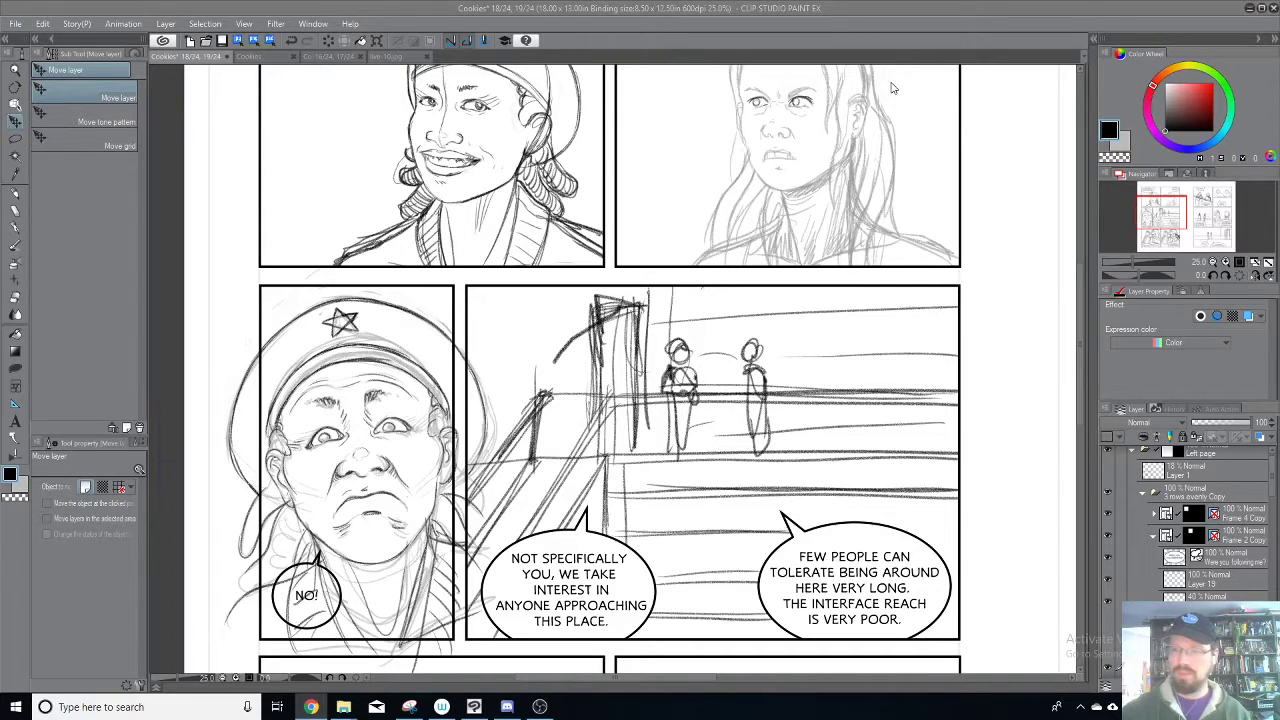
Step: Examine the sketched panels on the left page of the 18/24, 19/24 spread, from the top row to the wide staircase panel
{"action": "left_click", "coordinate": [930, 44]}
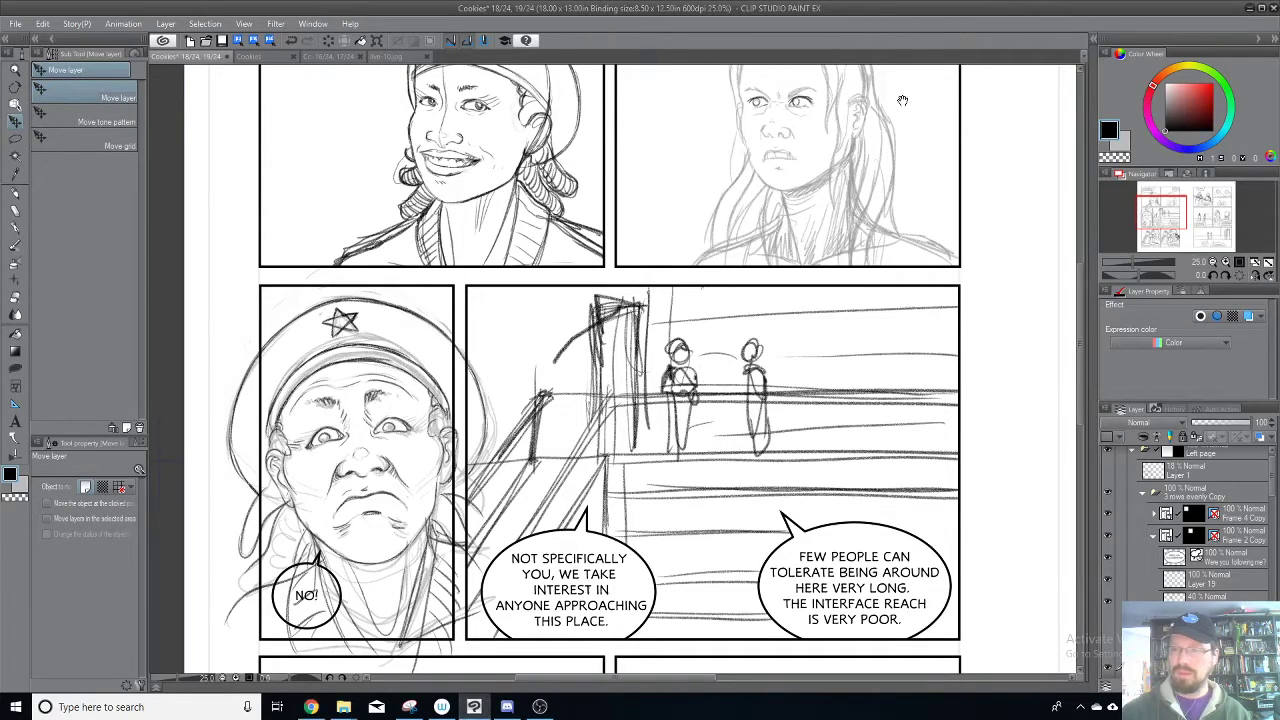
{"action": "left_click_drag", "start_coordinate": [902, 99], "coordinate": [838, 212]}
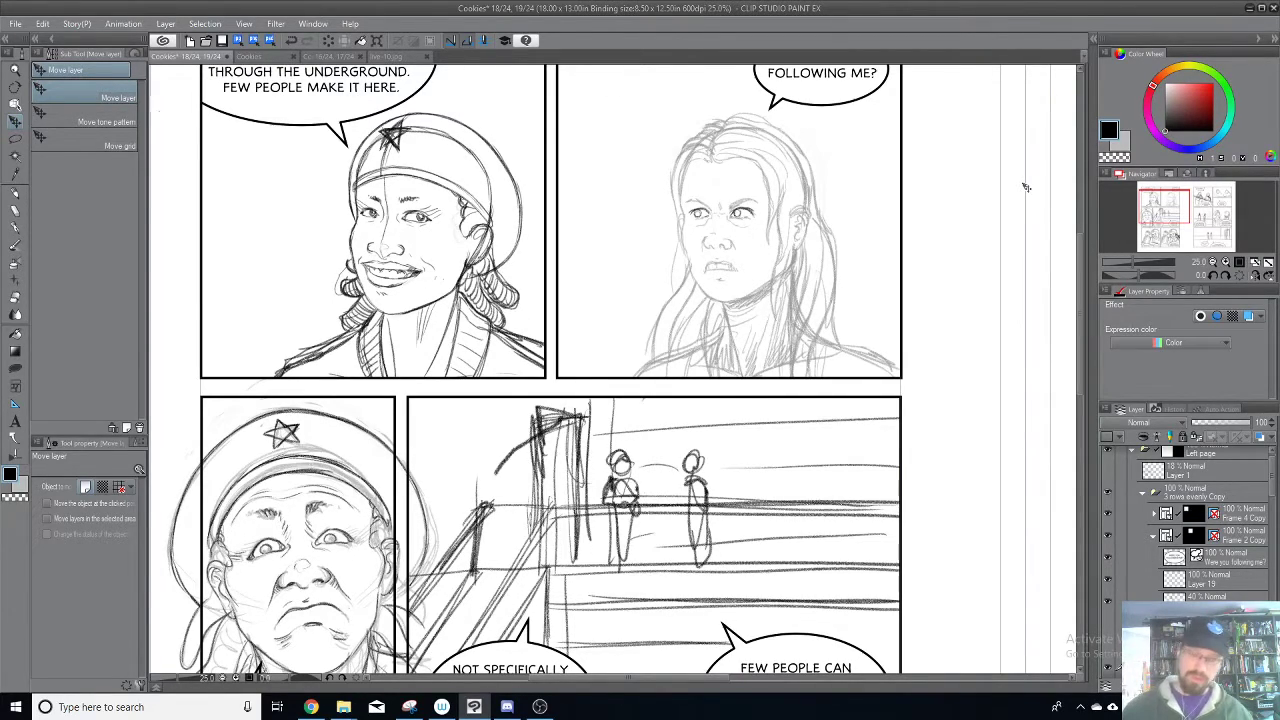
{"action": "scroll", "coordinate": [1025, 187], "scroll_direction": "up", "scroll_amount": 1}
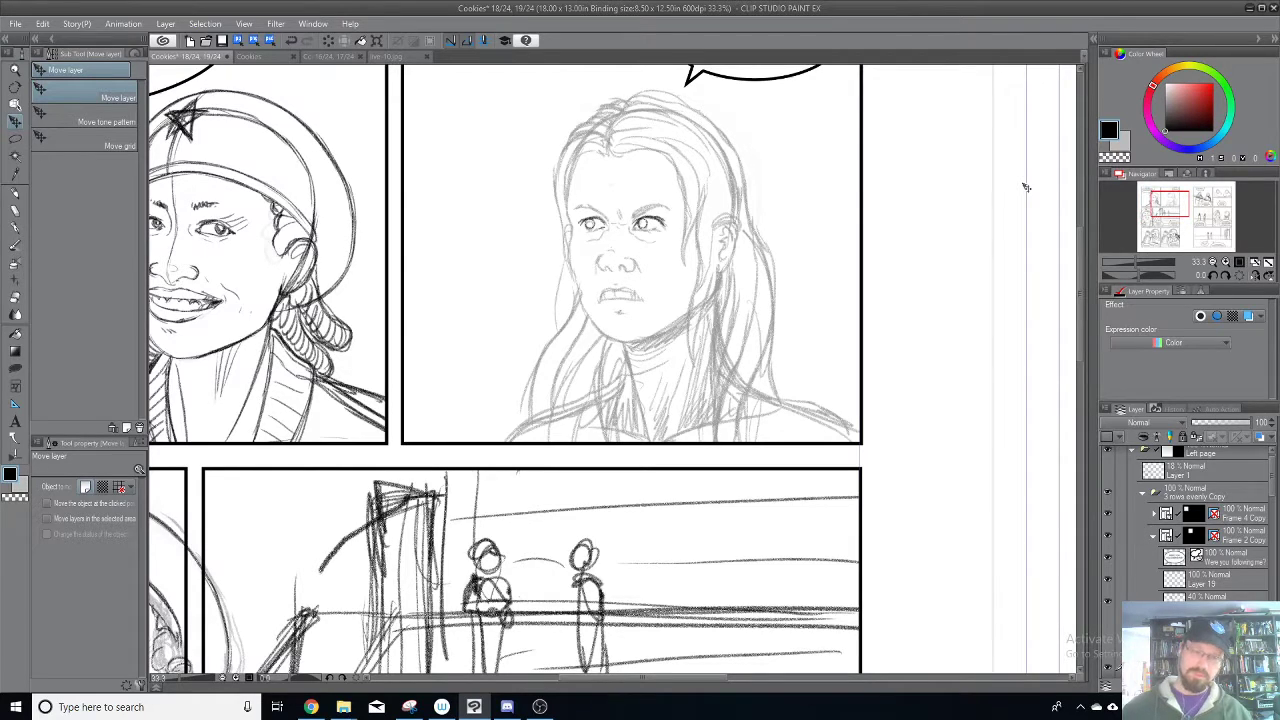
{"action": "left_click_drag", "start_coordinate": [331, 446], "coordinate": [646, 456]}
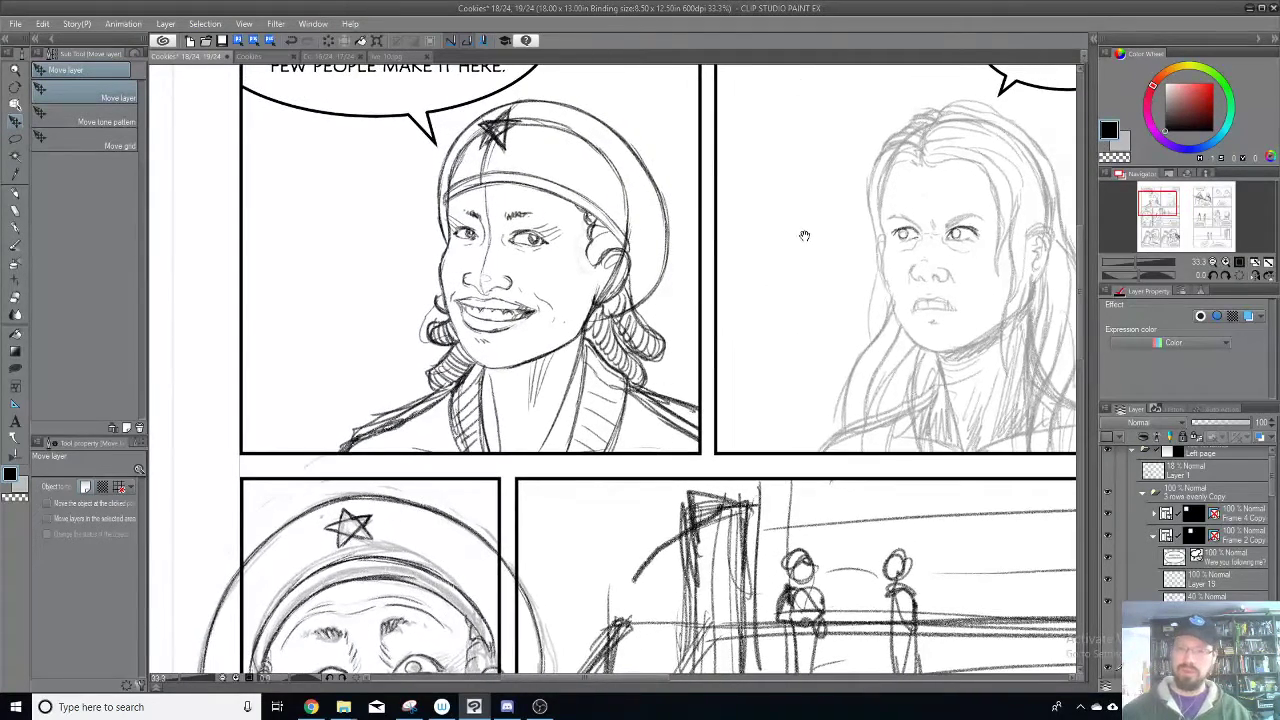
{"action": "left_click_drag", "start_coordinate": [806, 236], "coordinate": [771, 360]}
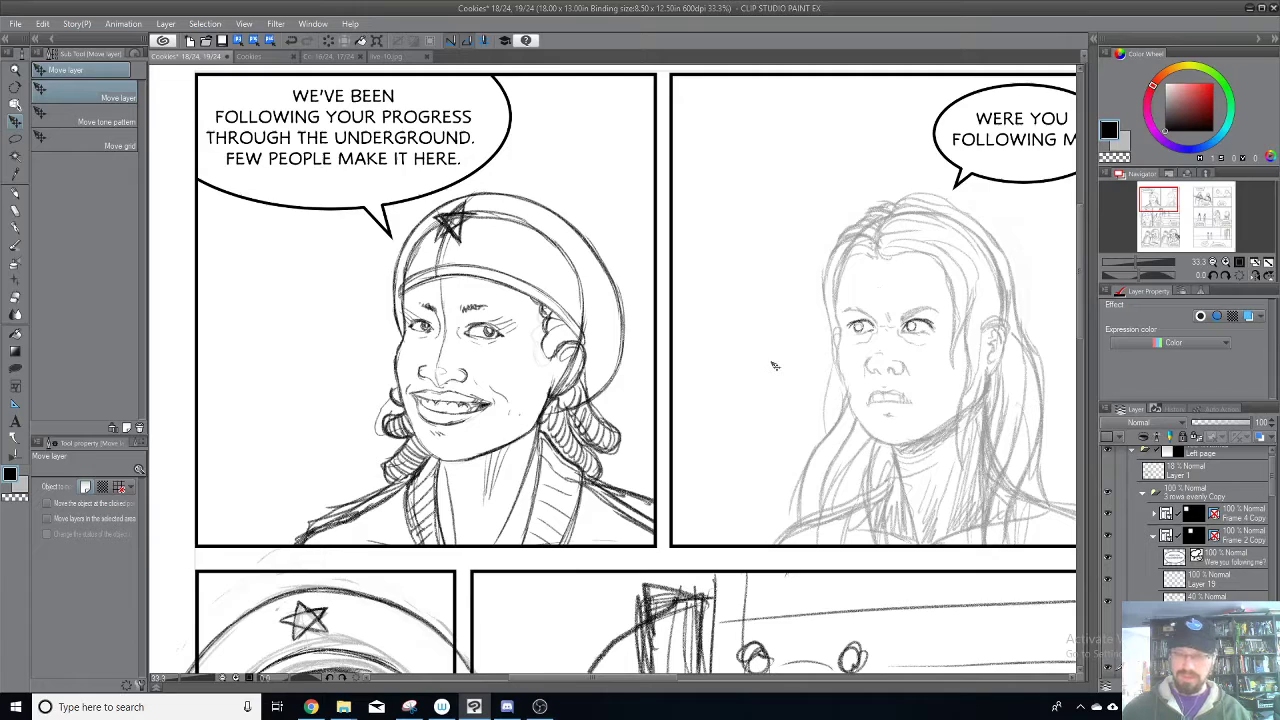
{"action": "scroll", "coordinate": [773, 366], "scroll_direction": "down", "scroll_amount": 1}
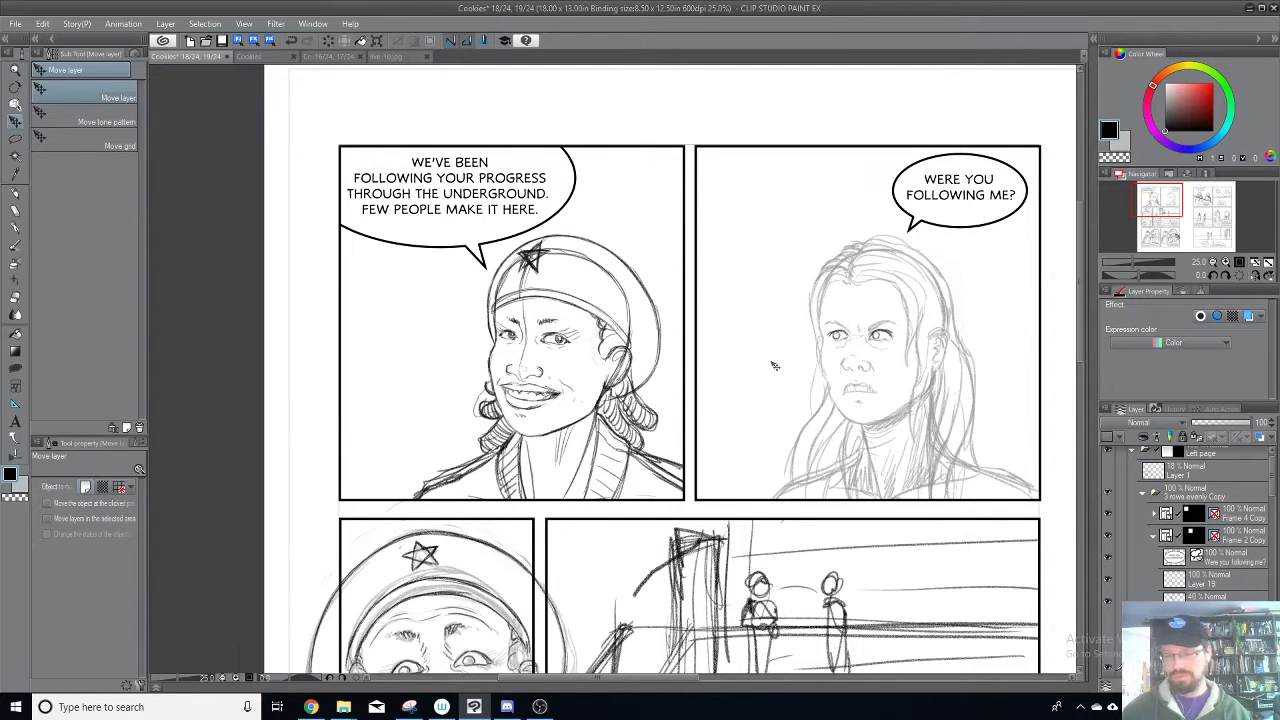
{"action": "scroll", "coordinate": [874, 472], "scroll_direction": "down", "scroll_amount": 3}
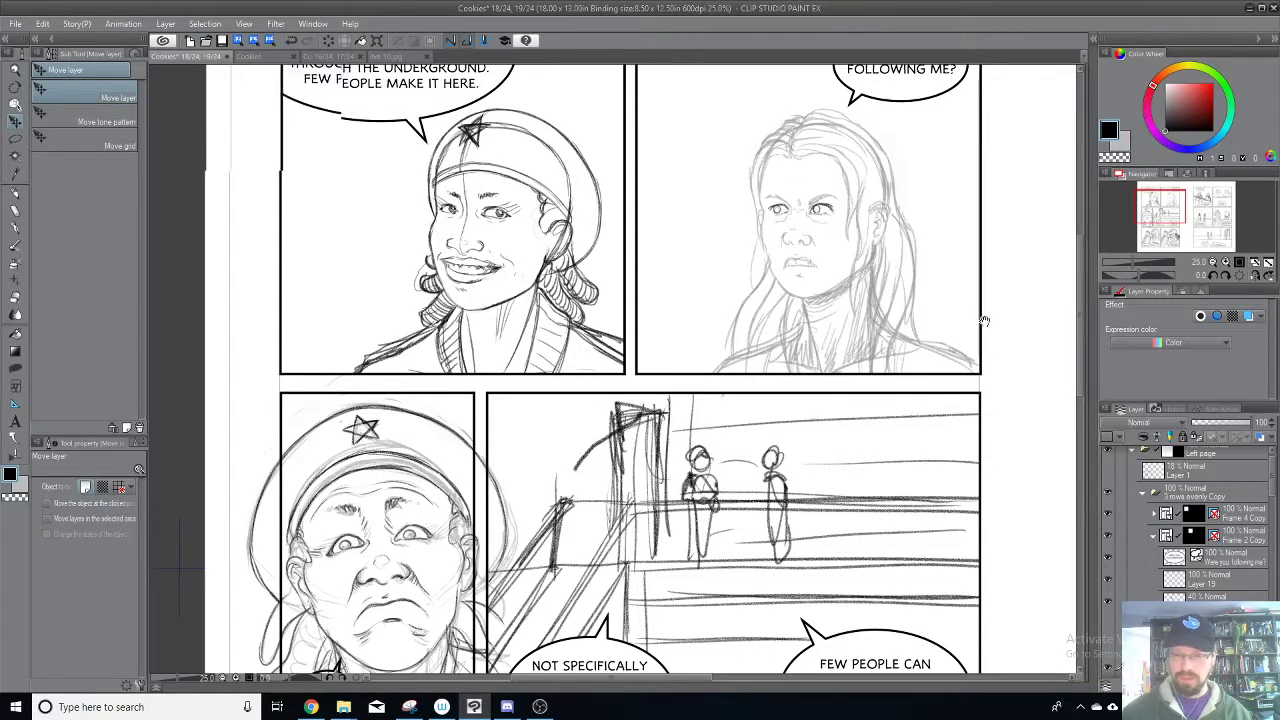
{"action": "scroll", "coordinate": [848, 362], "scroll_direction": "down", "scroll_amount": 1}
{"action": "scroll", "coordinate": [674, 430], "scroll_direction": "down", "scroll_amount": 3}
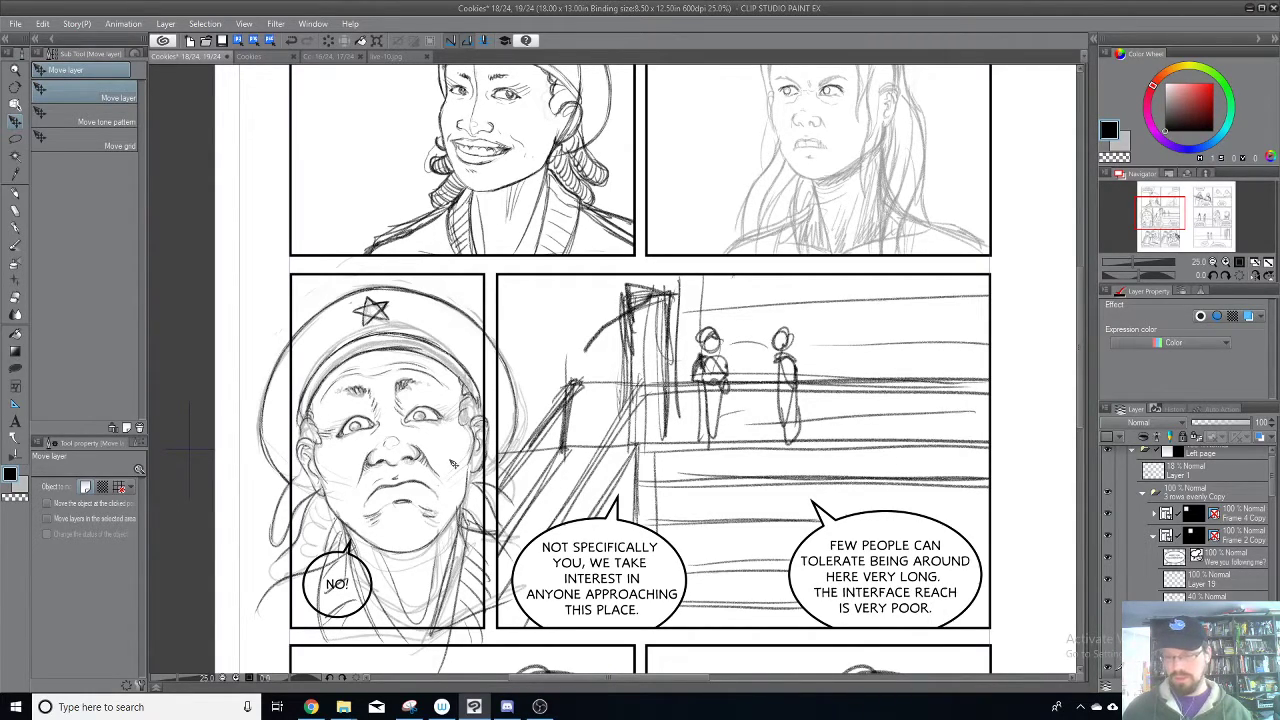
{"action": "left_click_drag", "start_coordinate": [978, 576], "coordinate": [898, 452]}
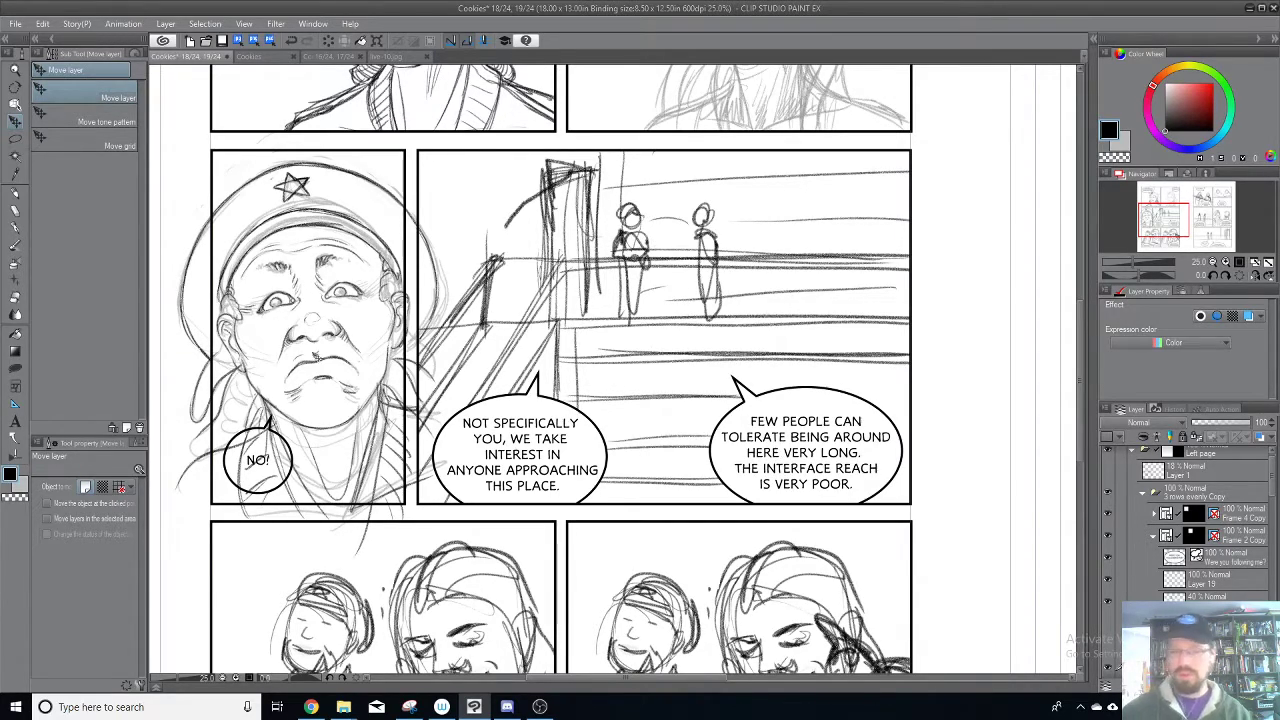
Step: Switch to the Real pencil and collapse the Frame 2 Copy folder
{"action": "left_click", "coordinate": [16, 193]}
{"action": "left_click", "coordinate": [1153, 535]}
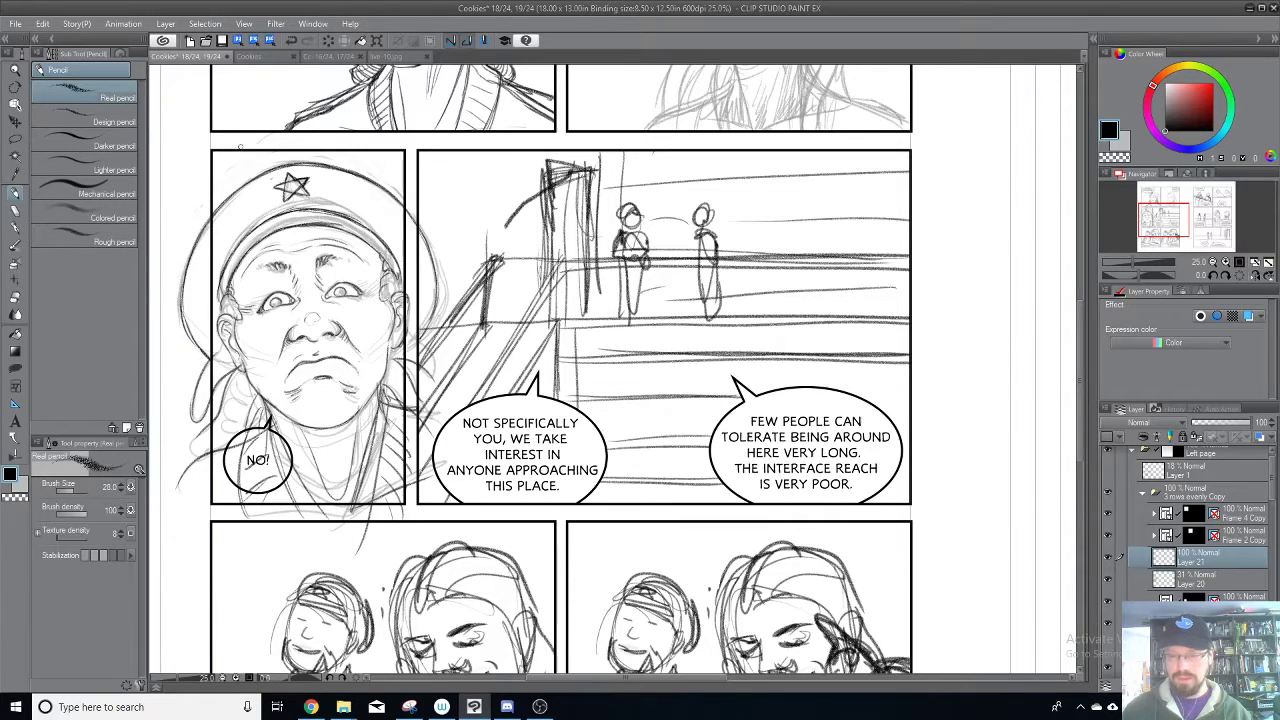
Step: Bring up the 16/24, 17/24 spread and examine the inked library interior at the top of its right page
{"action": "left_click", "coordinate": [328, 59]}
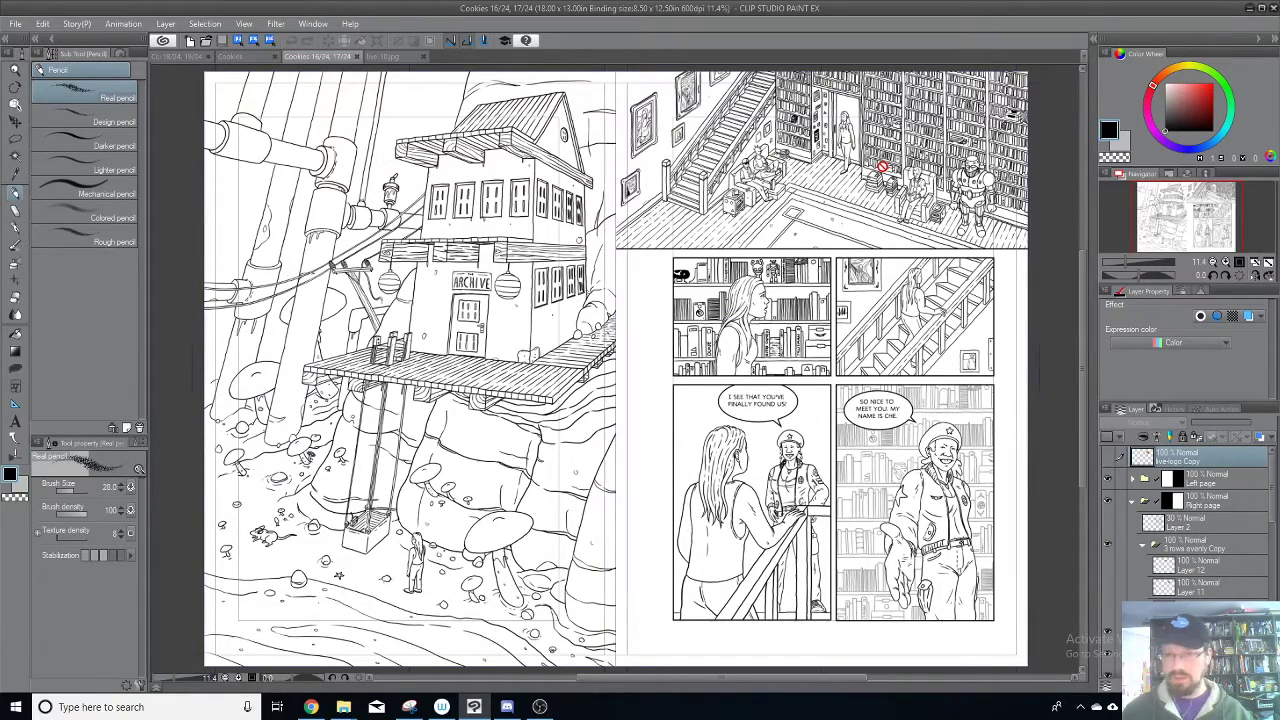
{"action": "left_click_drag", "start_coordinate": [890, 163], "coordinate": [738, 280]}
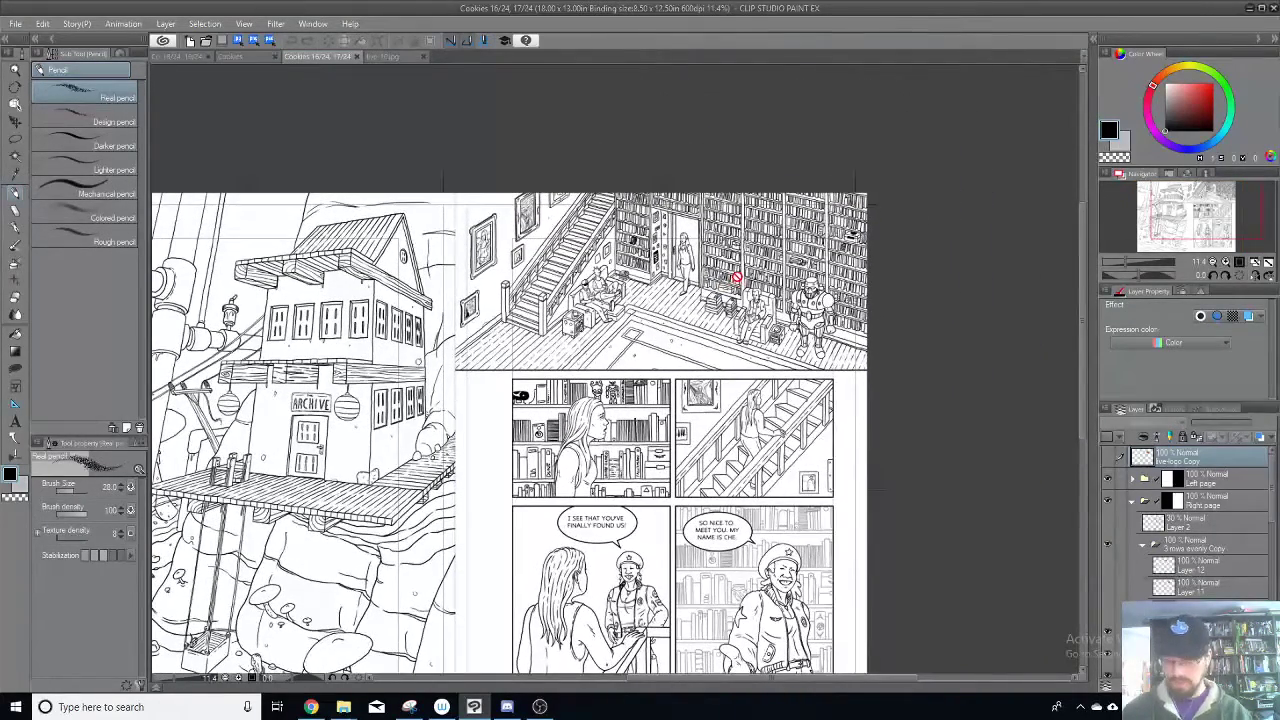
{"action": "scroll", "coordinate": [737, 280], "scroll_direction": "up", "scroll_amount": 2}
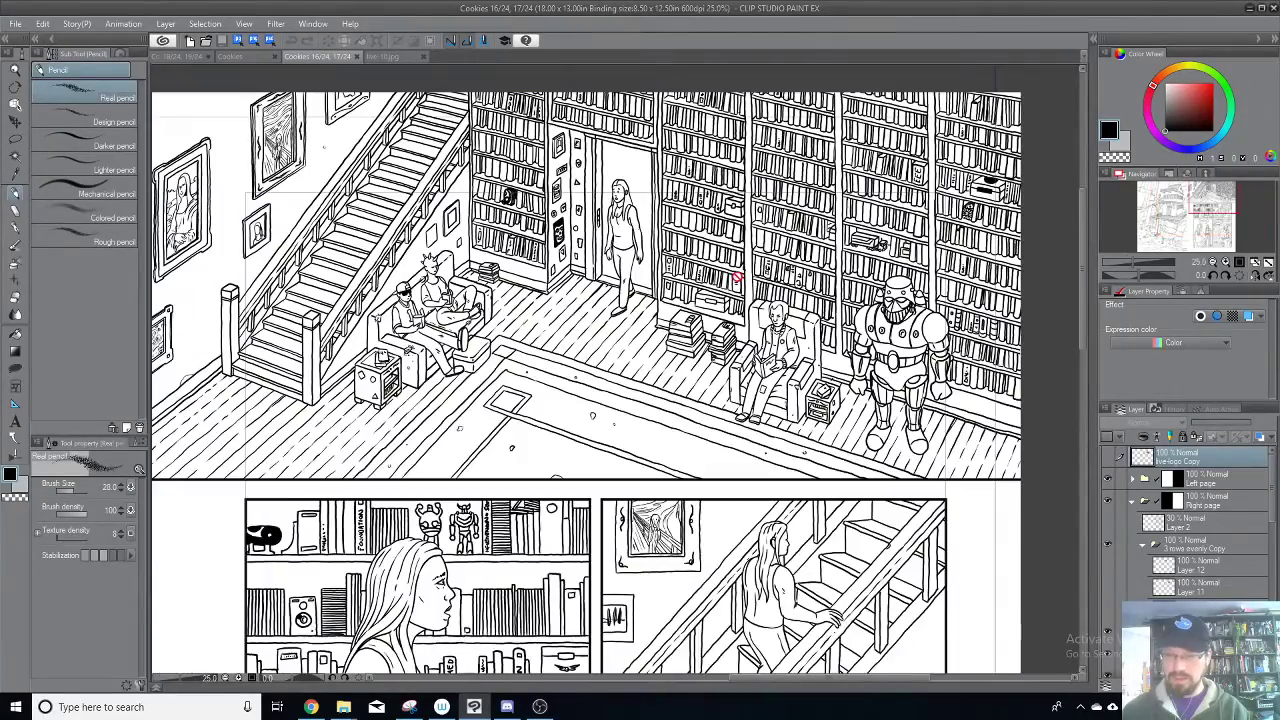
{"action": "left_click_drag", "start_coordinate": [757, 196], "coordinate": [770, 323]}
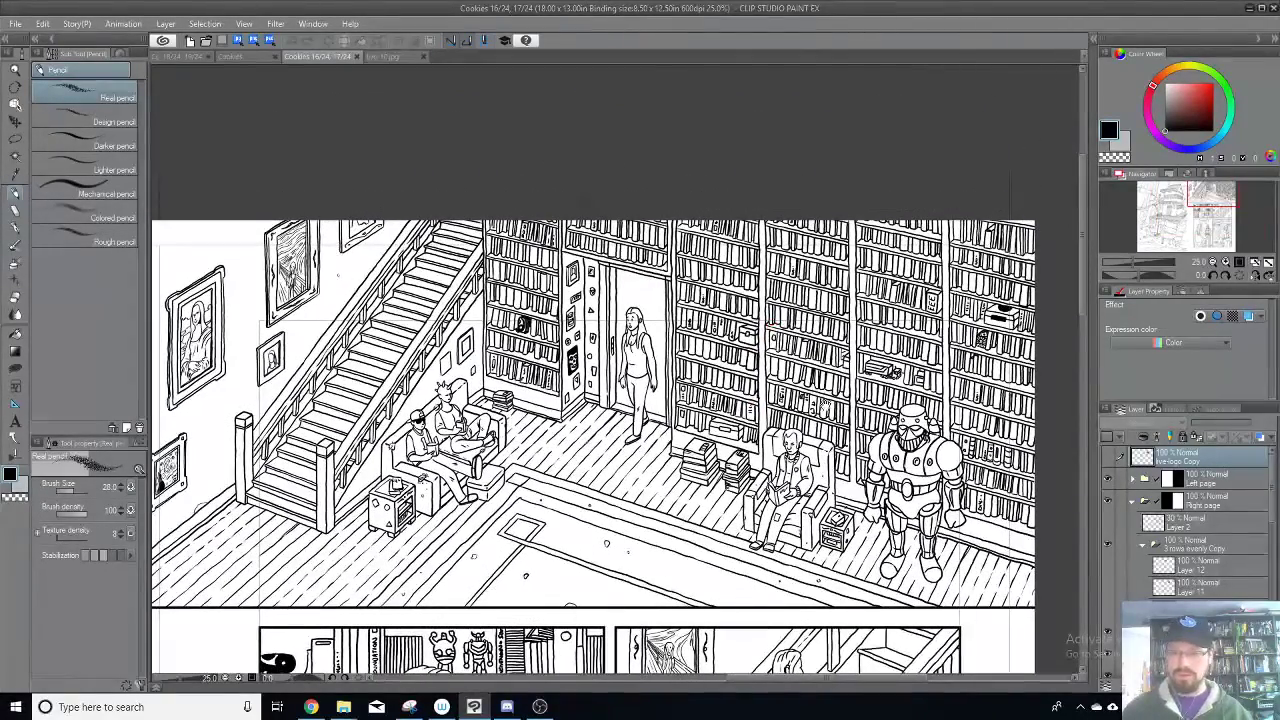
{"action": "left_click_drag", "start_coordinate": [822, 406], "coordinate": [834, 308]}
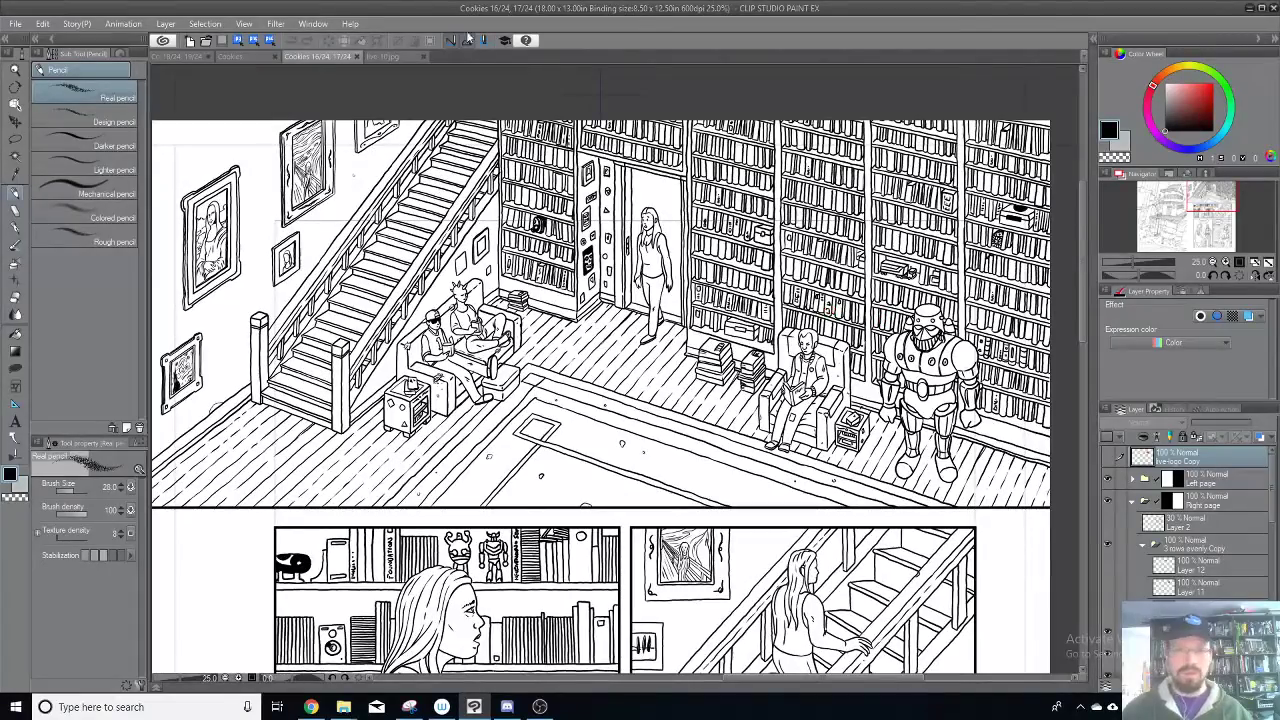
Step: Place the 16/24, 17/24 spread side by side with the 18/24, 19/24 spread, closing the live-10.jpg image
{"action": "left_click_drag", "start_coordinate": [325, 57], "coordinate": [176, 66]}
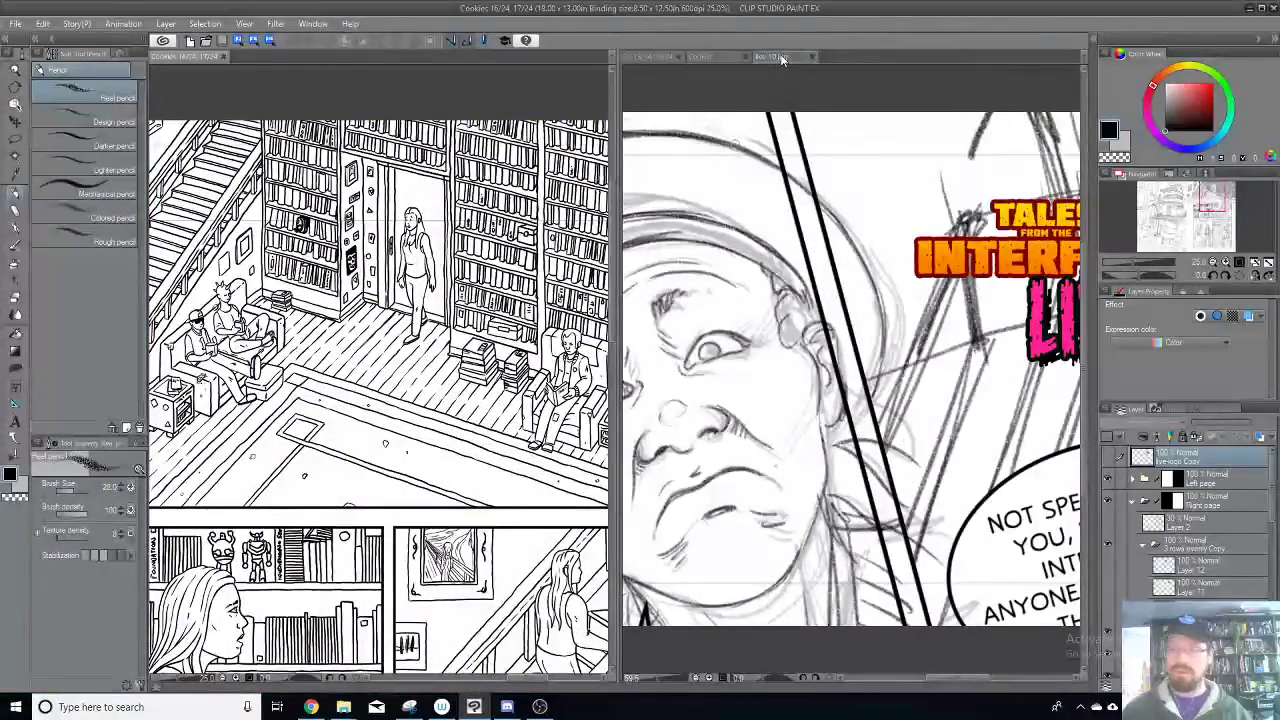
{"action": "left_click", "coordinate": [778, 58]}
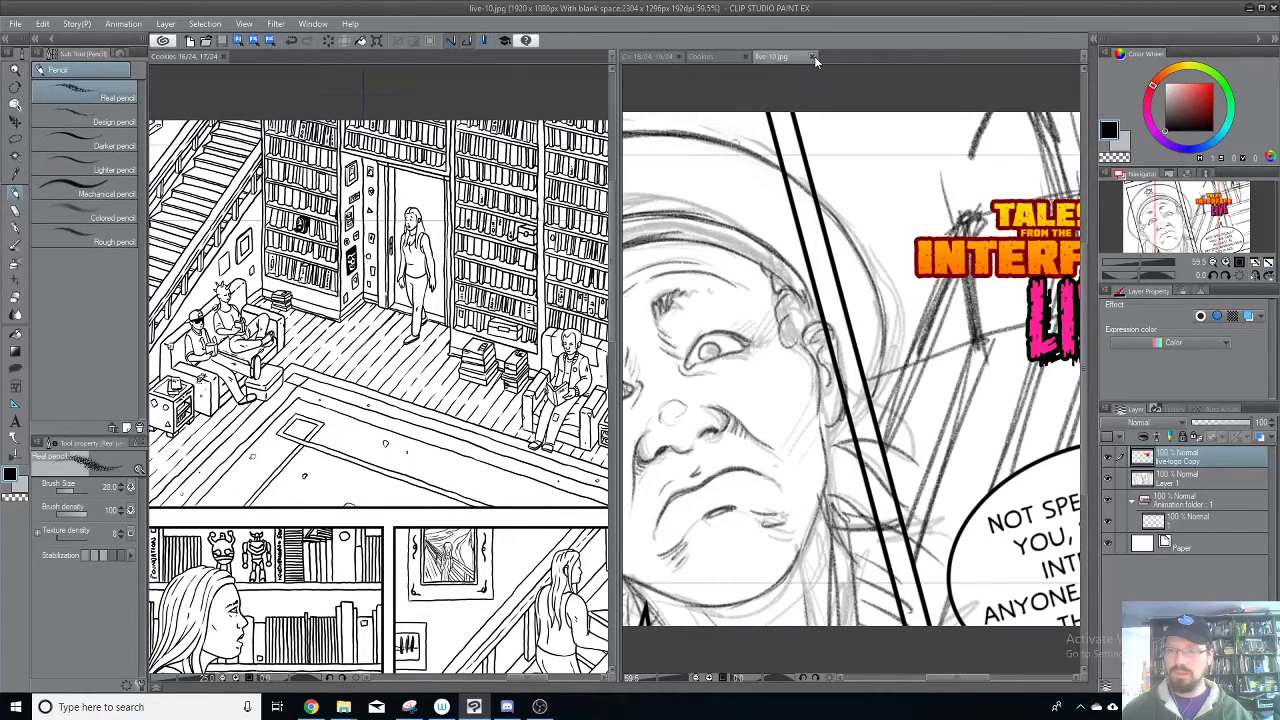
{"action": "left_click", "coordinate": [812, 57]}
{"action": "left_click", "coordinate": [640, 58]}
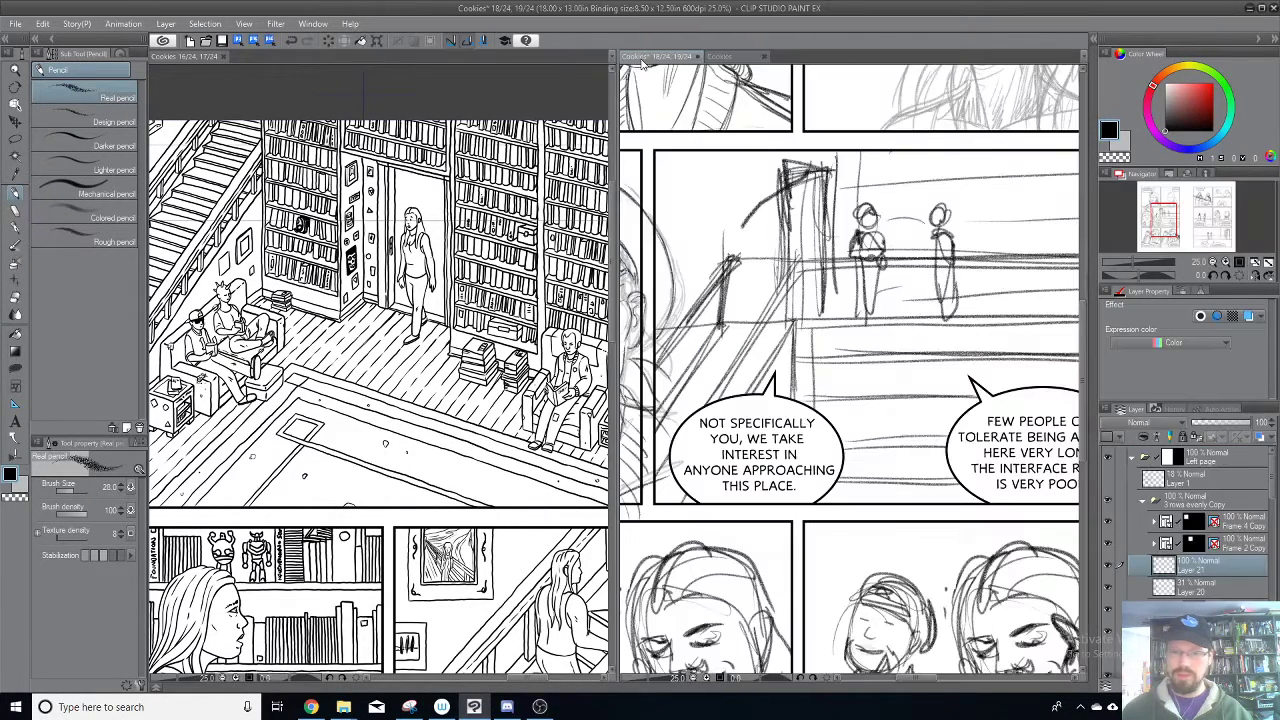
Step: Widen the 18/24, 19/24 pane to fit the staircase panel and frame the library doorway and stairs in the reference pane
{"action": "left_click_drag", "start_coordinate": [976, 228], "coordinate": [922, 230]}
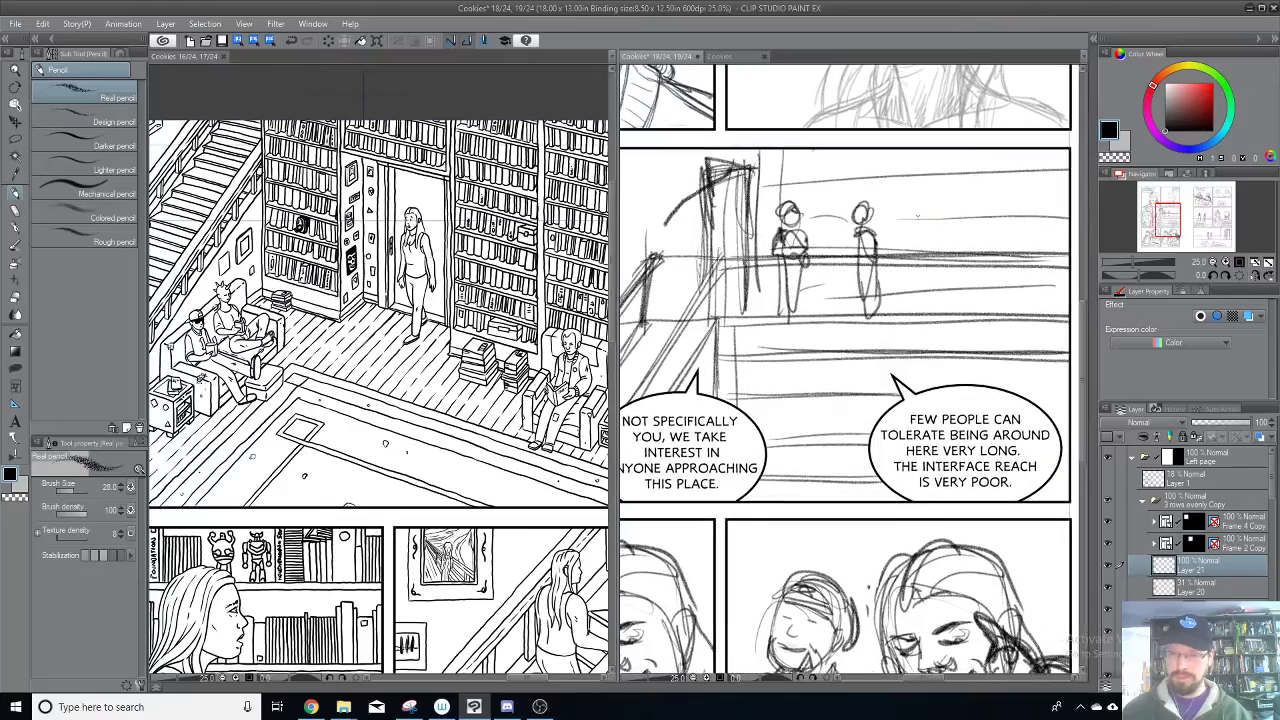
{"action": "left_click_drag", "start_coordinate": [608, 218], "coordinate": [491, 220]}
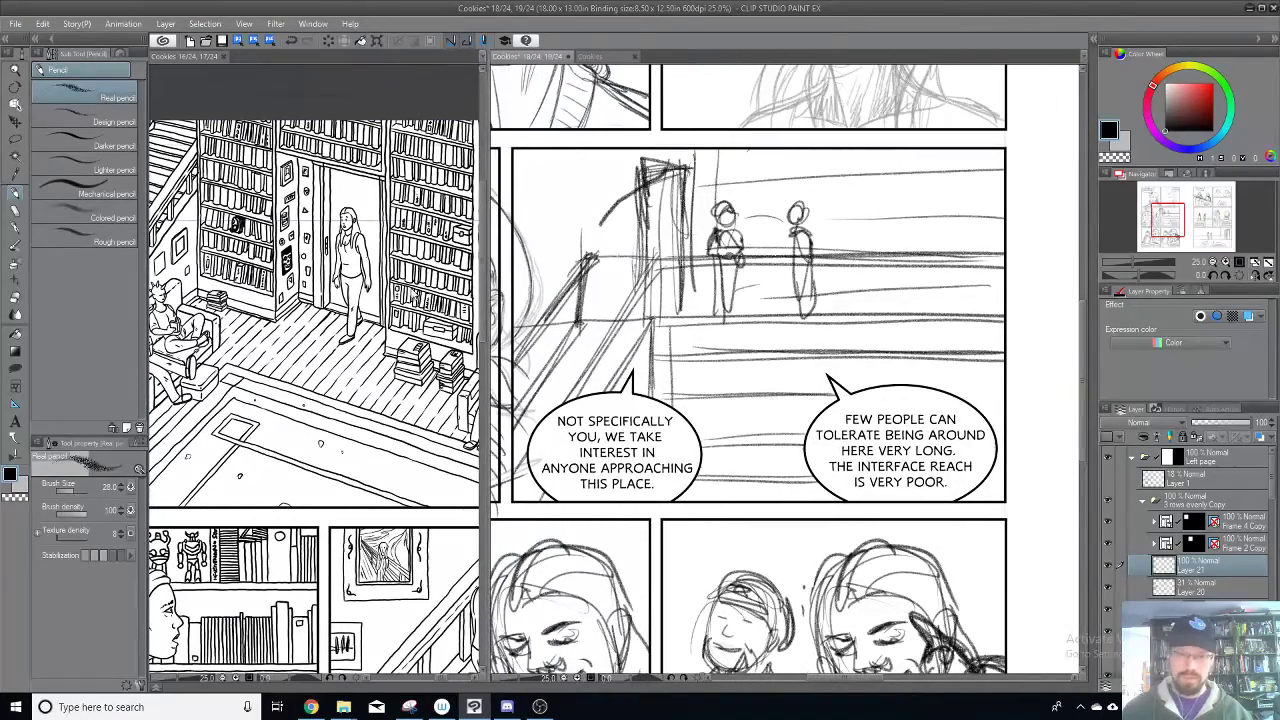
{"action": "left_click", "coordinate": [414, 296]}
{"action": "left_click_drag", "start_coordinate": [386, 299], "coordinate": [354, 290]}
{"action": "left_click_drag", "start_coordinate": [304, 232], "coordinate": [400, 324]}
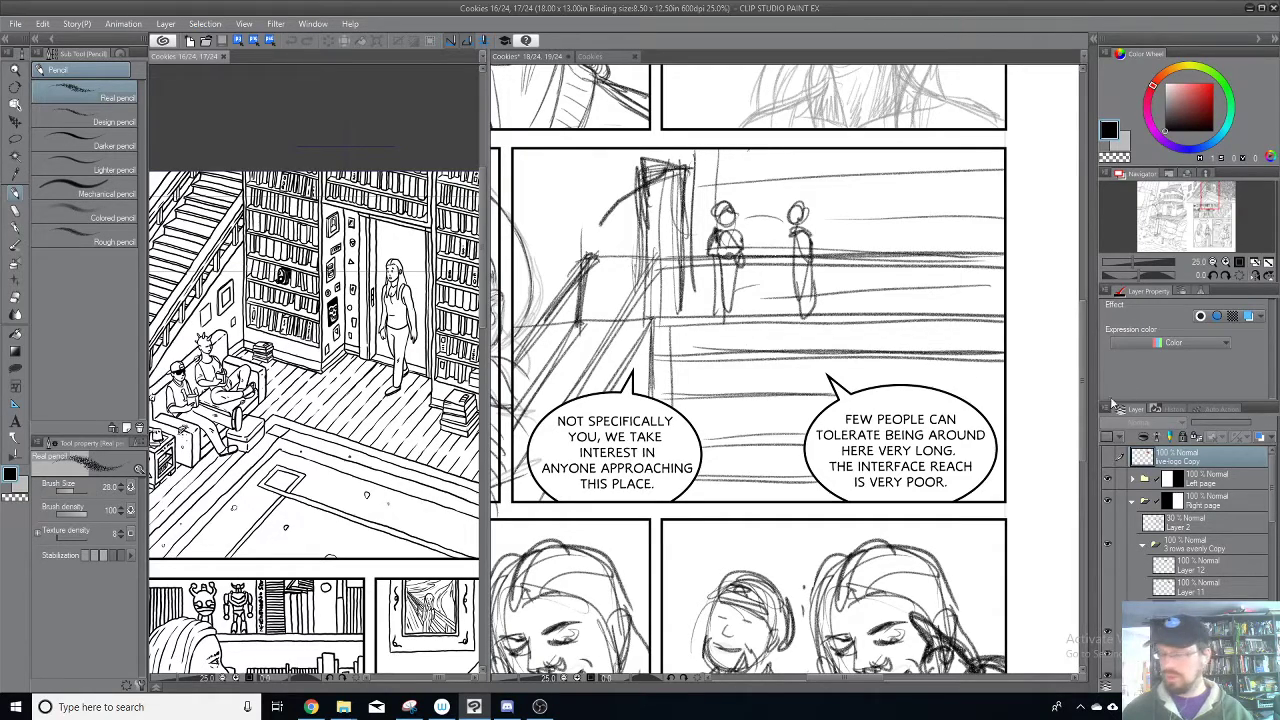
Step: Collapse the Frame 4 Copy folder in the 16/24, 17/24 spread and check the Frame 2 Copy folder by toggling its visibility
{"action": "scroll", "coordinate": [1190, 537], "scroll_direction": "down", "scroll_amount": 3}
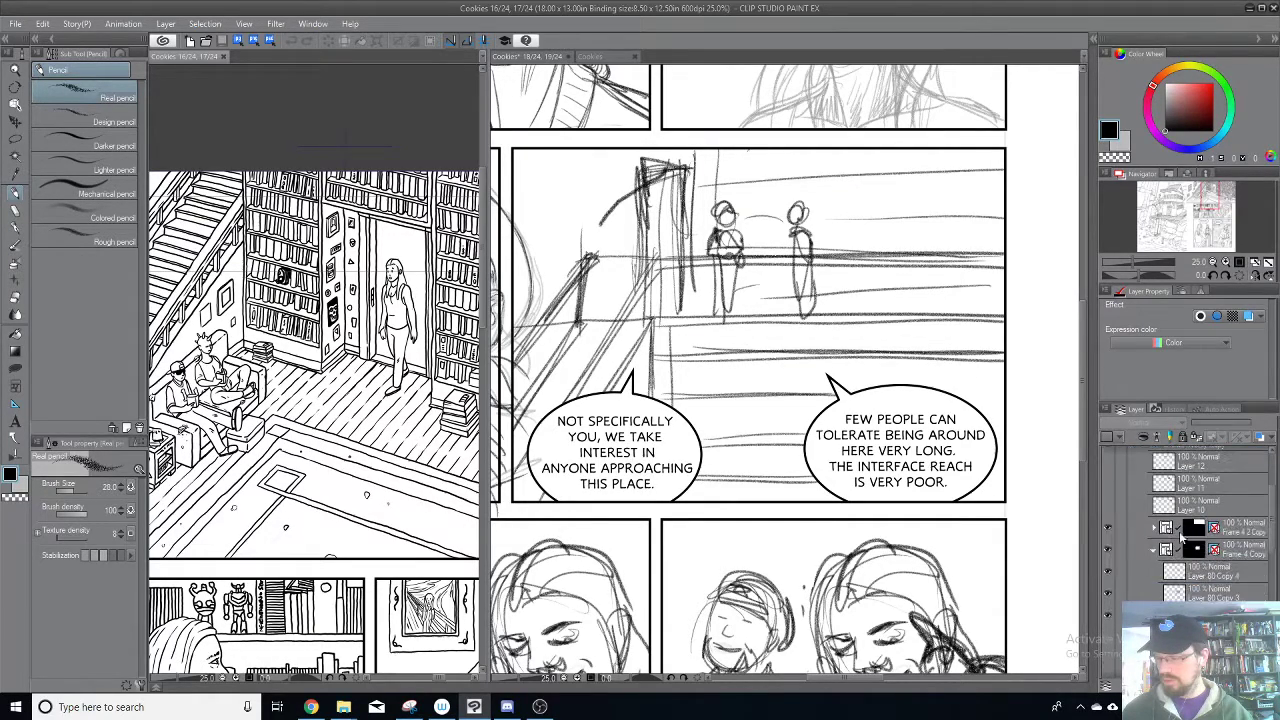
{"action": "left_click", "coordinate": [1155, 552]}
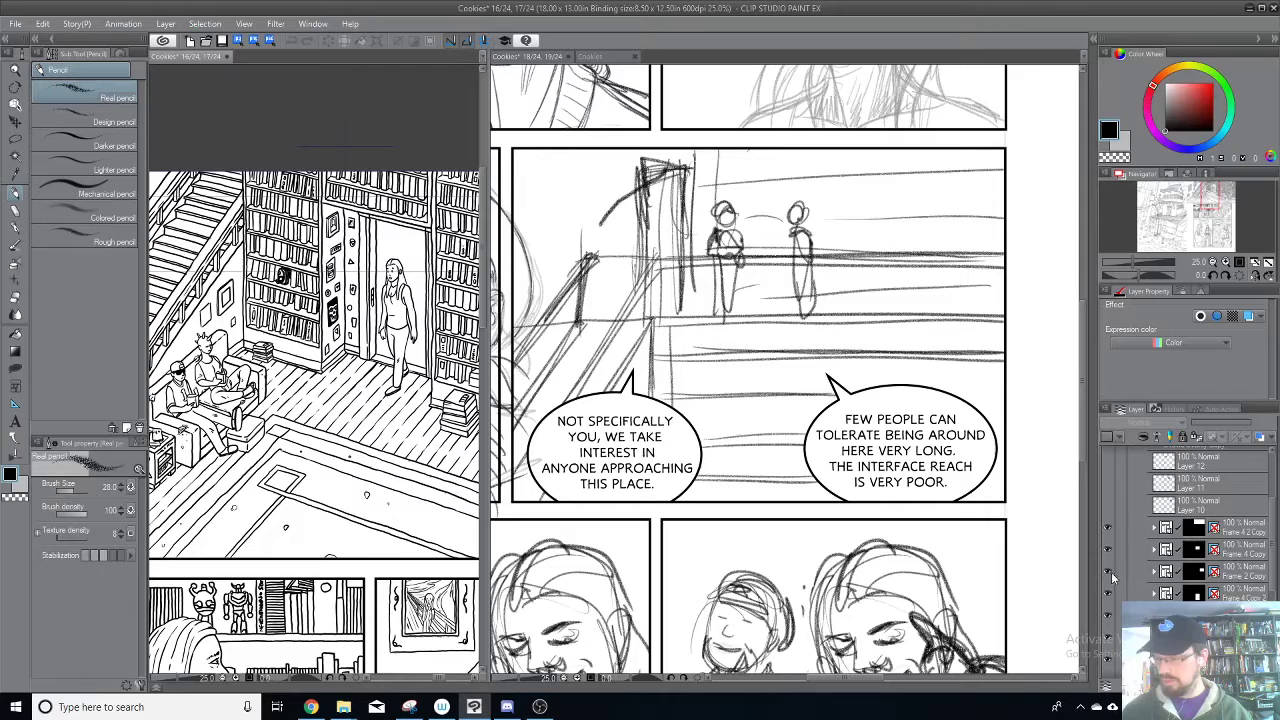
{"action": "left_click", "coordinate": [1108, 575]}
{"action": "left_click", "coordinate": [1108, 575]}
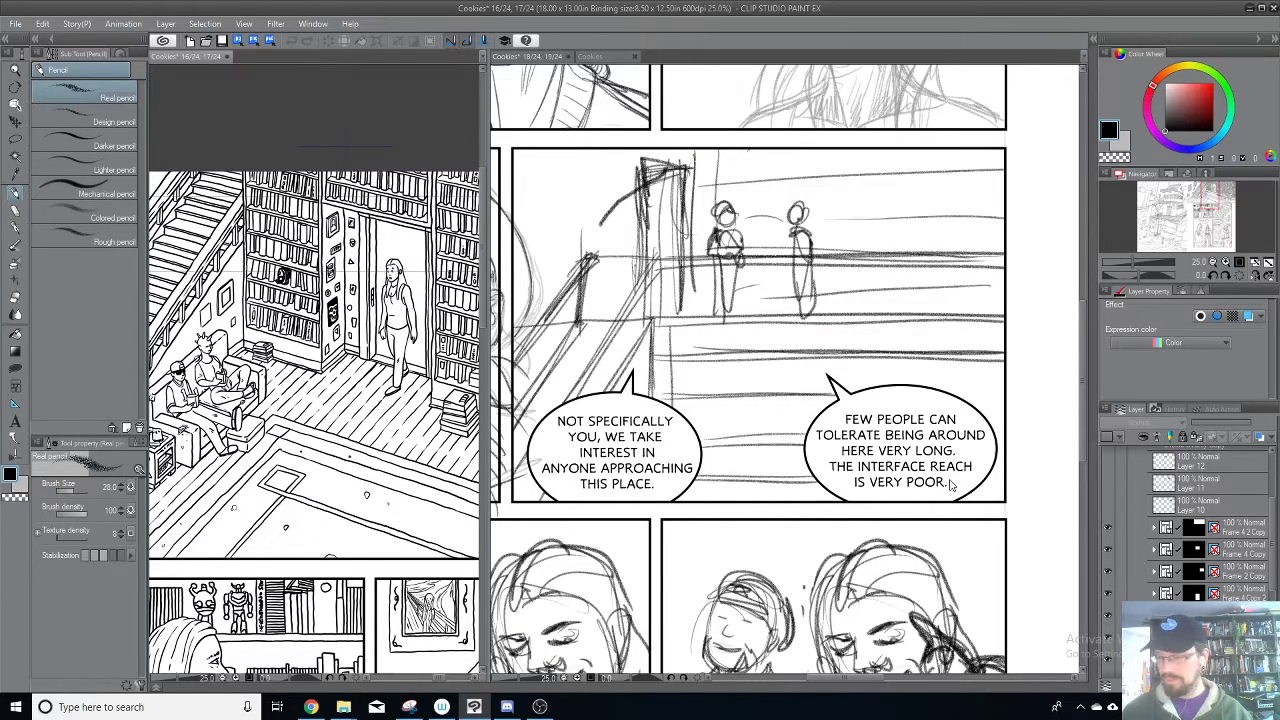
Step: In the 18/24, 19/24 spread, toggle frame folder visibility to identify the staircase panel's folder, and expand and select Frame 4 2 Copy
{"action": "left_click", "coordinate": [952, 486]}
{"action": "left_click", "coordinate": [1153, 505]}
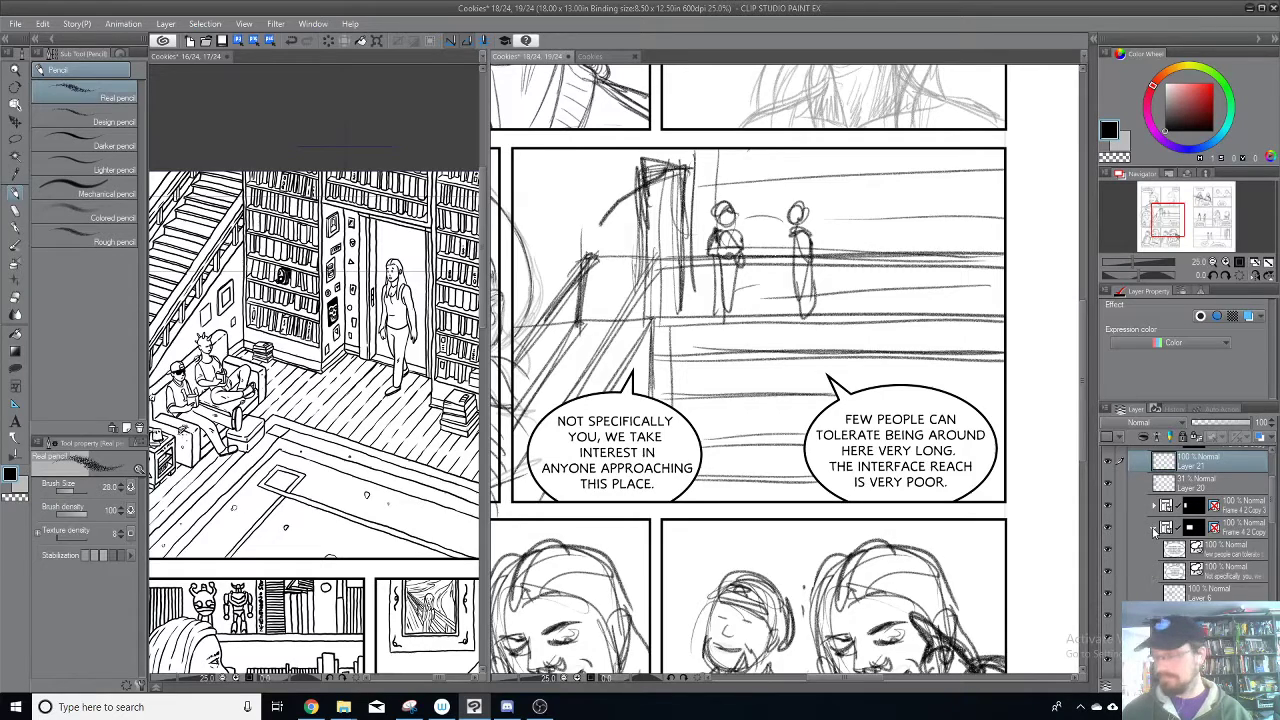
{"action": "left_click", "coordinate": [1154, 528]}
{"action": "left_click", "coordinate": [1108, 550]}
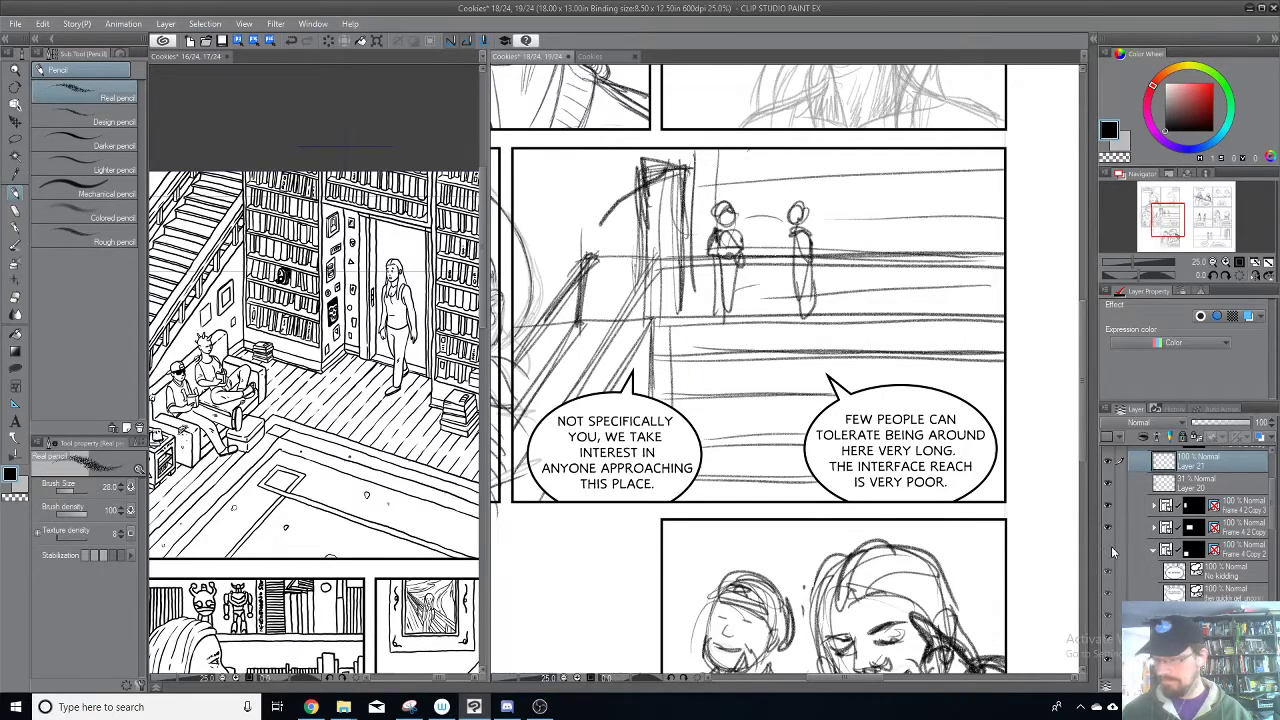
{"action": "left_click", "coordinate": [1108, 550]}
{"action": "left_click", "coordinate": [1108, 528]}
{"action": "left_click", "coordinate": [1108, 528]}
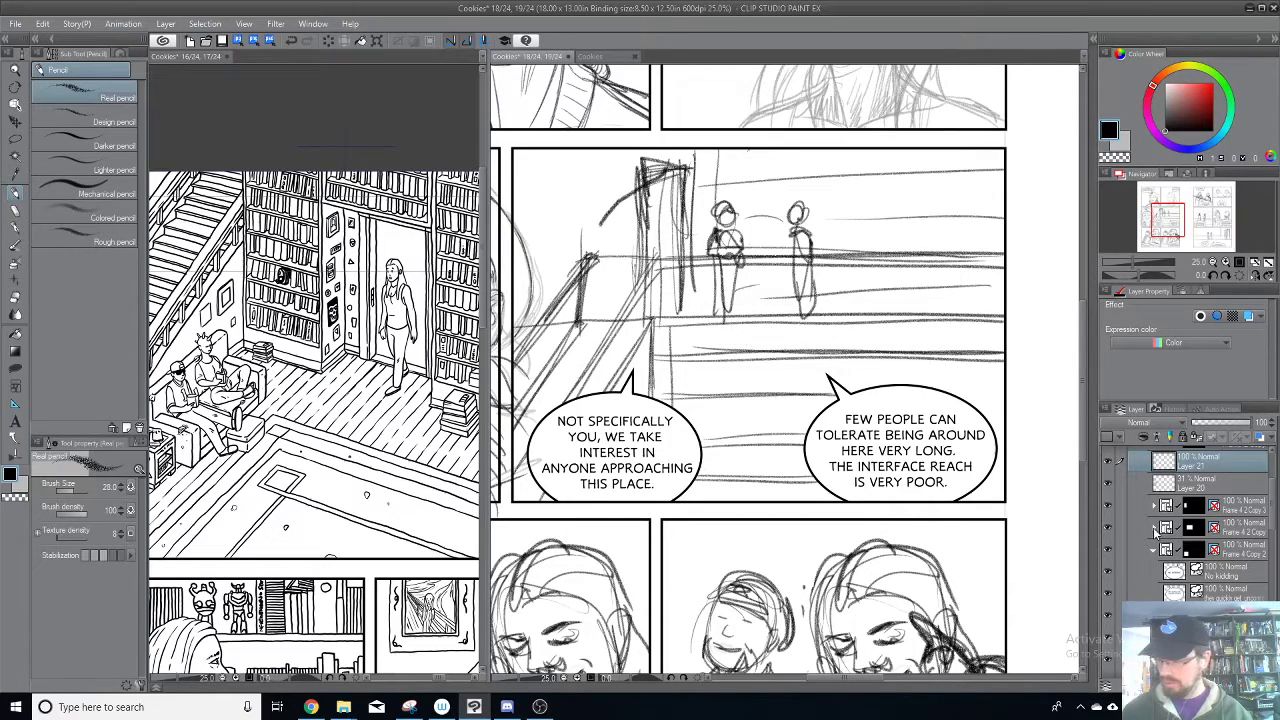
{"action": "left_click", "coordinate": [1154, 528]}
{"action": "left_click", "coordinate": [1230, 533]}
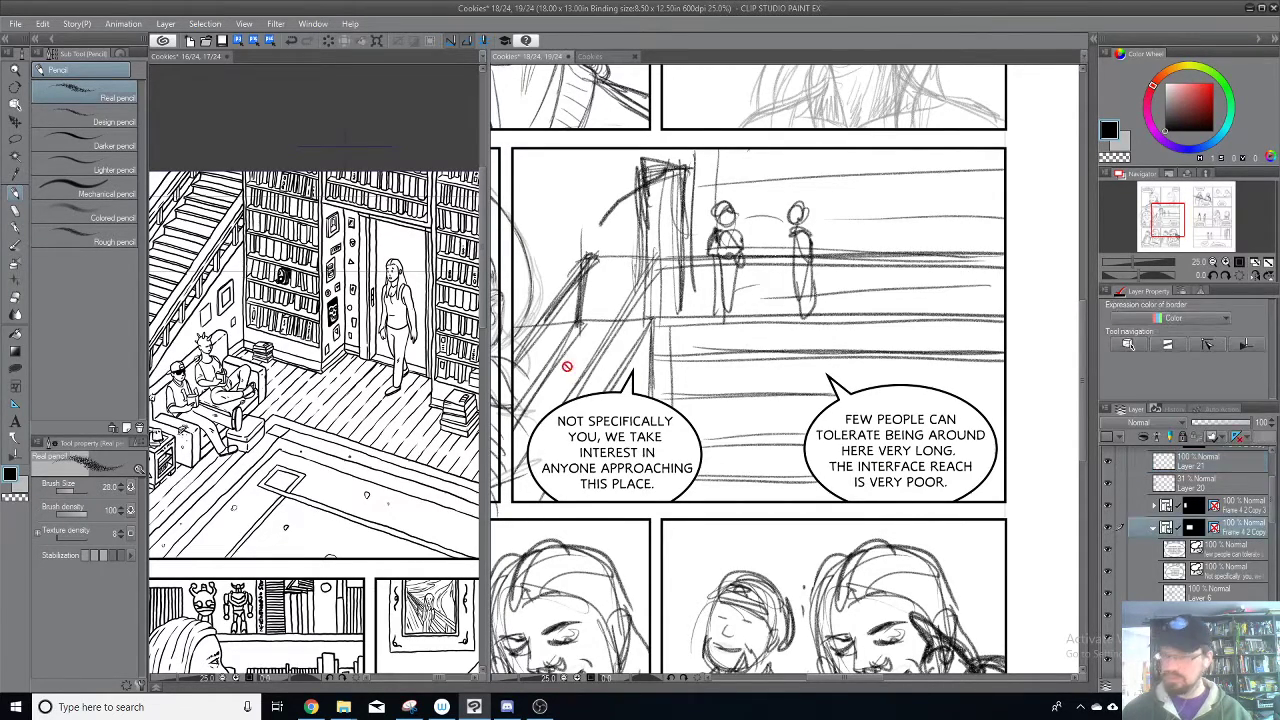
Step: Create a 1 point perspective ruler on a new layer in the Frame 4 2 Copy folder
{"action": "left_click", "coordinate": [165, 23]}
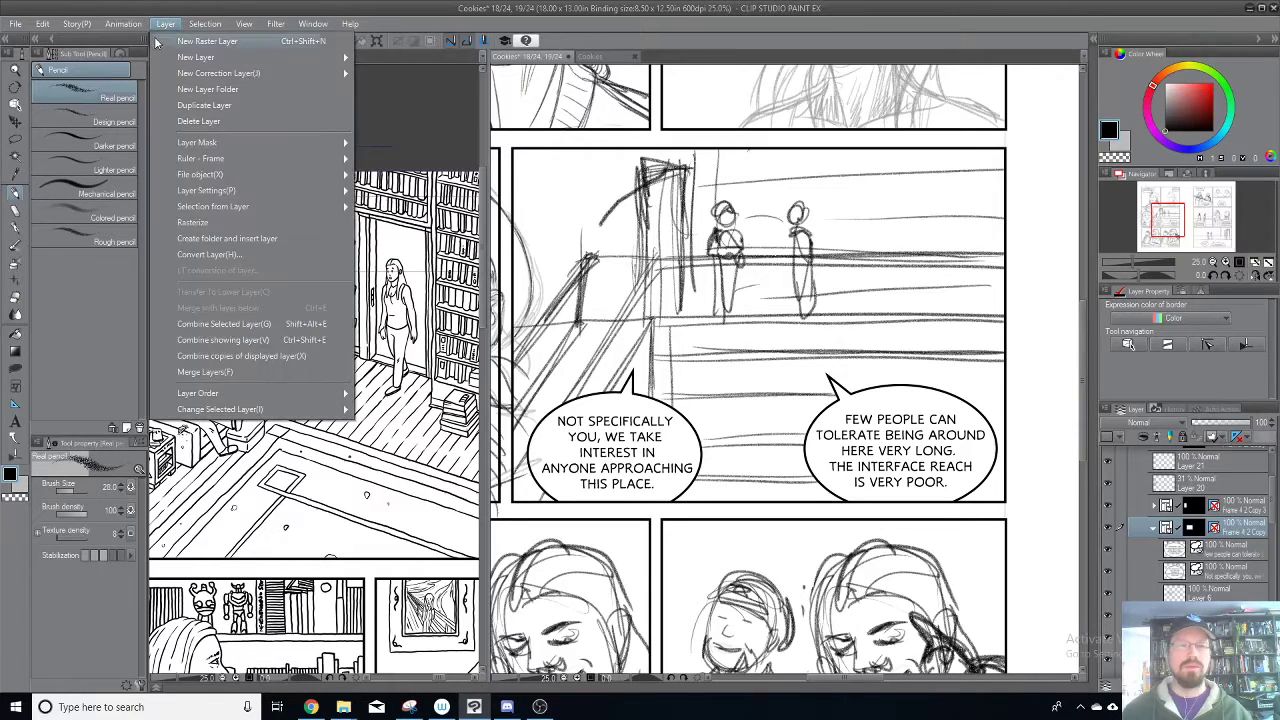
{"action": "mouse_move", "coordinate": [265, 200]}
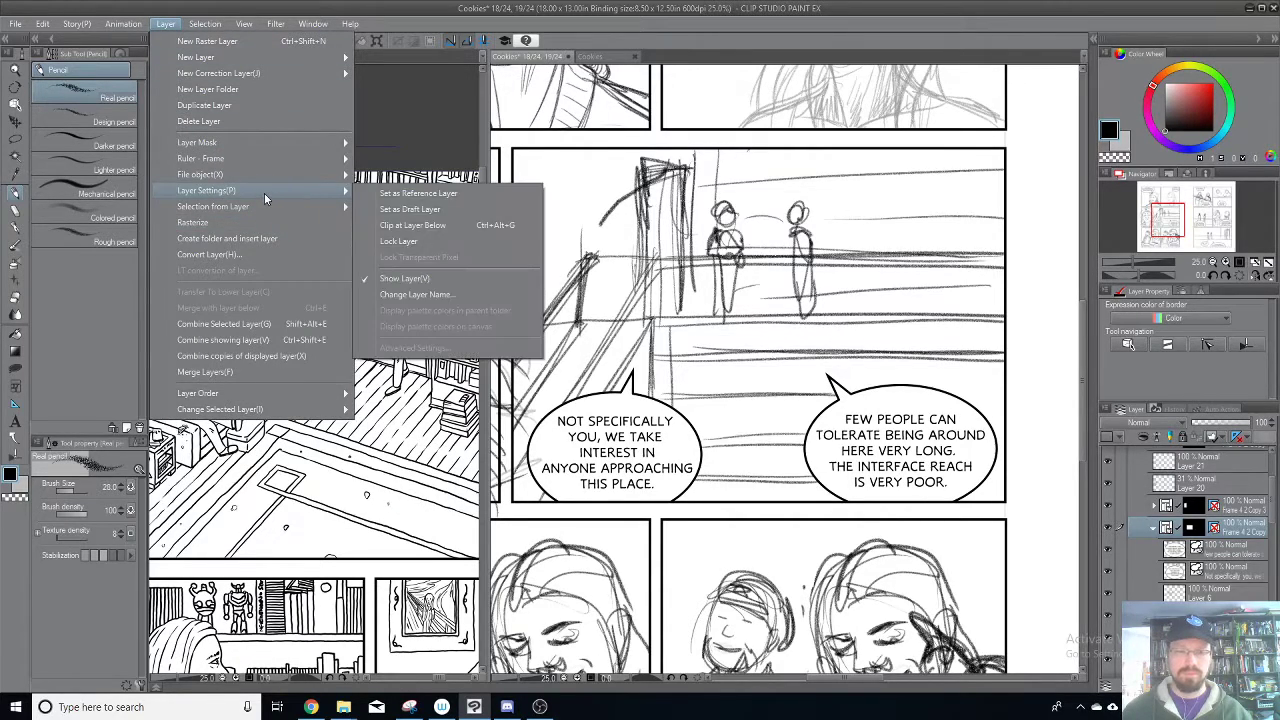
{"action": "mouse_move", "coordinate": [45, 27]}
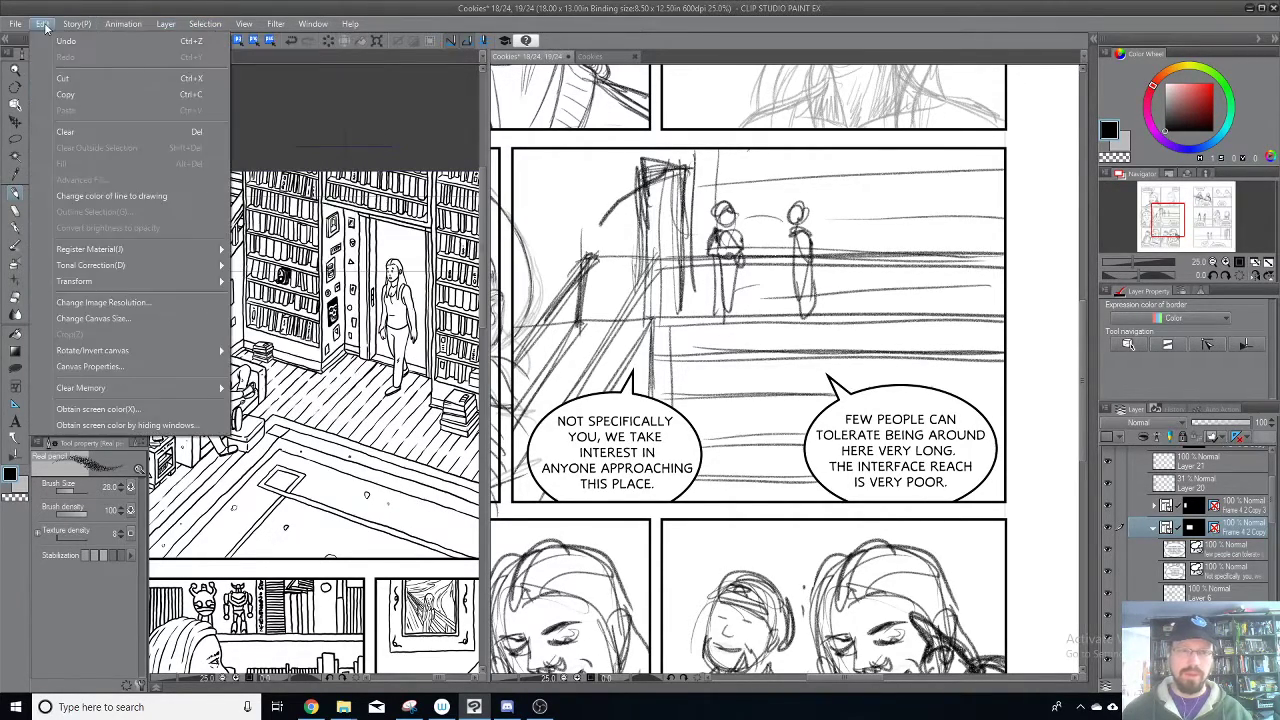
{"action": "mouse_move", "coordinate": [165, 23]}
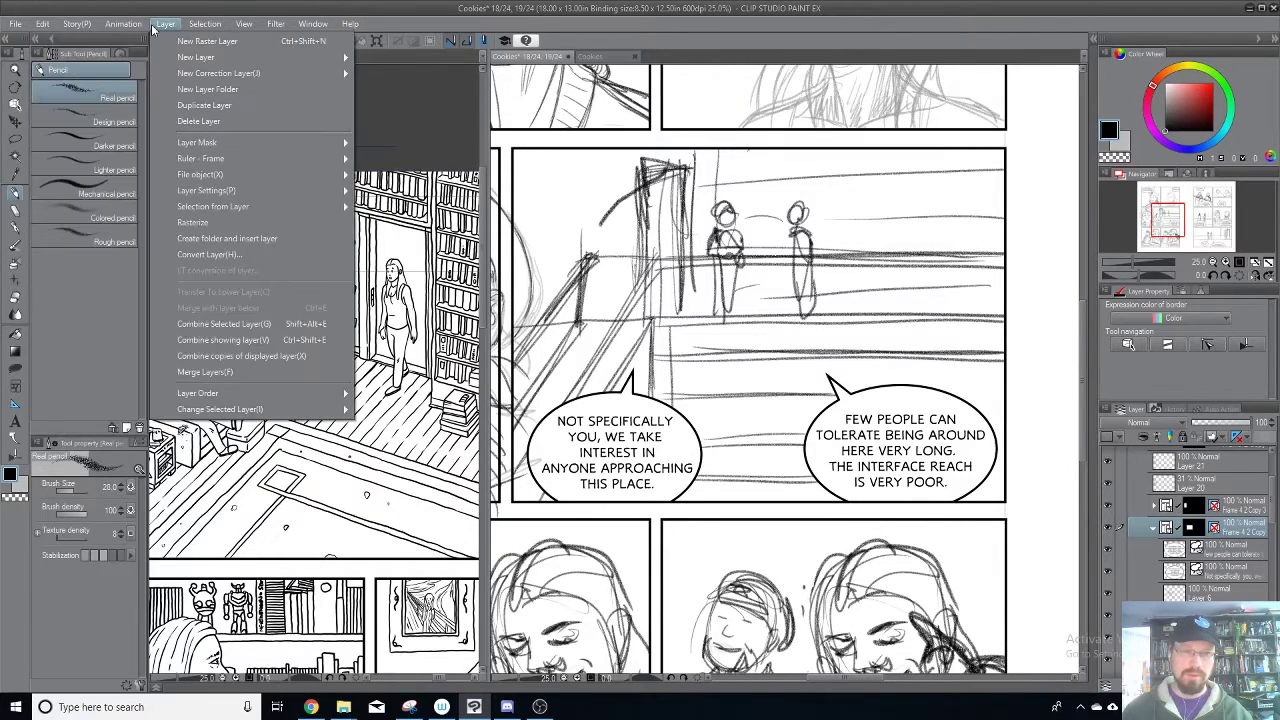
{"action": "mouse_move", "coordinate": [207, 79]}
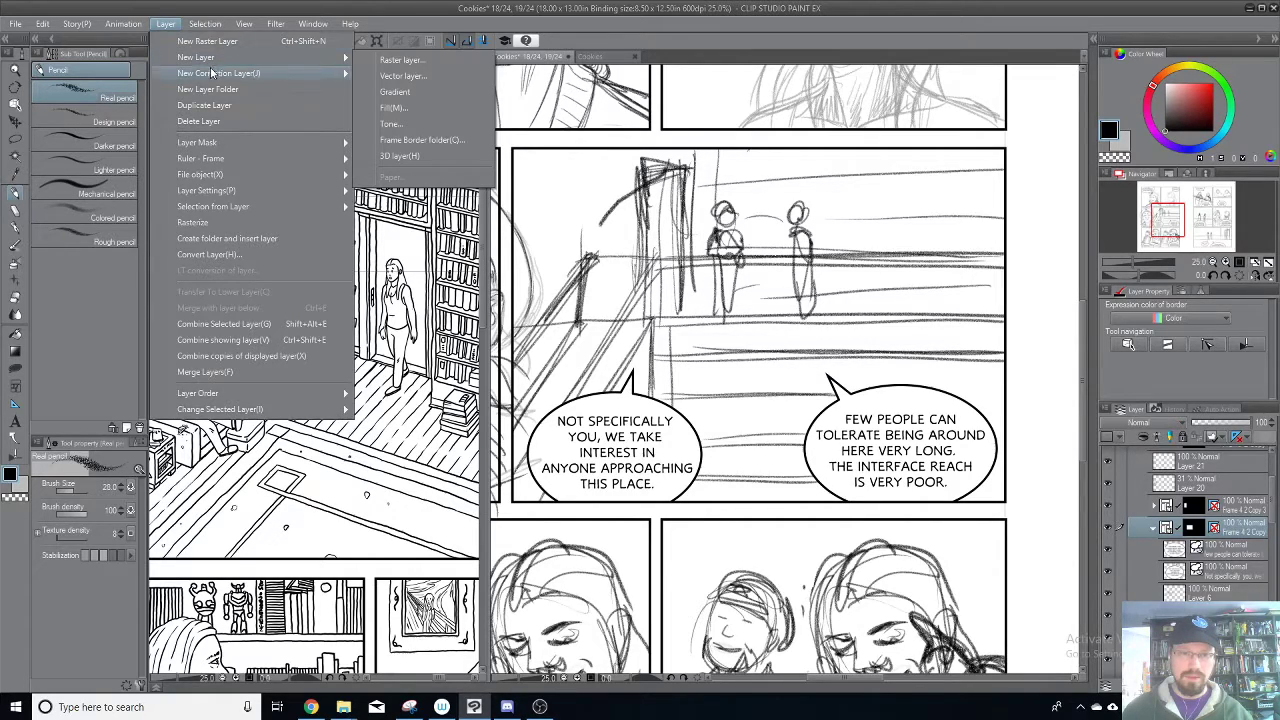
{"action": "mouse_move", "coordinate": [294, 147]}
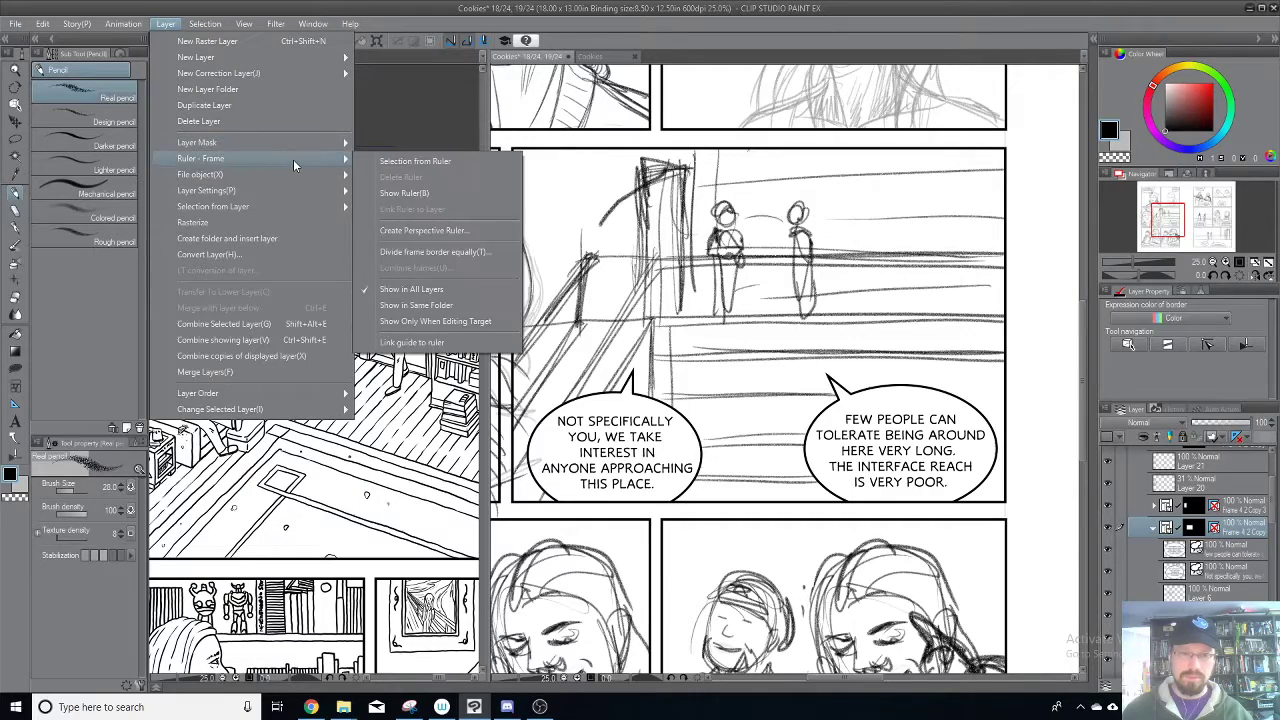
{"action": "left_click", "coordinate": [487, 231]}
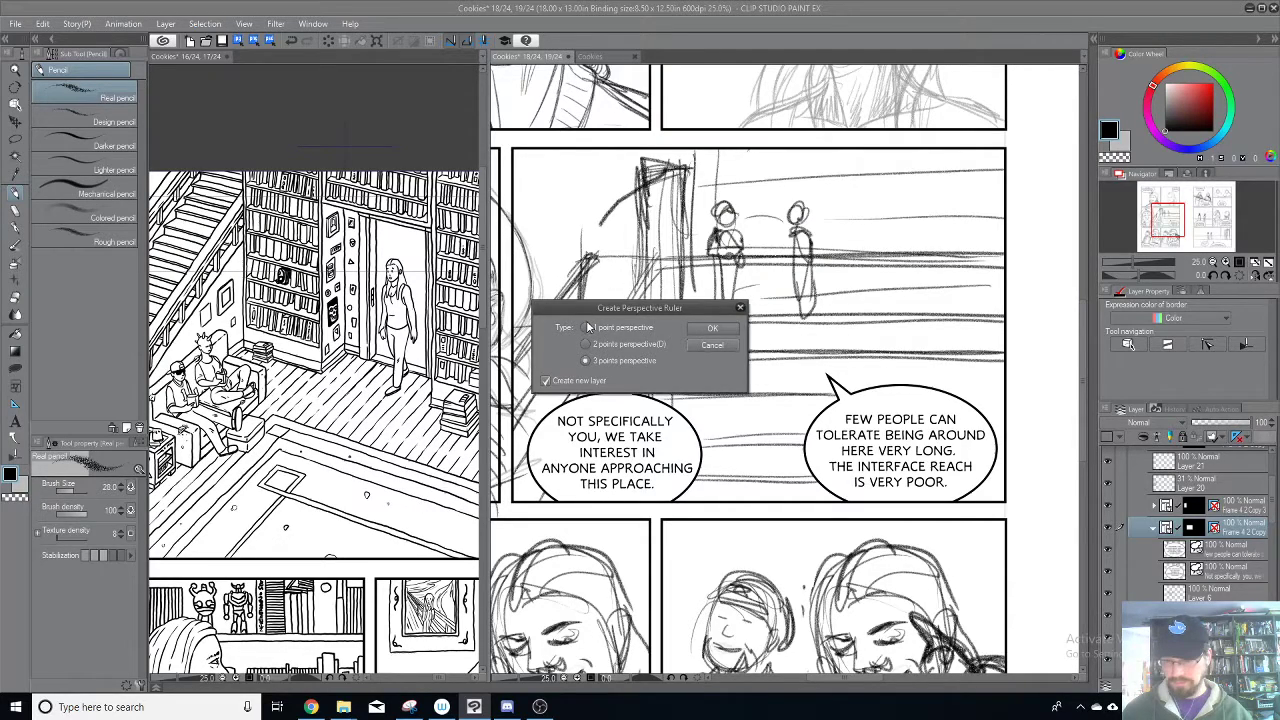
{"action": "left_click", "coordinate": [712, 329]}
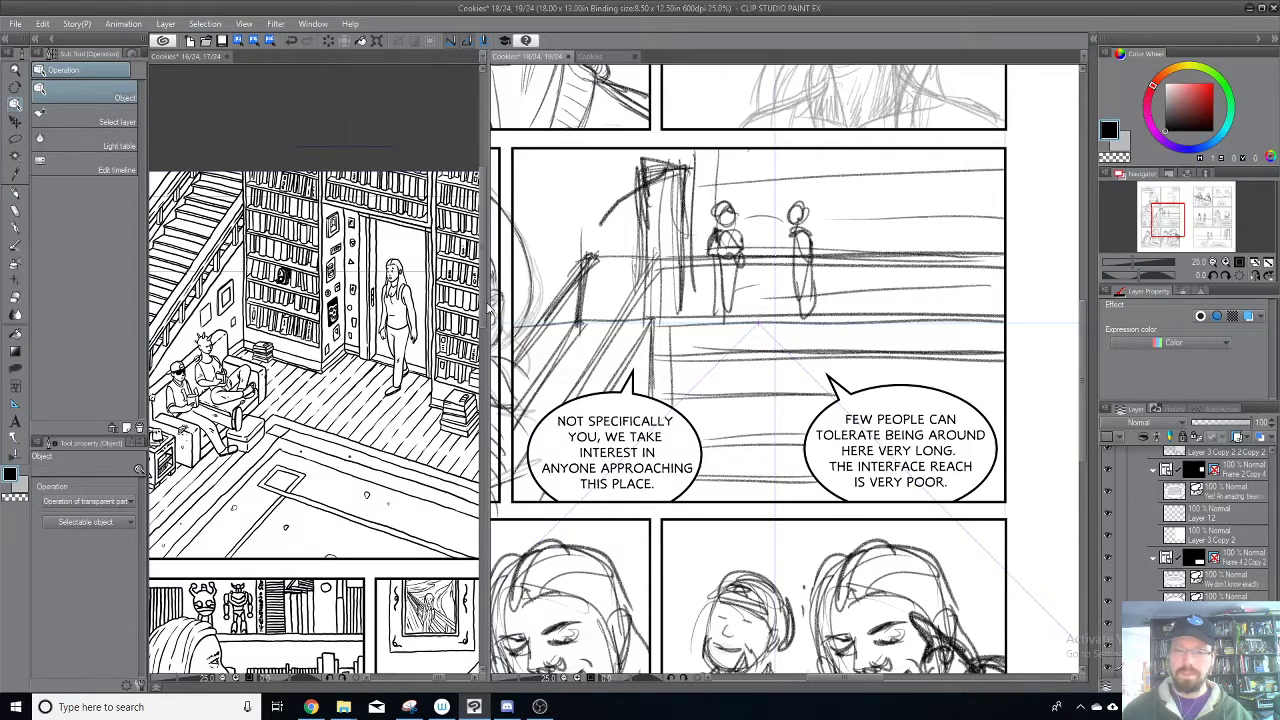
Step: Widen the 18/24, 19/24 pane and frame the library doorway and the bookshelves beside it in the reference pane
{"action": "left_click_drag", "start_coordinate": [486, 302], "coordinate": [432, 305]}
{"action": "left_click", "coordinate": [378, 338]}
{"action": "left_click_drag", "start_coordinate": [382, 338], "coordinate": [285, 336]}
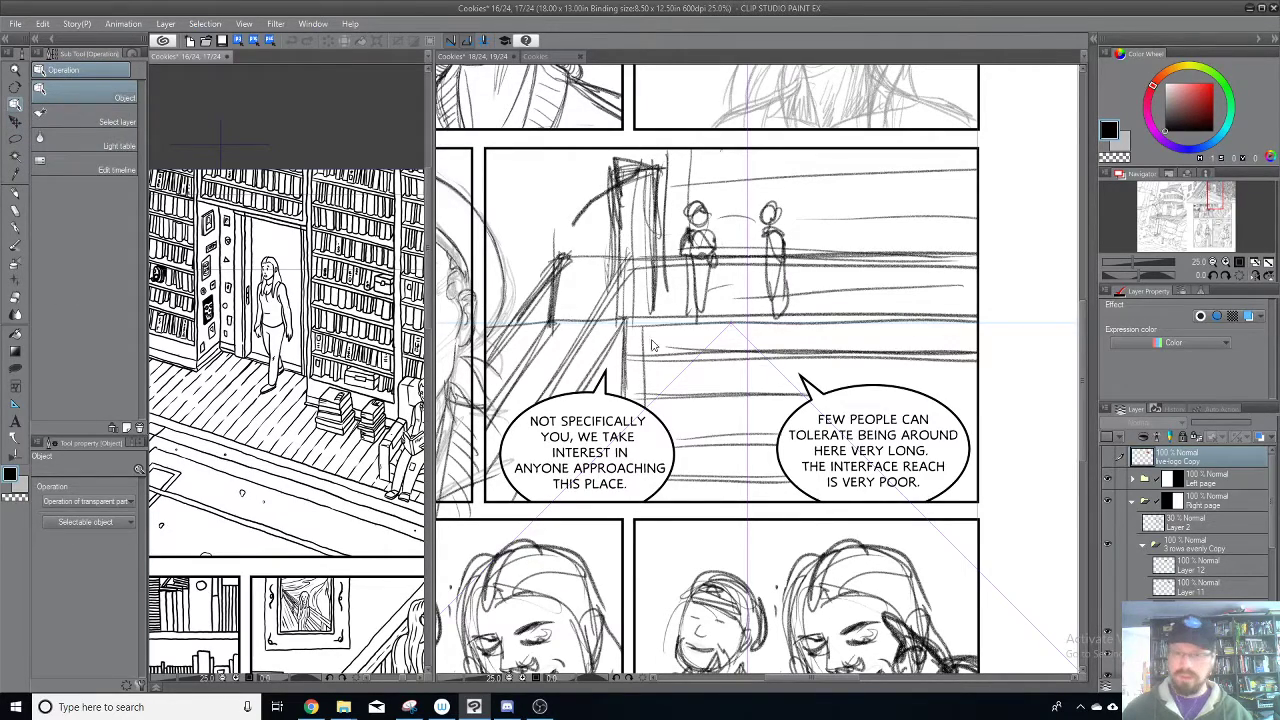
Step: Move the ruler's vanishing point to beside the second standing figure and aim its guide lines at the doorway and the stair landing's corner
{"action": "left_click", "coordinate": [733, 329]}
{"action": "left_click", "coordinate": [733, 327]}
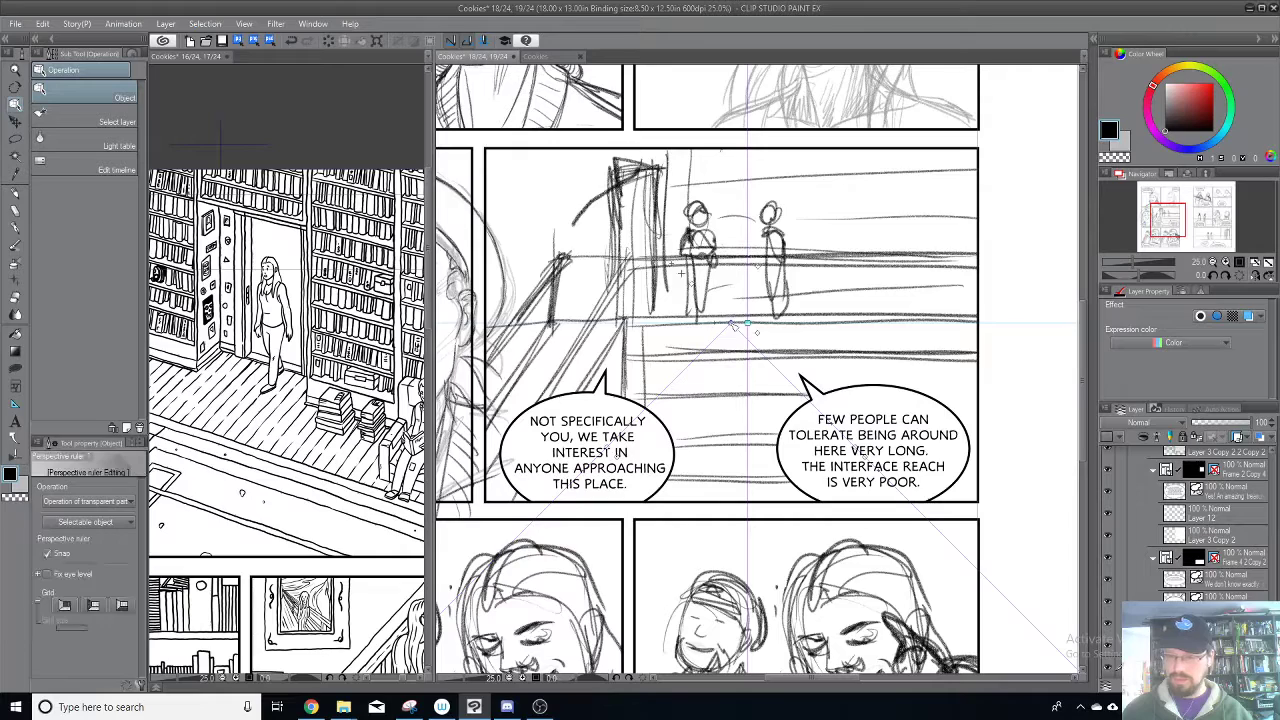
{"action": "left_click_drag", "start_coordinate": [733, 327], "coordinate": [808, 330]}
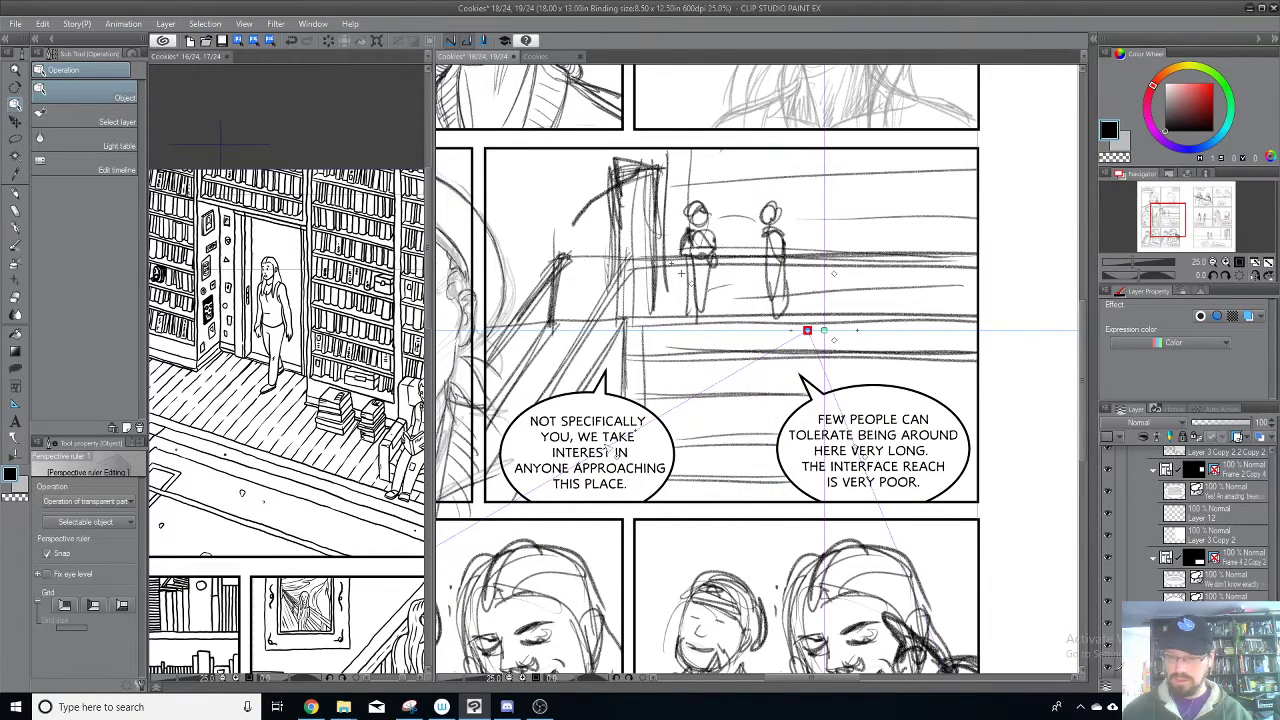
{"action": "left_click_drag", "start_coordinate": [610, 449], "coordinate": [620, 196]}
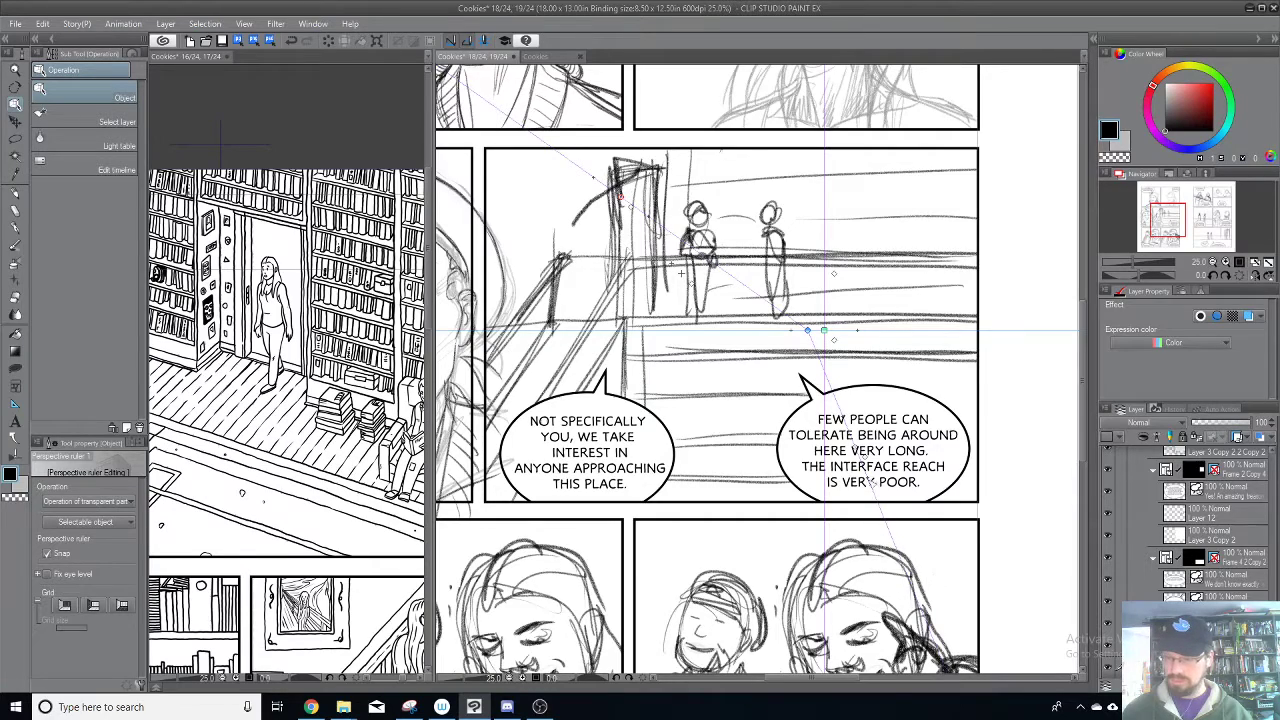
{"action": "left_click_drag", "start_coordinate": [620, 196], "coordinate": [618, 320]}
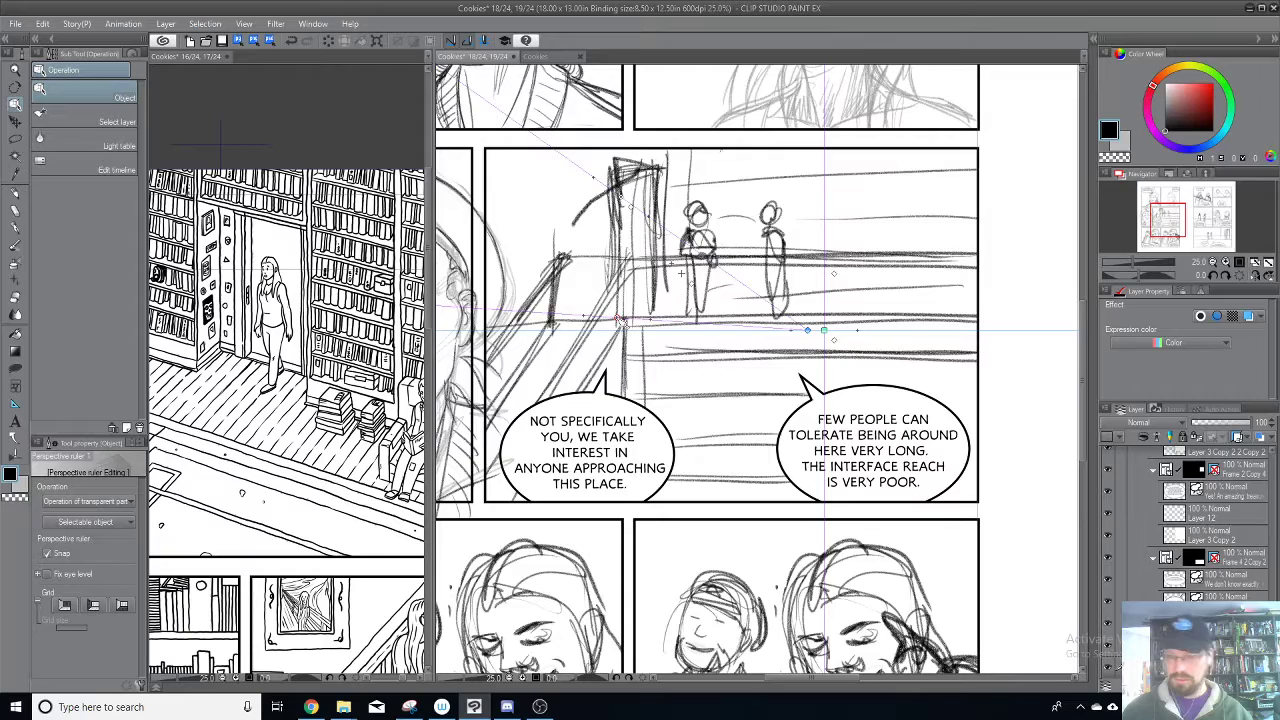
Step: Reposition the perspective ruler so its eye level crosses the two figures at chest height, with the vanishing point beside the second figure
{"action": "left_click_drag", "start_coordinate": [824, 331], "coordinate": [823, 352]}
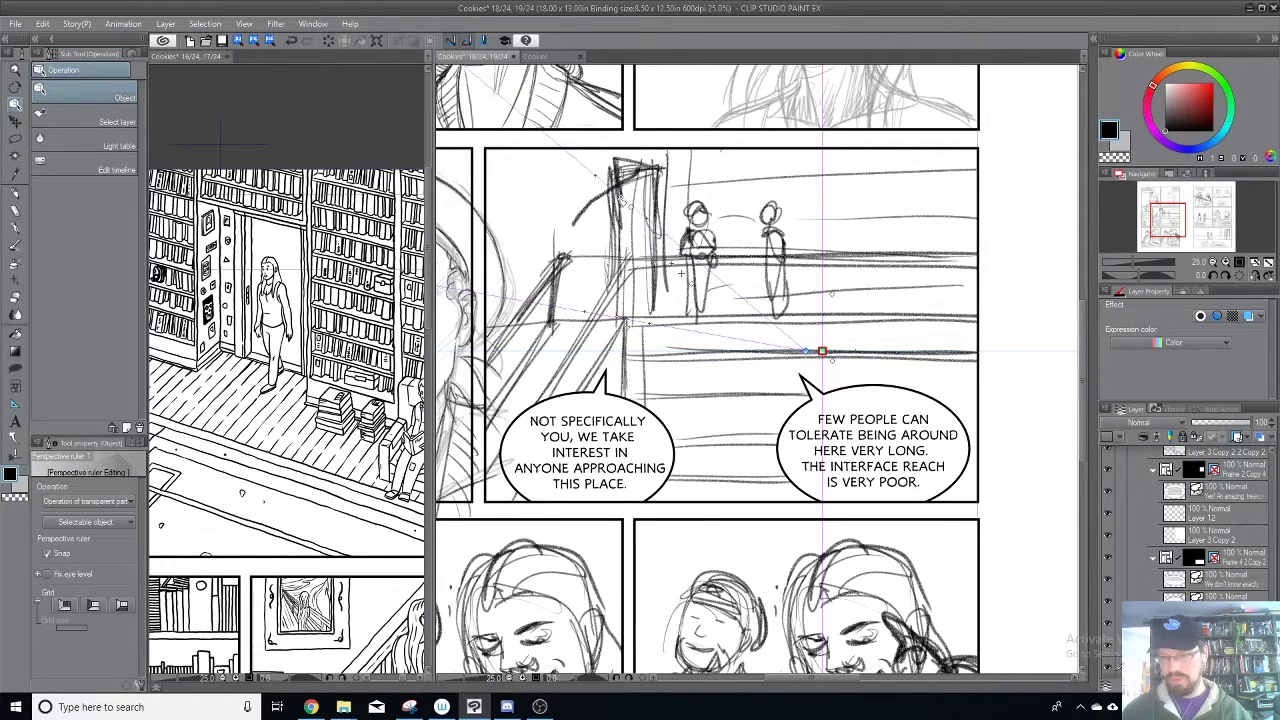
{"action": "left_click_drag", "start_coordinate": [640, 158], "coordinate": [587, 157]}
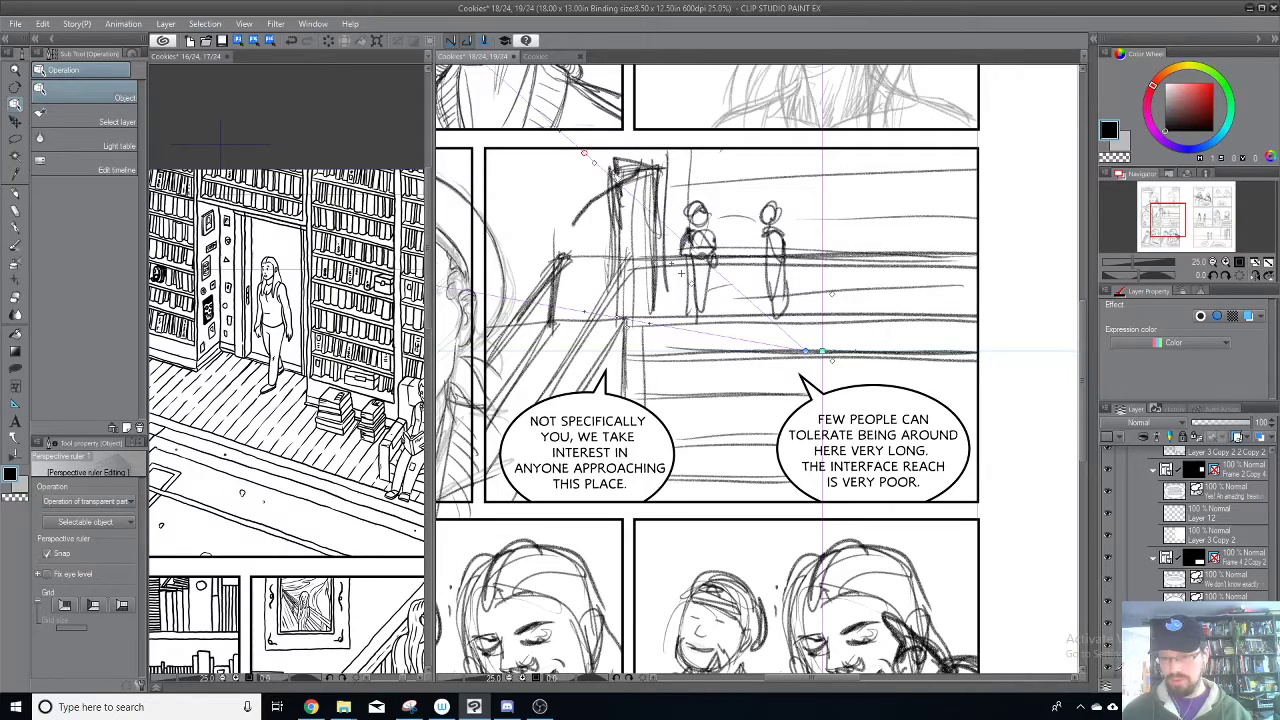
{"action": "left_click_drag", "start_coordinate": [823, 353], "coordinate": [880, 384]}
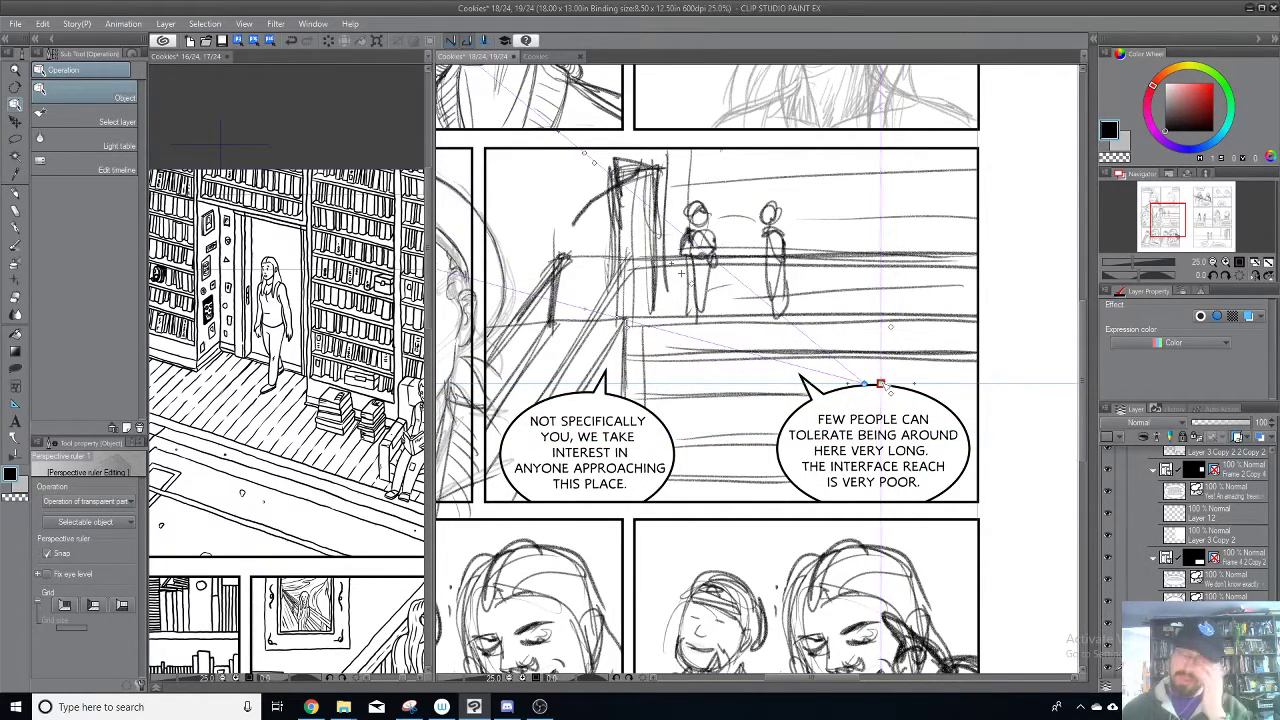
{"action": "left_click_drag", "start_coordinate": [881, 384], "coordinate": [840, 243]}
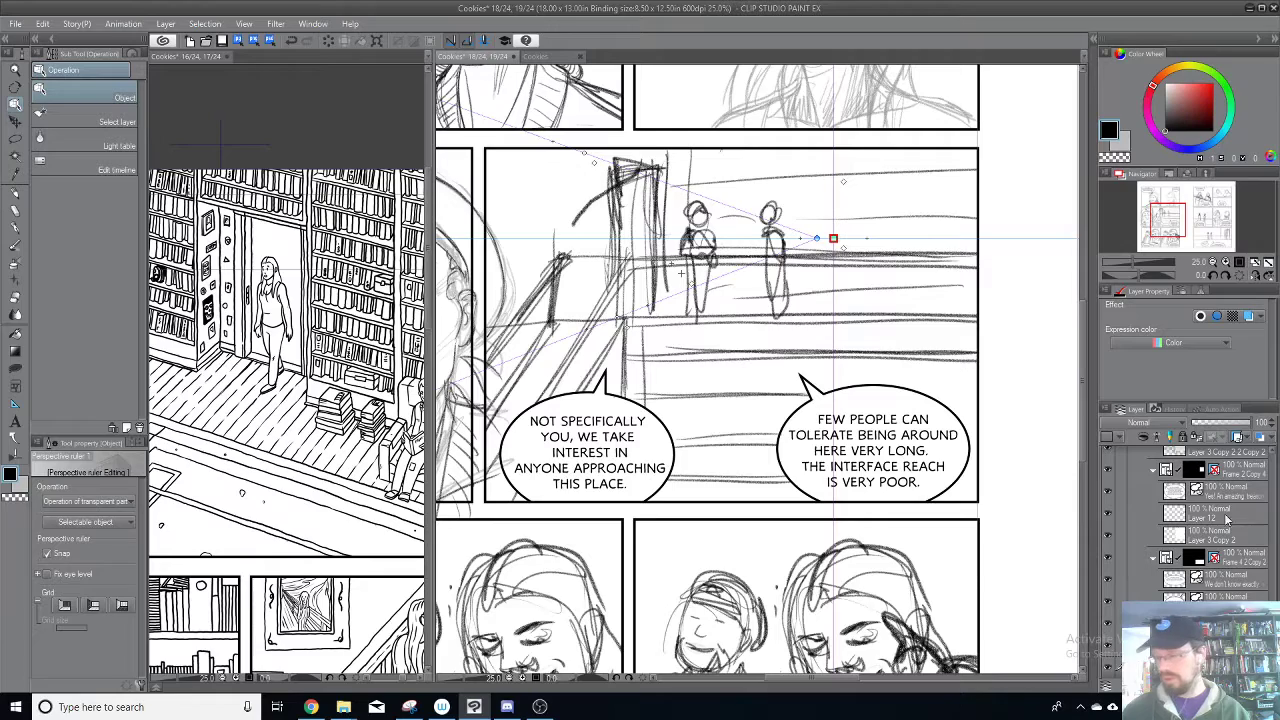
Step: Toggle the visibility of Frame 4 3 Copy 2 and its layers to check which panel they belong to
{"action": "left_click", "coordinate": [1107, 581]}
{"action": "left_click", "coordinate": [1111, 602]}
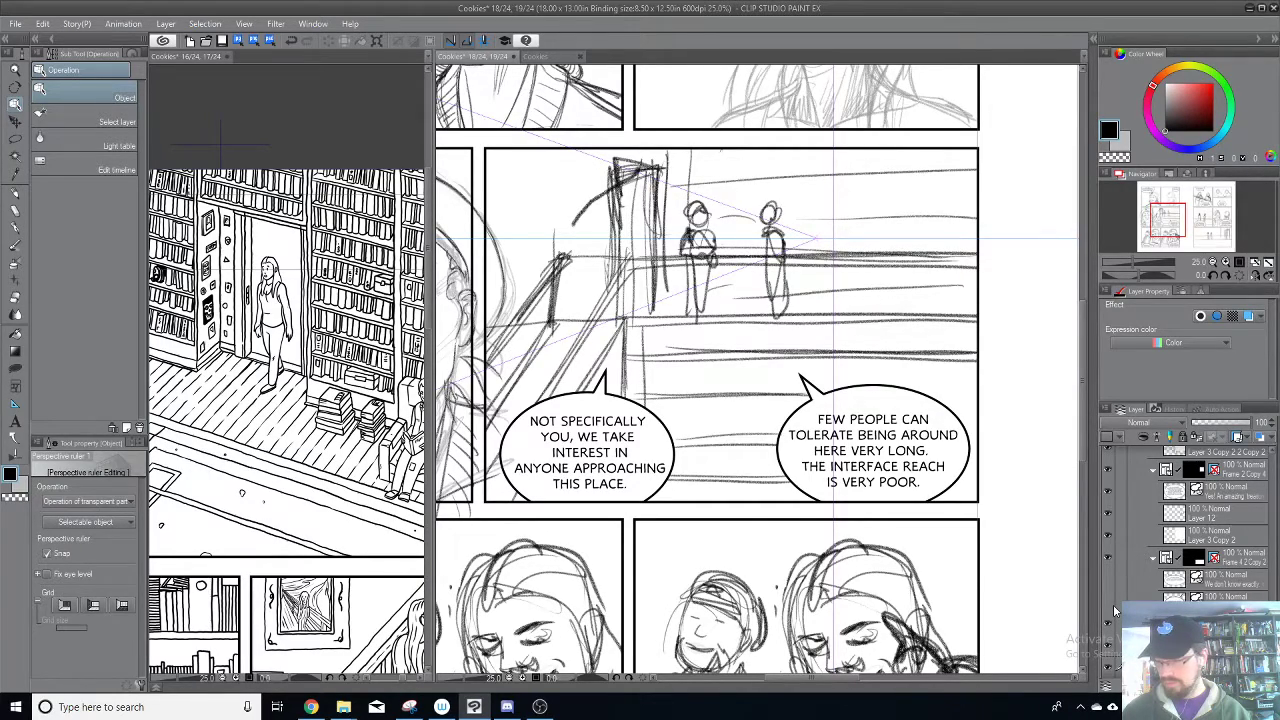
{"action": "left_click", "coordinate": [1109, 556]}
{"action": "left_click", "coordinate": [1111, 577]}
{"action": "left_click", "coordinate": [1117, 595]}
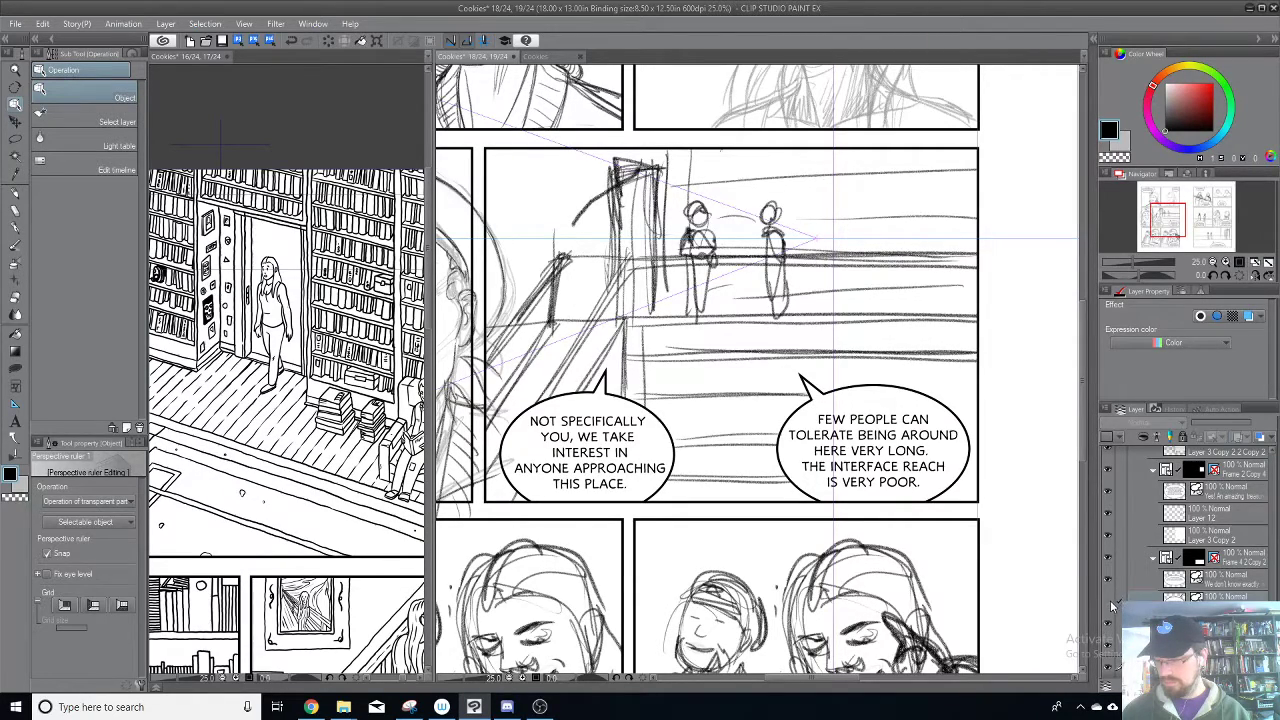
Step: Collapse the expanded frame folders inside the Right page folder, including Frame 4 Copy 3, Frame 2 Copy 3 and Frame 4 Copy 4
{"action": "left_click", "coordinate": [1155, 584]}
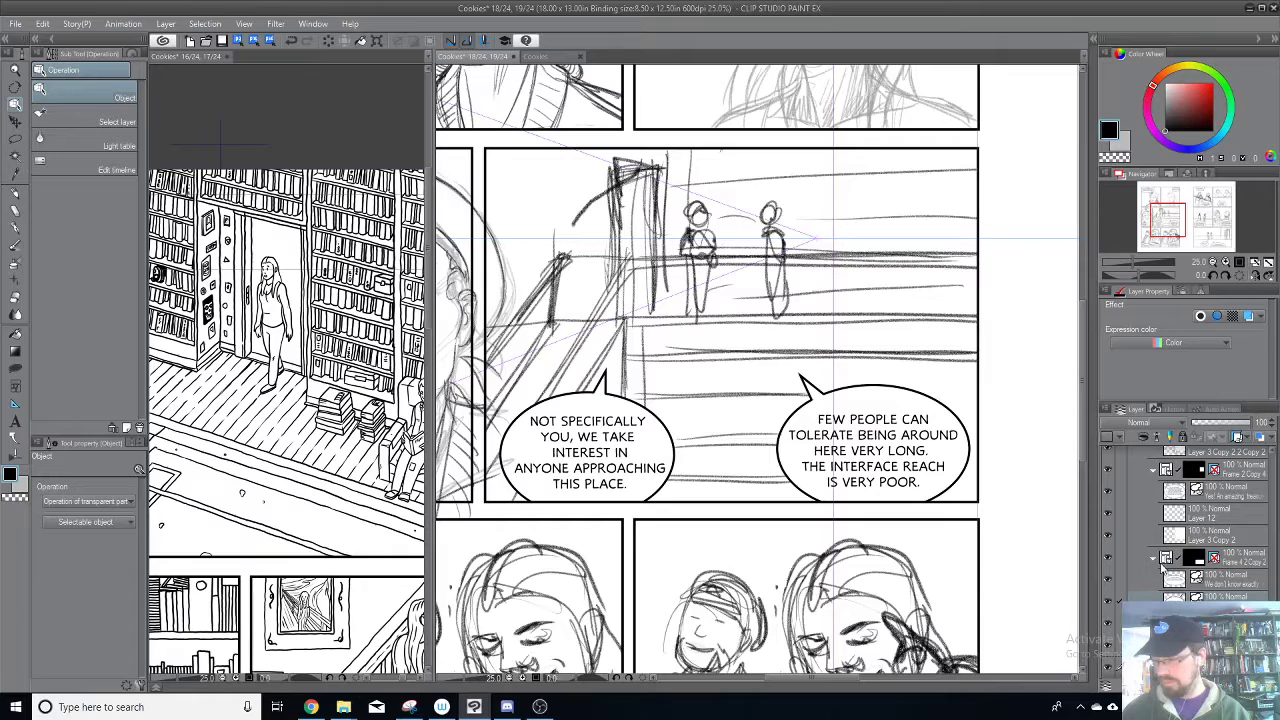
{"action": "scroll", "coordinate": [1160, 565], "scroll_direction": "up", "scroll_amount": 3}
{"action": "scroll", "coordinate": [1155, 538], "scroll_direction": "up", "scroll_amount": 3}
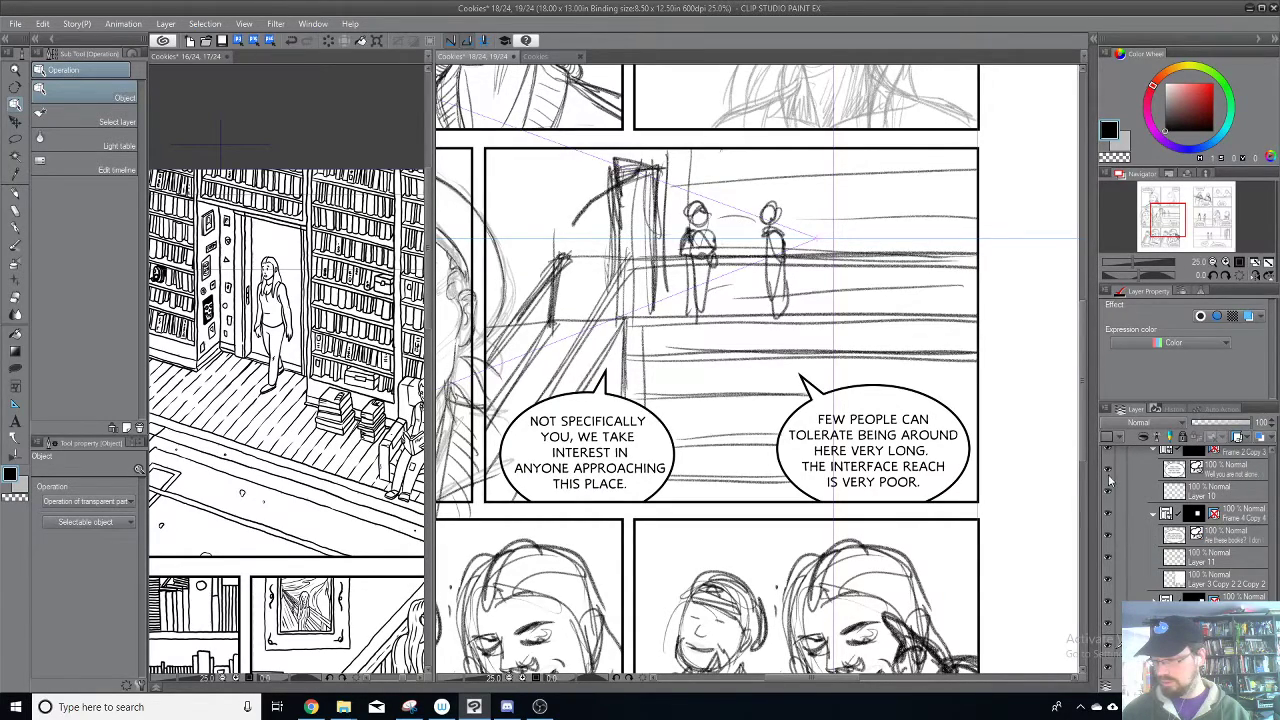
{"action": "scroll", "coordinate": [1167, 487], "scroll_direction": "up", "scroll_amount": 3}
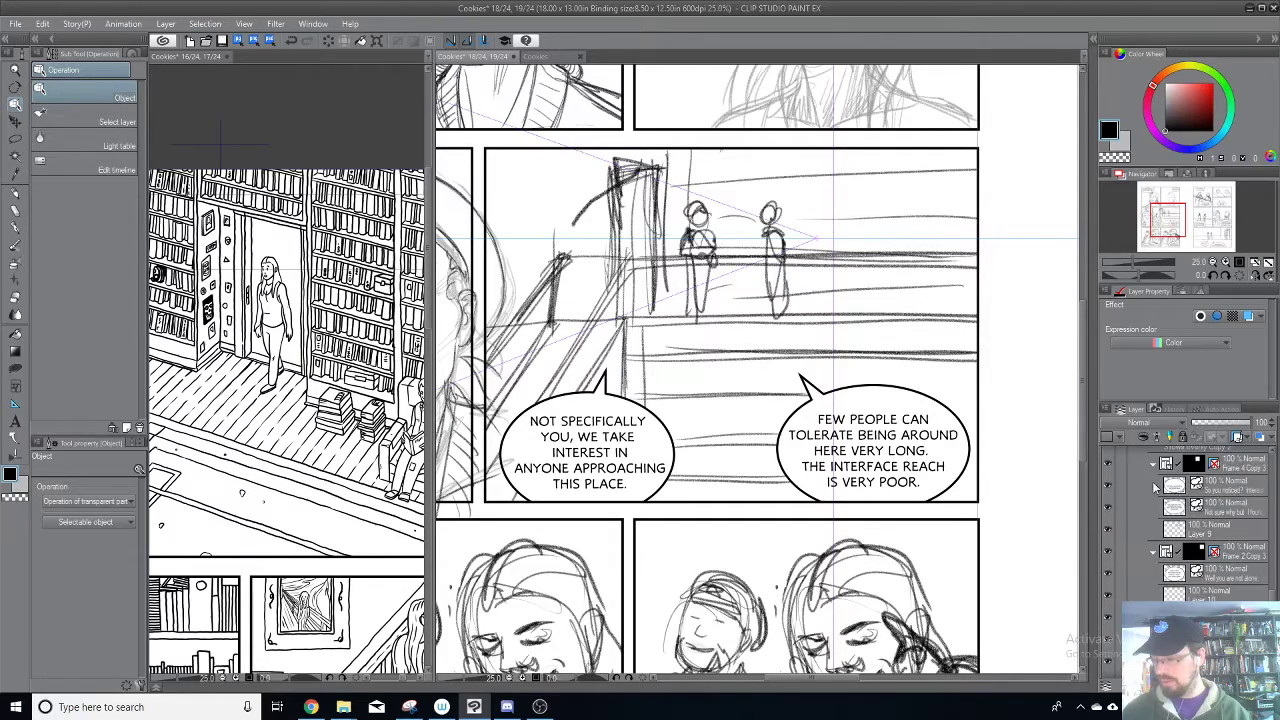
{"action": "left_click", "coordinate": [1154, 465]}
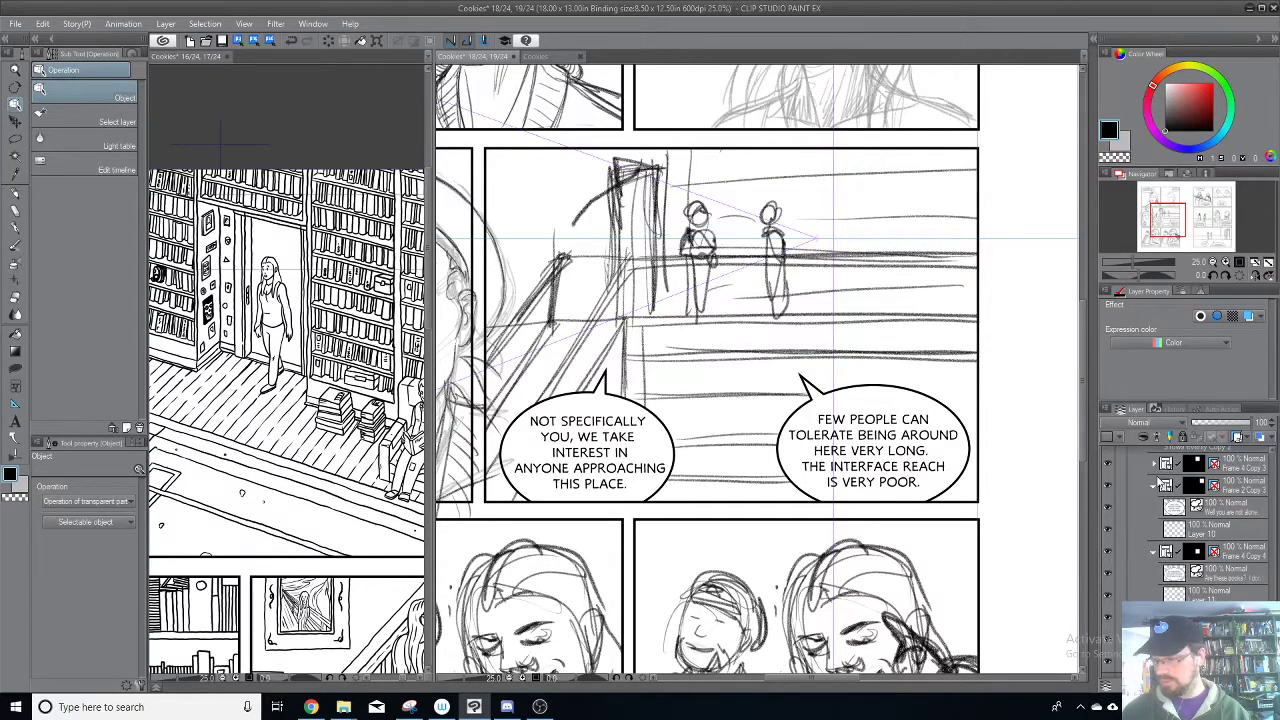
{"action": "left_click", "coordinate": [1155, 487]}
{"action": "left_click", "coordinate": [1155, 509]}
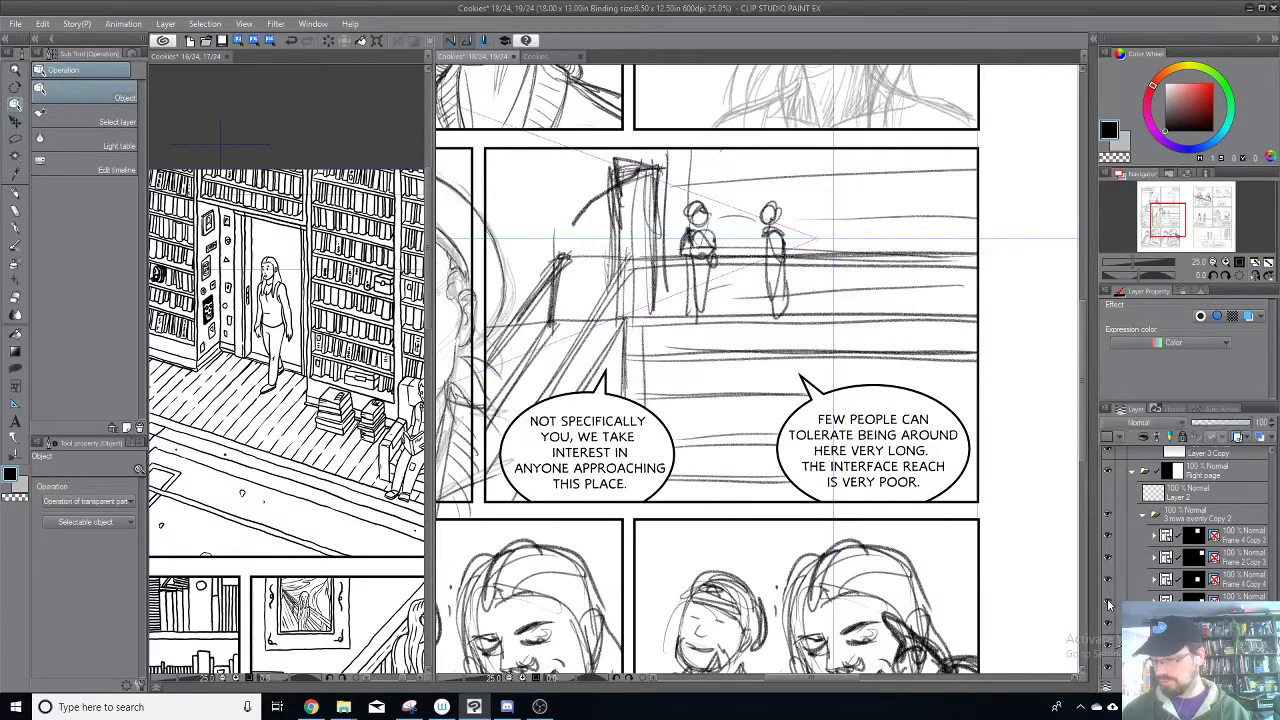
Step: Toggle the Right page folder's visibility to check which side of the spread it holds
{"action": "left_click", "coordinate": [1108, 470]}
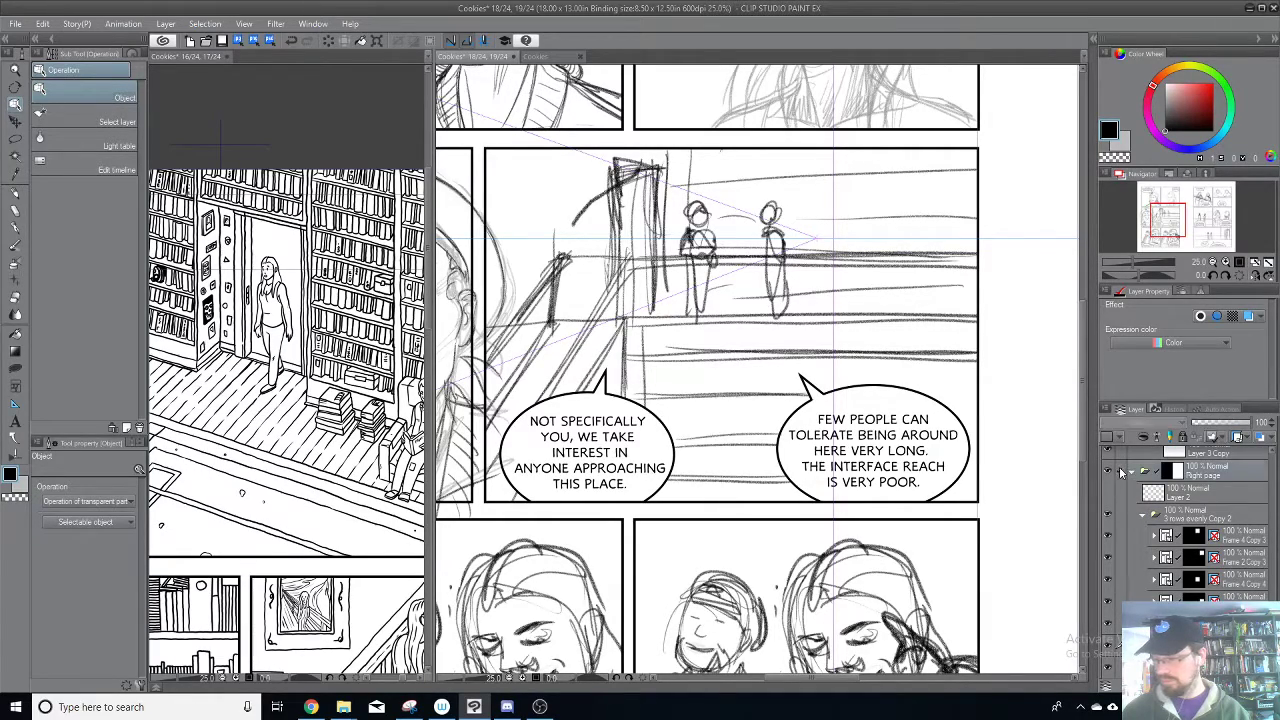
{"action": "left_click", "coordinate": [1116, 472]}
{"action": "left_click", "coordinate": [1108, 471]}
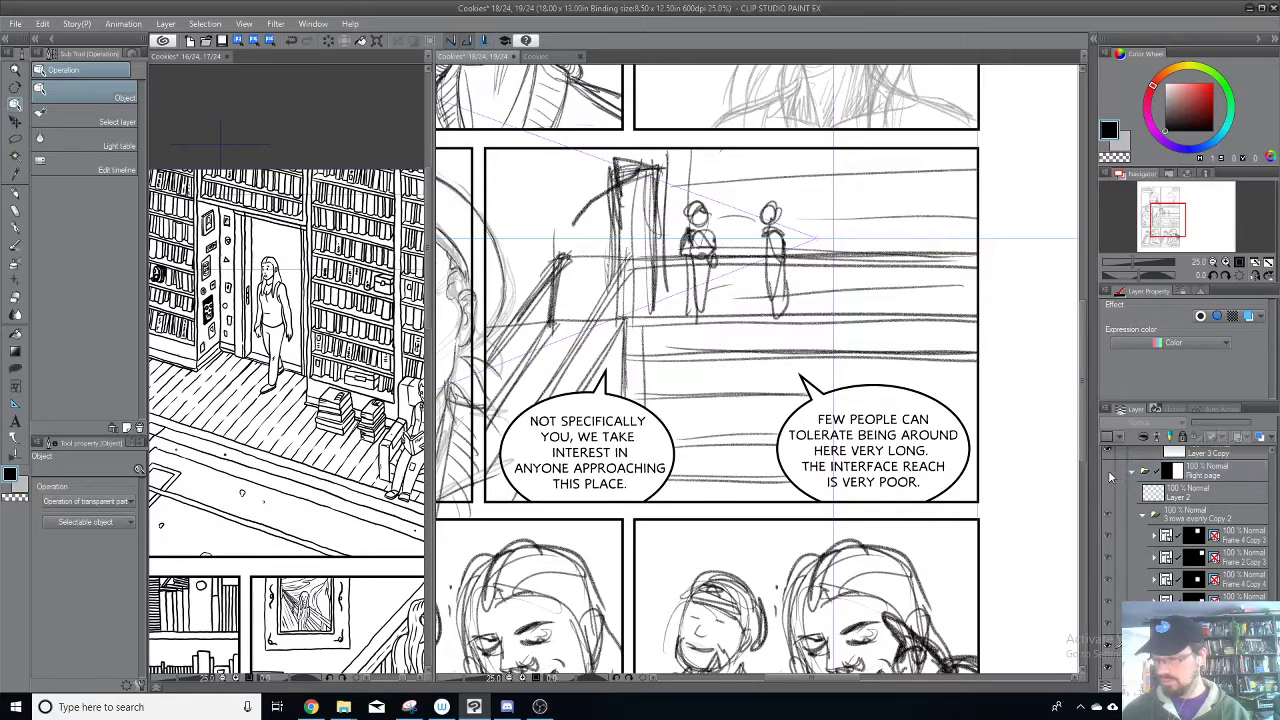
{"action": "left_click", "coordinate": [1108, 471]}
Step: Check the Frame 2 Copy 2 and Frame 4 Copy 2 folders by toggling their visibility, and collapse both
{"action": "scroll", "coordinate": [1134, 478], "scroll_direction": "down", "scroll_amount": 5}
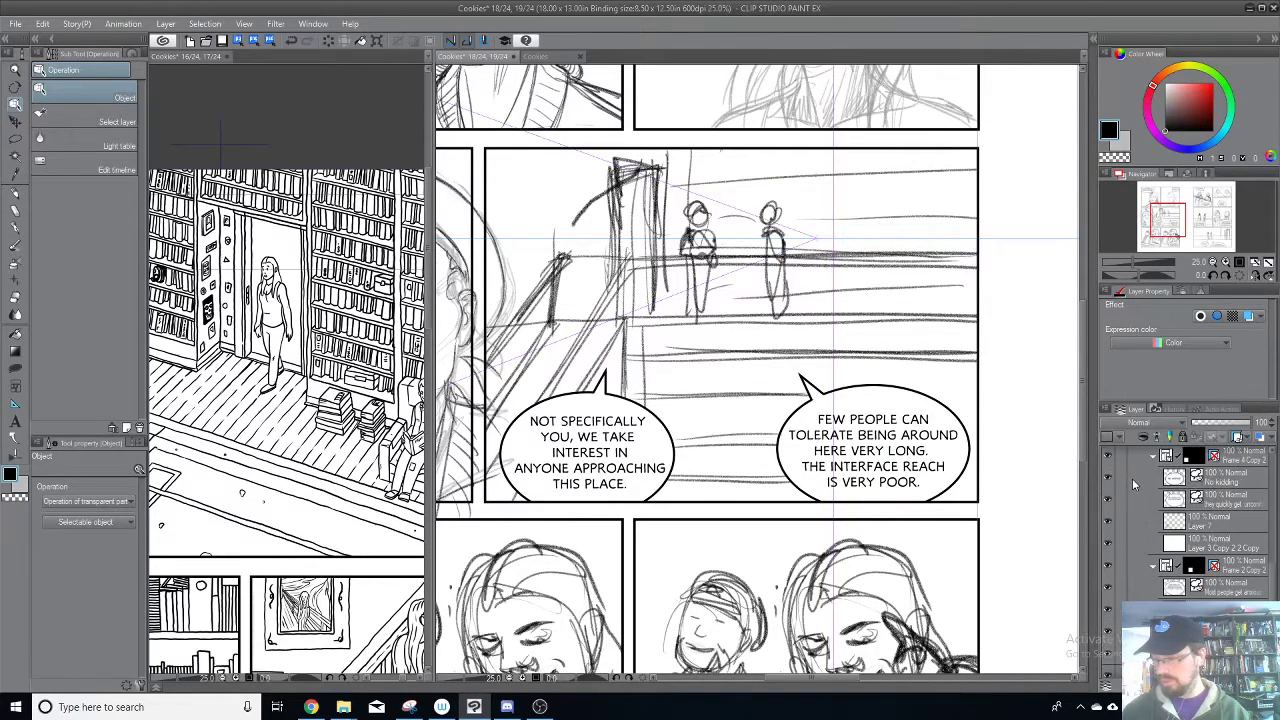
{"action": "scroll", "coordinate": [1148, 508], "scroll_direction": "down", "scroll_amount": 3}
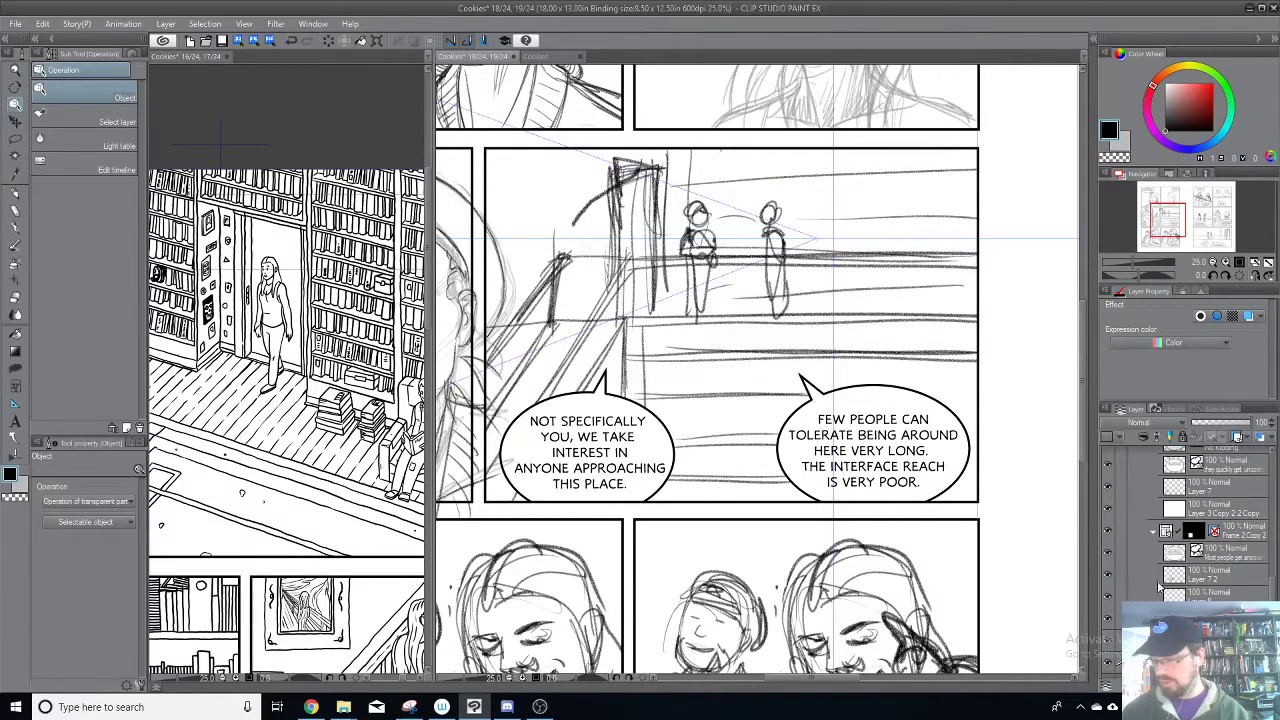
{"action": "left_click", "coordinate": [1107, 535]}
{"action": "left_click", "coordinate": [1108, 538]}
{"action": "left_click", "coordinate": [1155, 536]}
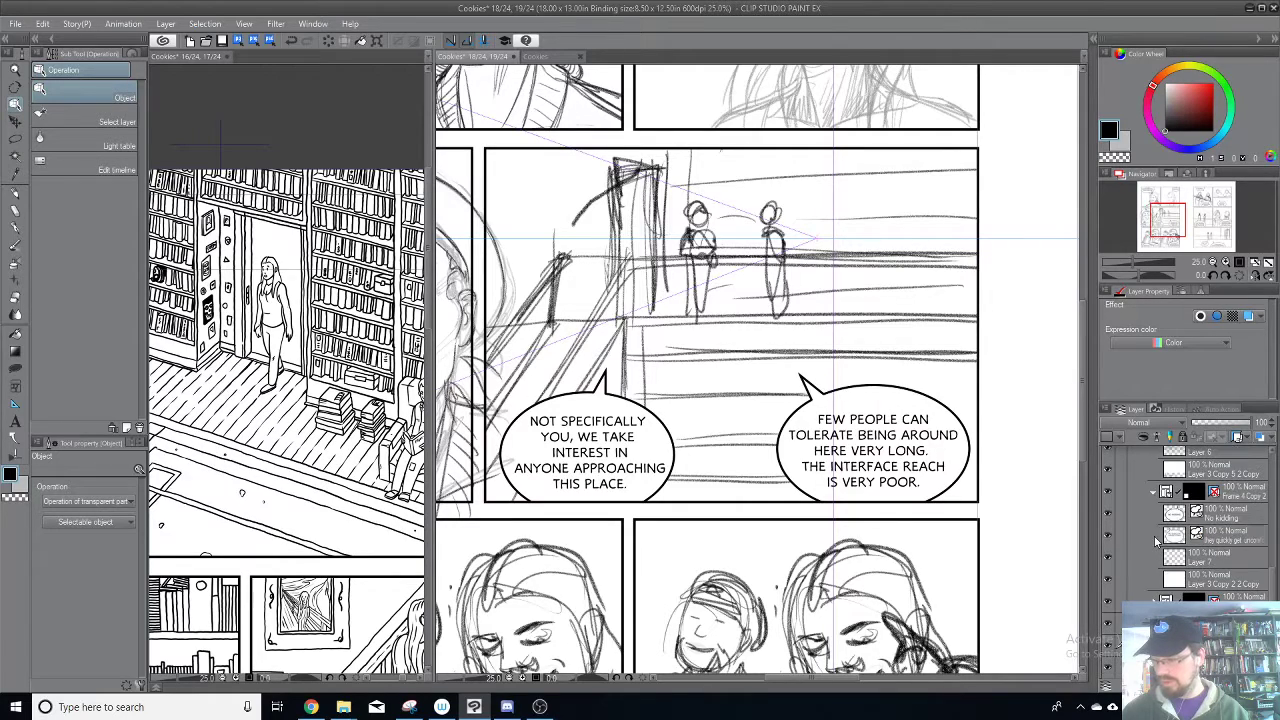
{"action": "left_click", "coordinate": [1107, 493]}
{"action": "left_click", "coordinate": [1107, 493]}
{"action": "left_click", "coordinate": [1153, 493]}
Step: Toggle the Frame 4 2 Copy folder's visibility to identify the staircase panel and select the folder
{"action": "left_click", "coordinate": [1107, 470]}
{"action": "left_click", "coordinate": [1107, 470]}
{"action": "left_click", "coordinate": [1238, 477]}
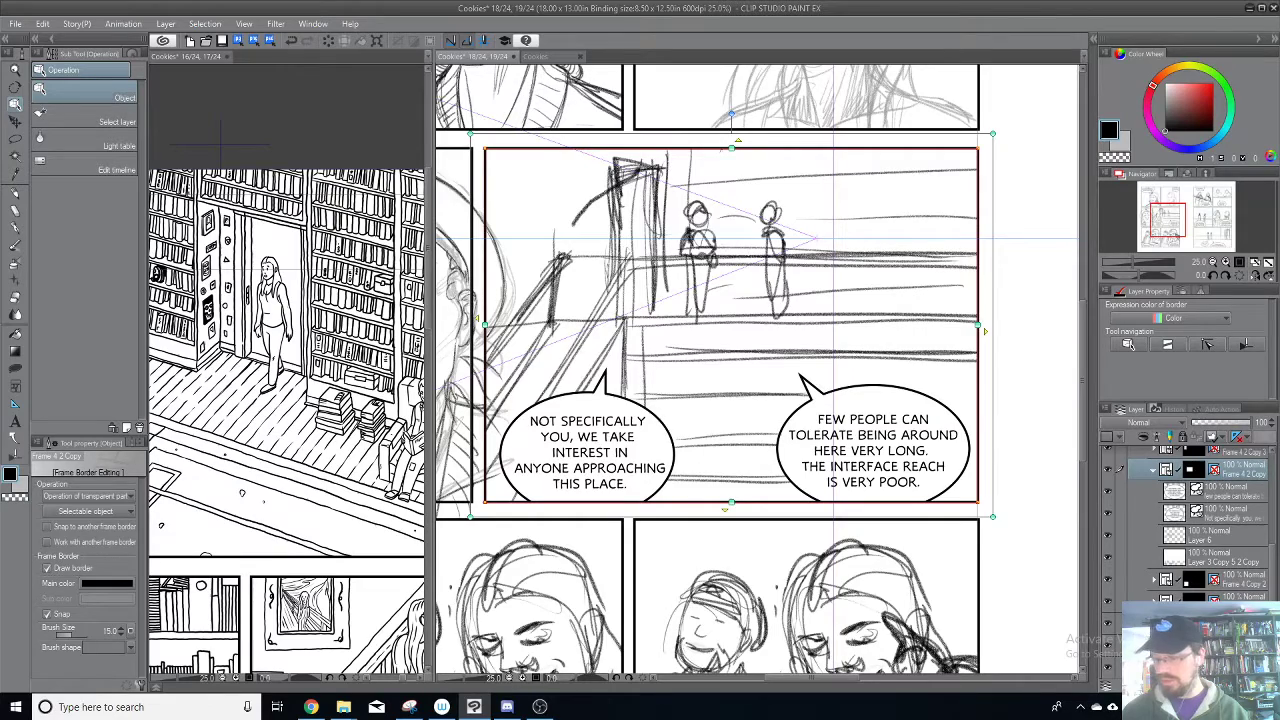
Step: Move the Perspective ruler 1 layer directly below Layer 6, and lower the opacity of the Layer 6 sketch to 29%
{"action": "left_click", "coordinate": [1225, 580]}
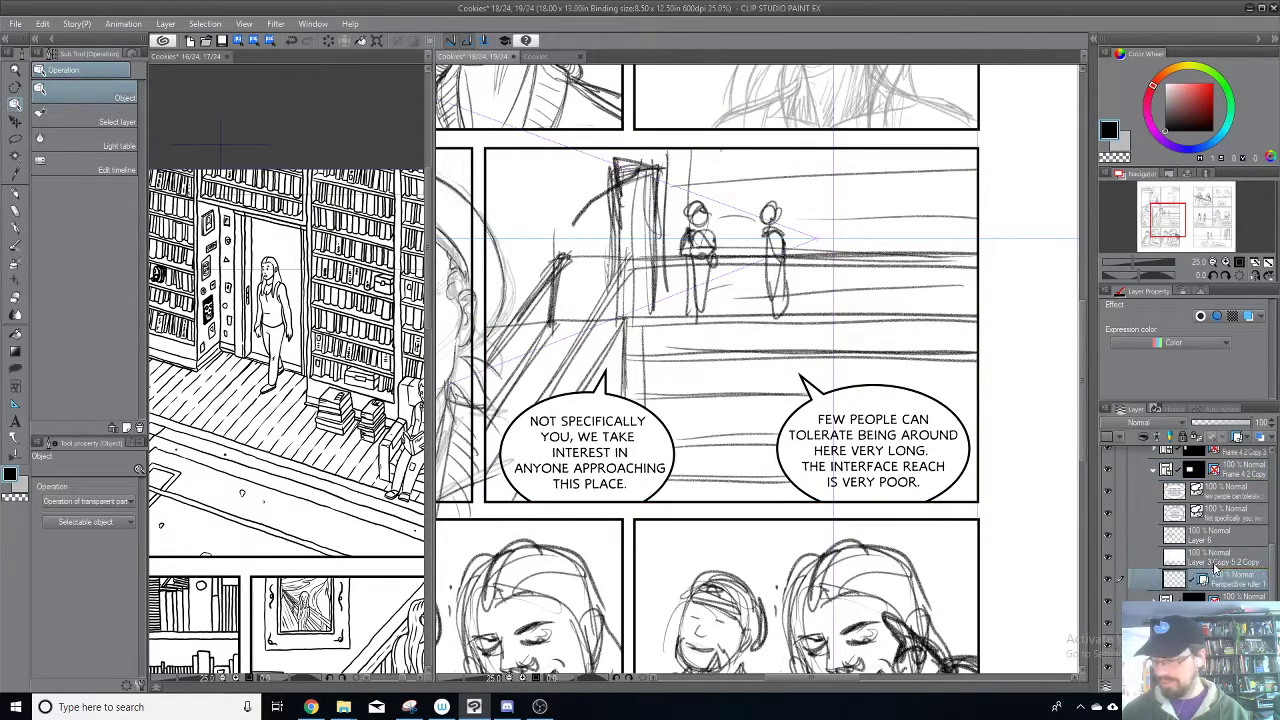
{"action": "left_click_drag", "start_coordinate": [1230, 590], "coordinate": [1240, 546]}
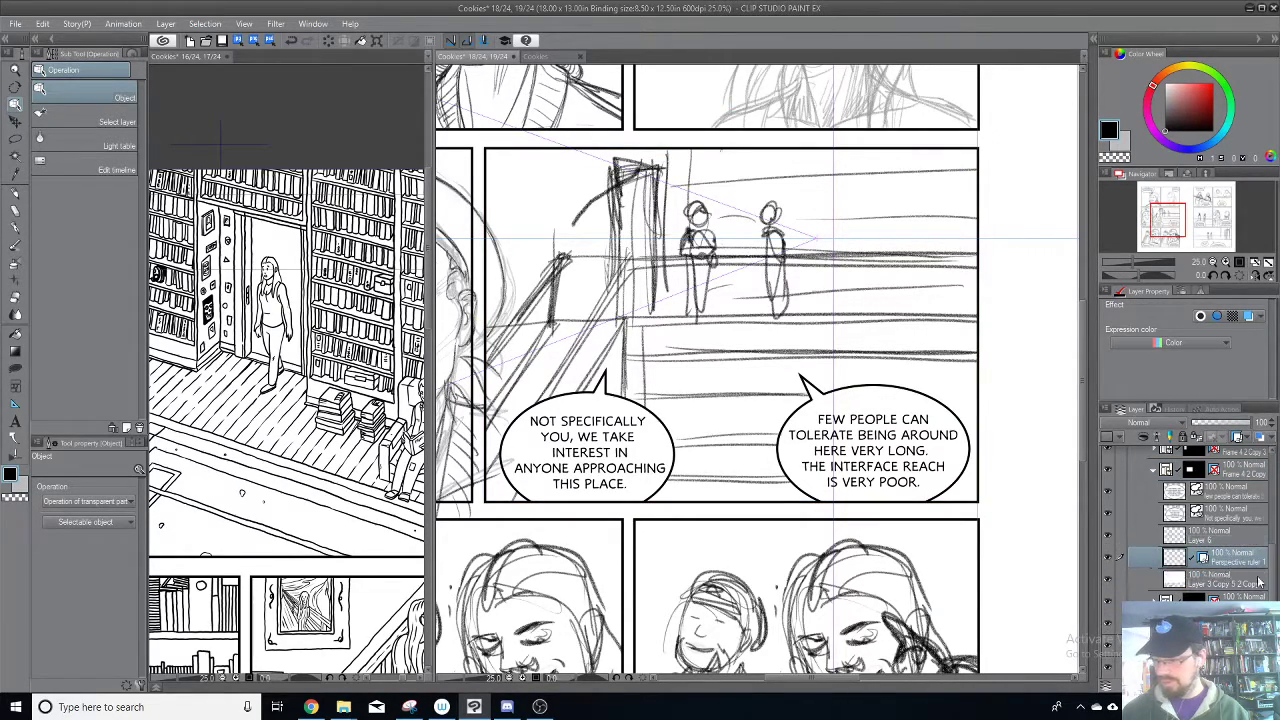
{"action": "left_click", "coordinate": [1243, 537]}
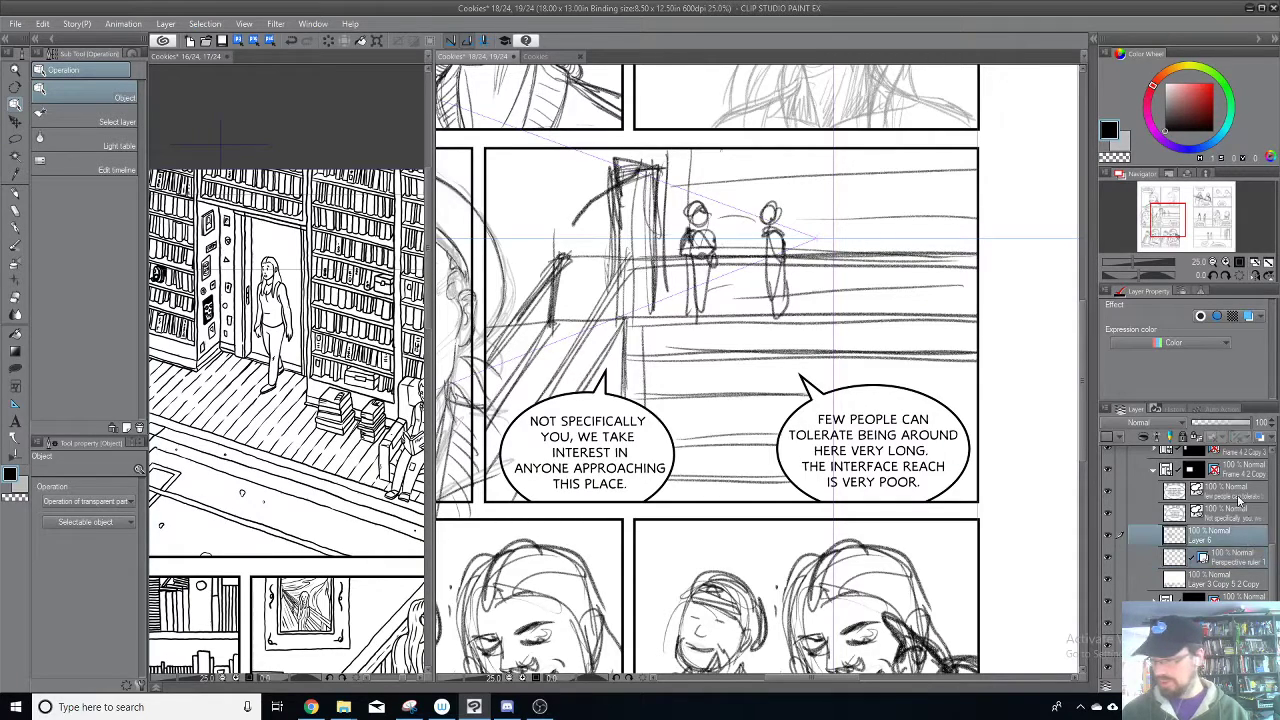
{"action": "left_click", "coordinate": [1210, 424]}
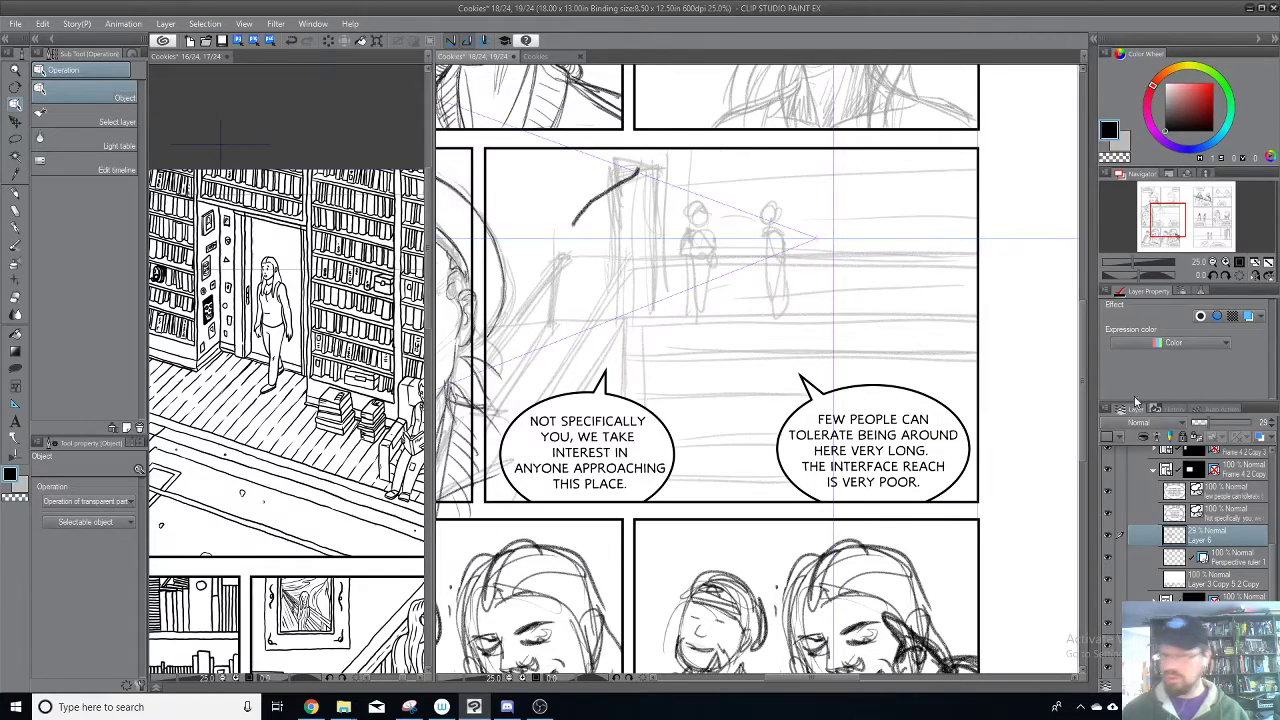
Step: Toggle Layer 21's visibility to check what part of the sketch it holds
{"action": "scroll", "coordinate": [1134, 466], "scroll_direction": "up", "scroll_amount": 2}
{"action": "left_click", "coordinate": [1107, 524]}
{"action": "left_click", "coordinate": [1107, 524]}
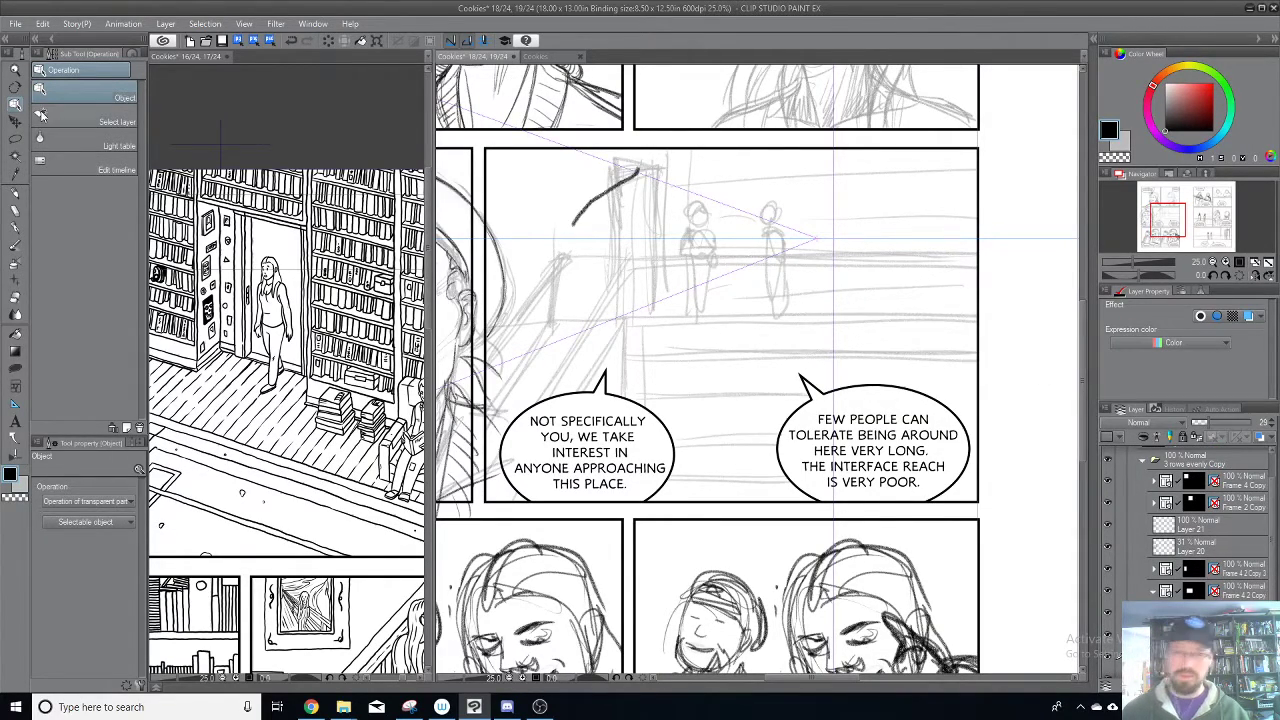
Step: Lasso the stray dark stroke in the staircase panel, delete it from Layer 21 and clear the selection
{"action": "left_click", "coordinate": [15, 137]}
{"action": "mouse_move", "coordinate": [695, 142]}
{"action": "left_mouse_down"}
{"action": "mouse_move", "coordinate": [575, 182]}
{"action": "mouse_move", "coordinate": [716, 142]}
{"action": "left_mouse_up"}
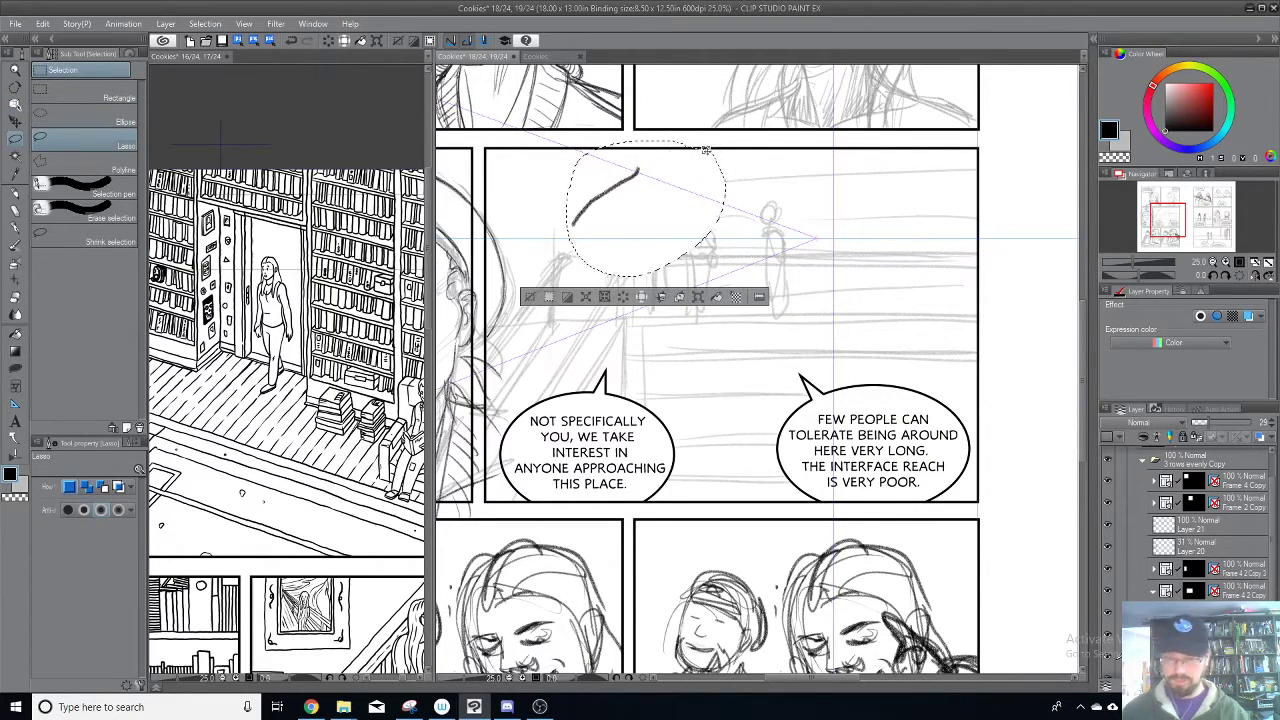
{"action": "left_click", "coordinate": [1239, 537]}
{"action": "key", "text": "Delete"}
{"action": "key", "text": "ctrl+d"}
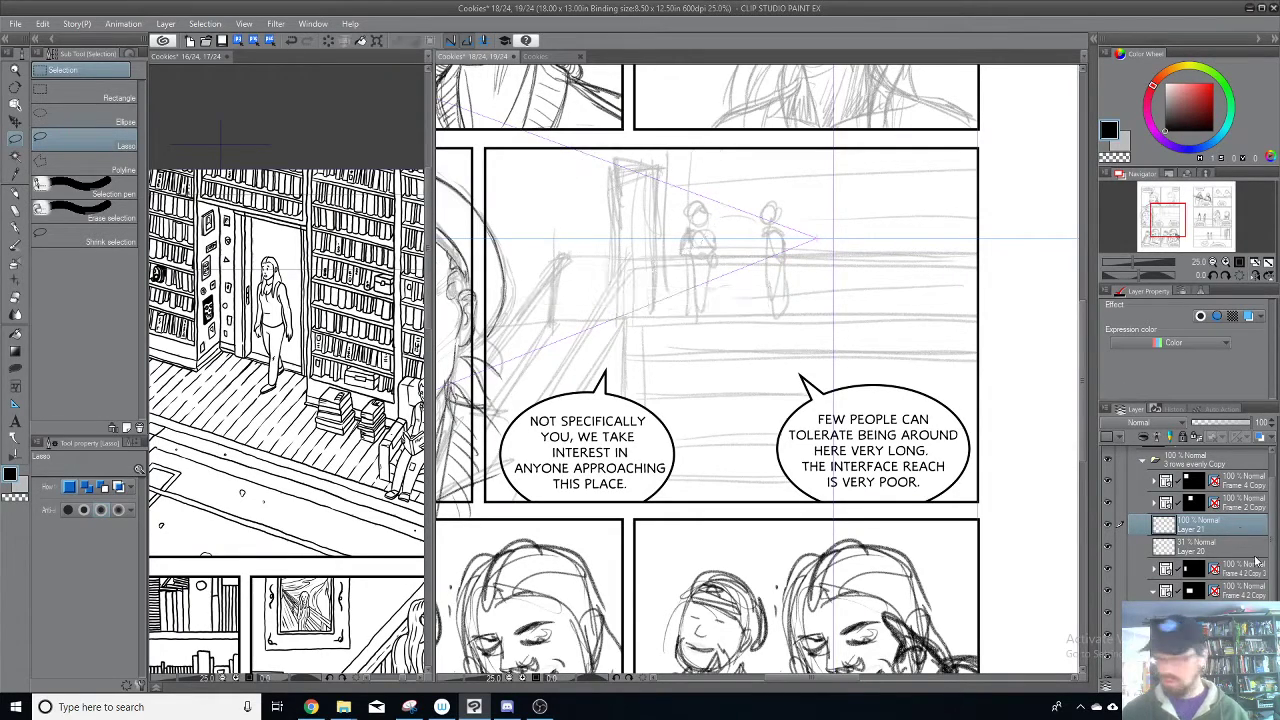
Step: Lower the opacity of the Layer 6 sketch to 14% and add a new raster layer above it
{"action": "scroll", "coordinate": [1240, 540], "scroll_direction": "down", "scroll_amount": 2}
{"action": "left_click", "coordinate": [1155, 590]}
{"action": "left_click", "coordinate": [1111, 591]}
{"action": "left_click", "coordinate": [1110, 592]}
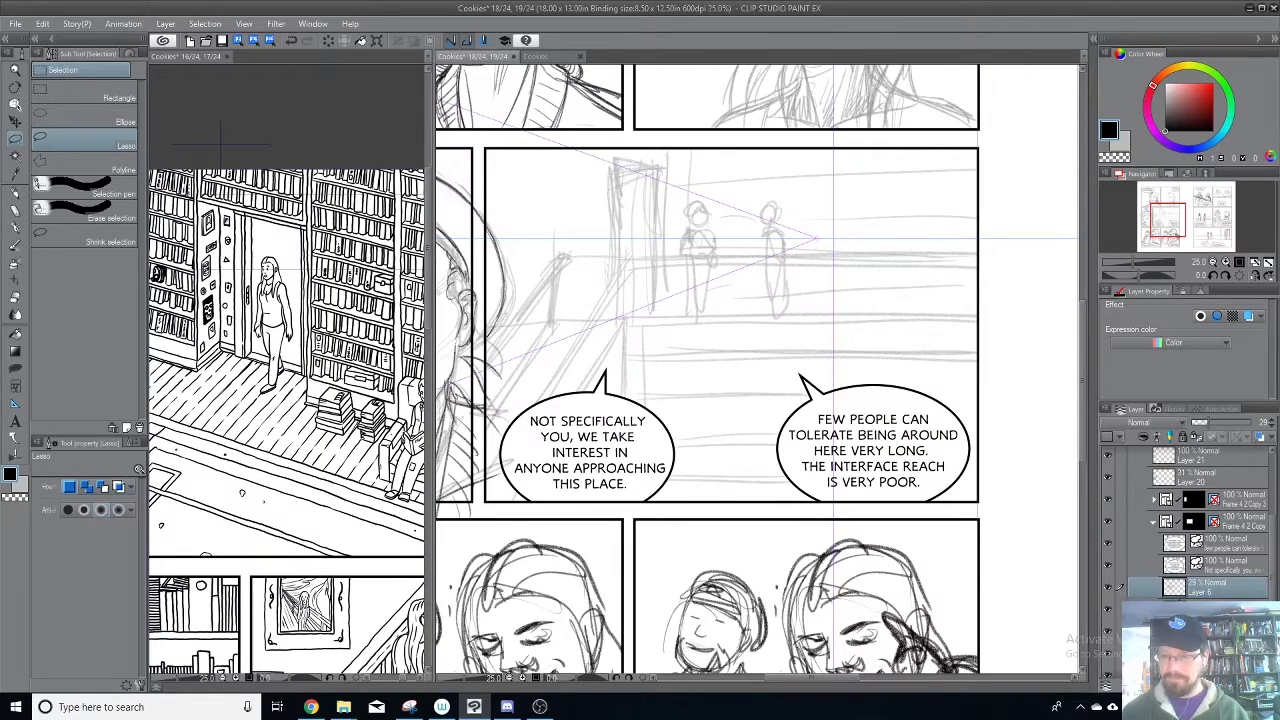
{"action": "left_click_drag", "start_coordinate": [1206, 427], "coordinate": [1198, 427]}
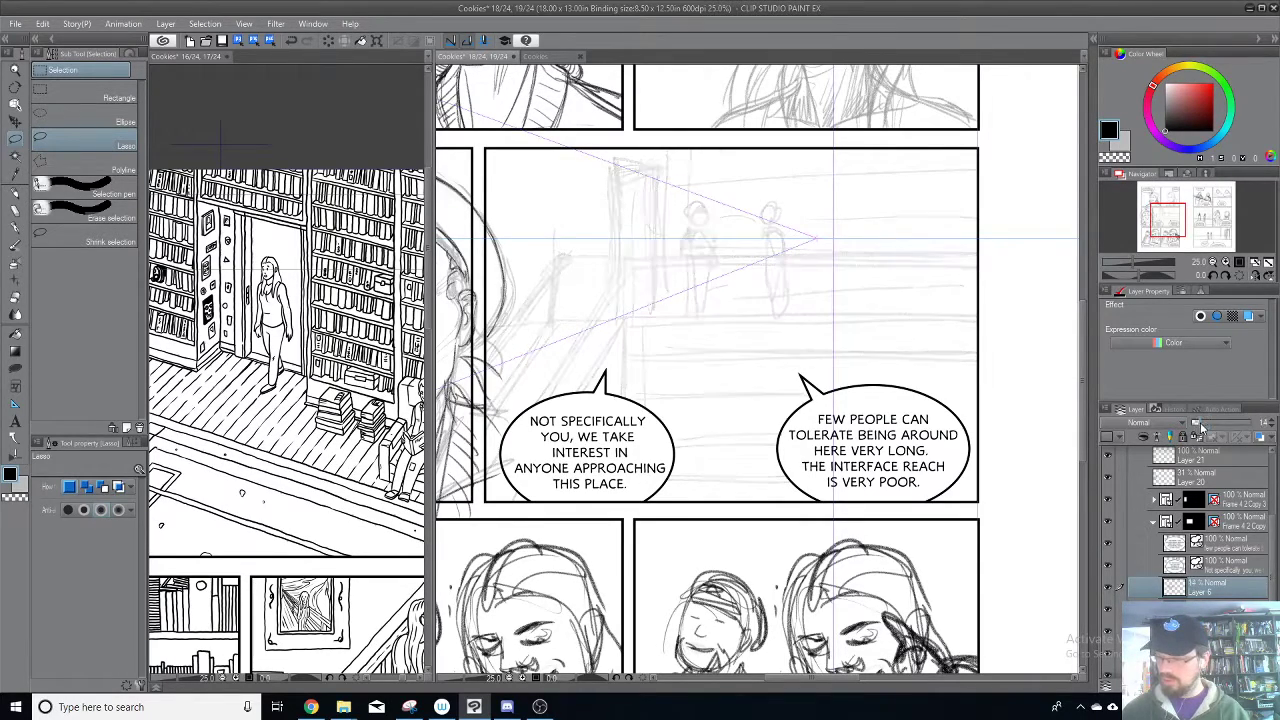
{"action": "key", "text": "ctrl+shift+n"}
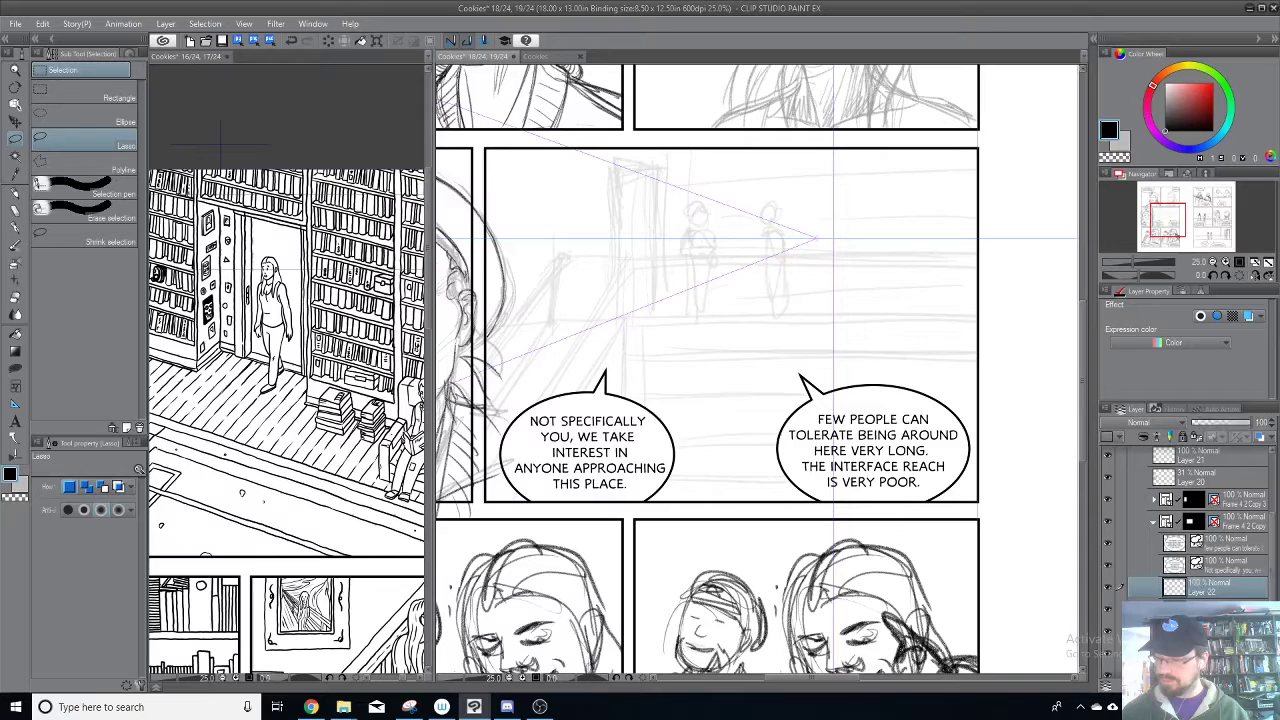
Step: Using the Real pencil, draw the room's far corner as a vertical line, a receding left wall base and a horizontal back wall base
{"action": "left_click", "coordinate": [16, 193]}
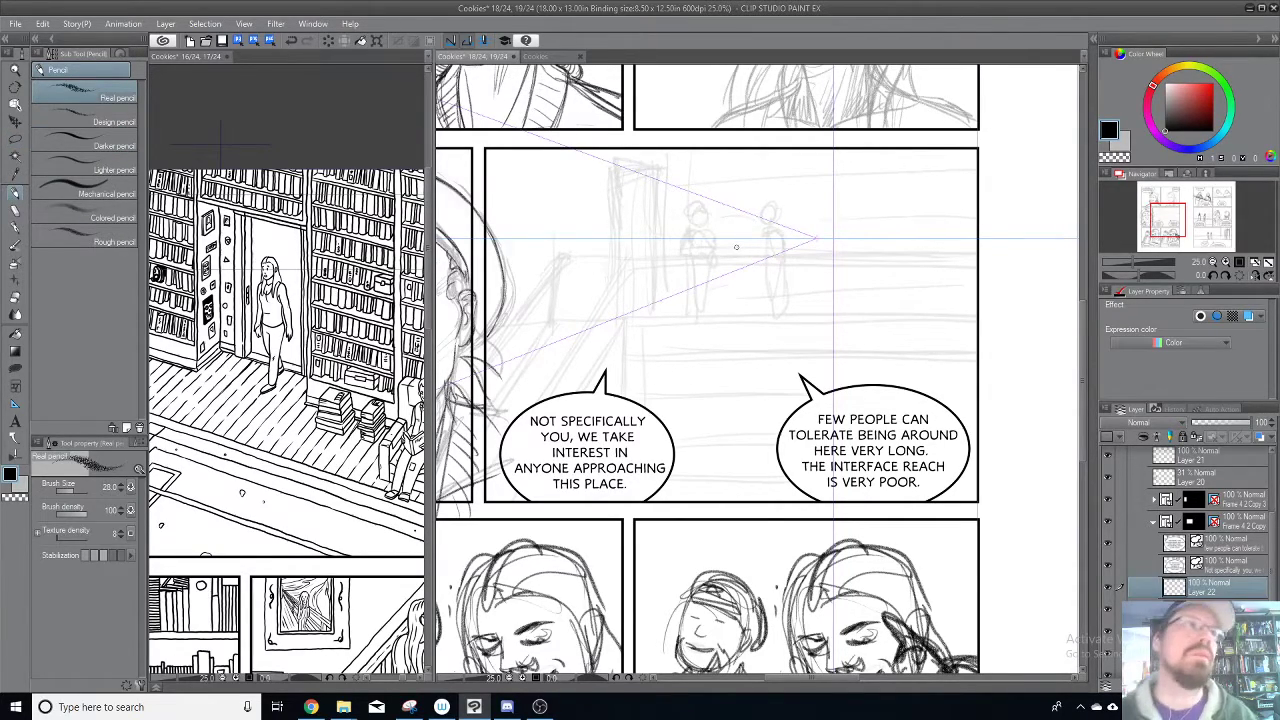
{"action": "left_click_drag", "start_coordinate": [745, 263], "coordinate": [821, 275]}
{"action": "scroll", "coordinate": [722, 254], "scroll_direction": "up", "scroll_amount": 1}
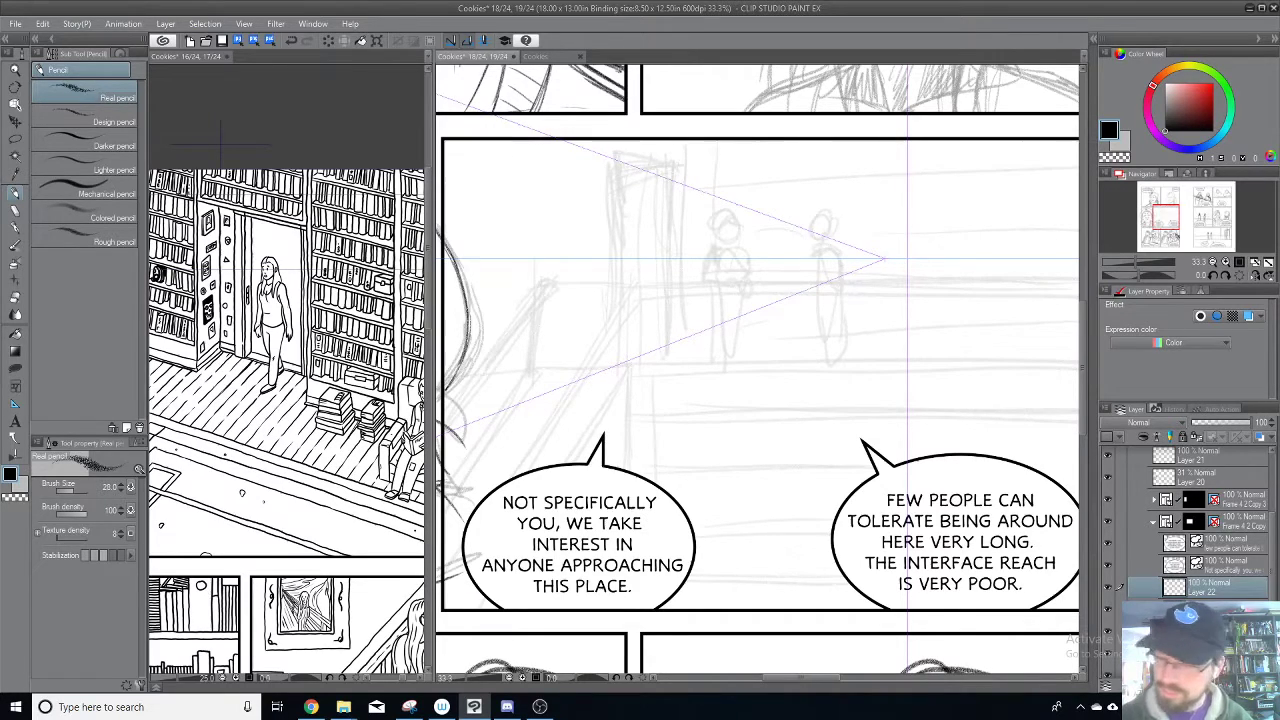
{"action": "left_click_drag", "start_coordinate": [564, 368], "coordinate": [564, 141]}
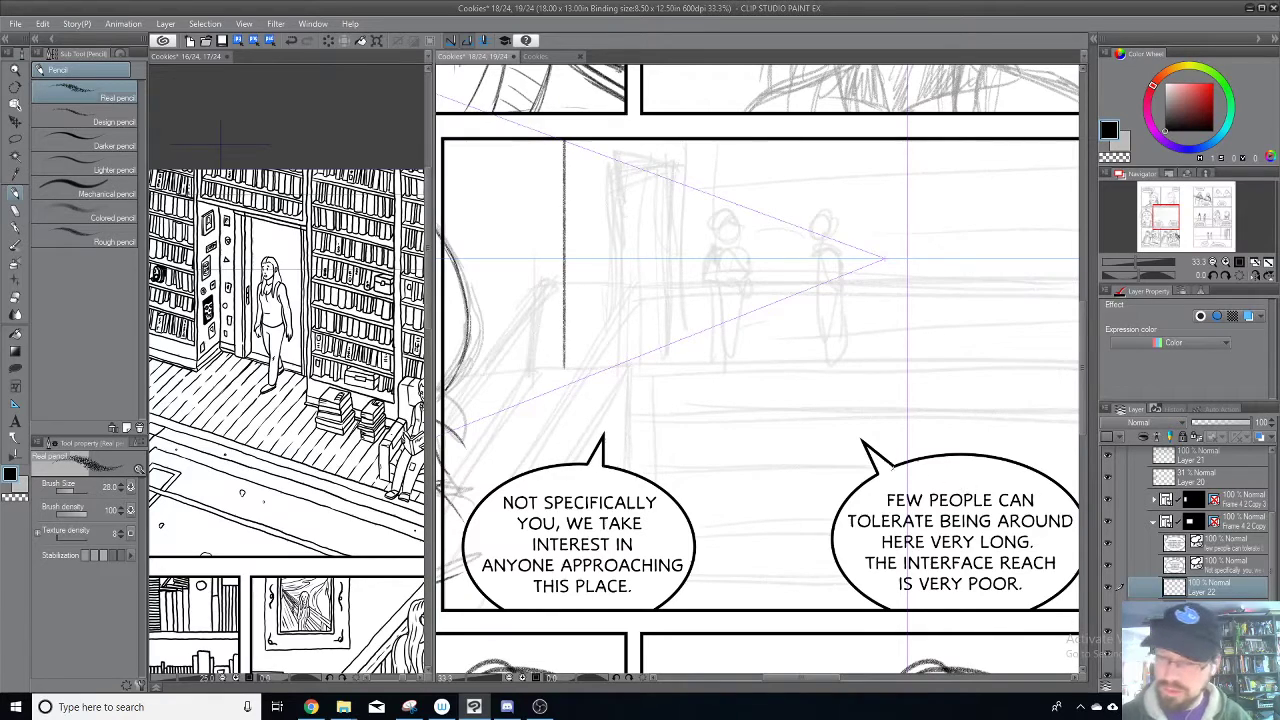
{"action": "key", "text": "ctrl+z"}
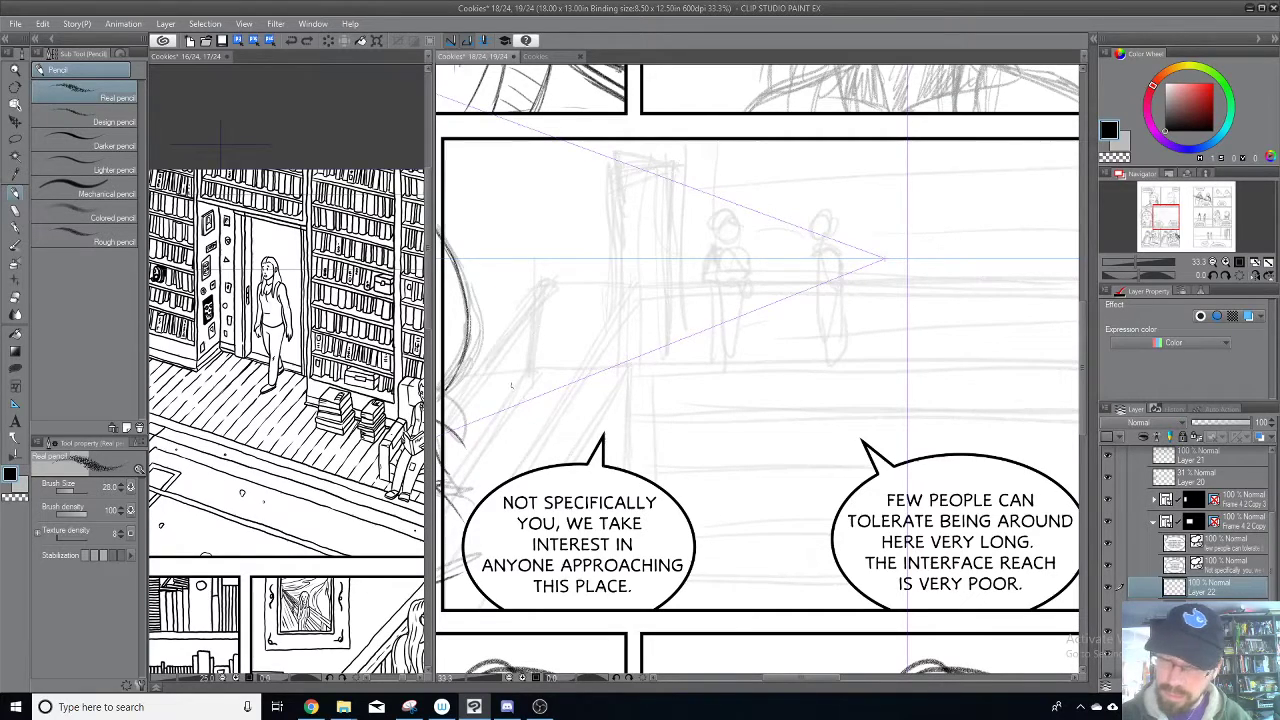
{"action": "mouse_move", "coordinate": [443, 397]}
{"action": "left_mouse_down"}
{"action": "mouse_move", "coordinate": [646, 335]}
{"action": "mouse_move", "coordinate": [704, 338]}
{"action": "mouse_move", "coordinate": [721, 307]}
{"action": "mouse_move", "coordinate": [697, 319]}
{"action": "mouse_move", "coordinate": [698, 142]}
{"action": "left_mouse_up"}
{"action": "left_click_drag", "start_coordinate": [698, 318], "coordinate": [1079, 318]}
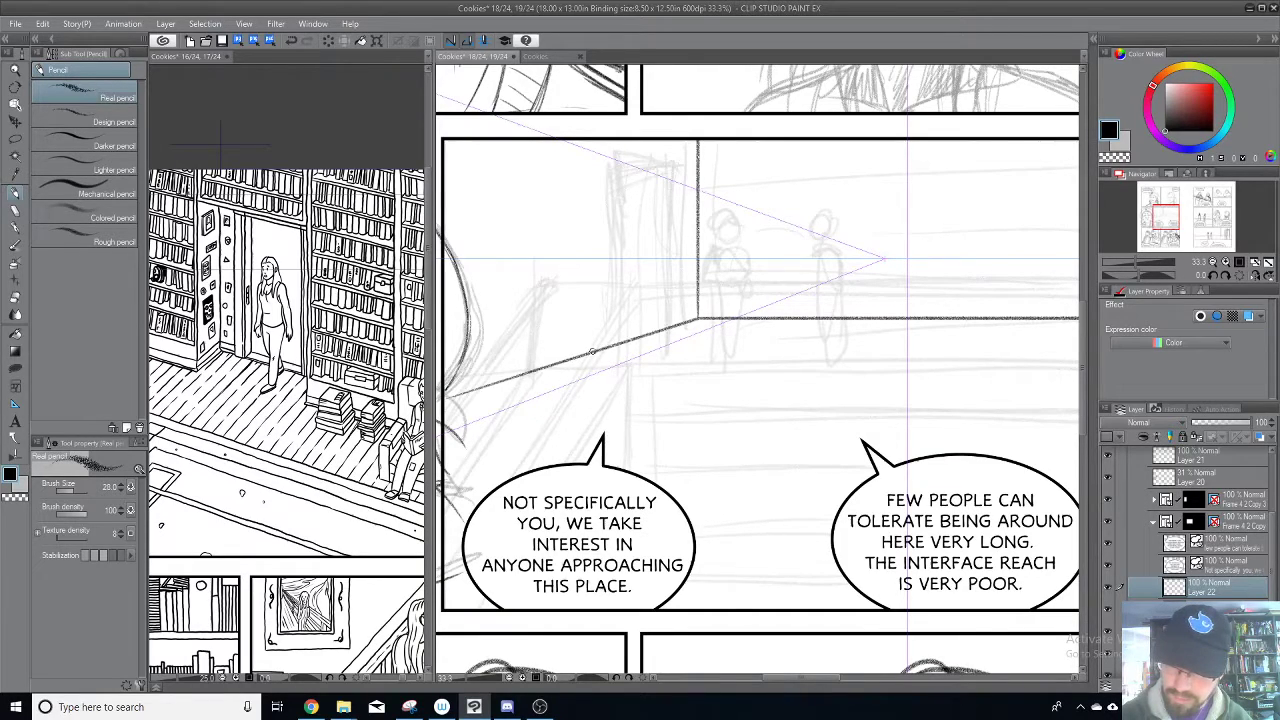
Step: Pencil a doorway in the left wall and outline the landing with a horizontal front edge, a receding edge and a vertical corner line
{"action": "left_click_drag", "start_coordinate": [615, 348], "coordinate": [1079, 349]}
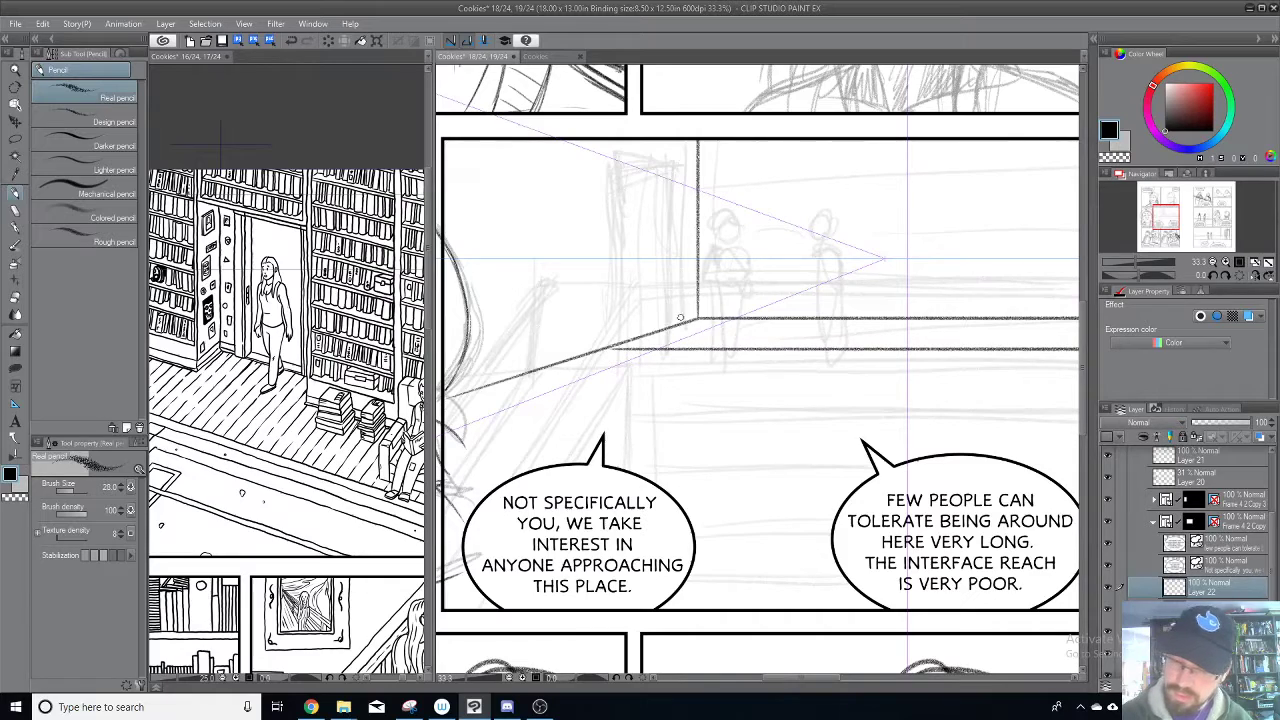
{"action": "mouse_move", "coordinate": [684, 322]}
{"action": "left_mouse_down"}
{"action": "mouse_move", "coordinate": [681, 158]}
{"action": "mouse_move", "coordinate": [641, 147]}
{"action": "mouse_move", "coordinate": [643, 178]}
{"action": "mouse_move", "coordinate": [636, 146]}
{"action": "mouse_move", "coordinate": [646, 336]}
{"action": "left_mouse_up"}
{"action": "left_click_drag", "start_coordinate": [642, 149], "coordinate": [688, 173]}
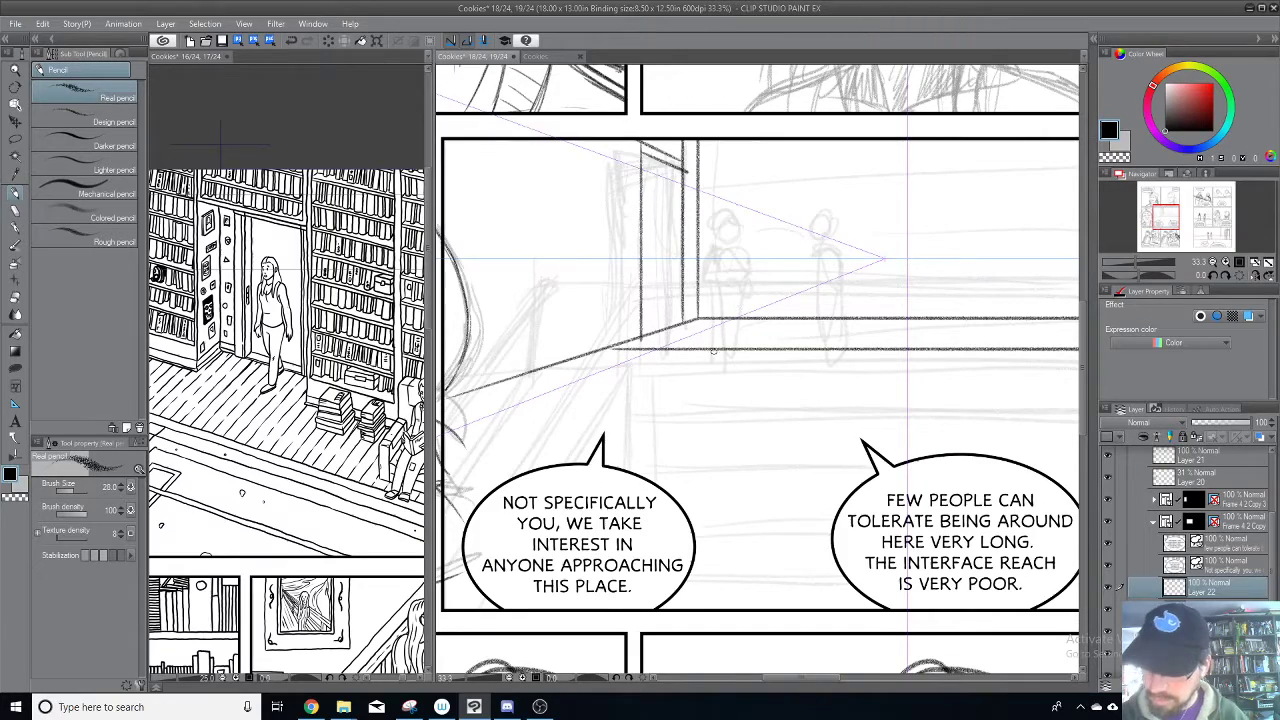
{"action": "left_click_drag", "start_coordinate": [787, 318], "coordinate": [813, 256]}
{"action": "left_click_drag", "start_coordinate": [738, 289], "coordinate": [469, 431]}
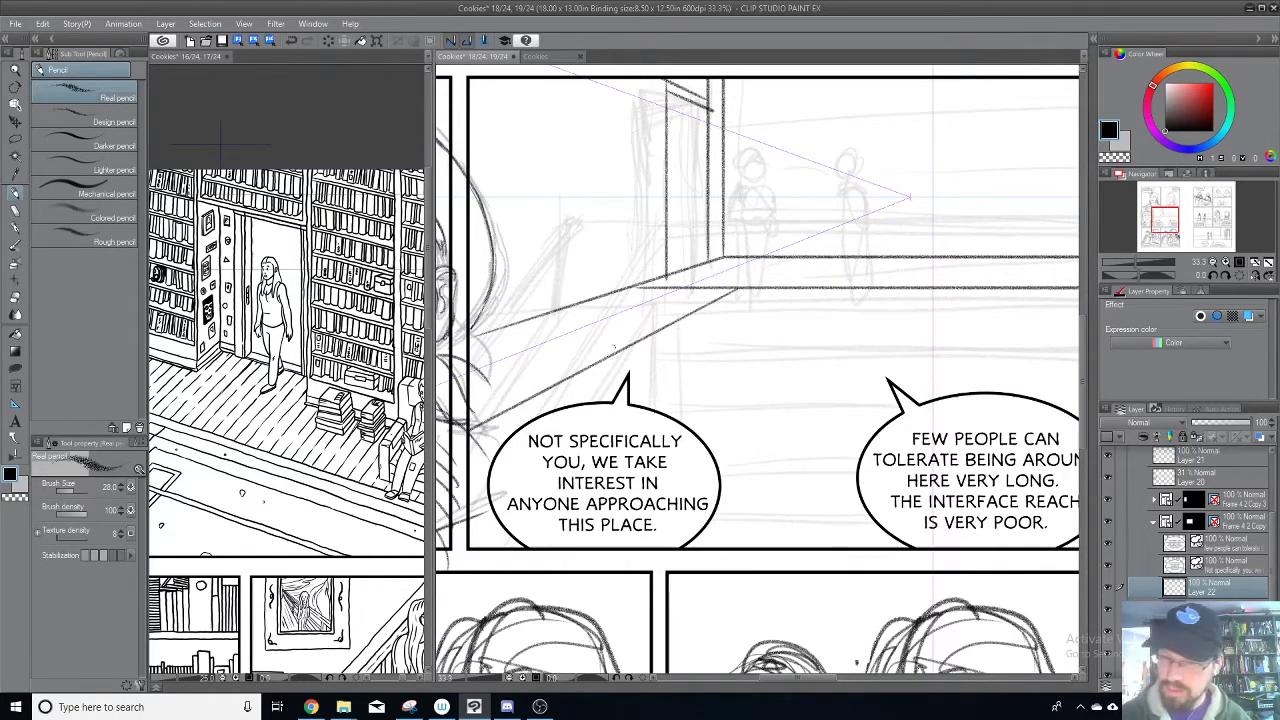
{"action": "left_click_drag", "start_coordinate": [743, 366], "coordinate": [660, 338]}
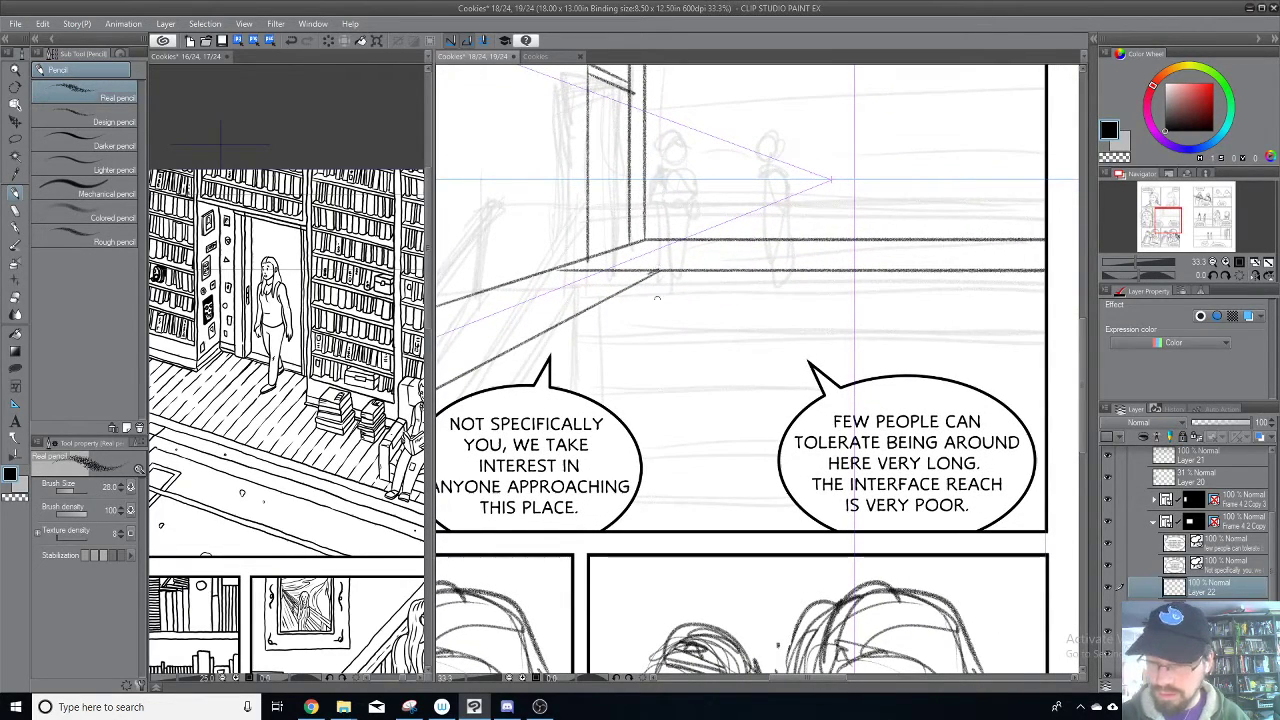
{"action": "left_click_drag", "start_coordinate": [659, 274], "coordinate": [659, 530]}
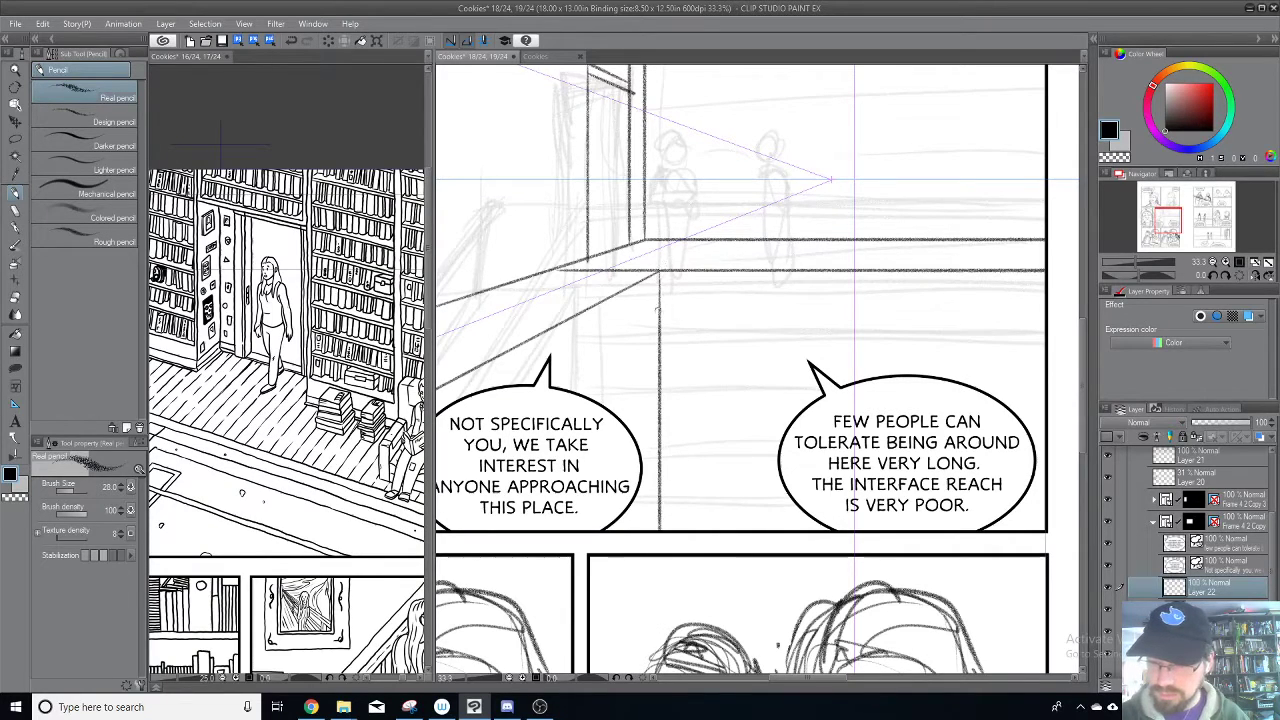
Step: Reposition the inked library reference to examine its staircase and bookshelves, and return to the 18/24, 19/24 spread
{"action": "left_click", "coordinate": [314, 341]}
{"action": "left_click_drag", "start_coordinate": [264, 350], "coordinate": [395, 362]}
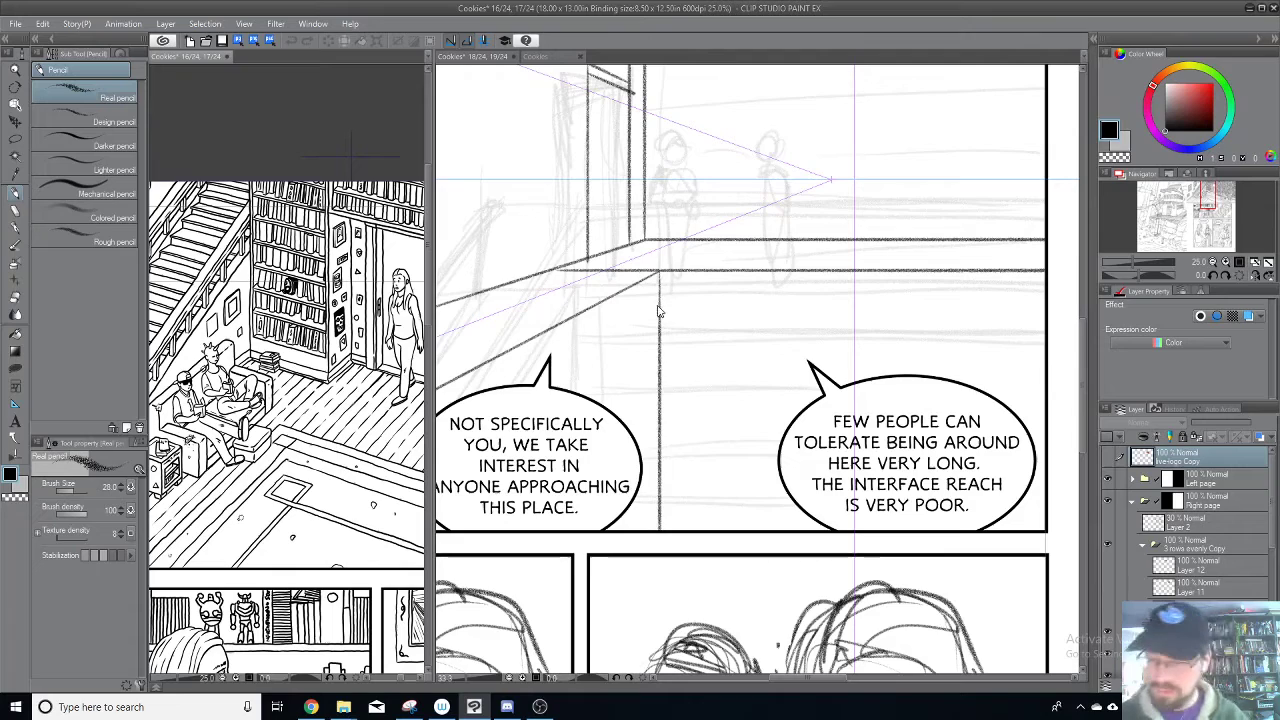
{"action": "left_click", "coordinate": [662, 272]}
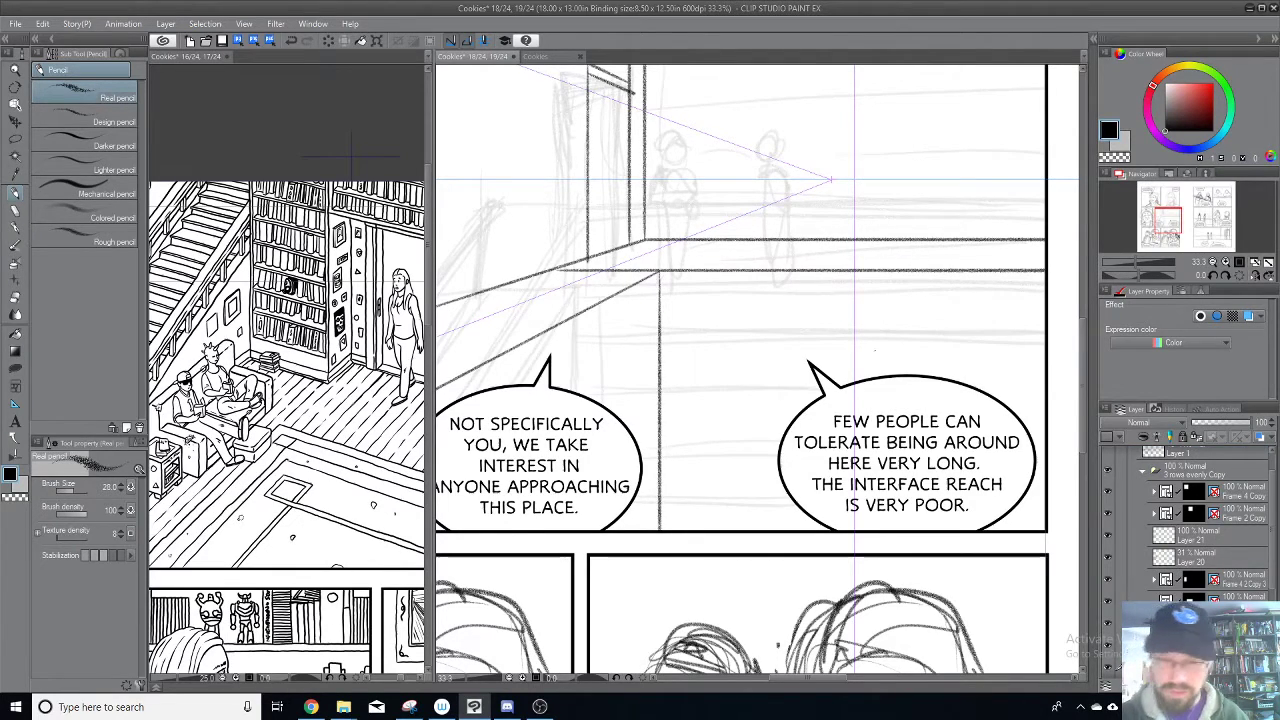
Step: Hide the panel's speech bubbles and pencil a rectangular doorway on the wall below the landing, reaching the panel's lower border
{"action": "left_click_drag", "start_coordinate": [767, 530], "coordinate": [767, 318]}
{"action": "key", "text": "ctrl+z"}
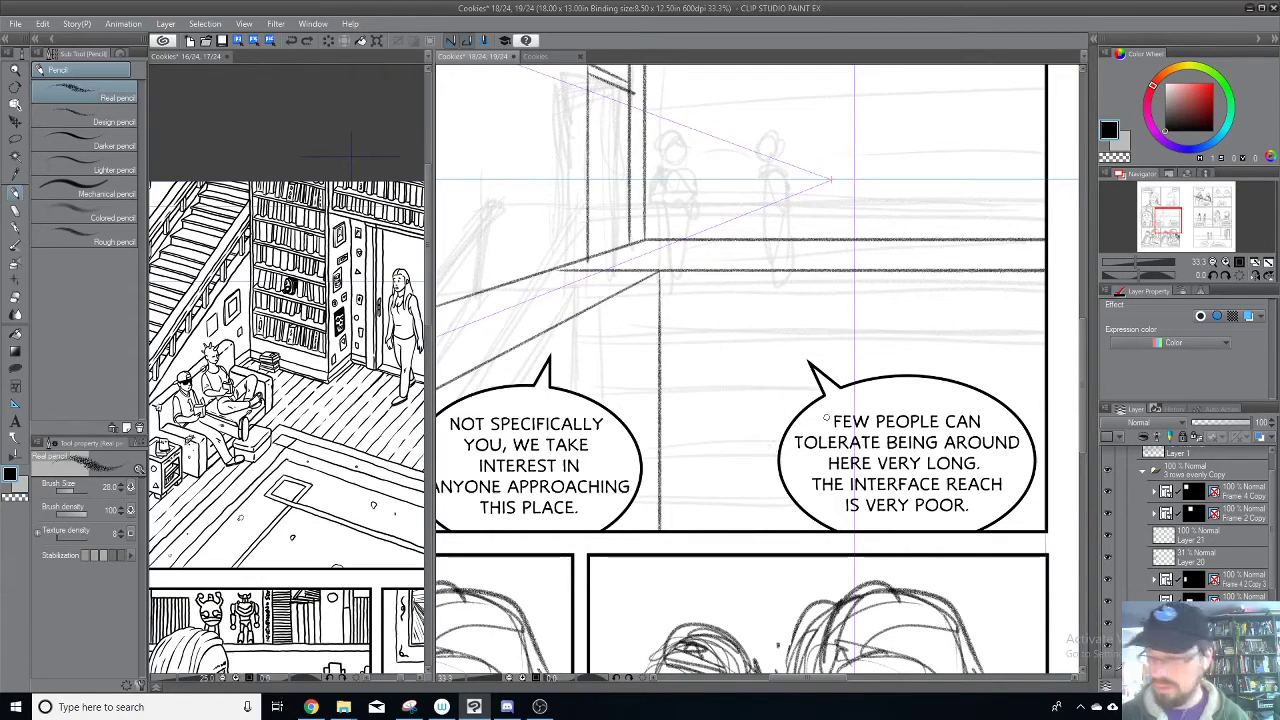
{"action": "left_click", "coordinate": [1107, 632]}
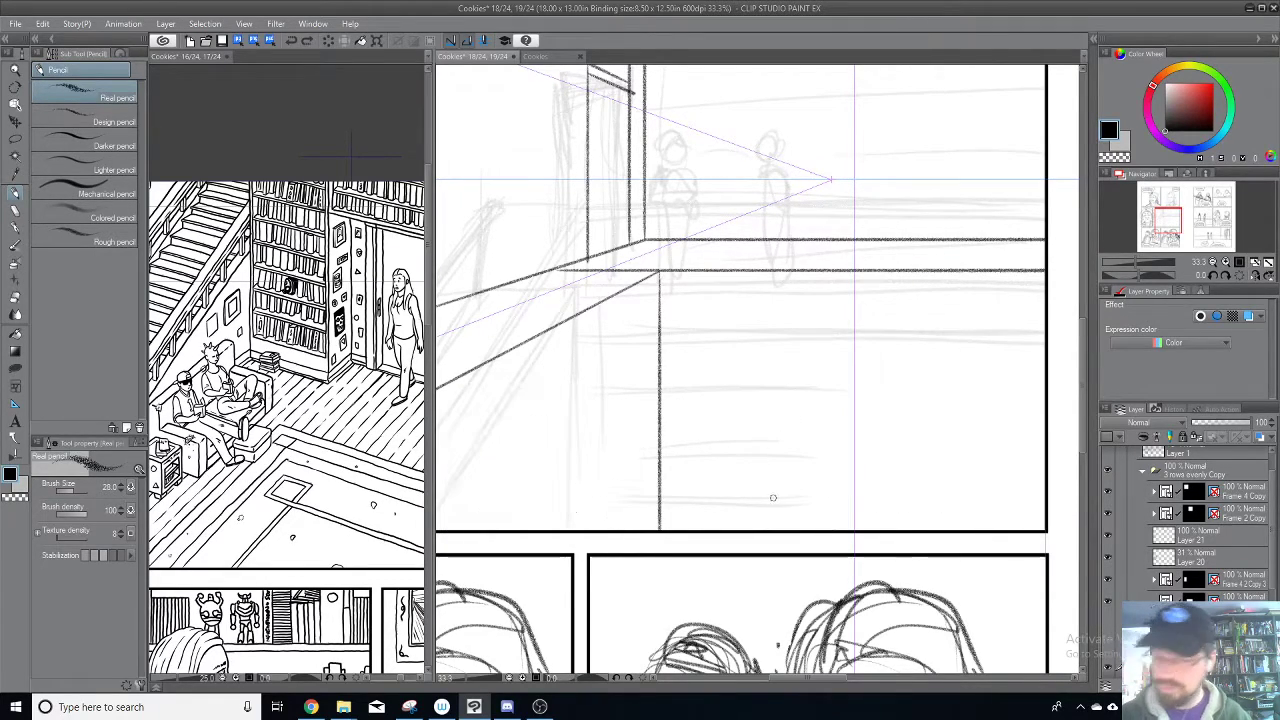
{"action": "mouse_move", "coordinate": [797, 530]}
{"action": "left_mouse_down"}
{"action": "mouse_move", "coordinate": [797, 371]}
{"action": "mouse_move", "coordinate": [811, 341]}
{"action": "mouse_move", "coordinate": [793, 350]}
{"action": "mouse_move", "coordinate": [939, 355]}
{"action": "mouse_move", "coordinate": [918, 354]}
{"action": "mouse_move", "coordinate": [922, 530]}
{"action": "left_mouse_up"}
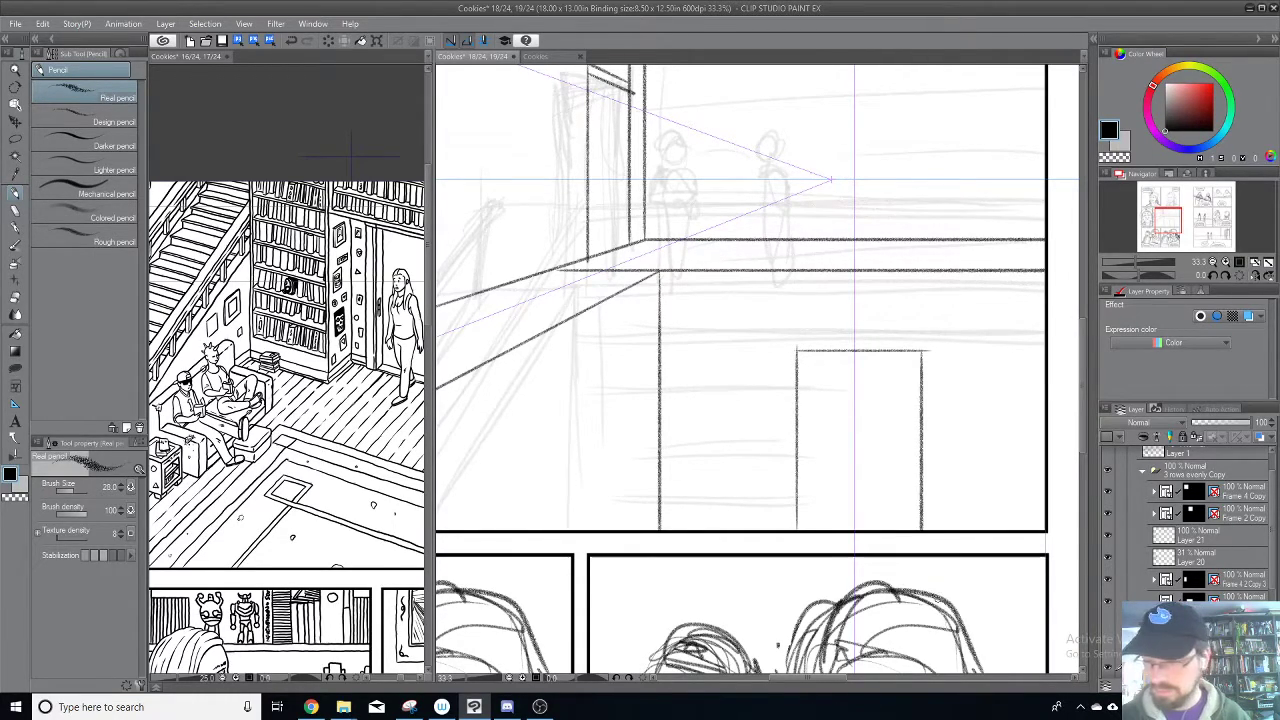
Step: Pencil horizontal lines across the wall below the landing: one above the doorway, one level with its top and one just beneath
{"action": "left_click_drag", "start_coordinate": [991, 352], "coordinate": [1003, 399]}
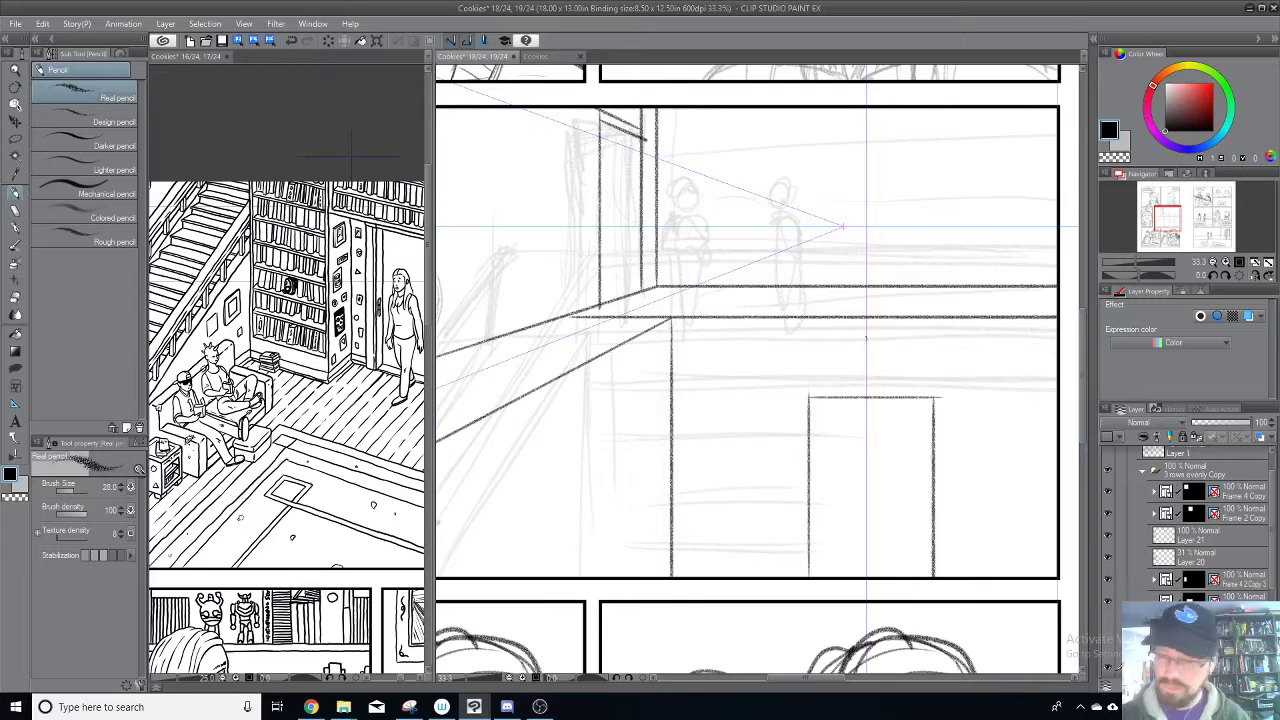
{"action": "left_click_drag", "start_coordinate": [668, 357], "coordinate": [1042, 357]}
{"action": "key", "text": "ctrl+z"}
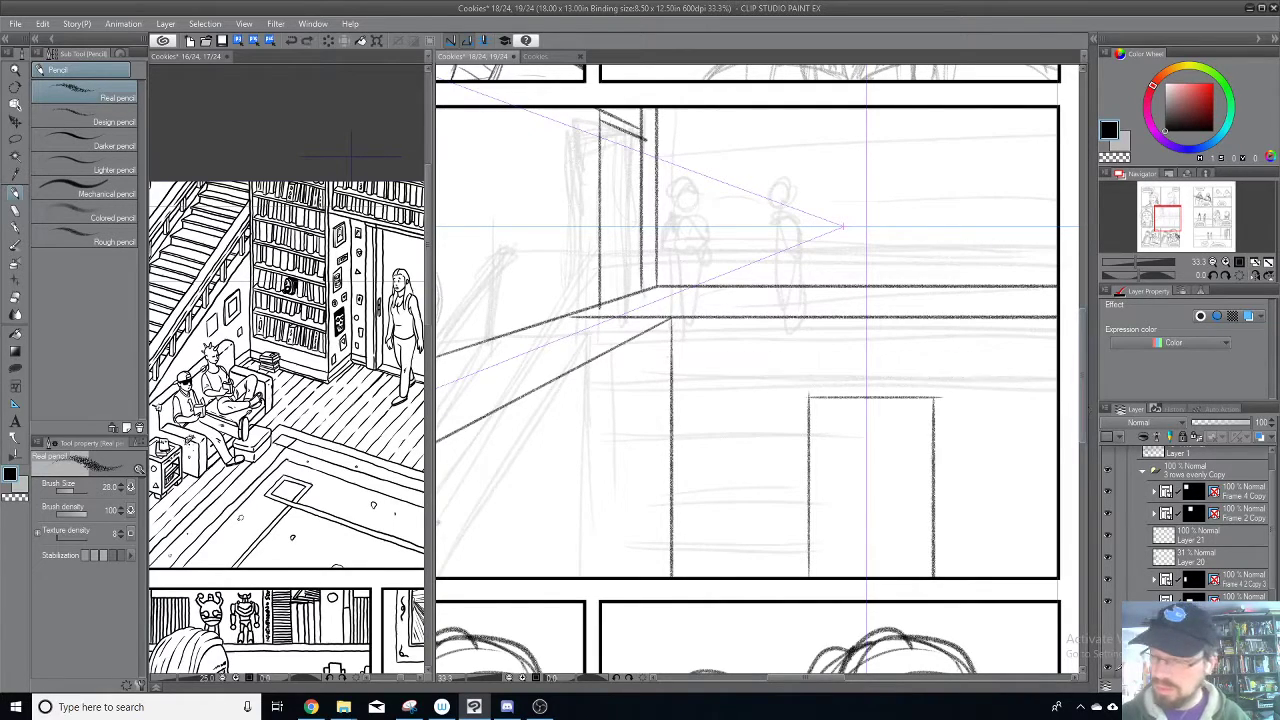
{"action": "mouse_move", "coordinate": [668, 349]}
{"action": "left_mouse_down"}
{"action": "mouse_move", "coordinate": [1054, 371]}
{"action": "mouse_move", "coordinate": [909, 353]}
{"action": "mouse_move", "coordinate": [712, 353]}
{"action": "mouse_move", "coordinate": [650, 353]}
{"action": "left_mouse_up"}
{"action": "key", "text": "ctrl+z"}
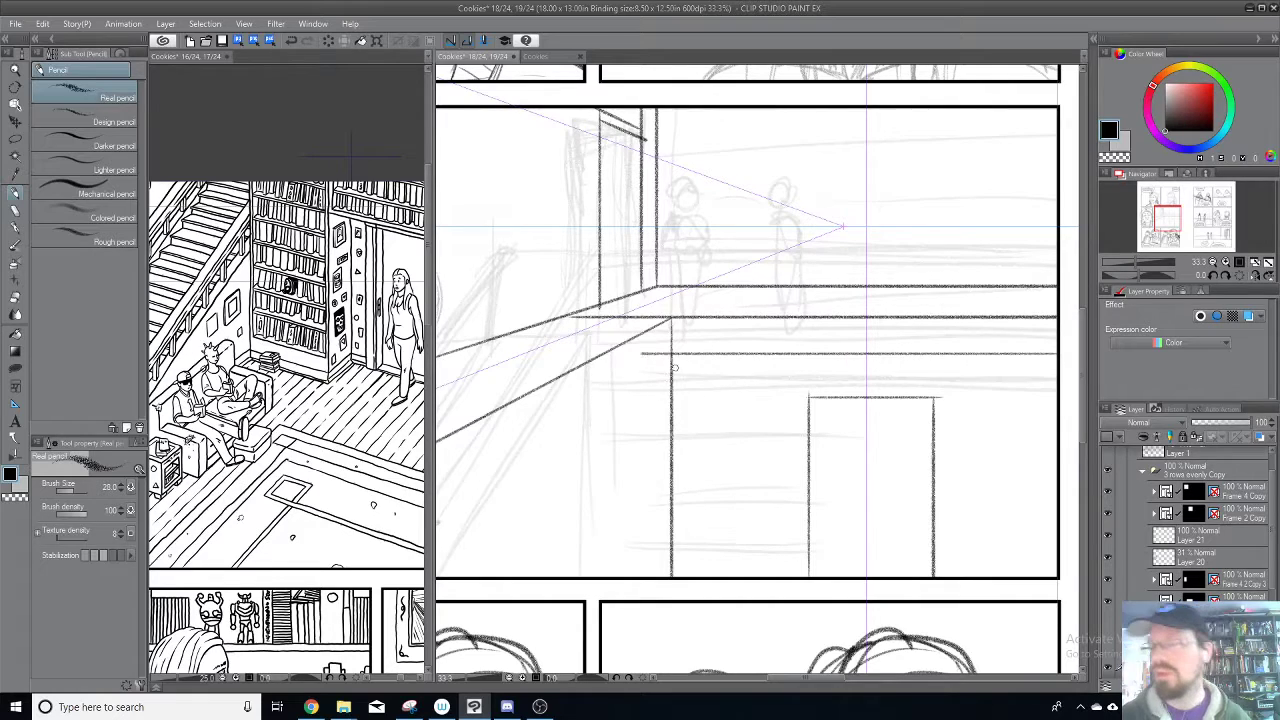
{"action": "left_click_drag", "start_coordinate": [812, 396], "coordinate": [638, 396]}
{"action": "left_click_drag", "start_coordinate": [934, 398], "coordinate": [1058, 397]}
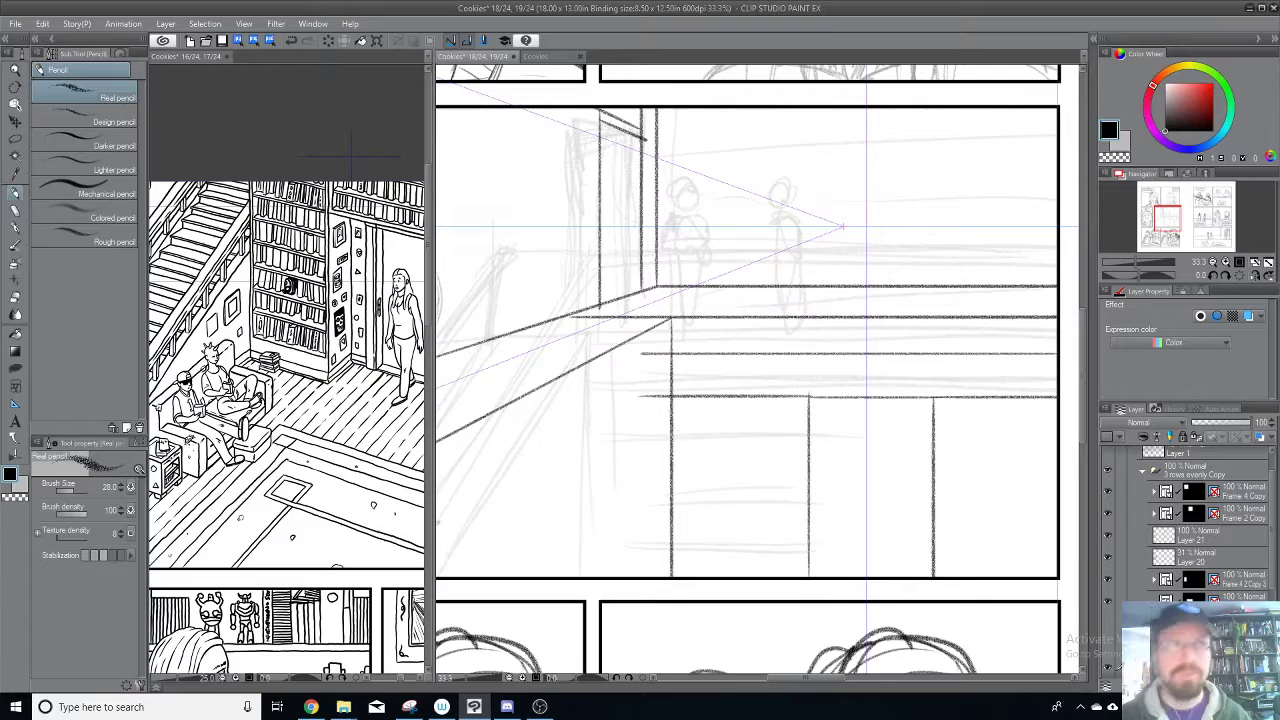
{"action": "mouse_move", "coordinate": [674, 437]}
{"action": "left_mouse_down"}
{"action": "mouse_move", "coordinate": [832, 457]}
{"action": "mouse_move", "coordinate": [1058, 436]}
{"action": "left_mouse_up"}
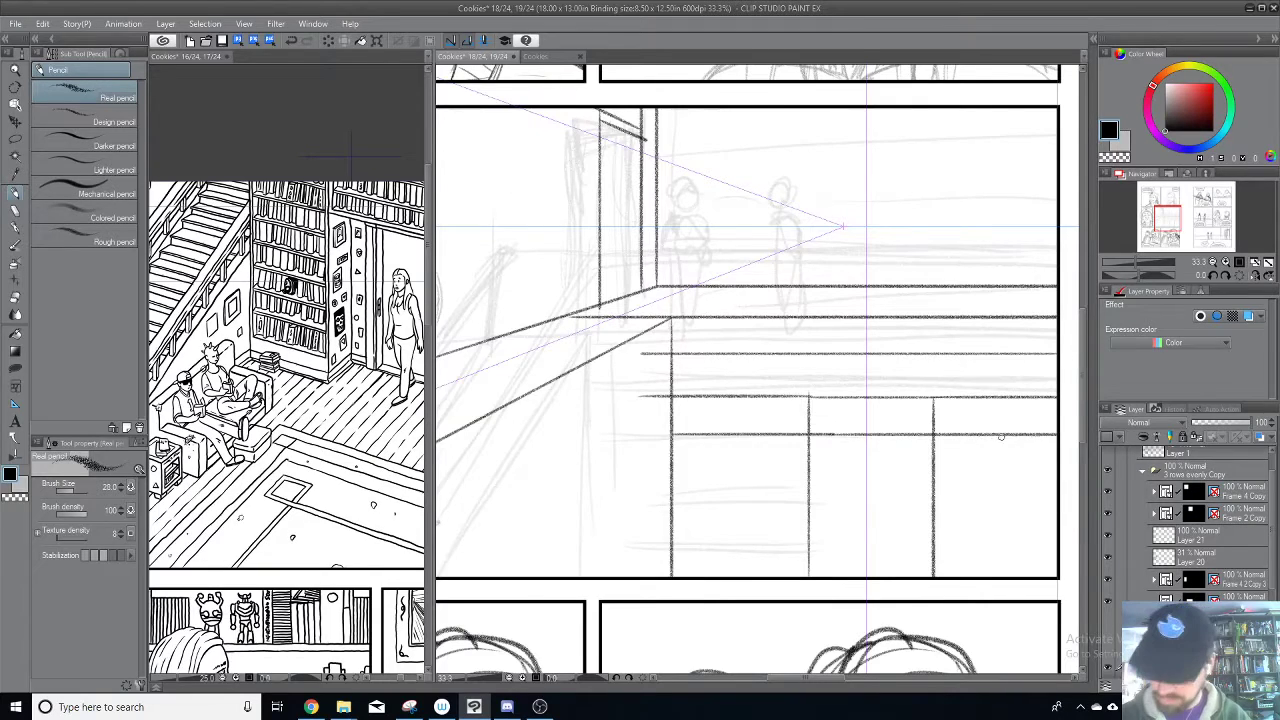
Step: With the canvas rotated, pencil three more evenly spaced horizontal lines across the lower wall, and restore the upright view
{"action": "key", "text": "minus"}
{"action": "left_click_drag", "start_coordinate": [732, 504], "coordinate": [1063, 317]}
{"action": "left_click_drag", "start_coordinate": [769, 543], "coordinate": [1077, 361]}
{"action": "key", "text": "ctrl+z"}
{"action": "left_click_drag", "start_coordinate": [752, 538], "coordinate": [1078, 350]}
{"action": "left_click_drag", "start_coordinate": [776, 570], "coordinate": [1078, 393]}
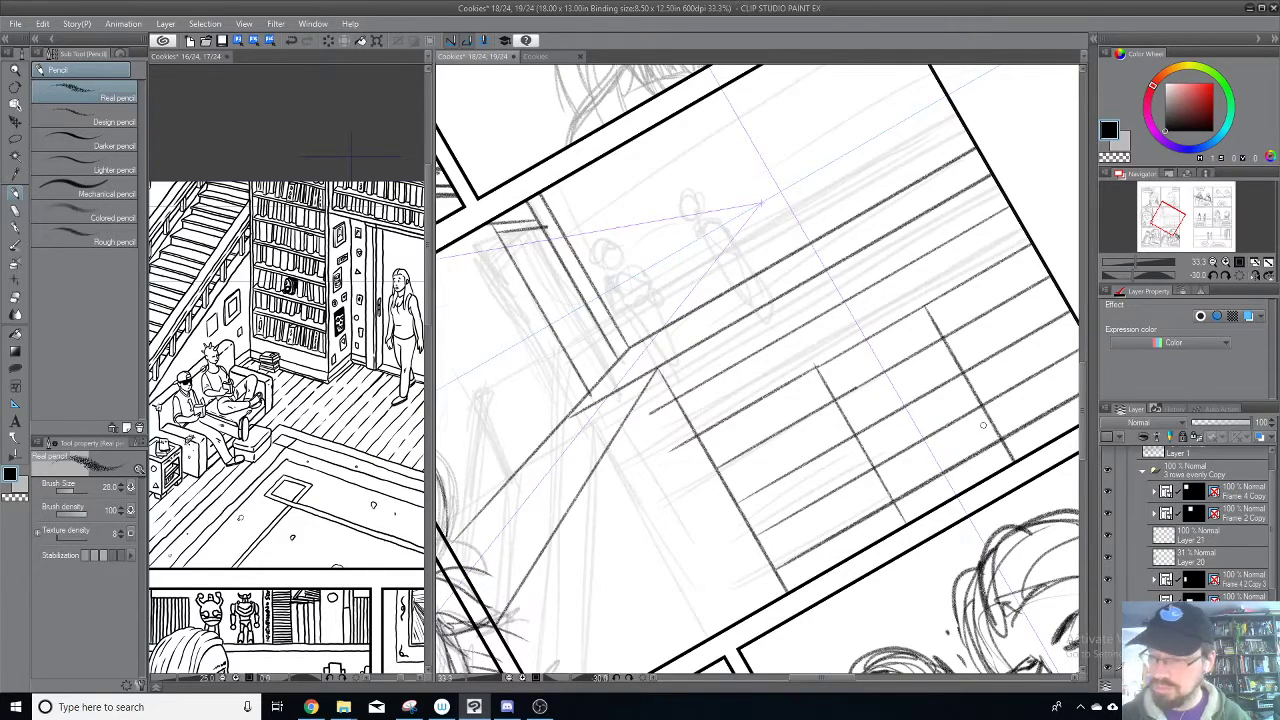
{"action": "key", "text": "asciicircum"}
{"action": "key", "text": "asciicircum"}
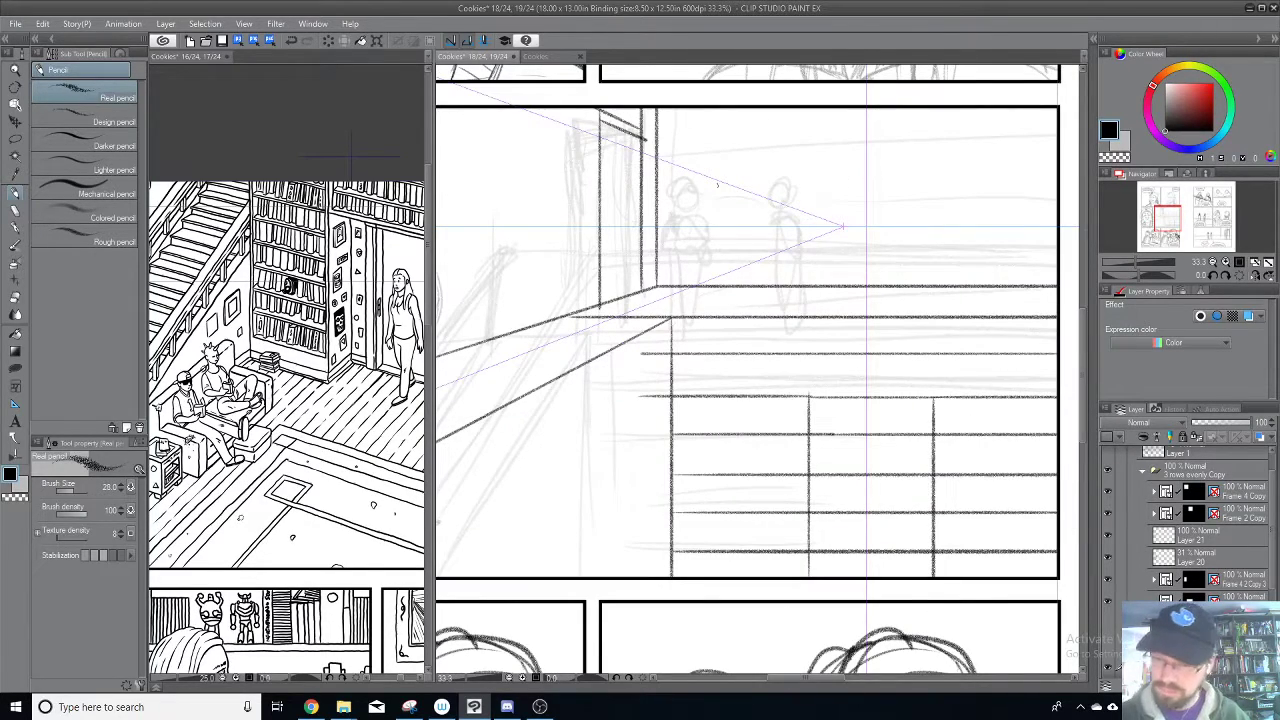
Step: Pencil a vertical post rising from the landing's corner and a horizontal railing from its top to the panel's far border
{"action": "left_click_drag", "start_coordinate": [670, 325], "coordinate": [670, 247]}
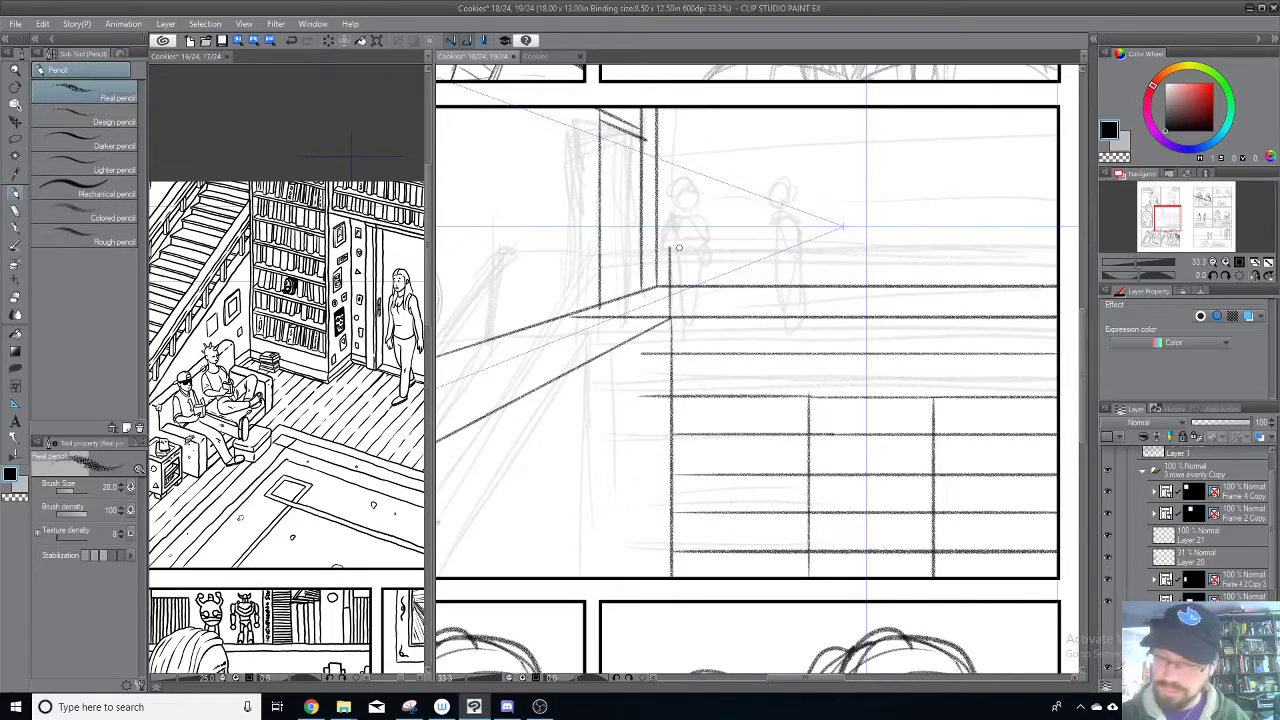
{"action": "key", "text": "ctrl+z"}
{"action": "left_click_drag", "start_coordinate": [671, 321], "coordinate": [672, 271]}
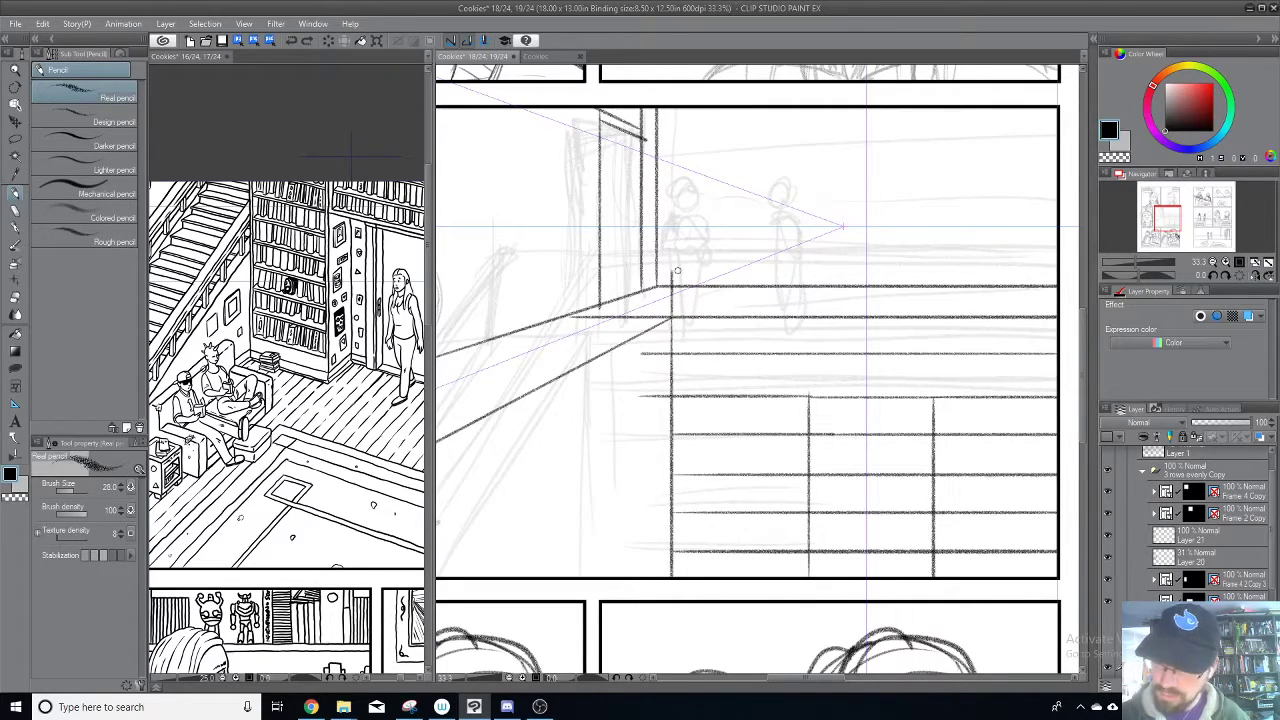
{"action": "mouse_move", "coordinate": [671, 323]}
{"action": "left_mouse_down"}
{"action": "mouse_move", "coordinate": [674, 232]}
{"action": "mouse_move", "coordinate": [1056, 228]}
{"action": "left_mouse_up"}
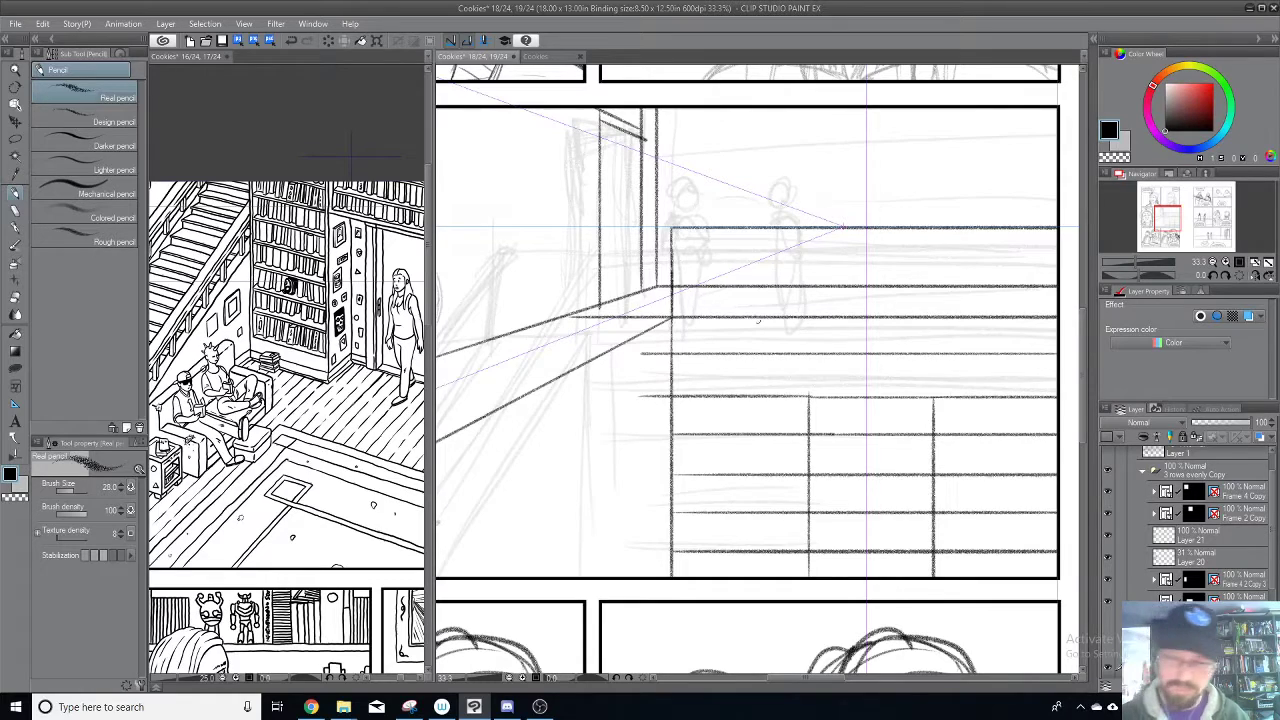
Step: Hide the Frame 4 Copy and Frame 2 Copy folders, and toggle Layer 21's visibility to check its content
{"action": "left_click_drag", "start_coordinate": [763, 266], "coordinate": [823, 228]}
{"action": "scroll", "coordinate": [840, 207], "scroll_direction": "down", "scroll_amount": 1}
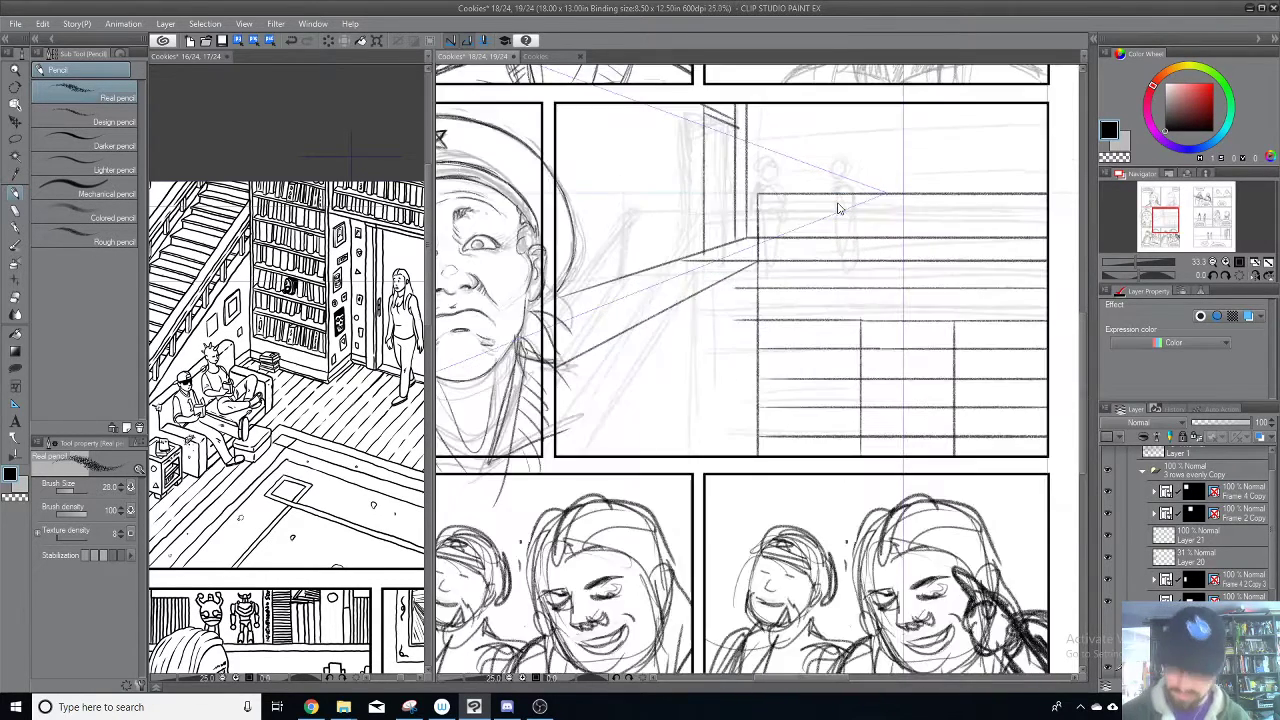
{"action": "scroll", "coordinate": [838, 208], "scroll_direction": "down", "scroll_amount": 2}
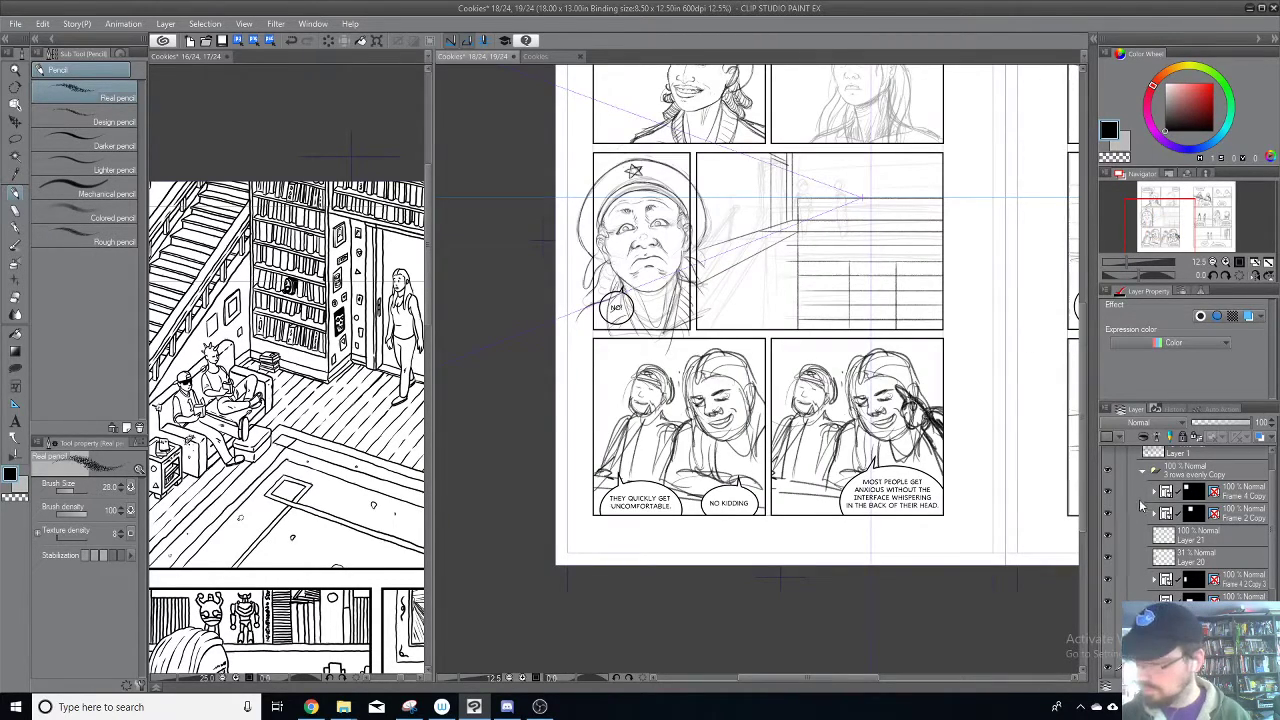
{"action": "left_click", "coordinate": [1107, 492]}
{"action": "left_click", "coordinate": [1107, 514]}
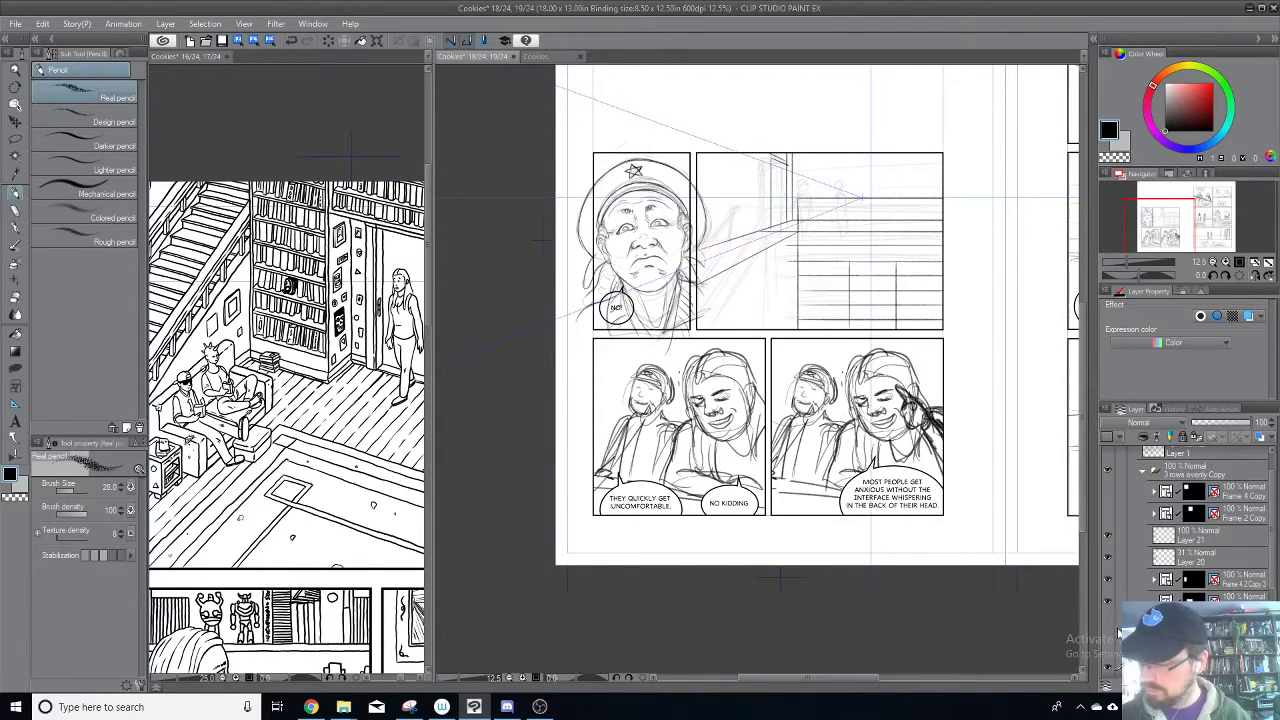
{"action": "left_click", "coordinate": [1107, 514]}
{"action": "left_click", "coordinate": [1107, 514]}
{"action": "left_click", "coordinate": [1108, 538]}
{"action": "left_click", "coordinate": [1108, 540]}
Step: Move Layer 21 and Layer 20 into the Frame 4 2 Copy 3 folder, hide that folder and collapse it
{"action": "left_click", "coordinate": [1218, 540]}
{"action": "left_click", "coordinate": [1228, 565], "text": "shift"}
{"action": "left_click_drag", "start_coordinate": [1253, 562], "coordinate": [1238, 584]}
{"action": "left_click", "coordinate": [1107, 538]}
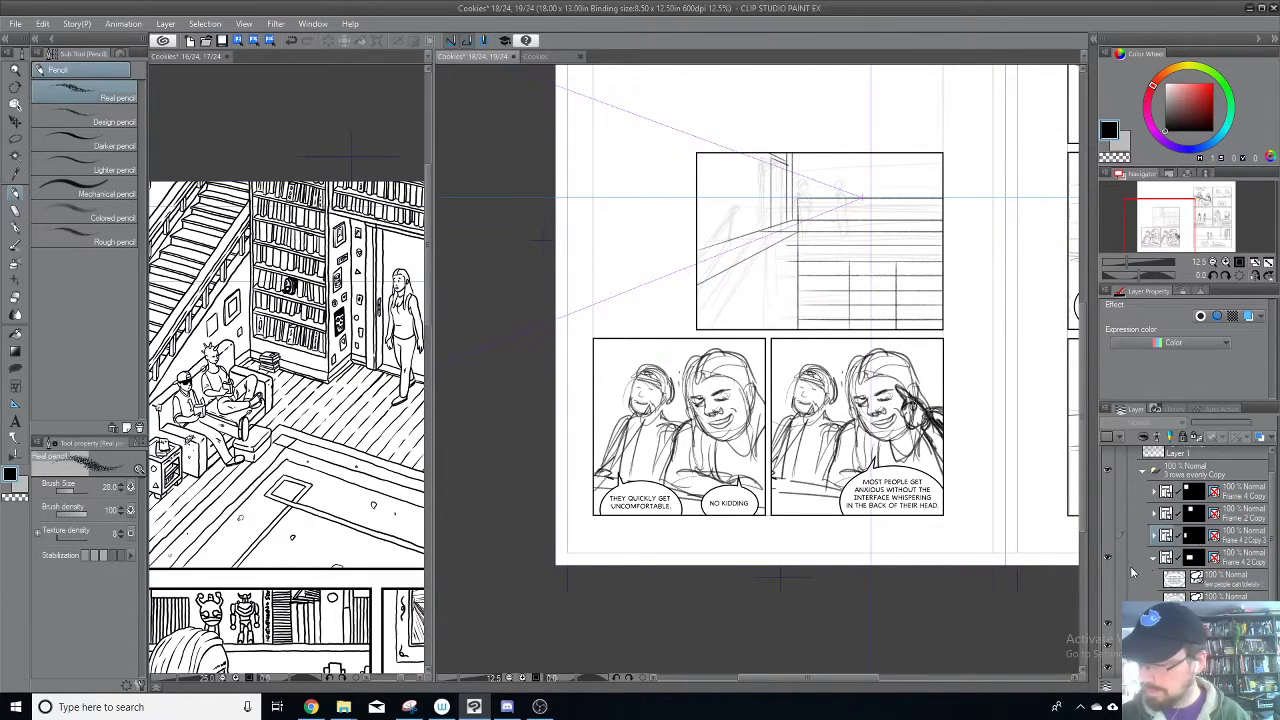
{"action": "left_click", "coordinate": [1154, 536]}
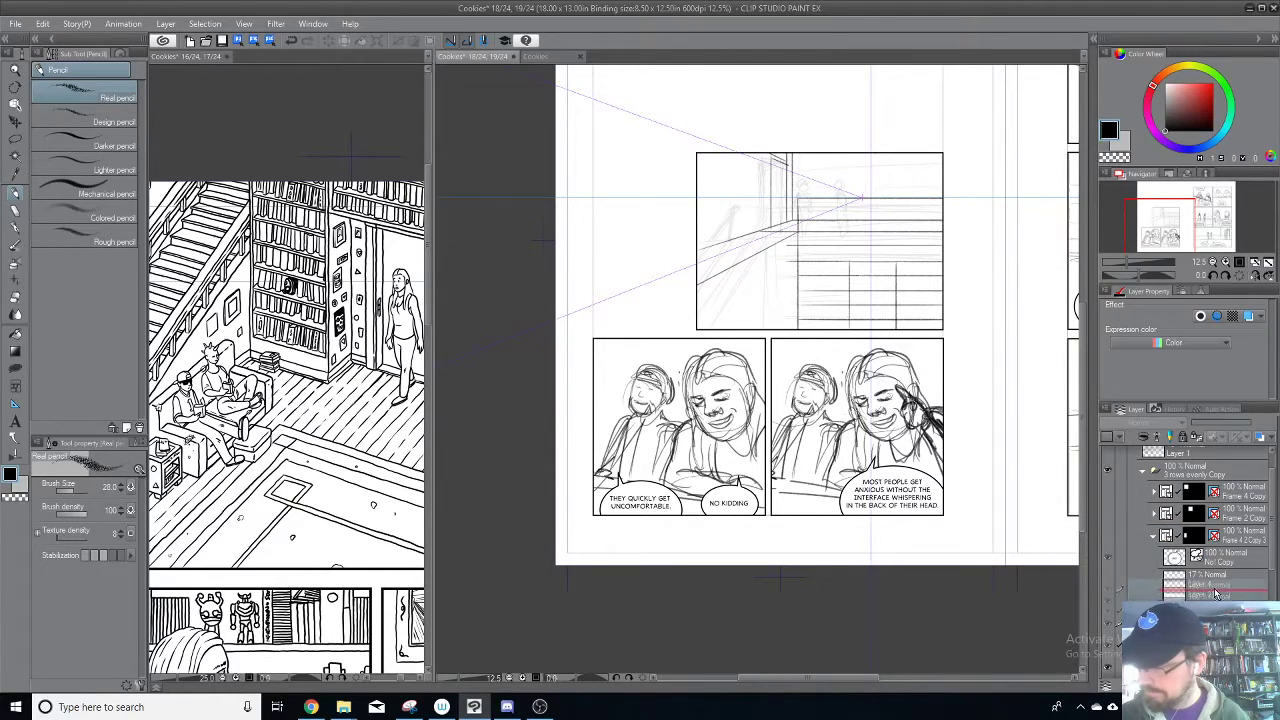
{"action": "left_click", "coordinate": [1153, 538]}
Step: Hide the folders of the two lower conversation panels and expand the Frame 4 2 Copy folder
{"action": "left_click", "coordinate": [1110, 561]}
{"action": "left_click", "coordinate": [1110, 562]}
{"action": "scroll", "coordinate": [1200, 560], "scroll_direction": "up", "scroll_amount": 1}
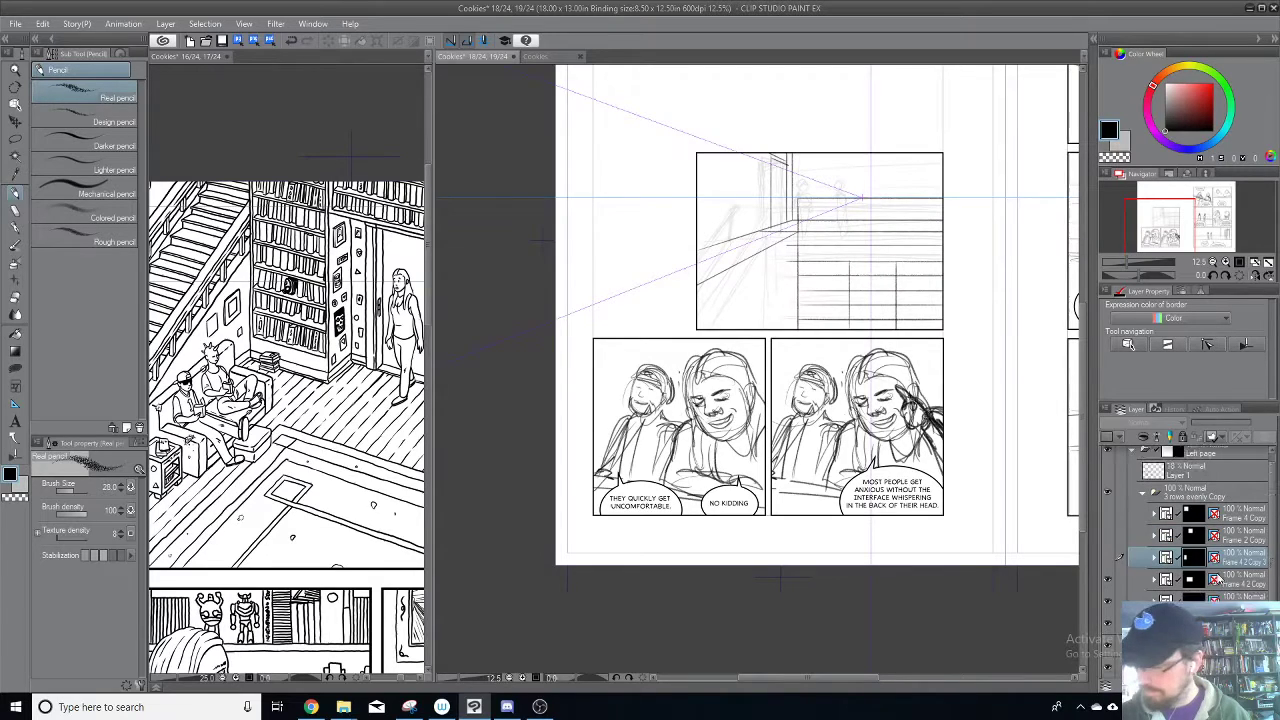
{"action": "left_click", "coordinate": [1108, 624]}
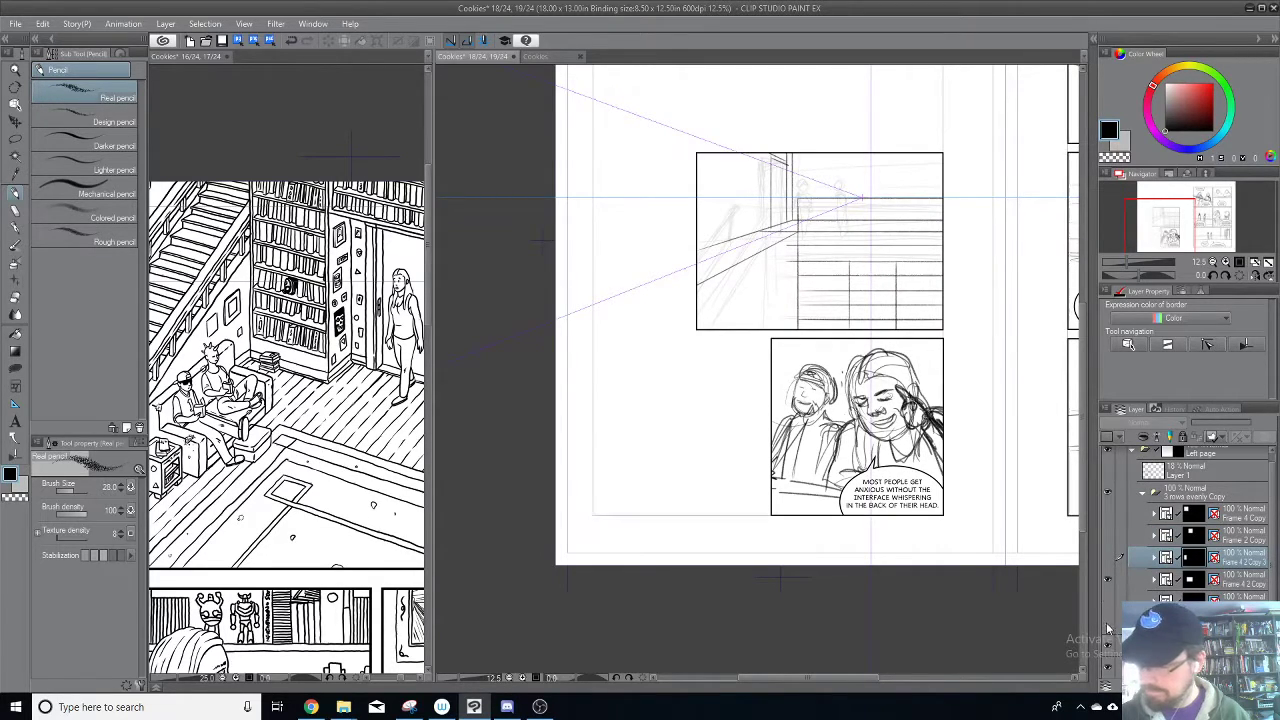
{"action": "left_click", "coordinate": [1107, 628]}
{"action": "left_click", "coordinate": [1153, 580]}
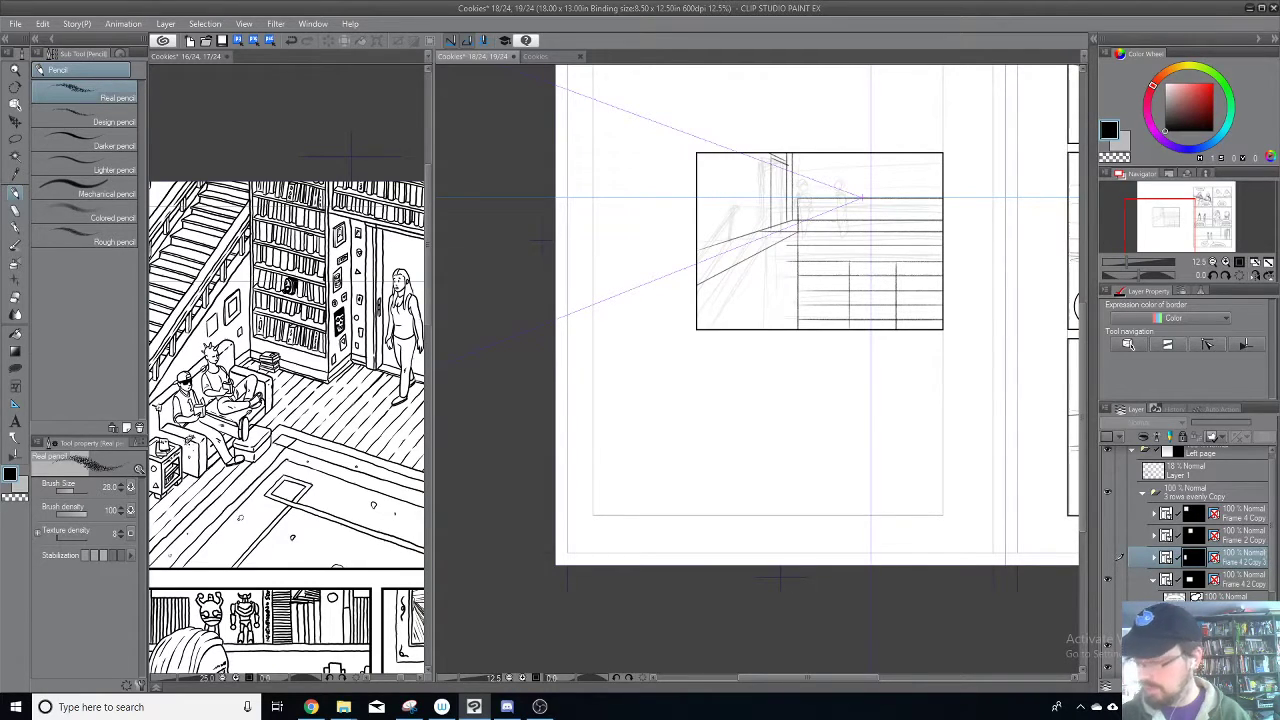
Step: Try to move Layer 22 and the faint sketch layer out of the Frame 4 2 Copy folder, and undo it
{"action": "left_click", "coordinate": [1212, 645]}
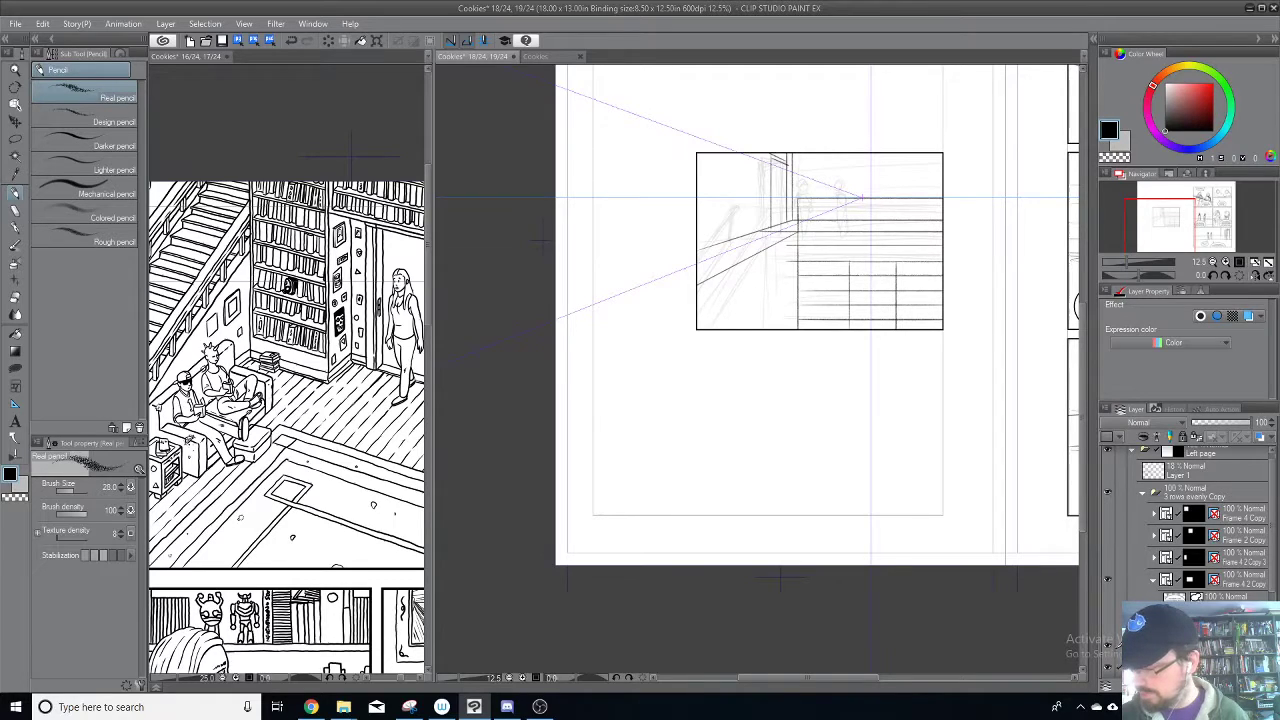
{"action": "left_click_drag", "start_coordinate": [1212, 640], "coordinate": [1233, 573]}
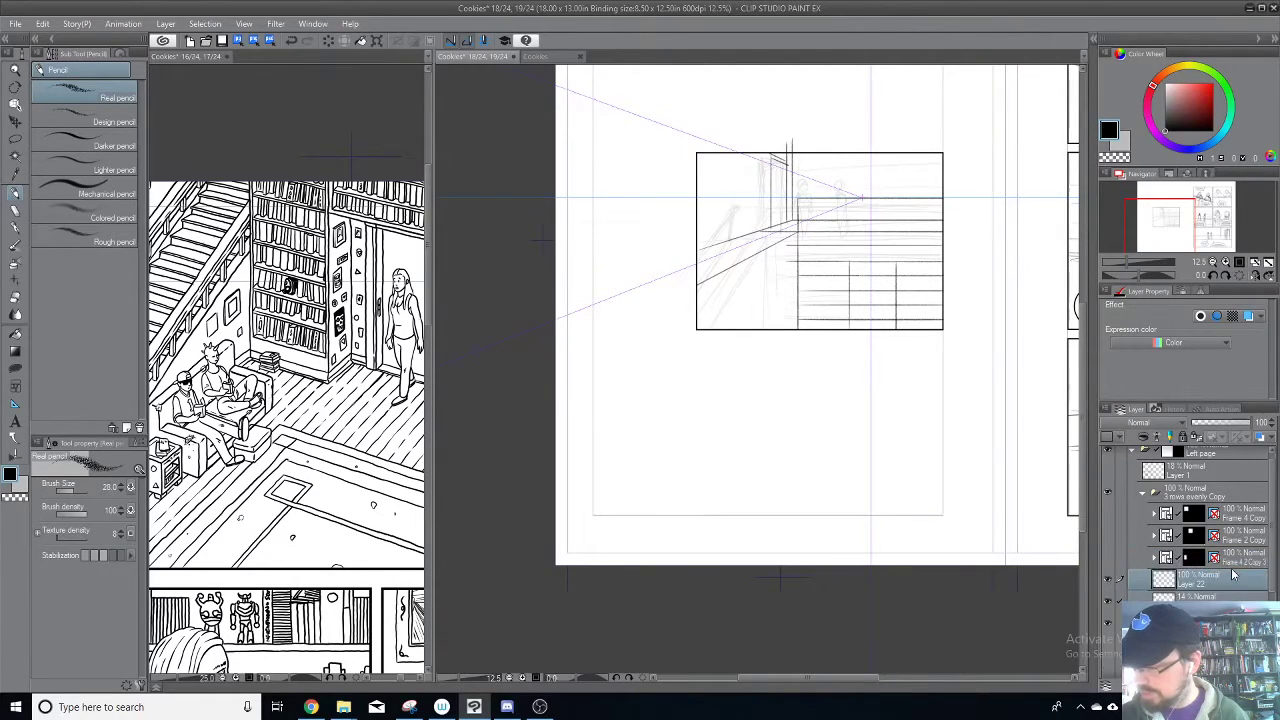
{"action": "key", "text": "ctrl+z"}
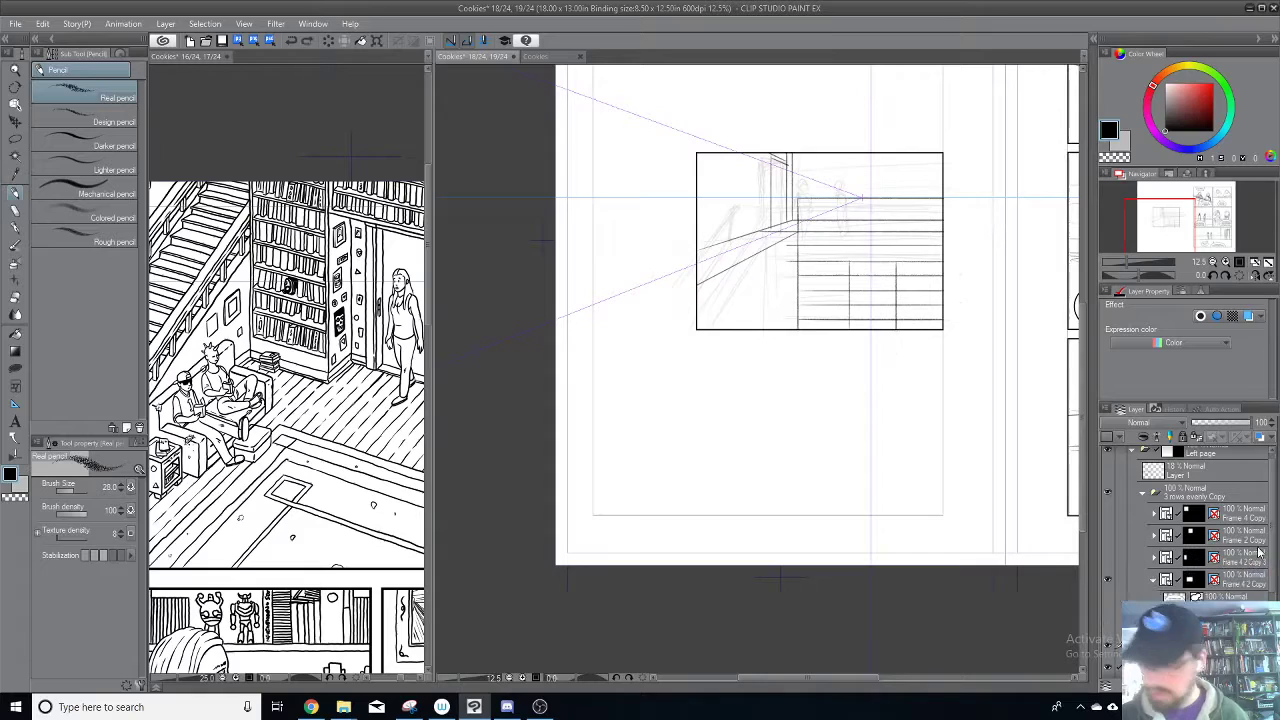
Step: Disable the Frame 4 2 Copy folder's mask and turn off its frame ruler display
{"action": "left_click", "coordinate": [1215, 584]}
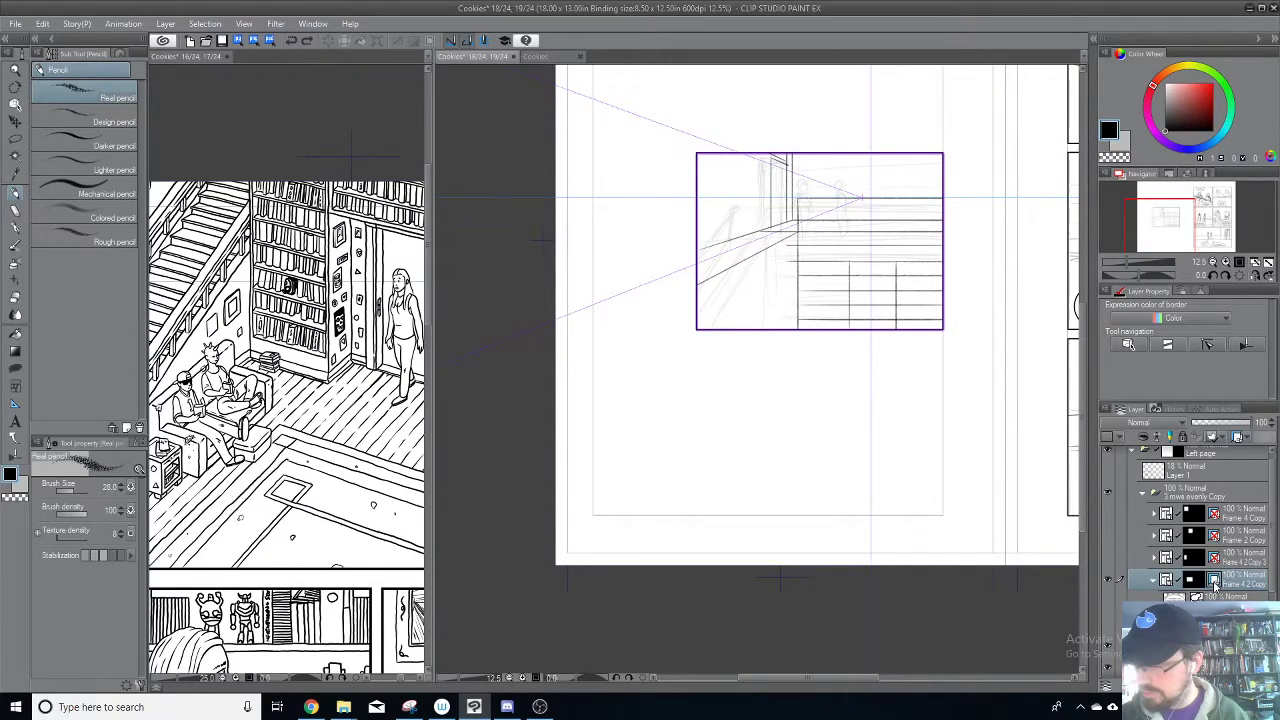
{"action": "right_click", "coordinate": [1195, 586]}
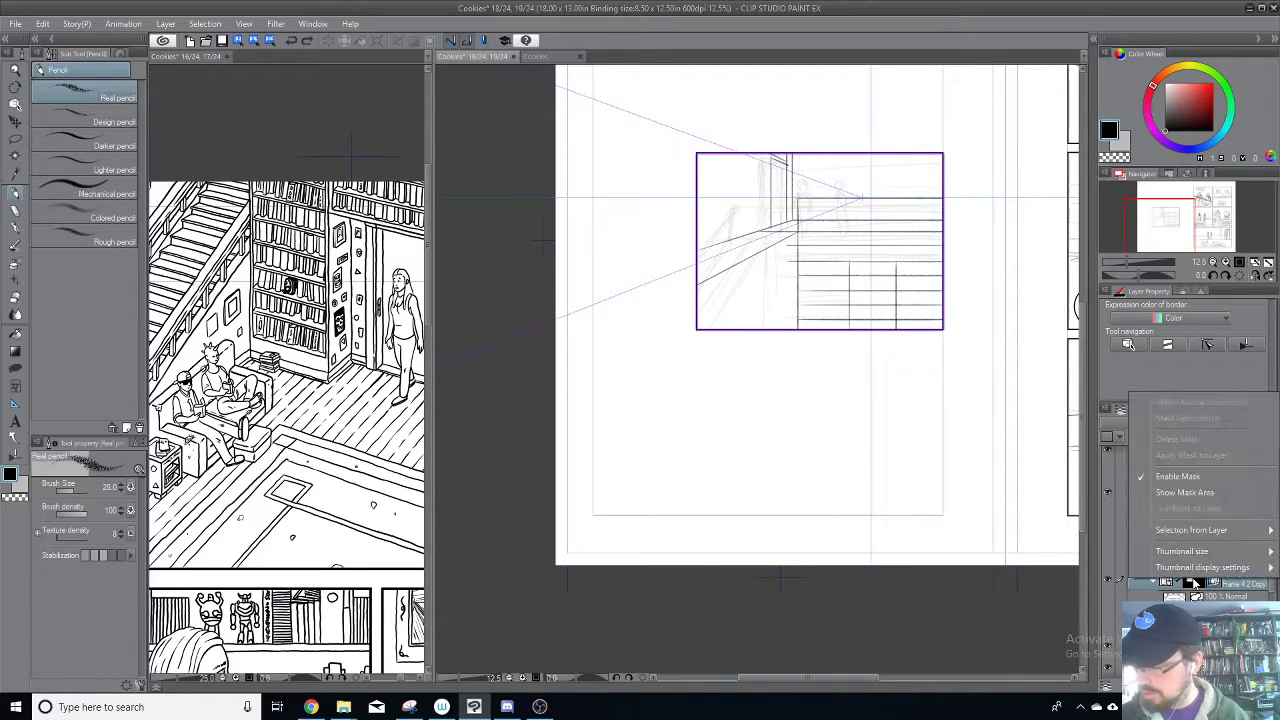
{"action": "left_click", "coordinate": [1180, 476]}
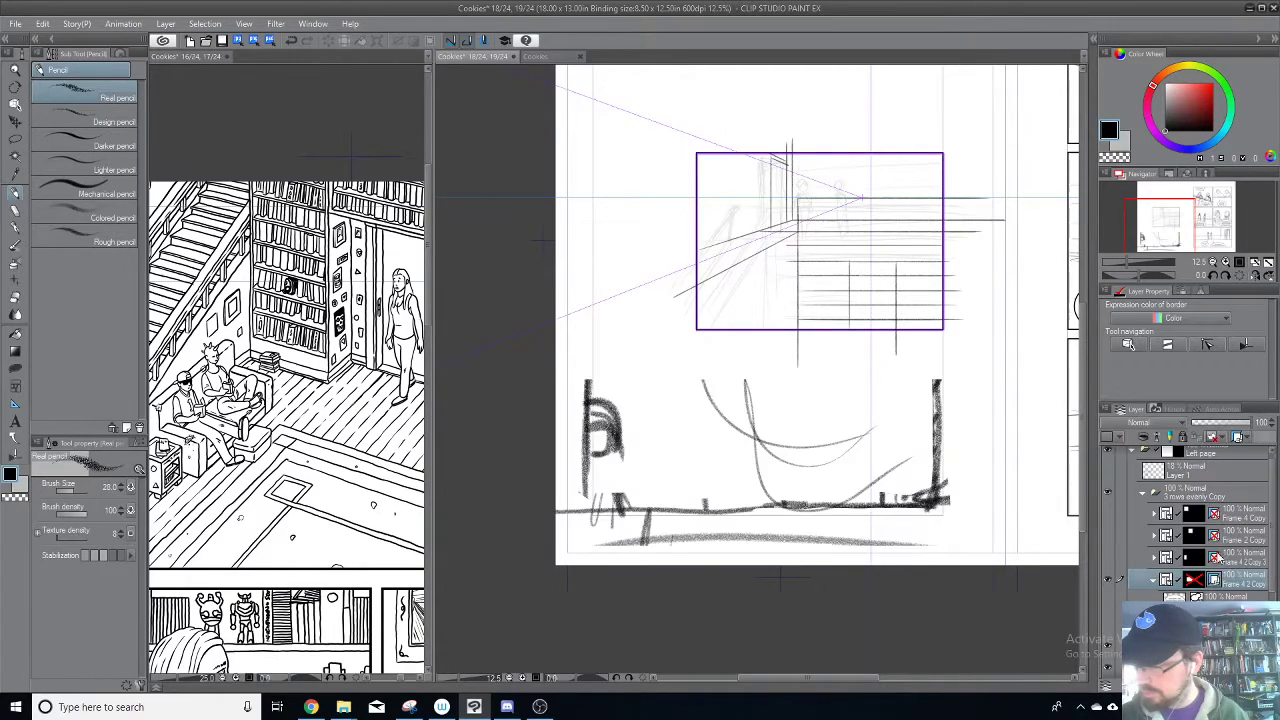
{"action": "left_click", "coordinate": [1243, 438]}
{"action": "left_click", "coordinate": [1236, 455]}
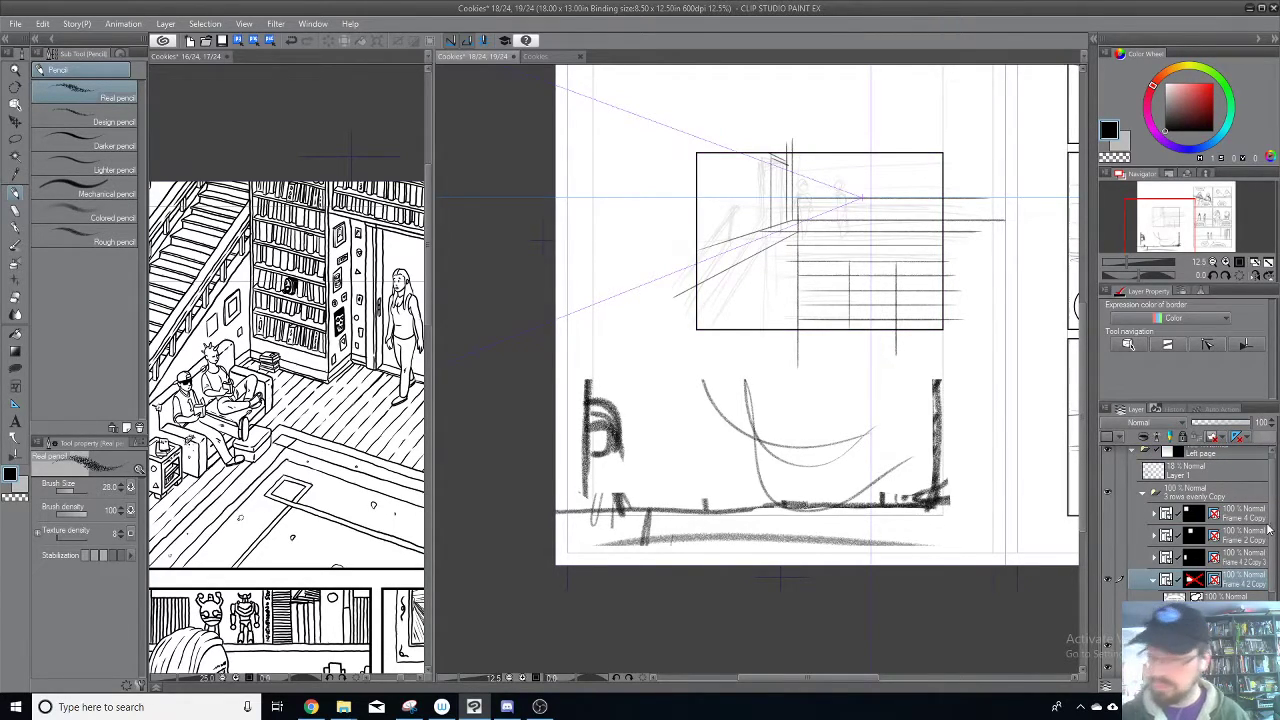
Step: Toggle the visibility of the layers inside Frame 4 2 Copy to find the one holding the stray marks below the panel
{"action": "scroll", "coordinate": [1200, 560], "scroll_direction": "down", "scroll_amount": 3}
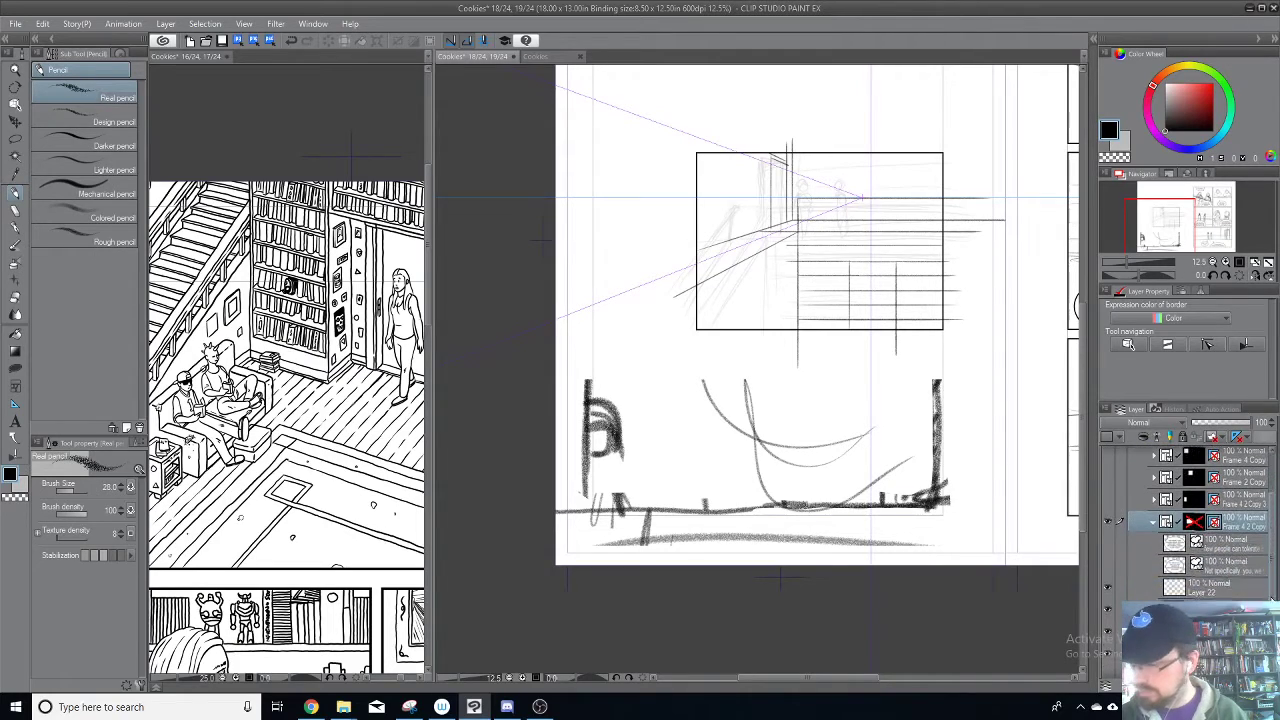
{"action": "left_click", "coordinate": [1107, 638]}
{"action": "left_click", "coordinate": [1107, 638]}
{"action": "left_click", "coordinate": [1108, 616]}
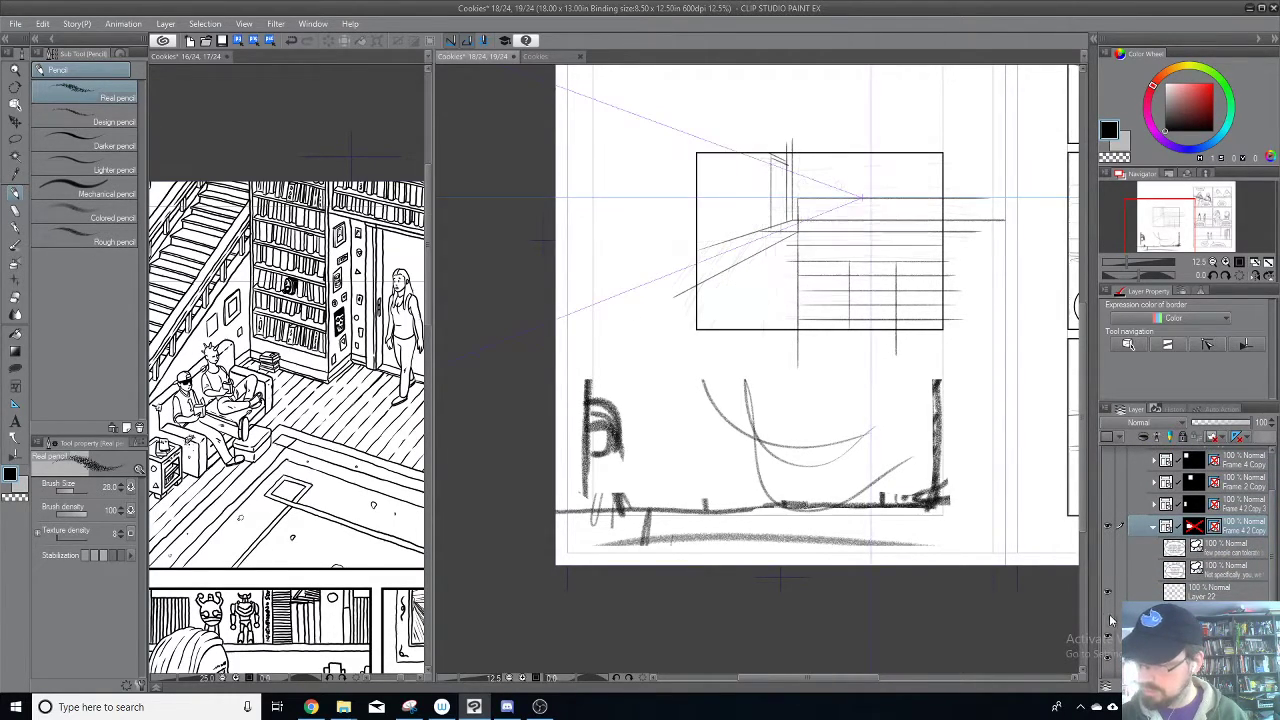
{"action": "left_click", "coordinate": [1107, 616]}
{"action": "left_click", "coordinate": [1108, 659]}
{"action": "left_click", "coordinate": [1108, 659]}
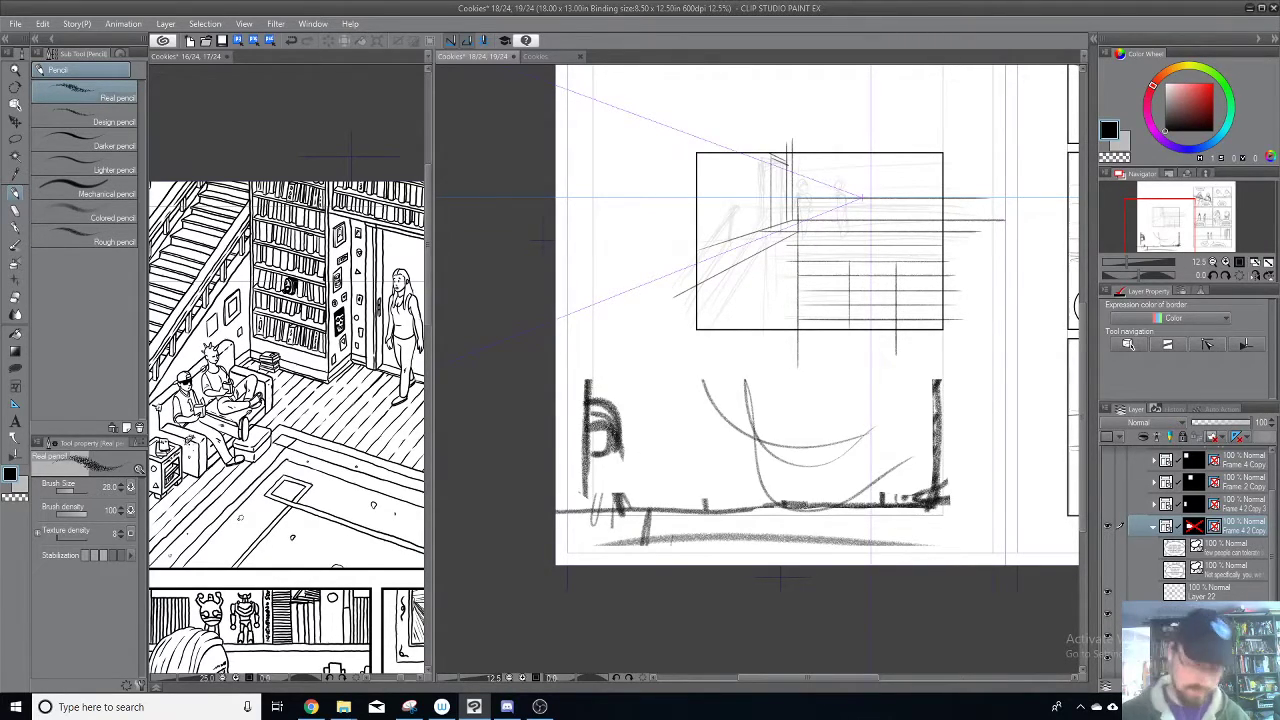
Step: Delete the stray dark pencil marks below the staircase panel, and check Layer 22 by toggling its visibility
{"action": "key", "text": "x"}
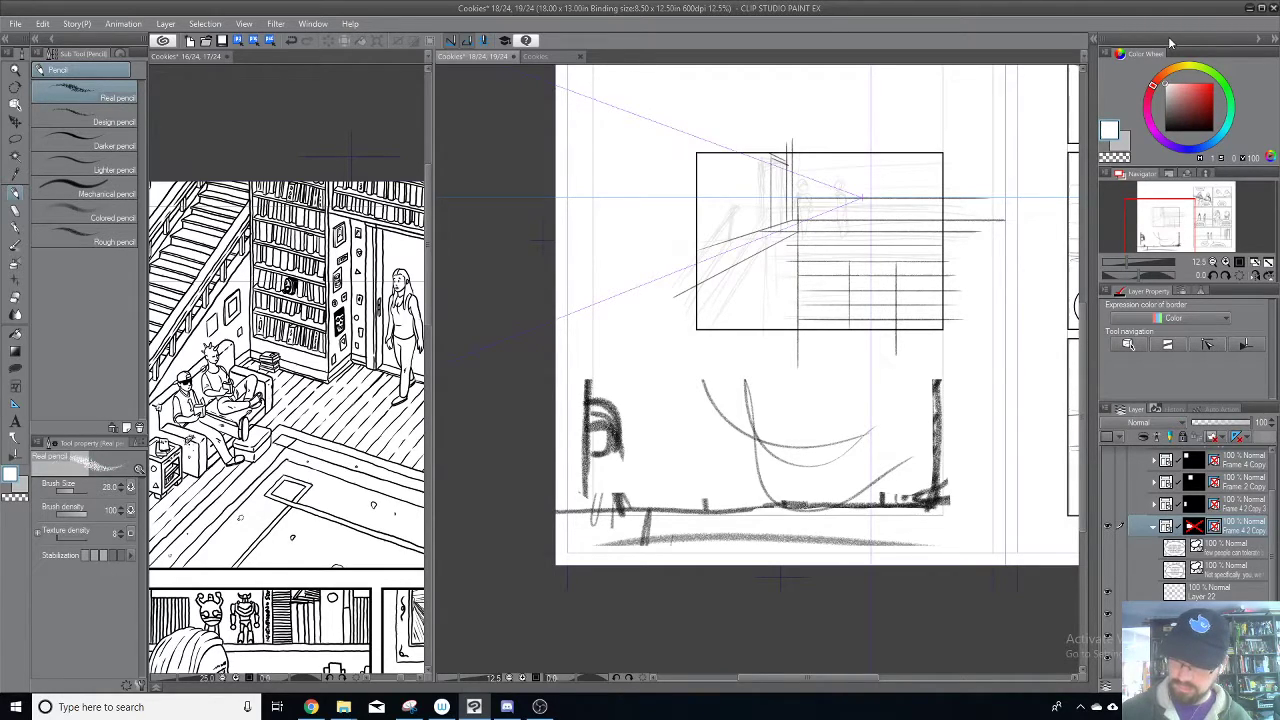
{"action": "left_click", "coordinate": [1230, 565]}
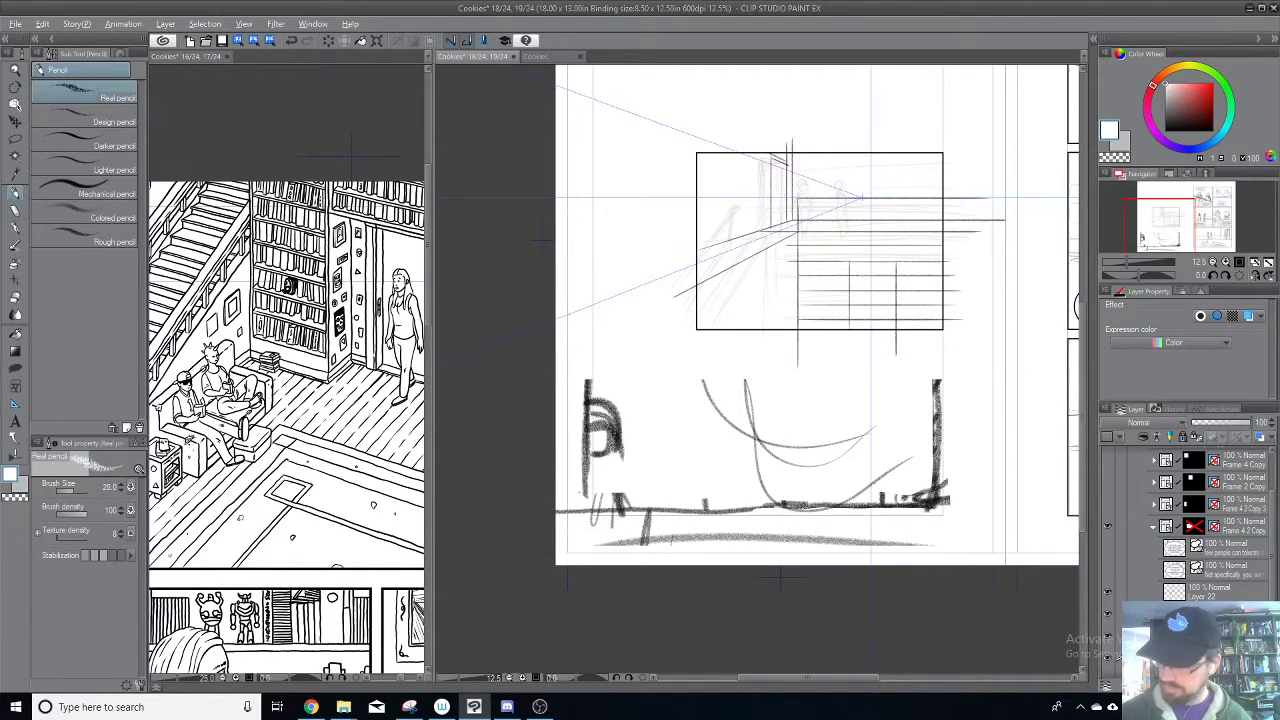
{"action": "key", "text": "Delete"}
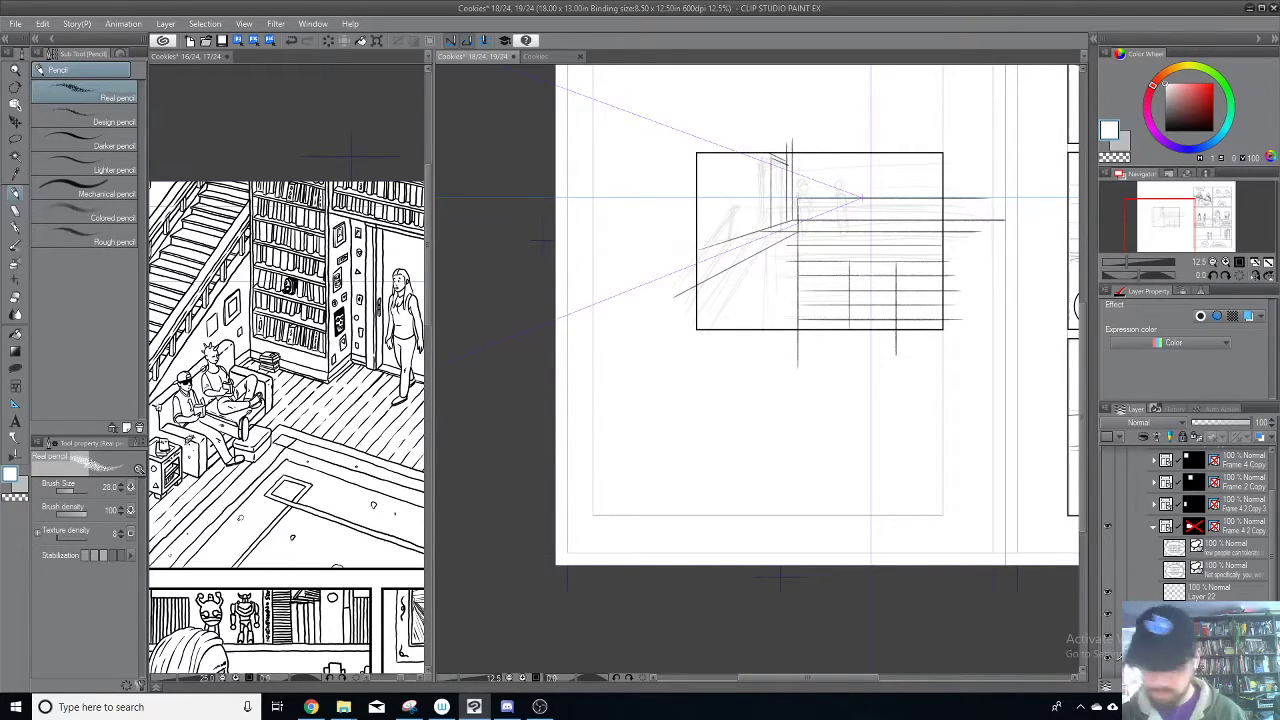
{"action": "left_click", "coordinate": [1107, 592]}
{"action": "left_click", "coordinate": [1108, 590]}
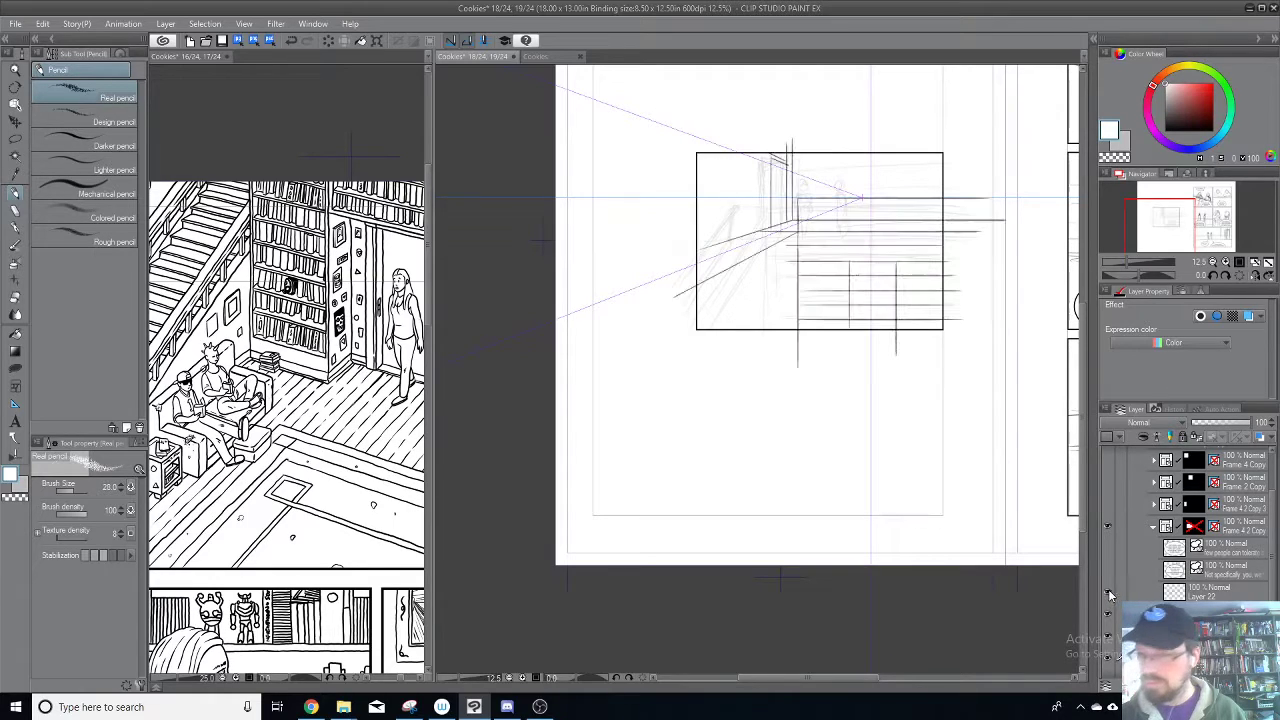
{"action": "left_click", "coordinate": [1244, 526]}
{"action": "right_click", "coordinate": [1244, 530]}
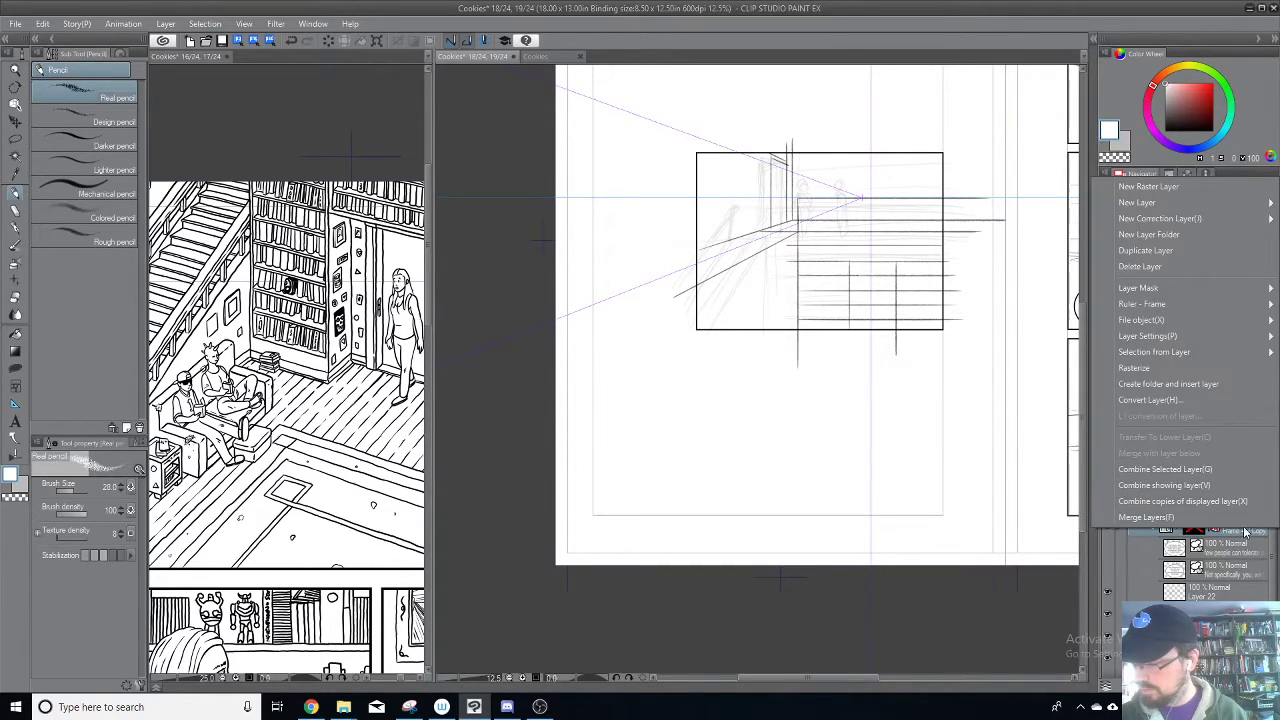
{"action": "left_click", "coordinate": [1244, 534]}
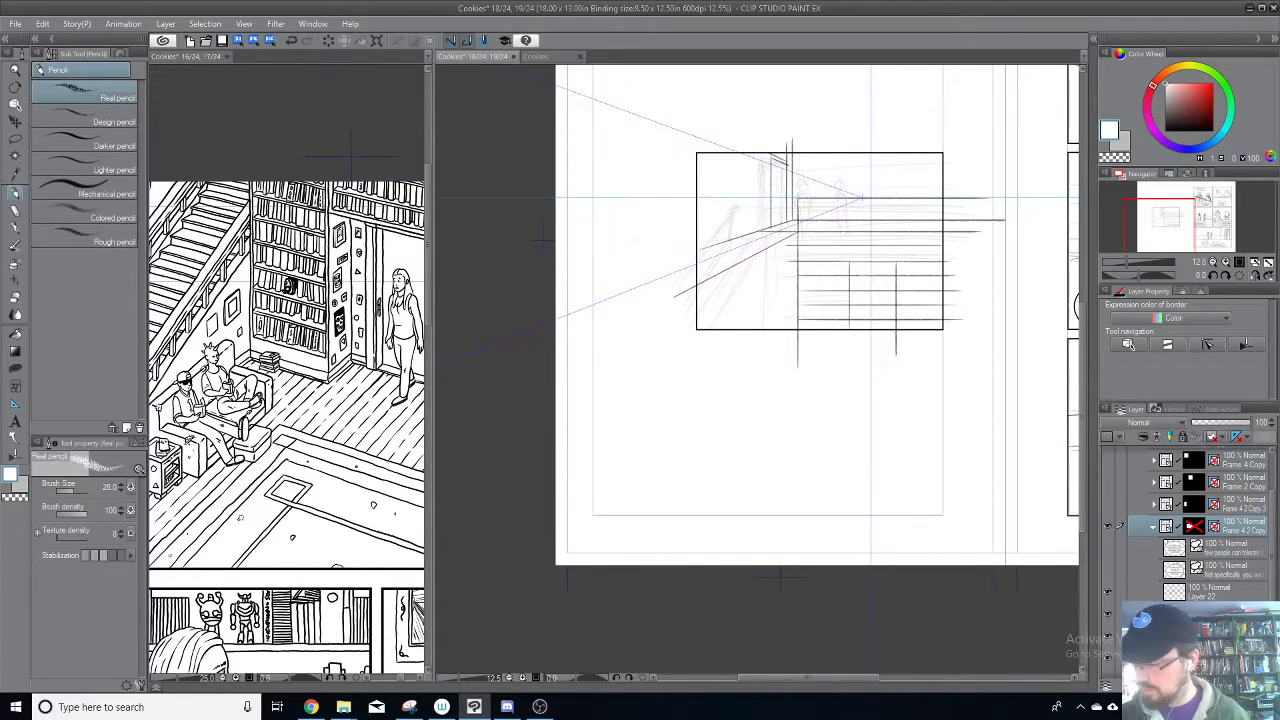
Step: Move Layer 22, Layer 6 and the Perspective ruler 1 layer above the Frame 4 2 Copy folder, and hide the folder
{"action": "left_click", "coordinate": [1200, 614]}
{"action": "left_click_drag", "start_coordinate": [1220, 598], "coordinate": [1240, 522]}
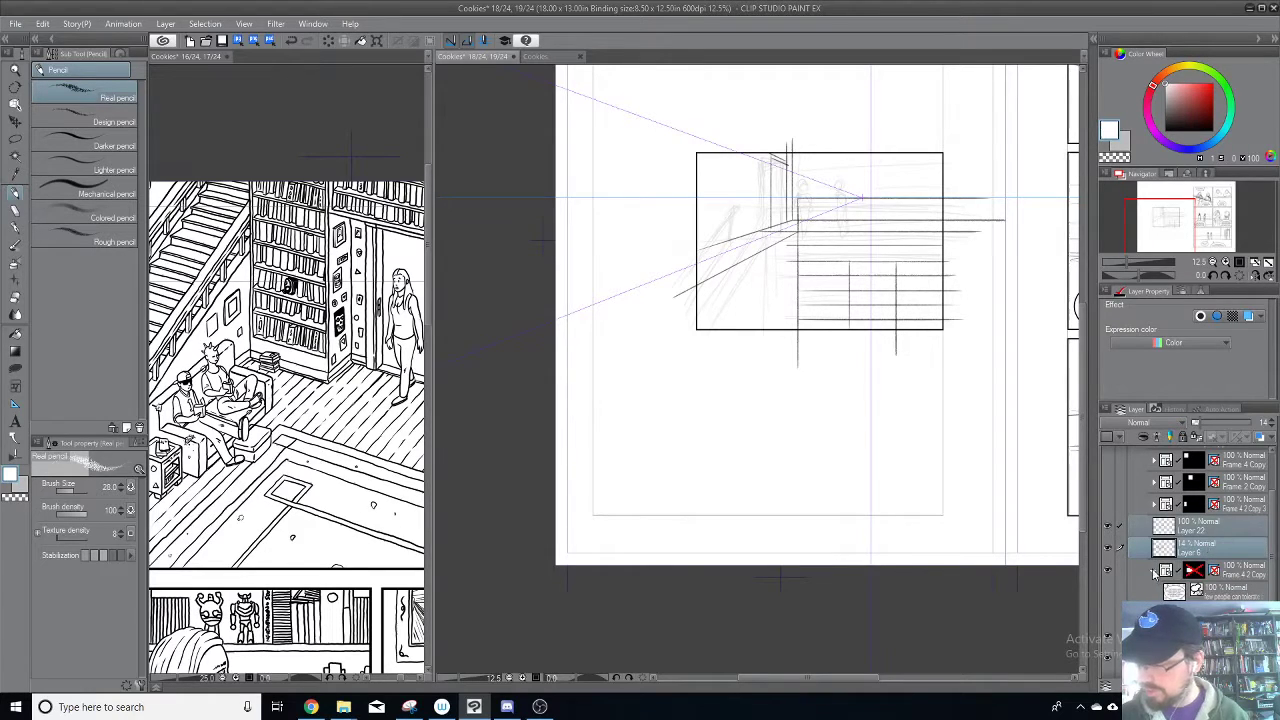
{"action": "left_click", "coordinate": [1107, 581]}
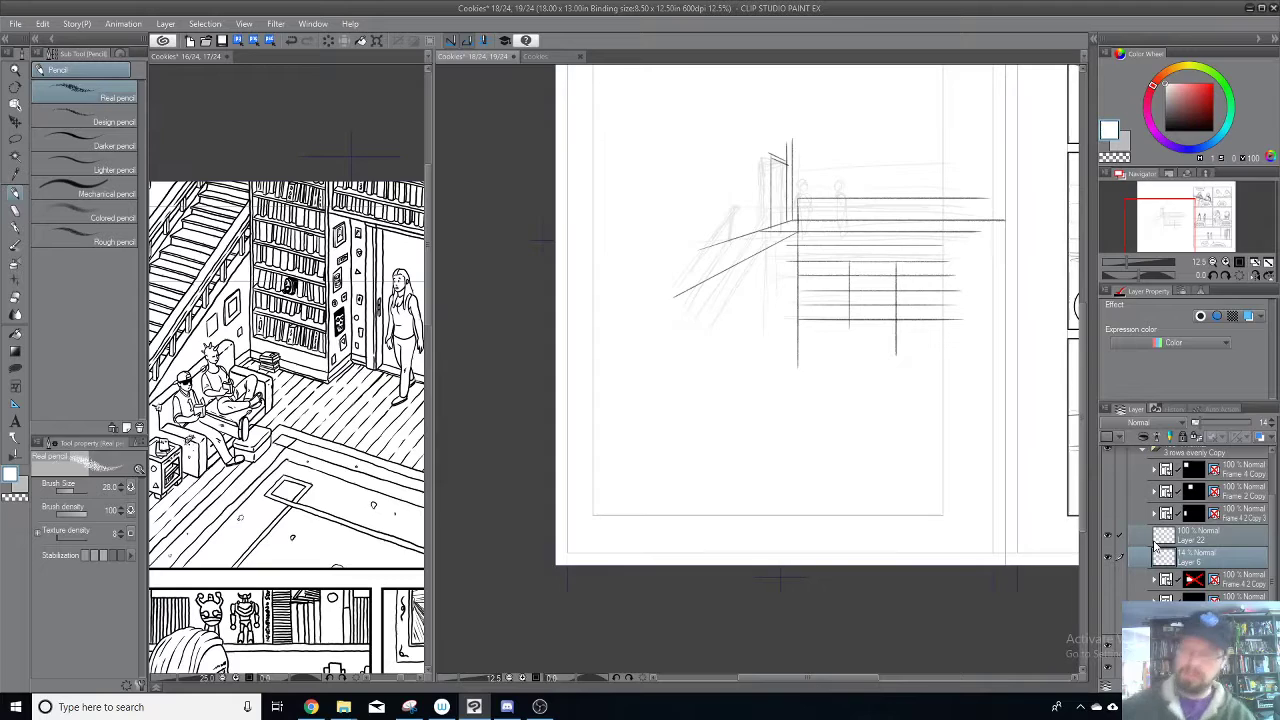
{"action": "left_click", "coordinate": [1153, 581]}
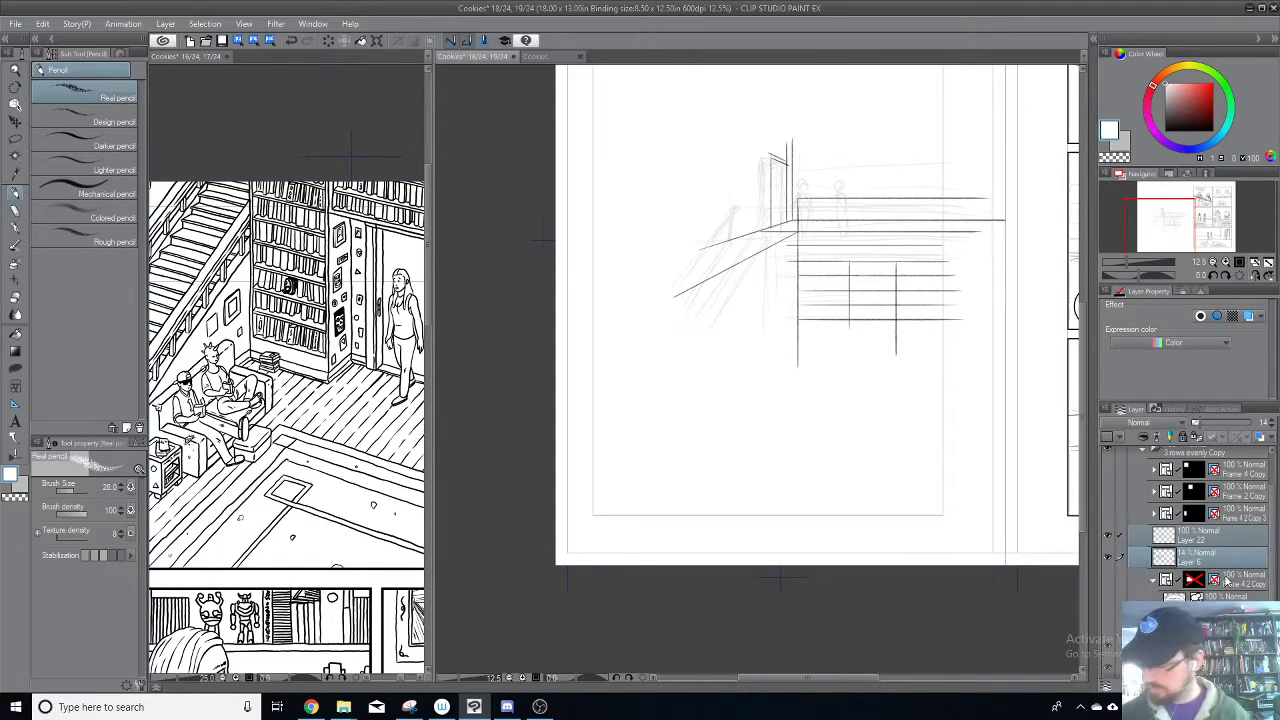
{"action": "left_click_drag", "start_coordinate": [1234, 640], "coordinate": [1235, 582]}
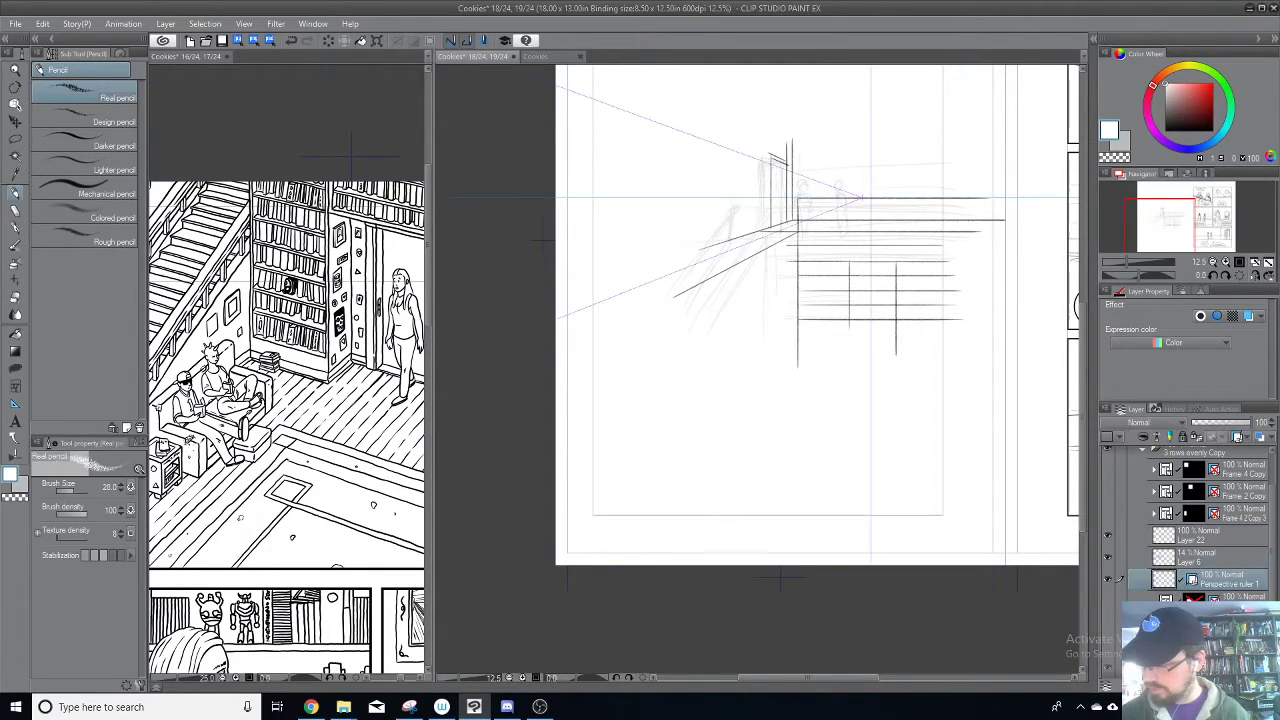
Step: Show the Frame 4 2 Copy folder again and lower its opacity to 11%
{"action": "key", "text": "ctrl+plus"}
{"action": "left_click_drag", "start_coordinate": [872, 262], "coordinate": [778, 397]}
{"action": "left_click_drag", "start_coordinate": [432, 305], "coordinate": [286, 320]}
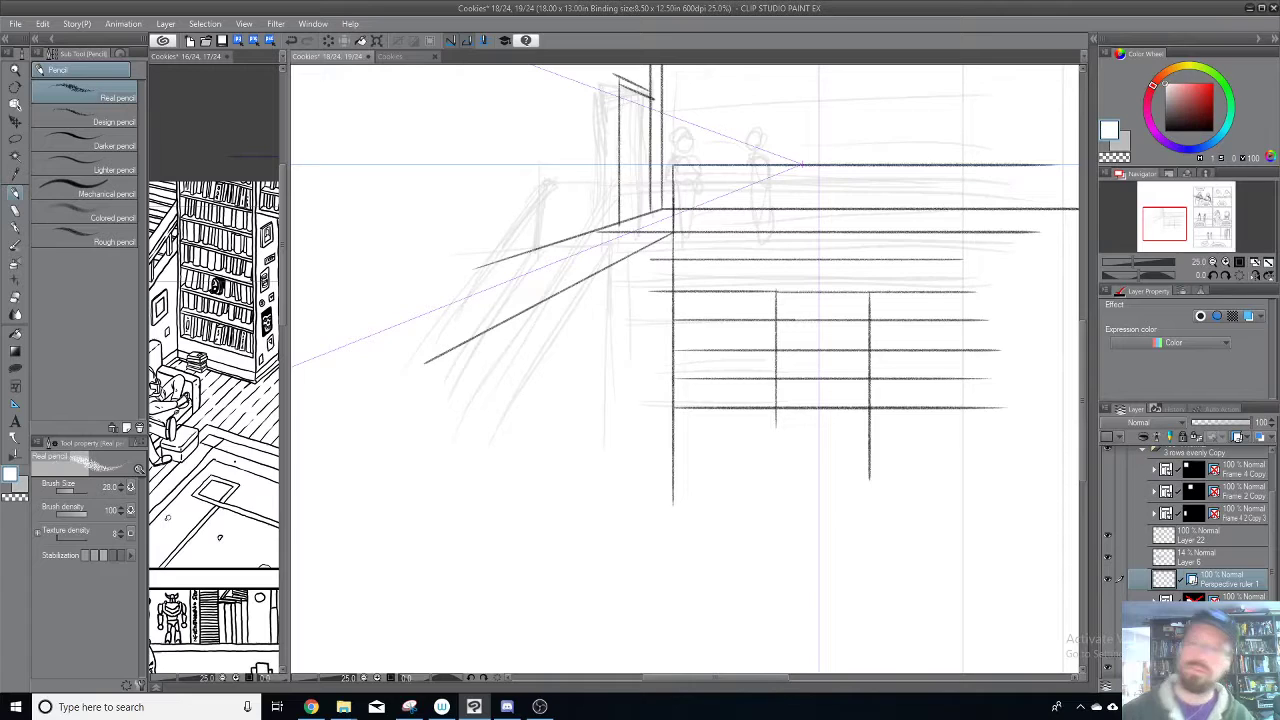
{"action": "mouse_move", "coordinate": [871, 206]}
{"action": "left_mouse_down"}
{"action": "mouse_move", "coordinate": [763, 234]}
{"action": "mouse_move", "coordinate": [746, 280]}
{"action": "mouse_move", "coordinate": [798, 289]}
{"action": "left_mouse_up"}
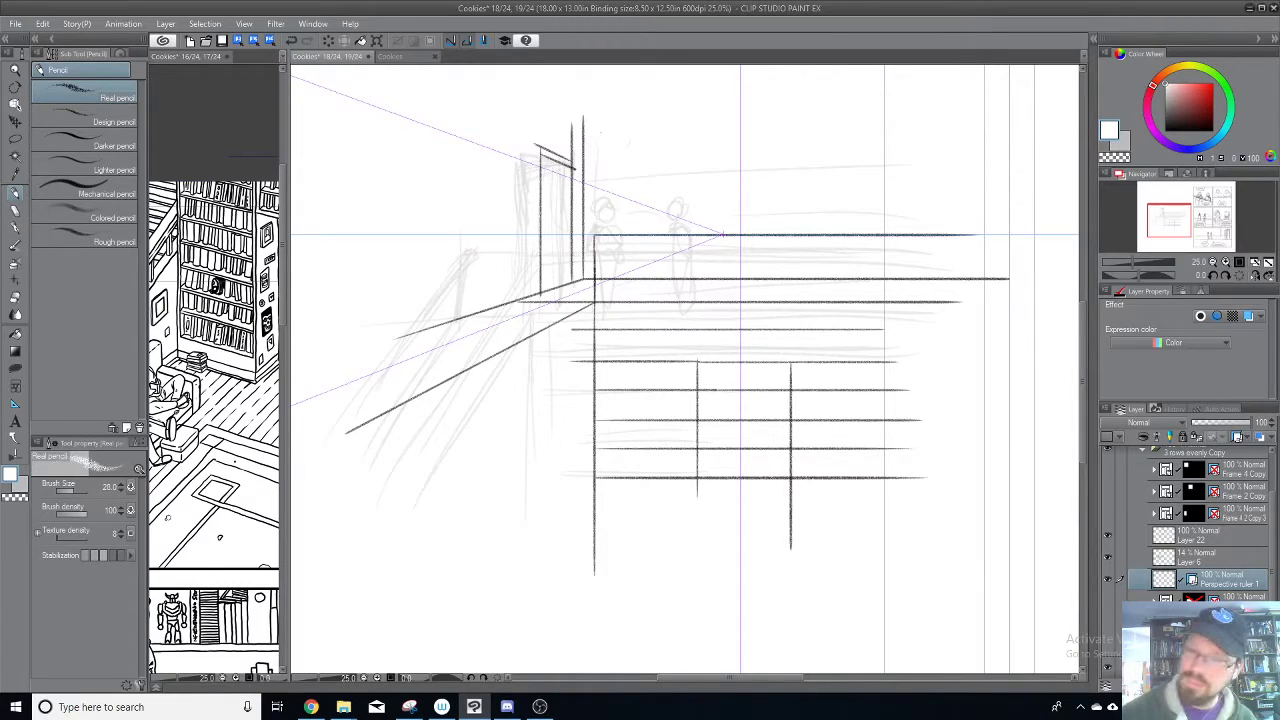
{"action": "left_click", "coordinate": [1107, 601]}
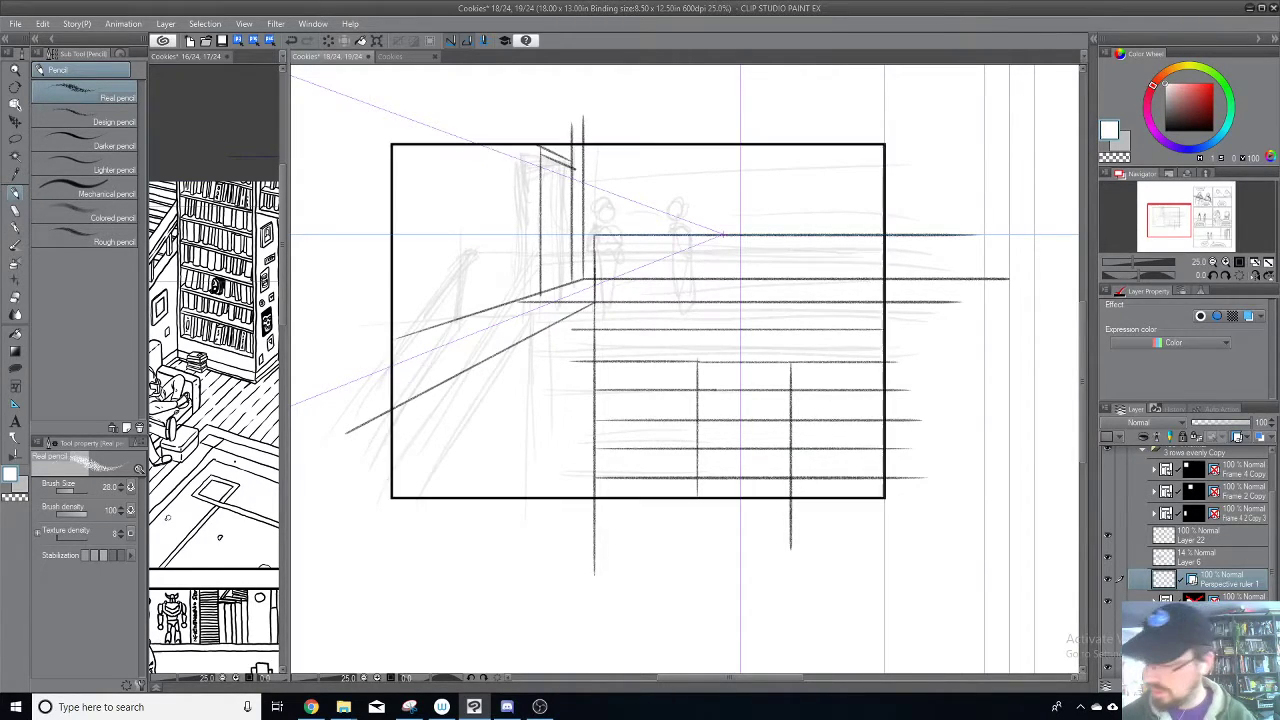
{"action": "left_click", "coordinate": [1230, 598]}
{"action": "left_click_drag", "start_coordinate": [1205, 424], "coordinate": [1185, 423]}
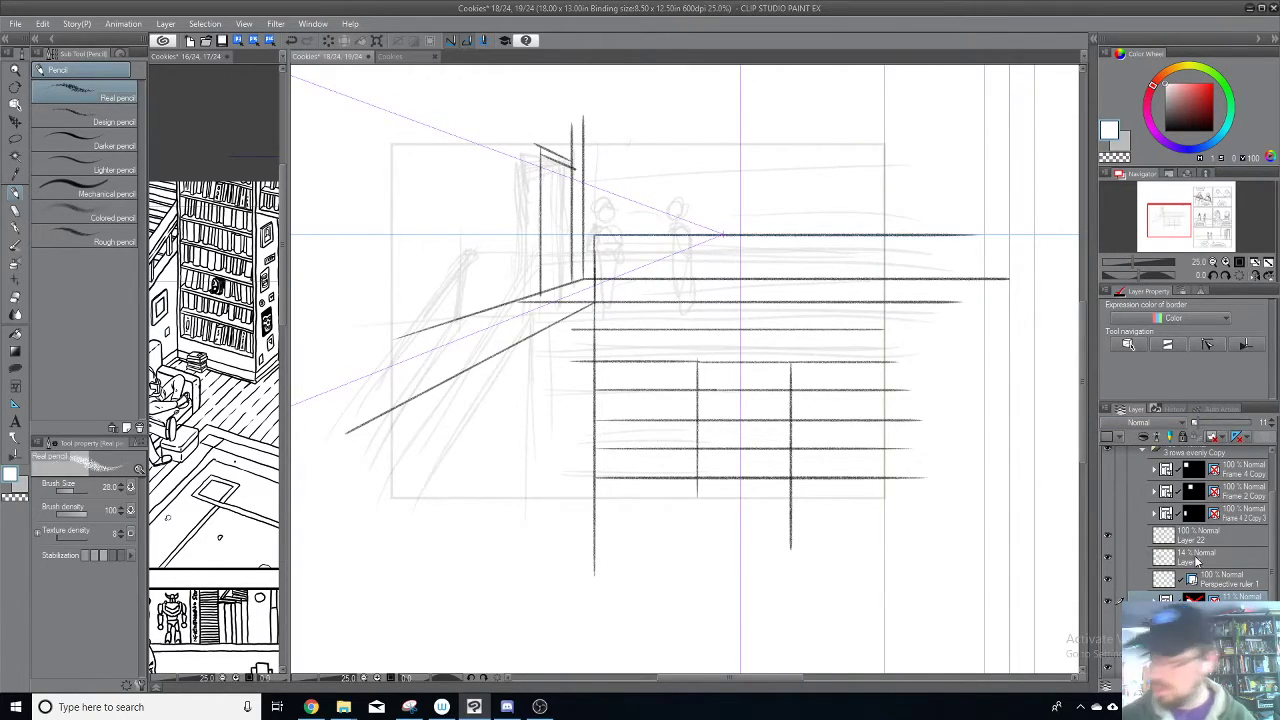
Step: On Layer 22, pencil in black a horizontal ceiling line from the corner post and a ceiling line angling up and away above the doorway
{"action": "left_click", "coordinate": [1107, 562]}
{"action": "left_click", "coordinate": [1107, 562]}
{"action": "left_click", "coordinate": [1107, 544]}
{"action": "left_click", "coordinate": [1107, 544]}
{"action": "left_click", "coordinate": [1213, 535]}
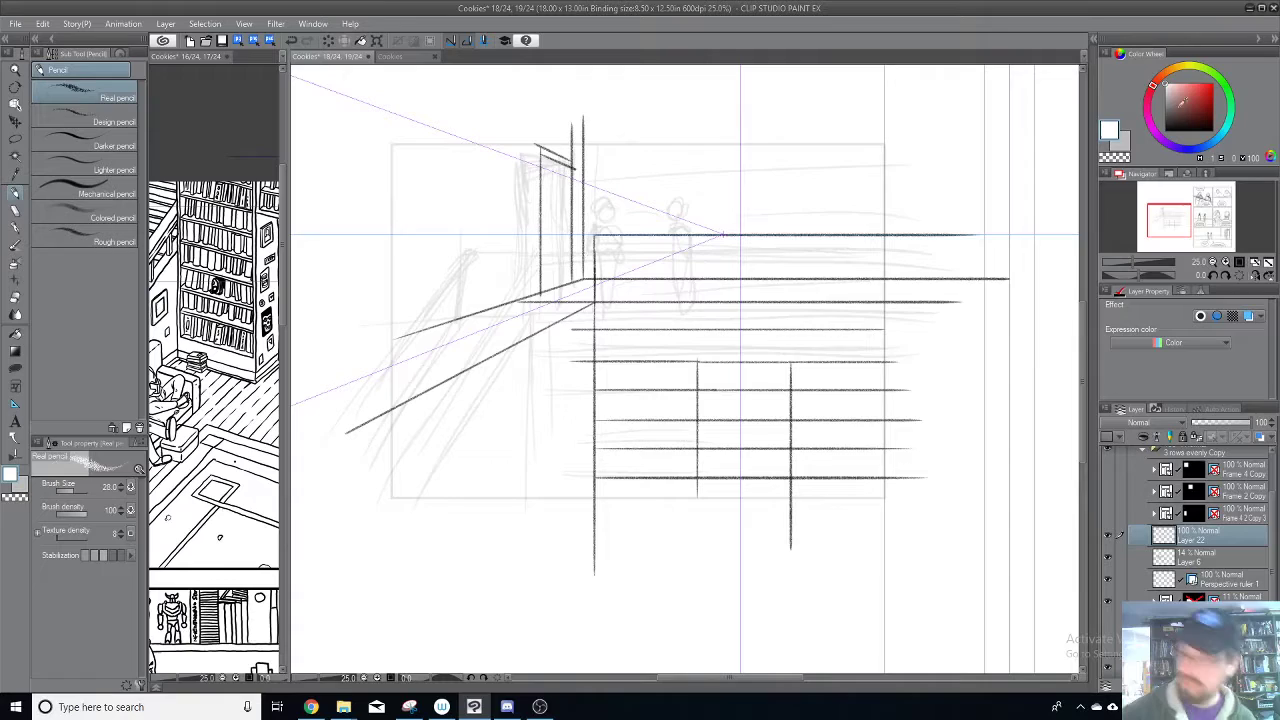
{"action": "key", "text": "x"}
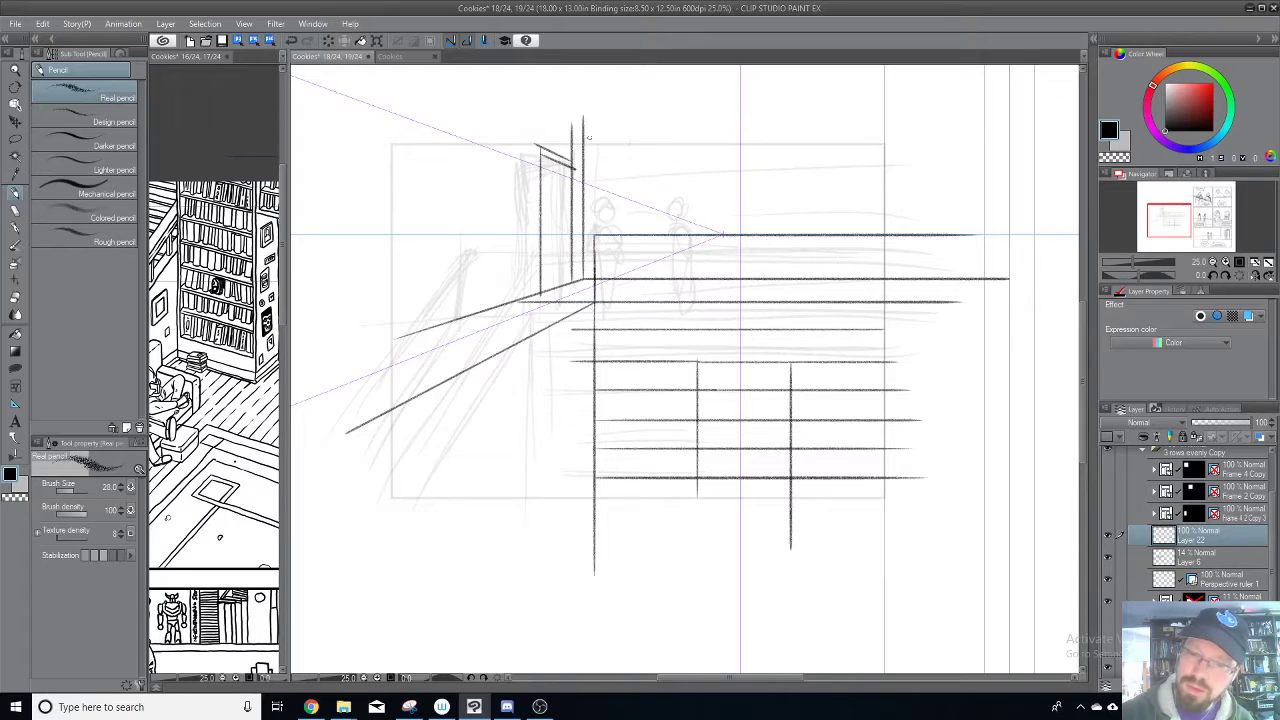
{"action": "left_click_drag", "start_coordinate": [583, 150], "coordinate": [1010, 150]}
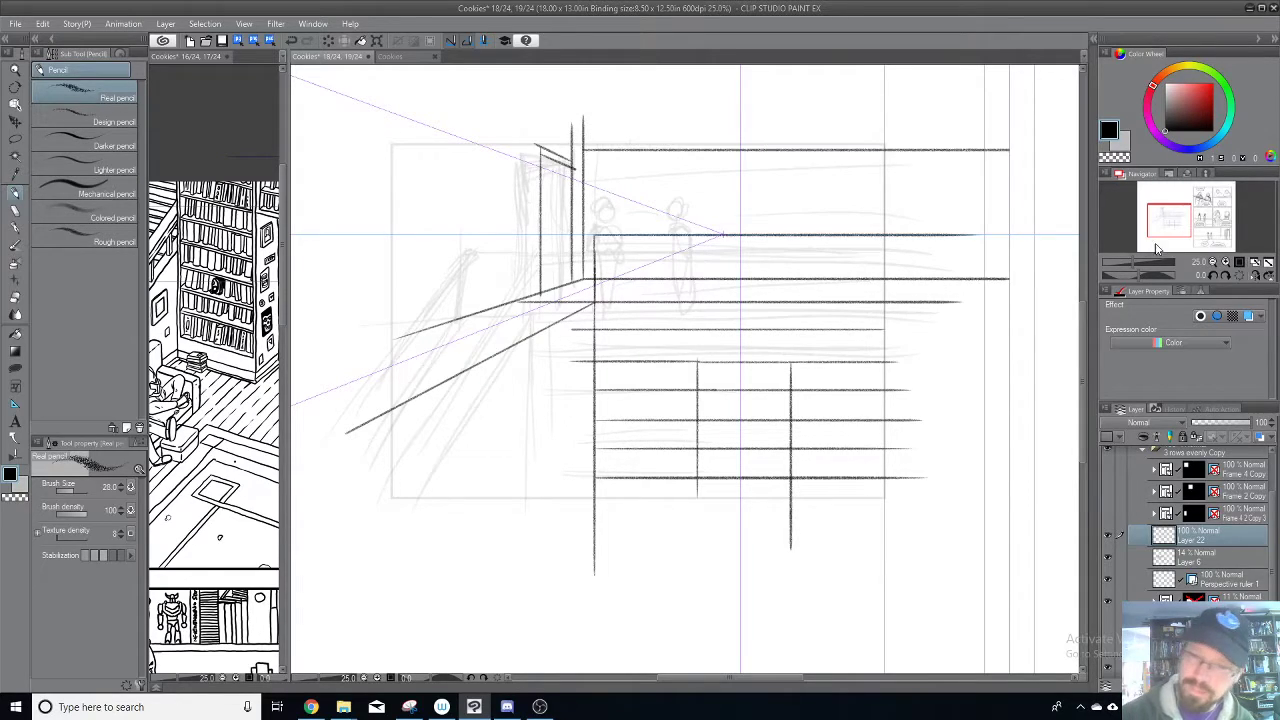
{"action": "left_click_drag", "start_coordinate": [575, 148], "coordinate": [390, 22]}
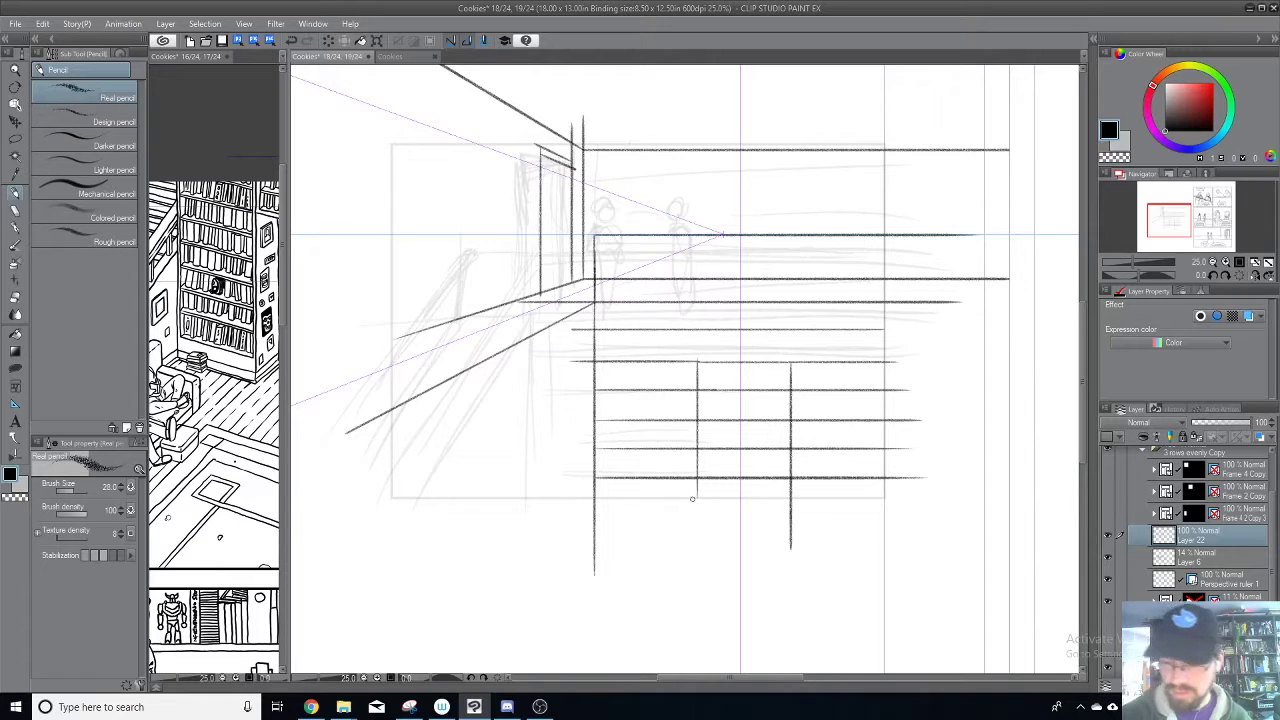
Step: Pencil a long horizontal floor line just below the panel's lower border, and widen the view of the inked reference scene
{"action": "left_click_drag", "start_coordinate": [415, 505], "coordinate": [1010, 505]}
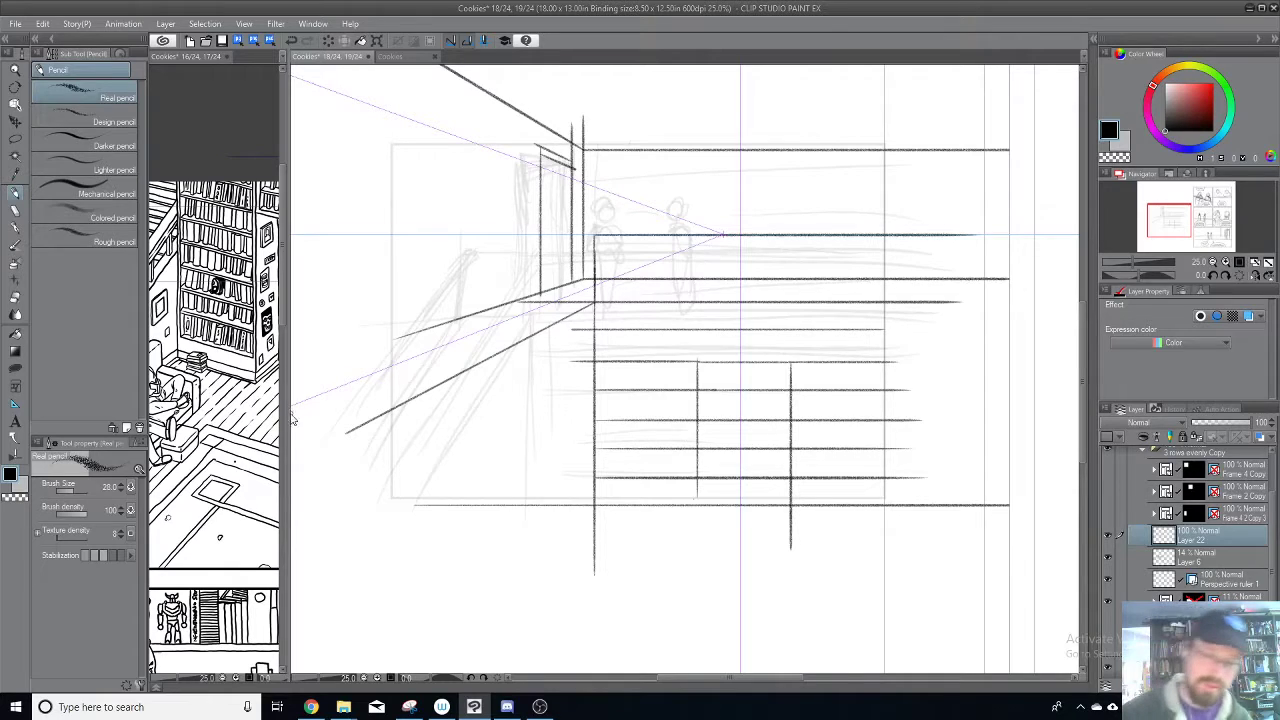
{"action": "left_click_drag", "start_coordinate": [287, 420], "coordinate": [389, 420]}
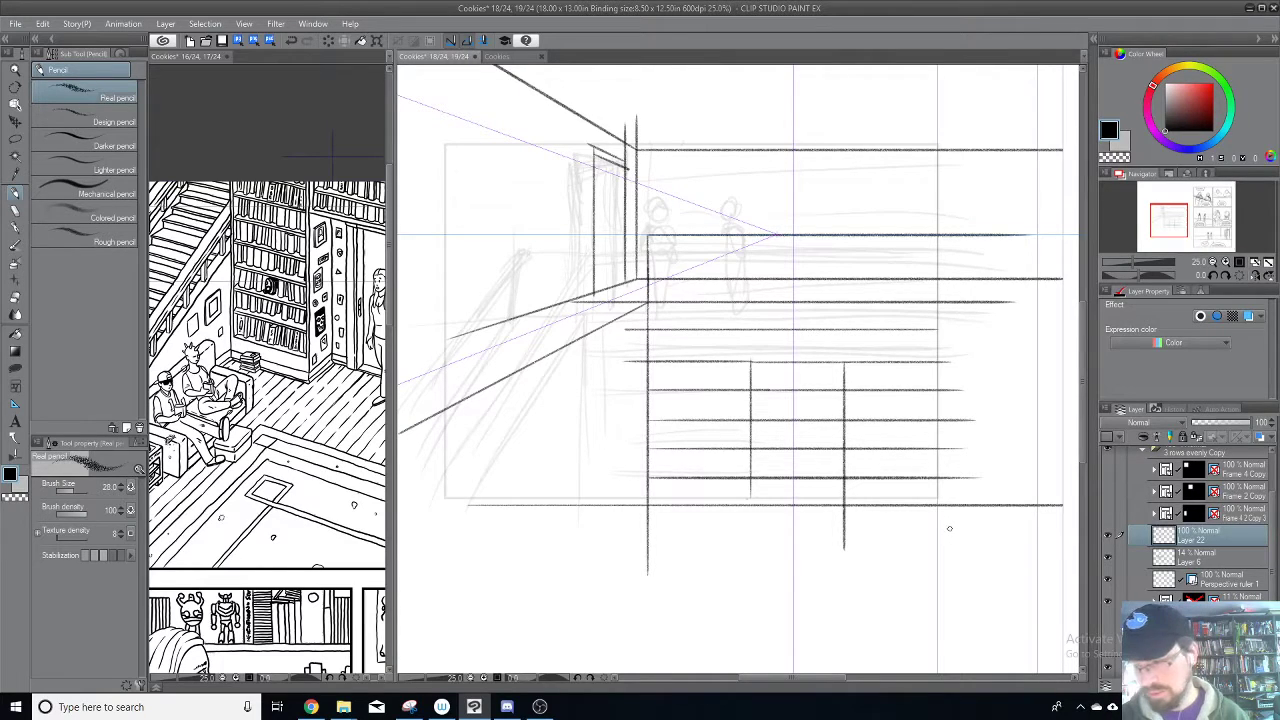
Step: Pencil a second long horizontal floor line just below the first, and give the drawing canvas more width beside the reference
{"action": "left_click_drag", "start_coordinate": [480, 517], "coordinate": [1064, 518]}
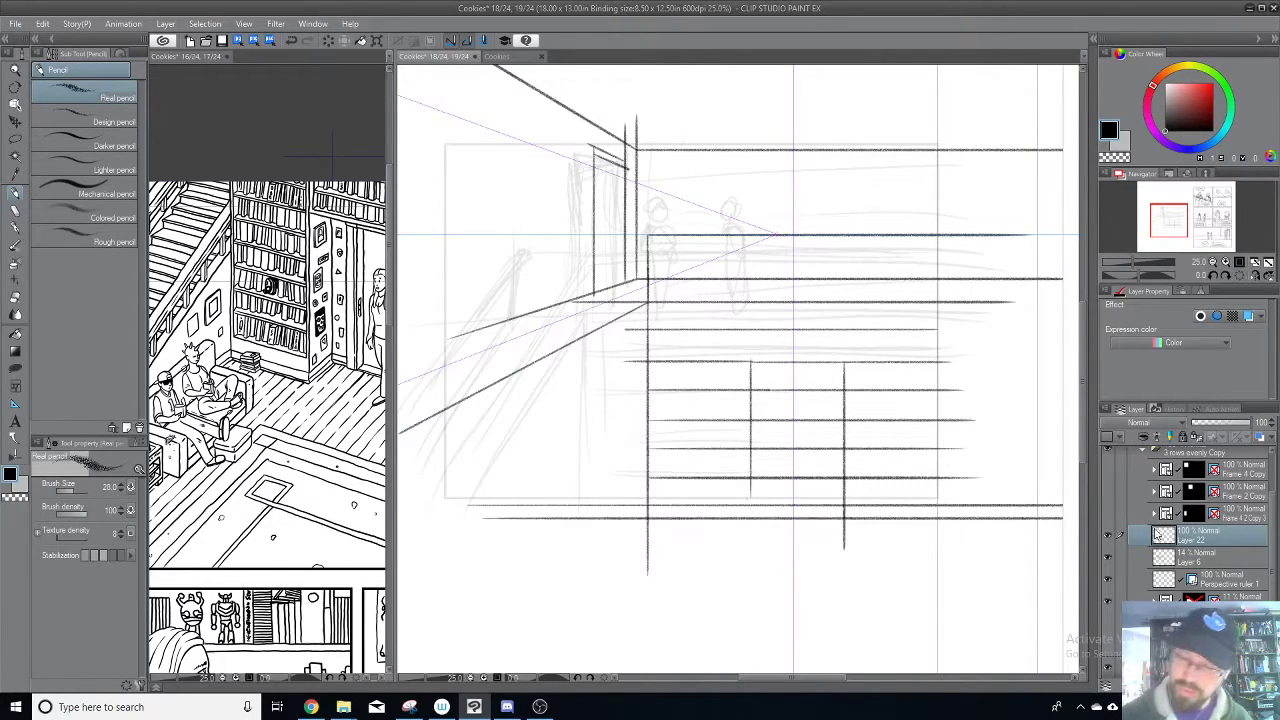
{"action": "mouse_move", "coordinate": [883, 602]}
{"action": "left_mouse_down"}
{"action": "mouse_move", "coordinate": [794, 580]}
{"action": "mouse_move", "coordinate": [766, 542]}
{"action": "left_mouse_up"}
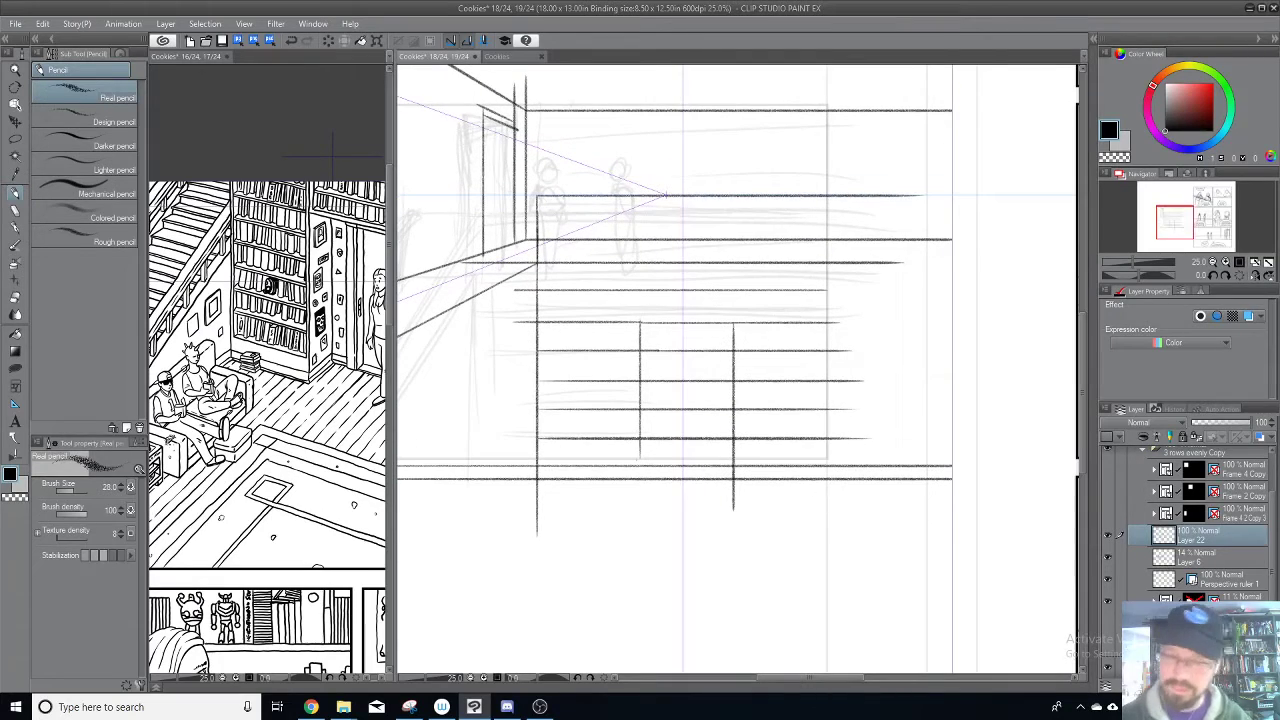
{"action": "left_click_drag", "start_coordinate": [396, 502], "coordinate": [291, 502]}
{"action": "left_click_drag", "start_coordinate": [691, 329], "coordinate": [873, 306]}
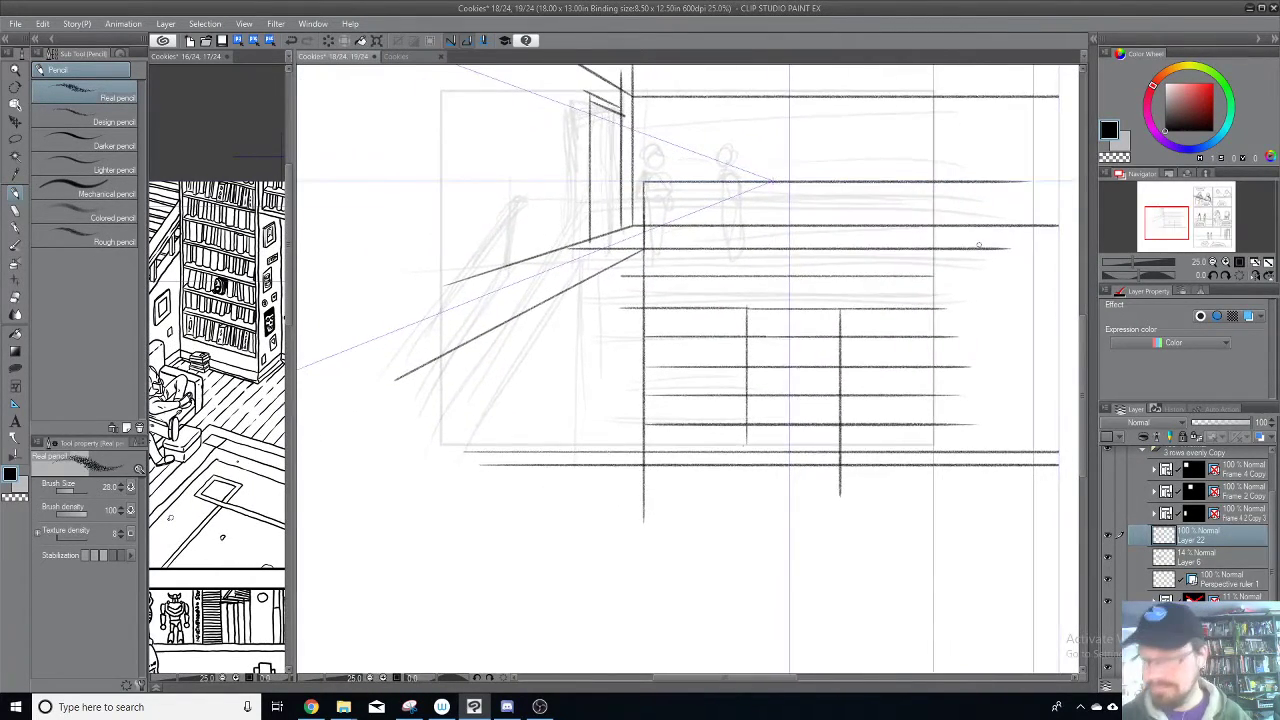
Step: Pencil a floor line angling down from the back wall's corner and a vertical from the lower balcony line's outer end, both to the page's bottom edge
{"action": "left_click_drag", "start_coordinate": [643, 466], "coordinate": [548, 672]}
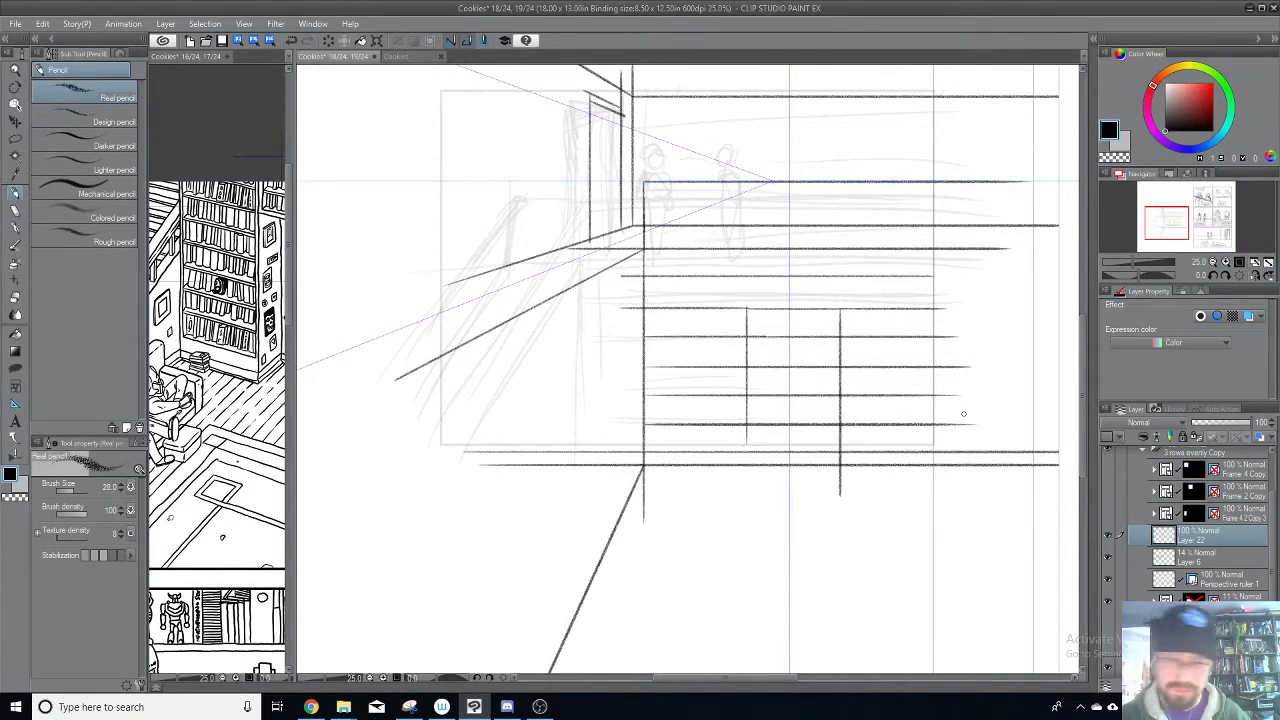
{"action": "left_click_drag", "start_coordinate": [644, 467], "coordinate": [645, 254]}
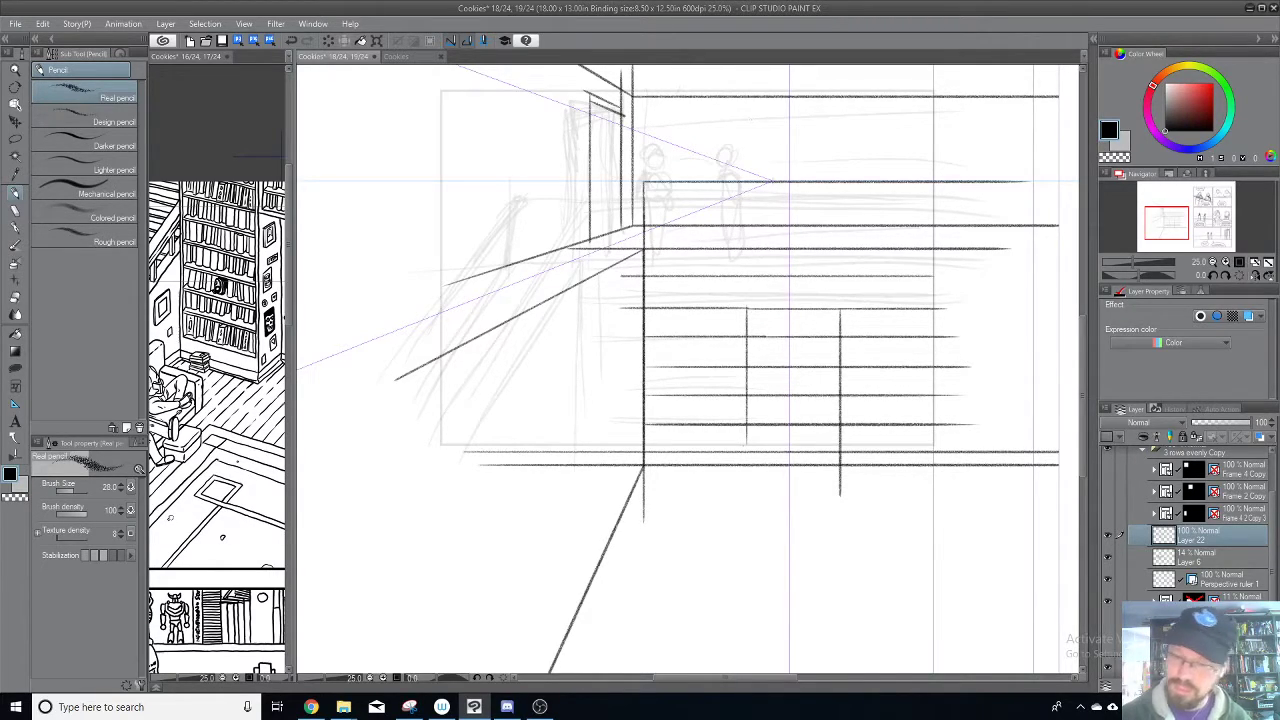
{"action": "left_click_drag", "start_coordinate": [399, 378], "coordinate": [402, 710]}
{"action": "left_click_drag", "start_coordinate": [647, 493], "coordinate": [696, 289]}
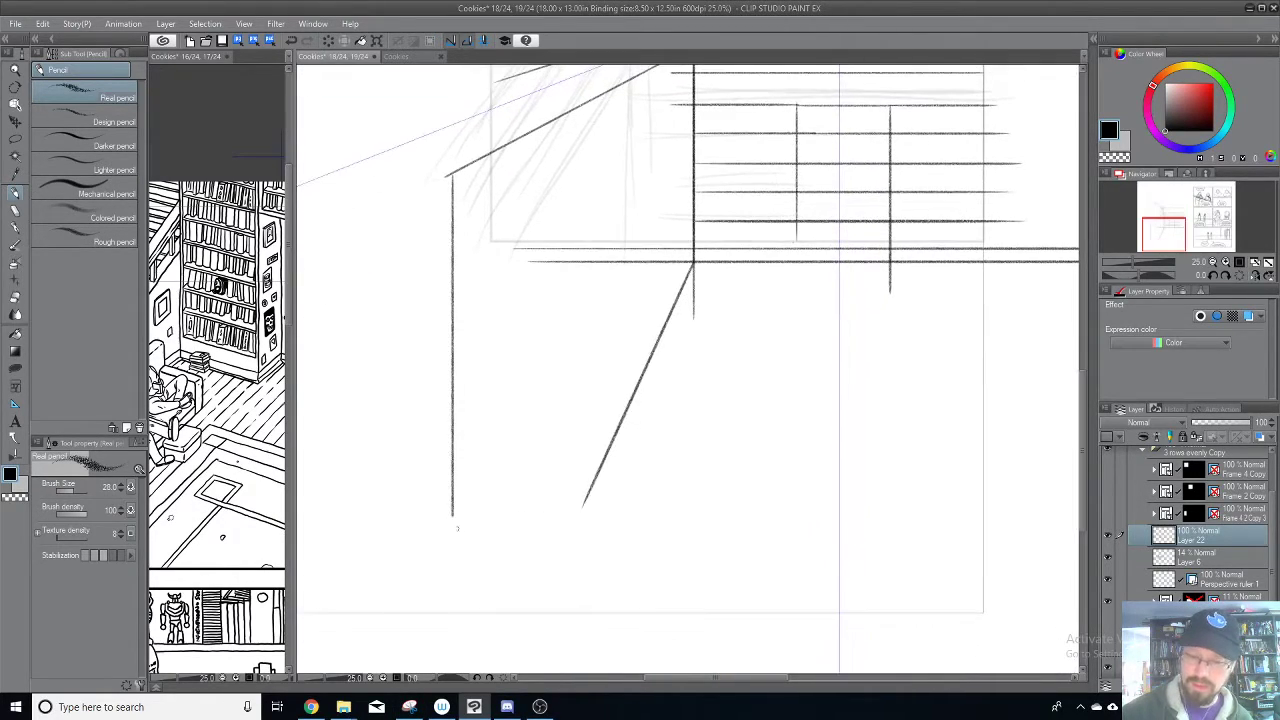
{"action": "left_click_drag", "start_coordinate": [453, 506], "coordinate": [454, 674]}
{"action": "left_click_drag", "start_coordinate": [585, 501], "coordinate": [493, 704]}
{"action": "left_click_drag", "start_coordinate": [699, 484], "coordinate": [743, 354]}
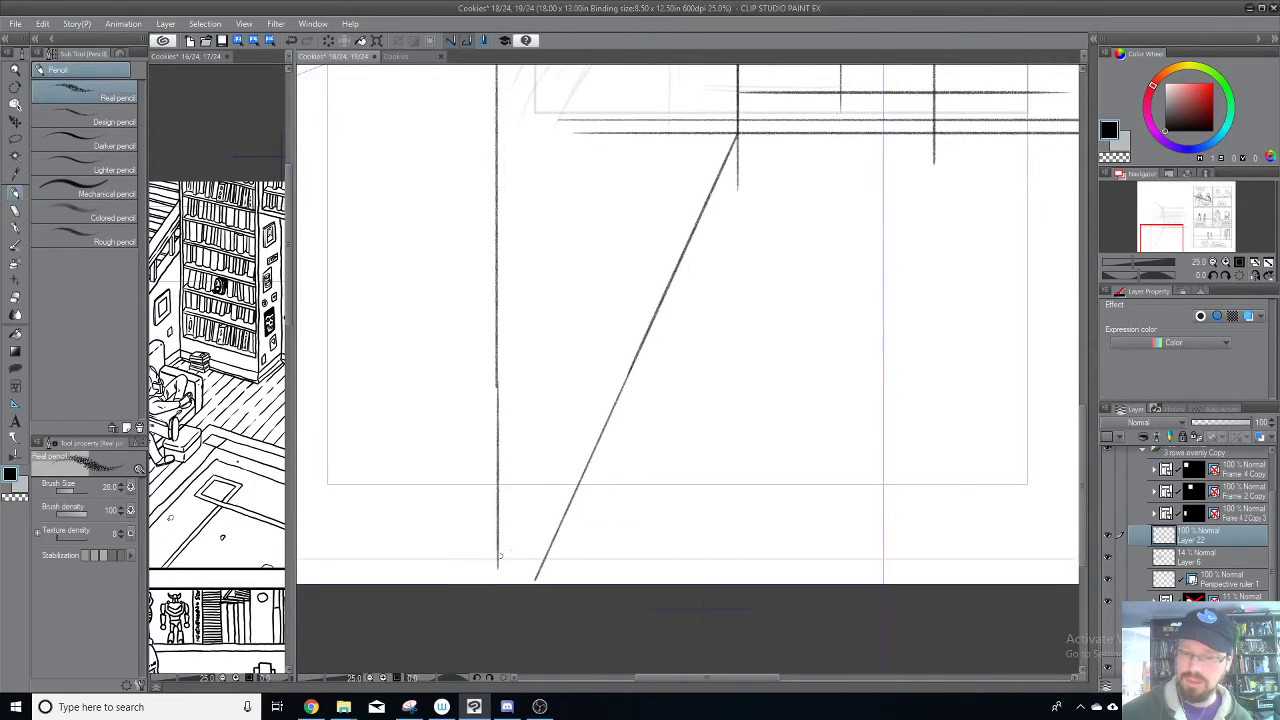
{"action": "left_click_drag", "start_coordinate": [502, 556], "coordinate": [498, 590]}
Step: Pencil a vertical on the side wall from the lower balcony line down to the angled floor line, redrawing it closer to the back corner
{"action": "left_click_drag", "start_coordinate": [778, 284], "coordinate": [750, 448]}
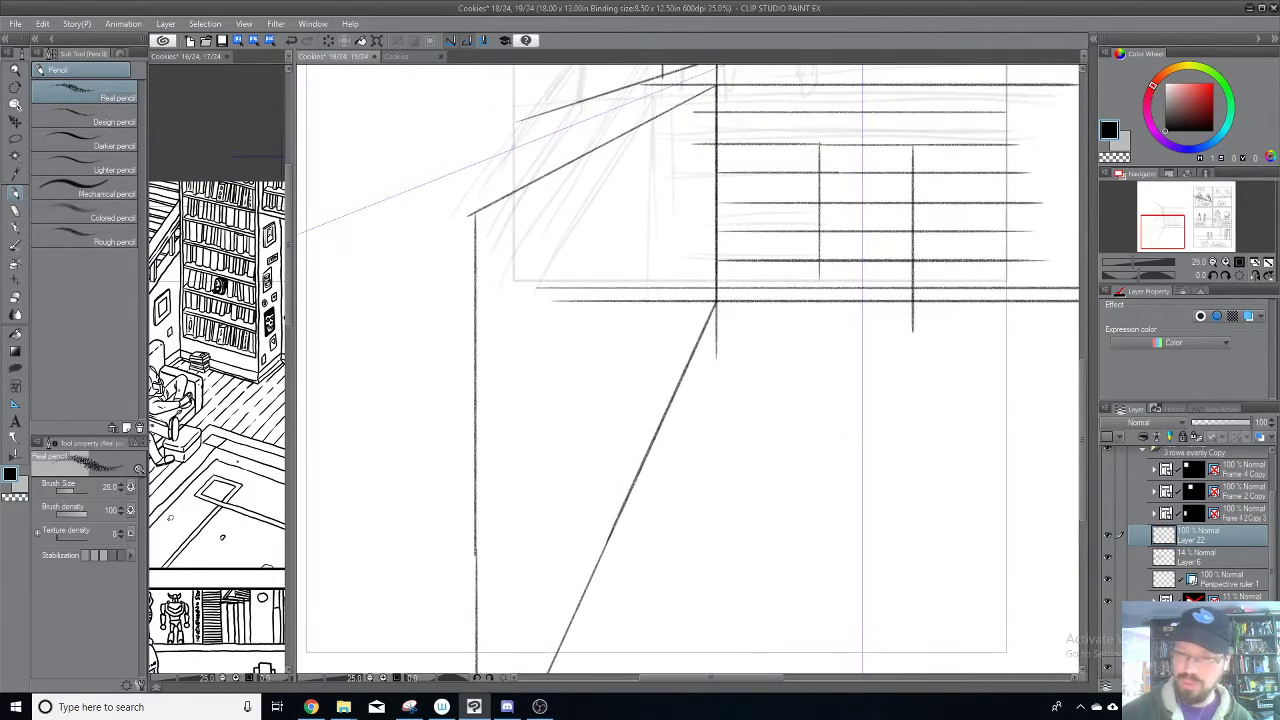
{"action": "left_click_drag", "start_coordinate": [669, 340], "coordinate": [730, 150]}
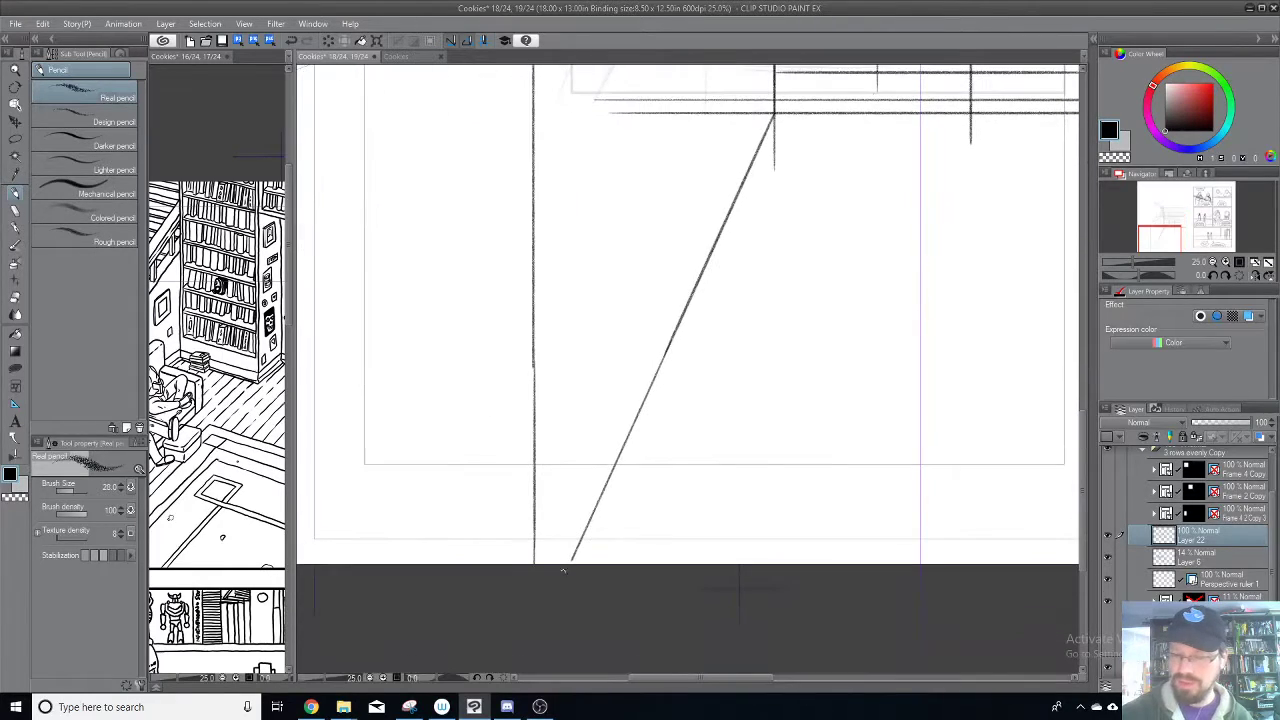
{"action": "left_click_drag", "start_coordinate": [709, 270], "coordinate": [678, 479]}
{"action": "left_click_drag", "start_coordinate": [628, 572], "coordinate": [628, 148]}
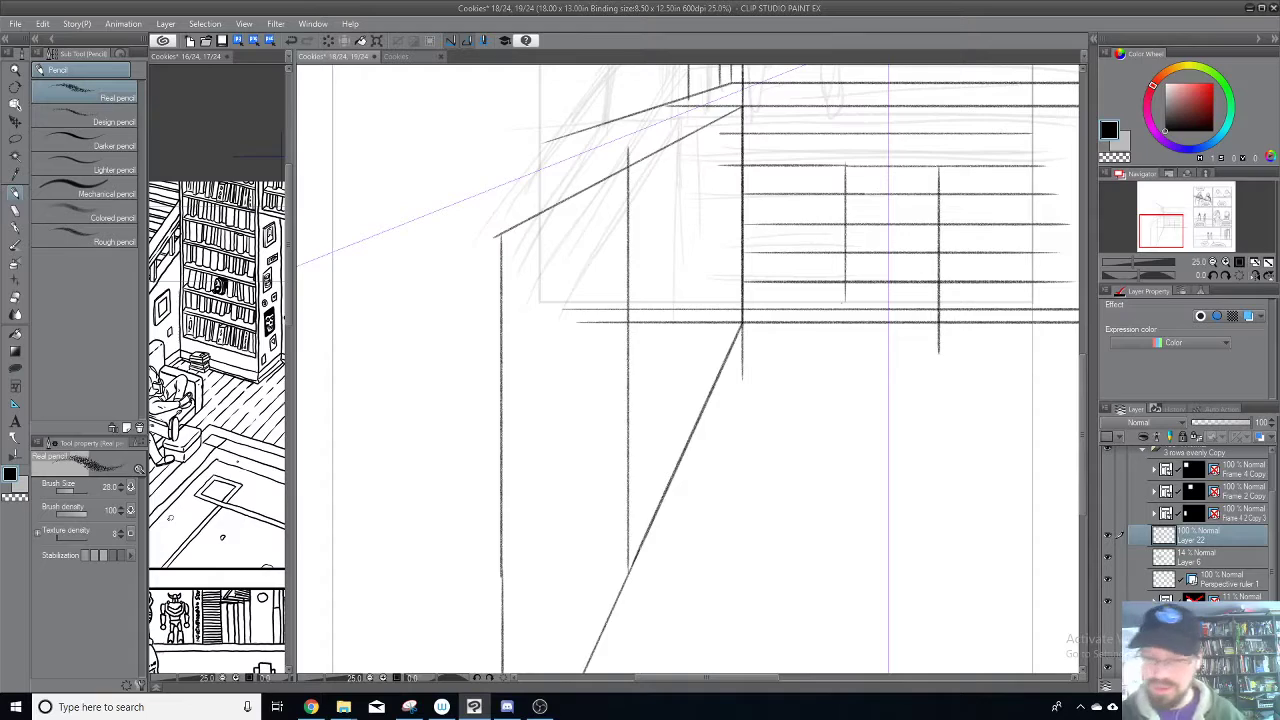
{"action": "key", "text": "ctrl+z"}
{"action": "left_click_drag", "start_coordinate": [647, 537], "coordinate": [648, 156]}
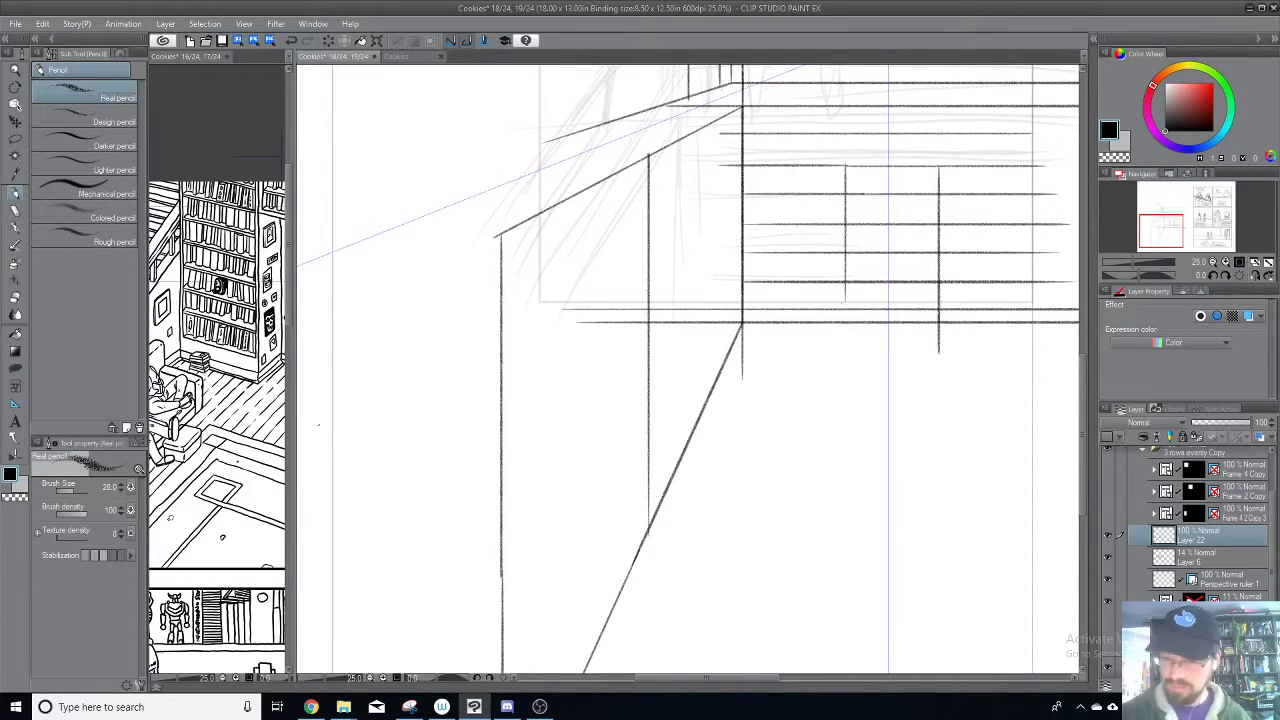
Step: Bring the reference's inked staircase into view, and pencil a tall rectangular staircase guide outward from the side wall's vertical, extending the upper balcony line to its corner
{"action": "left_click", "coordinate": [239, 420]}
{"action": "left_click_drag", "start_coordinate": [202, 461], "coordinate": [280, 454]}
{"action": "left_click_drag", "start_coordinate": [156, 524], "coordinate": [246, 462]}
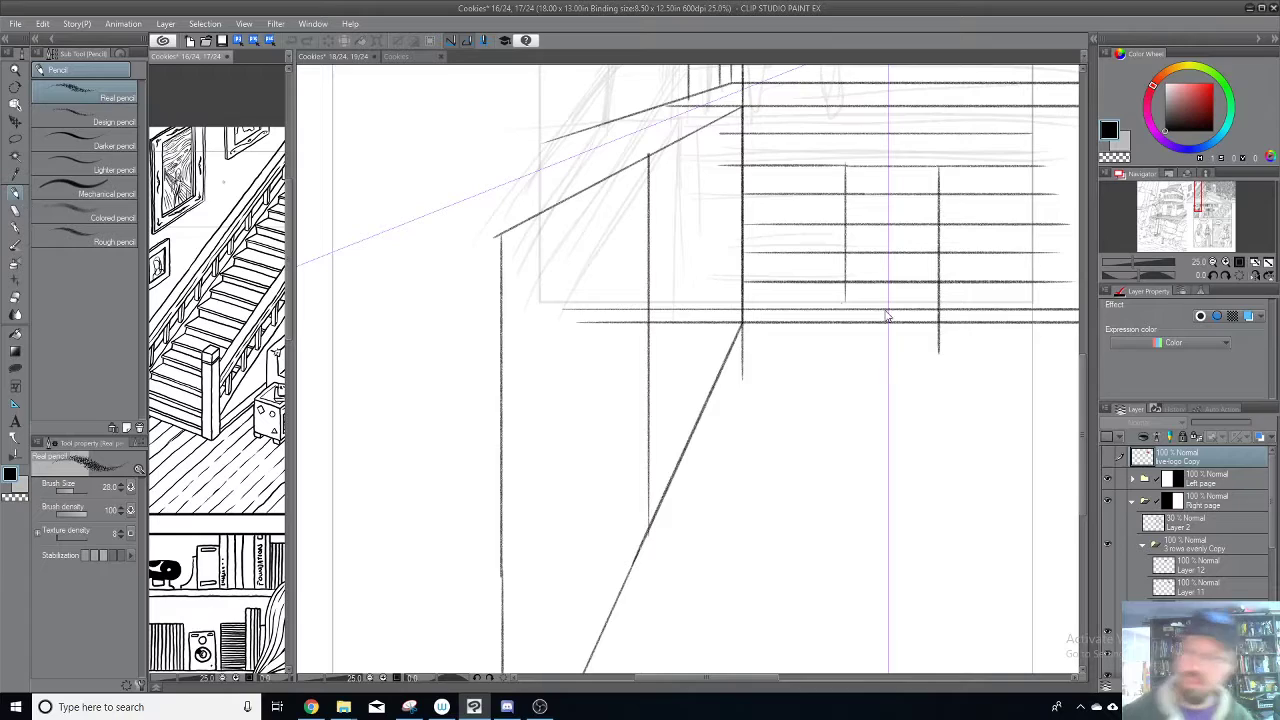
{"action": "left_click", "coordinate": [853, 435]}
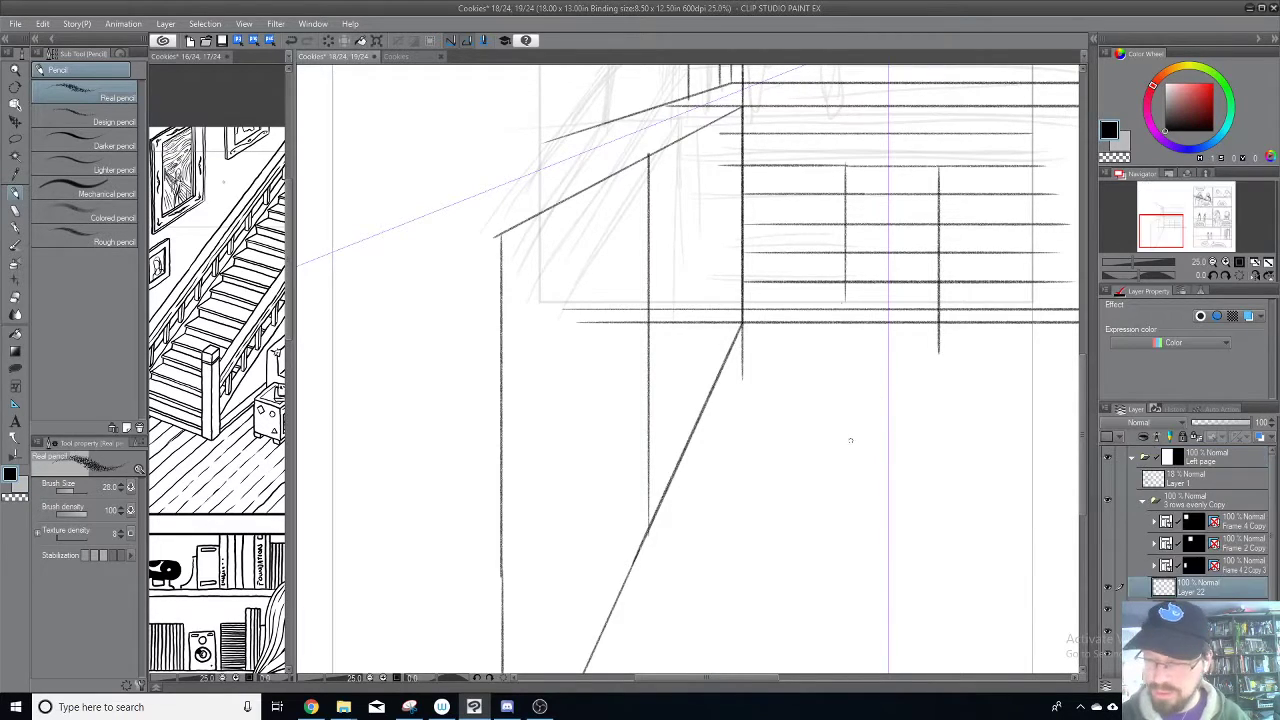
{"action": "left_click_drag", "start_coordinate": [652, 156], "coordinate": [452, 155]}
{"action": "mouse_move", "coordinate": [672, 100]}
{"action": "left_mouse_down"}
{"action": "mouse_move", "coordinate": [383, 224]}
{"action": "mouse_move", "coordinate": [498, 182]}
{"action": "mouse_move", "coordinate": [500, 630]}
{"action": "left_mouse_up"}
{"action": "left_click_drag", "start_coordinate": [650, 528], "coordinate": [452, 528]}
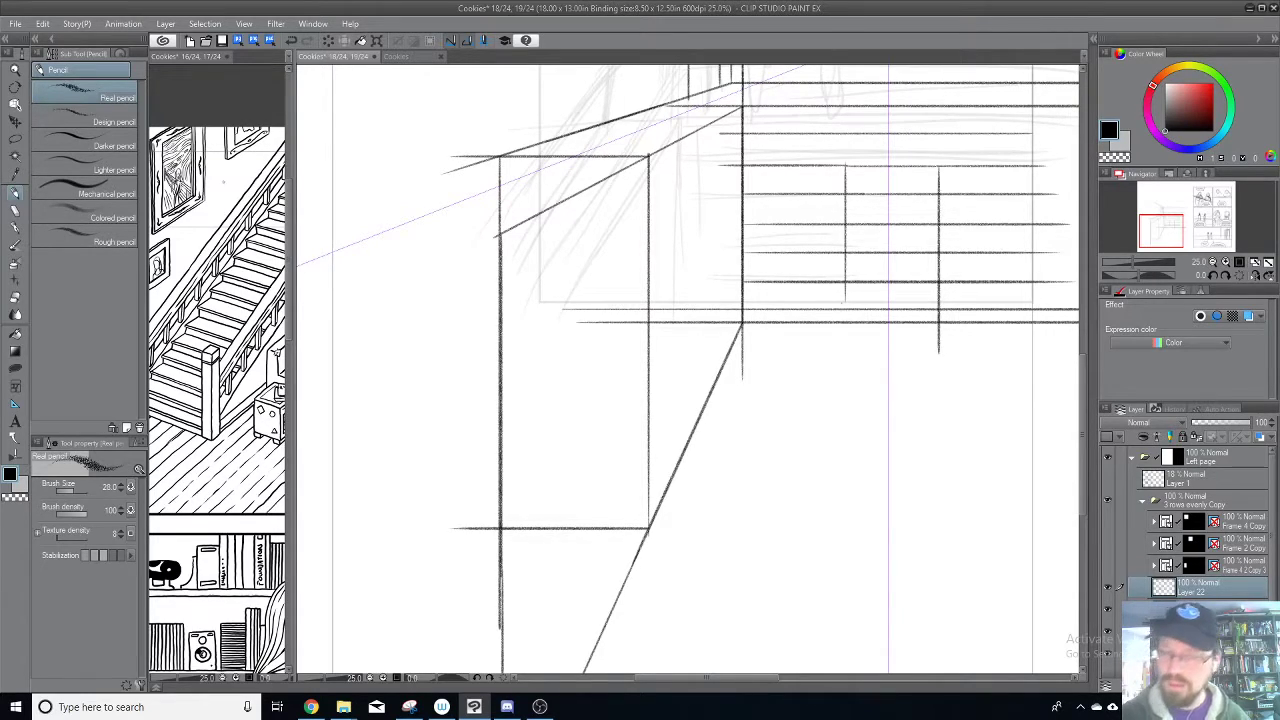
Step: Extend the back wall doorway's nearer vertical edge down to the lower floor line
{"action": "mouse_move", "coordinate": [837, 180]}
{"action": "left_mouse_down"}
{"action": "mouse_move", "coordinate": [863, 197]}
{"action": "mouse_move", "coordinate": [850, 208]}
{"action": "left_mouse_up"}
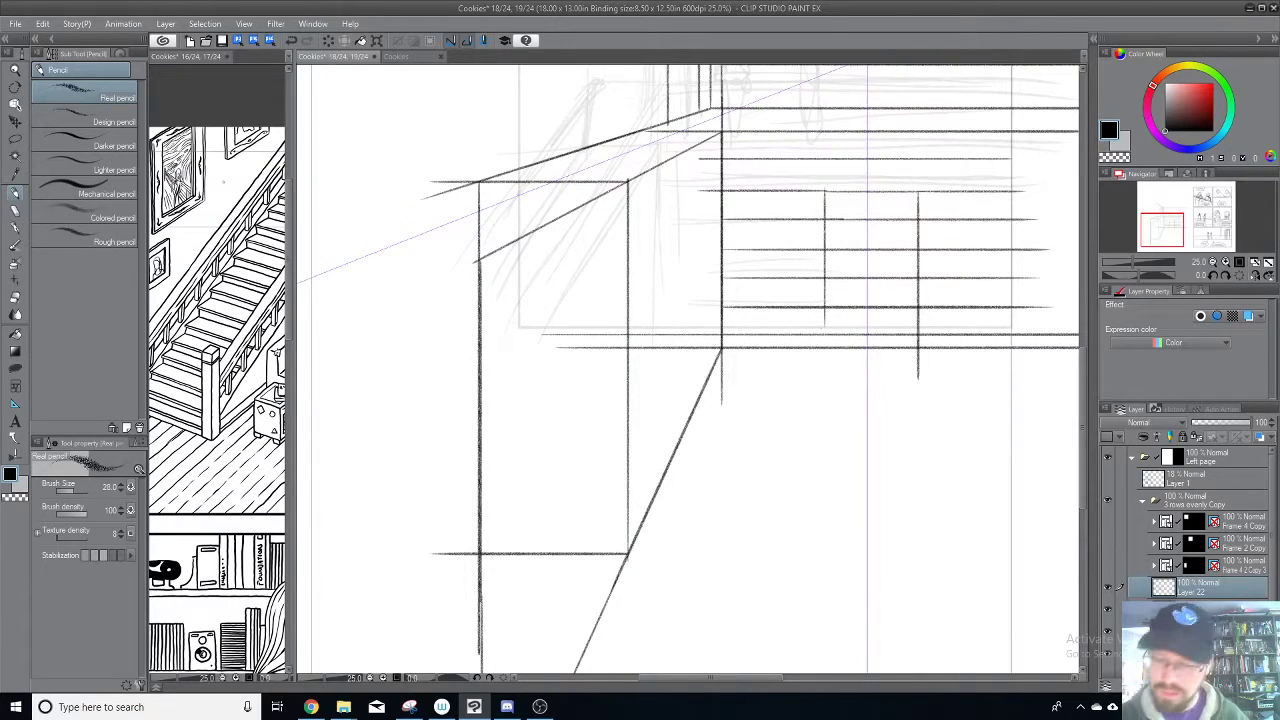
{"action": "mouse_move", "coordinate": [745, 370]}
{"action": "left_mouse_down"}
{"action": "mouse_move", "coordinate": [634, 394]}
{"action": "mouse_move", "coordinate": [635, 379]}
{"action": "left_mouse_up"}
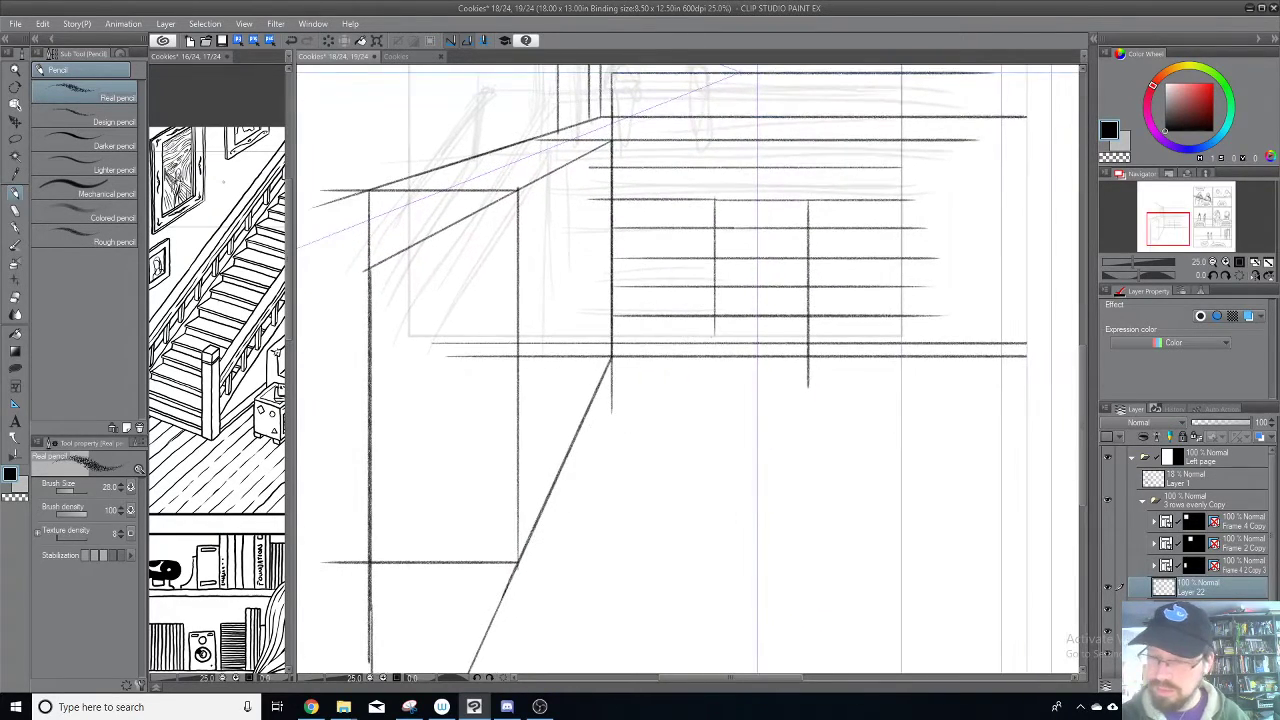
{"action": "left_click_drag", "start_coordinate": [714, 330], "coordinate": [714, 362]}
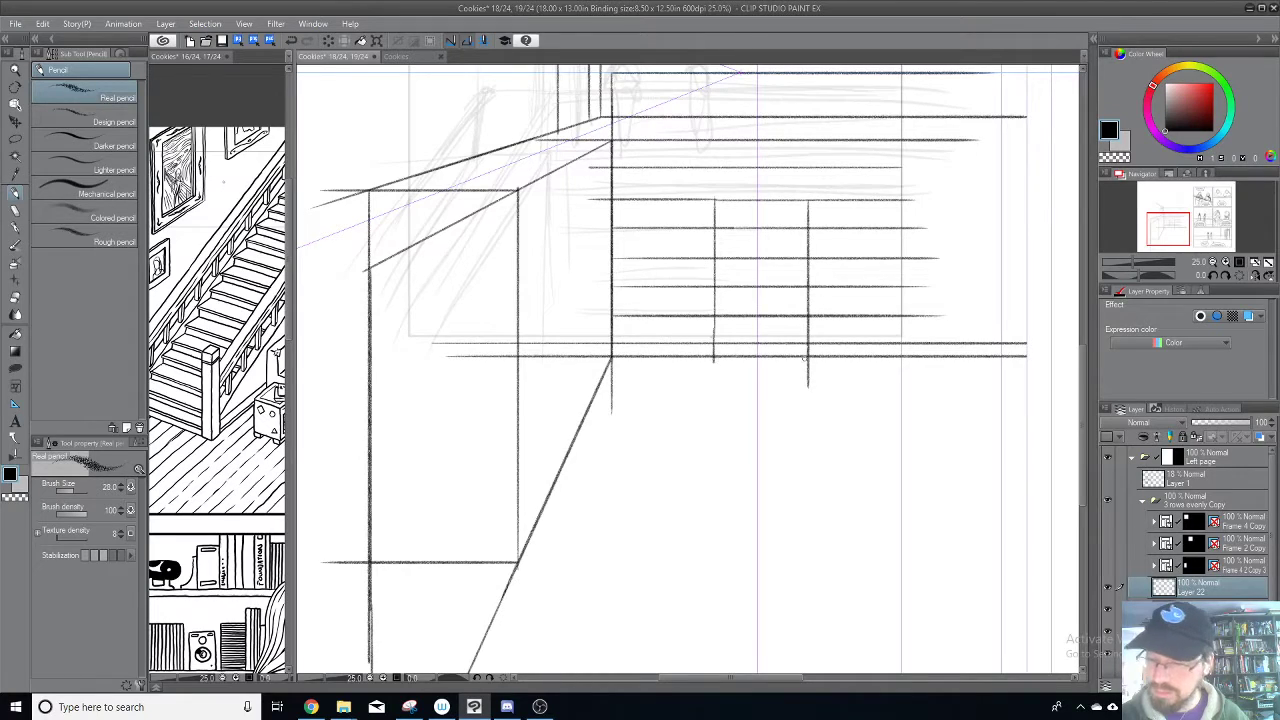
Step: Pencil two small block figures with boxy heads standing side by side on the balcony, and shift the colour wheel's hue to blue
{"action": "left_click_drag", "start_coordinate": [880, 230], "coordinate": [874, 372]}
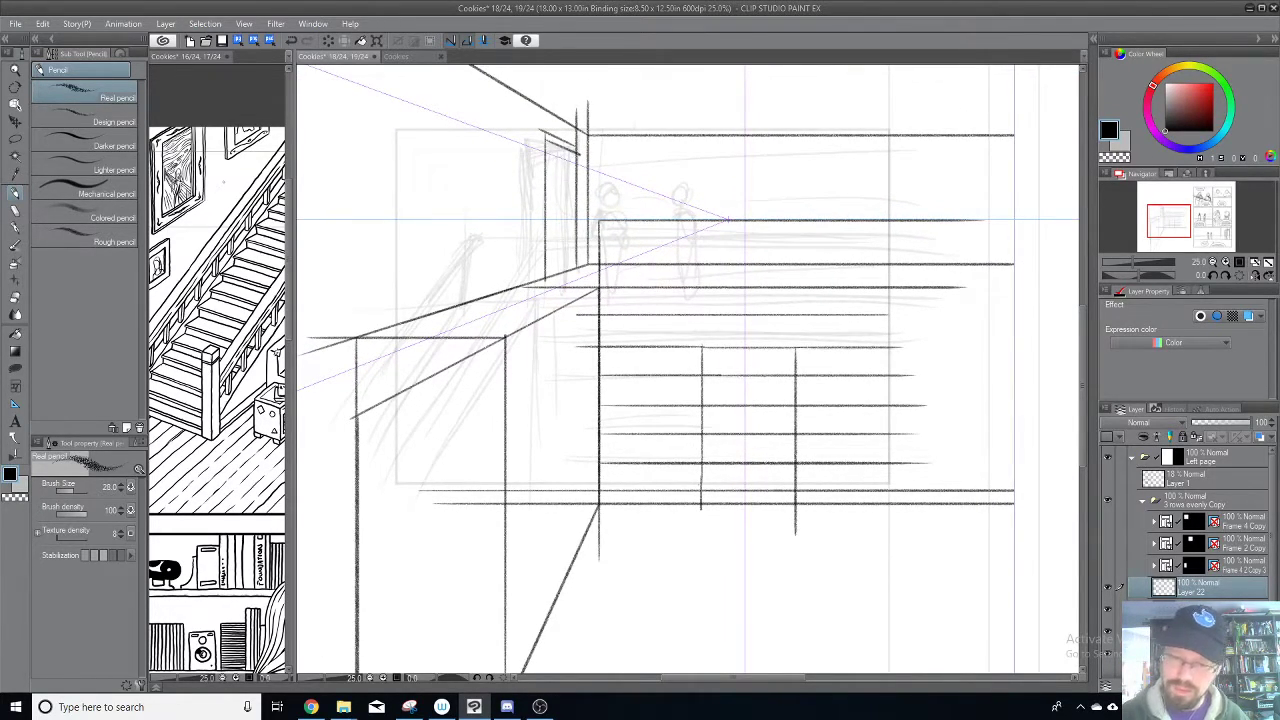
{"action": "mouse_move", "coordinate": [714, 306]}
{"action": "left_mouse_down"}
{"action": "mouse_move", "coordinate": [780, 171]}
{"action": "mouse_move", "coordinate": [637, 364]}
{"action": "left_mouse_up"}
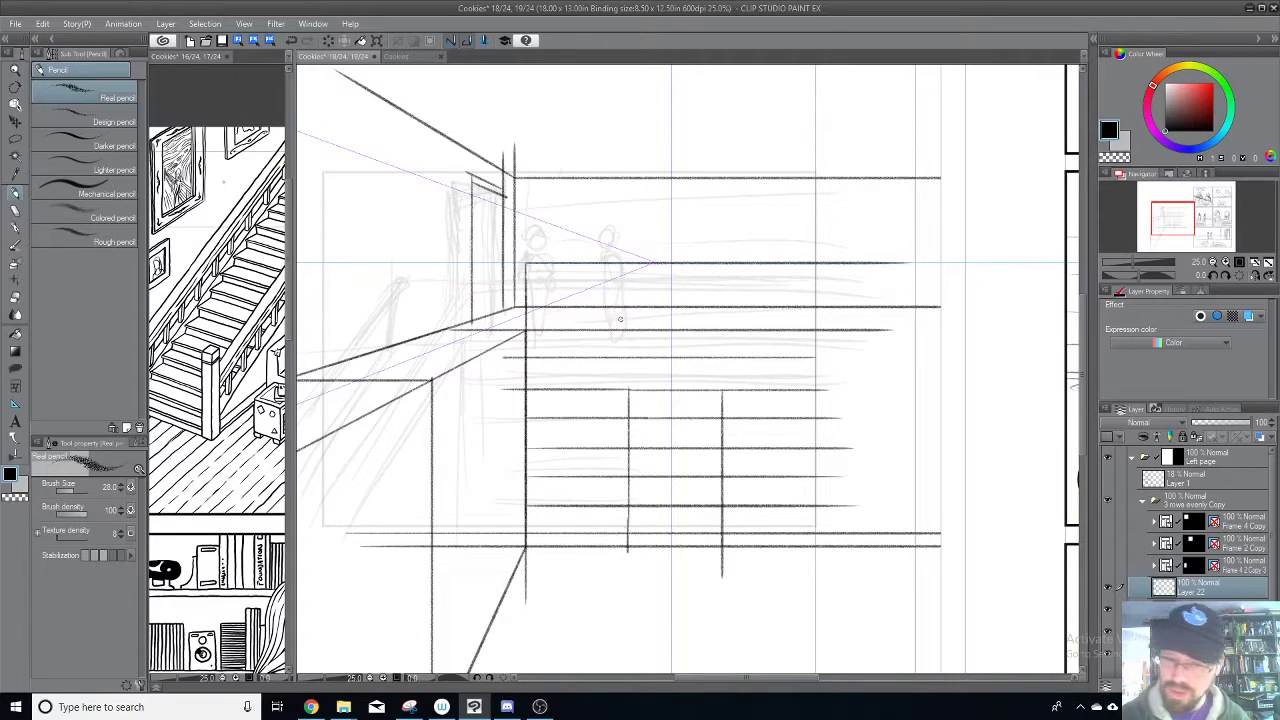
{"action": "left_click", "coordinate": [1201, 150]}
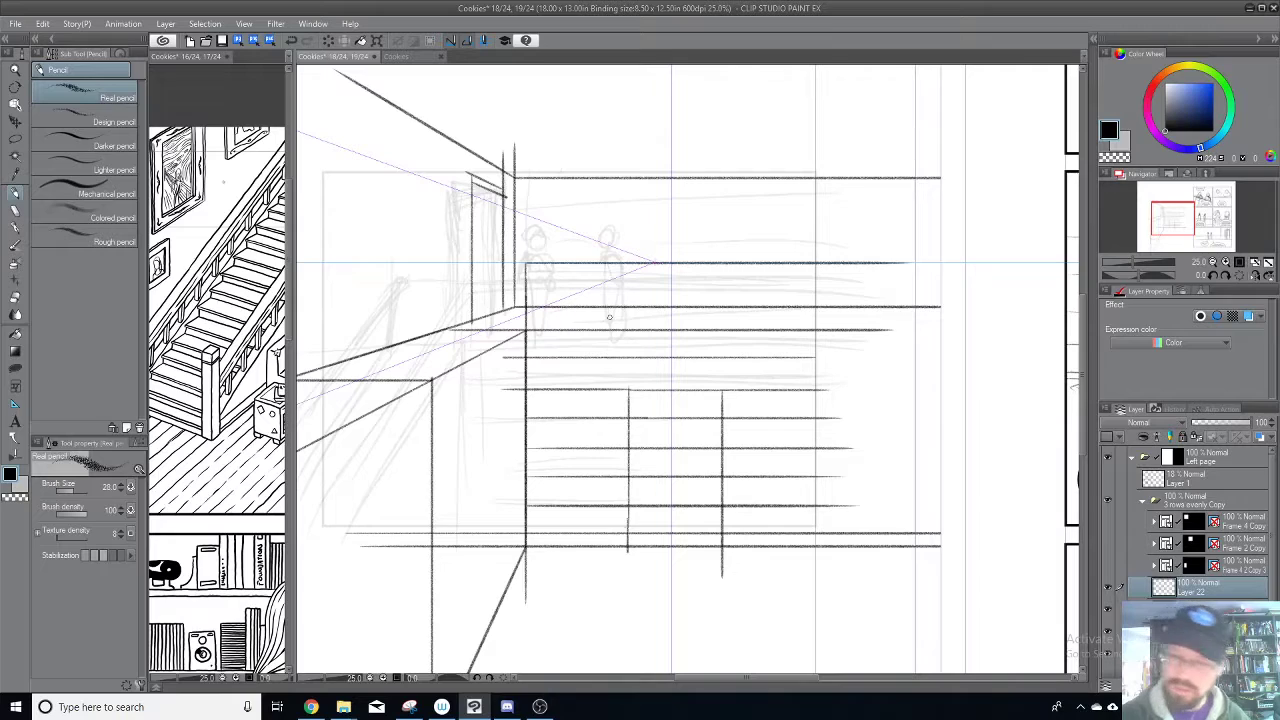
{"action": "mouse_move", "coordinate": [540, 311]}
{"action": "left_mouse_down"}
{"action": "mouse_move", "coordinate": [558, 318]}
{"action": "mouse_move", "coordinate": [540, 316]}
{"action": "mouse_move", "coordinate": [543, 224]}
{"action": "left_mouse_up"}
{"action": "mouse_move", "coordinate": [558, 316]}
{"action": "left_mouse_down"}
{"action": "mouse_move", "coordinate": [559, 226]}
{"action": "mouse_move", "coordinate": [545, 211]}
{"action": "mouse_move", "coordinate": [558, 229]}
{"action": "left_mouse_up"}
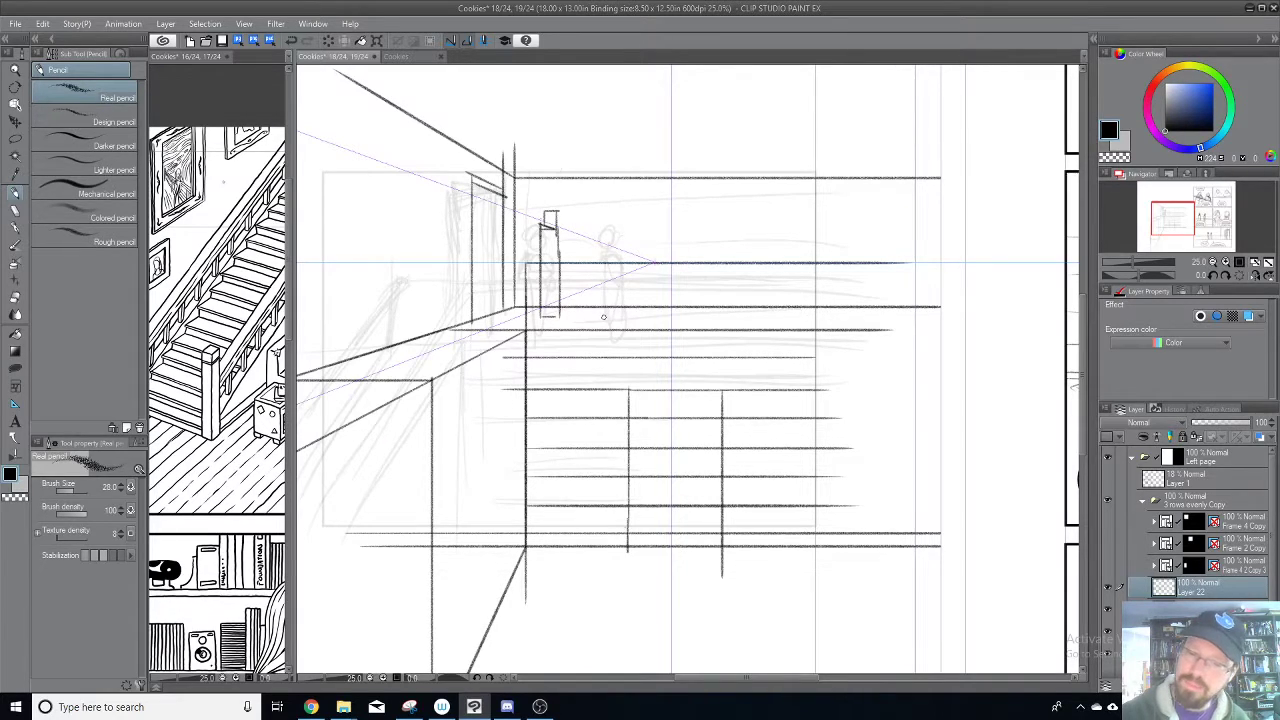
{"action": "mouse_move", "coordinate": [620, 316]}
{"action": "left_mouse_down"}
{"action": "mouse_move", "coordinate": [603, 317]}
{"action": "mouse_move", "coordinate": [605, 234]}
{"action": "mouse_move", "coordinate": [624, 229]}
{"action": "mouse_move", "coordinate": [625, 279]}
{"action": "left_mouse_up"}
{"action": "mouse_move", "coordinate": [606, 216]}
{"action": "left_mouse_down"}
{"action": "mouse_move", "coordinate": [620, 234]}
{"action": "mouse_move", "coordinate": [622, 212]}
{"action": "left_mouse_up"}
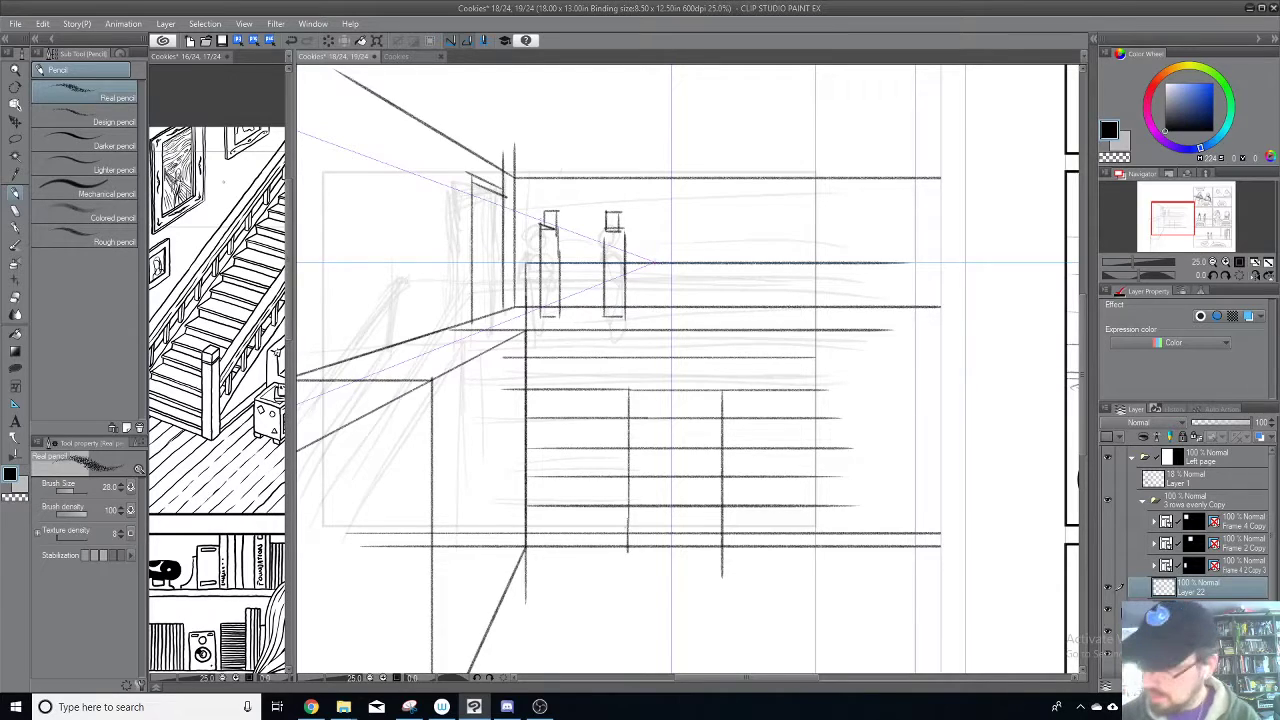
Step: Hide the rough sketch layer, lower Layer 22's opacity, and add a new layer with blue as the drawing colour
{"action": "left_click", "coordinate": [1107, 612]}
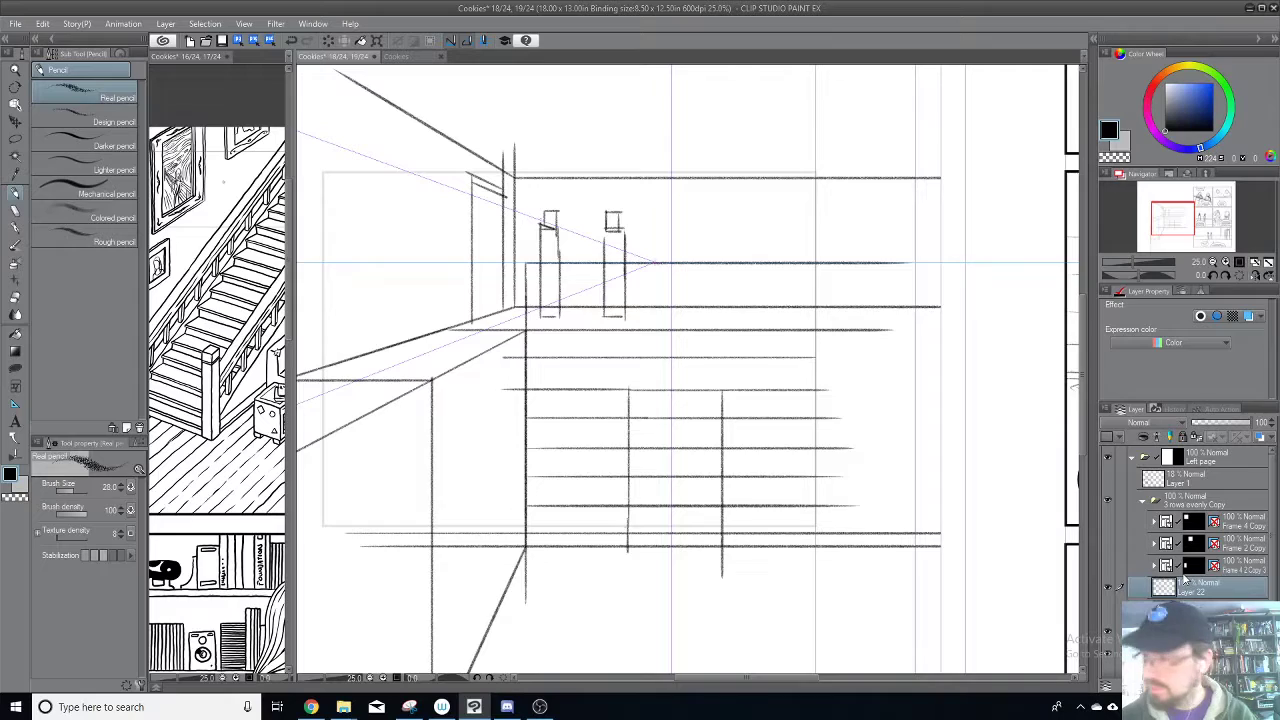
{"action": "left_click", "coordinate": [1204, 100]}
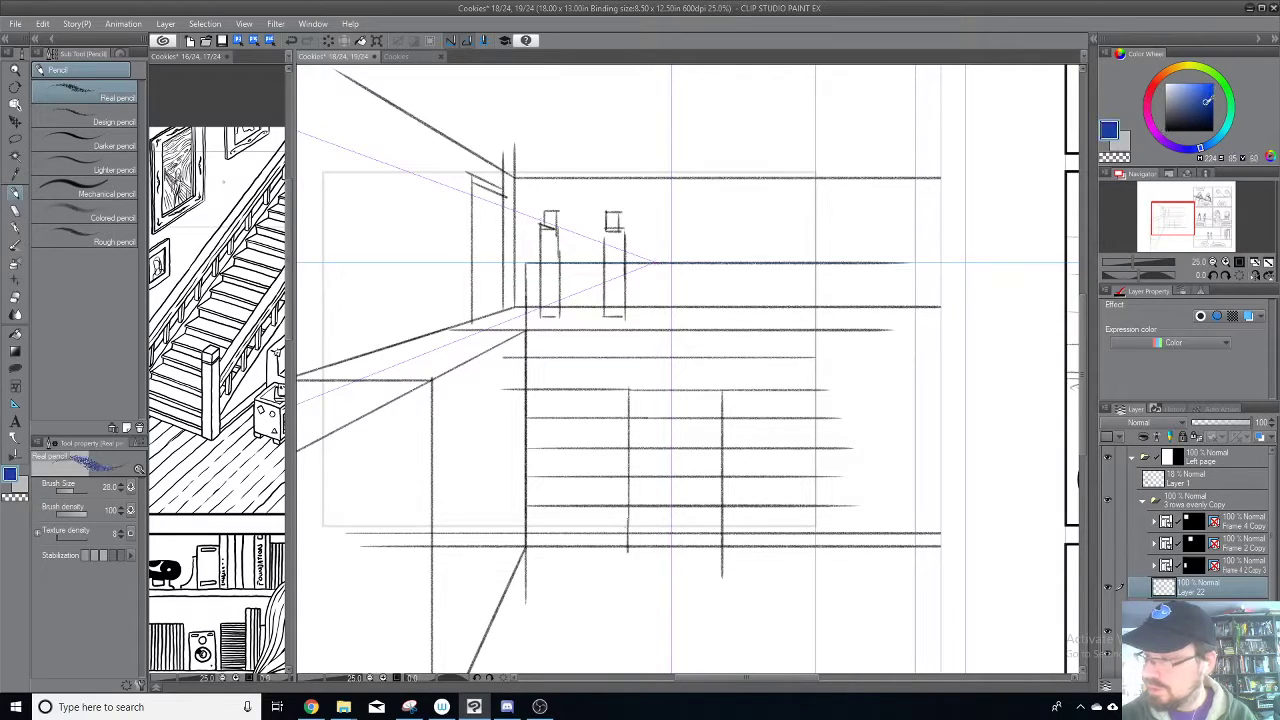
{"action": "left_click", "coordinate": [1206, 422]}
{"action": "key", "text": "ctrl+shift+n"}
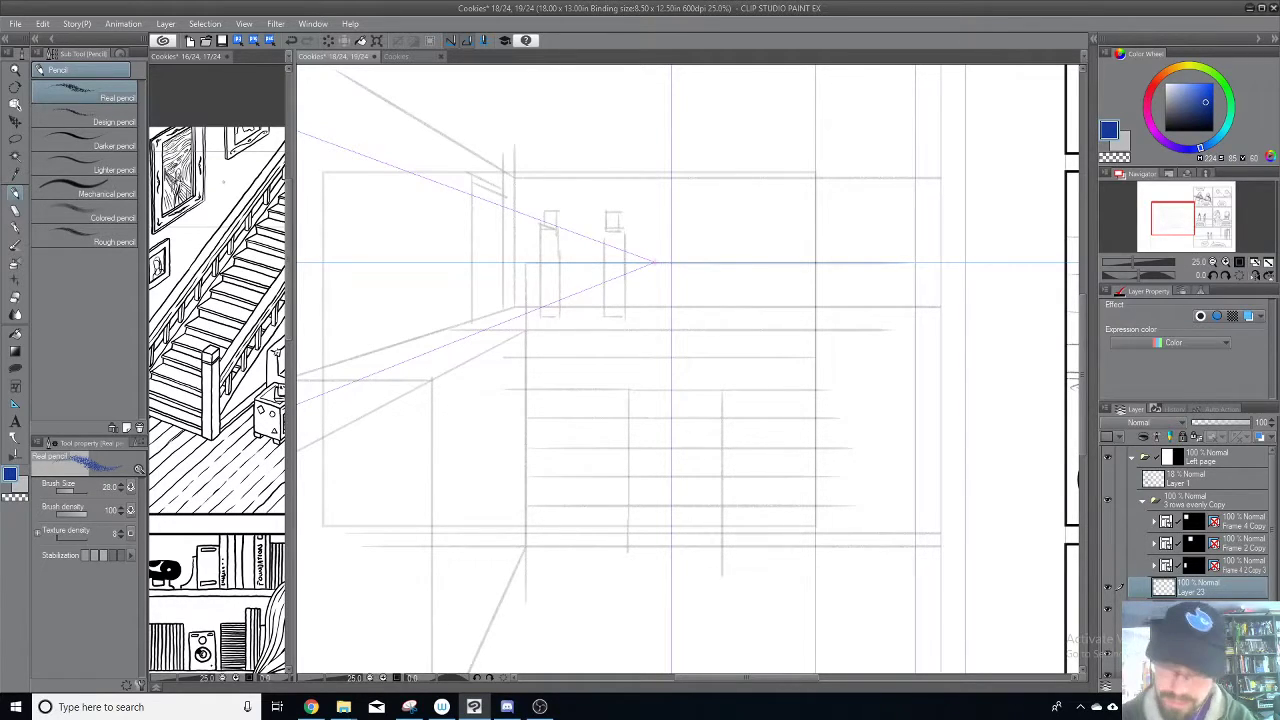
Step: Trace the lower back wall in blue: the angled floor line, corner vertical, floor line, balcony underside and central doorway
{"action": "left_click_drag", "start_coordinate": [610, 421], "coordinate": [683, 297]}
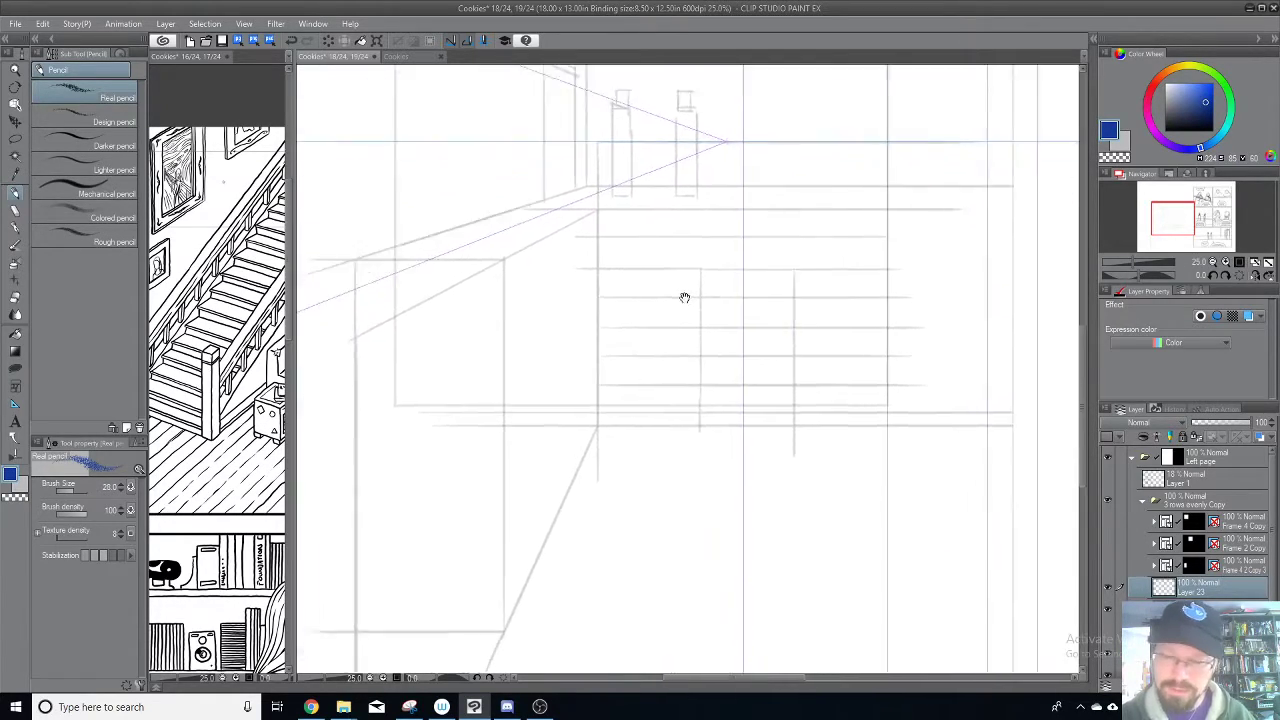
{"action": "mouse_move", "coordinate": [503, 628]}
{"action": "left_mouse_down"}
{"action": "mouse_move", "coordinate": [606, 428]}
{"action": "mouse_move", "coordinate": [598, 208]}
{"action": "mouse_move", "coordinate": [592, 262]}
{"action": "left_mouse_up"}
{"action": "left_click_drag", "start_coordinate": [547, 463], "coordinate": [962, 462]}
{"action": "mouse_move", "coordinate": [547, 246]}
{"action": "left_mouse_down"}
{"action": "mouse_move", "coordinate": [680, 265]}
{"action": "mouse_move", "coordinate": [761, 246]}
{"action": "mouse_move", "coordinate": [849, 284]}
{"action": "mouse_move", "coordinate": [981, 277]}
{"action": "left_mouse_up"}
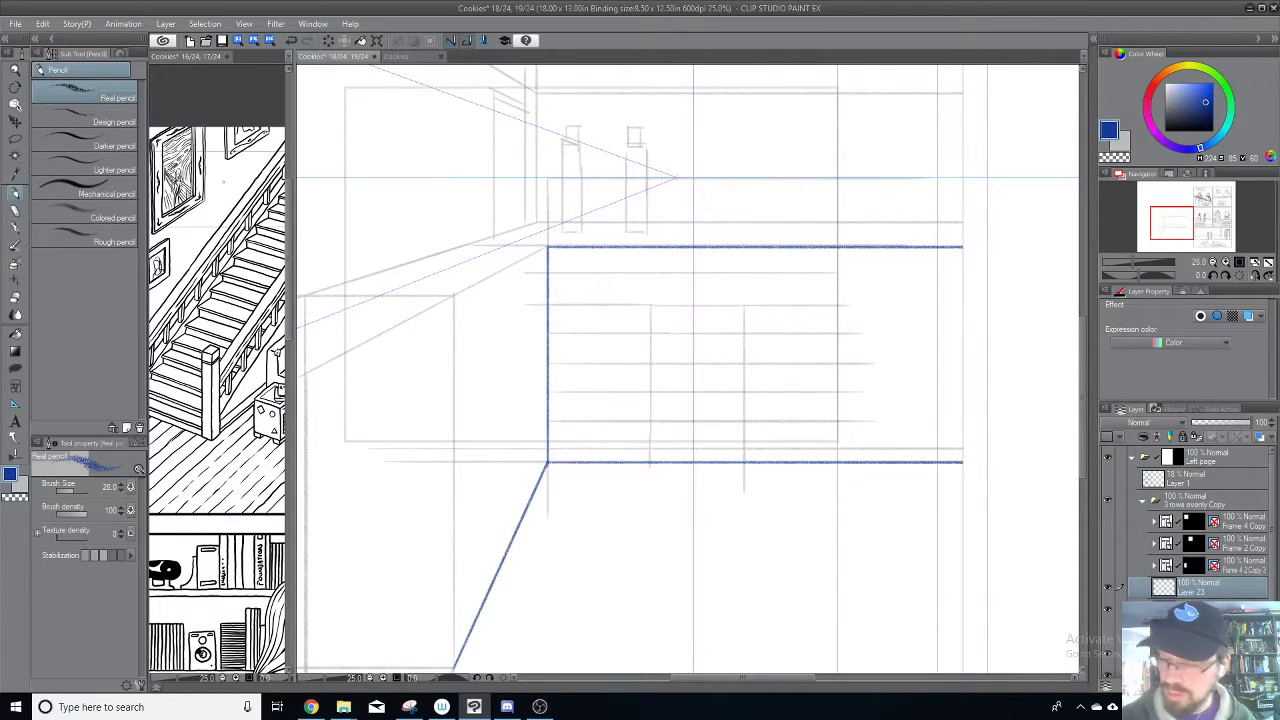
{"action": "mouse_move", "coordinate": [652, 463]}
{"action": "left_mouse_down"}
{"action": "mouse_move", "coordinate": [653, 306]}
{"action": "mouse_move", "coordinate": [742, 318]}
{"action": "mouse_move", "coordinate": [744, 305]}
{"action": "mouse_move", "coordinate": [745, 462]}
{"action": "left_mouse_up"}
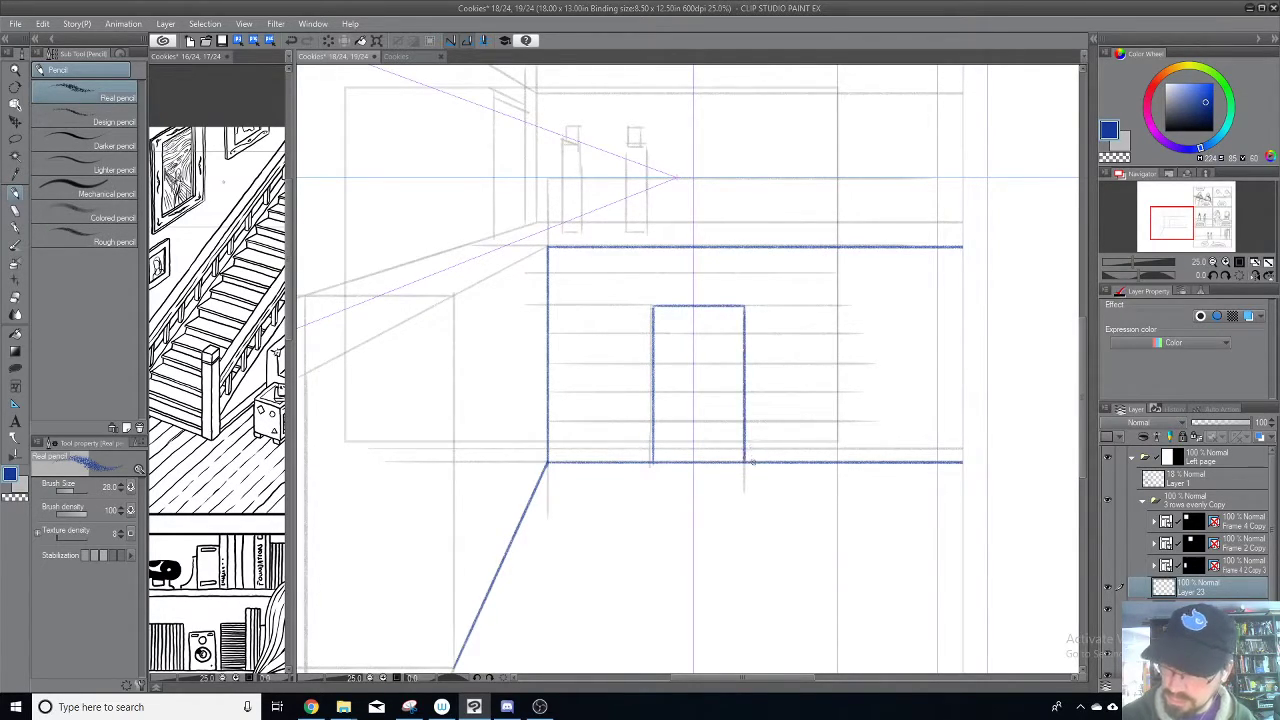
Step: Extend the balcony's lower edge past the corner in blue, and trace its upper floor line with the angled return meeting it
{"action": "left_click_drag", "start_coordinate": [743, 196], "coordinate": [776, 260]}
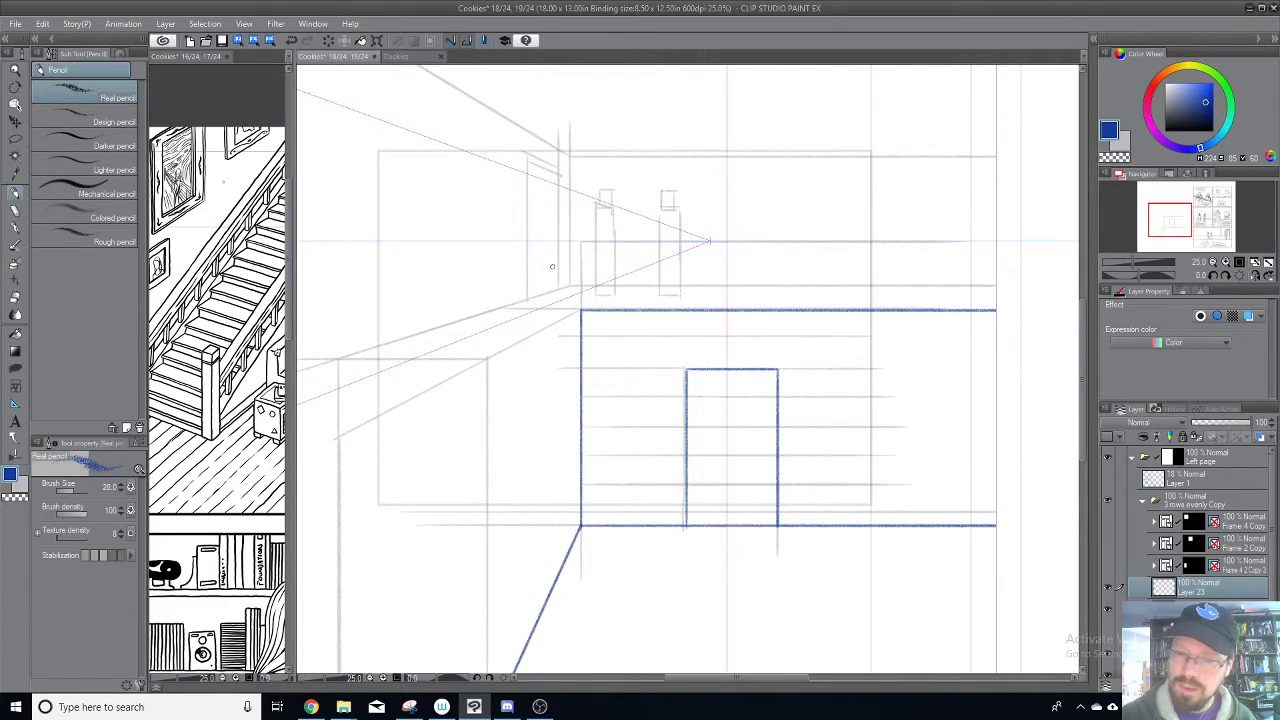
{"action": "mouse_move", "coordinate": [582, 313]}
{"action": "left_mouse_down"}
{"action": "mouse_move", "coordinate": [492, 358]}
{"action": "mouse_move", "coordinate": [496, 331]}
{"action": "left_mouse_up"}
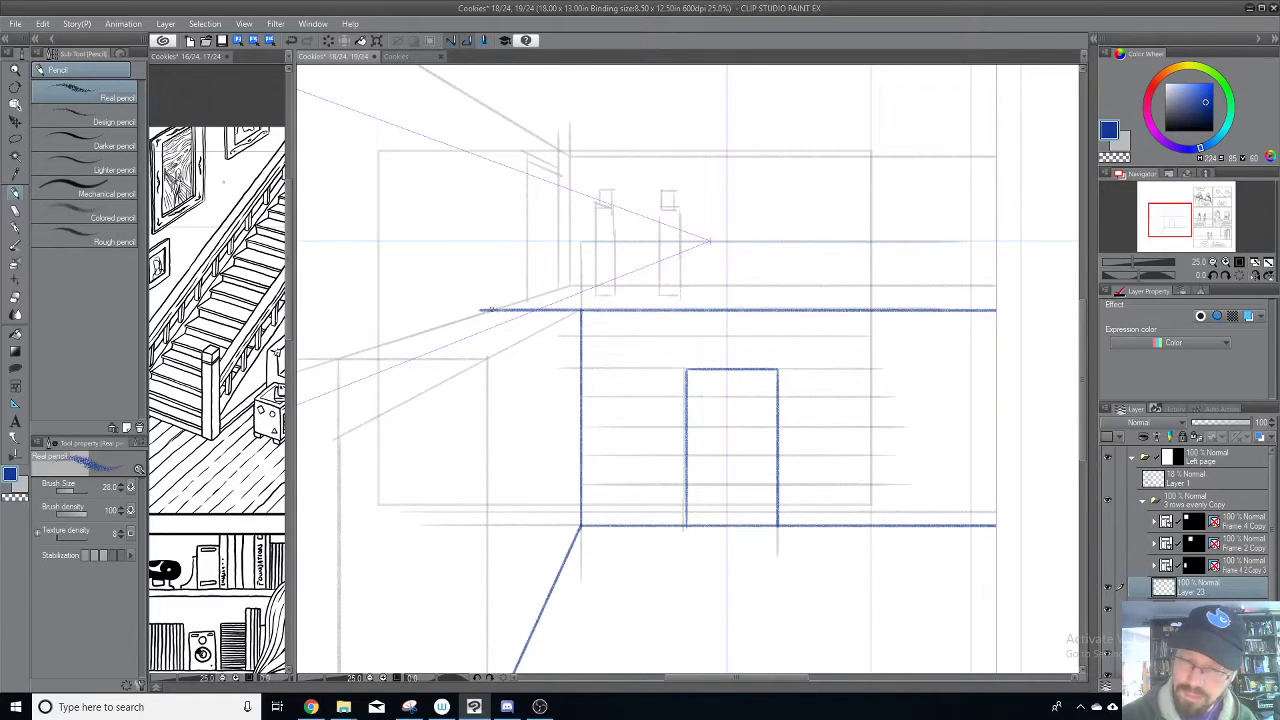
{"action": "mouse_move", "coordinate": [490, 310]}
{"action": "left_mouse_down"}
{"action": "mouse_move", "coordinate": [575, 283]}
{"action": "mouse_move", "coordinate": [1230, 378]}
{"action": "left_mouse_up"}
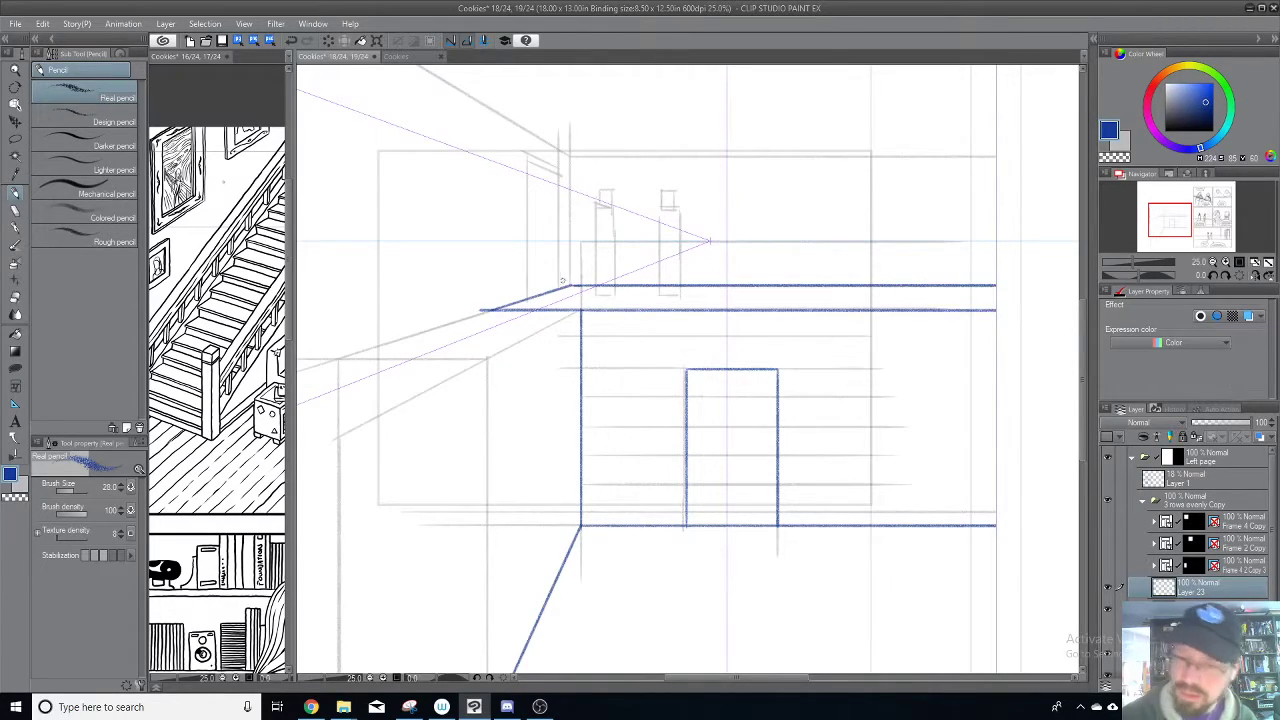
Step: Trace in blue the upstairs side-wall doorway and the ceiling lines along the side and back walls
{"action": "left_click_drag", "start_coordinate": [559, 287], "coordinate": [559, 160]}
{"action": "mouse_move", "coordinate": [536, 294]}
{"action": "left_mouse_down"}
{"action": "mouse_move", "coordinate": [537, 166]}
{"action": "mouse_move", "coordinate": [415, 66]}
{"action": "left_mouse_up"}
{"action": "left_click_drag", "start_coordinate": [572, 155], "coordinate": [996, 155]}
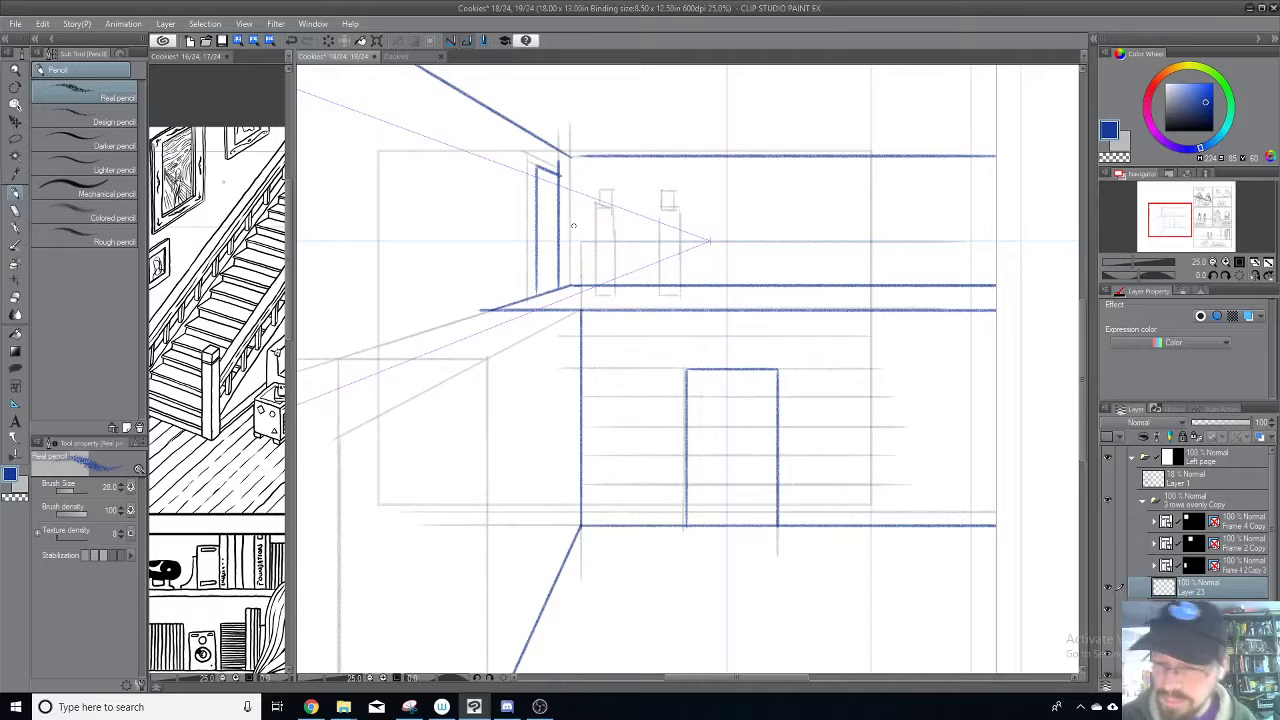
Step: Trace the staircase outline in blue: two slanted sides descending from the balcony edge and the horizontal line joining them at floor level
{"action": "left_click_drag", "start_coordinate": [666, 402], "coordinate": [749, 208]}
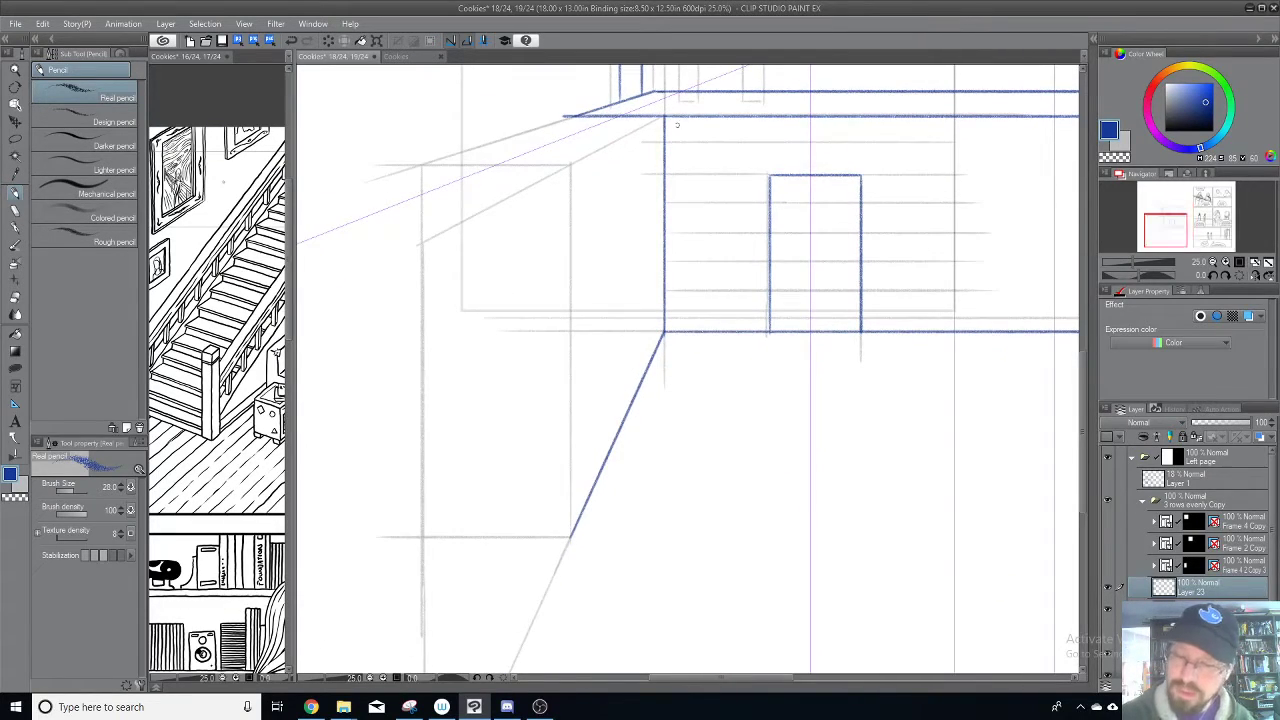
{"action": "left_click_drag", "start_coordinate": [665, 117], "coordinate": [571, 538]}
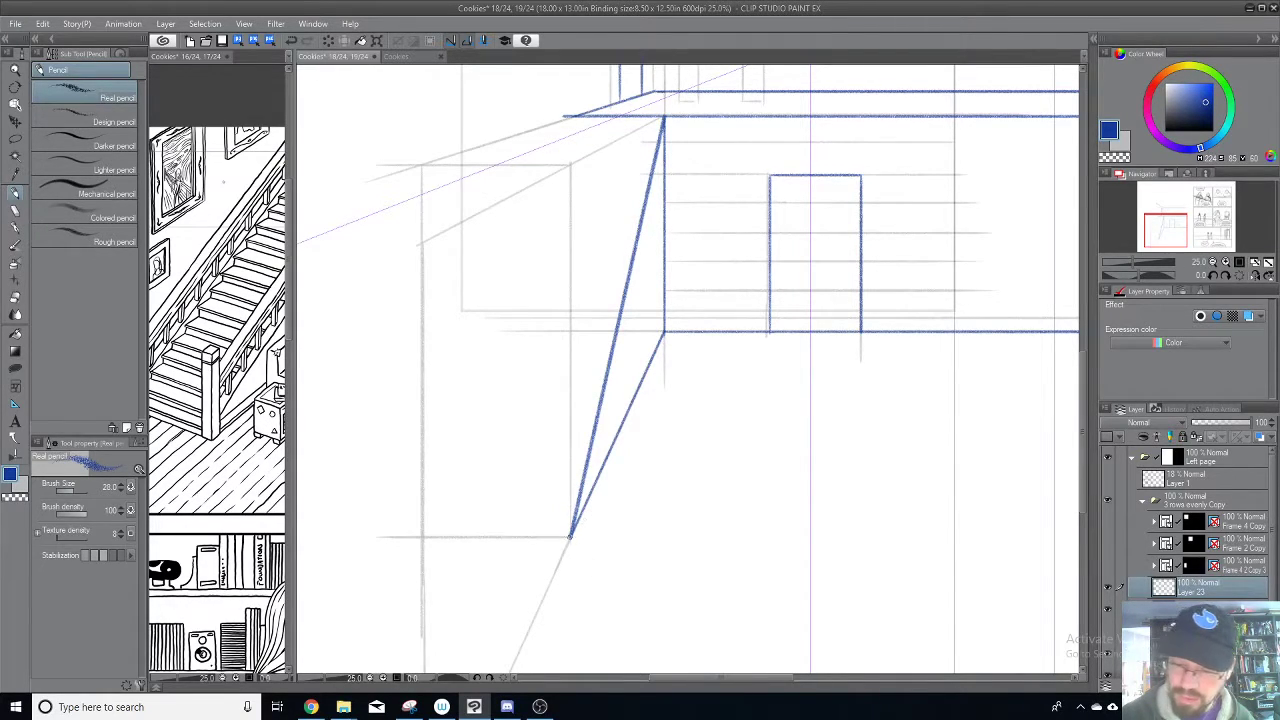
{"action": "left_click_drag", "start_coordinate": [571, 537], "coordinate": [421, 538]}
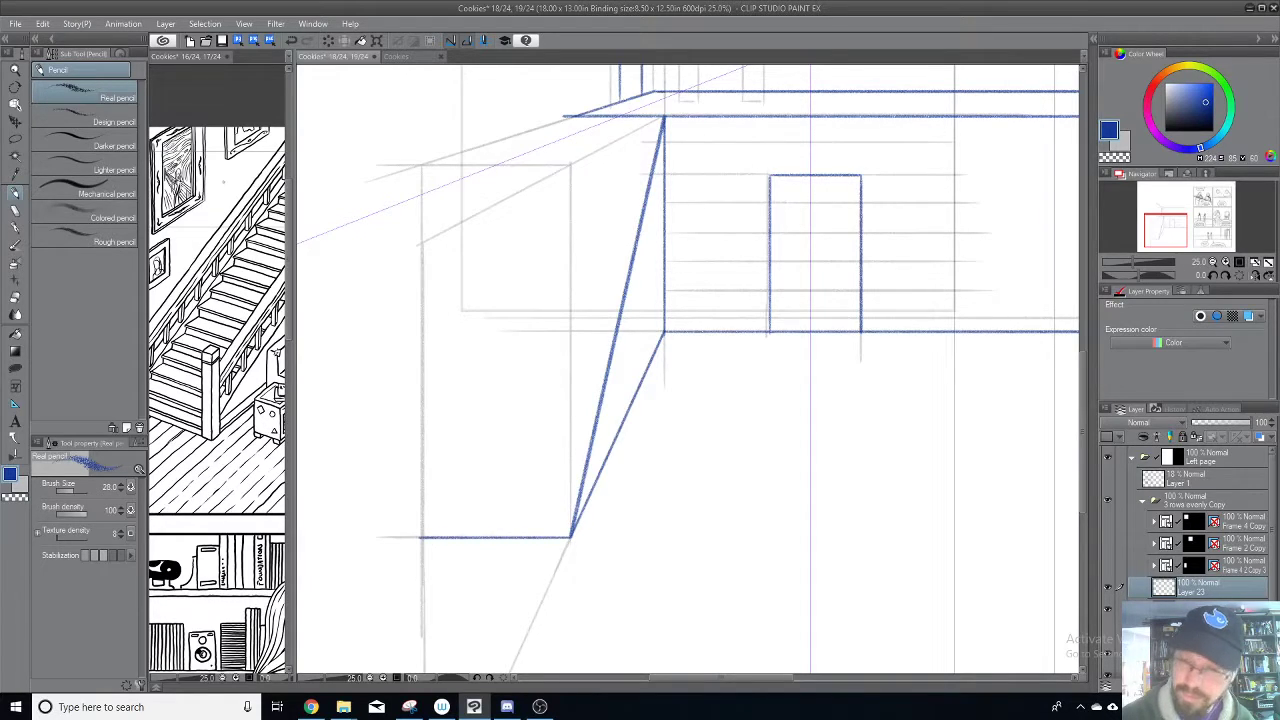
{"action": "left_click_drag", "start_coordinate": [566, 120], "coordinate": [422, 536]}
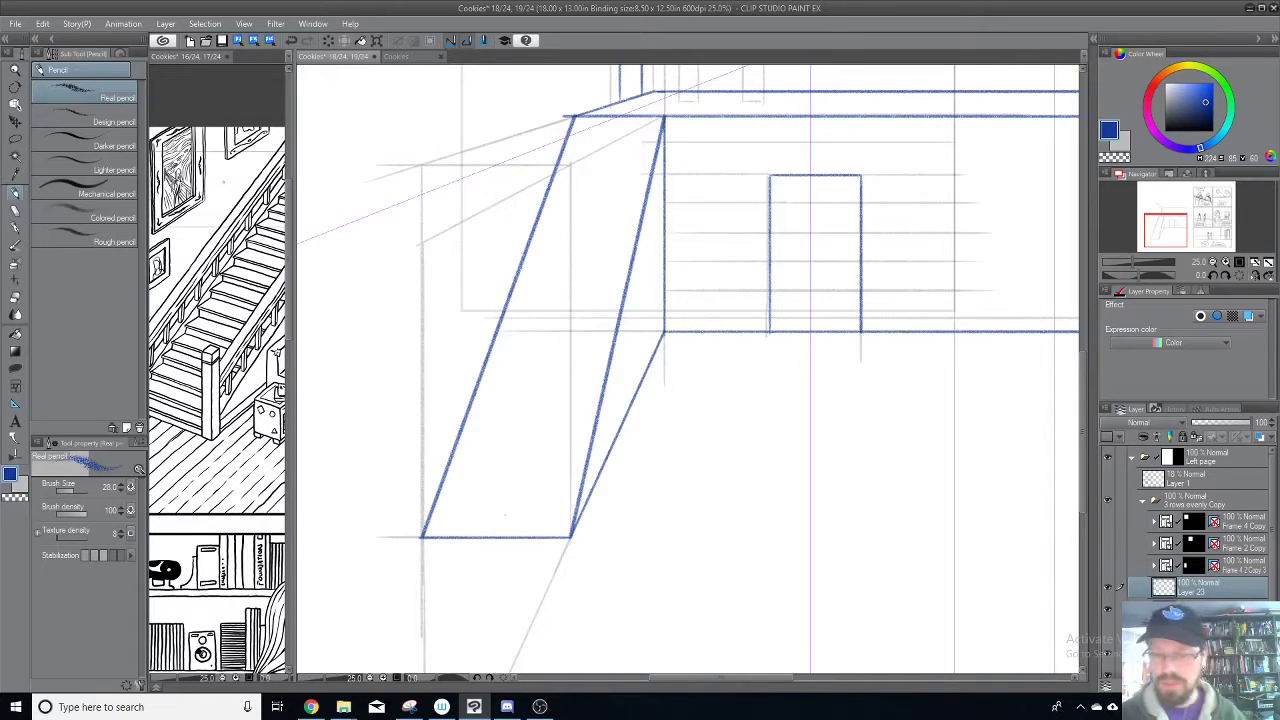
{"action": "mouse_move", "coordinate": [442, 608]}
{"action": "left_mouse_down"}
{"action": "mouse_move", "coordinate": [669, 523]}
{"action": "mouse_move", "coordinate": [569, 607]}
{"action": "left_mouse_up"}
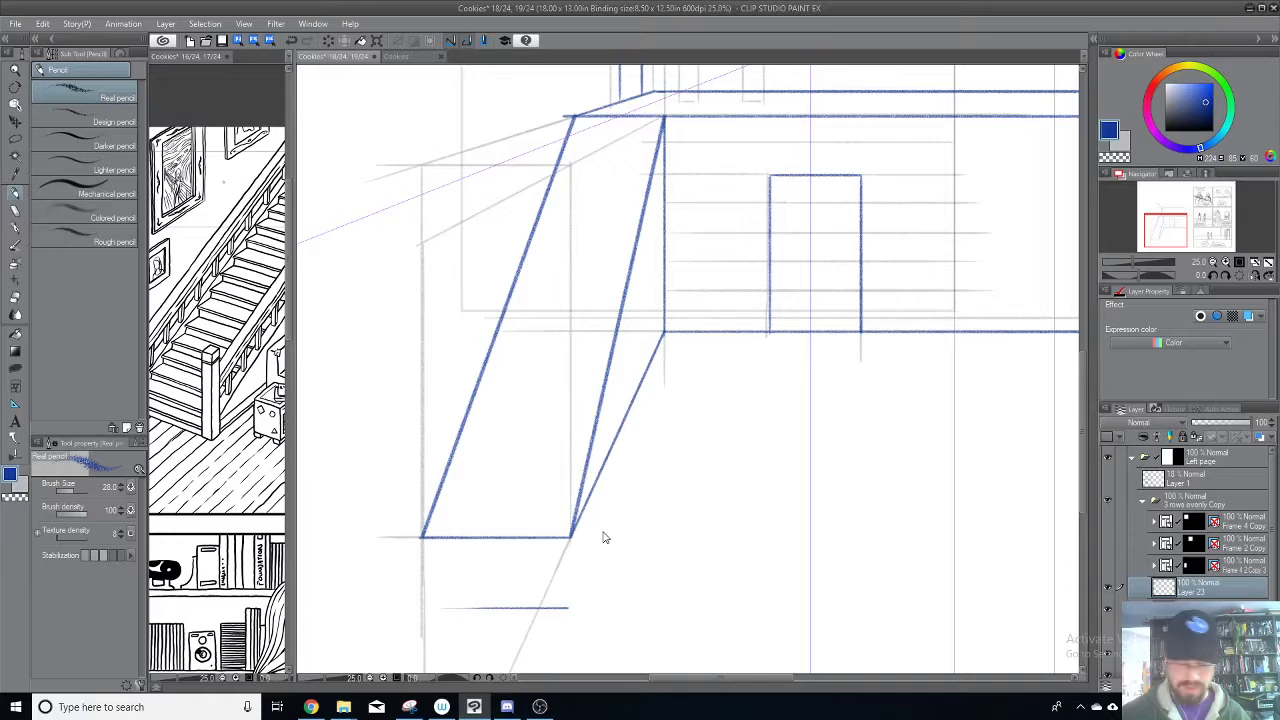
{"action": "key", "text": "ctrl+z"}
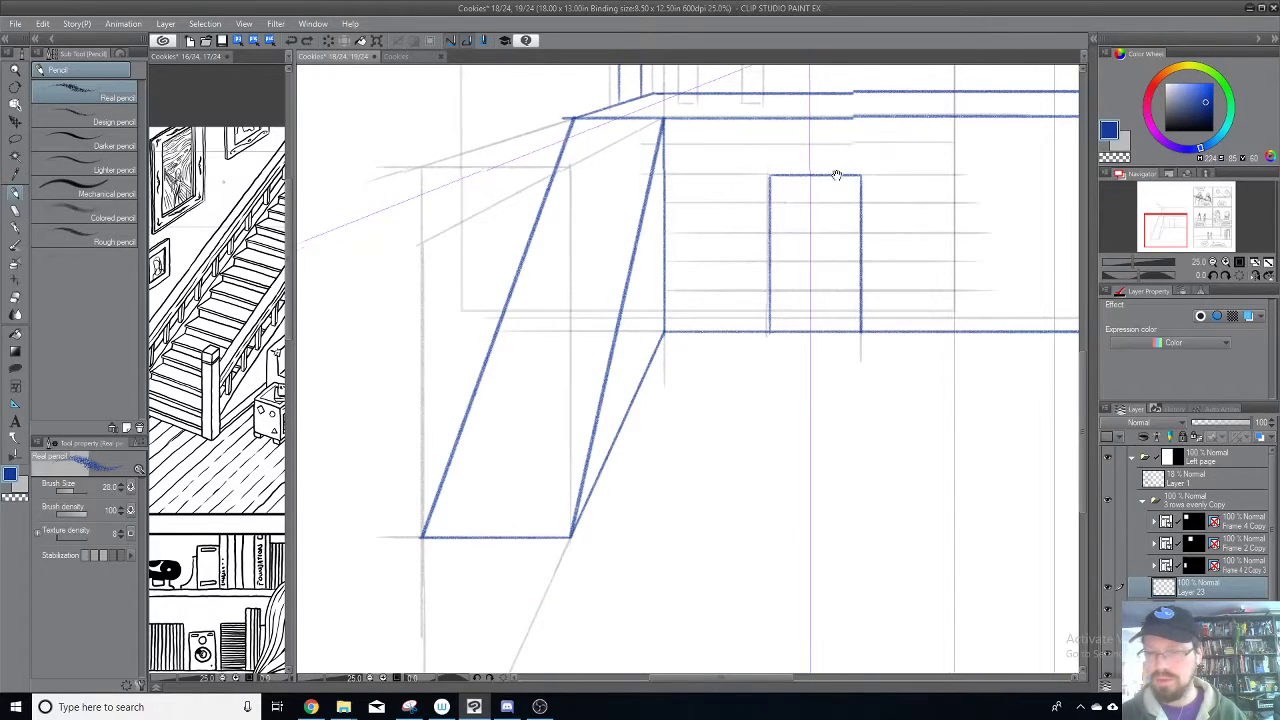
Step: Draw the balcony's double top rail in blue, with narrow posts at both sides of the stair opening and a line joining their tops
{"action": "left_click_drag", "start_coordinate": [837, 171], "coordinate": [783, 317]}
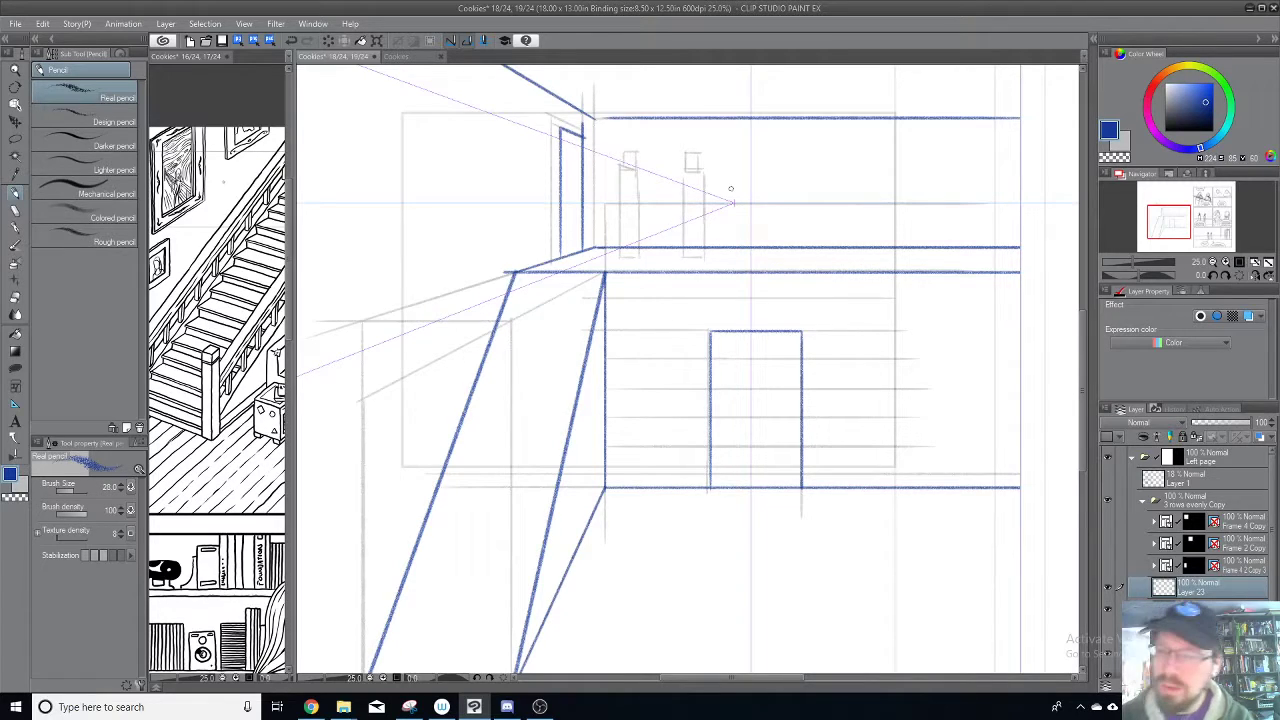
{"action": "mouse_move", "coordinate": [612, 204]}
{"action": "left_mouse_down"}
{"action": "mouse_move", "coordinate": [997, 254]}
{"action": "mouse_move", "coordinate": [605, 203]}
{"action": "mouse_move", "coordinate": [967, 205]}
{"action": "mouse_move", "coordinate": [1062, 249]}
{"action": "left_mouse_up"}
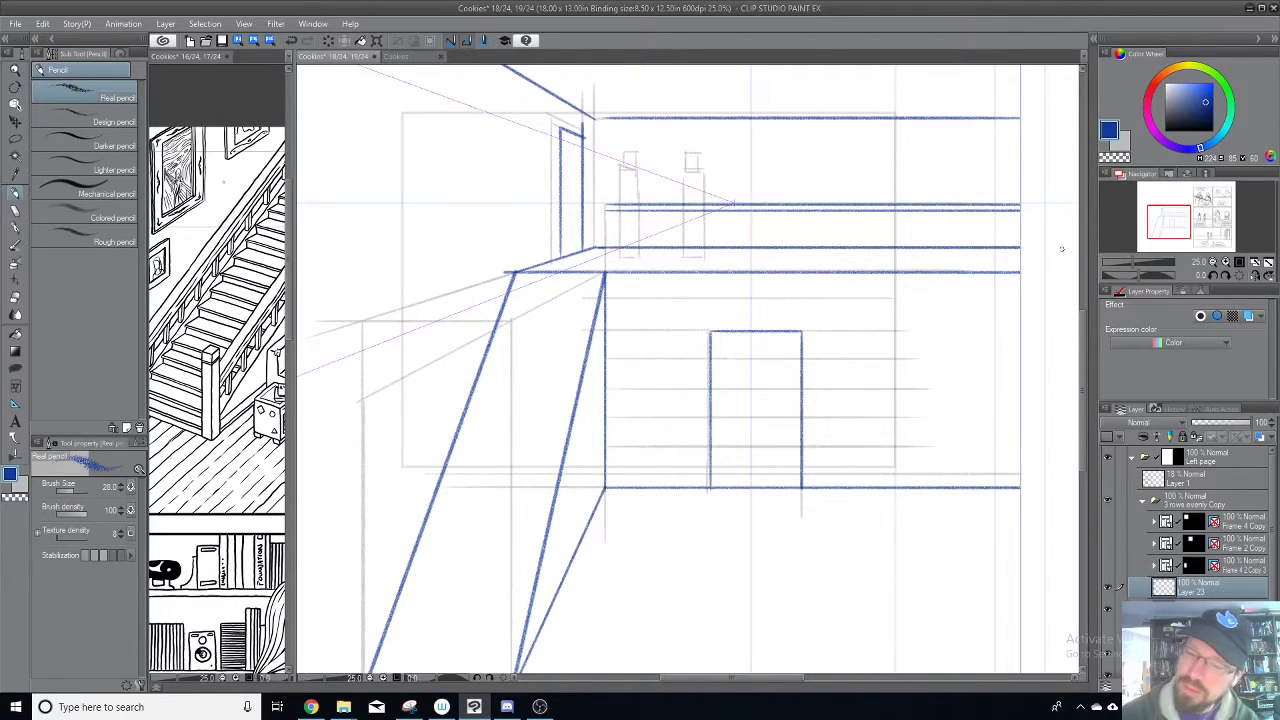
{"action": "mouse_move", "coordinate": [604, 205]}
{"action": "left_mouse_down"}
{"action": "mouse_move", "coordinate": [600, 272]}
{"action": "mouse_move", "coordinate": [600, 207]}
{"action": "left_mouse_up"}
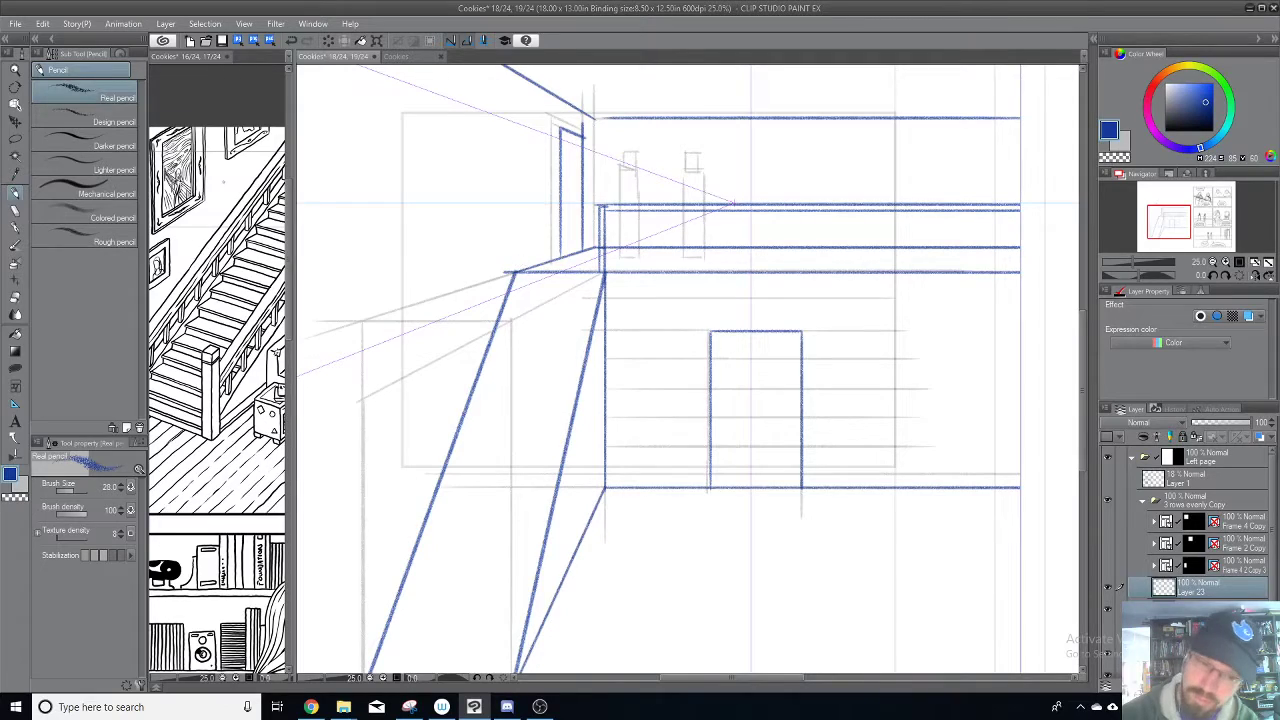
{"action": "left_click_drag", "start_coordinate": [519, 275], "coordinate": [514, 216]}
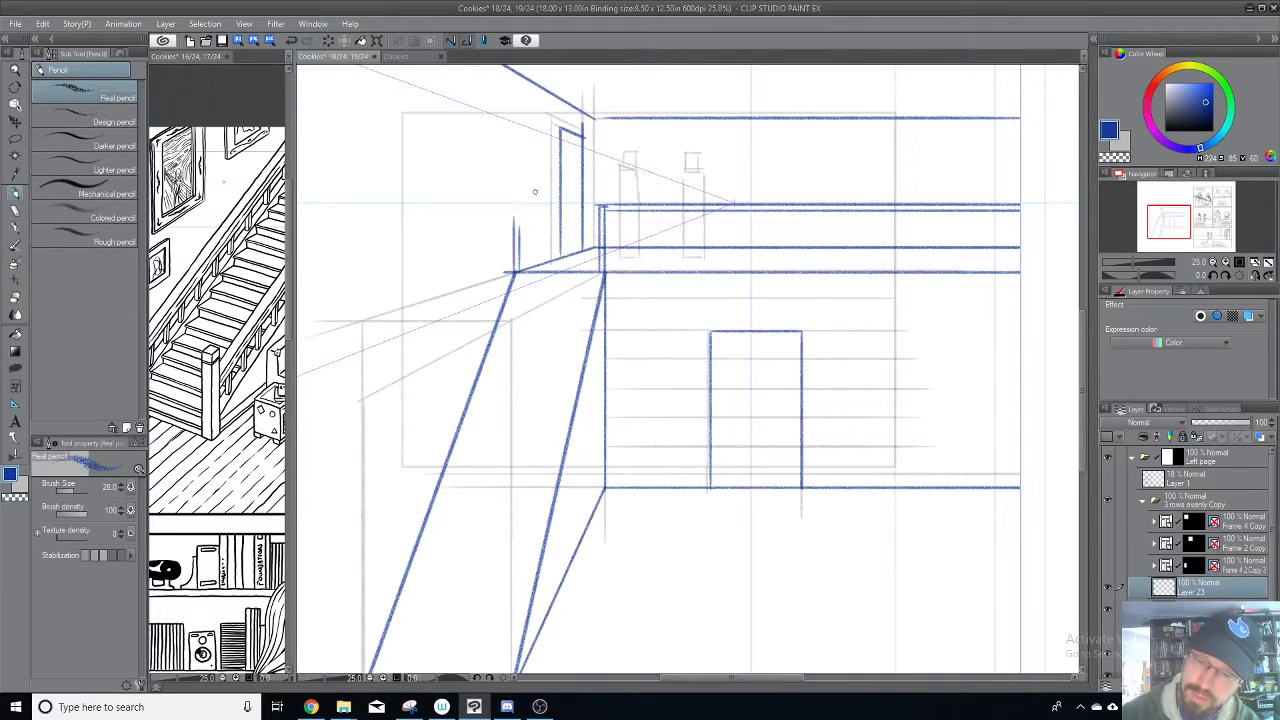
{"action": "mouse_move", "coordinate": [596, 207]}
{"action": "left_mouse_down"}
{"action": "mouse_move", "coordinate": [523, 203]}
{"action": "mouse_move", "coordinate": [520, 239]}
{"action": "mouse_move", "coordinate": [523, 206]}
{"action": "left_mouse_up"}
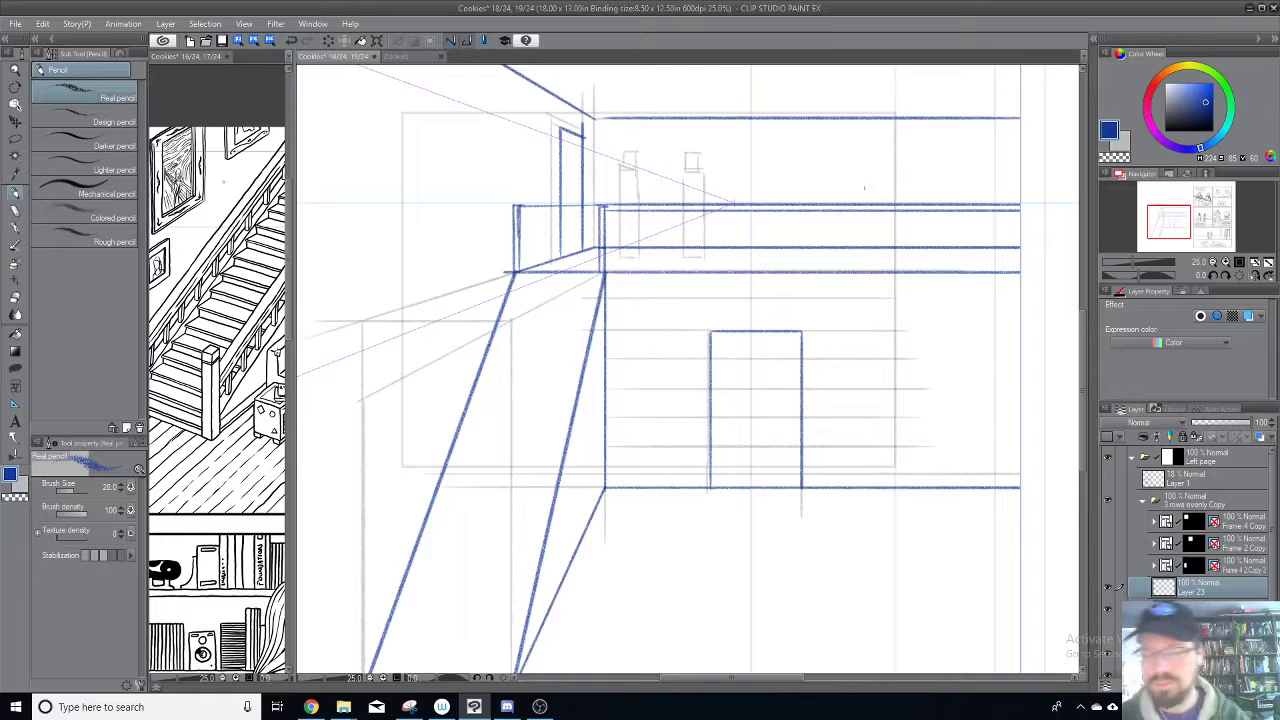
Step: Draw narrow blue posts at both corners of the staircase foot and join their tops with a horizontal line
{"action": "mouse_move", "coordinate": [774, 366]}
{"action": "left_mouse_down"}
{"action": "mouse_move", "coordinate": [793, 283]}
{"action": "mouse_move", "coordinate": [827, 229]}
{"action": "left_mouse_up"}
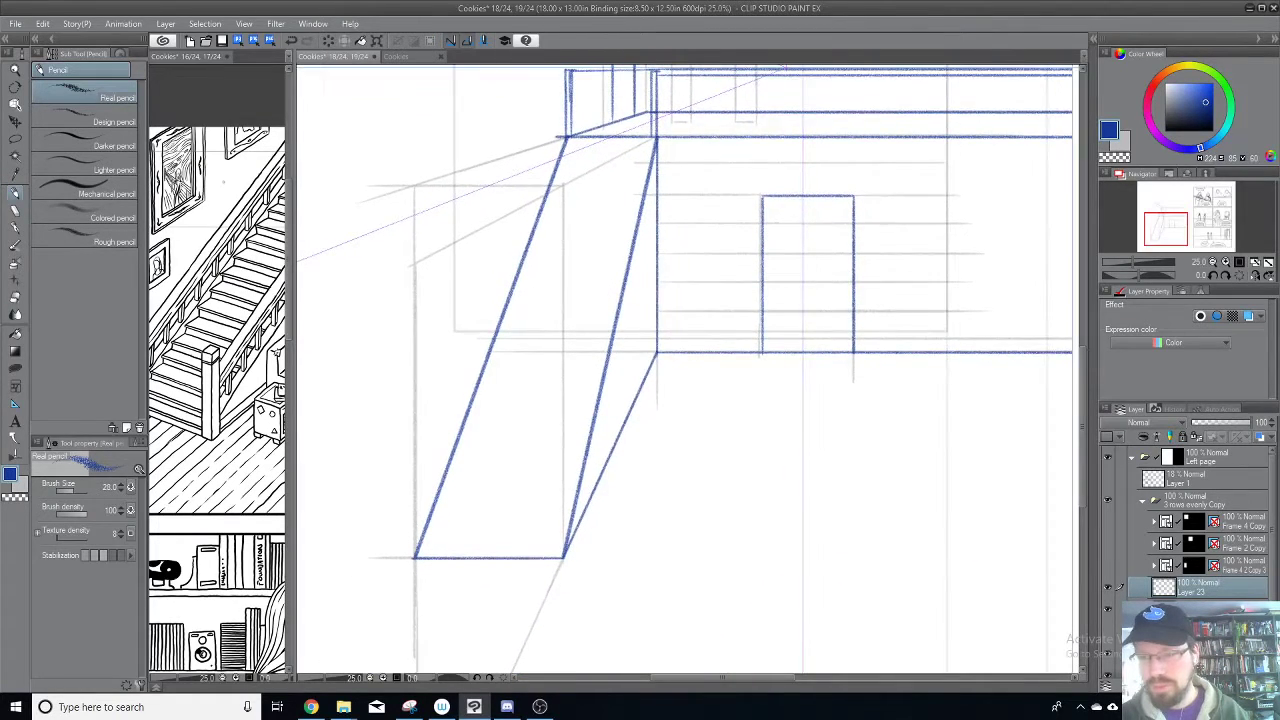
{"action": "left_click_drag", "start_coordinate": [563, 556], "coordinate": [561, 463]}
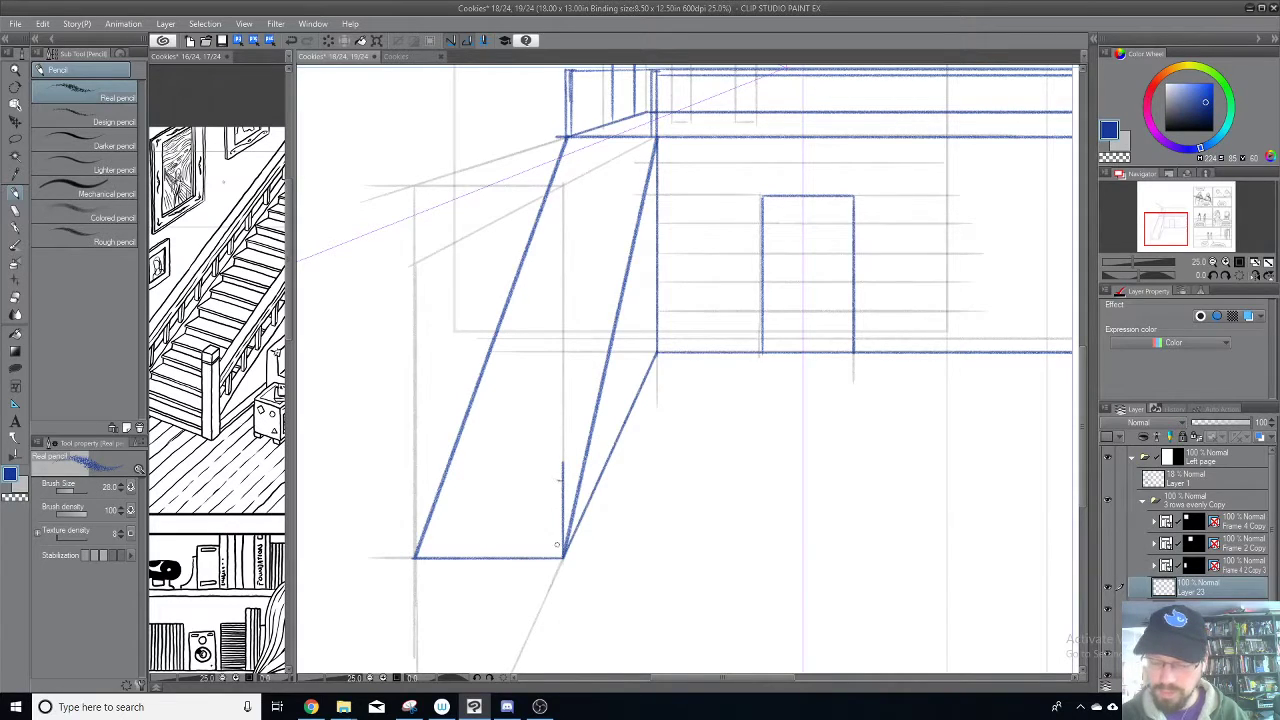
{"action": "left_click_drag", "start_coordinate": [557, 557], "coordinate": [556, 481]}
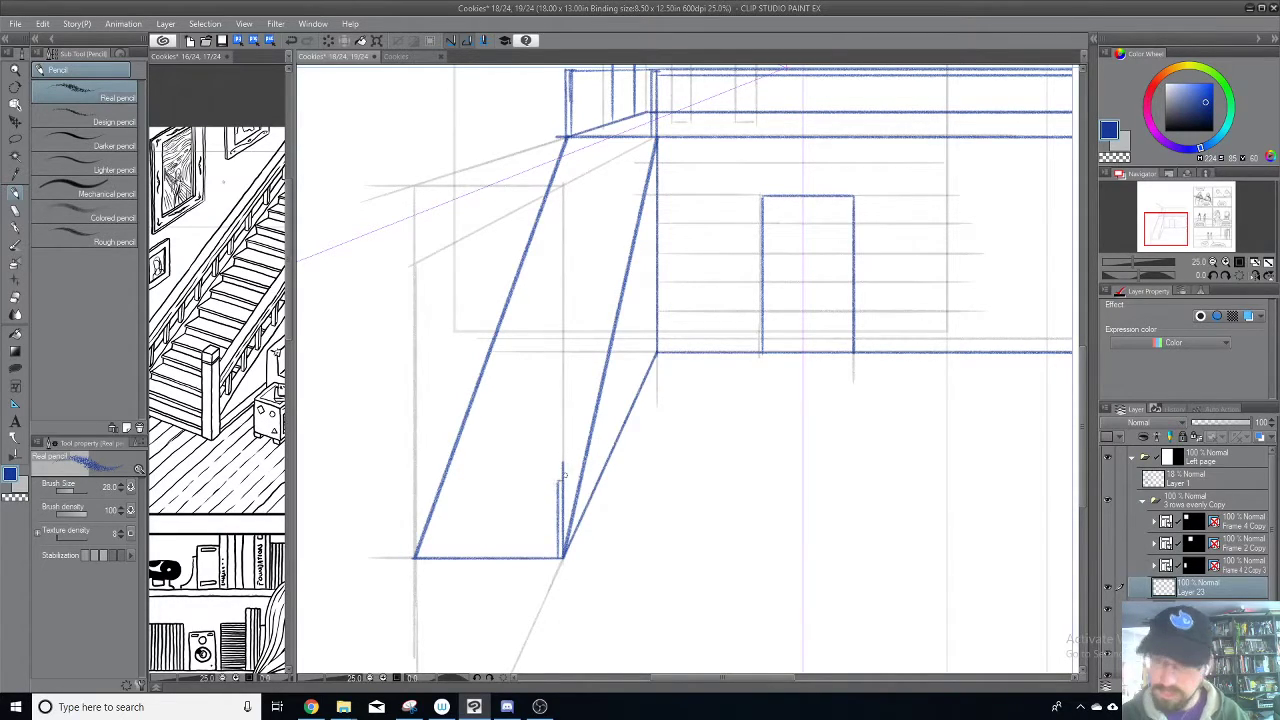
{"action": "left_click_drag", "start_coordinate": [414, 555], "coordinate": [417, 485]}
{"action": "key", "text": "ctrl+z"}
{"action": "left_click_drag", "start_coordinate": [414, 558], "coordinate": [414, 482]}
{"action": "mouse_move", "coordinate": [563, 480]}
{"action": "left_mouse_down"}
{"action": "mouse_move", "coordinate": [415, 479]}
{"action": "mouse_move", "coordinate": [422, 574]}
{"action": "left_mouse_up"}
Step: Draw the staircase's outer handrail as parallel blue lines from the foot post farther from the doorway up to its balcony post
{"action": "left_click_drag", "start_coordinate": [589, 304], "coordinate": [654, 393]}
{"action": "left_click", "coordinate": [478, 569]}
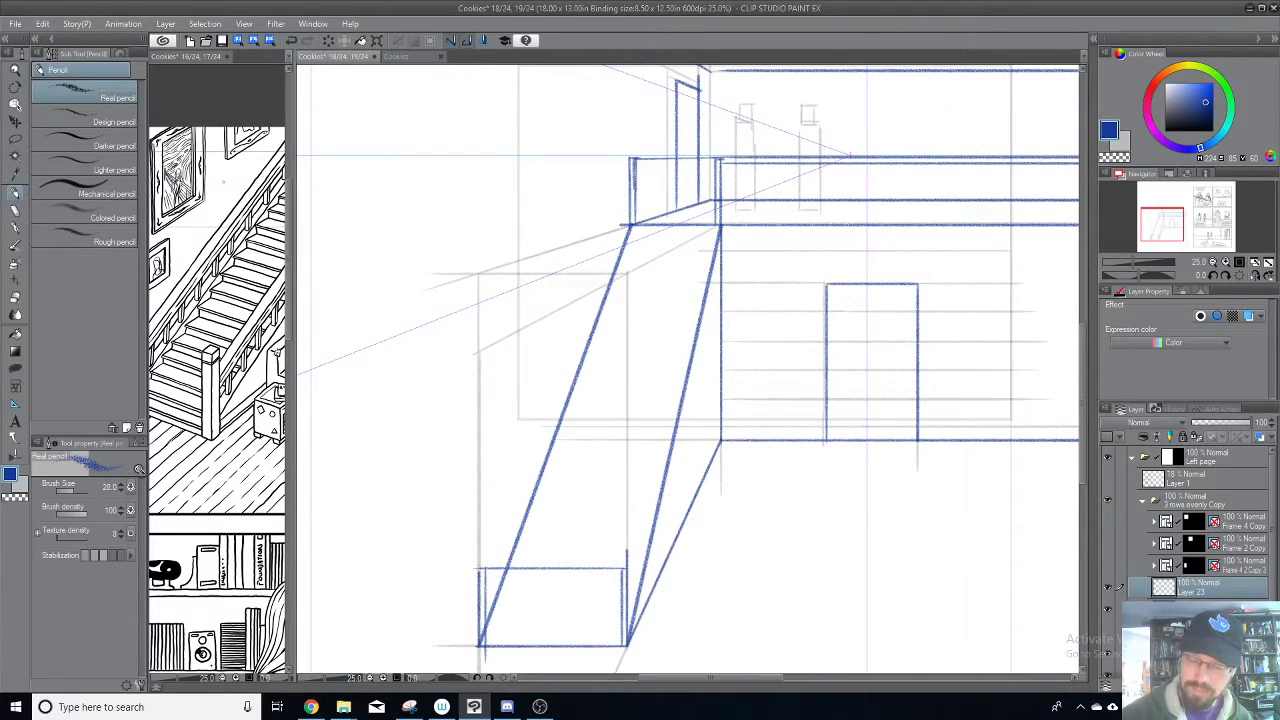
{"action": "left_click", "coordinate": [629, 158], "text": "shift"}
{"action": "left_click", "coordinate": [486, 567]}
{"action": "left_click", "coordinate": [633, 160], "text": "shift"}
{"action": "left_click", "coordinate": [484, 570]}
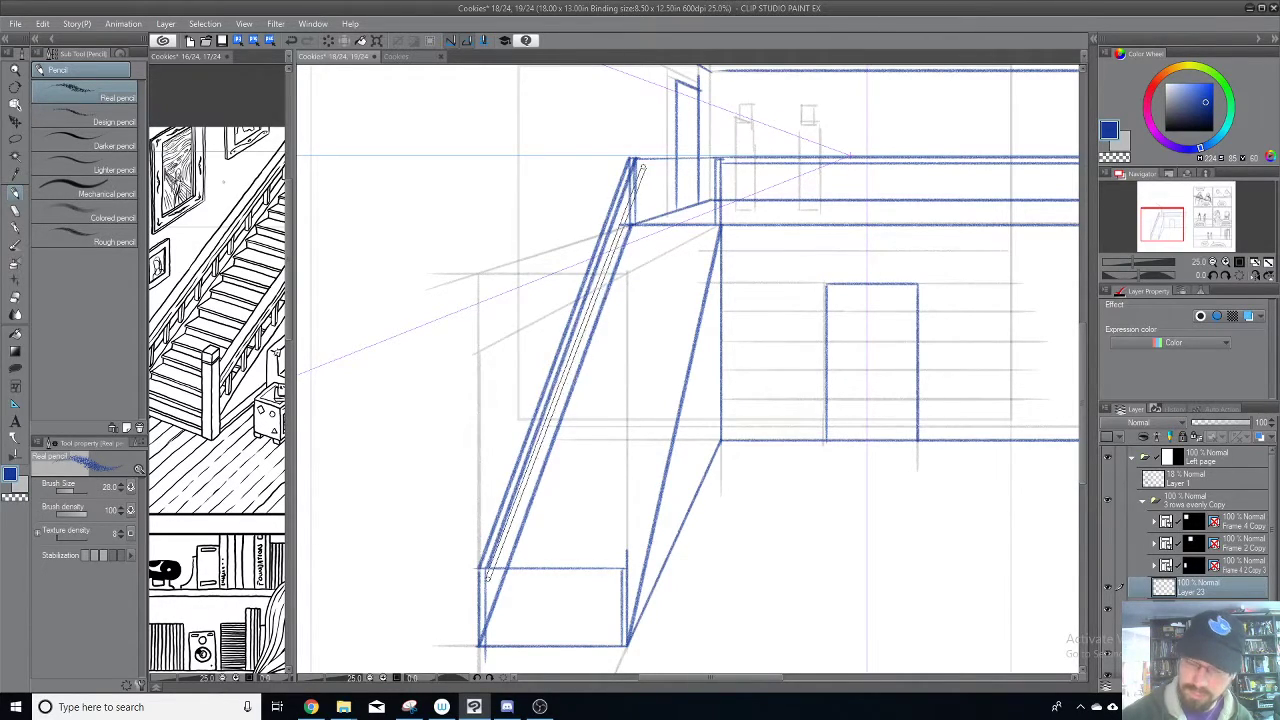
{"action": "left_click", "coordinate": [633, 162], "text": "shift"}
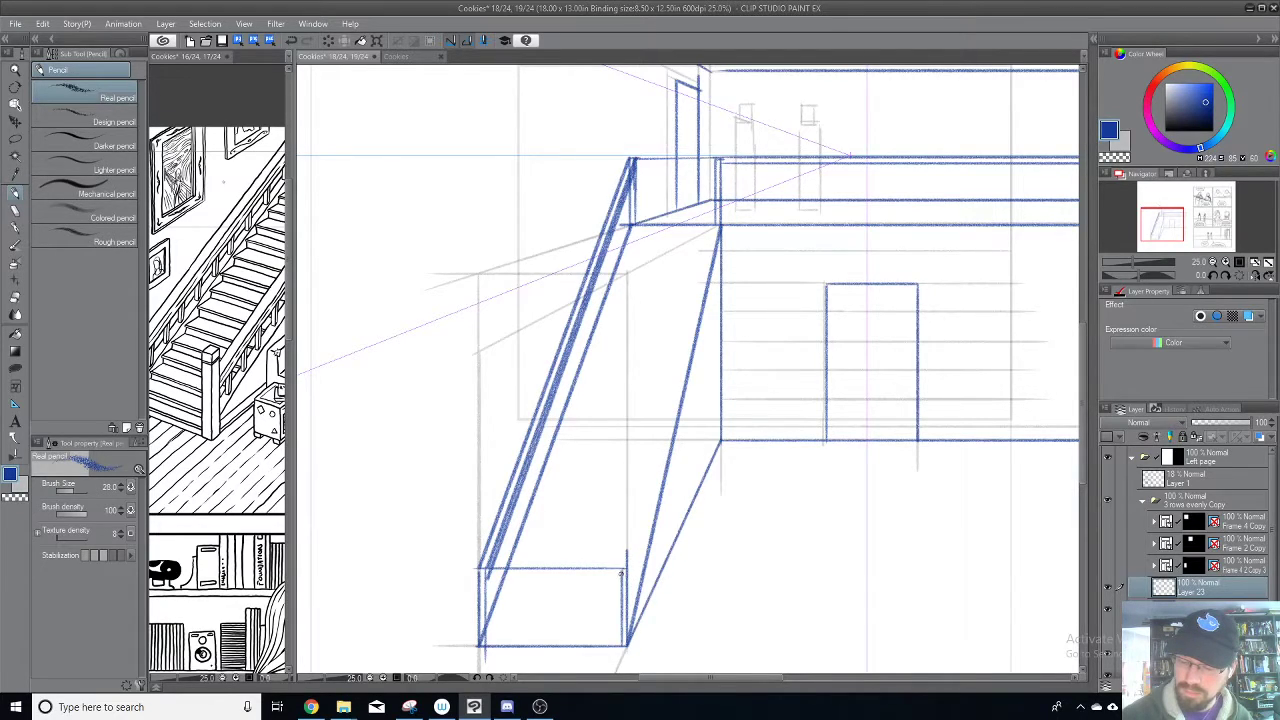
Step: Draw the matching handrail on the doorway side of the stairs as parallel blue lines between the foot post and balcony post
{"action": "left_click", "coordinate": [621, 570]}
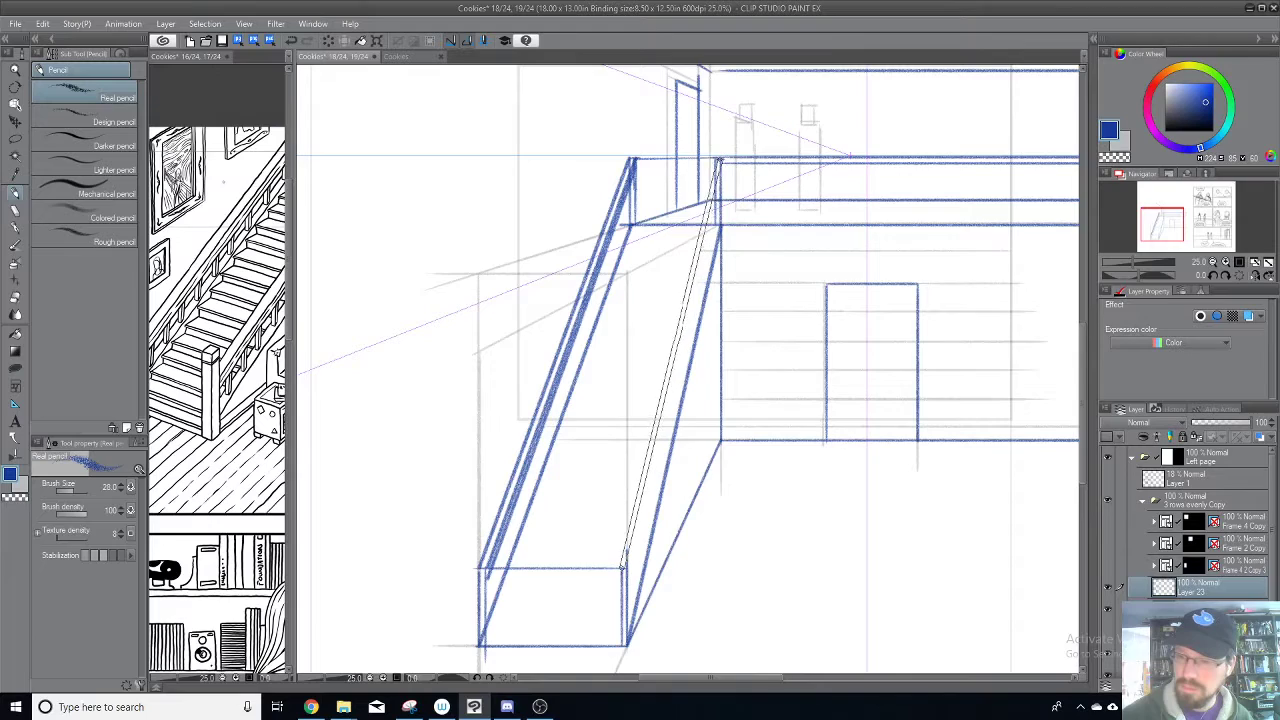
{"action": "left_click", "coordinate": [718, 162], "text": "shift"}
{"action": "left_click_drag", "start_coordinate": [622, 572], "coordinate": [718, 196]}
{"action": "left_click", "coordinate": [628, 578], "text": "shift"}
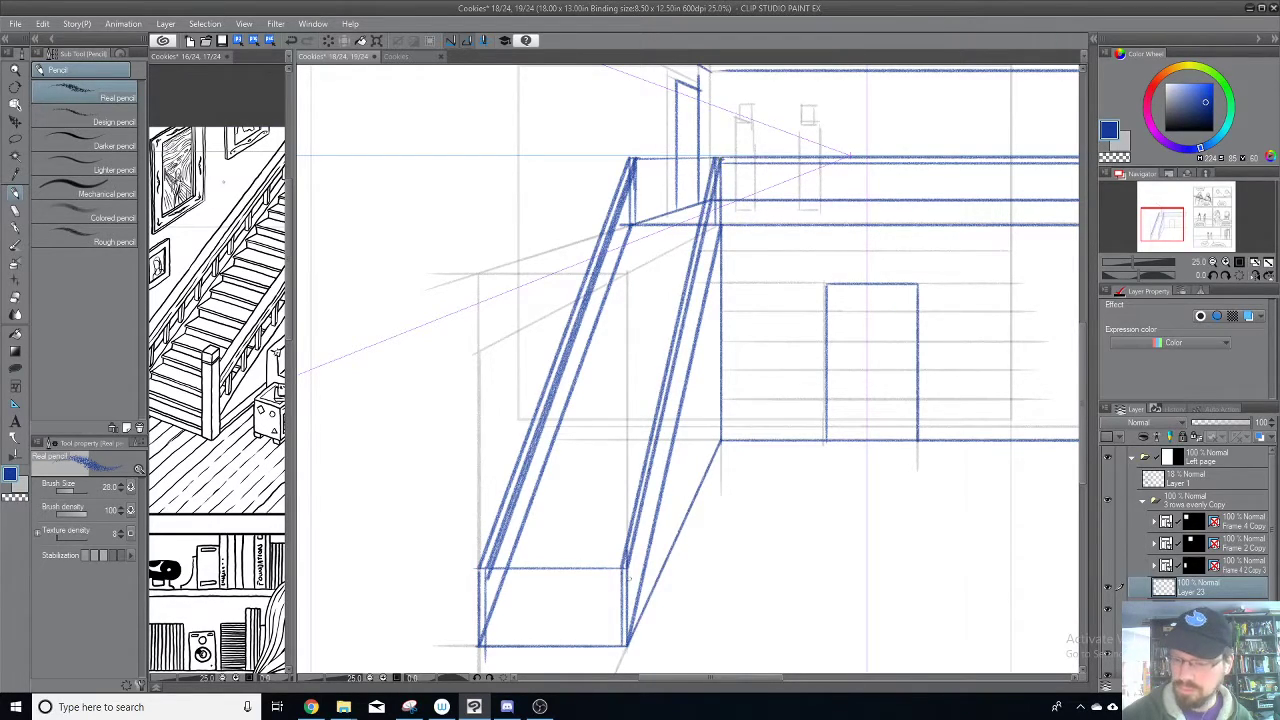
{"action": "left_click", "coordinate": [718, 165], "text": "shift"}
{"action": "key", "text": "ctrl+z"}
{"action": "left_click", "coordinate": [718, 162], "text": "shift"}
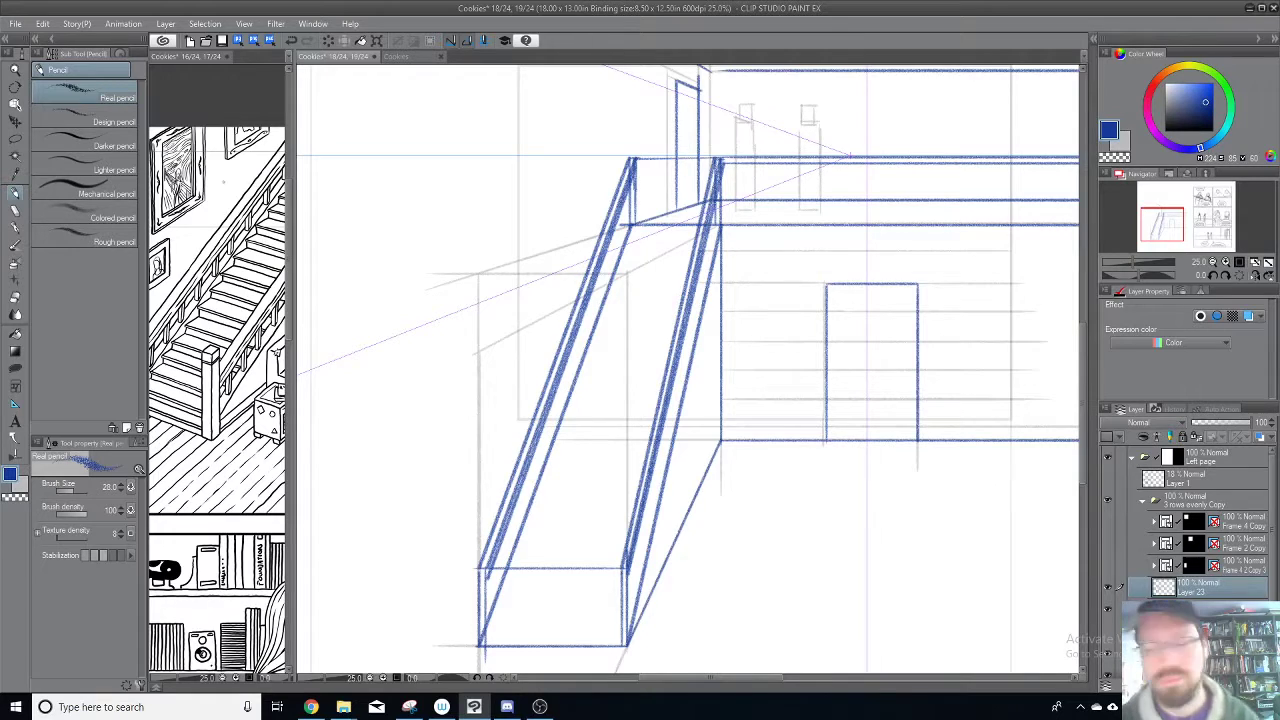
Step: Double the upstairs side doorway's frame lines in blue and draw the wall corner's vertical up to the ceiling
{"action": "left_click_drag", "start_coordinate": [940, 289], "coordinate": [880, 363]}
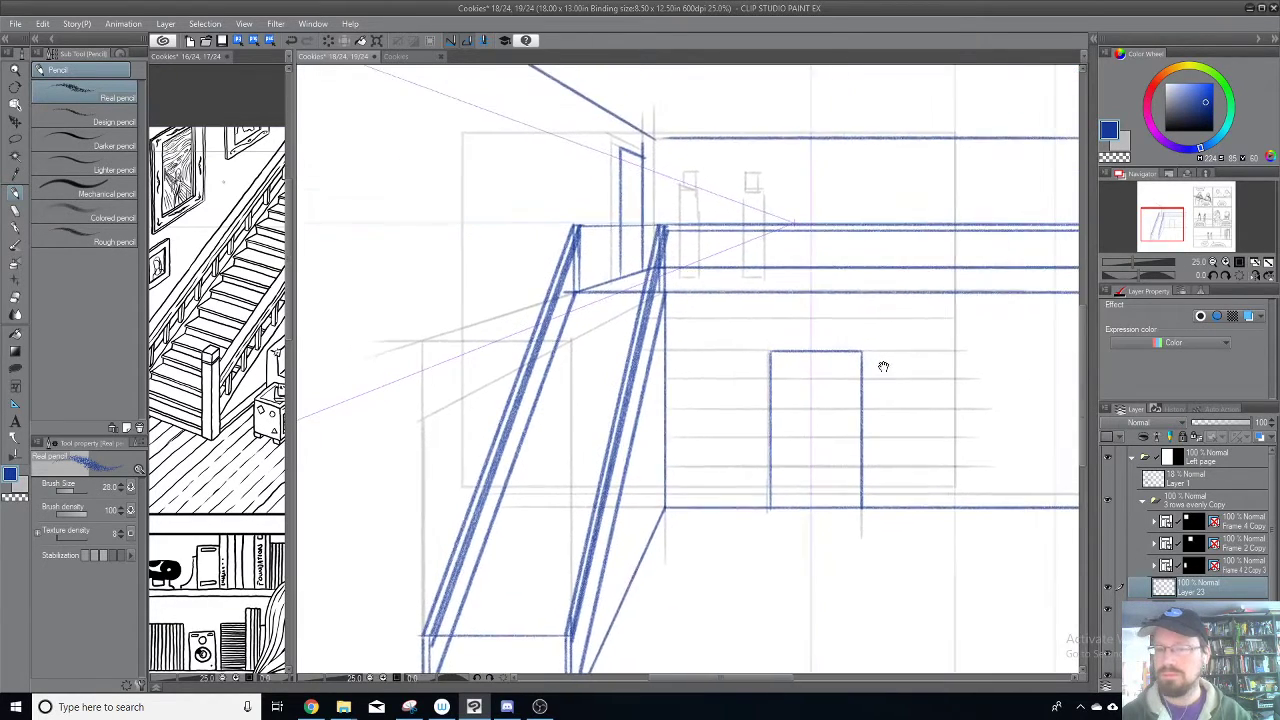
{"action": "left_click_drag", "start_coordinate": [915, 272], "coordinate": [786, 246]}
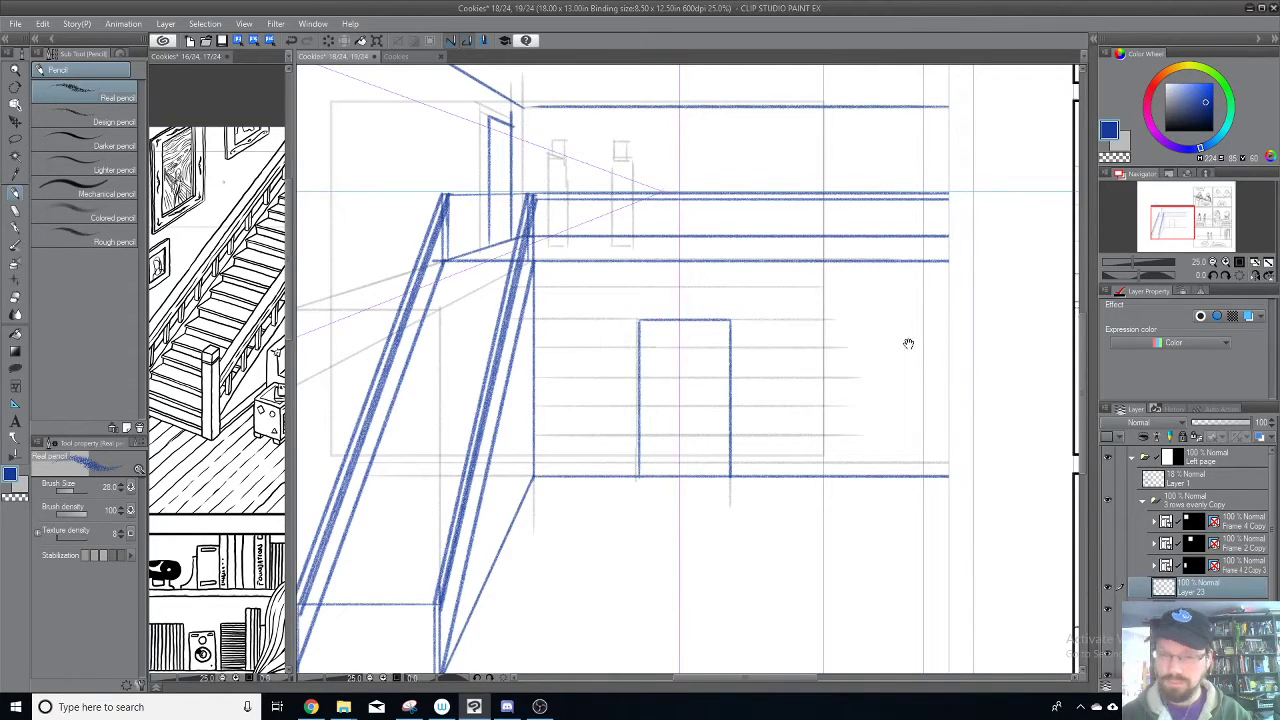
{"action": "mouse_move", "coordinate": [697, 474]}
{"action": "left_mouse_down"}
{"action": "mouse_move", "coordinate": [777, 537]}
{"action": "mouse_move", "coordinate": [830, 534]}
{"action": "left_mouse_up"}
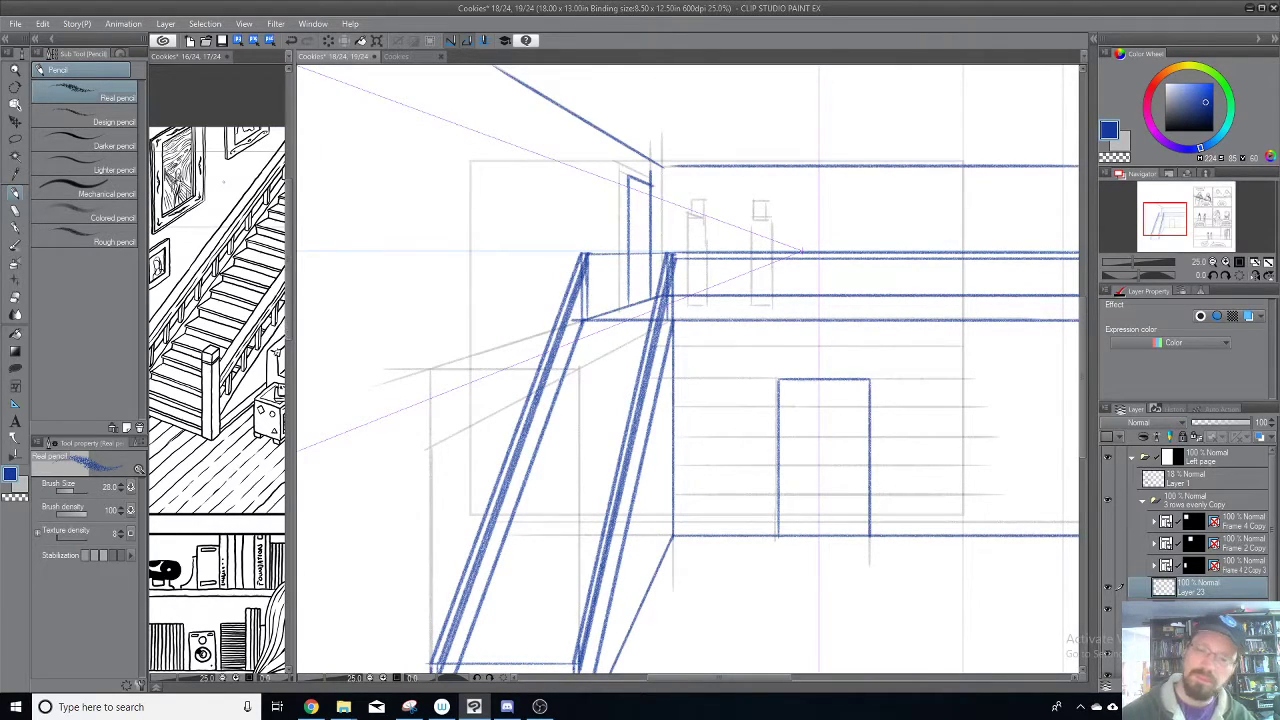
{"action": "mouse_move", "coordinate": [625, 305]}
{"action": "left_mouse_down"}
{"action": "mouse_move", "coordinate": [624, 178]}
{"action": "mouse_move", "coordinate": [632, 163]}
{"action": "mouse_move", "coordinate": [654, 183]}
{"action": "mouse_move", "coordinate": [652, 300]}
{"action": "mouse_move", "coordinate": [669, 166]}
{"action": "left_mouse_up"}
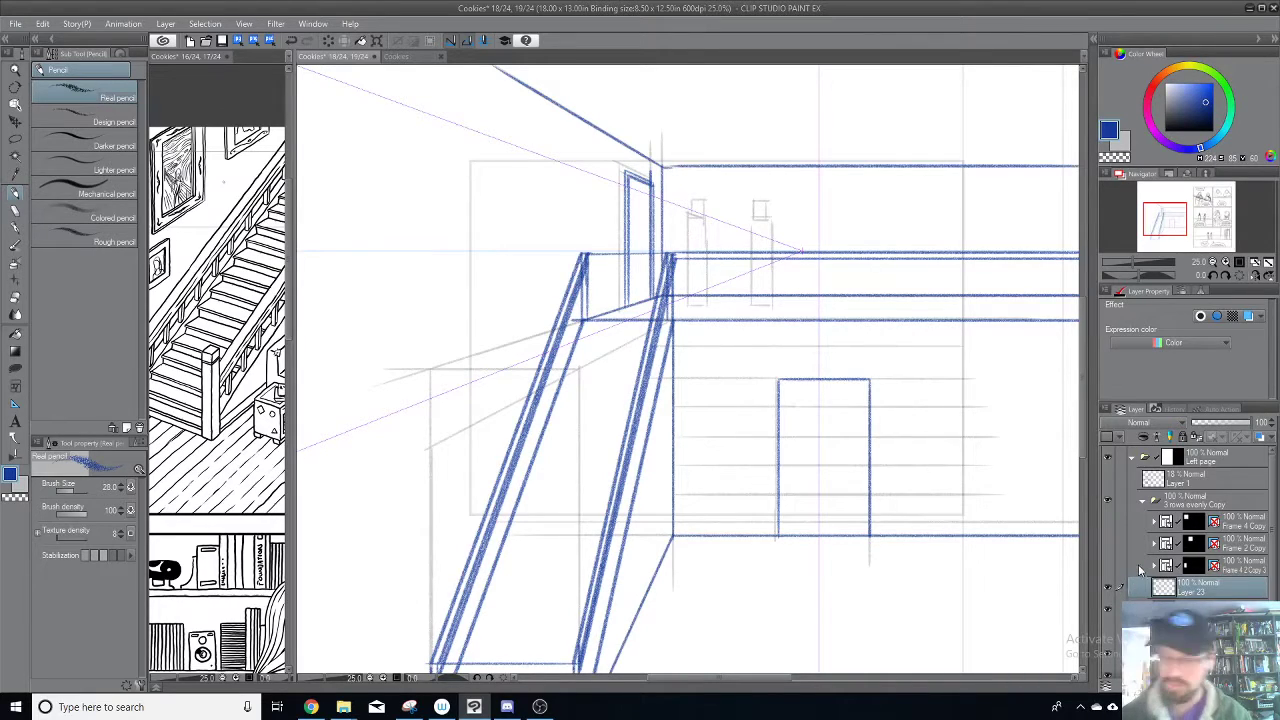
Step: Raise the opacity of the panel border's frame layer so the border stands out darker over the drawing
{"action": "left_click", "coordinate": [1190, 631], "text": "shift"}
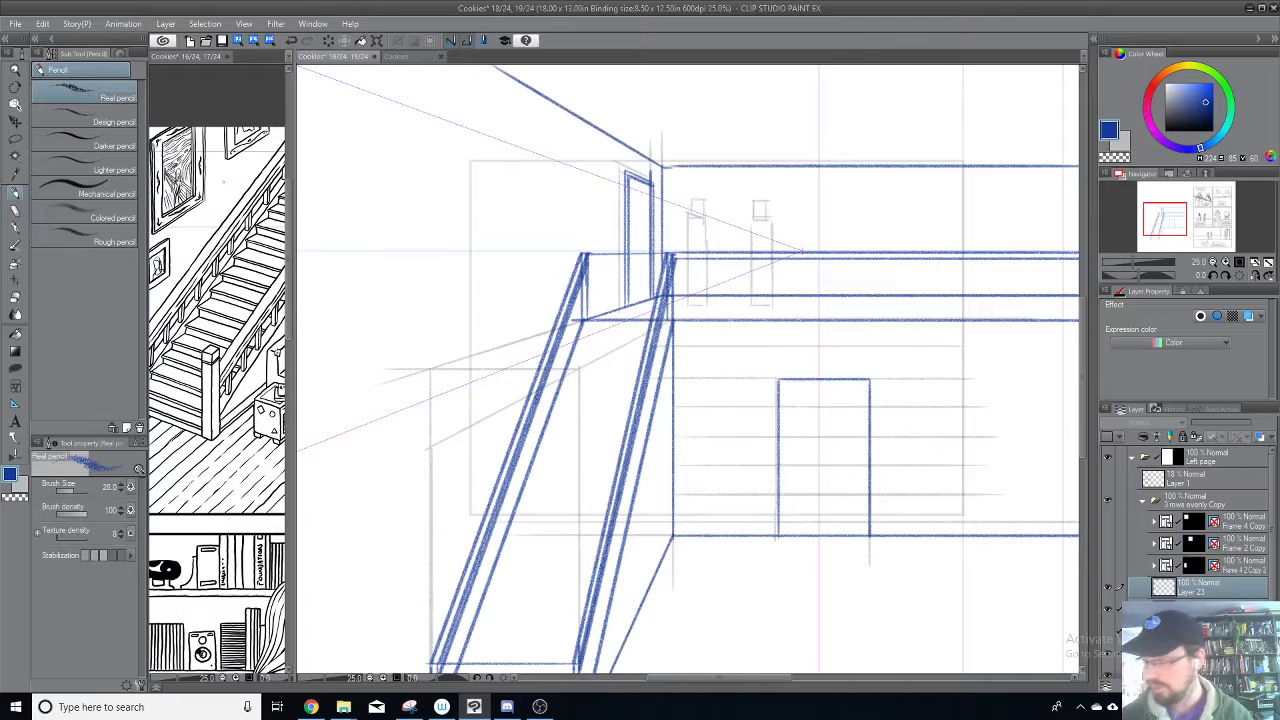
{"action": "left_click", "coordinate": [1190, 673]}
{"action": "left_click", "coordinate": [1209, 423]}
{"action": "left_click_drag", "start_coordinate": [1209, 423], "coordinate": [1228, 426]}
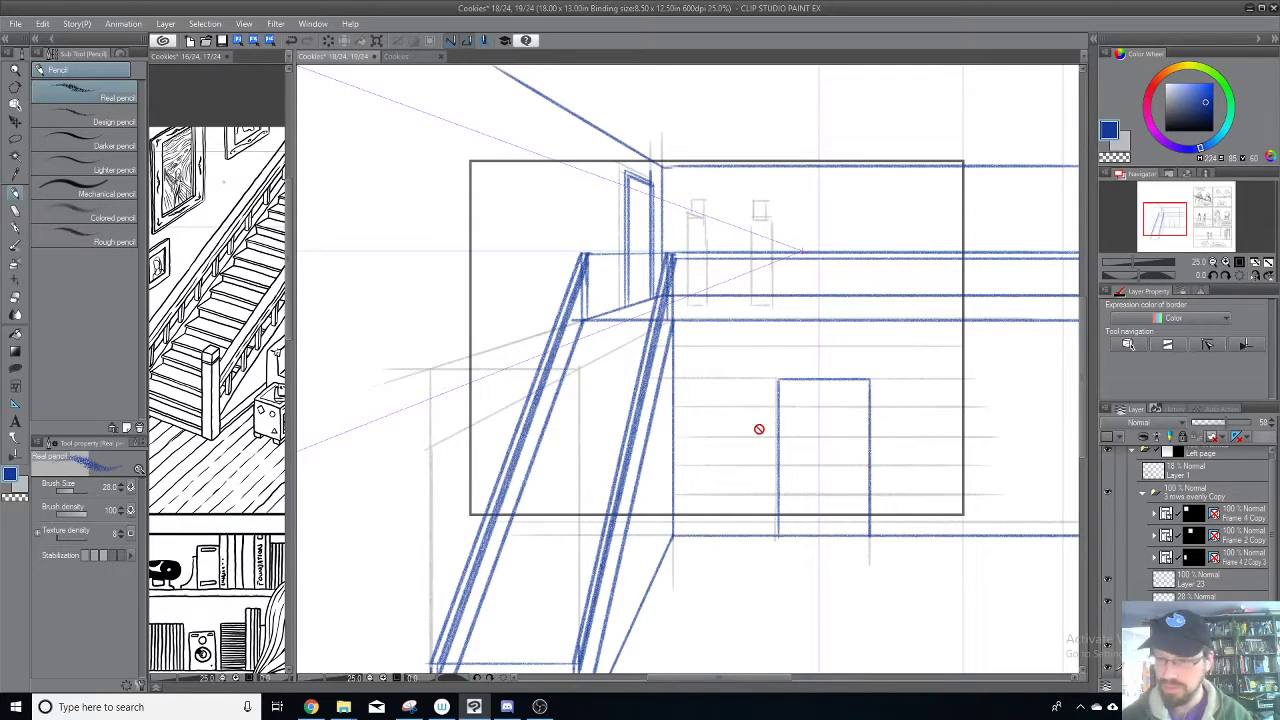
Step: Select Layer 23 together with the faded guide layer and move them slightly down relative to the panel border
{"action": "left_click", "coordinate": [16, 122]}
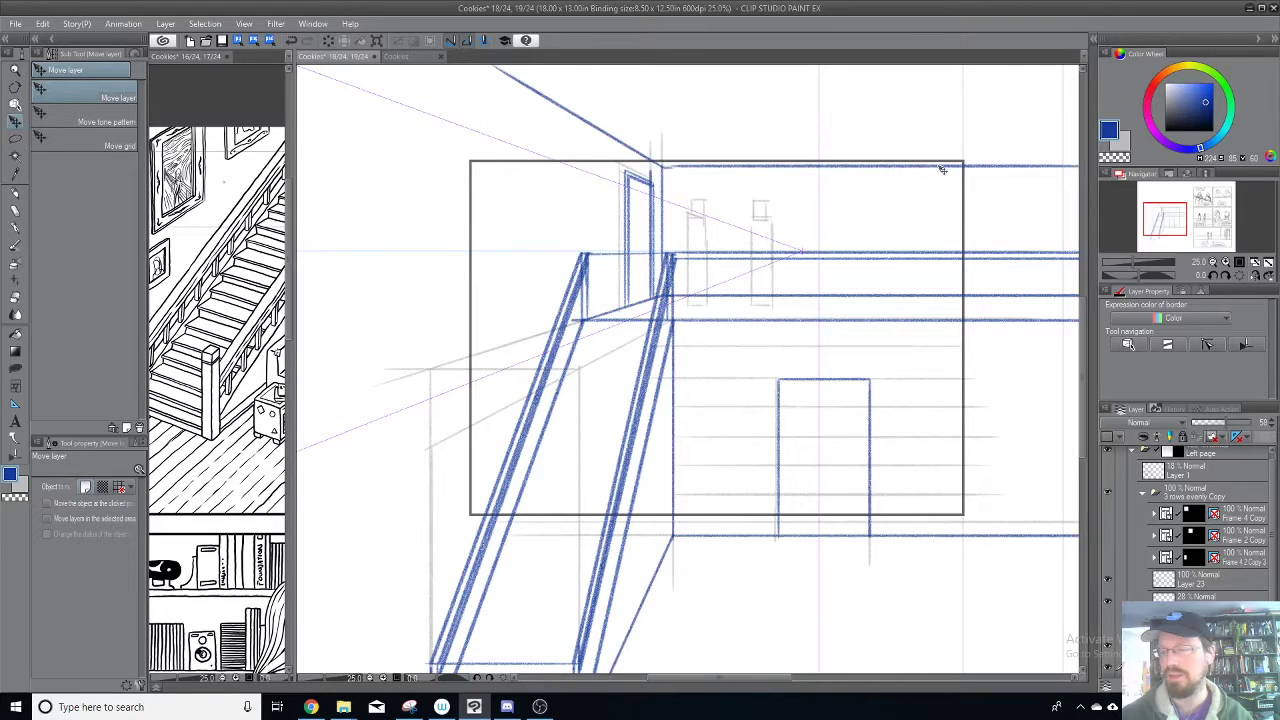
{"action": "left_click", "coordinate": [1190, 645]}
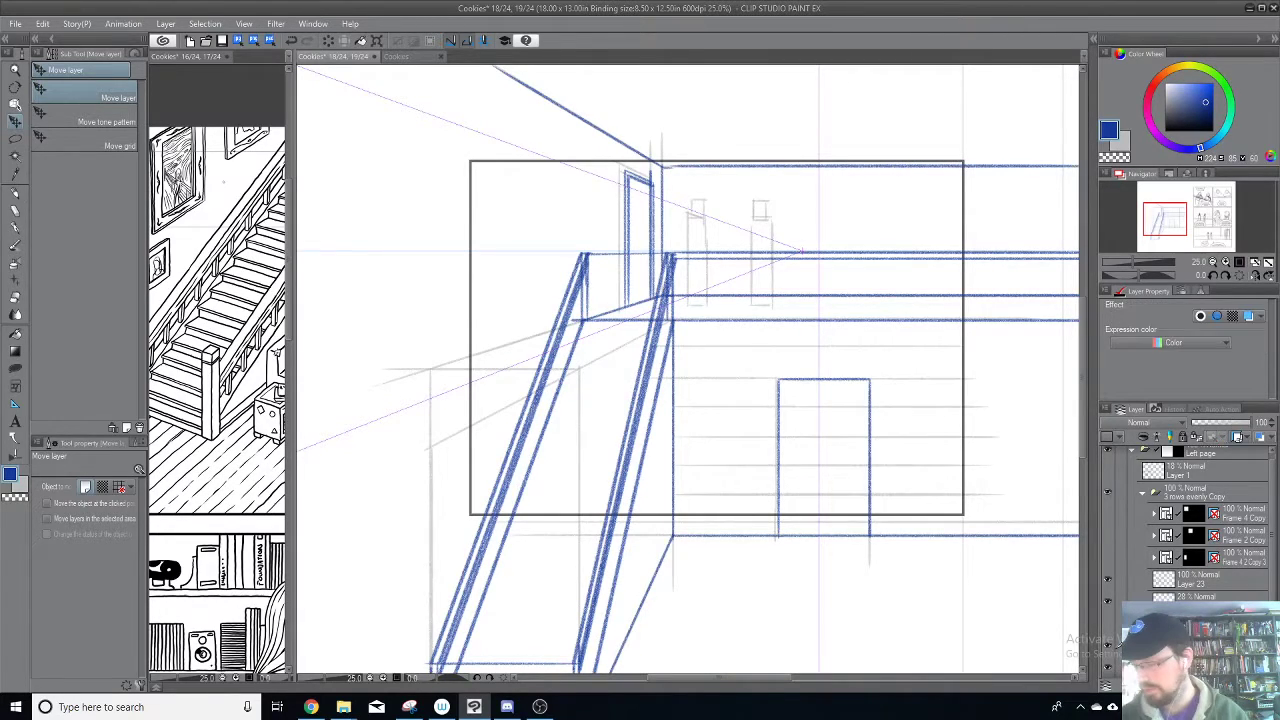
{"action": "left_click", "coordinate": [1221, 580]}
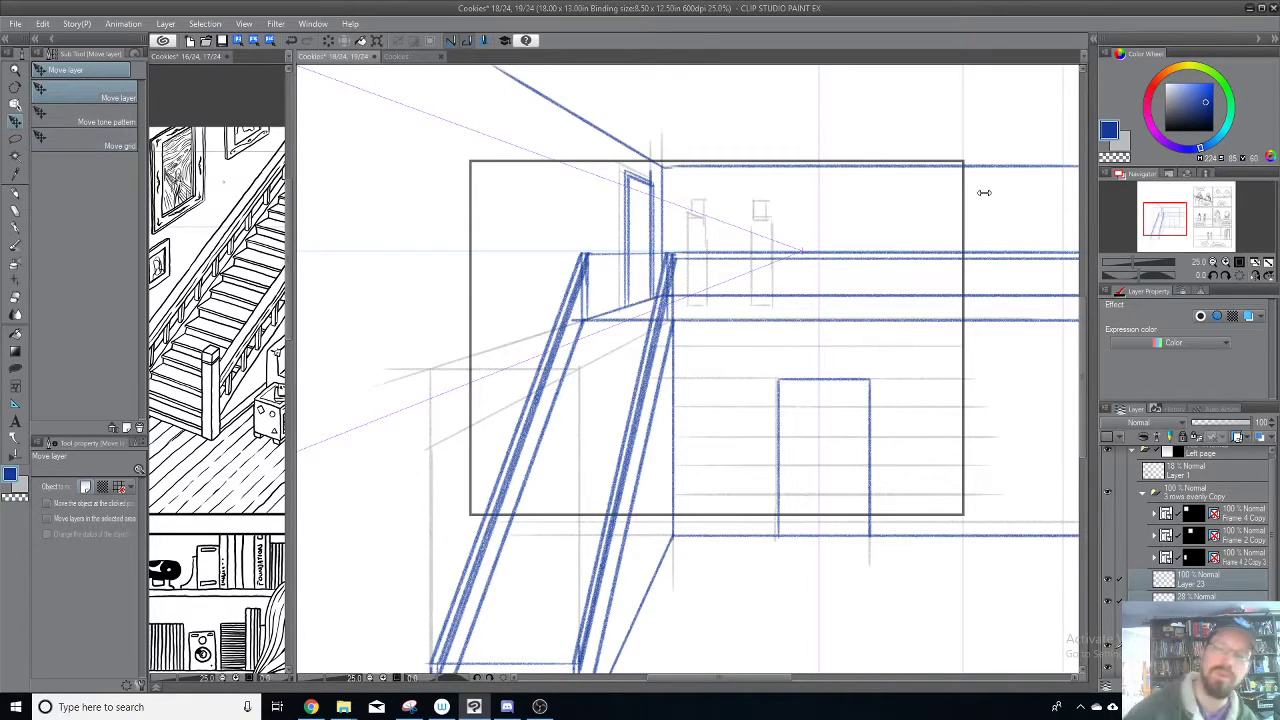
{"action": "left_click_drag", "start_coordinate": [991, 206], "coordinate": [993, 232]}
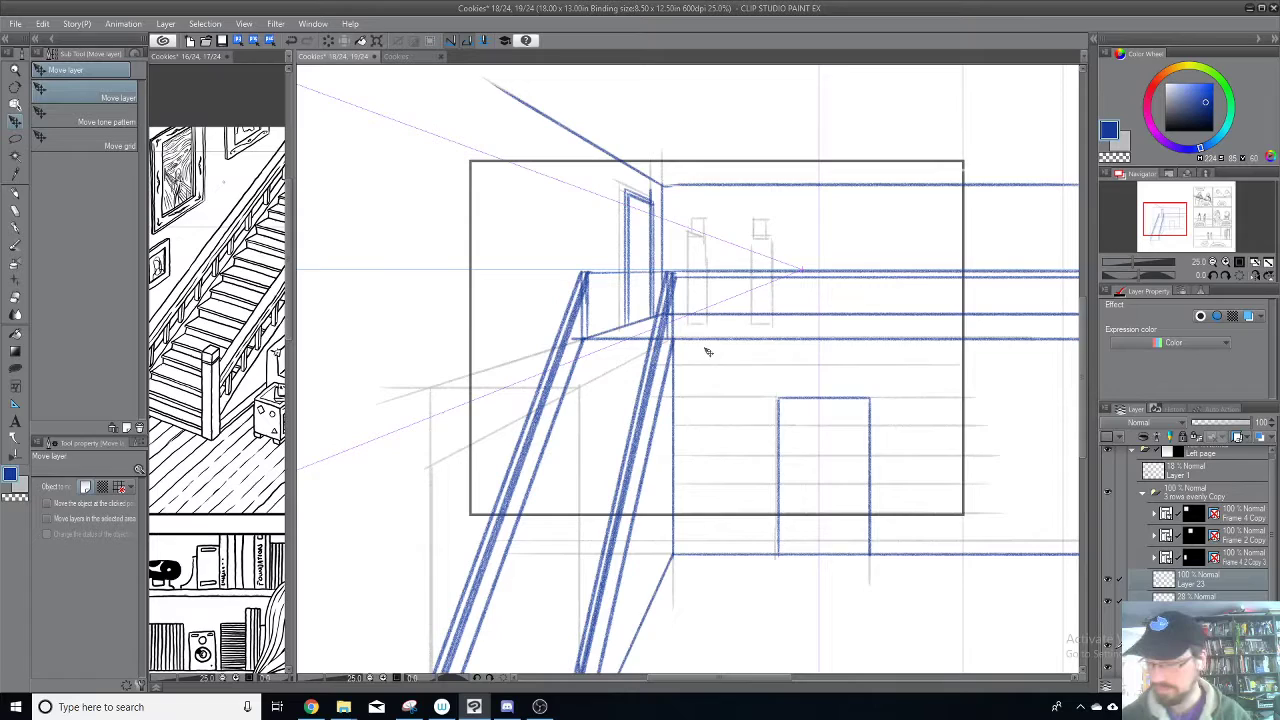
{"action": "left_click", "coordinate": [1212, 574]}
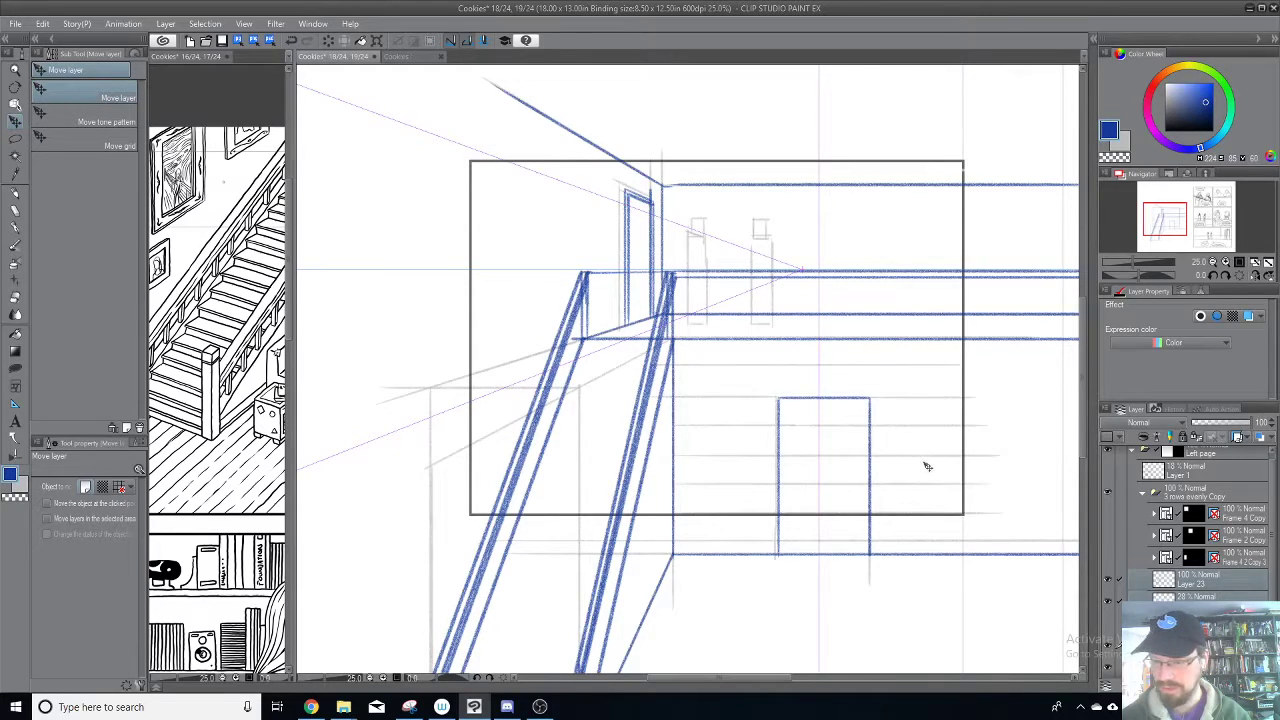
Step: Shift the selected drawing layers sideways and slightly further down so the staircase sits more centrally within the panel border
{"action": "mouse_move", "coordinate": [917, 469]}
{"action": "left_mouse_down"}
{"action": "mouse_move", "coordinate": [971, 494]}
{"action": "mouse_move", "coordinate": [1028, 496]}
{"action": "left_mouse_up"}
{"action": "key", "text": "ctrl+z"}
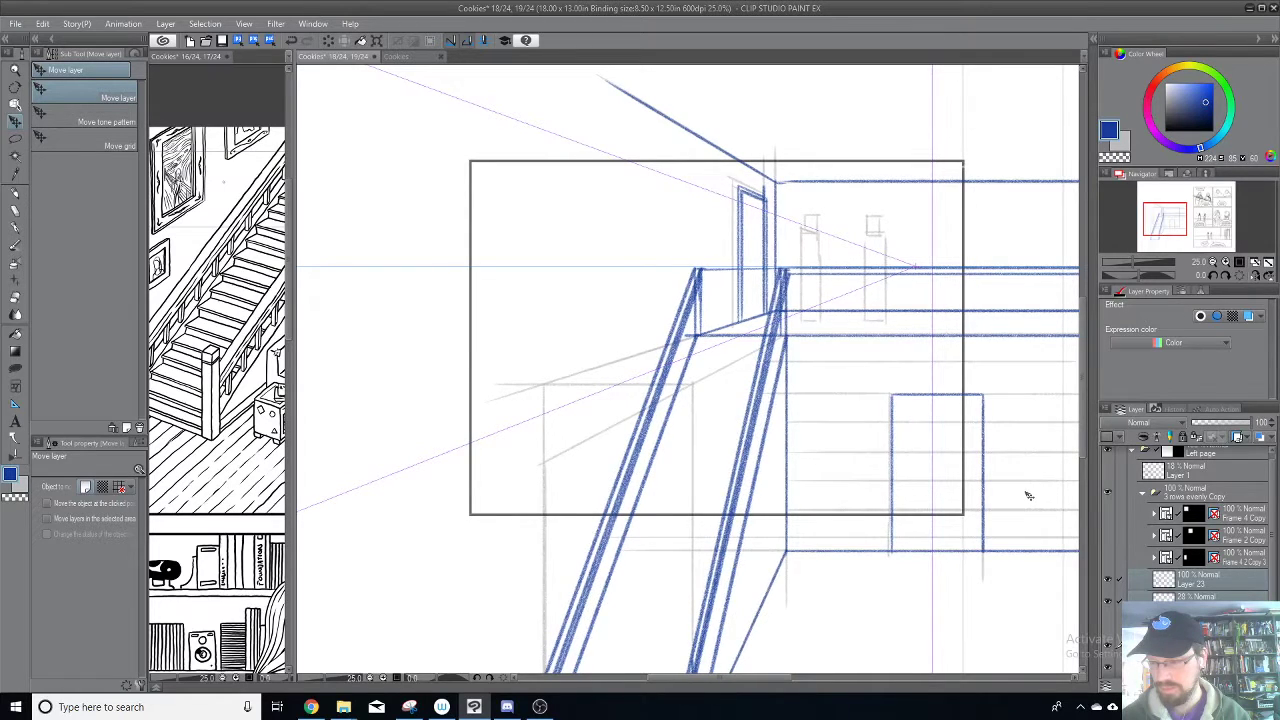
{"action": "mouse_move", "coordinate": [1028, 496]}
{"action": "left_mouse_down"}
{"action": "mouse_move", "coordinate": [815, 507]}
{"action": "mouse_move", "coordinate": [1011, 486]}
{"action": "mouse_move", "coordinate": [984, 494]}
{"action": "left_mouse_up"}
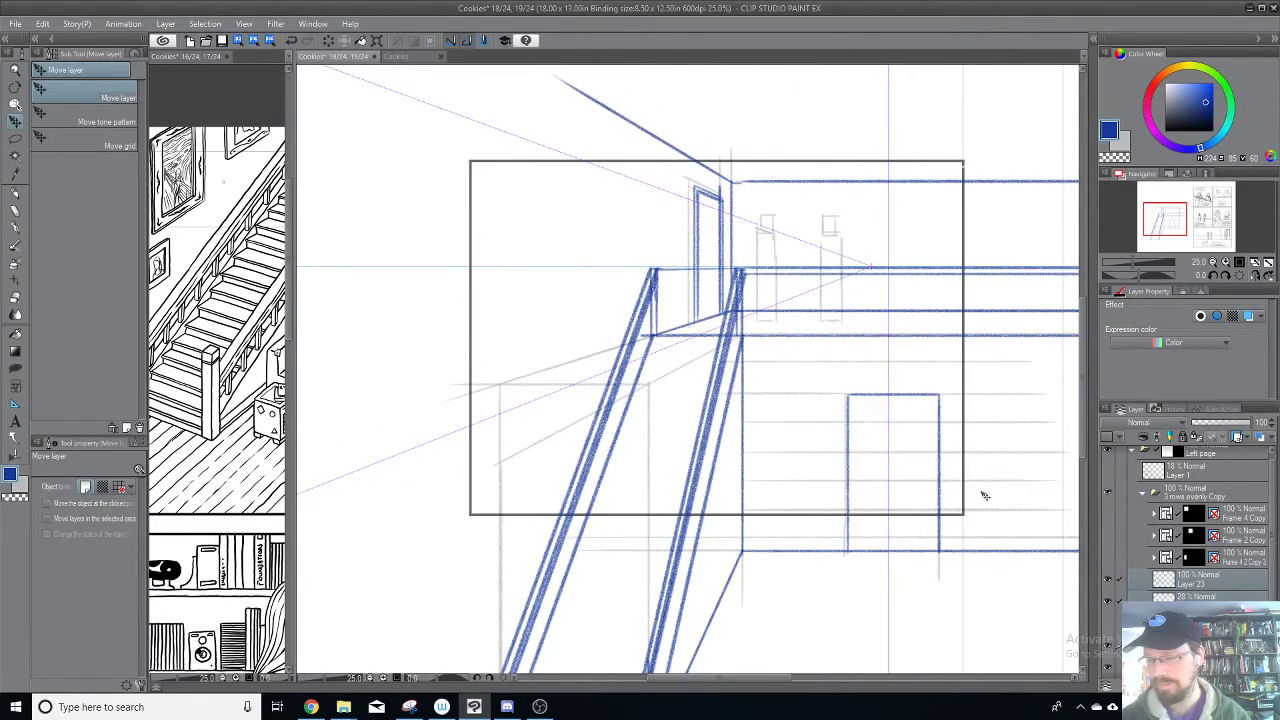
{"action": "left_click_drag", "start_coordinate": [932, 430], "coordinate": [931, 454]}
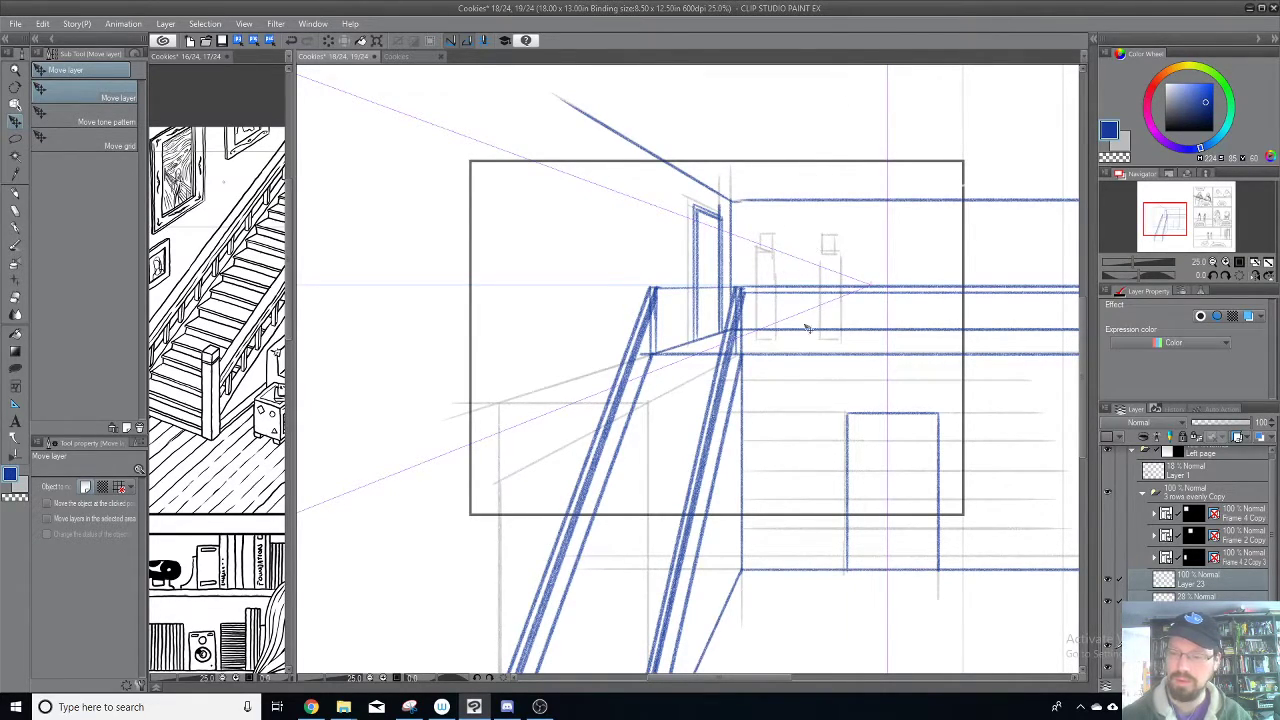
{"action": "scroll", "coordinate": [799, 428], "scroll_direction": "down", "scroll_amount": 2}
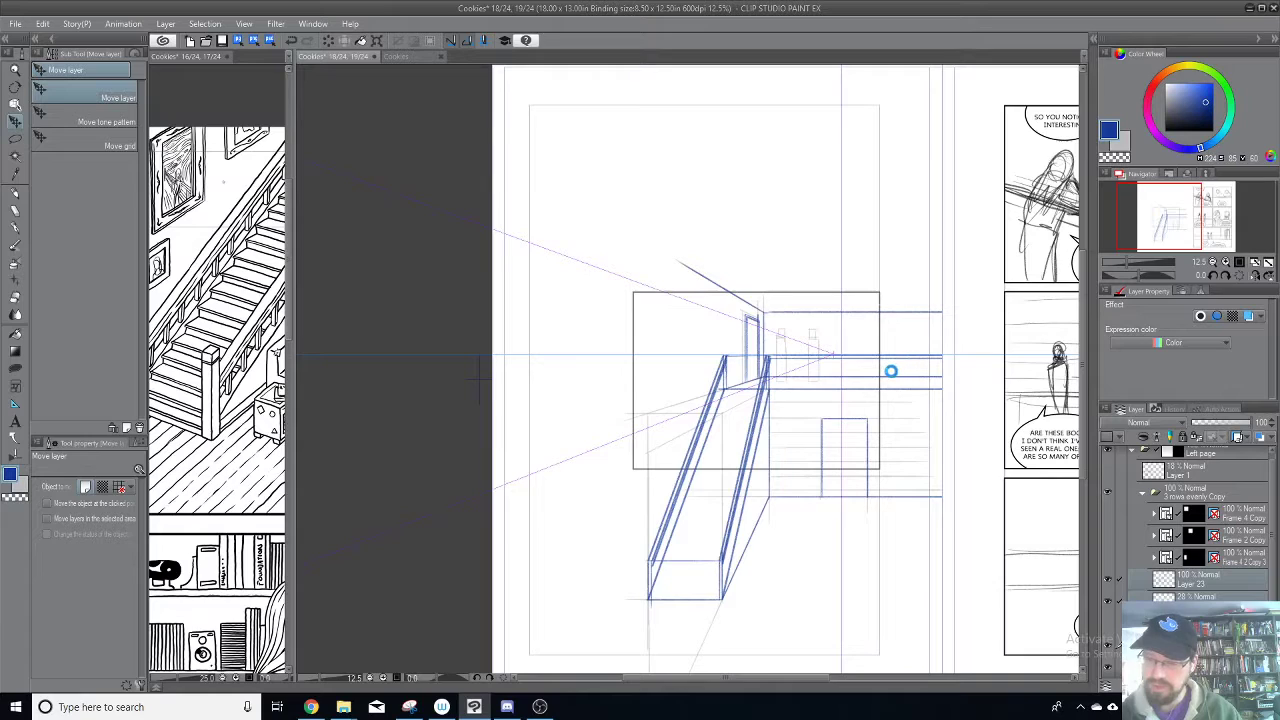
Step: Show the neighbouring panels' frames and reposition the selected drawing layers sideways so the staircase top and lower doorway sit inside the panel border
{"action": "left_click_drag", "start_coordinate": [896, 376], "coordinate": [800, 402]}
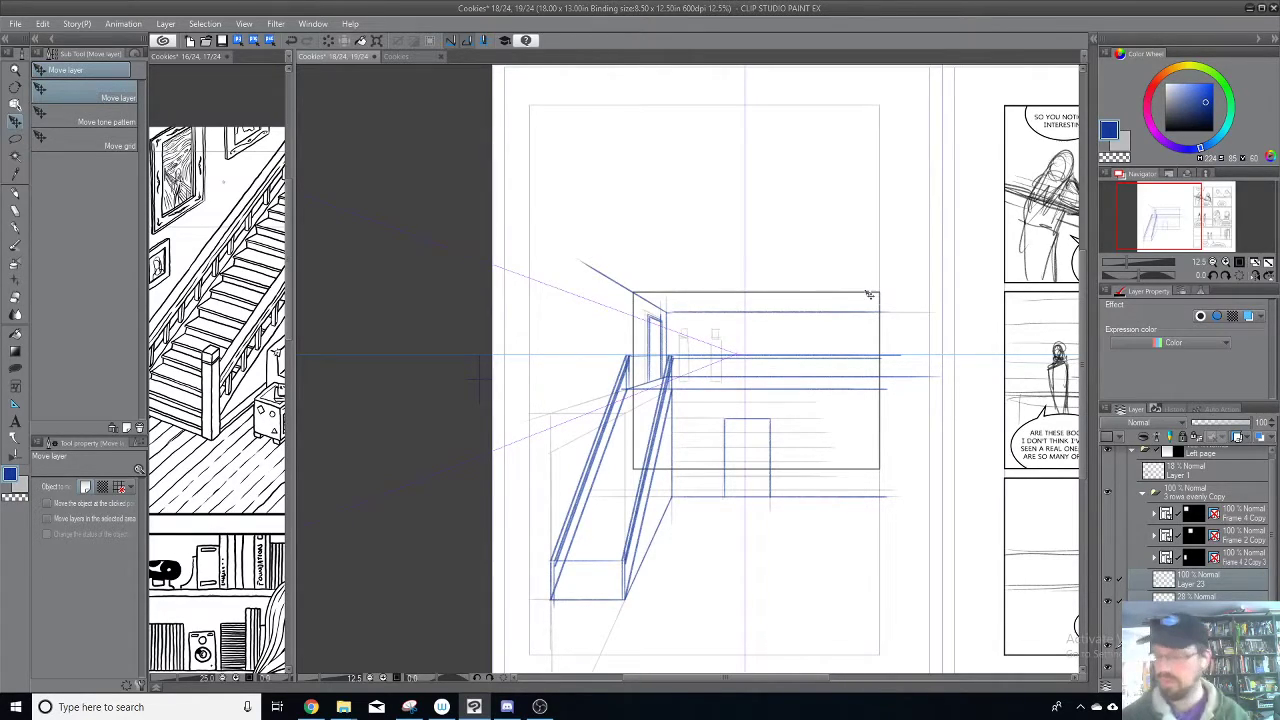
{"action": "left_click_drag", "start_coordinate": [1107, 558], "coordinate": [1107, 514]}
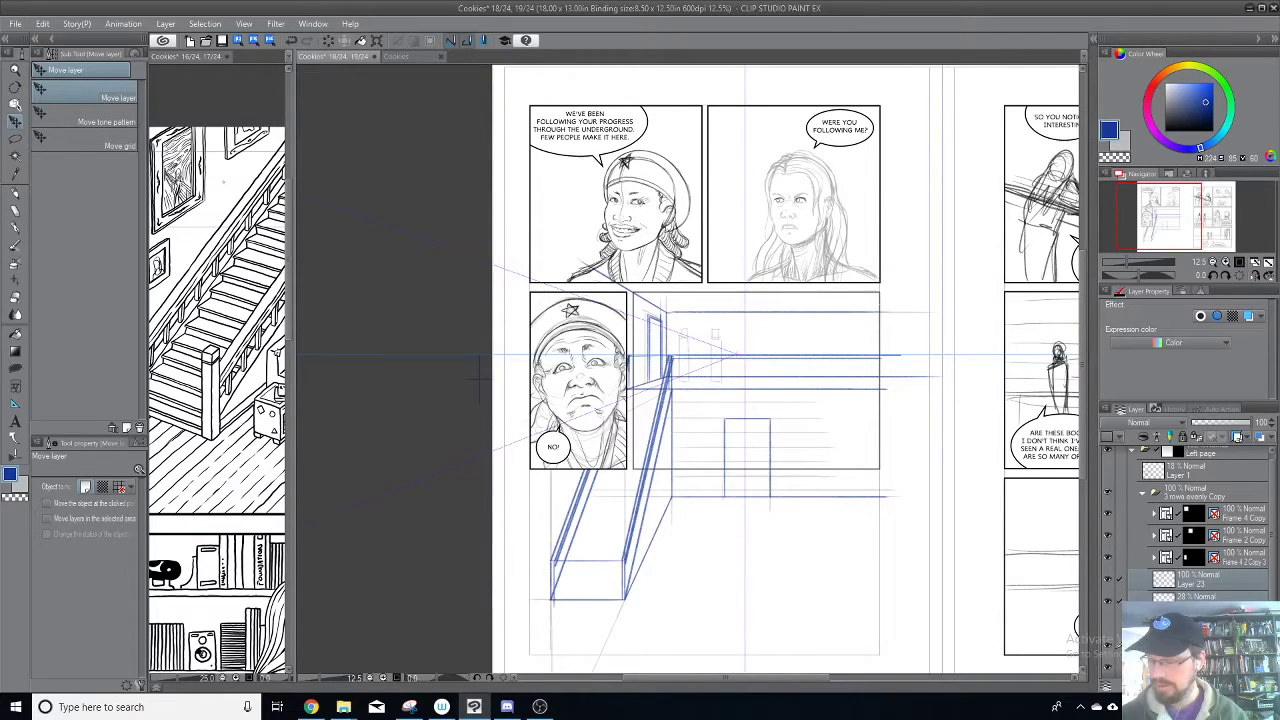
{"action": "scroll", "coordinate": [1272, 598], "scroll_direction": "down", "scroll_amount": 3}
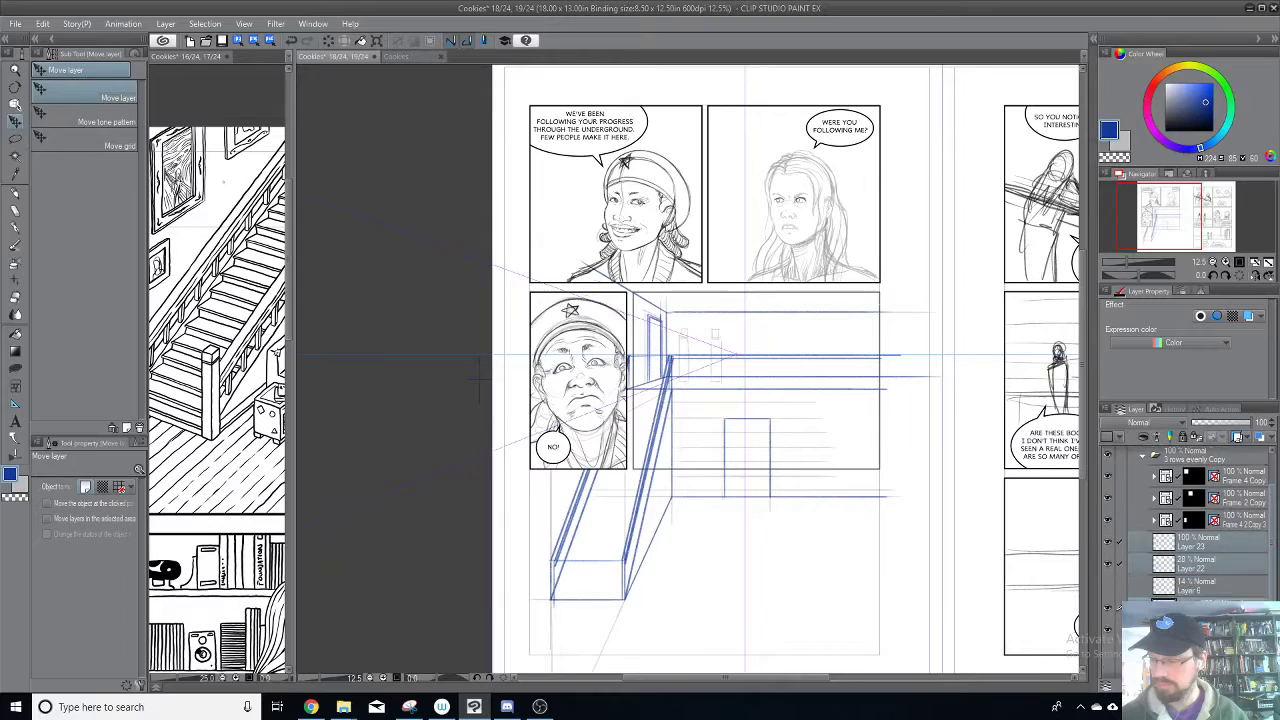
{"action": "left_click", "coordinate": [1108, 622]}
{"action": "left_click", "coordinate": [1109, 643]}
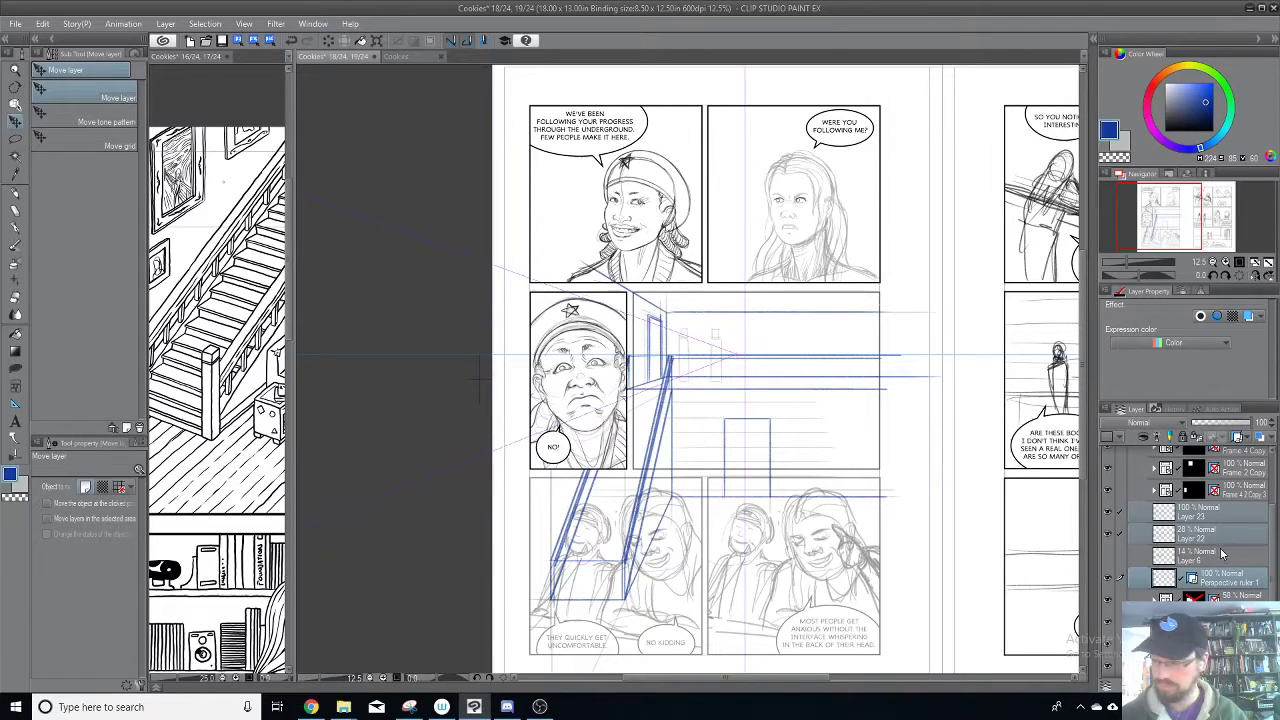
{"action": "left_click_drag", "start_coordinate": [846, 457], "coordinate": [952, 457]}
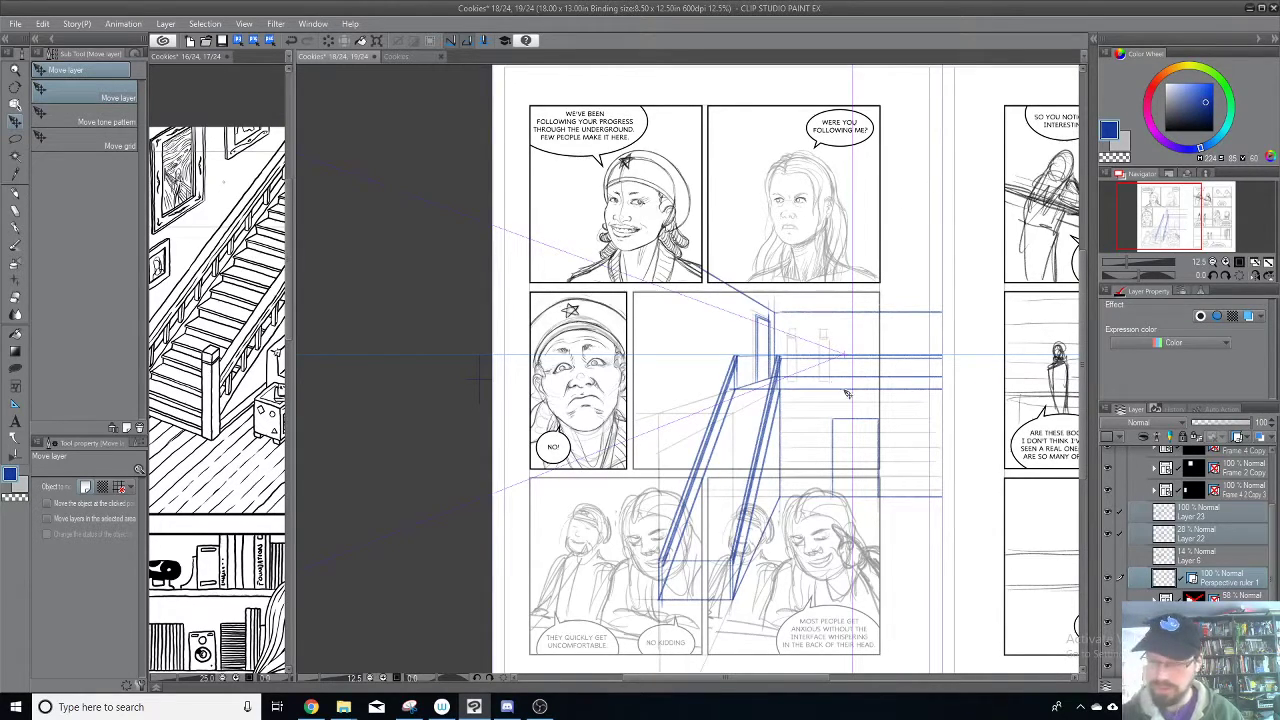
{"action": "mouse_move", "coordinate": [852, 423]}
{"action": "left_mouse_down"}
{"action": "mouse_move", "coordinate": [762, 421]}
{"action": "mouse_move", "coordinate": [920, 417]}
{"action": "mouse_move", "coordinate": [857, 423]}
{"action": "mouse_move", "coordinate": [871, 410]}
{"action": "mouse_move", "coordinate": [890, 422]}
{"action": "left_mouse_up"}
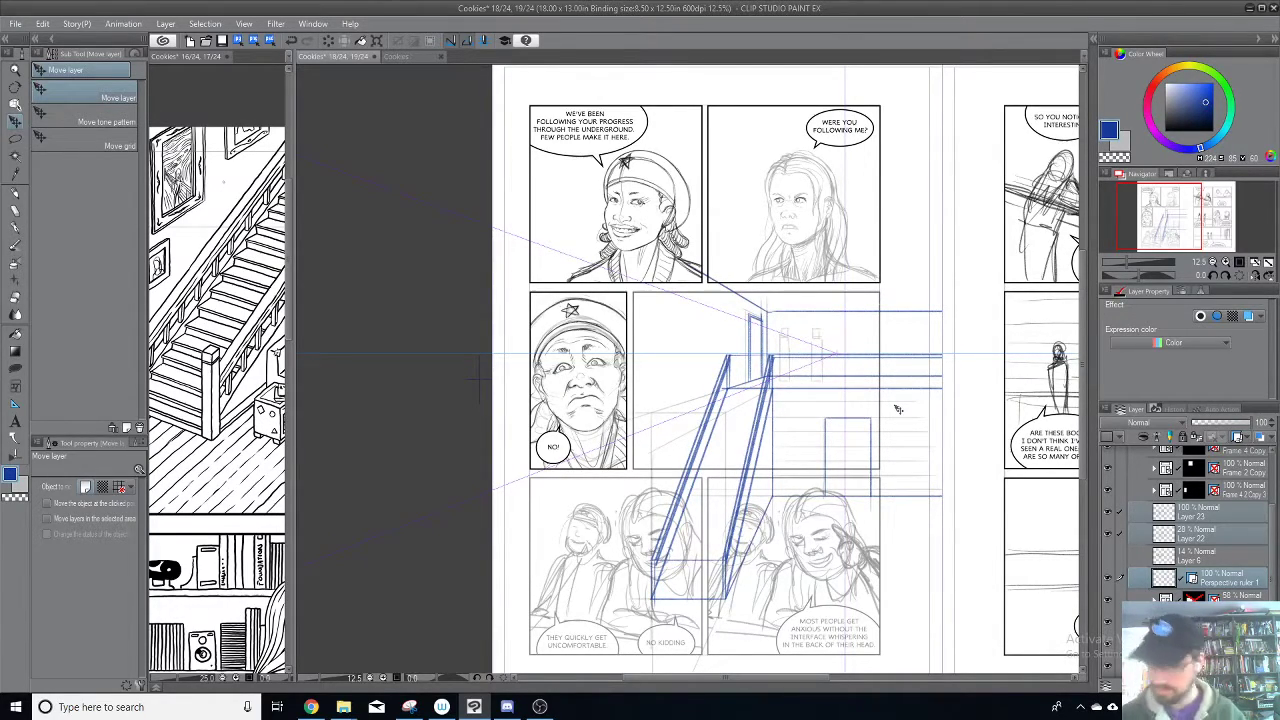
Step: Hide the neighbouring panels' frames again, leaving only the staircase panel's border and its drawing layers showing on the left page
{"action": "scroll", "coordinate": [898, 409], "scroll_direction": "up", "scroll_amount": 3}
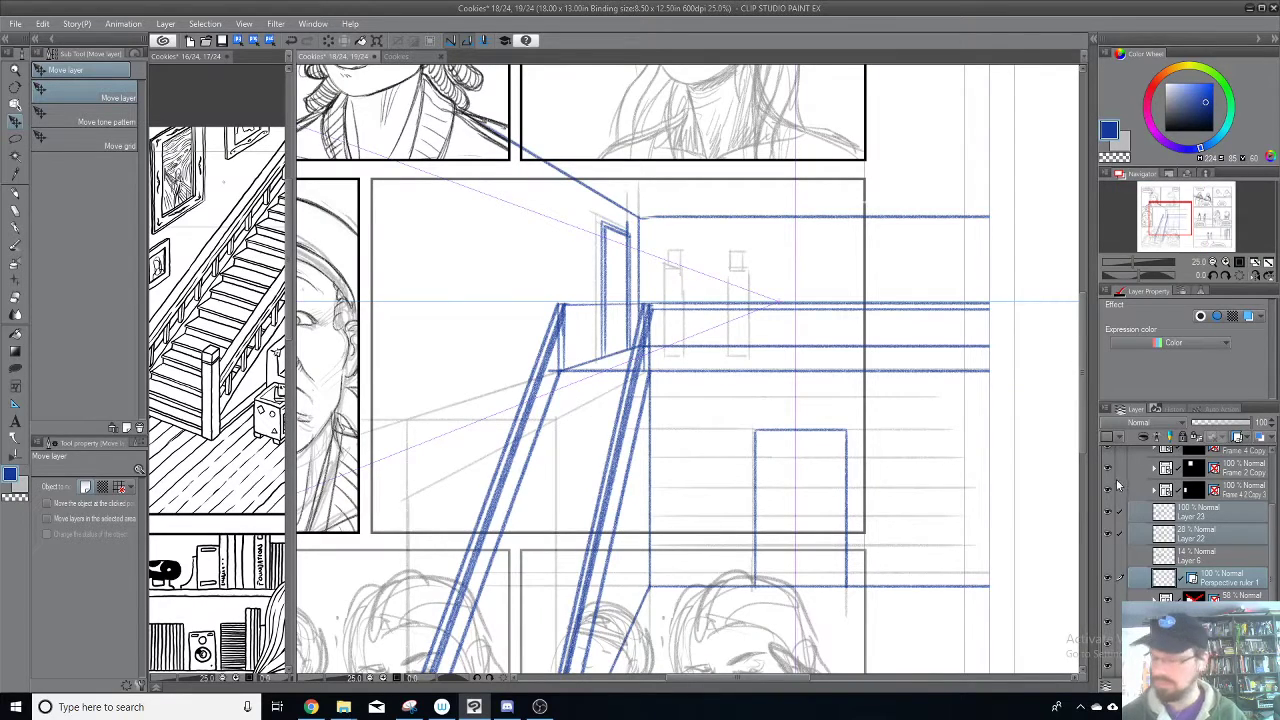
{"action": "scroll", "coordinate": [1118, 492], "scroll_direction": "up", "scroll_amount": 1}
{"action": "left_click_drag", "start_coordinate": [1107, 477], "coordinate": [1107, 520]}
{"action": "left_click", "coordinate": [1107, 519]}
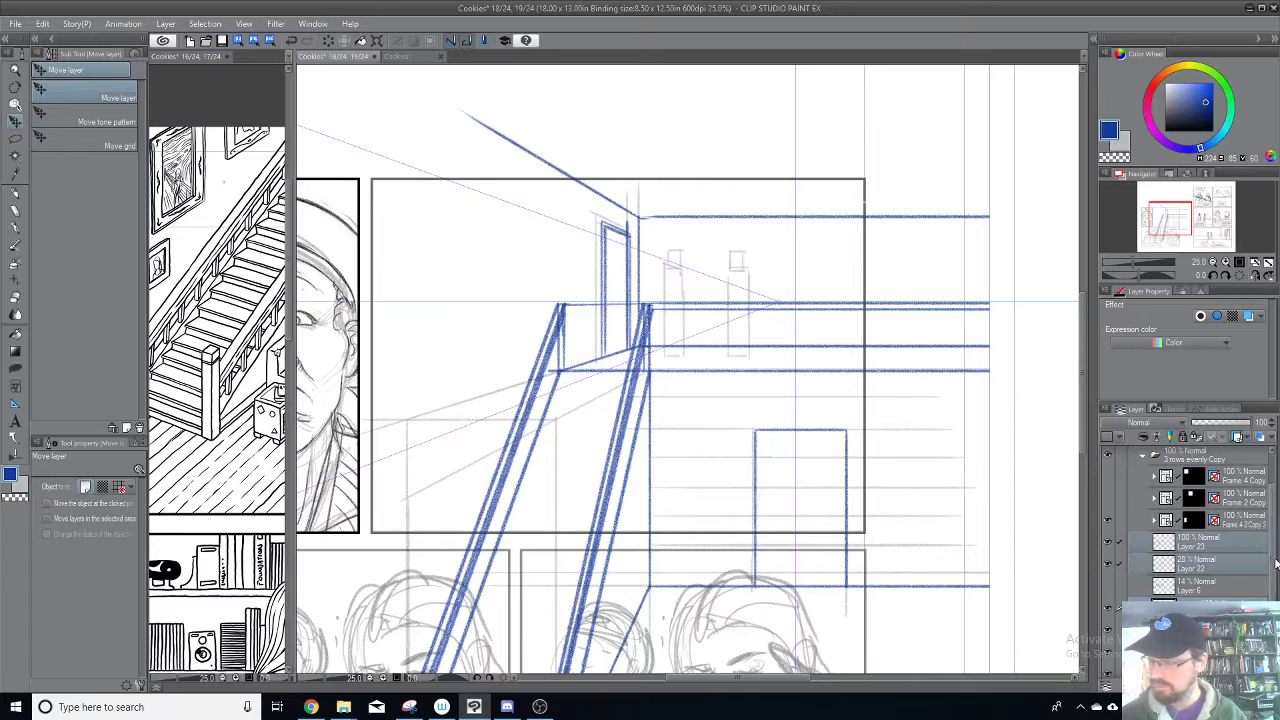
{"action": "scroll", "coordinate": [1230, 590], "scroll_direction": "down", "scroll_amount": 1}
{"action": "left_click_drag", "start_coordinate": [1113, 632], "coordinate": [1113, 657]}
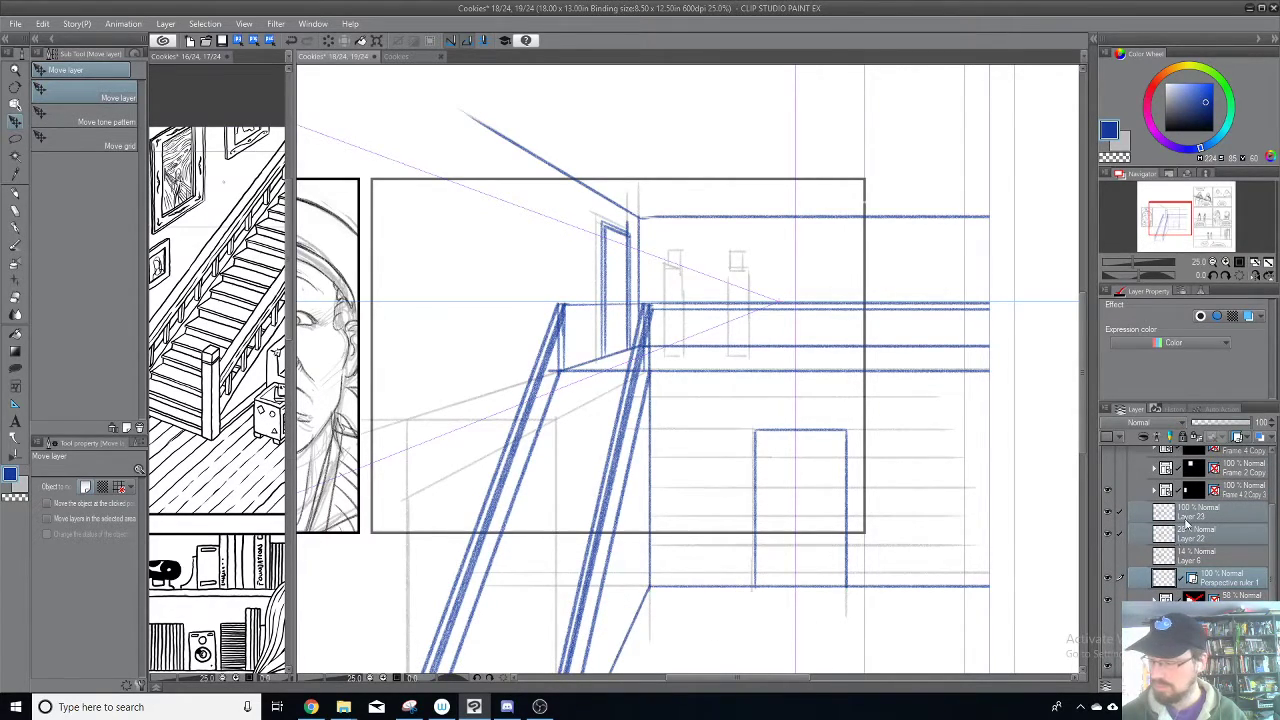
{"action": "left_click", "coordinate": [1108, 491]}
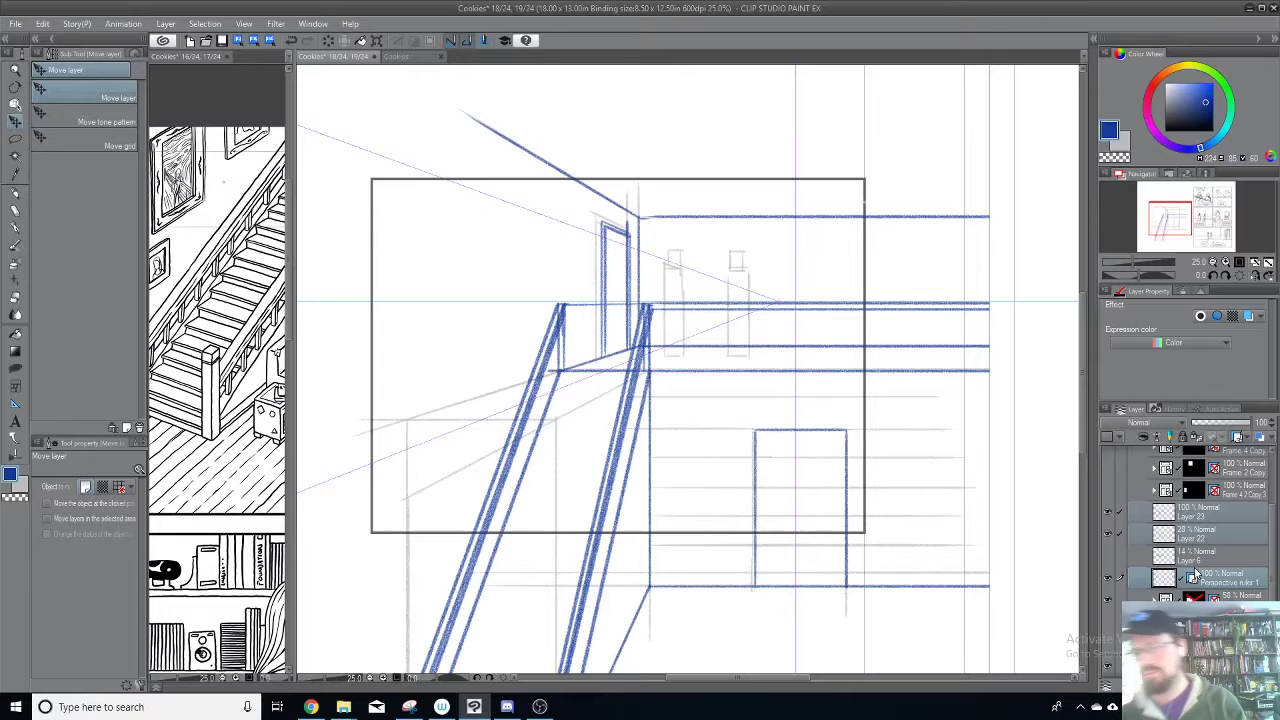
{"action": "left_click", "coordinate": [1107, 512]}
{"action": "left_click", "coordinate": [1107, 512]}
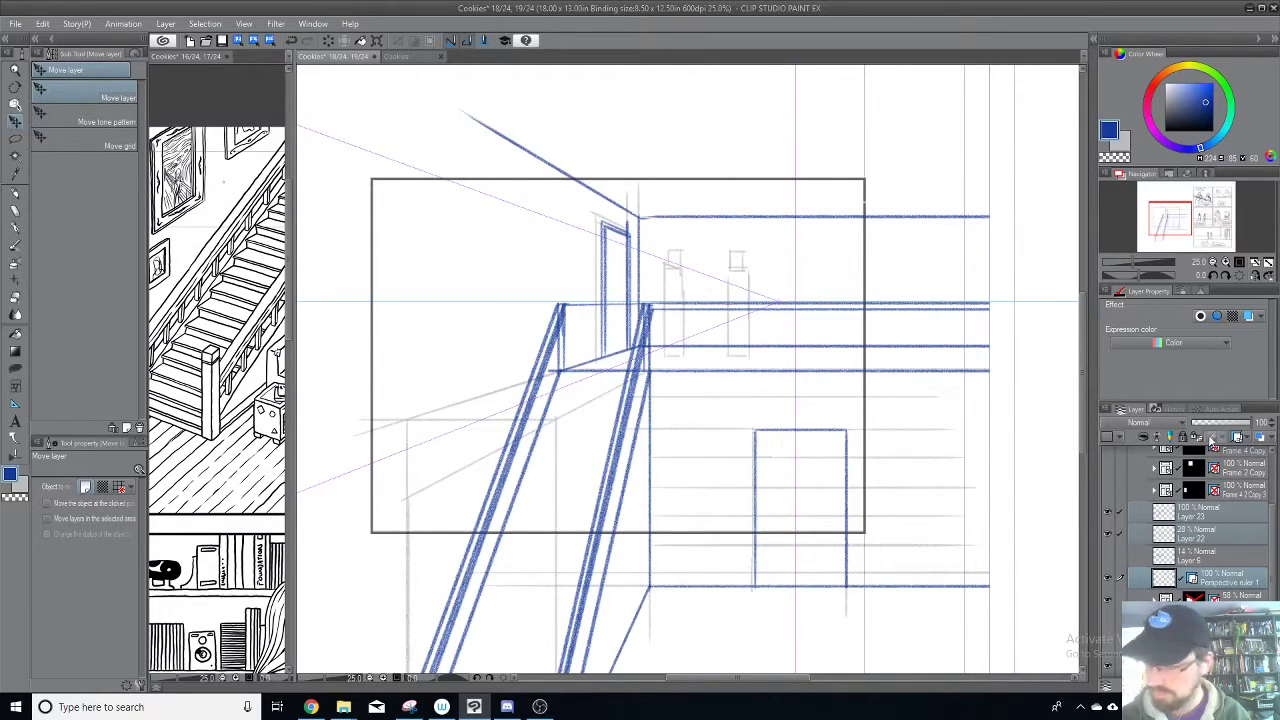
Step: Trace the two blocky upright shapes on the upper floor in blue with the Real pencil, following the faded guide
{"action": "left_click", "coordinate": [16, 194]}
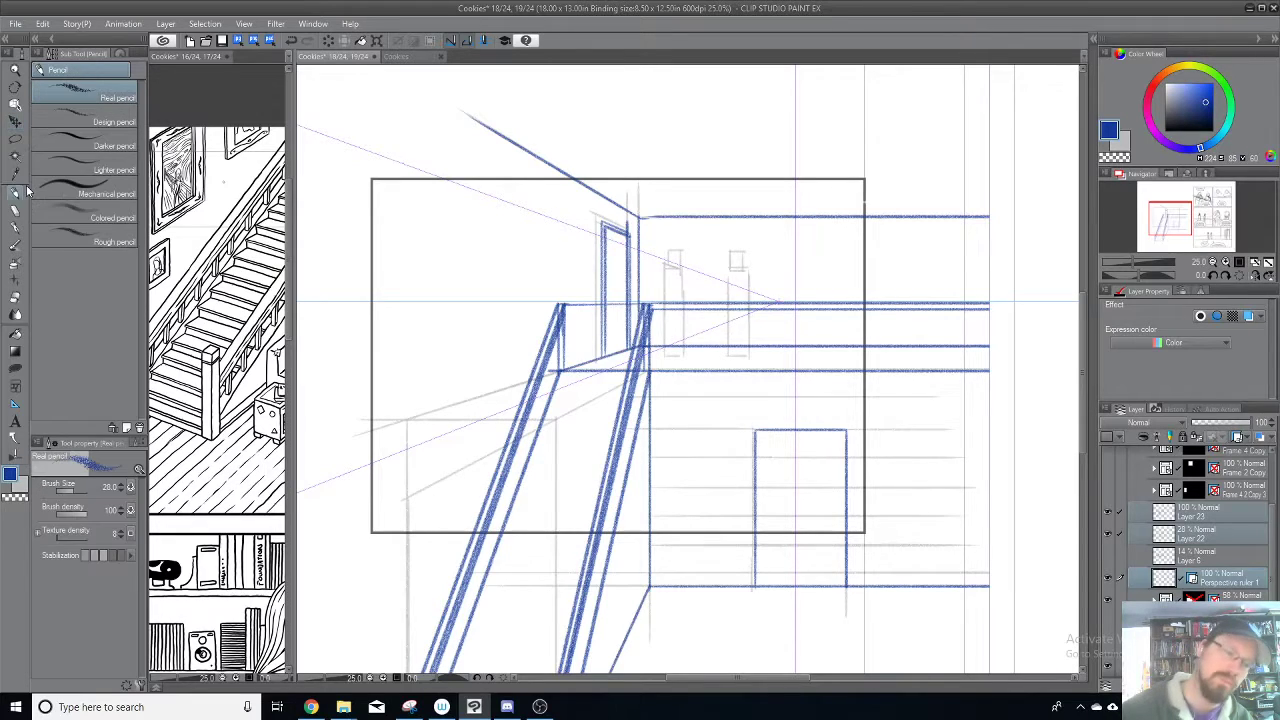
{"action": "left_click_drag", "start_coordinate": [664, 355], "coordinate": [666, 250]}
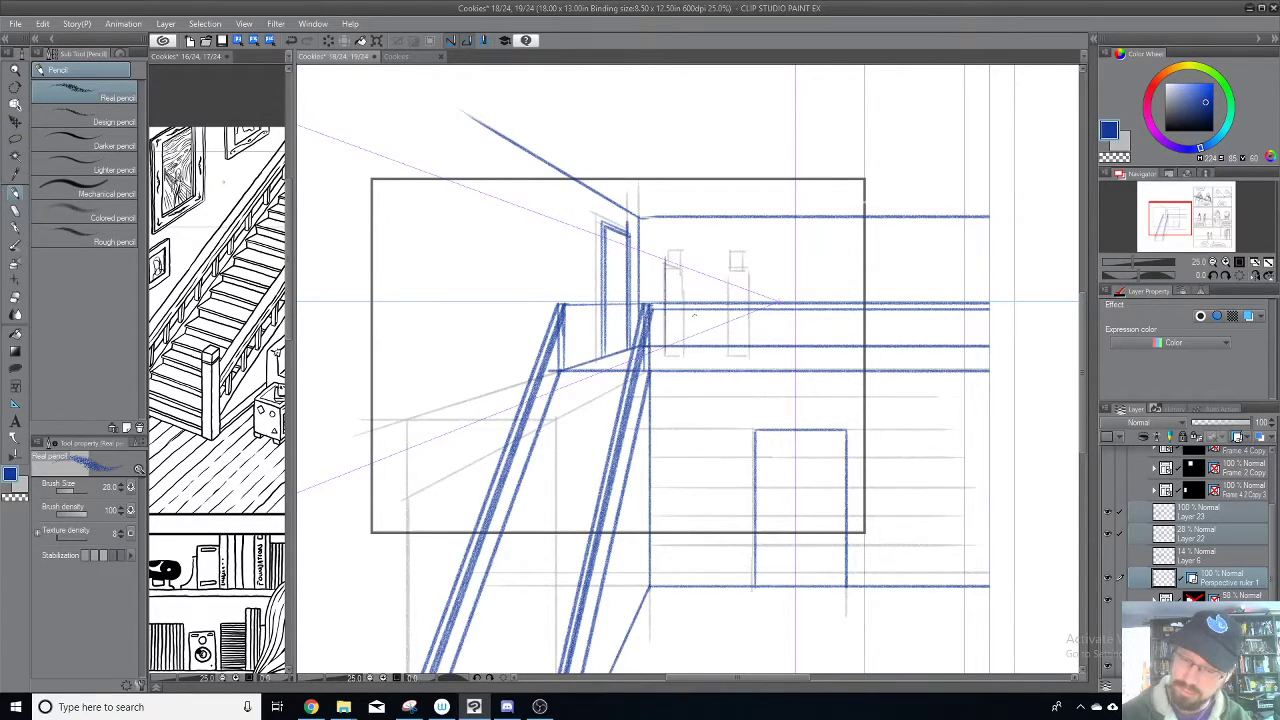
{"action": "mouse_move", "coordinate": [684, 354]}
{"action": "left_mouse_down"}
{"action": "mouse_move", "coordinate": [681, 263]}
{"action": "mouse_move", "coordinate": [667, 265]}
{"action": "mouse_move", "coordinate": [686, 269]}
{"action": "mouse_move", "coordinate": [668, 268]}
{"action": "mouse_move", "coordinate": [669, 254]}
{"action": "mouse_move", "coordinate": [748, 270]}
{"action": "mouse_move", "coordinate": [724, 268]}
{"action": "mouse_move", "coordinate": [727, 362]}
{"action": "left_mouse_up"}
{"action": "left_click_drag", "start_coordinate": [746, 270], "coordinate": [746, 364]}
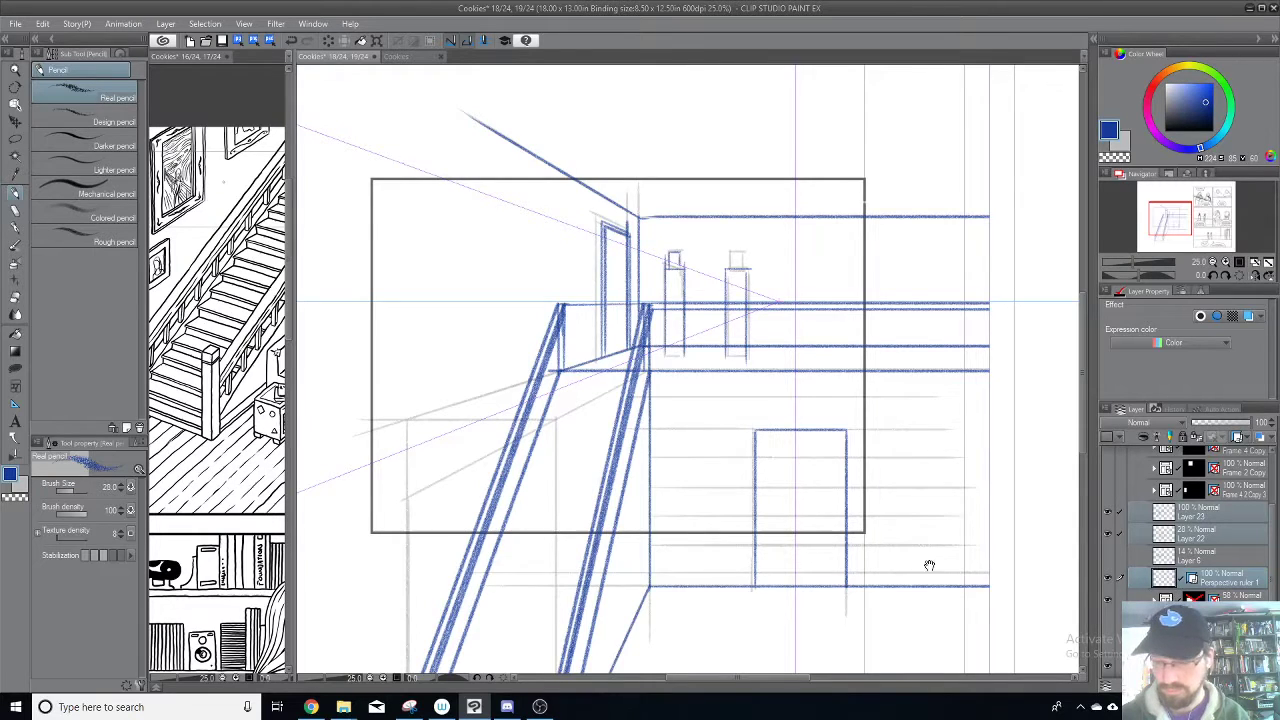
Step: Save the spread and pencil the first two blue tread lines across the foot of the staircase, parallel to its bottom edge
{"action": "left_click_drag", "start_coordinate": [930, 567], "coordinate": [916, 474]}
{"action": "key", "text": "minus"}
{"action": "key", "text": "minus"}
{"action": "key", "text": "minus"}
{"action": "key", "text": "minus"}
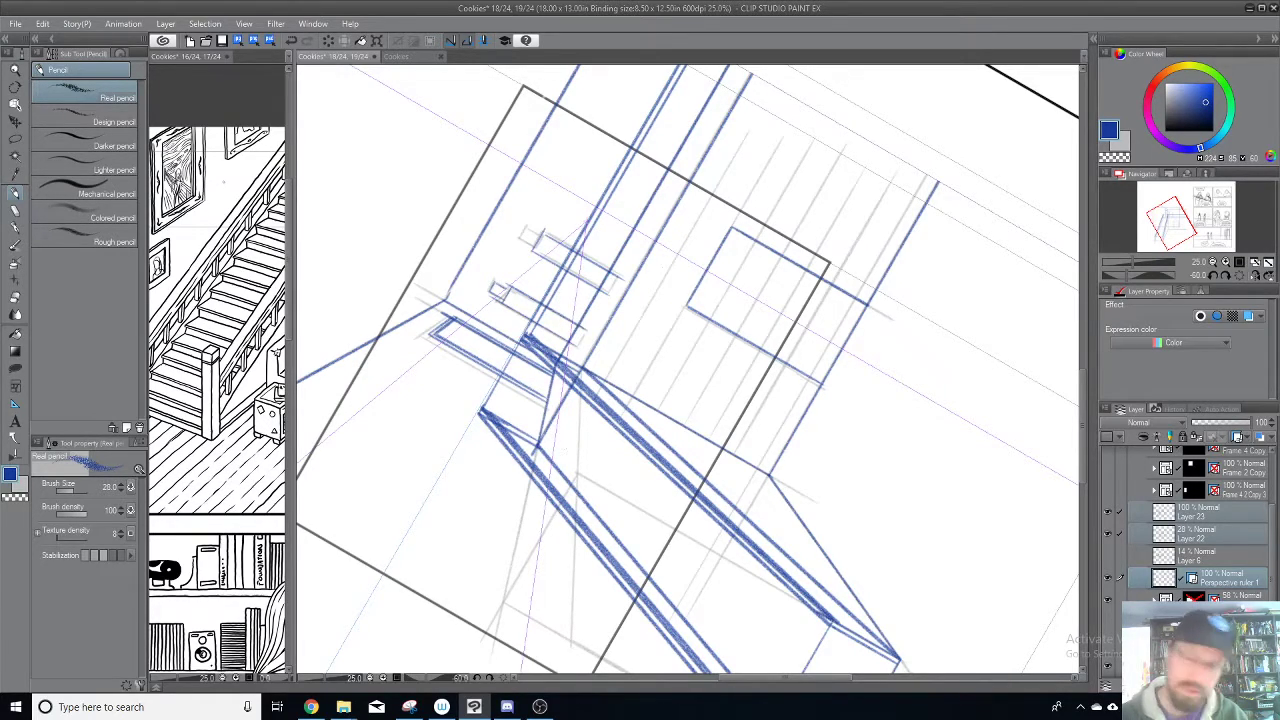
{"action": "left_click_drag", "start_coordinate": [689, 429], "coordinate": [662, 290]}
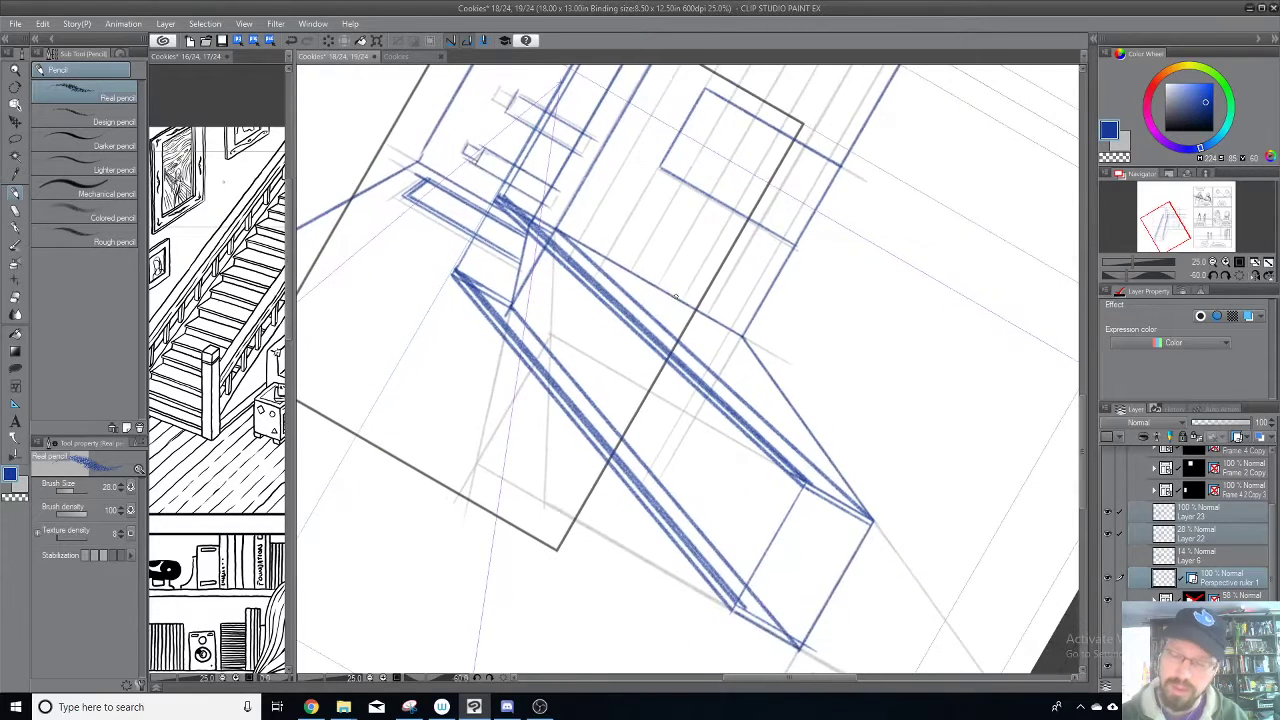
{"action": "key", "text": "asciicircum"}
{"action": "left_click_drag", "start_coordinate": [854, 548], "coordinate": [777, 403]}
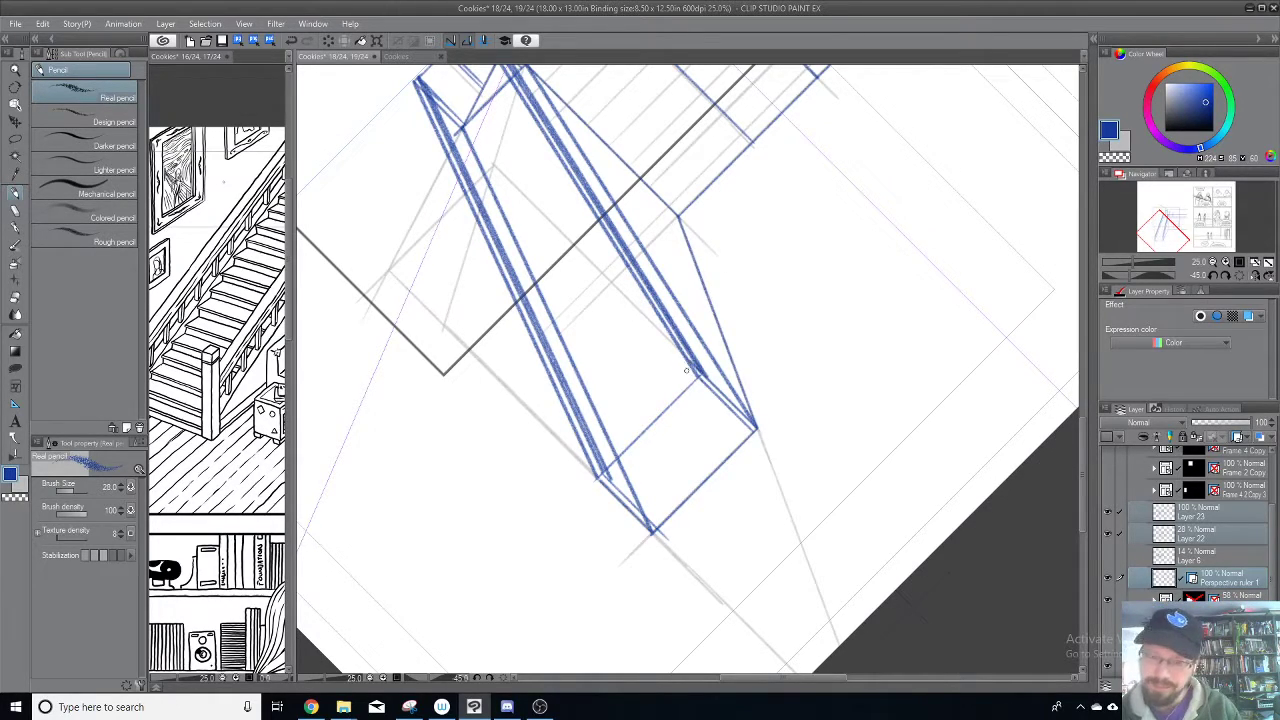
{"action": "scroll", "coordinate": [756, 482], "scroll_direction": "down", "scroll_amount": 1}
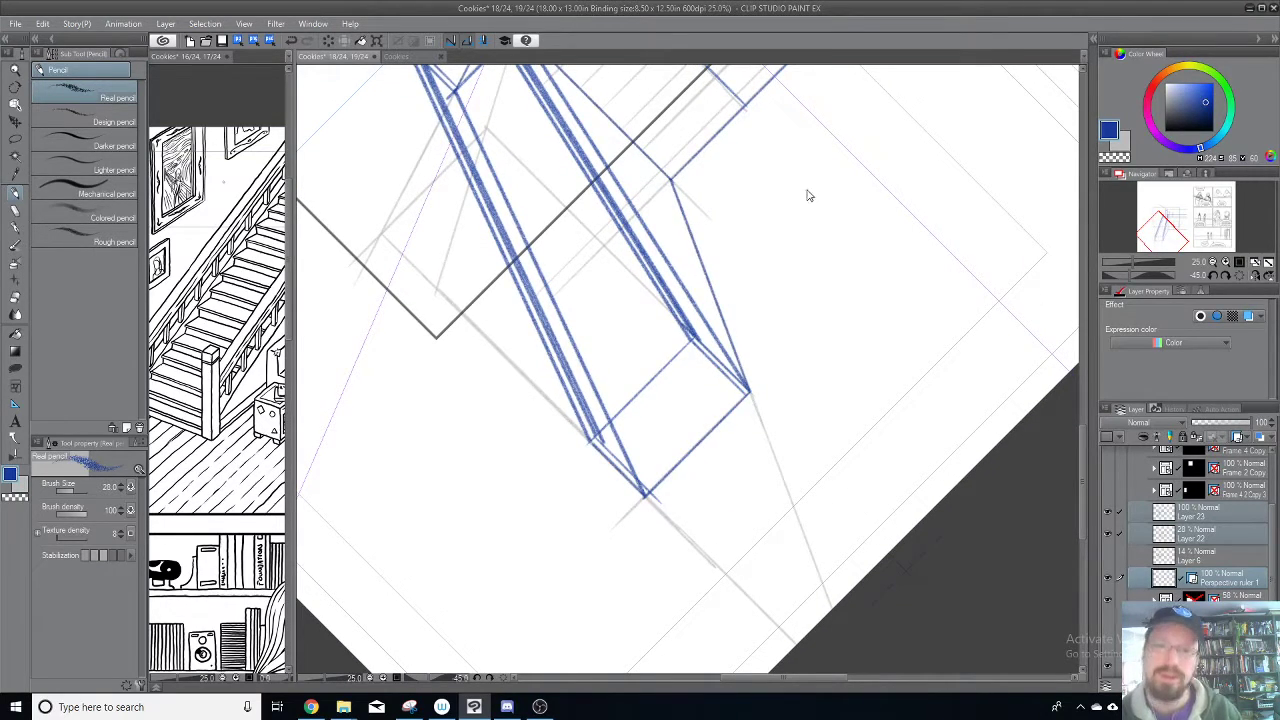
{"action": "key", "text": "ctrl+s"}
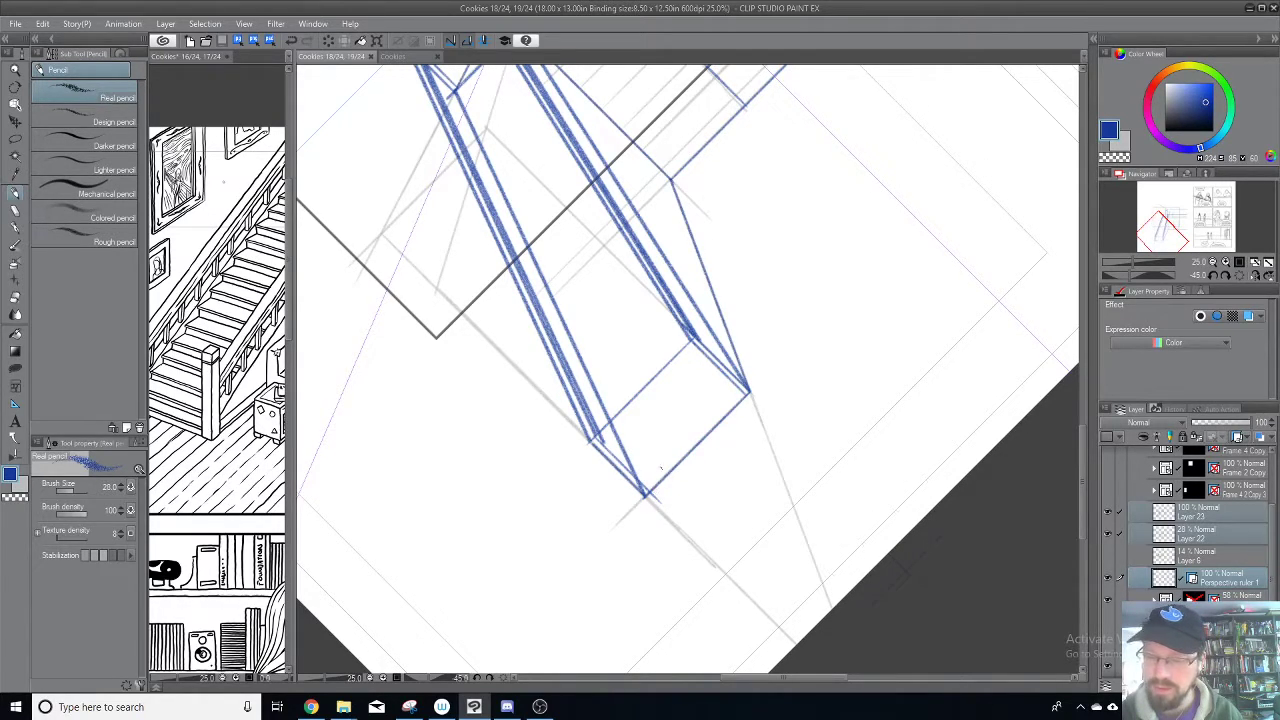
{"action": "left_click_drag", "start_coordinate": [639, 478], "coordinate": [740, 372]}
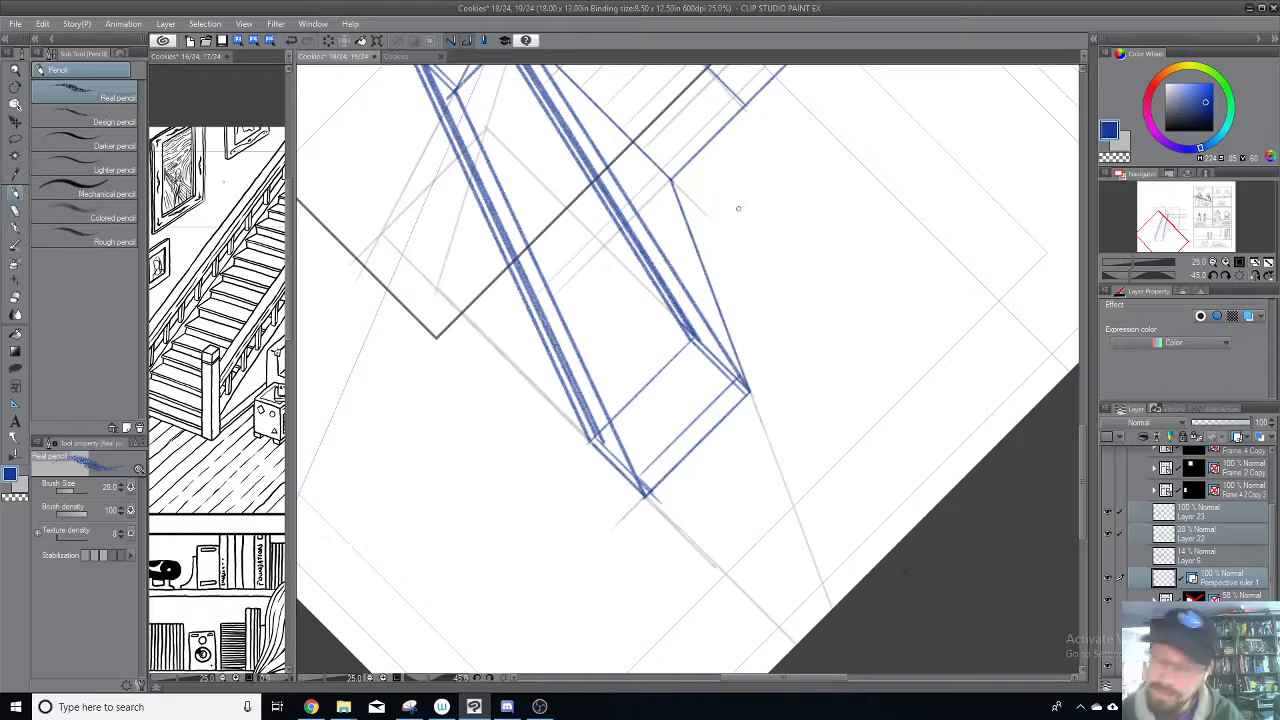
{"action": "left_click_drag", "start_coordinate": [630, 460], "coordinate": [733, 367]}
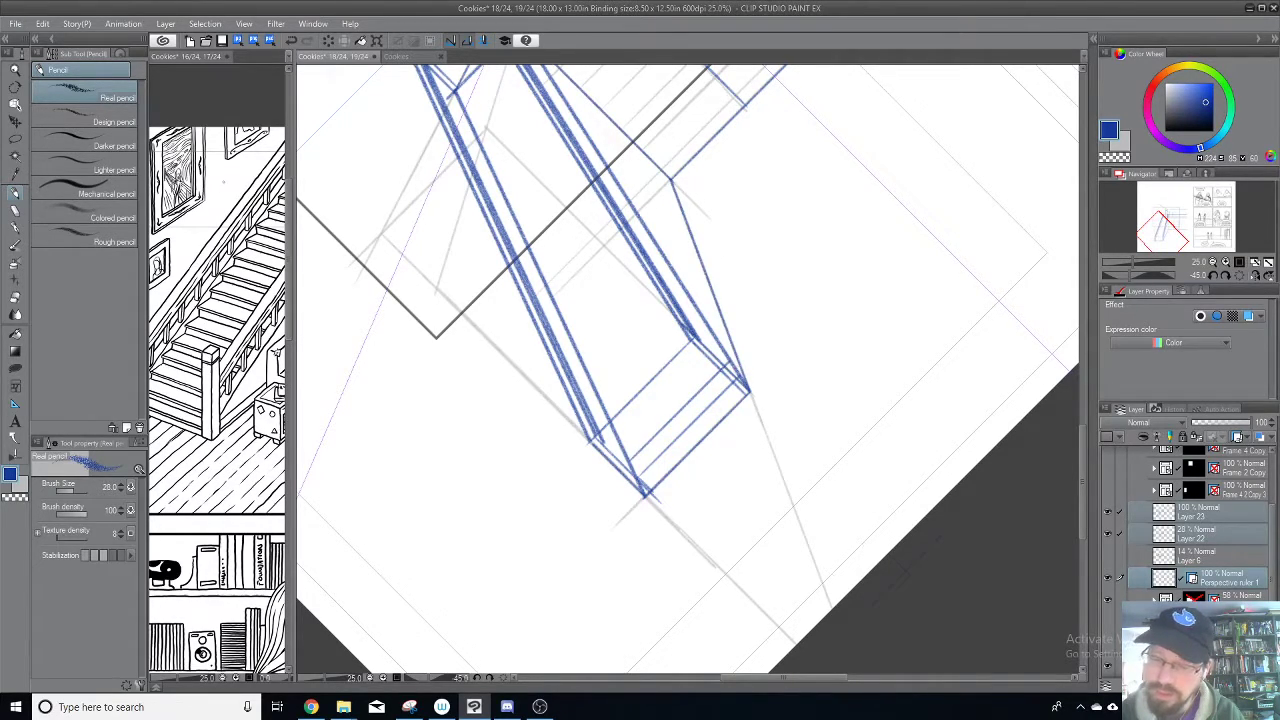
Step: Pencil evenly spaced parallel blue tread lines up the lowest section of the staircase, extending them across the far banister
{"action": "left_click_drag", "start_coordinate": [620, 439], "coordinate": [714, 346]}
{"action": "left_click_drag", "start_coordinate": [621, 426], "coordinate": [712, 328]}
{"action": "left_click_drag", "start_coordinate": [605, 416], "coordinate": [704, 316]}
{"action": "left_click_drag", "start_coordinate": [600, 397], "coordinate": [692, 301]}
{"action": "left_click_drag", "start_coordinate": [723, 225], "coordinate": [756, 240]}
{"action": "left_click_drag", "start_coordinate": [622, 400], "coordinate": [718, 304]}
{"action": "left_click_drag", "start_coordinate": [616, 384], "coordinate": [710, 286]}
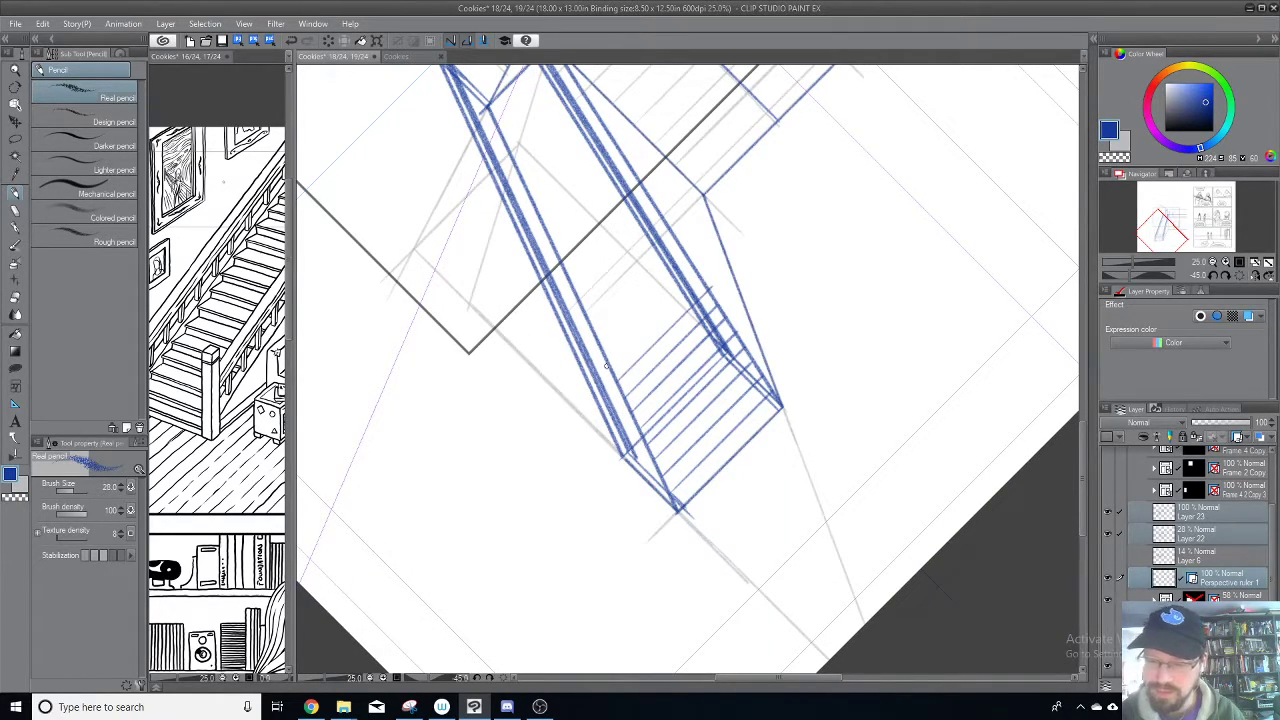
{"action": "left_click_drag", "start_coordinate": [606, 367], "coordinate": [702, 270]}
Step: Continue the blue tread lines up the staircase to where the panel border's lower edge crosses it, redrawing one misplaced line
{"action": "mouse_move", "coordinate": [647, 330]}
{"action": "left_mouse_down"}
{"action": "mouse_move", "coordinate": [643, 396]}
{"action": "mouse_move", "coordinate": [700, 356]}
{"action": "left_mouse_up"}
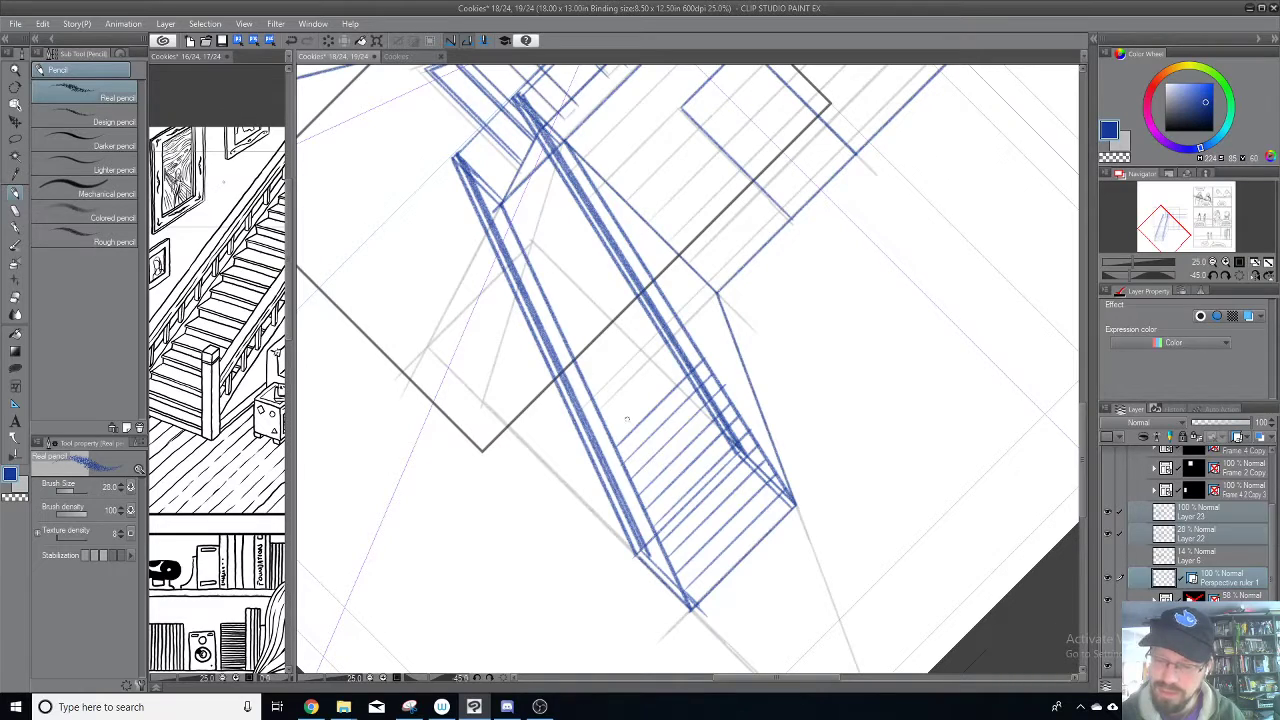
{"action": "left_click_drag", "start_coordinate": [607, 431], "coordinate": [694, 343]}
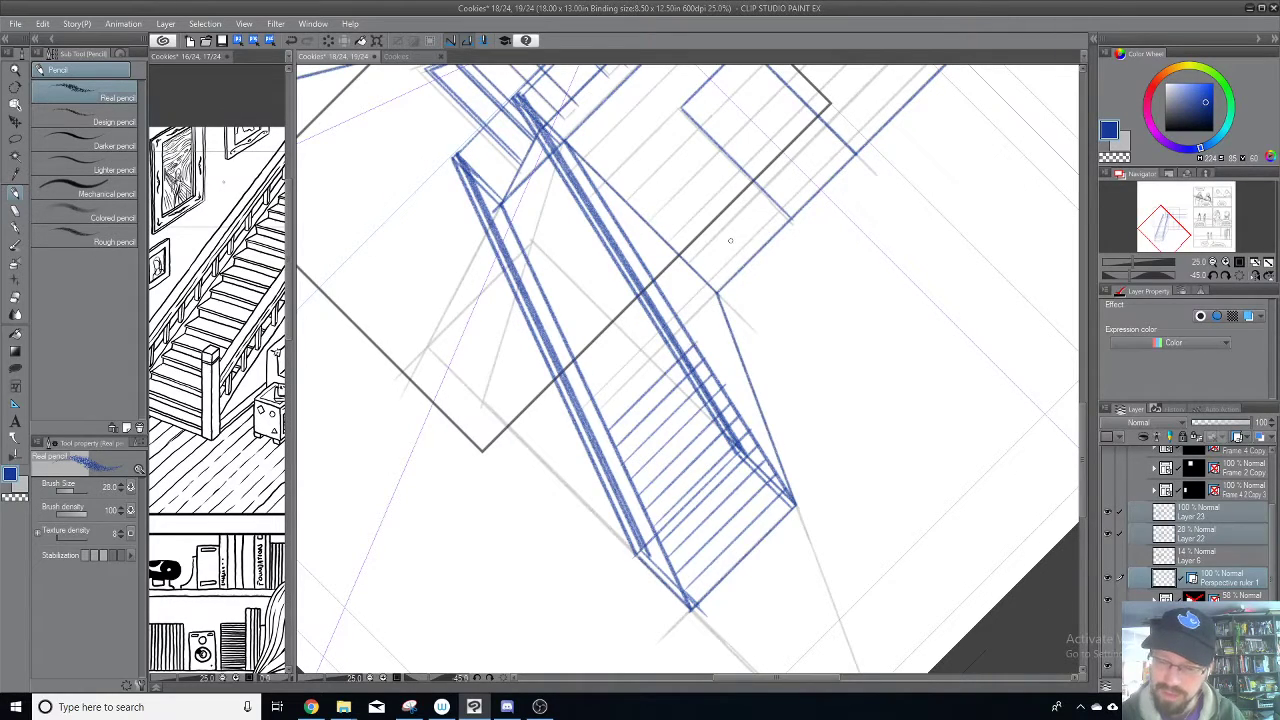
{"action": "left_click_drag", "start_coordinate": [603, 418], "coordinate": [685, 330]}
{"action": "key", "text": "ctrl+z"}
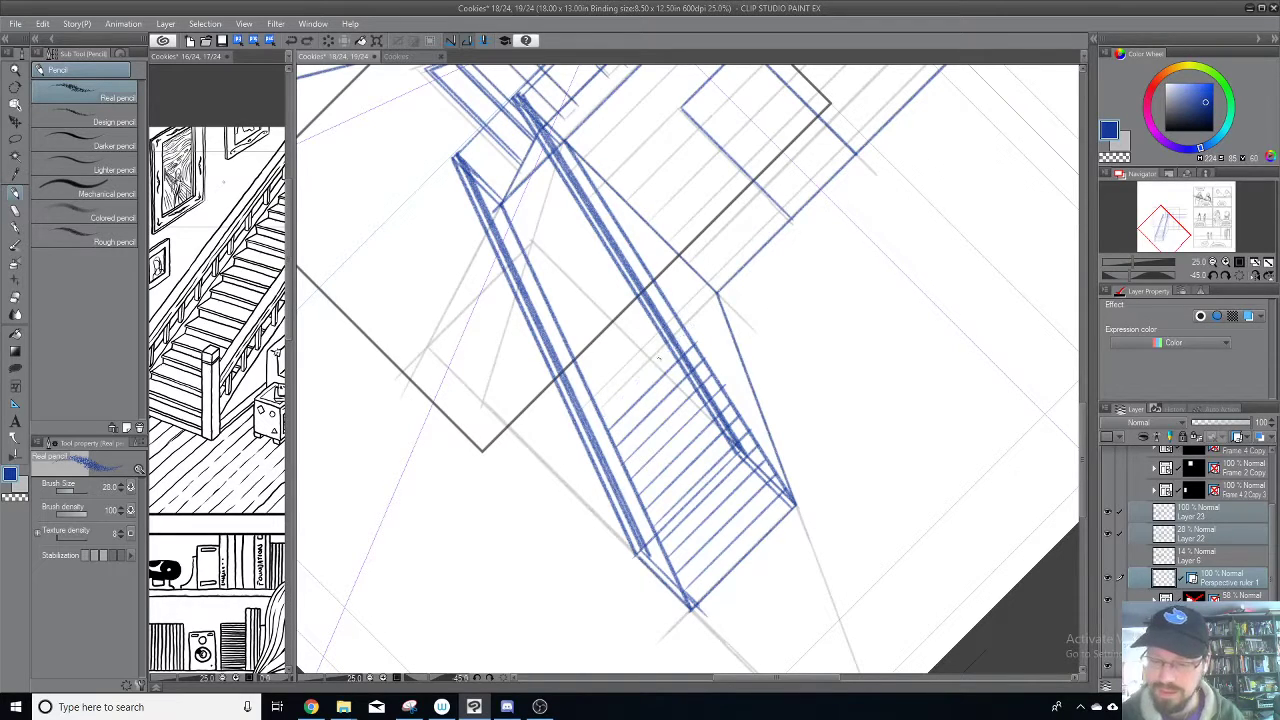
{"action": "left_click_drag", "start_coordinate": [601, 412], "coordinate": [685, 333]}
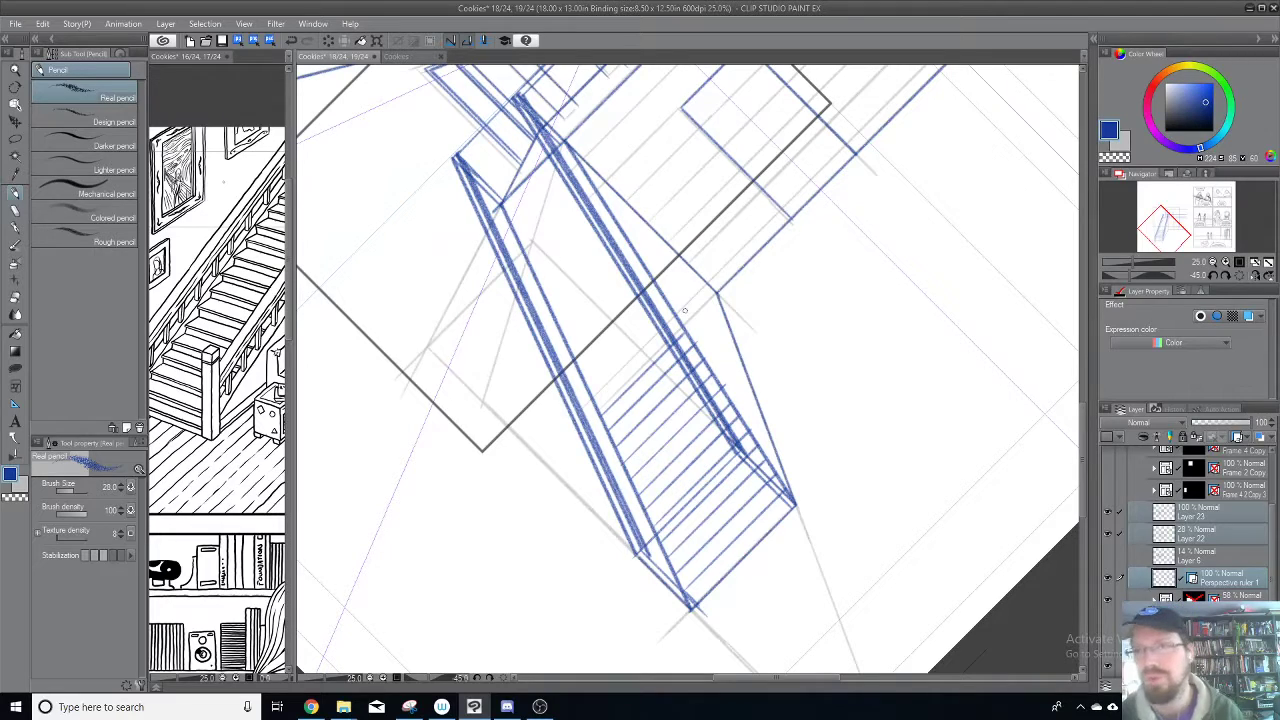
{"action": "left_click_drag", "start_coordinate": [594, 401], "coordinate": [674, 322]}
{"action": "left_click_drag", "start_coordinate": [587, 385], "coordinate": [671, 301]}
{"action": "left_click_drag", "start_coordinate": [581, 376], "coordinate": [661, 293]}
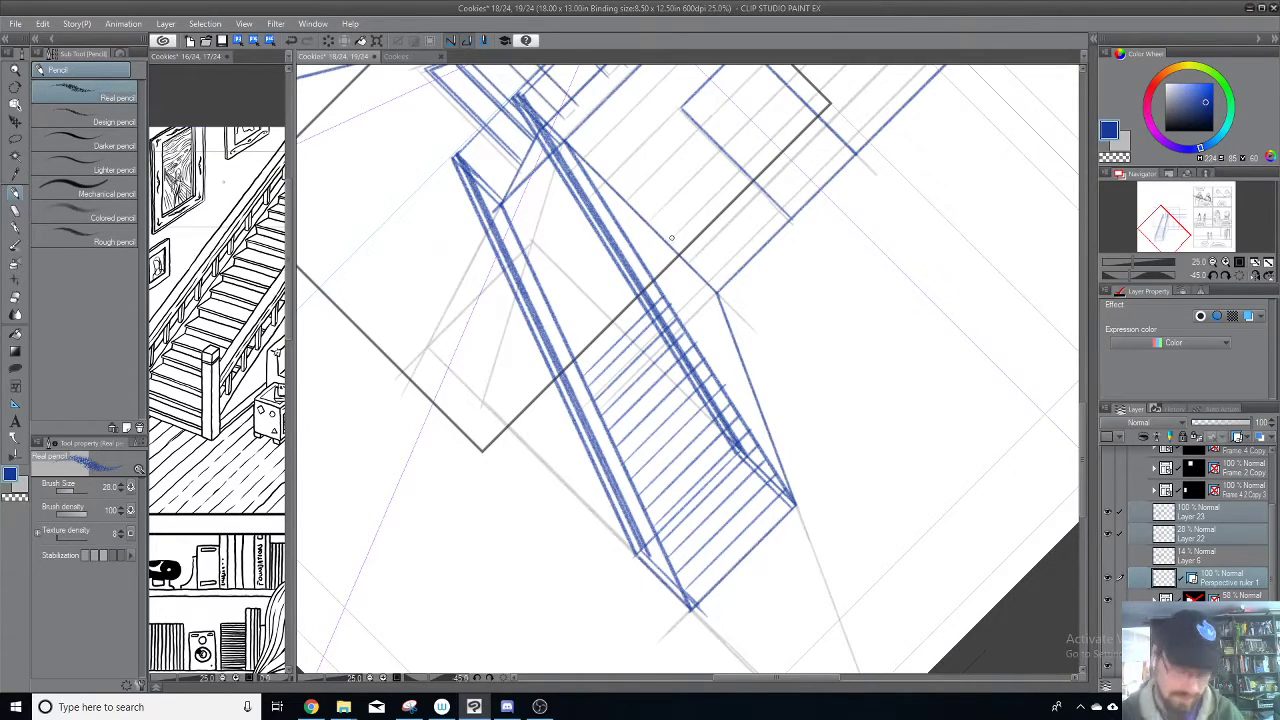
{"action": "left_click_drag", "start_coordinate": [580, 376], "coordinate": [667, 293]}
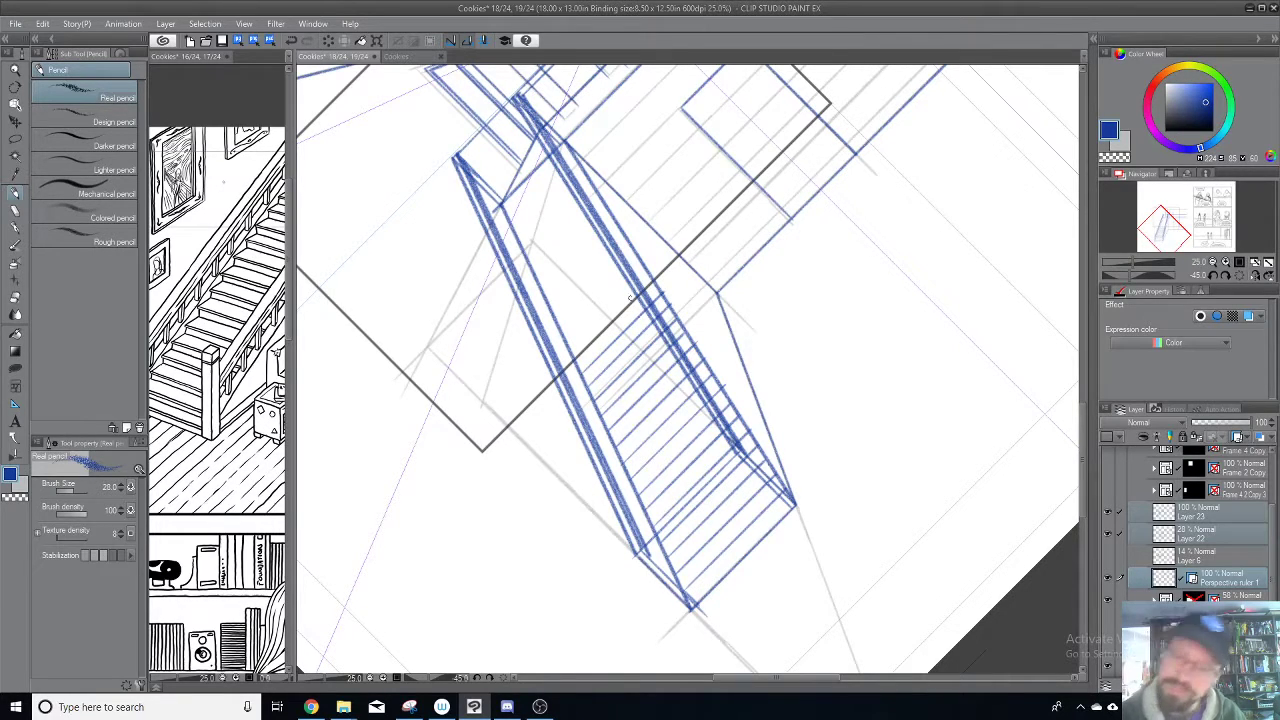
Step: Add blue tread lines to the staircase just above the panel border's lower edge, redrawing the lines that are spaced wrongly
{"action": "left_click_drag", "start_coordinate": [628, 299], "coordinate": [657, 355]}
{"action": "left_click_drag", "start_coordinate": [600, 424], "coordinate": [677, 320]}
{"action": "left_click_drag", "start_coordinate": [594, 402], "coordinate": [678, 312]}
{"action": "key", "text": "ctrl+z"}
{"action": "left_click_drag", "start_coordinate": [596, 404], "coordinate": [676, 320]}
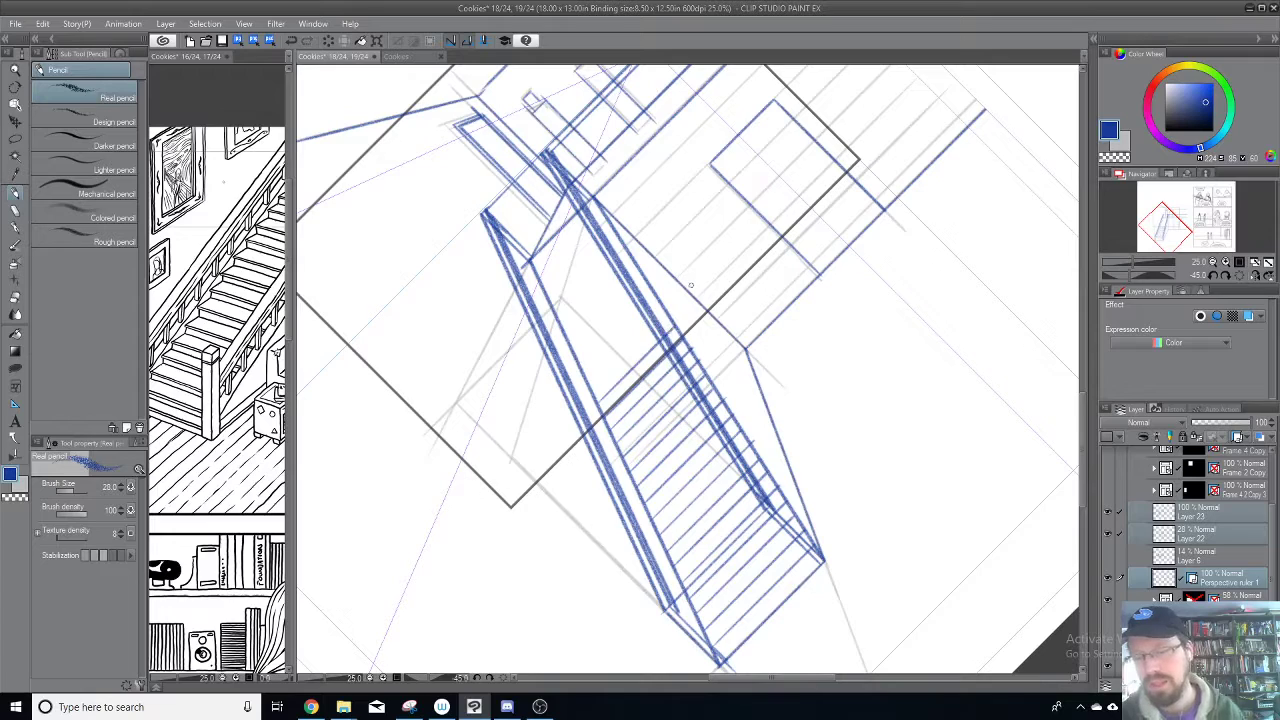
{"action": "left_click_drag", "start_coordinate": [590, 392], "coordinate": [660, 313]}
{"action": "left_click_drag", "start_coordinate": [586, 374], "coordinate": [655, 302]}
{"action": "key", "text": "ctrl+z"}
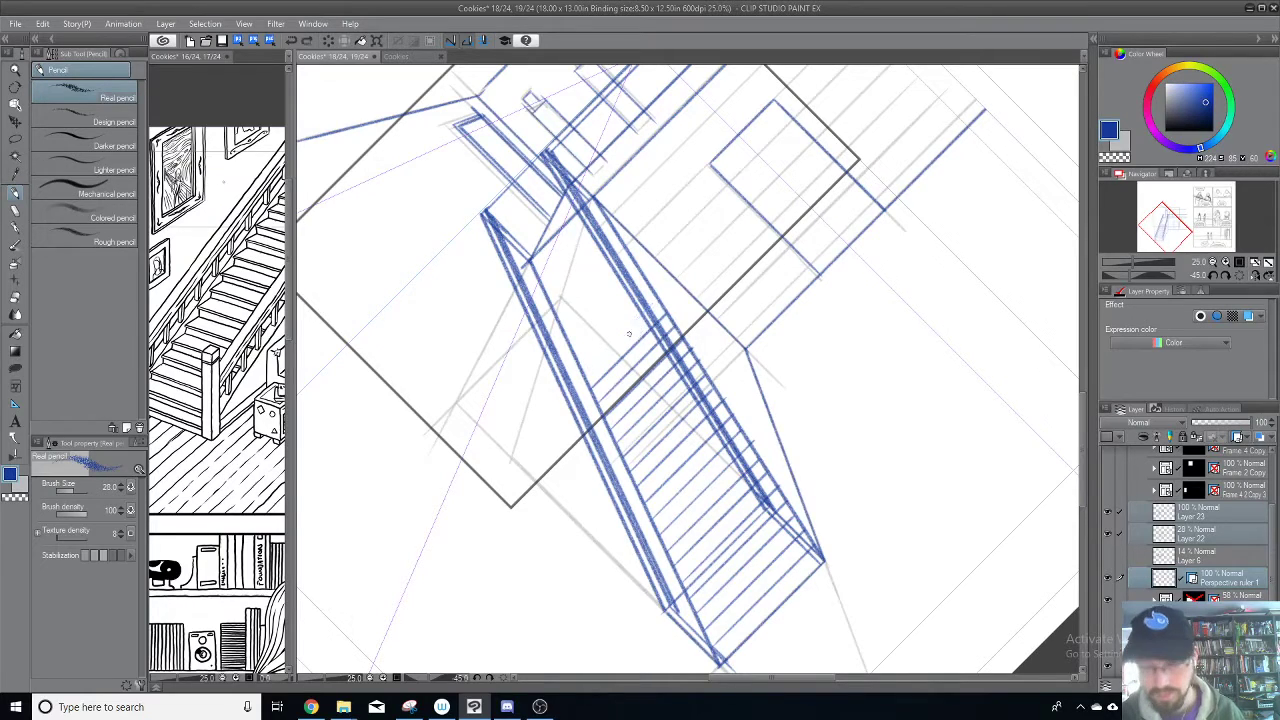
{"action": "left_click_drag", "start_coordinate": [585, 374], "coordinate": [656, 300]}
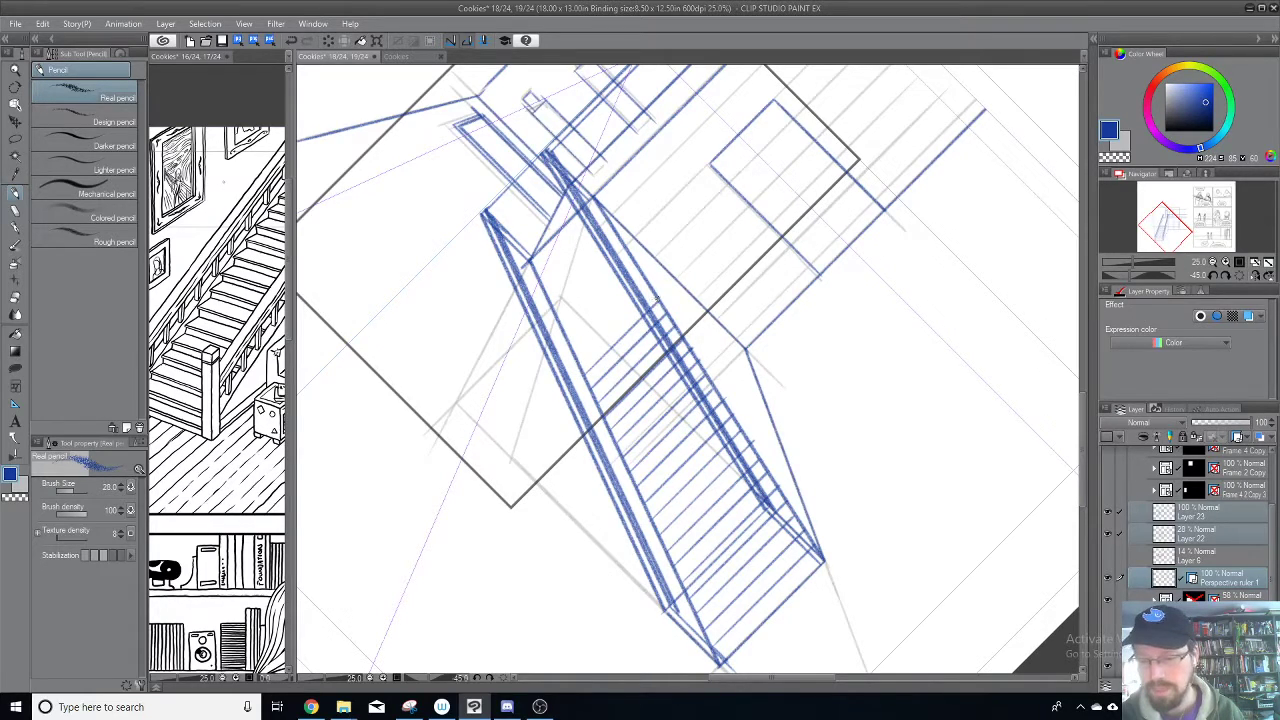
{"action": "left_click_drag", "start_coordinate": [576, 362], "coordinate": [654, 288]}
Step: Pencil the blue tread lines along the upper staircase towards the landing, spacing them closer together and redrawing misplaced ones
{"action": "left_click_drag", "start_coordinate": [572, 349], "coordinate": [633, 292]}
{"action": "key", "text": "ctrl+z"}
{"action": "left_click_drag", "start_coordinate": [574, 347], "coordinate": [642, 278]}
{"action": "key", "text": "ctrl+z"}
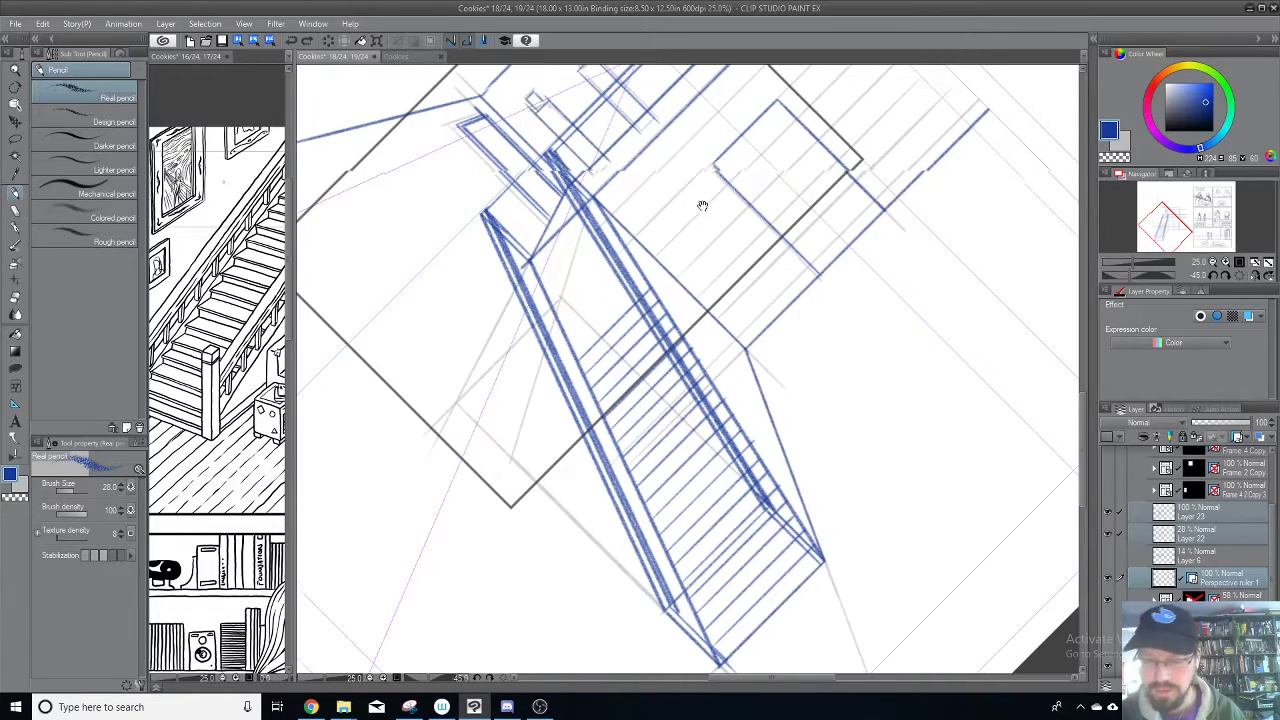
{"action": "left_click_drag", "start_coordinate": [700, 206], "coordinate": [785, 210]}
{"action": "left_click_drag", "start_coordinate": [657, 352], "coordinate": [731, 281]}
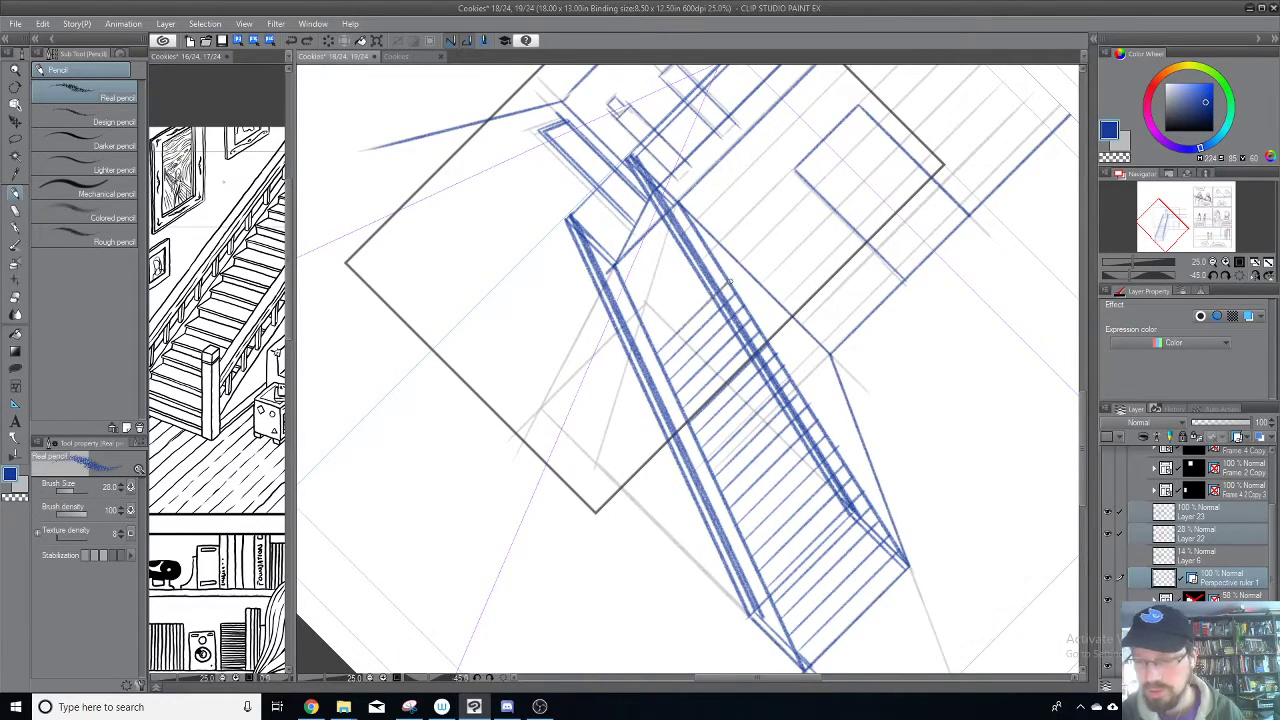
{"action": "left_click_drag", "start_coordinate": [655, 341], "coordinate": [727, 264]}
{"action": "left_click_drag", "start_coordinate": [641, 330], "coordinate": [722, 260]}
{"action": "left_click_drag", "start_coordinate": [637, 316], "coordinate": [706, 252]}
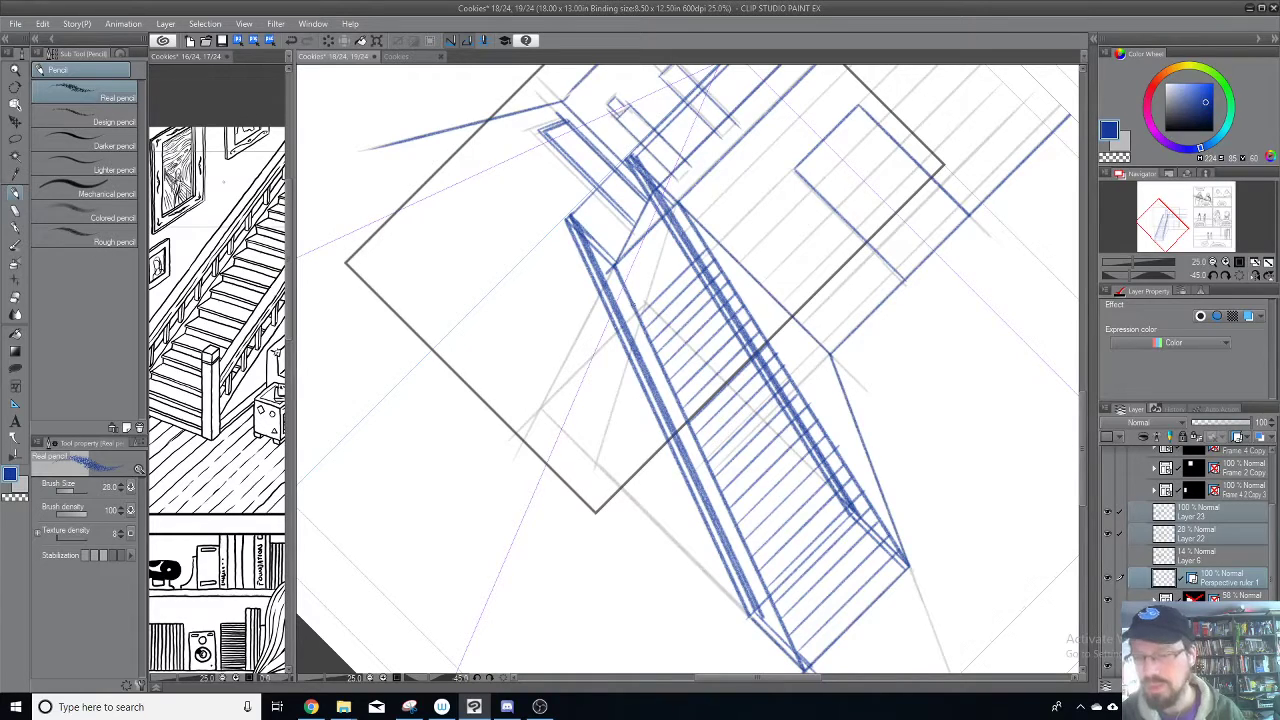
{"action": "left_click_drag", "start_coordinate": [631, 303], "coordinate": [697, 238]}
{"action": "key", "text": "ctrl+z"}
{"action": "left_click_drag", "start_coordinate": [632, 305], "coordinate": [698, 243]}
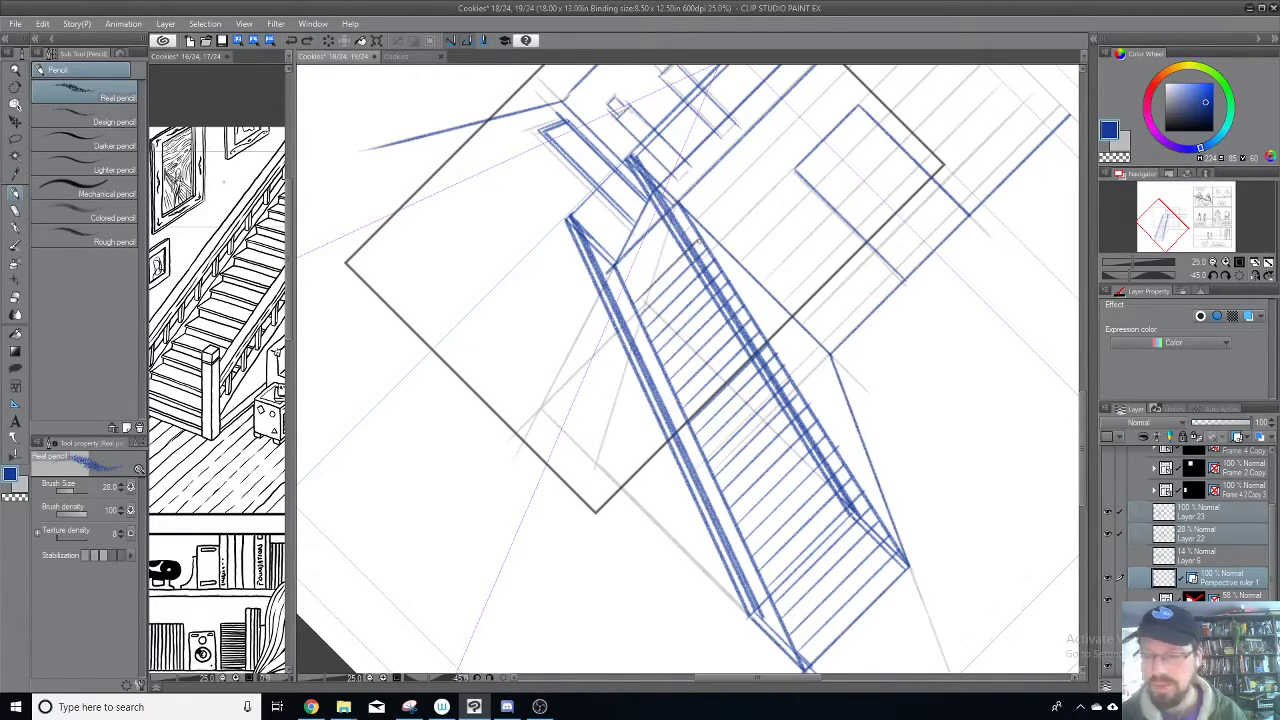
Step: Pencil the last tread lines below the landing and mark short riser ticks down the staircase's near edge
{"action": "left_click_drag", "start_coordinate": [630, 292], "coordinate": [697, 226]}
{"action": "left_click_drag", "start_coordinate": [619, 278], "coordinate": [687, 216]}
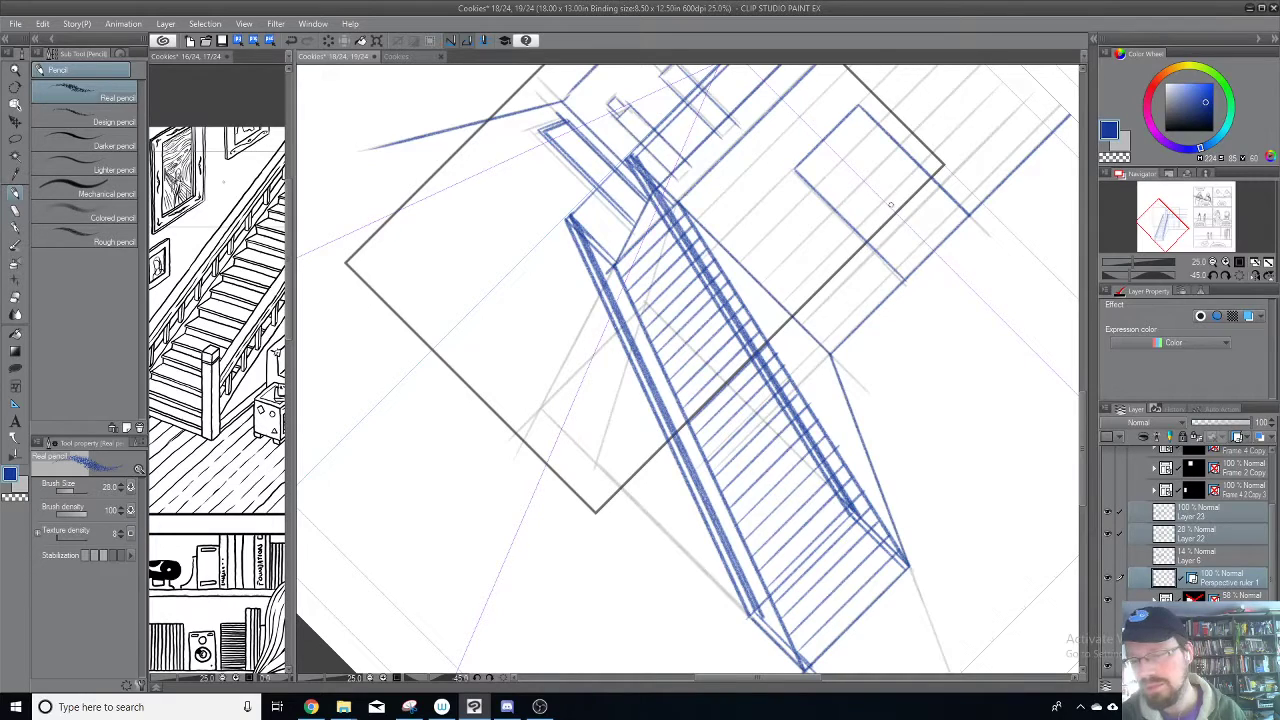
{"action": "key", "text": "asciicircum"}
{"action": "key", "text": "asciicircum"}
{"action": "key", "text": "asciicircum"}
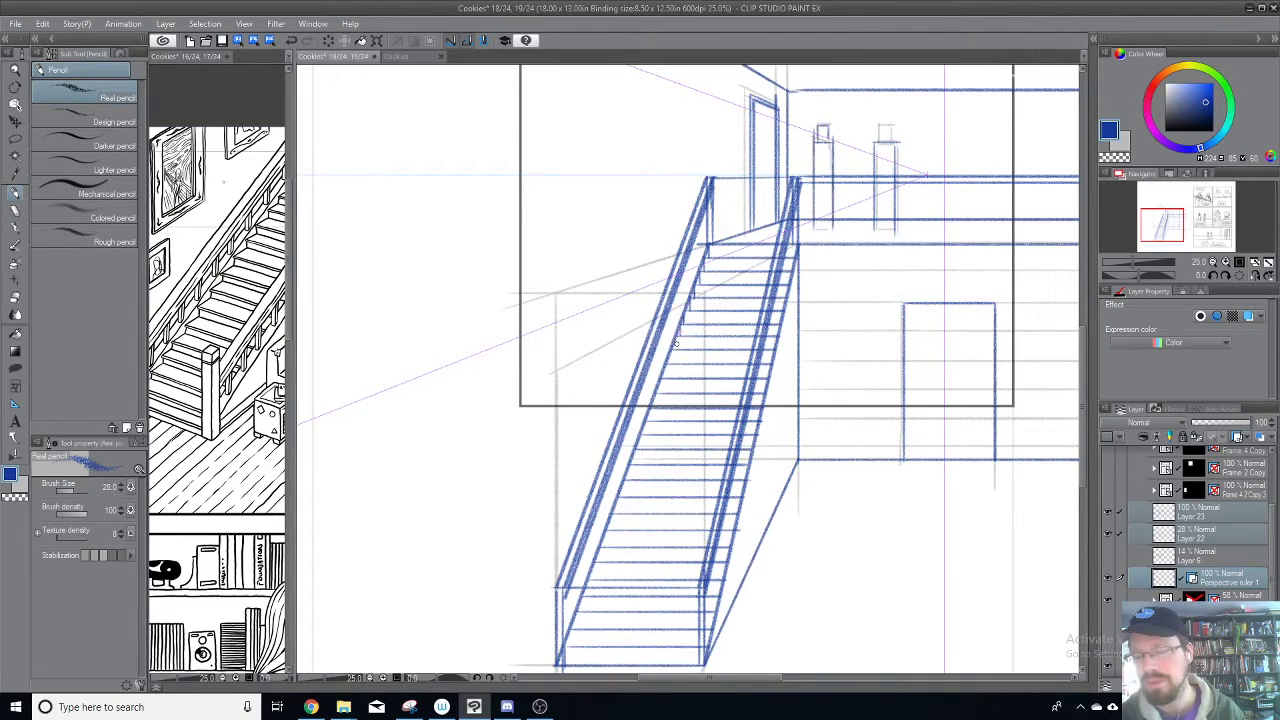
{"action": "left_click_drag", "start_coordinate": [689, 345], "coordinate": [778, 252]}
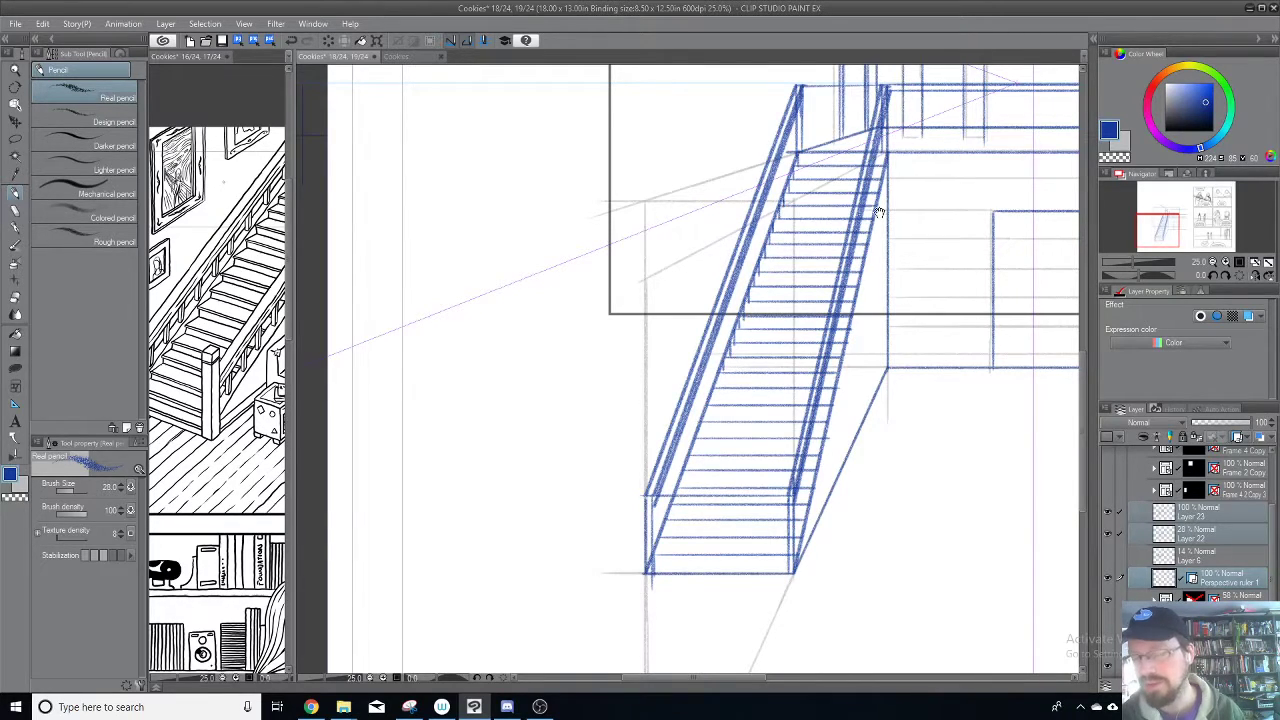
{"action": "left_click_drag", "start_coordinate": [883, 206], "coordinate": [802, 316]}
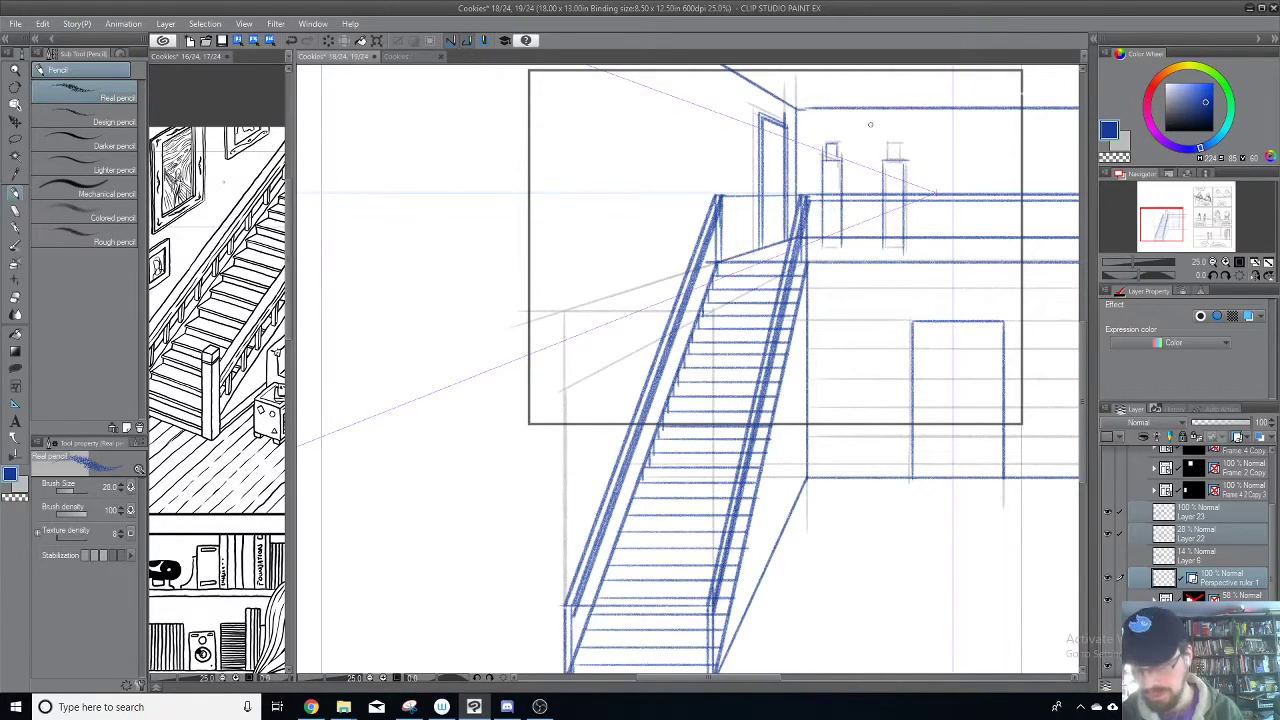
Step: Add a second blue line close beside each of the topmost treads to give them thickness, redrawing one misplaced line
{"action": "key", "text": "minus"}
{"action": "key", "text": "minus"}
{"action": "key", "text": "minus"}
{"action": "left_click_drag", "start_coordinate": [710, 334], "coordinate": [724, 397]}
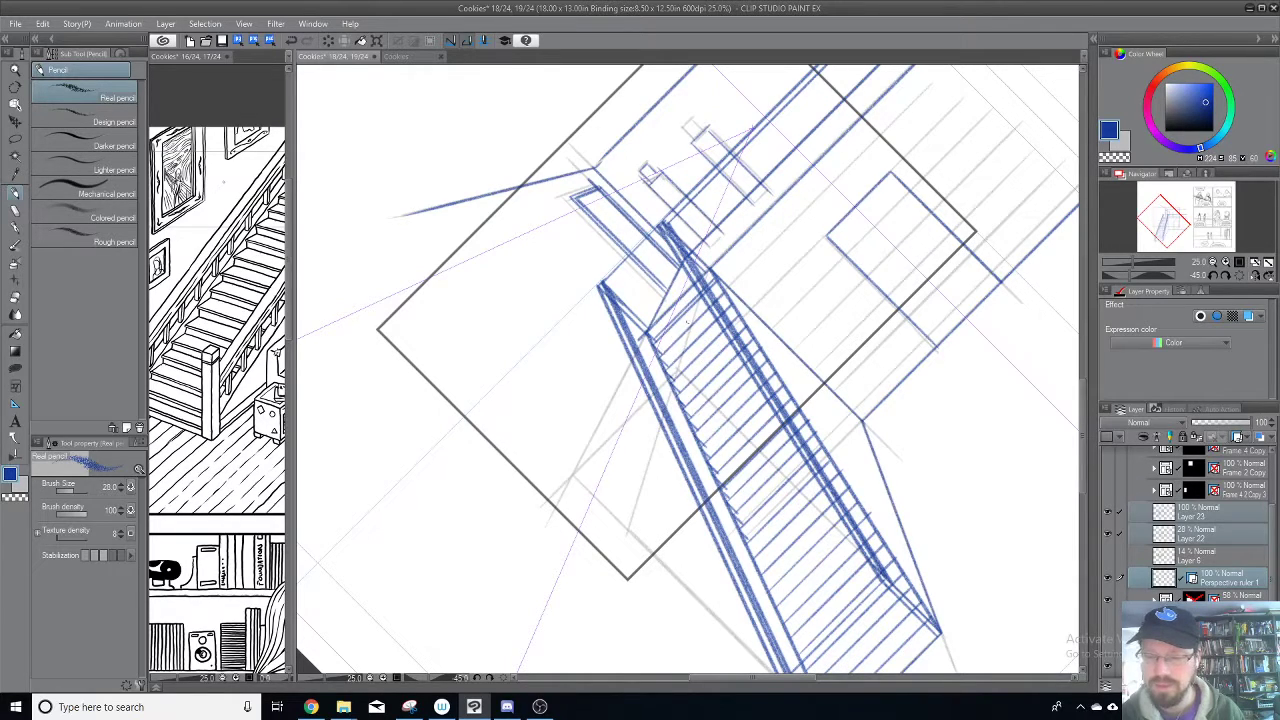
{"action": "mouse_move", "coordinate": [692, 335]}
{"action": "left_mouse_down"}
{"action": "mouse_move", "coordinate": [664, 349]}
{"action": "mouse_move", "coordinate": [718, 296]}
{"action": "mouse_move", "coordinate": [671, 342]}
{"action": "mouse_move", "coordinate": [729, 301]}
{"action": "left_mouse_up"}
{"action": "key", "text": "ctrl+z"}
{"action": "left_click_drag", "start_coordinate": [676, 372], "coordinate": [737, 309]}
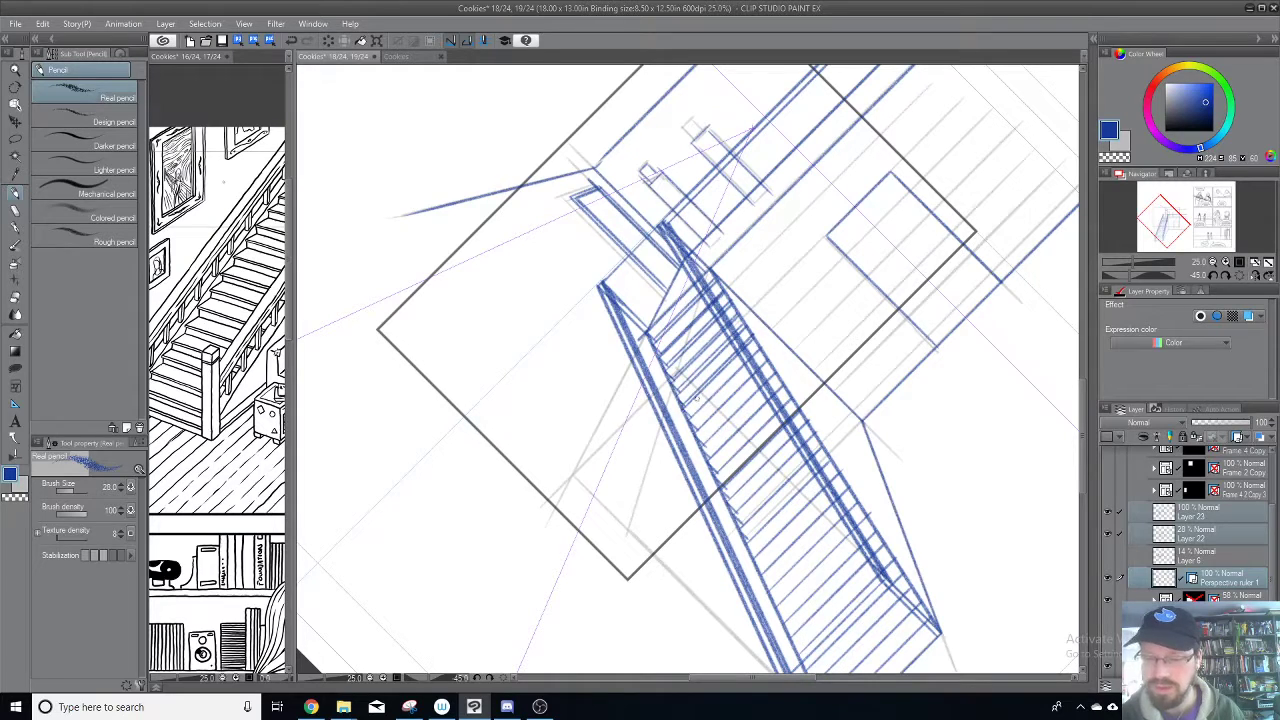
Step: Continue doubling the blue tread lines down the stairs to the panel border's lower edge, redrawing one line
{"action": "left_click_drag", "start_coordinate": [757, 240], "coordinate": [732, 166]}
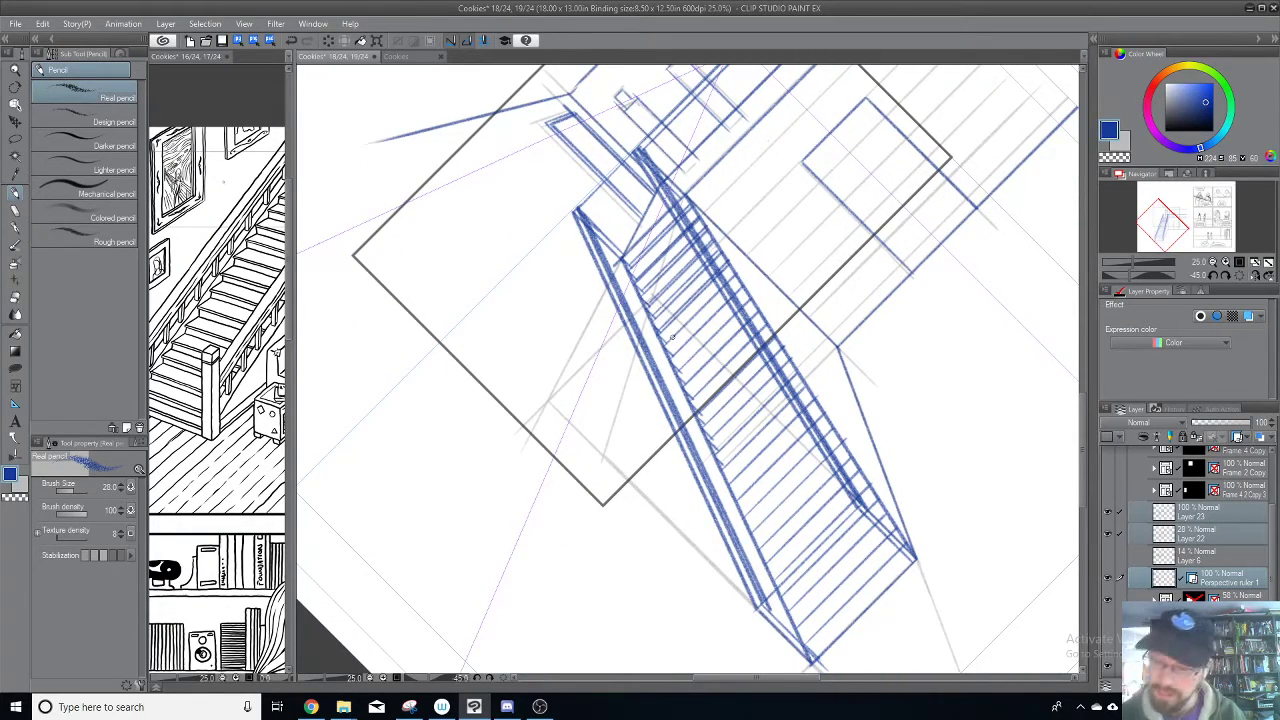
{"action": "left_click_drag", "start_coordinate": [664, 341], "coordinate": [731, 277]}
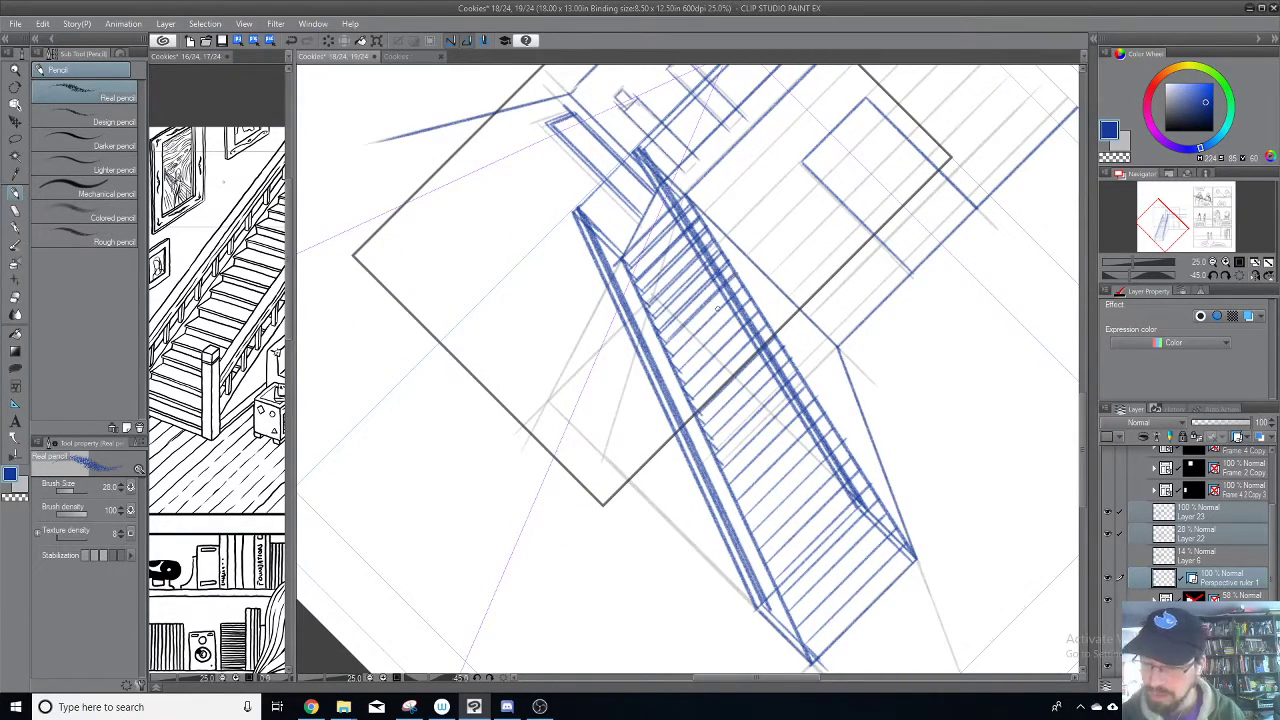
{"action": "left_click_drag", "start_coordinate": [668, 350], "coordinate": [736, 286]}
{"action": "key", "text": "ctrl+z"}
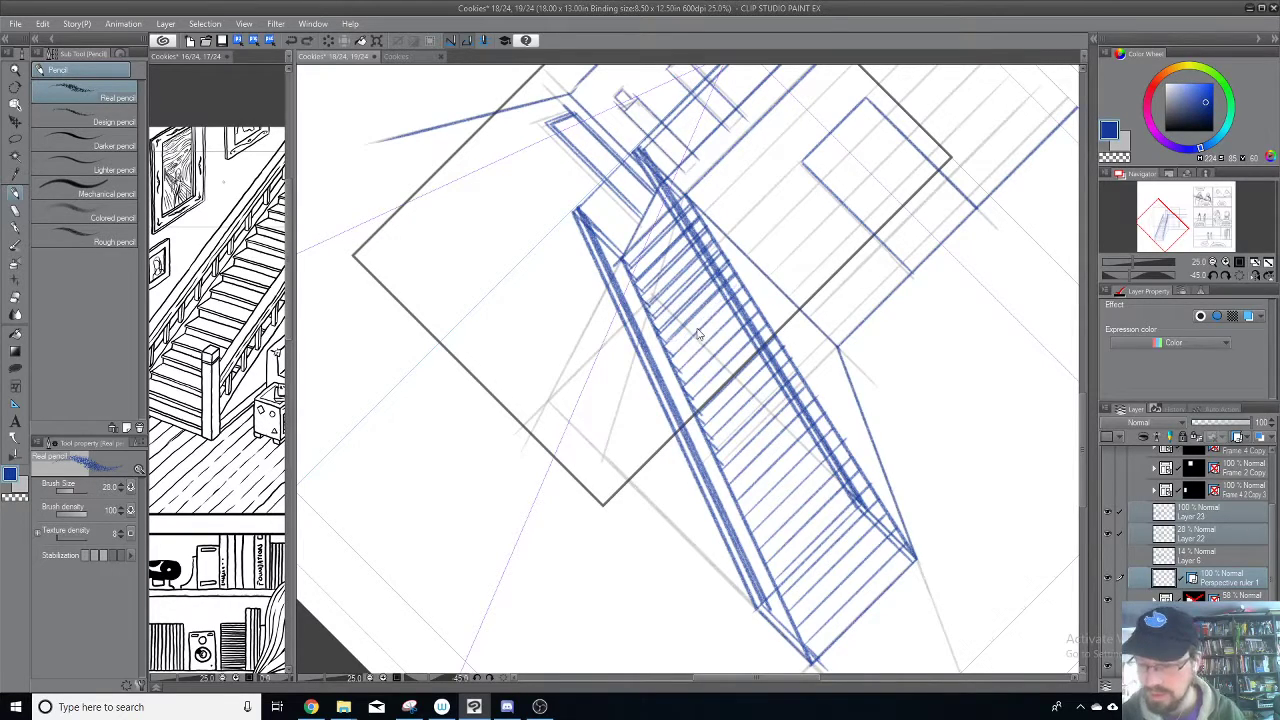
{"action": "left_click_drag", "start_coordinate": [670, 352], "coordinate": [741, 285]}
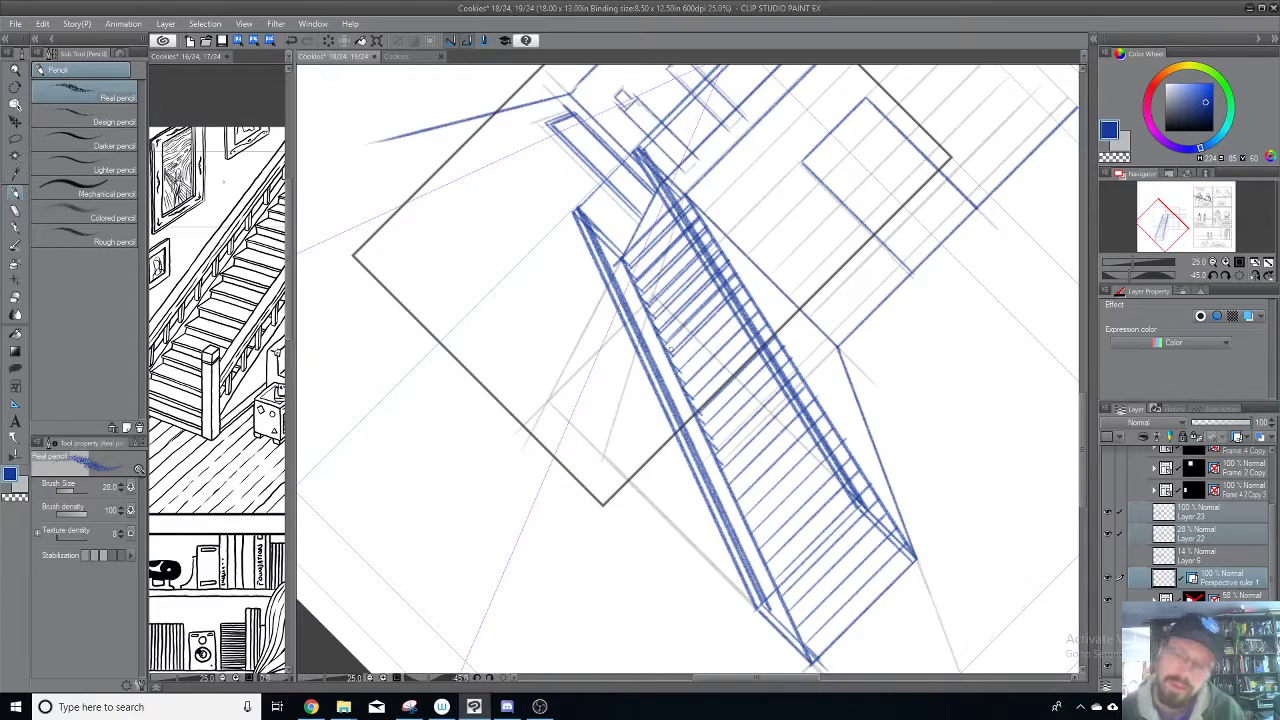
{"action": "left_click_drag", "start_coordinate": [680, 366], "coordinate": [737, 312]}
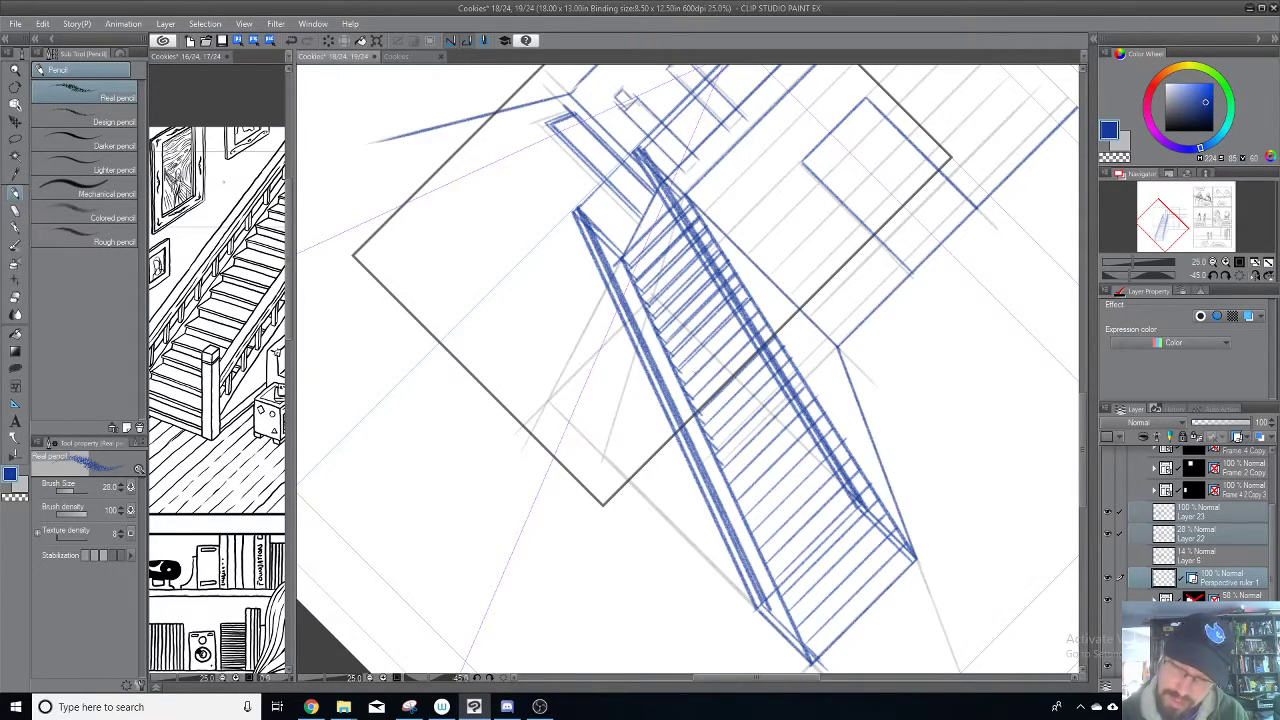
{"action": "left_click_drag", "start_coordinate": [681, 384], "coordinate": [757, 311]}
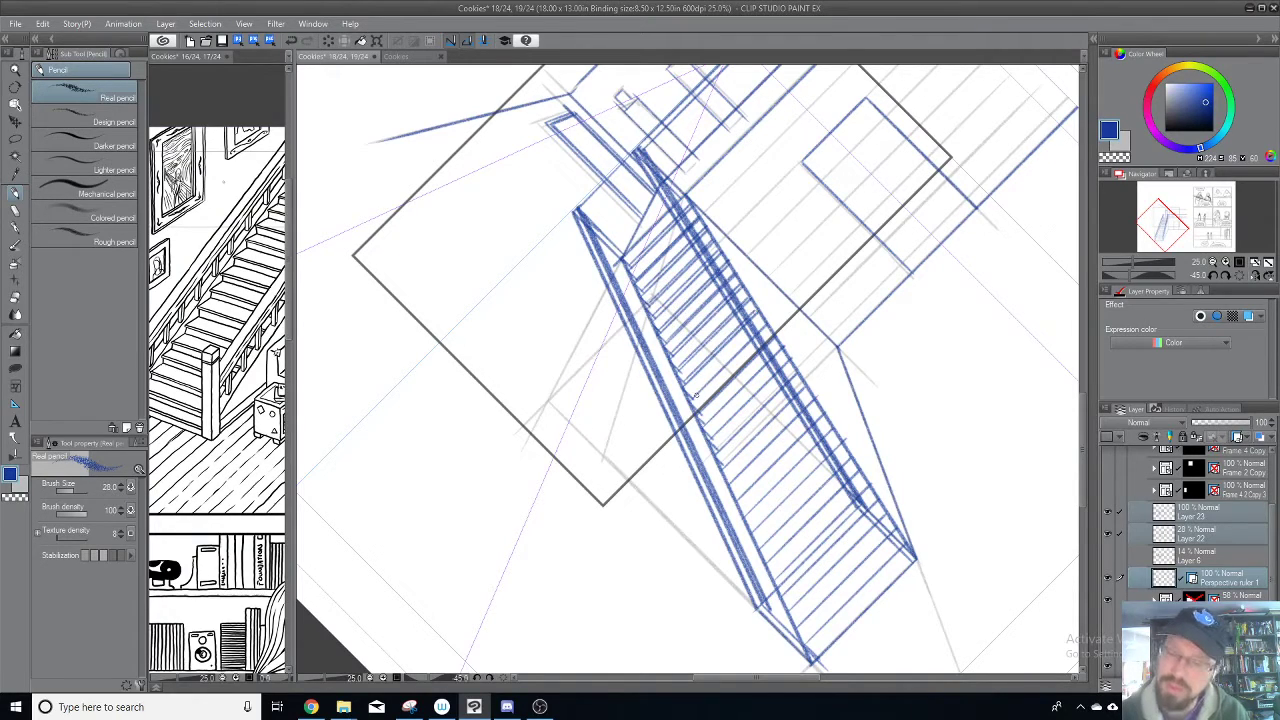
{"action": "left_click_drag", "start_coordinate": [690, 396], "coordinate": [762, 320]}
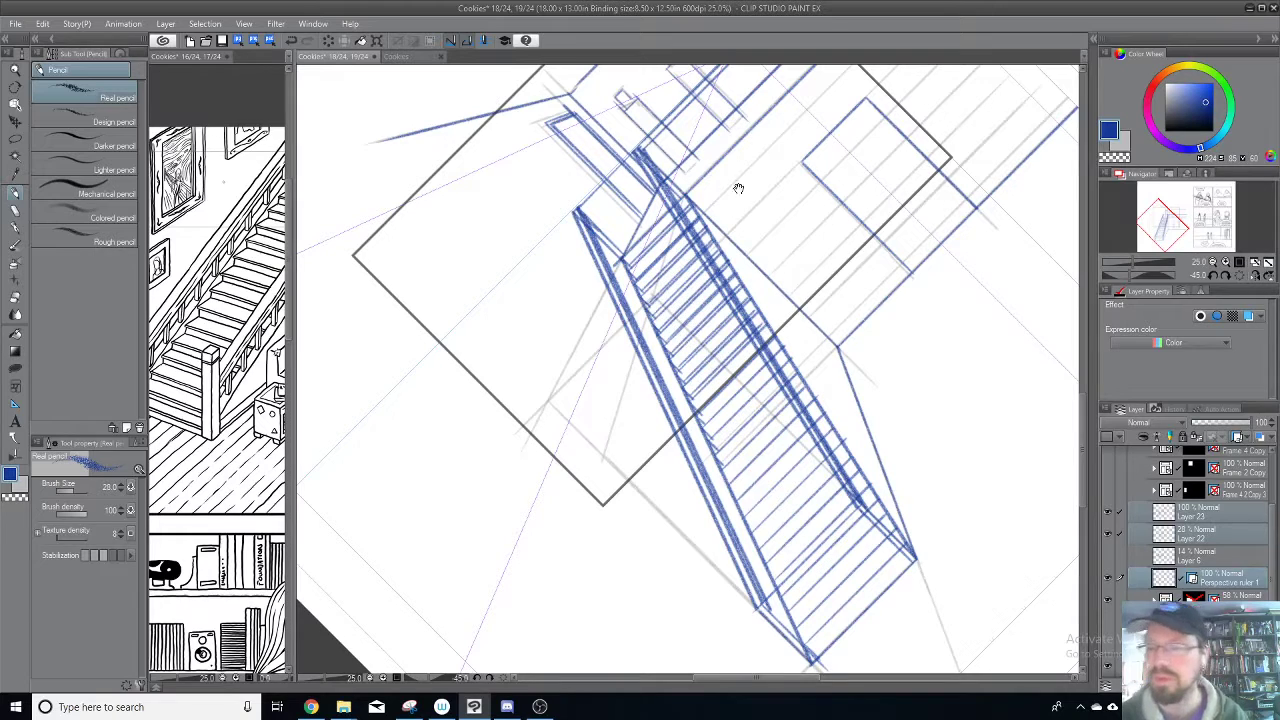
Step: Pencil a blue shelf line across the back wall under the balcony and extend the tall rectangle's sides up to the balcony
{"action": "scroll", "coordinate": [721, 203], "scroll_direction": "up", "scroll_amount": 5}
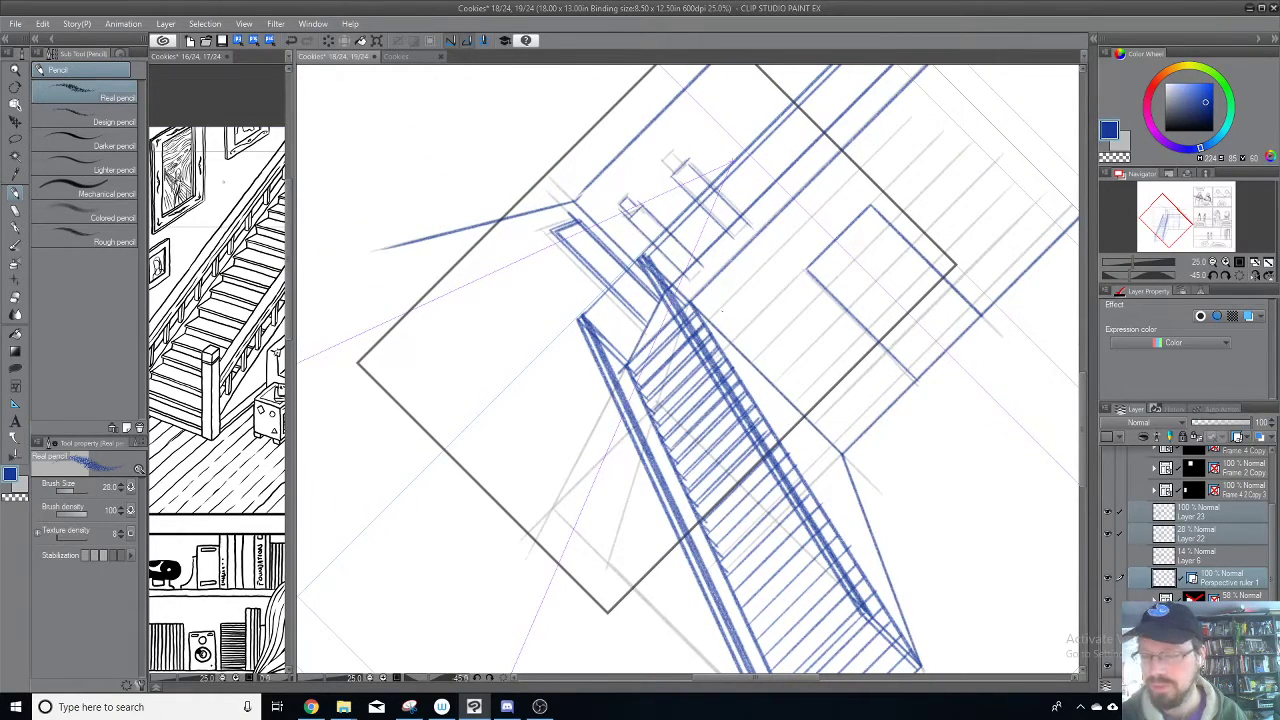
{"action": "mouse_move", "coordinate": [710, 322]}
{"action": "left_mouse_down"}
{"action": "mouse_move", "coordinate": [814, 216]}
{"action": "mouse_move", "coordinate": [868, 163]}
{"action": "left_mouse_up"}
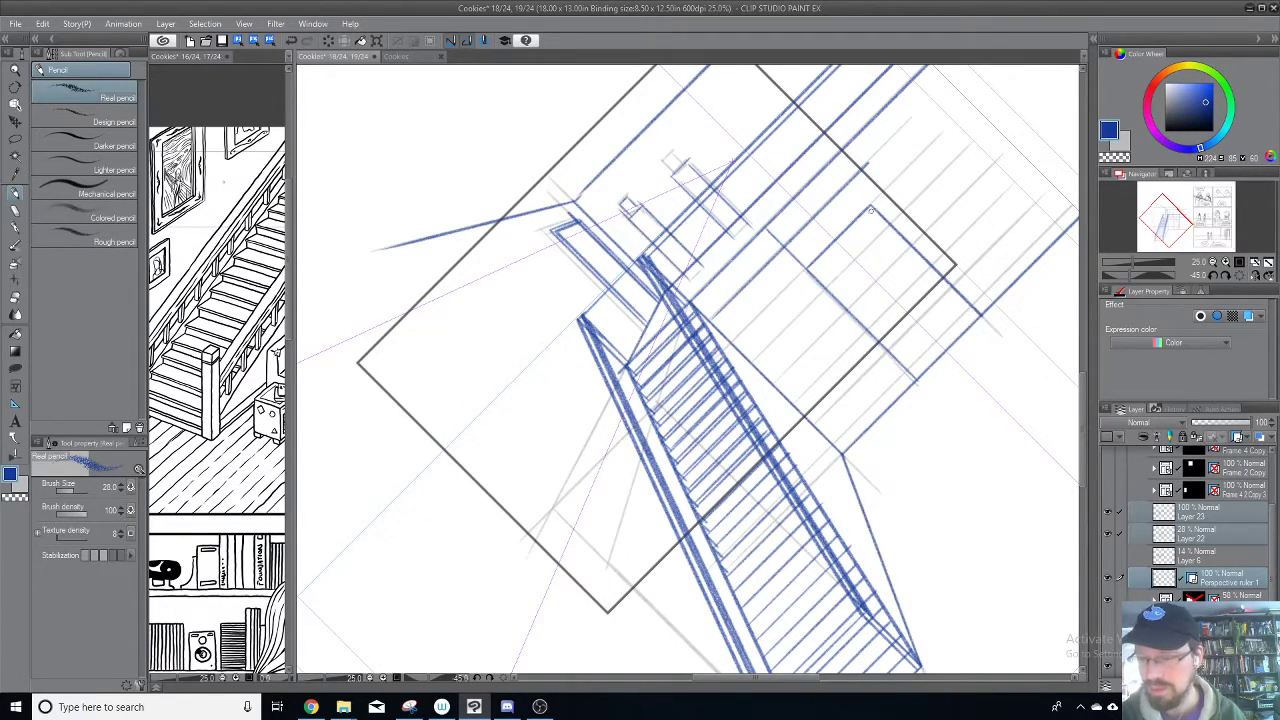
{"action": "mouse_move", "coordinate": [824, 164]}
{"action": "left_mouse_down"}
{"action": "mouse_move", "coordinate": [874, 212]}
{"action": "mouse_move", "coordinate": [827, 163]}
{"action": "left_mouse_up"}
{"action": "key", "text": "ctrl+z"}
{"action": "key", "text": "ctrl+z"}
{"action": "left_click_drag", "start_coordinate": [876, 210], "coordinate": [834, 168]}
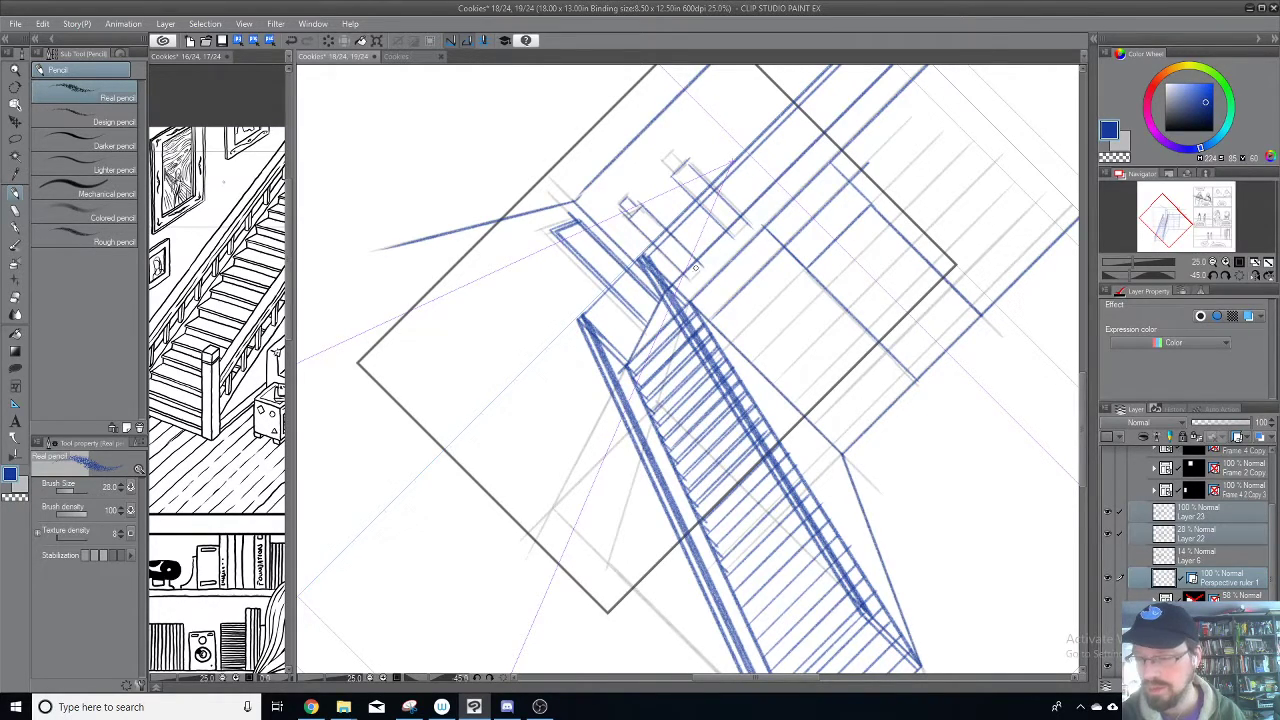
{"action": "left_click_drag", "start_coordinate": [731, 344], "coordinate": [907, 167]}
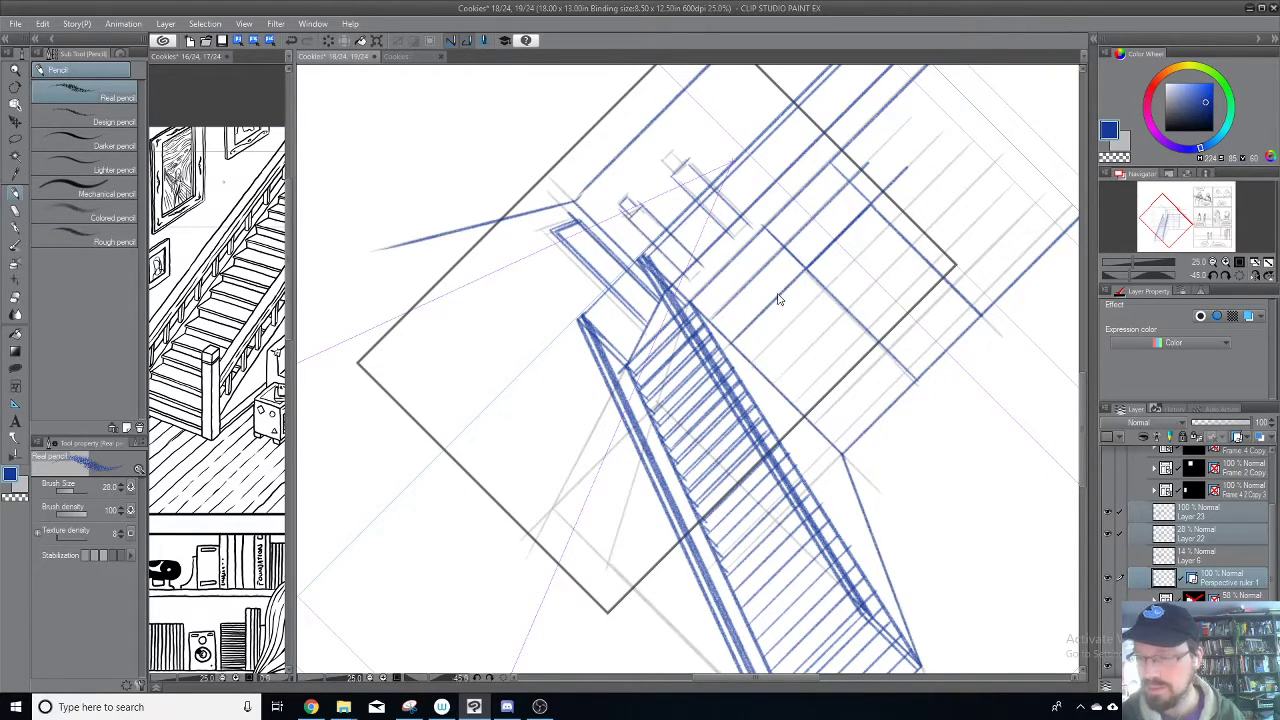
{"action": "key", "text": "ctrl+z"}
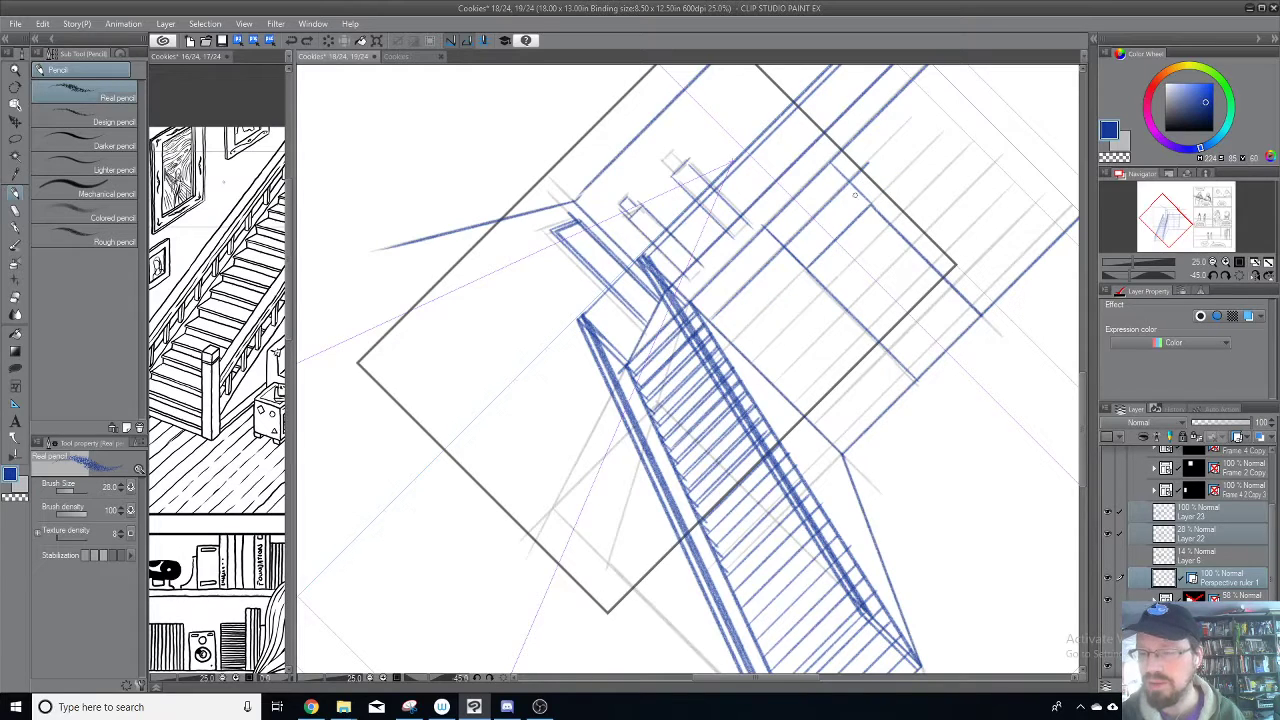
{"action": "key", "text": "m"}
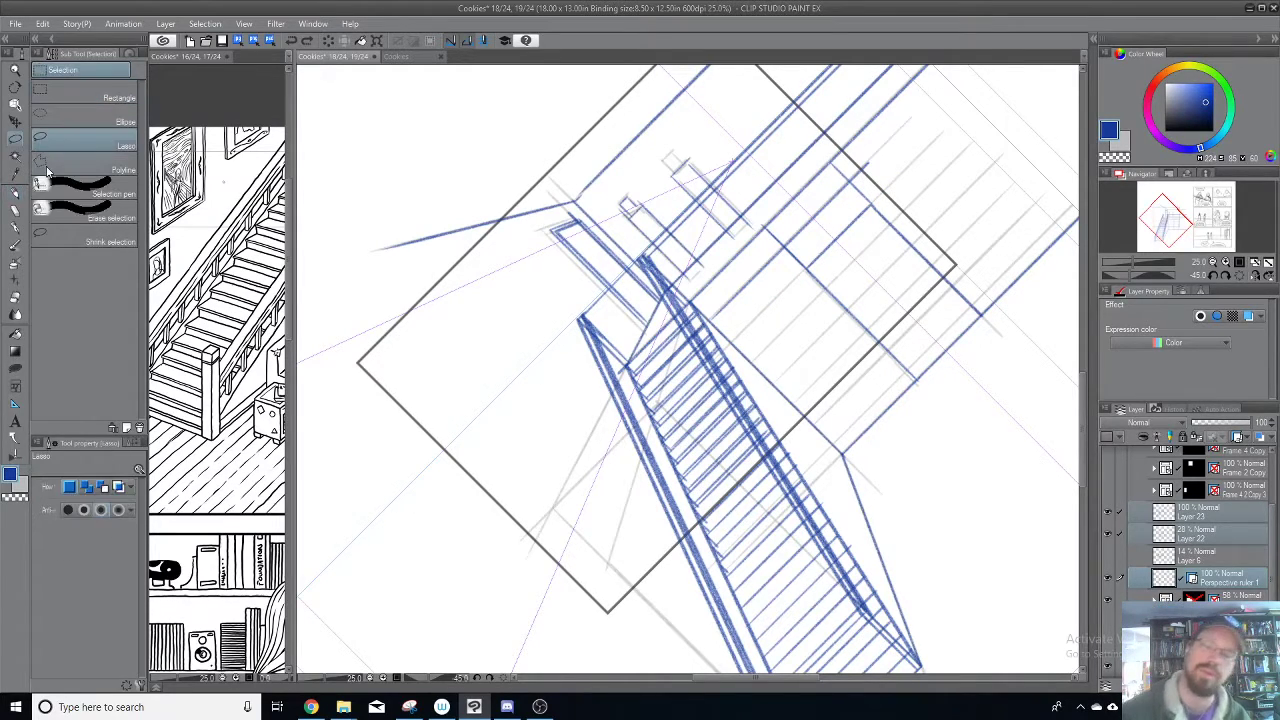
{"action": "mouse_move", "coordinate": [810, 264]}
{"action": "left_mouse_down"}
{"action": "mouse_move", "coordinate": [866, 200]}
{"action": "mouse_move", "coordinate": [878, 214]}
{"action": "mouse_move", "coordinate": [832, 246]}
{"action": "left_mouse_up"}
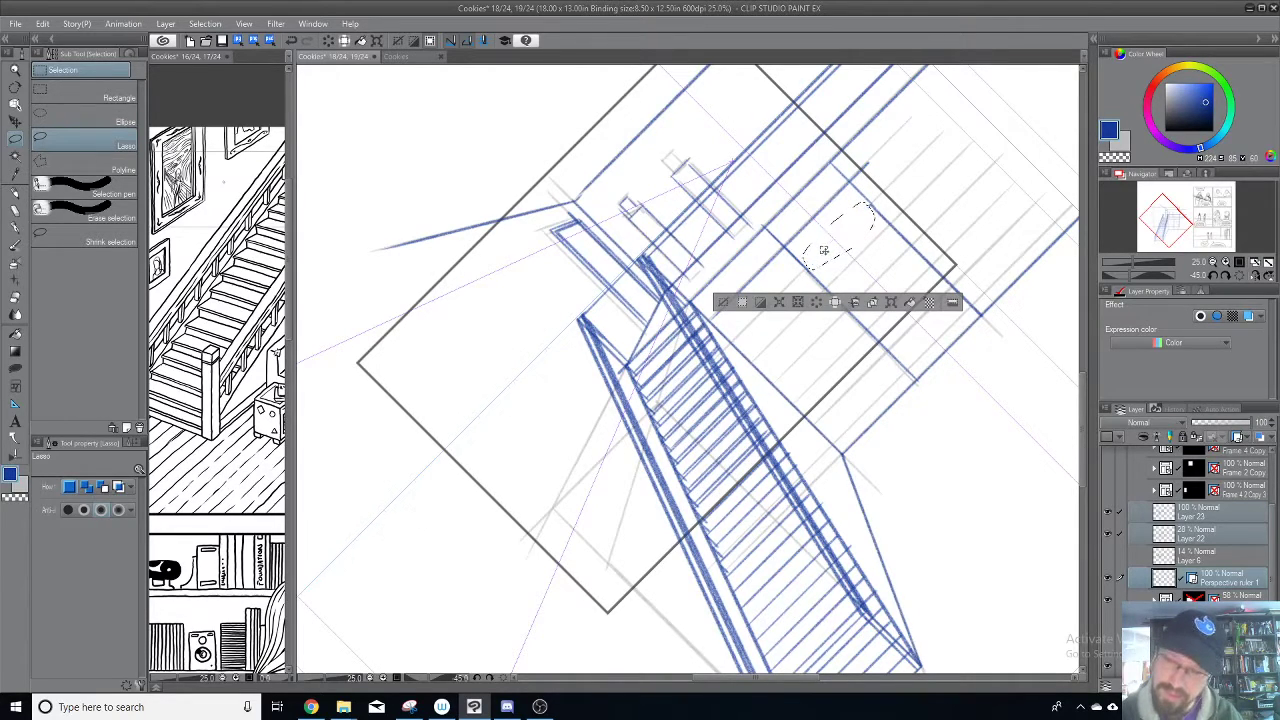
{"action": "key", "text": "ctrl+d"}
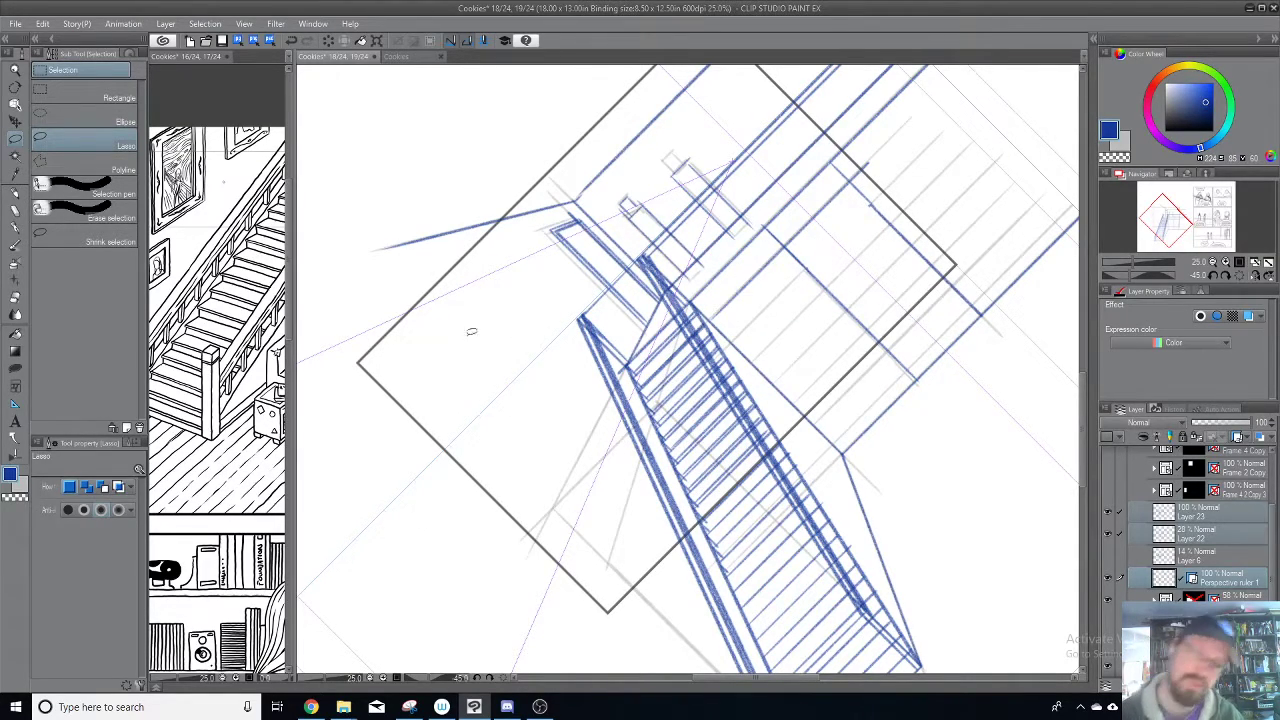
Step: Pencil the remaining blue shelf lines on the back wall between the staircase and the rectangle's near side
{"action": "left_click", "coordinate": [16, 193]}
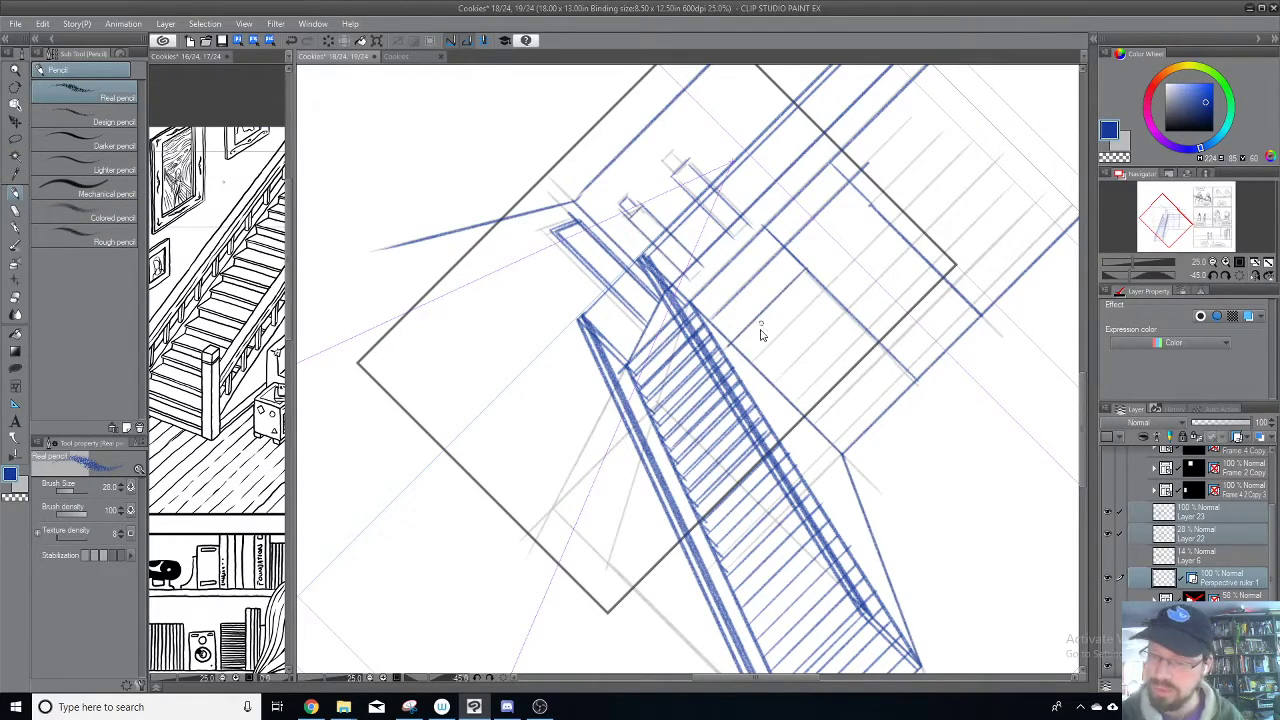
{"action": "left_click_drag", "start_coordinate": [737, 339], "coordinate": [806, 268]}
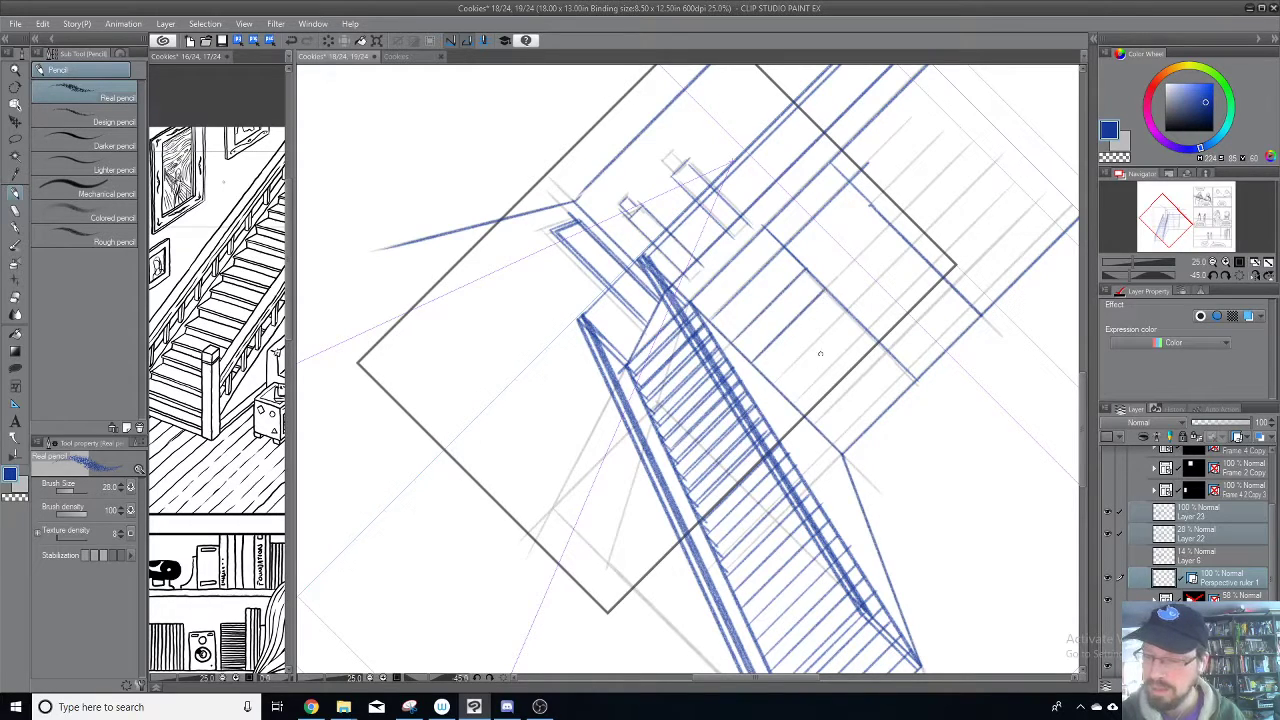
{"action": "mouse_move", "coordinate": [814, 376]}
{"action": "left_mouse_down"}
{"action": "mouse_move", "coordinate": [764, 325]}
{"action": "mouse_move", "coordinate": [792, 298]}
{"action": "left_mouse_up"}
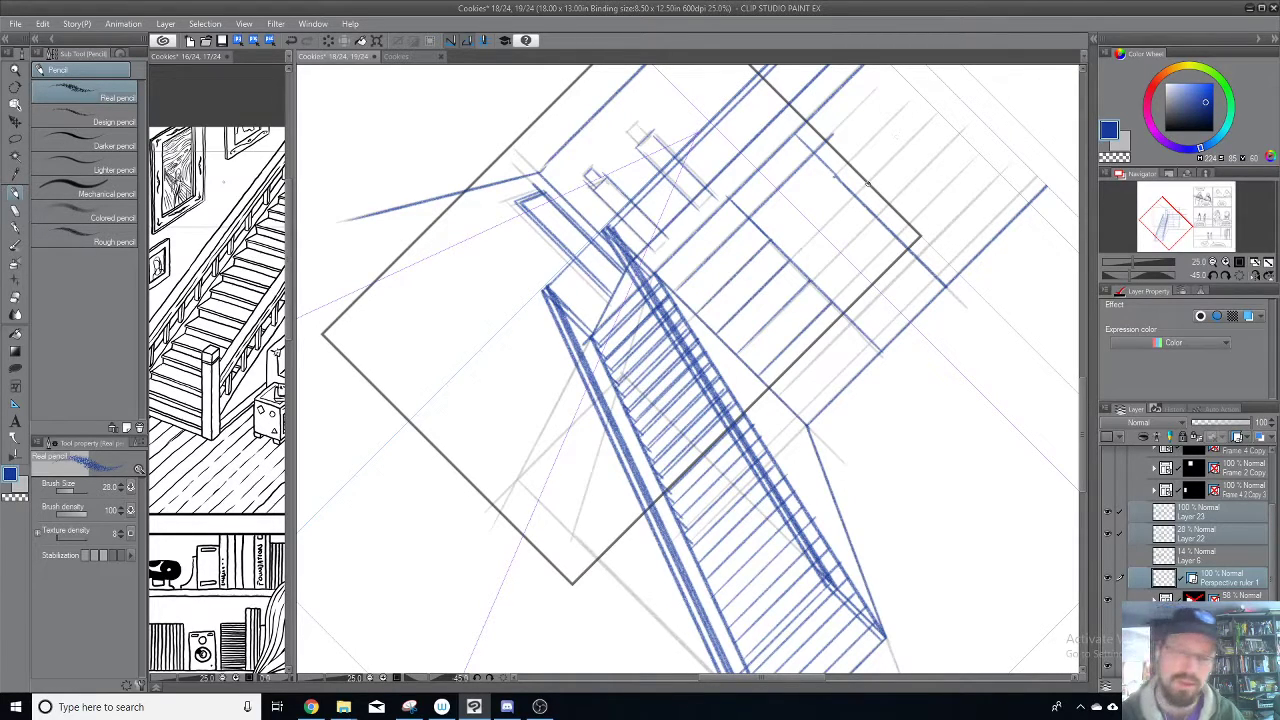
Step: Consult the bookcase on the 16/24, 17/24 spread and double the upright between the shelves and the back-wall rectangle
{"action": "left_click", "coordinate": [274, 340]}
{"action": "left_click_drag", "start_coordinate": [280, 374], "coordinate": [190, 372]}
{"action": "left_click_drag", "start_coordinate": [262, 461], "coordinate": [184, 400]}
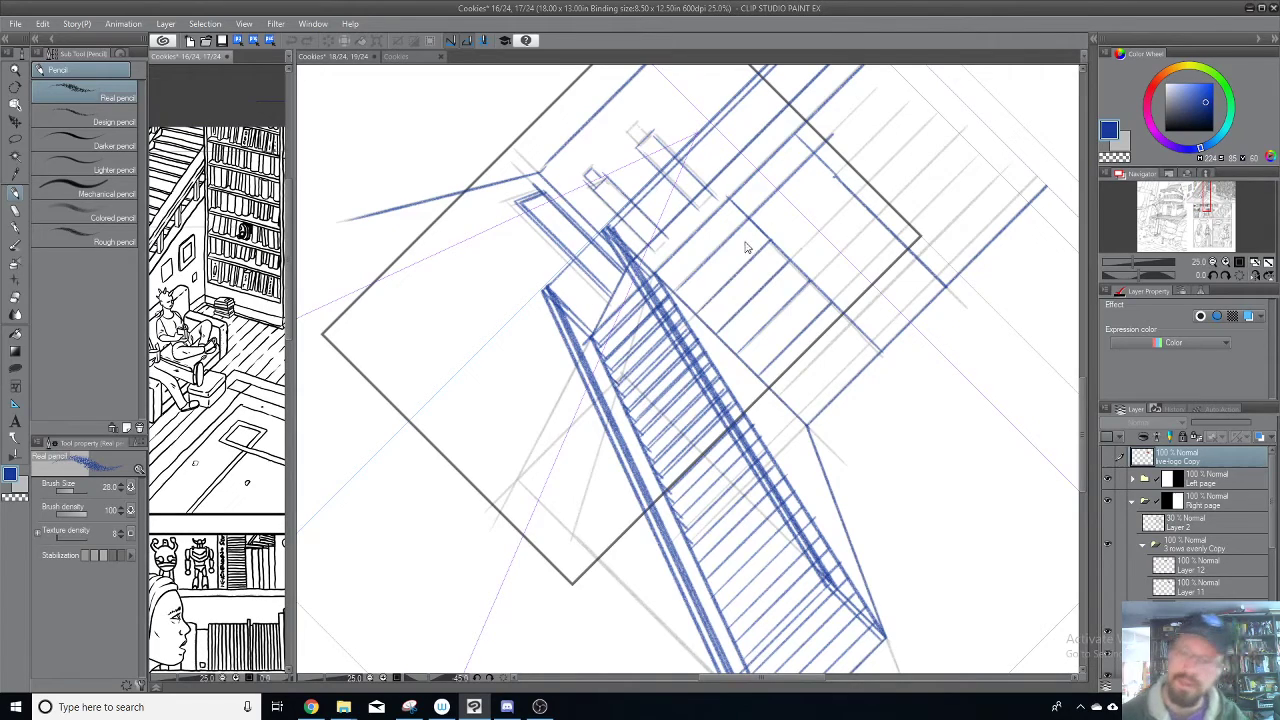
{"action": "left_click", "coordinate": [665, 285]}
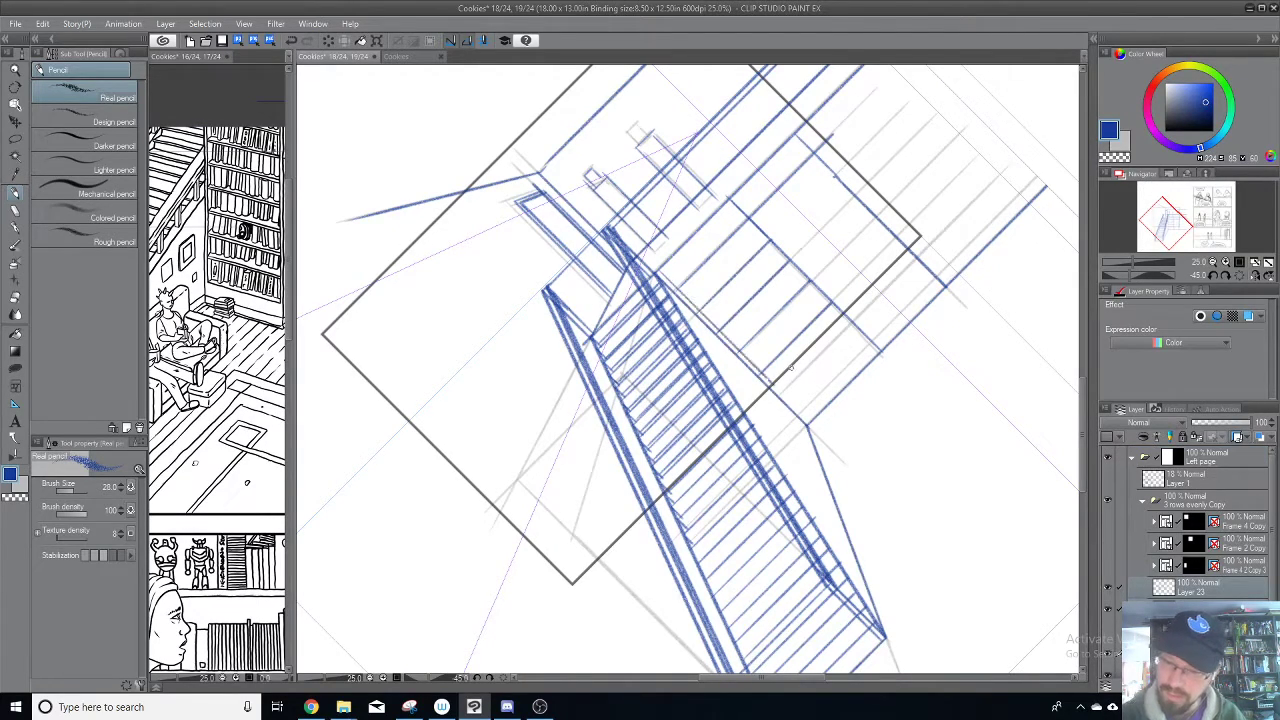
{"action": "left_click_drag", "start_coordinate": [728, 202], "coordinate": [842, 312]}
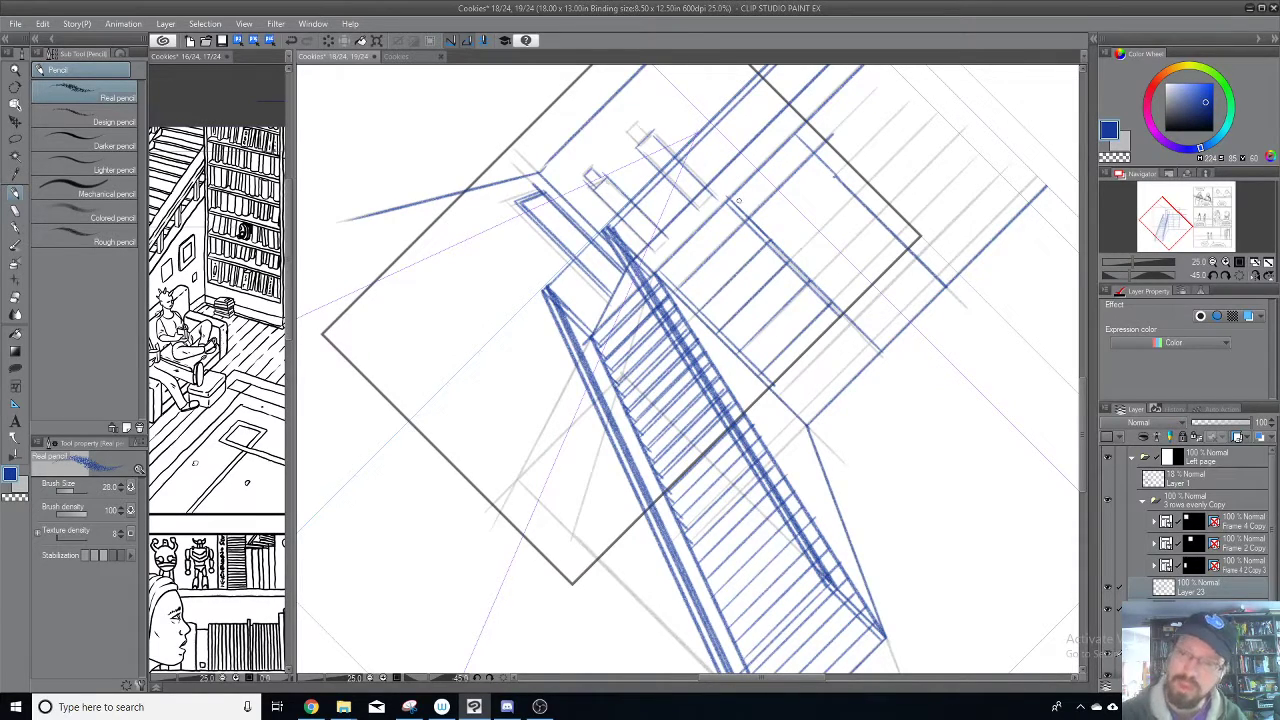
{"action": "left_click_drag", "start_coordinate": [734, 198], "coordinate": [852, 305]}
Step: Pencil a parallel second line along the back-wall rectangle's far upright, extending it up to the balcony and redrawing misplaced attempts
{"action": "left_click_drag", "start_coordinate": [789, 137], "coordinate": [940, 282]}
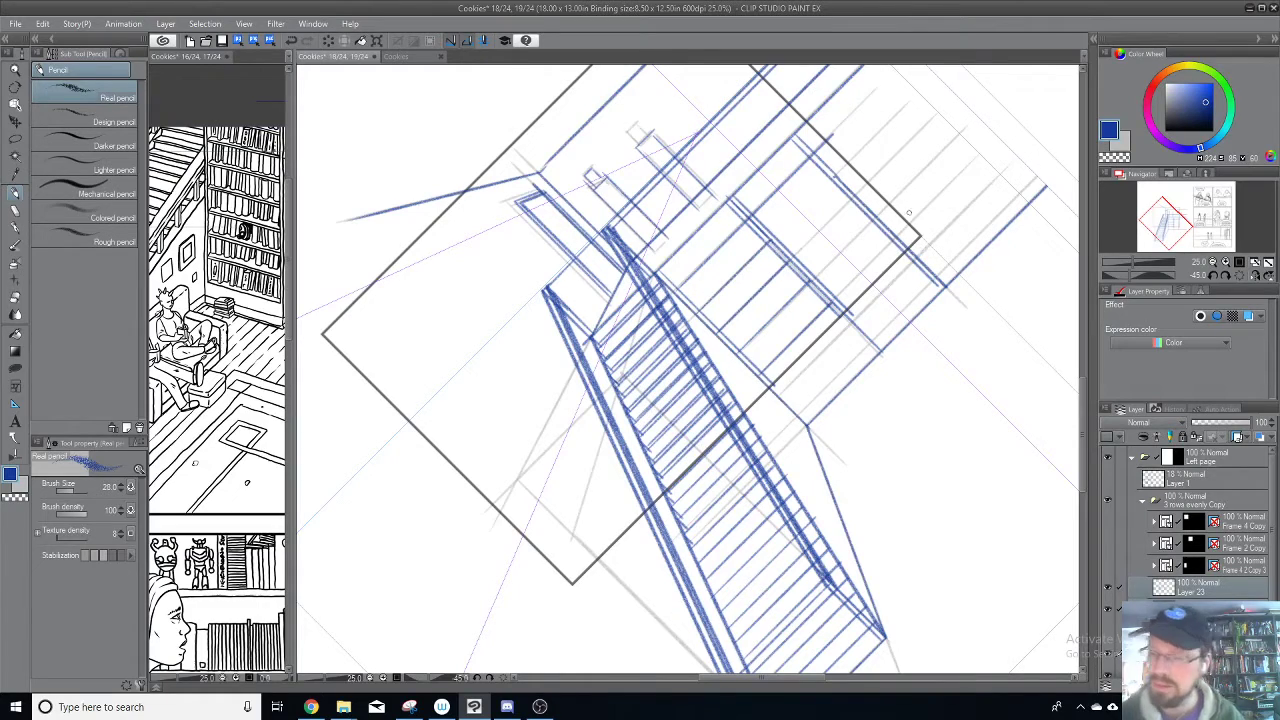
{"action": "key", "text": "ctrl+z"}
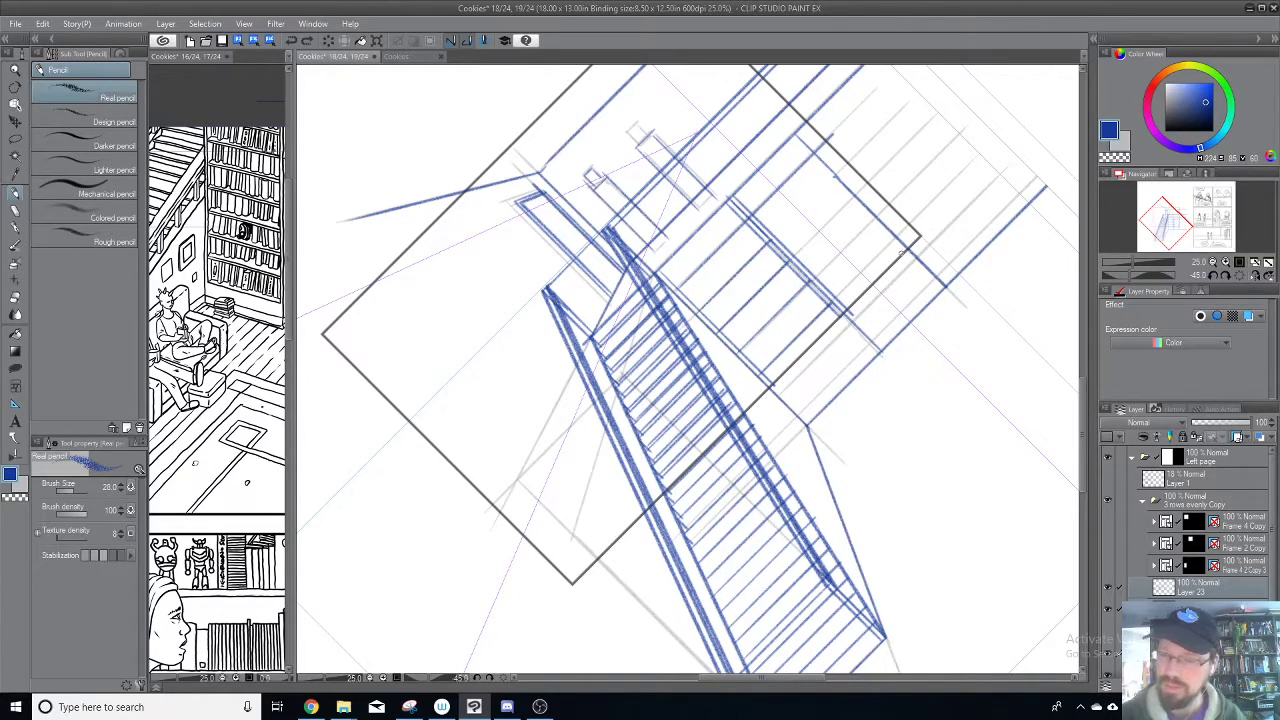
{"action": "left_click_drag", "start_coordinate": [902, 254], "coordinate": [777, 125]}
{"action": "left_click_drag", "start_coordinate": [906, 247], "coordinate": [769, 113]}
{"action": "key", "text": "ctrl+z"}
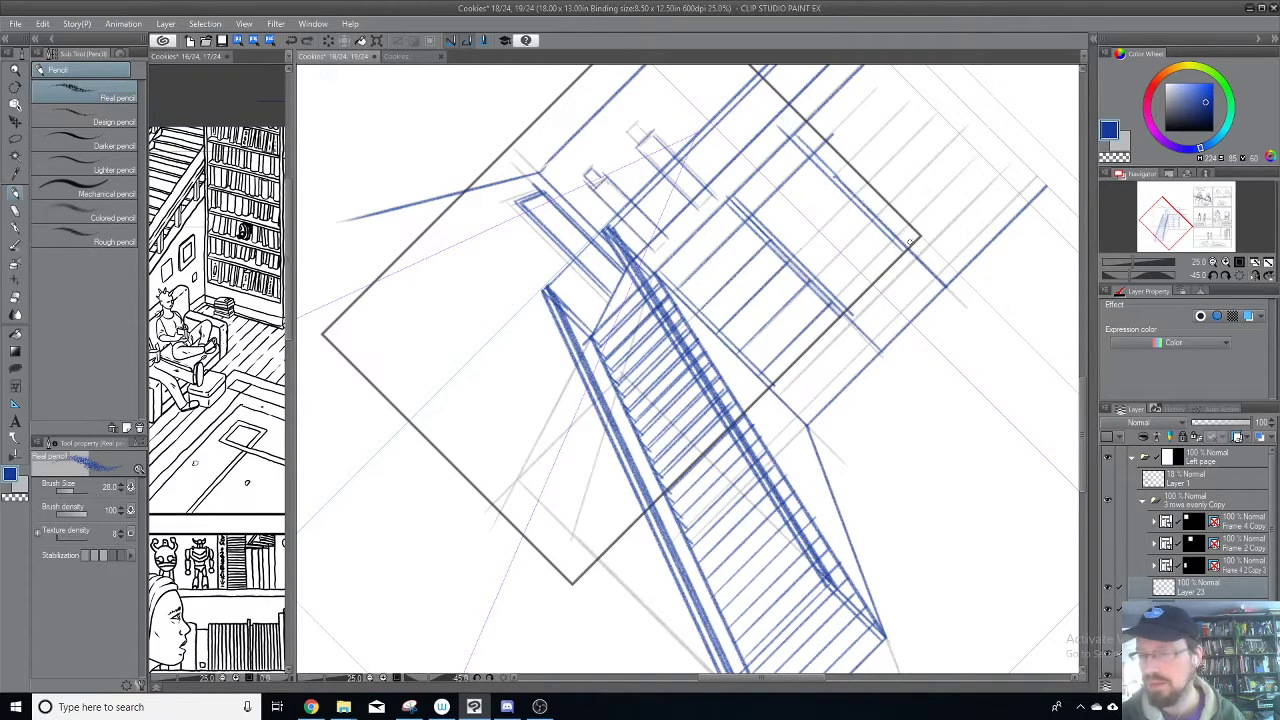
{"action": "left_click_drag", "start_coordinate": [912, 244], "coordinate": [762, 160]}
{"action": "key", "text": "ctrl+z"}
{"action": "left_click_drag", "start_coordinate": [911, 243], "coordinate": [797, 129]}
Step: Examine the staircase sketch at several canvas angles and compare it with the inked staircase and banisters on the 16/24, 17/24 spread
{"action": "key", "text": "asciicircum"}
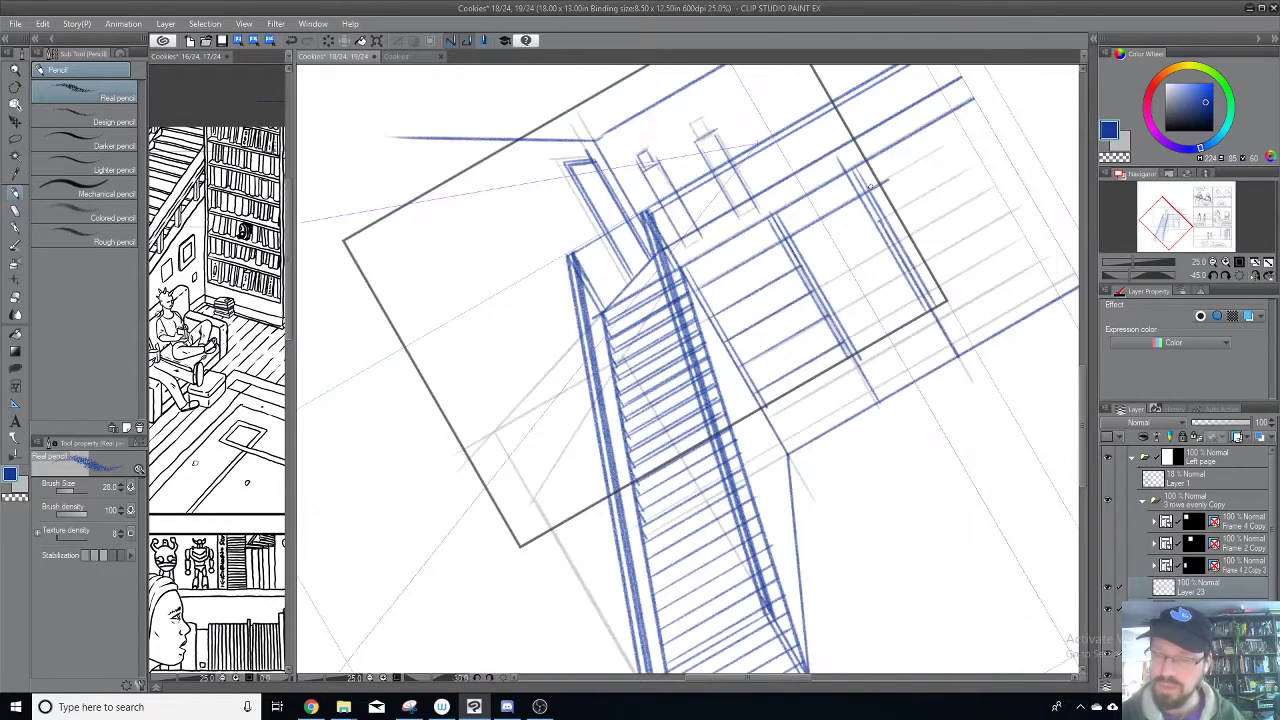
{"action": "key", "text": "asciicircum"}
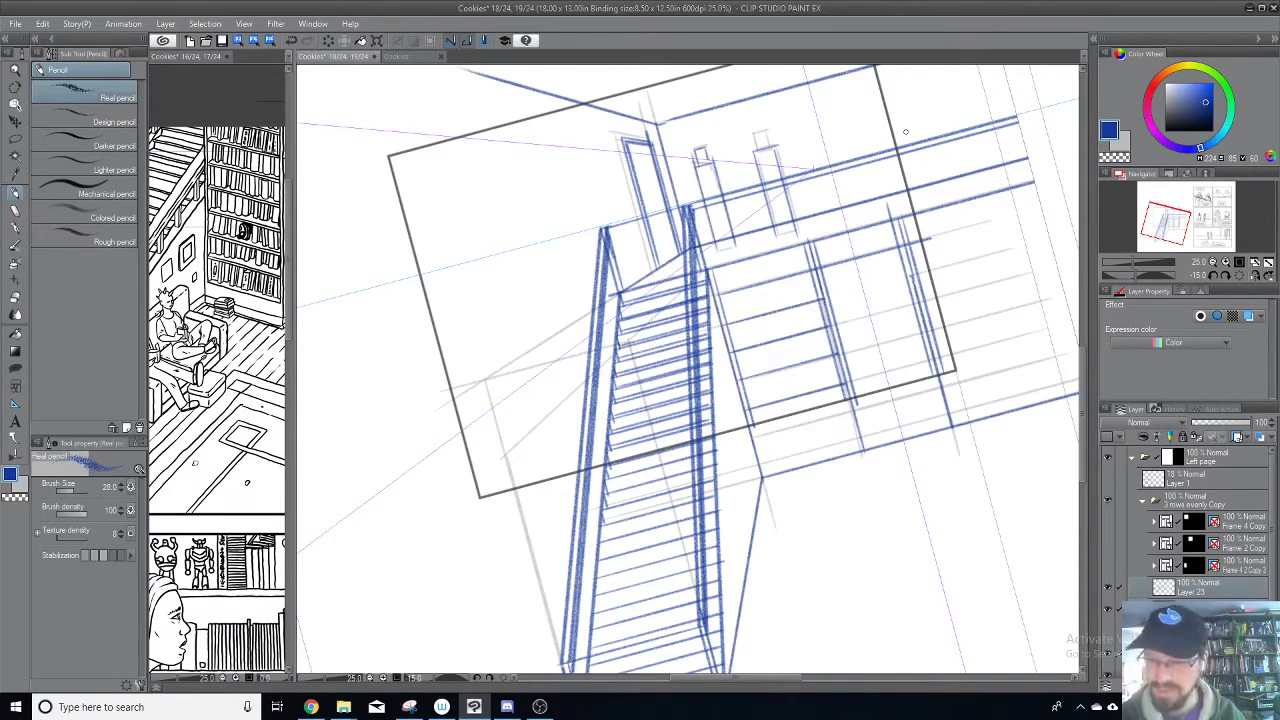
{"action": "key", "text": "minus"}
{"action": "key", "text": "minus"}
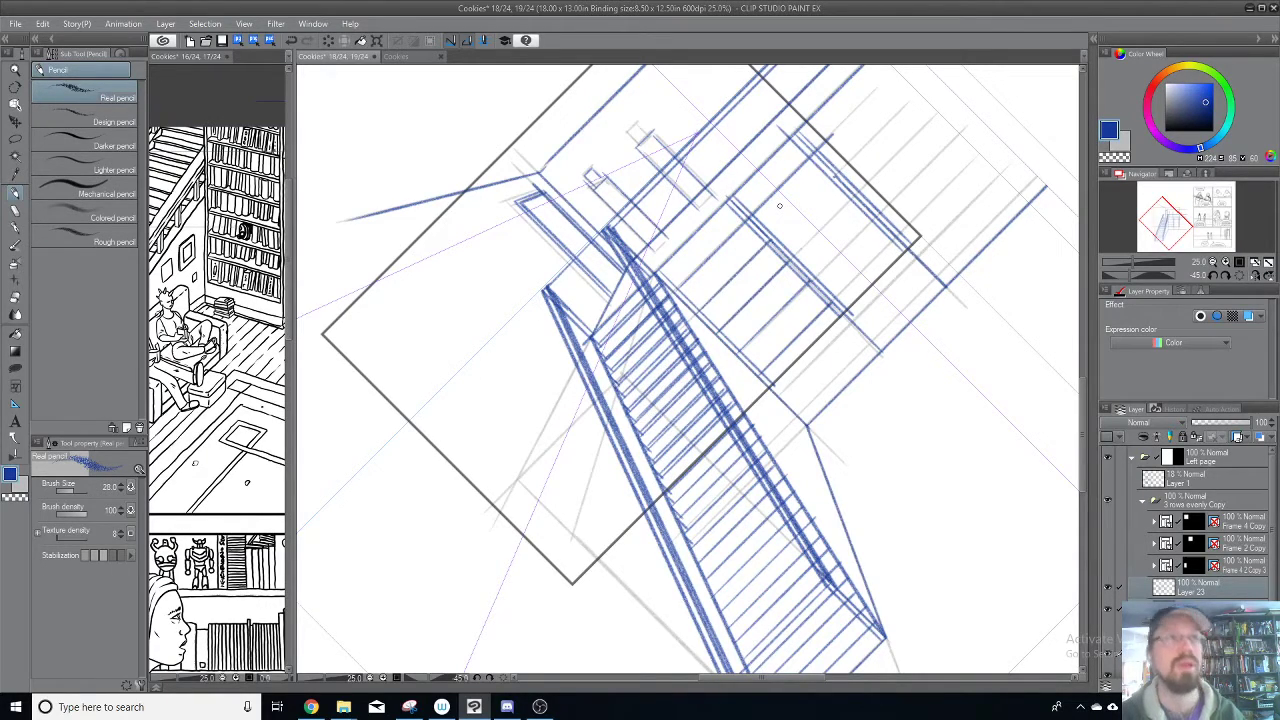
{"action": "left_click_drag", "start_coordinate": [614, 314], "coordinate": [711, 290]}
{"action": "key", "text": "^"}
{"action": "left_click_drag", "start_coordinate": [293, 300], "coordinate": [398, 292]}
{"action": "left_click_drag", "start_coordinate": [153, 337], "coordinate": [342, 356]}
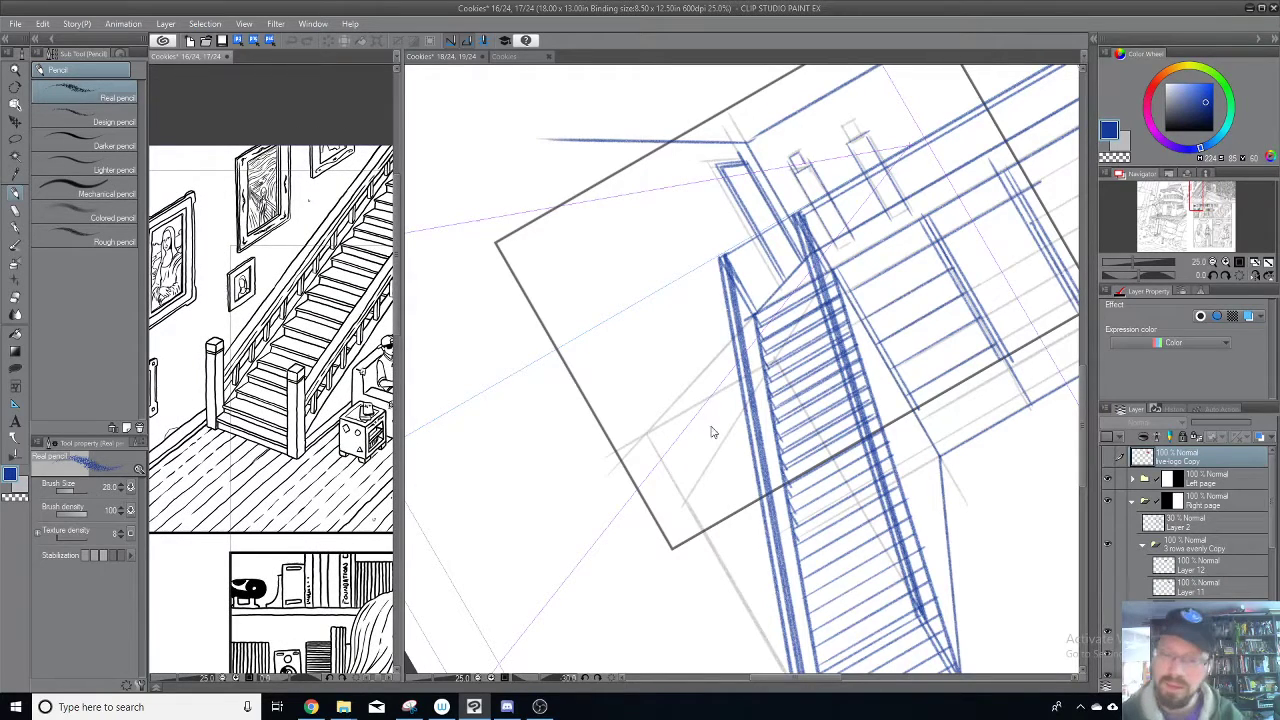
{"action": "left_click", "coordinate": [876, 333]}
{"action": "left_click_drag", "start_coordinate": [867, 298], "coordinate": [823, 250]}
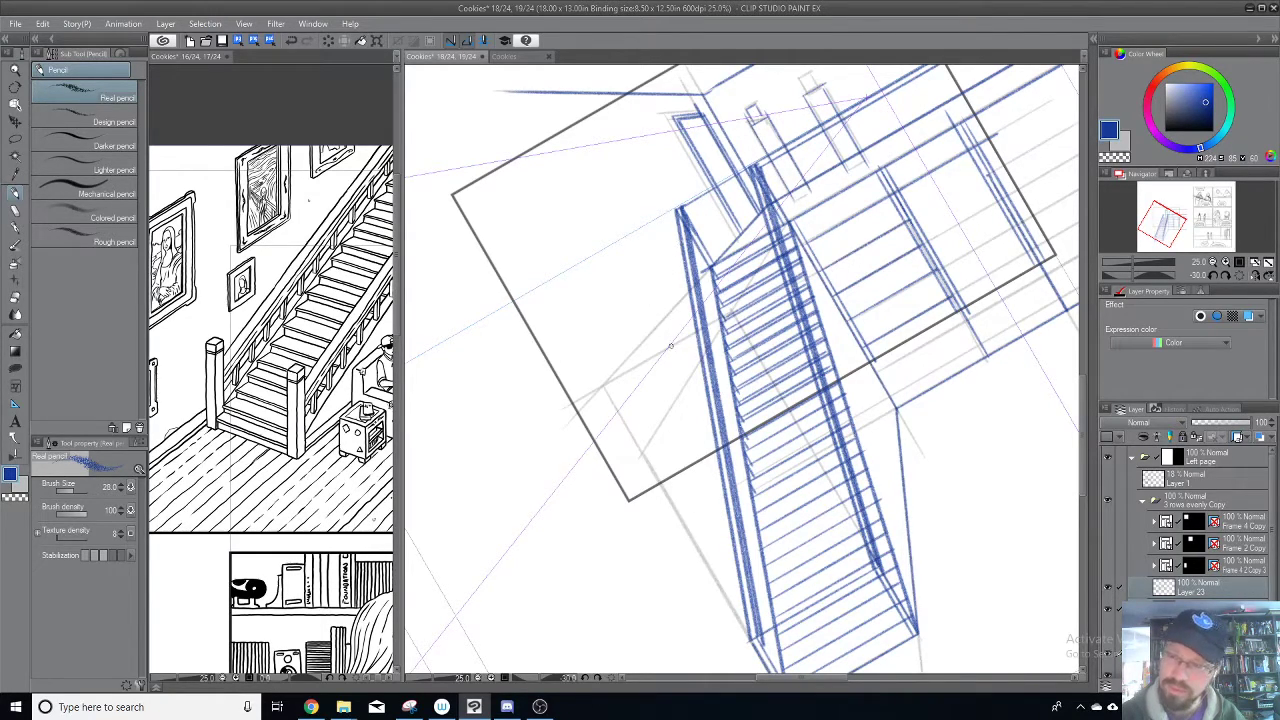
Step: Pencil the outline of a small picture frame on the side wall beside the upper end of the staircase
{"action": "left_click_drag", "start_coordinate": [671, 345], "coordinate": [702, 410]}
{"action": "mouse_move", "coordinate": [671, 277]}
{"action": "left_mouse_down"}
{"action": "mouse_move", "coordinate": [699, 322]}
{"action": "mouse_move", "coordinate": [672, 340]}
{"action": "left_mouse_up"}
{"action": "key", "text": "ctrl+z"}
{"action": "left_click_drag", "start_coordinate": [640, 292], "coordinate": [668, 336]}
{"action": "mouse_move", "coordinate": [638, 287]}
{"action": "left_mouse_down"}
{"action": "mouse_move", "coordinate": [664, 275]}
{"action": "mouse_move", "coordinate": [641, 287]}
{"action": "mouse_move", "coordinate": [671, 336]}
{"action": "left_mouse_up"}
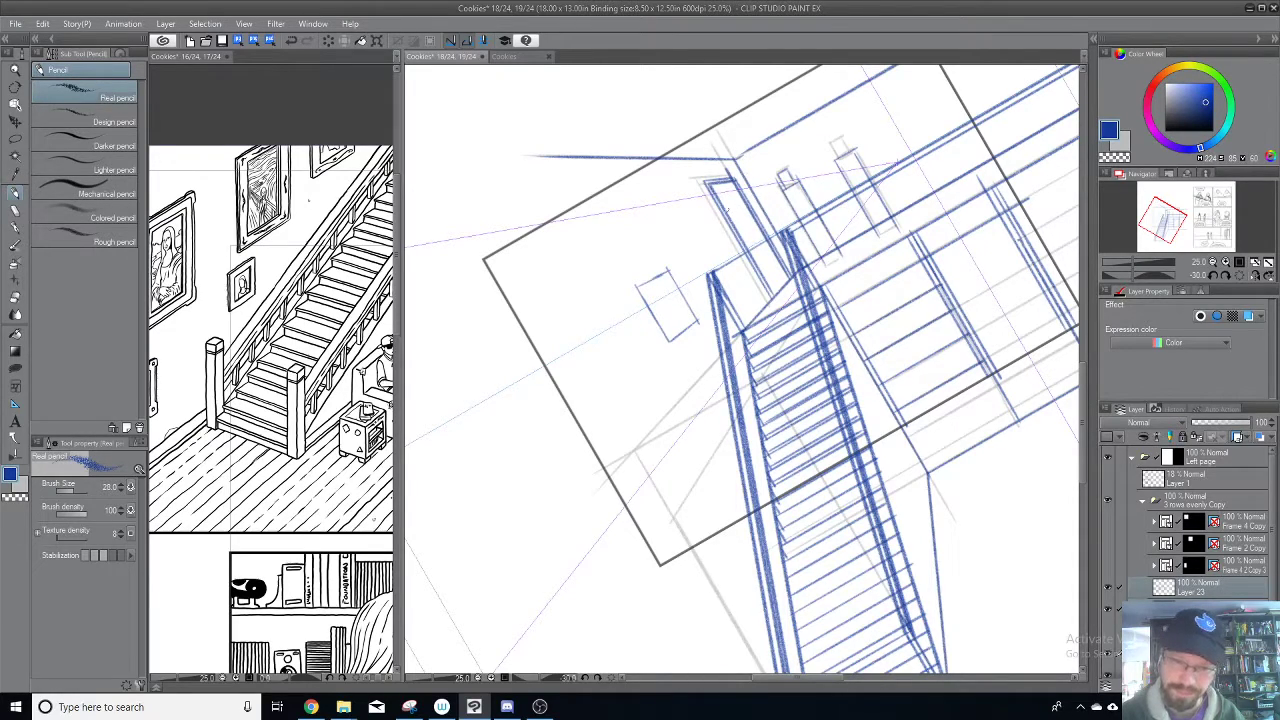
Step: Pencil a larger picture frame outline next to the small one on the side wall, redrawing misplaced edges
{"action": "mouse_move", "coordinate": [579, 320]}
{"action": "left_mouse_down"}
{"action": "mouse_move", "coordinate": [633, 281]}
{"action": "mouse_move", "coordinate": [635, 298]}
{"action": "mouse_move", "coordinate": [613, 282]}
{"action": "mouse_move", "coordinate": [633, 268]}
{"action": "mouse_move", "coordinate": [625, 304]}
{"action": "mouse_move", "coordinate": [675, 390]}
{"action": "left_mouse_up"}
{"action": "key", "text": "ctrl+z"}
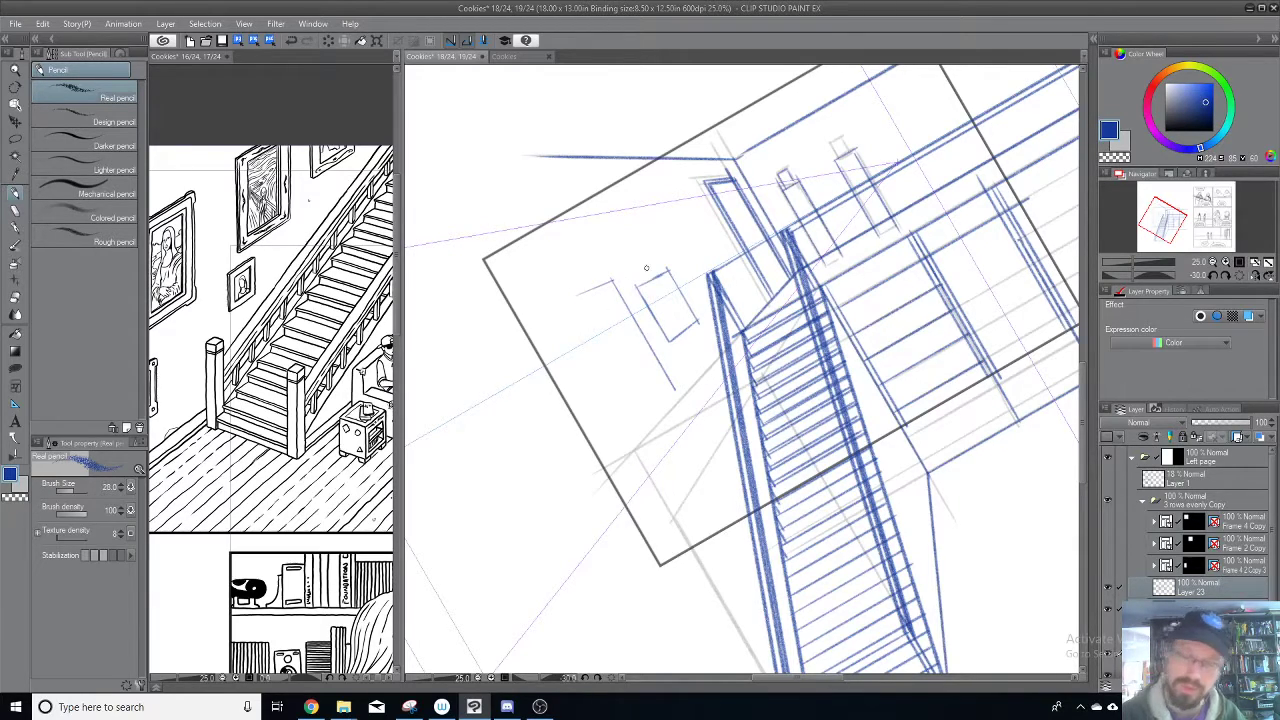
{"action": "mouse_move", "coordinate": [556, 308]}
{"action": "left_mouse_down"}
{"action": "mouse_move", "coordinate": [632, 430]}
{"action": "mouse_move", "coordinate": [672, 383]}
{"action": "left_mouse_up"}
{"action": "mouse_move", "coordinate": [555, 308]}
{"action": "left_mouse_down"}
{"action": "mouse_move", "coordinate": [604, 304]}
{"action": "mouse_move", "coordinate": [635, 353]}
{"action": "mouse_move", "coordinate": [591, 287]}
{"action": "mouse_move", "coordinate": [557, 305]}
{"action": "mouse_move", "coordinate": [556, 306]}
{"action": "left_mouse_up"}
{"action": "key", "text": "ctrl+z"}
{"action": "key", "text": "ctrl+z"}
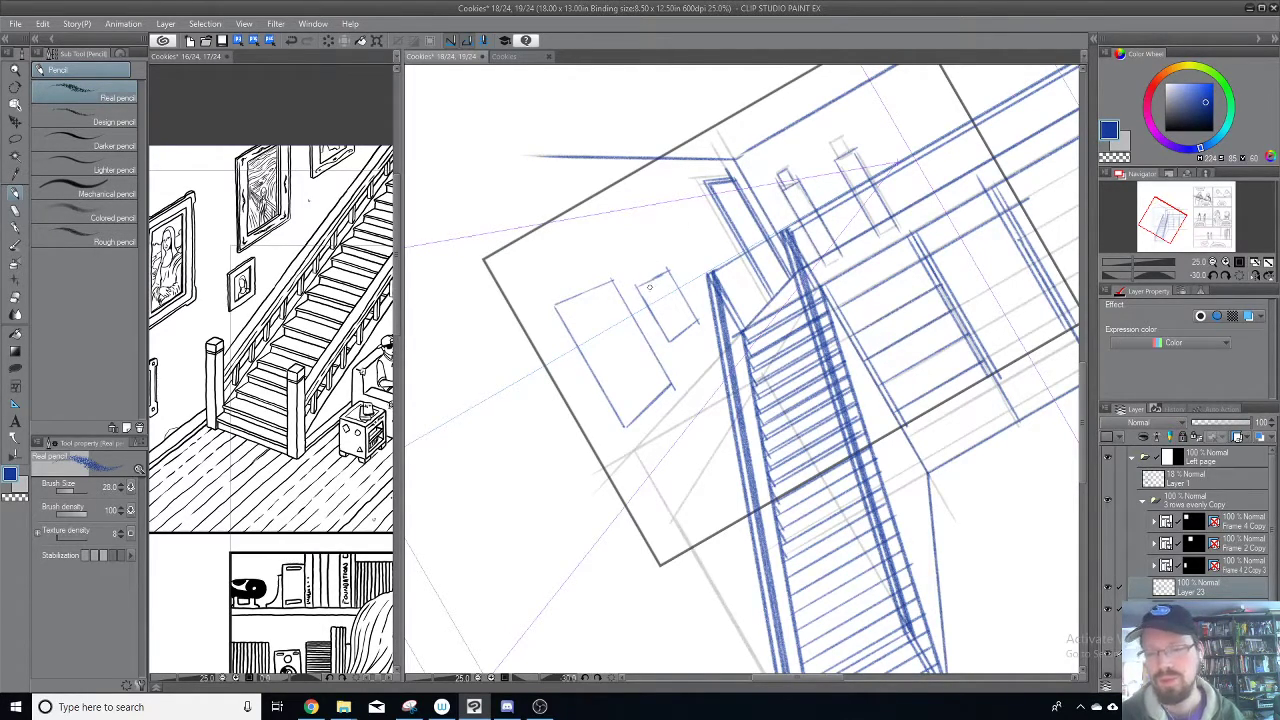
Step: Pencil inner border lines inside both the small and the large picture frames on the side wall
{"action": "left_click_drag", "start_coordinate": [644, 284], "coordinate": [674, 338]}
{"action": "mouse_move", "coordinate": [668, 276]}
{"action": "left_mouse_down"}
{"action": "mouse_move", "coordinate": [695, 320]}
{"action": "mouse_move", "coordinate": [671, 274]}
{"action": "left_mouse_up"}
{"action": "key", "text": "ctrl+z"}
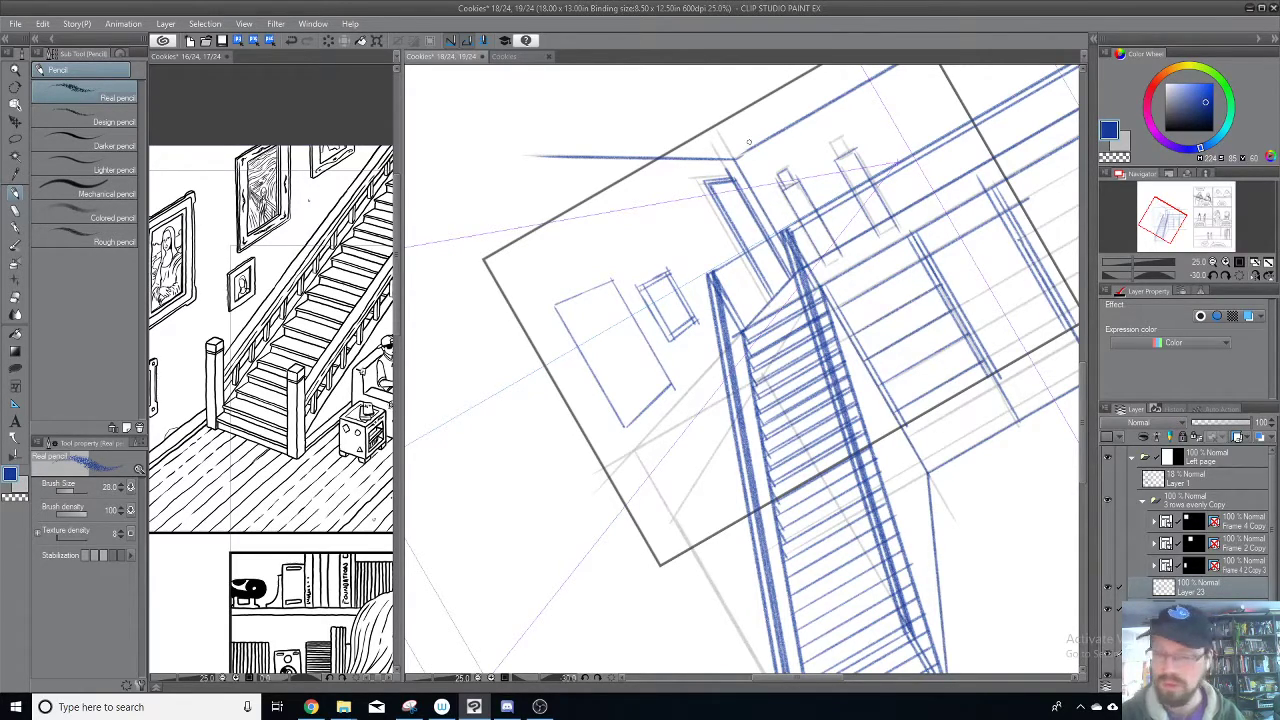
{"action": "mouse_move", "coordinate": [558, 310]}
{"action": "left_mouse_down"}
{"action": "mouse_move", "coordinate": [621, 290]}
{"action": "mouse_move", "coordinate": [558, 303]}
{"action": "mouse_move", "coordinate": [632, 430]}
{"action": "left_mouse_up"}
{"action": "mouse_move", "coordinate": [607, 283]}
{"action": "left_mouse_down"}
{"action": "mouse_move", "coordinate": [672, 390]}
{"action": "mouse_move", "coordinate": [620, 424]}
{"action": "left_mouse_up"}
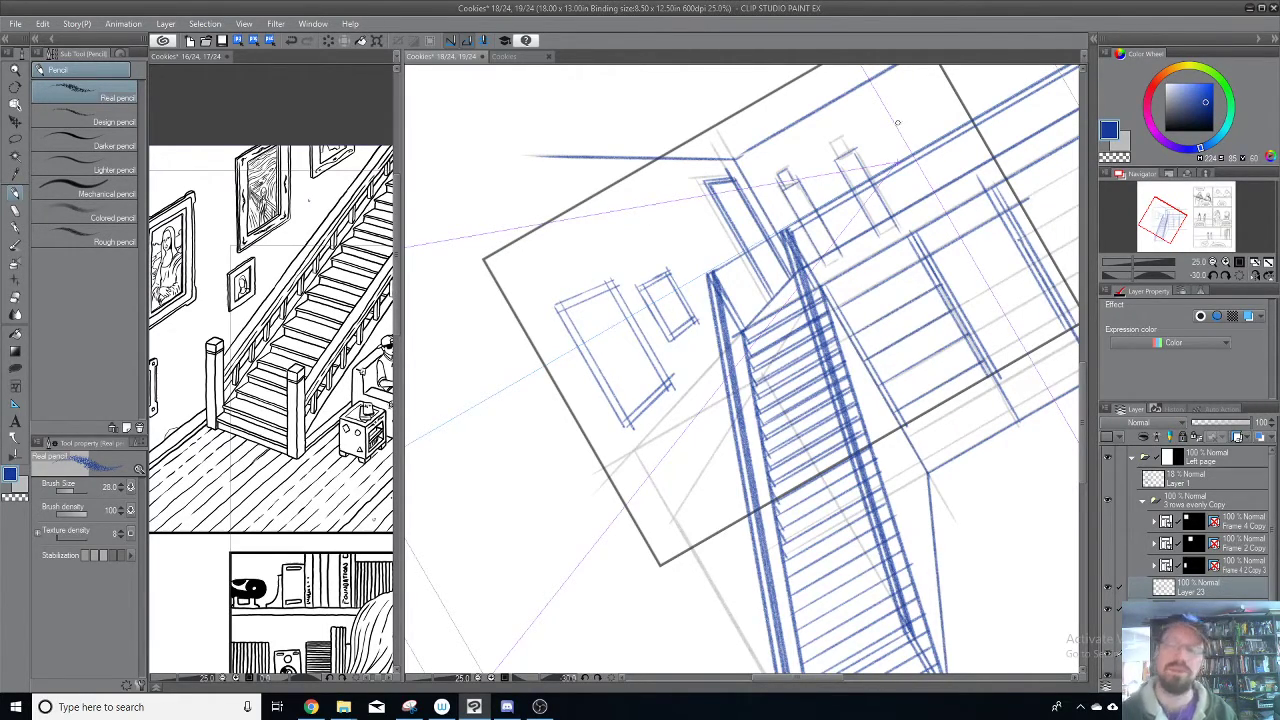
Step: Pencil a small picture frame with an inner border low on the side wall, near the panel's lower corner
{"action": "left_click_drag", "start_coordinate": [684, 364], "coordinate": [718, 388]}
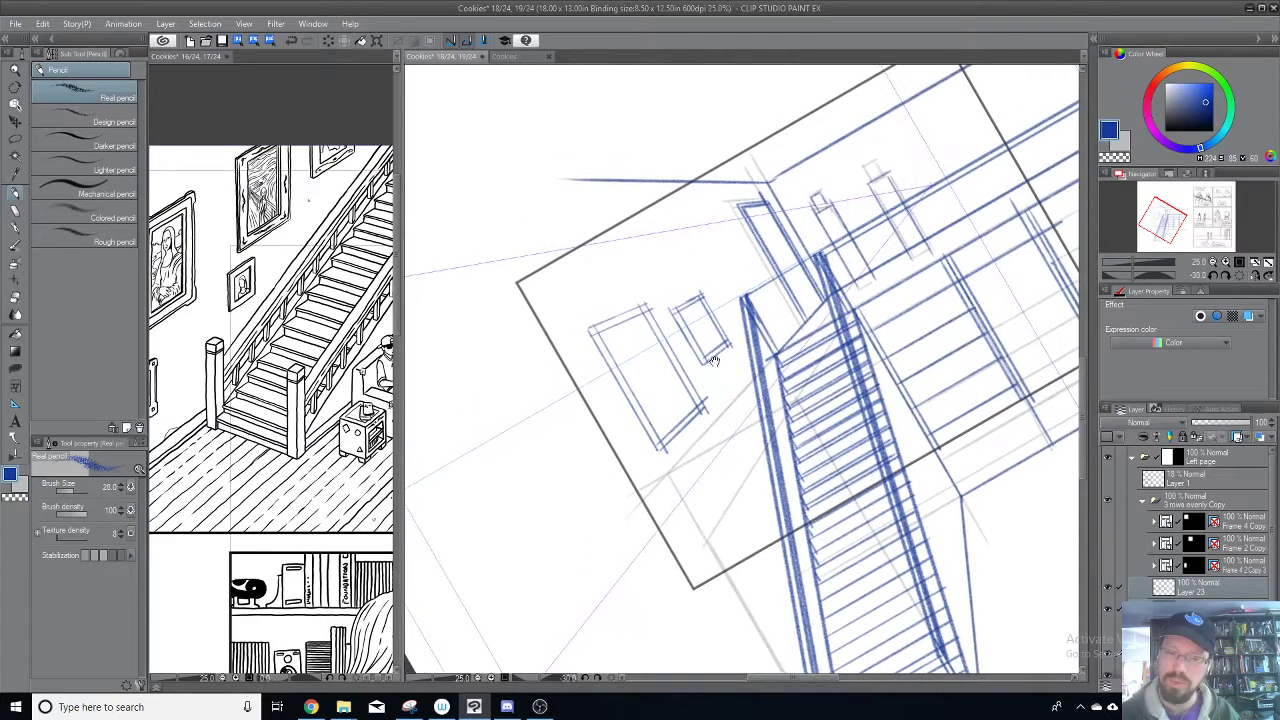
{"action": "left_click_drag", "start_coordinate": [739, 316], "coordinate": [714, 264]}
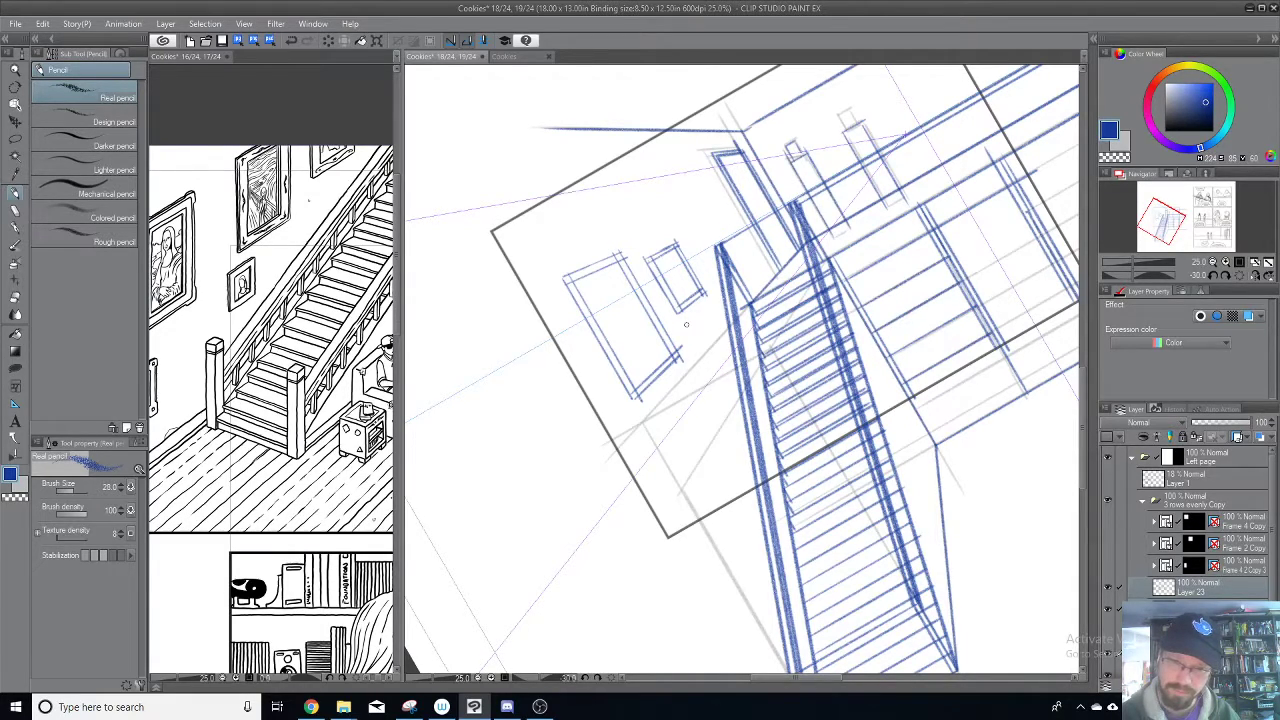
{"action": "mouse_move", "coordinate": [655, 455]}
{"action": "left_mouse_down"}
{"action": "mouse_move", "coordinate": [678, 435]}
{"action": "mouse_move", "coordinate": [696, 482]}
{"action": "mouse_move", "coordinate": [656, 462]}
{"action": "mouse_move", "coordinate": [682, 505]}
{"action": "mouse_move", "coordinate": [700, 480]}
{"action": "mouse_move", "coordinate": [692, 494]}
{"action": "mouse_move", "coordinate": [679, 440]}
{"action": "left_mouse_up"}
{"action": "mouse_move", "coordinate": [680, 505]}
{"action": "left_mouse_down"}
{"action": "mouse_move", "coordinate": [696, 467]}
{"action": "mouse_move", "coordinate": [697, 483]}
{"action": "mouse_move", "coordinate": [685, 499]}
{"action": "mouse_move", "coordinate": [685, 438]}
{"action": "left_mouse_up"}
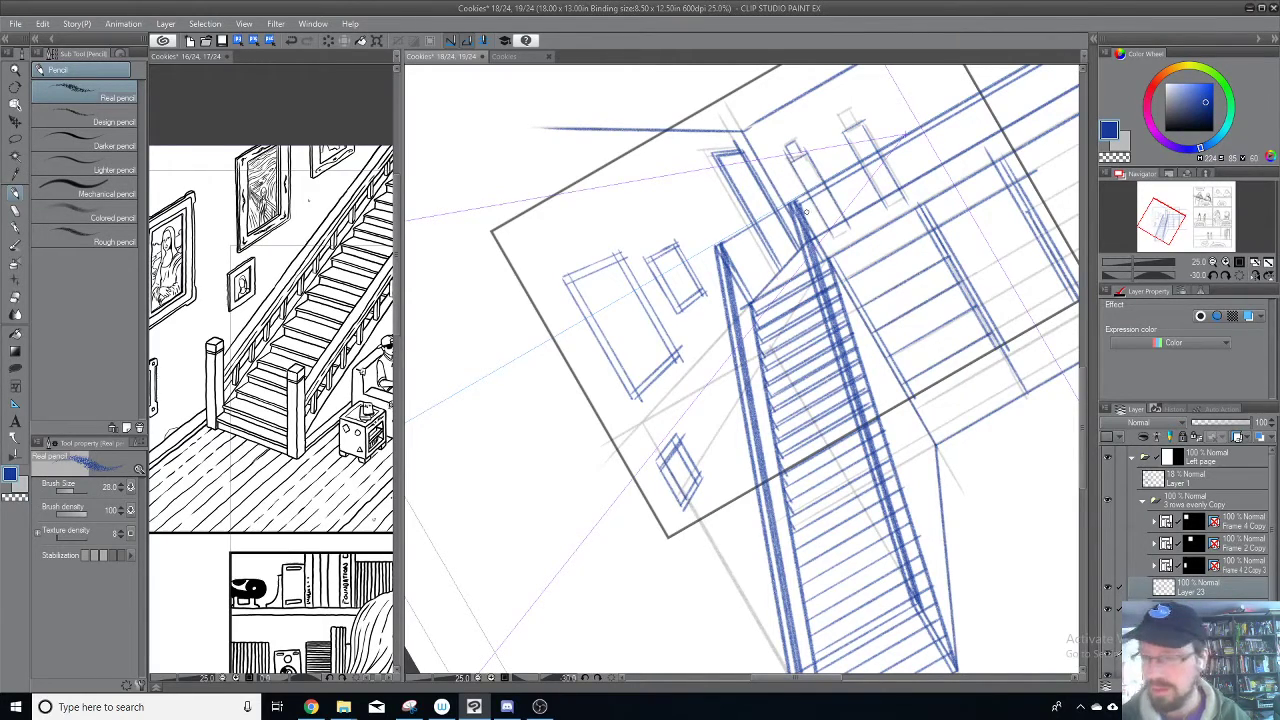
Step: Pencil another picture frame with an inner border on the side wall, beside the doorway at the top of the stairs
{"action": "left_click_drag", "start_coordinate": [811, 226], "coordinate": [781, 328]}
{"action": "mouse_move", "coordinate": [816, 234]}
{"action": "left_mouse_down"}
{"action": "mouse_move", "coordinate": [820, 212]}
{"action": "mouse_move", "coordinate": [826, 231]}
{"action": "left_mouse_up"}
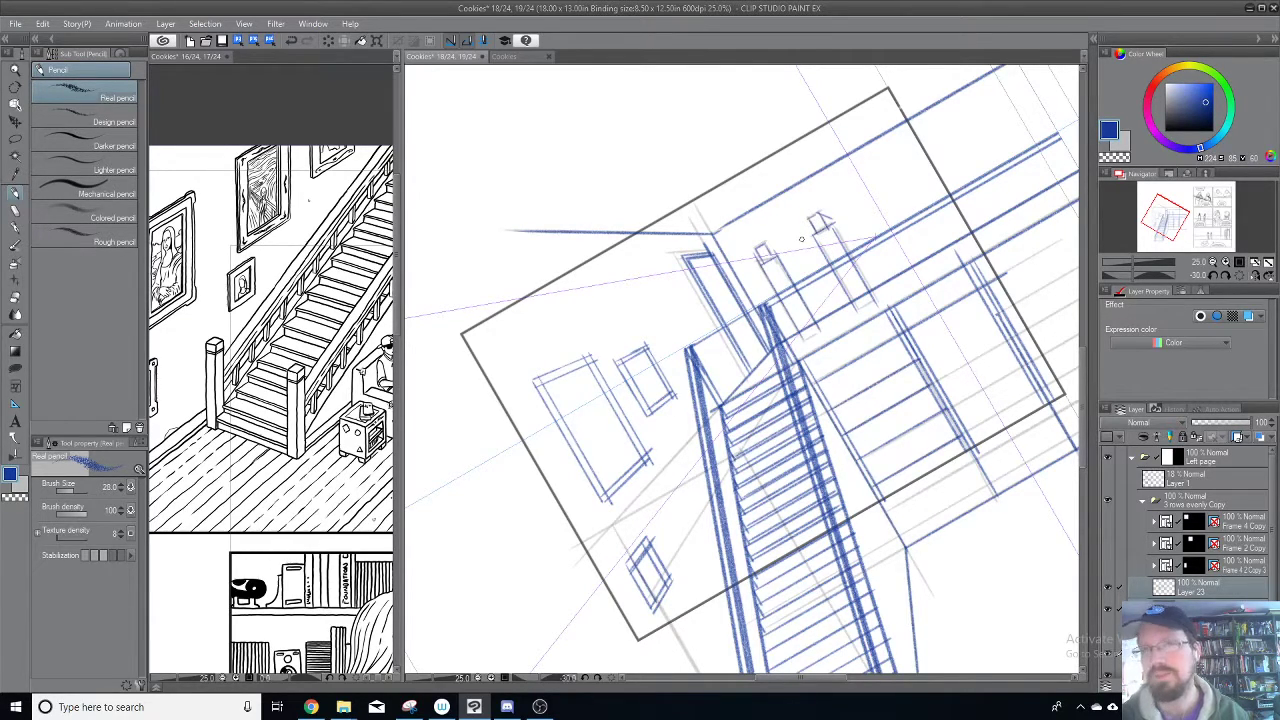
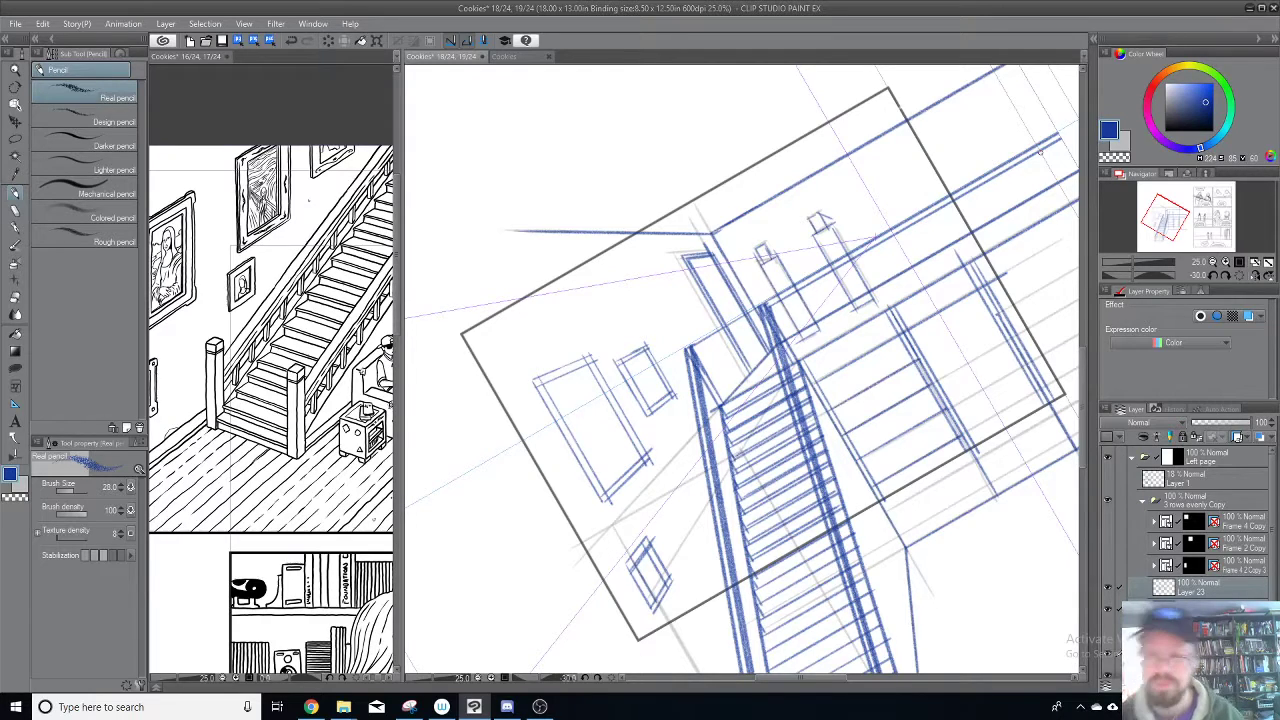
{"action": "mouse_move", "coordinate": [626, 281]}
{"action": "left_mouse_down"}
{"action": "mouse_move", "coordinate": [661, 345]}
{"action": "mouse_move", "coordinate": [695, 314]}
{"action": "mouse_move", "coordinate": [661, 328]}
{"action": "mouse_move", "coordinate": [640, 259]}
{"action": "mouse_move", "coordinate": [625, 259]}
{"action": "mouse_move", "coordinate": [667, 261]}
{"action": "mouse_move", "coordinate": [659, 250]}
{"action": "mouse_move", "coordinate": [691, 317]}
{"action": "left_mouse_up"}
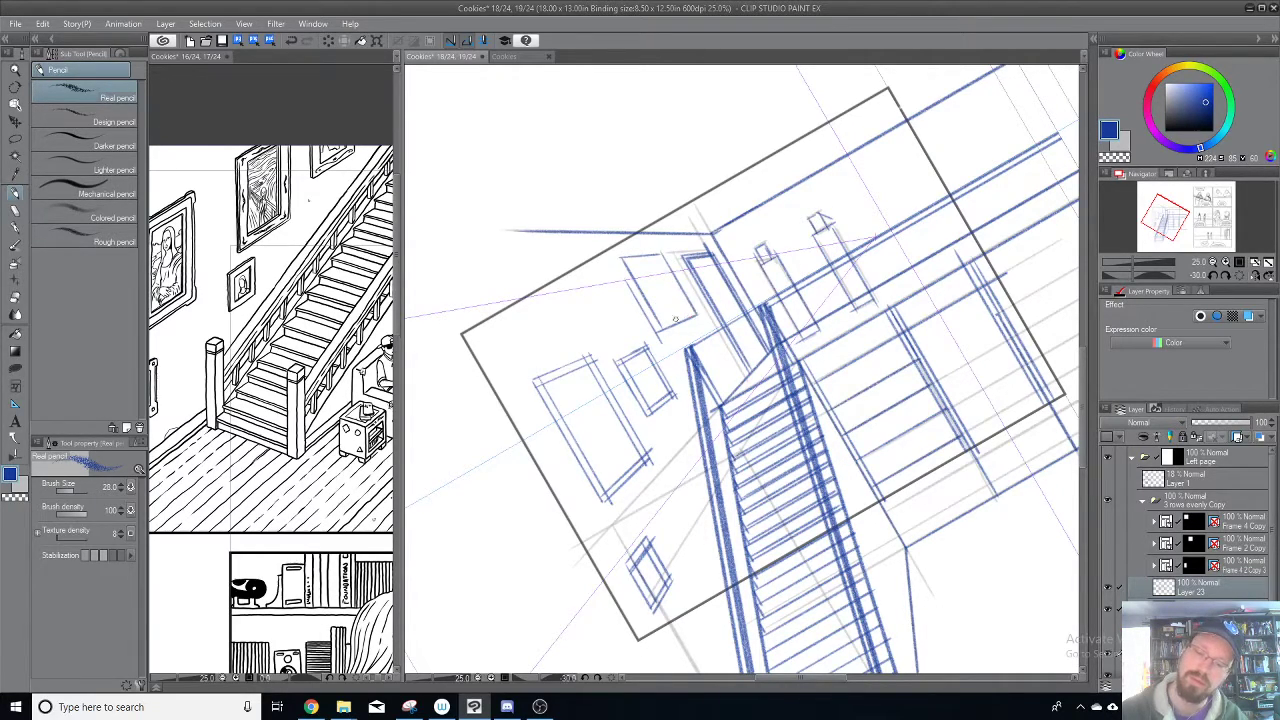
{"action": "left_click_drag", "start_coordinate": [626, 258], "coordinate": [667, 326]}
{"action": "mouse_move", "coordinate": [654, 253]}
{"action": "left_mouse_down"}
{"action": "mouse_move", "coordinate": [696, 316]}
{"action": "mouse_move", "coordinate": [658, 323]}
{"action": "mouse_move", "coordinate": [692, 304]}
{"action": "mouse_move", "coordinate": [630, 261]}
{"action": "mouse_move", "coordinate": [666, 251]}
{"action": "left_mouse_up"}
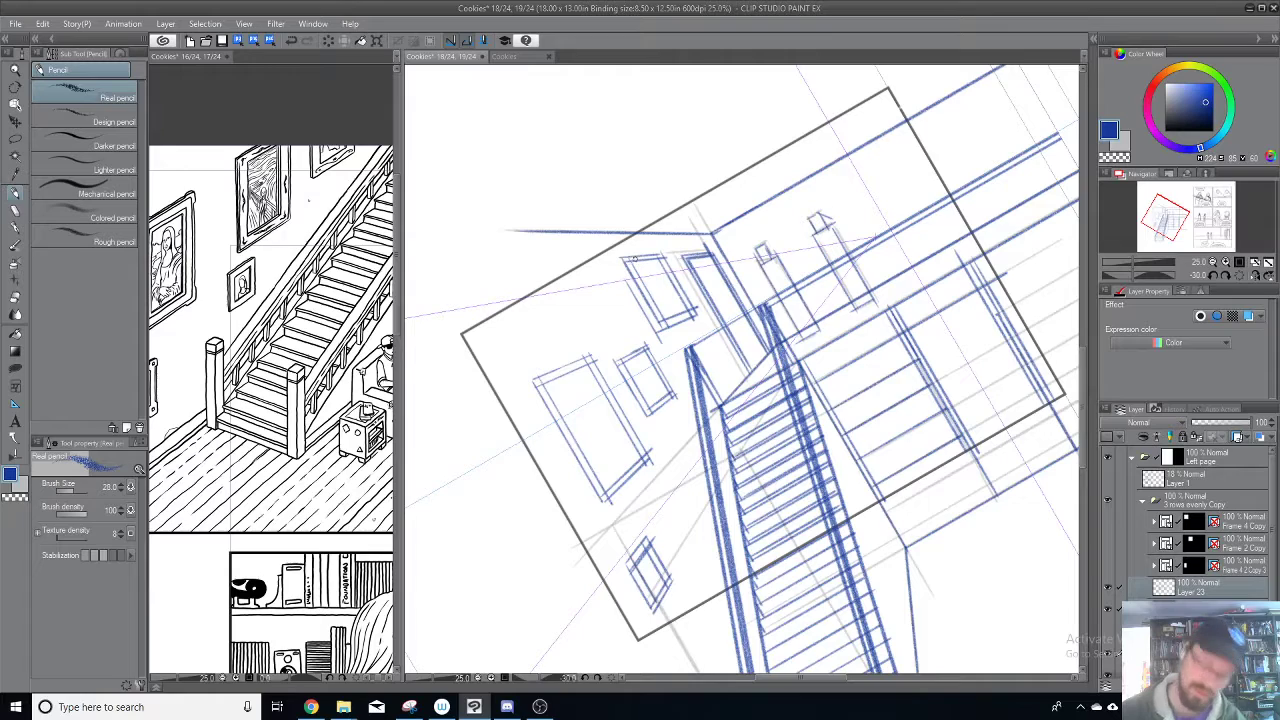
{"action": "left_click_drag", "start_coordinate": [625, 263], "coordinate": [668, 256]}
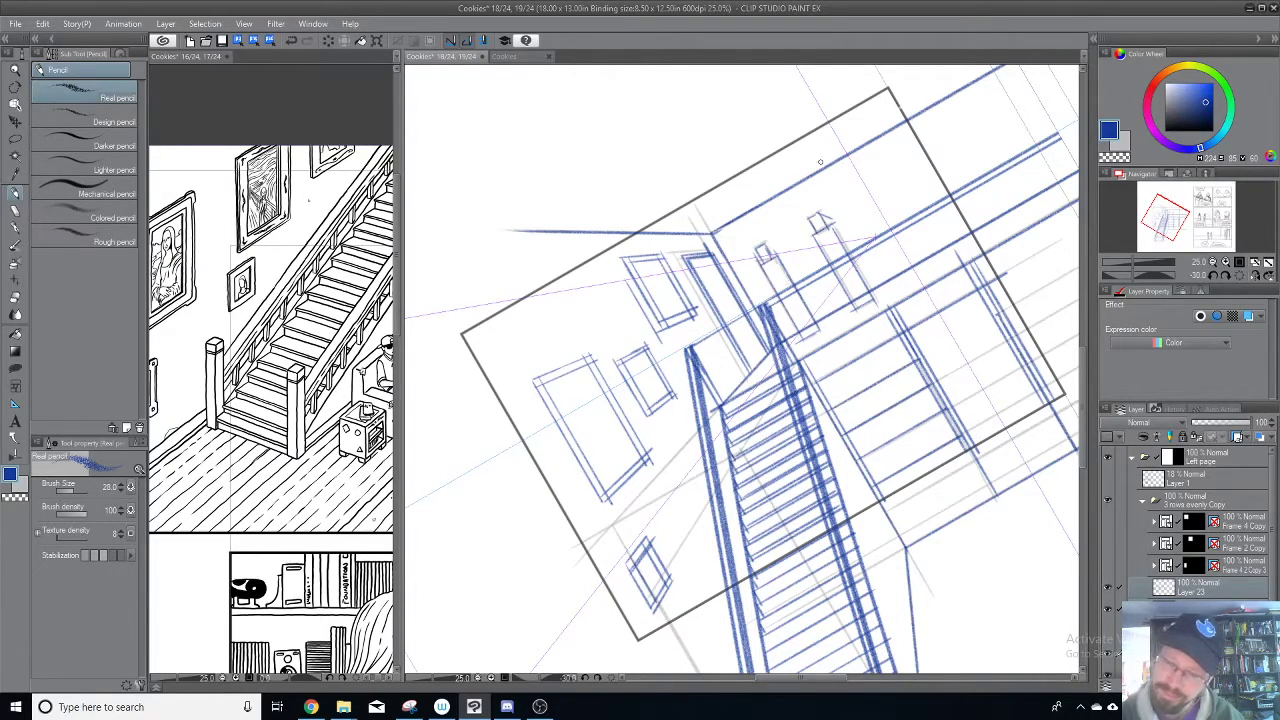
Step: Consult the inked doorway between the bookcases on the 16/24, 17/24 spread, and return to the 18/24, 19/24 spread
{"action": "left_click_drag", "start_coordinate": [879, 292], "coordinate": [749, 298]}
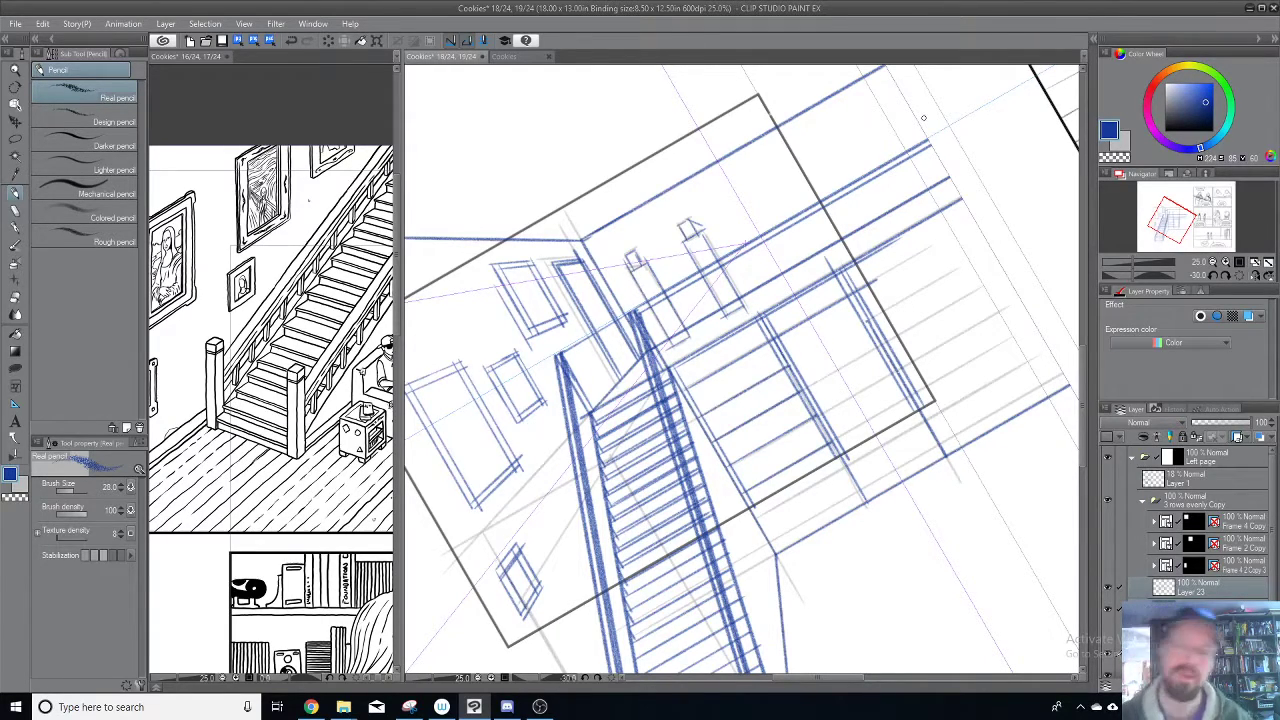
{"action": "left_click", "coordinate": [360, 440]}
{"action": "left_click_drag", "start_coordinate": [376, 446], "coordinate": [246, 430]}
{"action": "left_click_drag", "start_coordinate": [390, 385], "coordinate": [275, 400]}
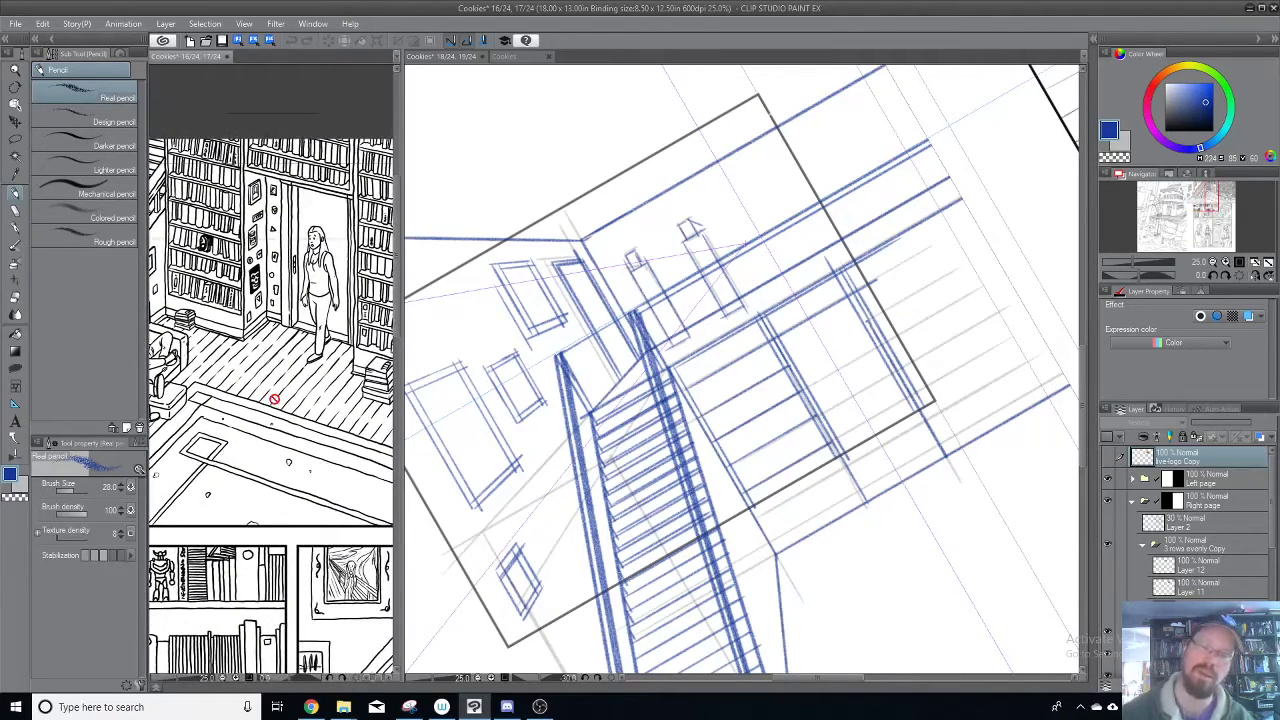
{"action": "left_click", "coordinate": [810, 330]}
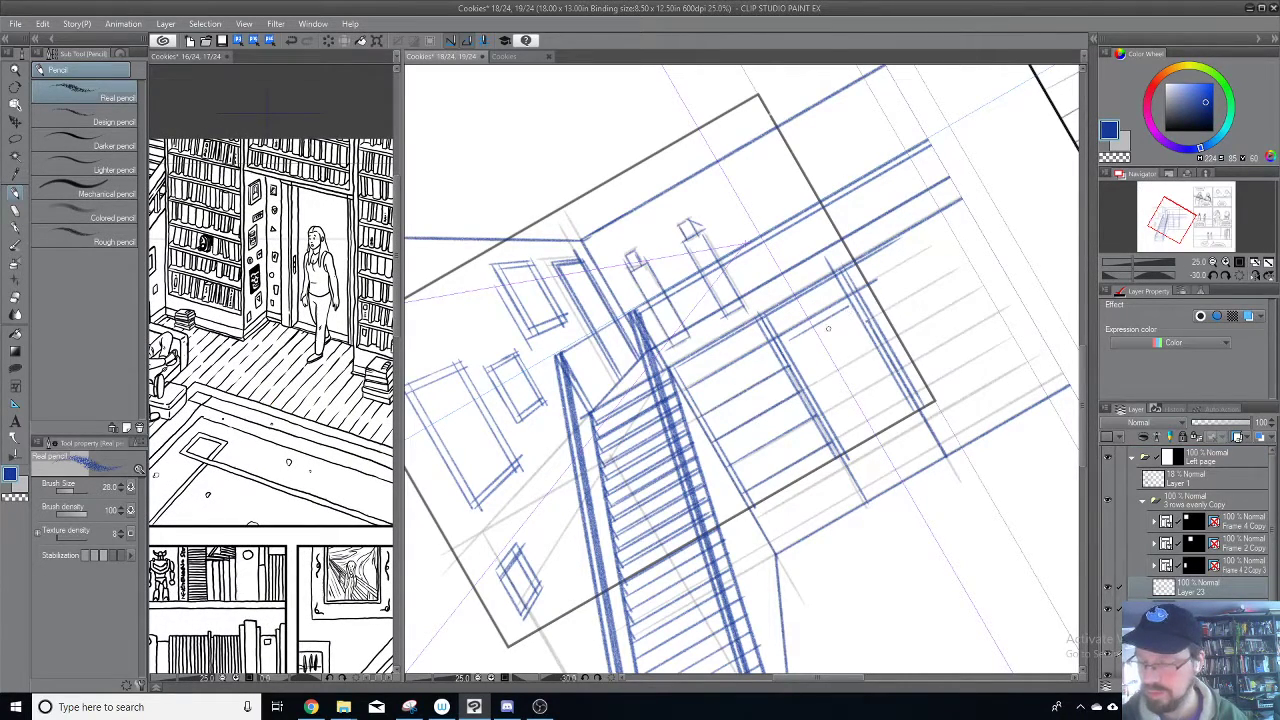
{"action": "mouse_move", "coordinate": [840, 310]}
{"action": "left_mouse_down"}
{"action": "mouse_move", "coordinate": [902, 440]}
{"action": "mouse_move", "coordinate": [928, 456]}
{"action": "left_mouse_up"}
{"action": "left_click_drag", "start_coordinate": [793, 337], "coordinate": [856, 468]}
{"action": "key", "text": "ctrl+z"}
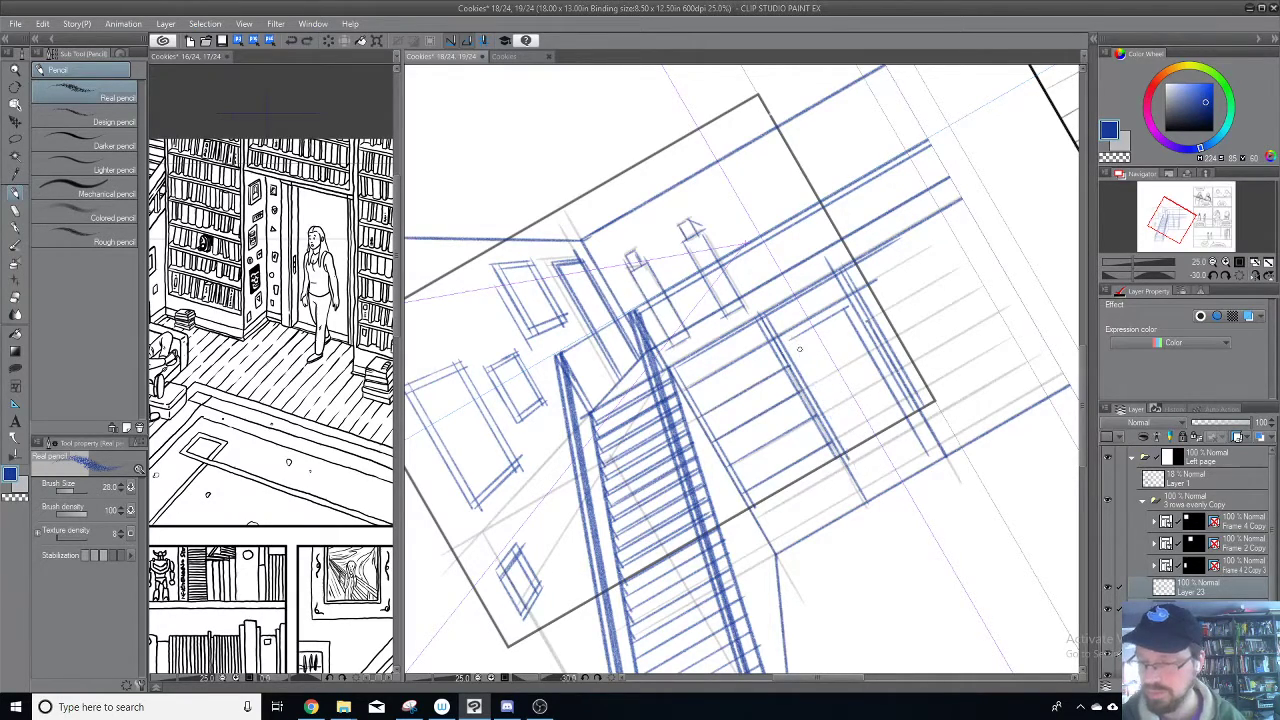
{"action": "left_click_drag", "start_coordinate": [792, 340], "coordinate": [858, 456]}
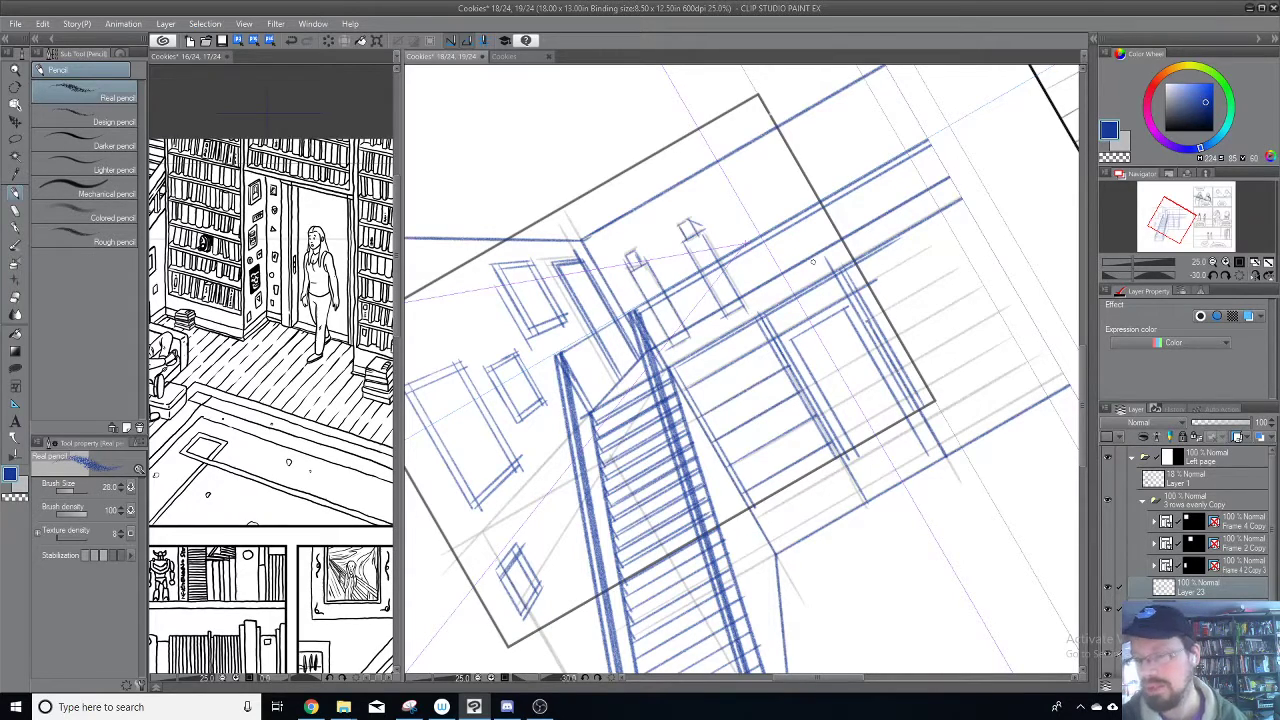
{"action": "key", "text": "ctrl+z"}
{"action": "key", "text": "ctrl+z"}
{"action": "key", "text": "ctrl+z"}
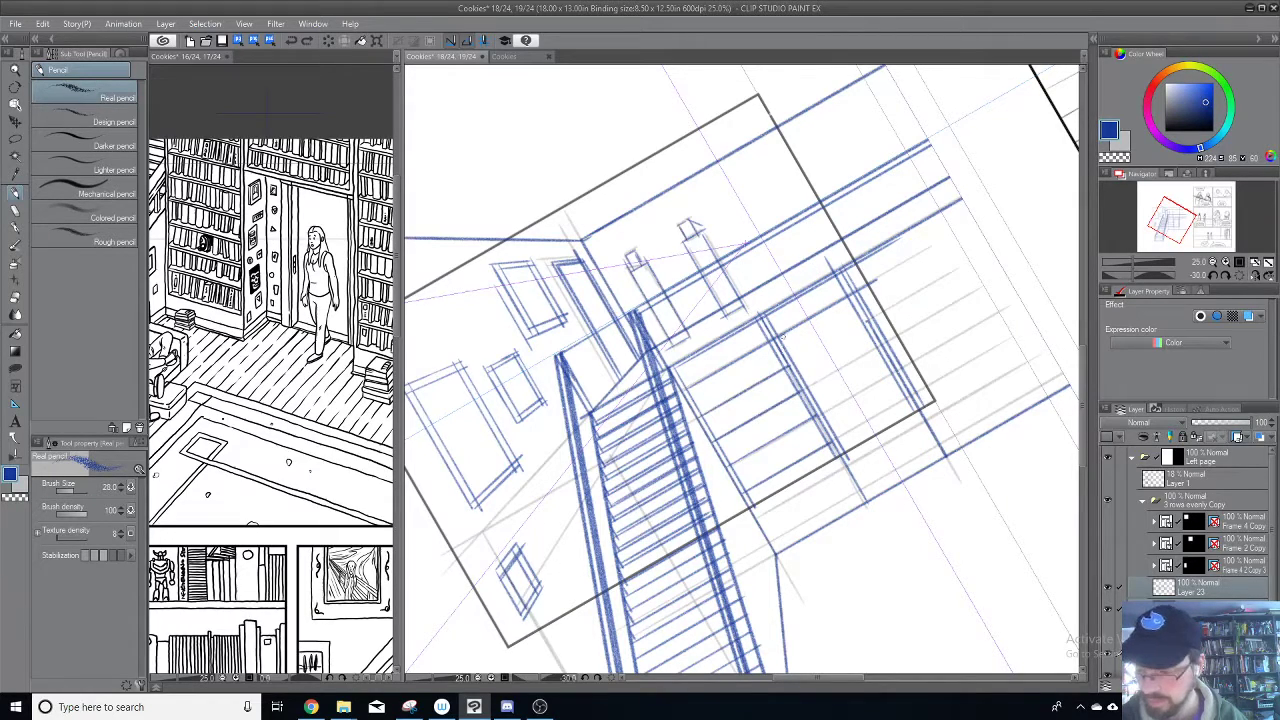
{"action": "left_click_drag", "start_coordinate": [788, 343], "coordinate": [847, 480]}
{"action": "key", "text": "ctrl+z"}
{"action": "left_click_drag", "start_coordinate": [781, 337], "coordinate": [790, 350]}
{"action": "key", "text": "ctrl+z"}
Step: Pencil doubled inner uprights along both sides of the back-wall rectangle as a door frame, redrawing misplaced strokes
{"action": "key", "text": "asciicircum"}
{"action": "key", "text": "asciicircum"}
{"action": "key", "text": "asciicircum"}
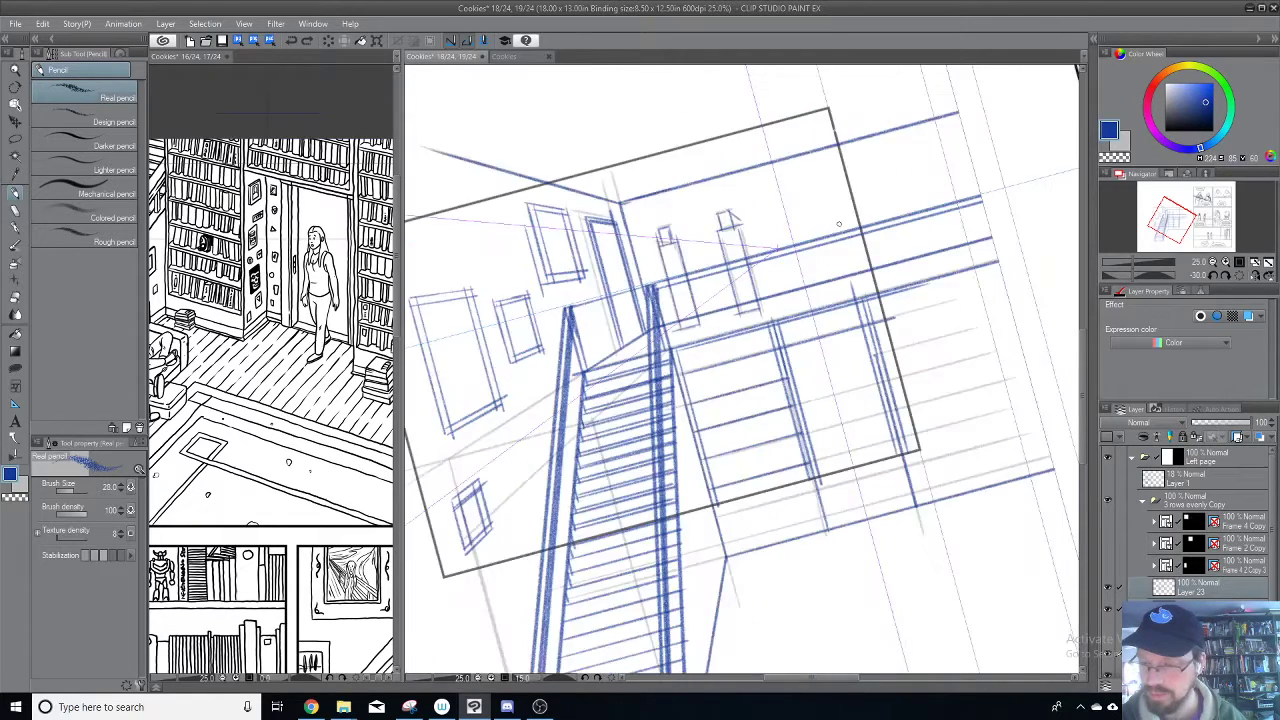
{"action": "left_click_drag", "start_coordinate": [840, 420], "coordinate": [802, 356]}
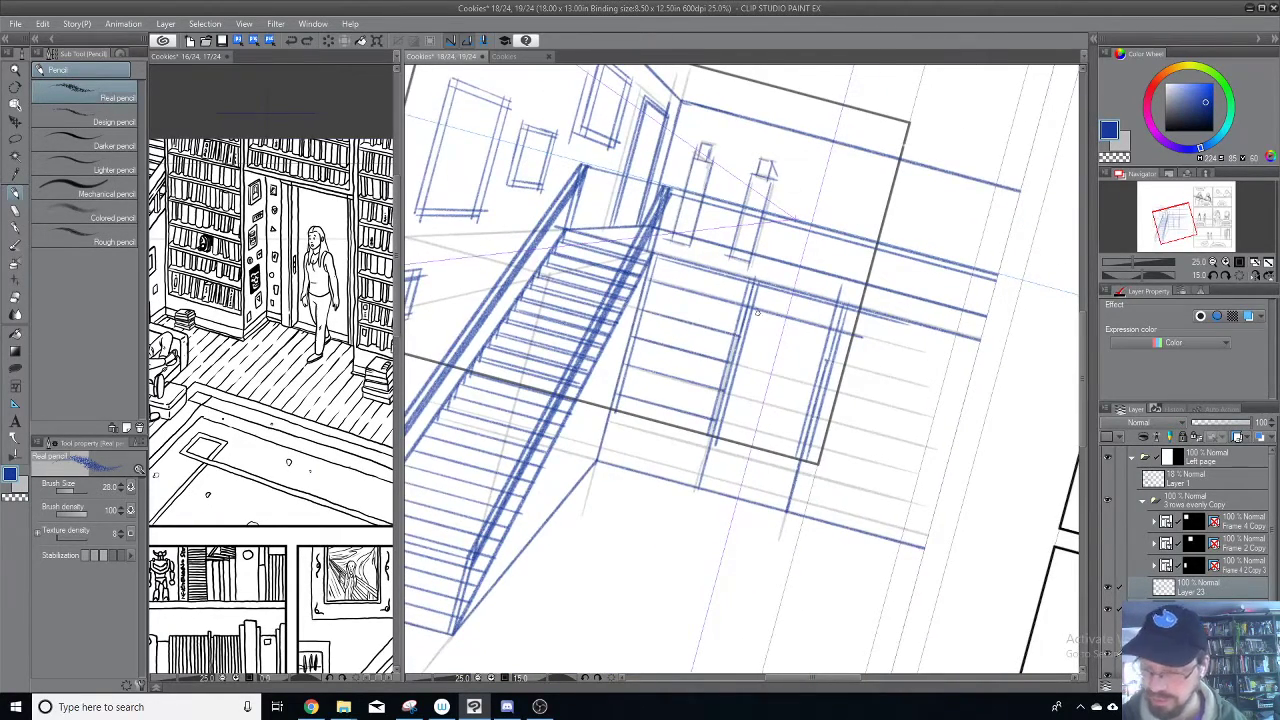
{"action": "mouse_move", "coordinate": [756, 309]}
{"action": "left_mouse_down"}
{"action": "mouse_move", "coordinate": [751, 330]}
{"action": "mouse_move", "coordinate": [759, 307]}
{"action": "left_mouse_up"}
{"action": "key", "text": "ctrl+z"}
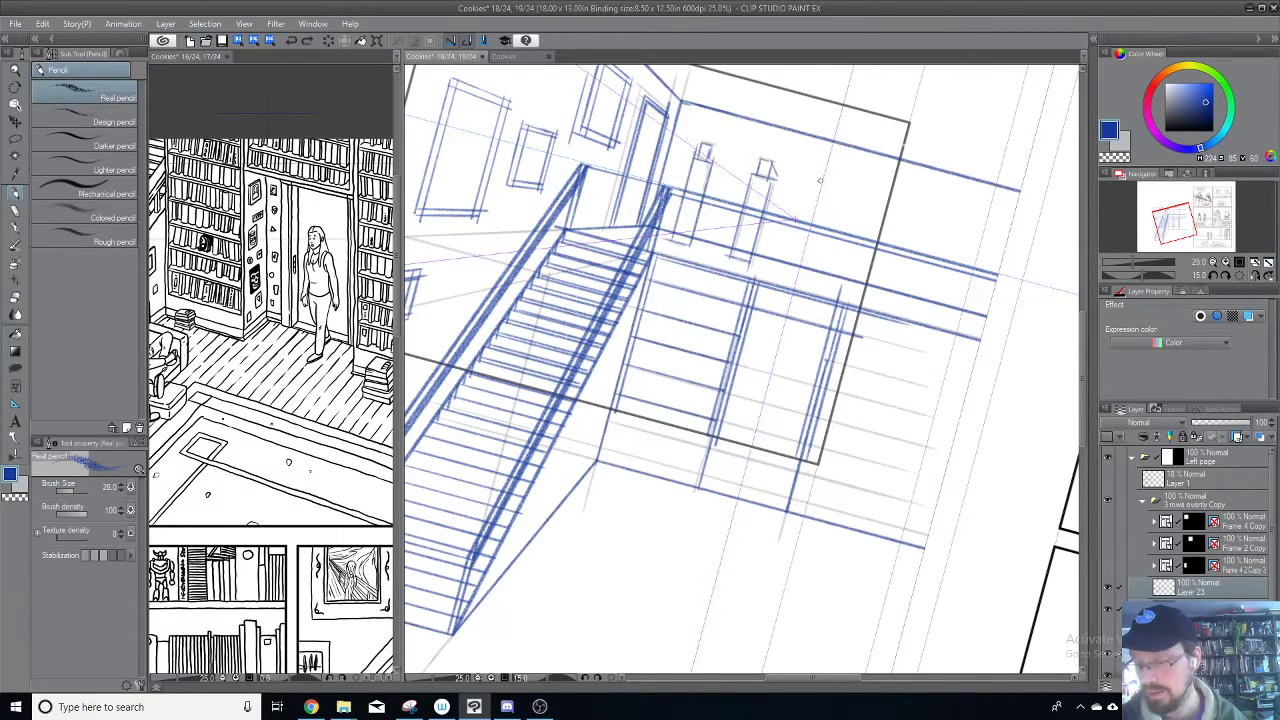
{"action": "left_click_drag", "start_coordinate": [725, 439], "coordinate": [759, 317]}
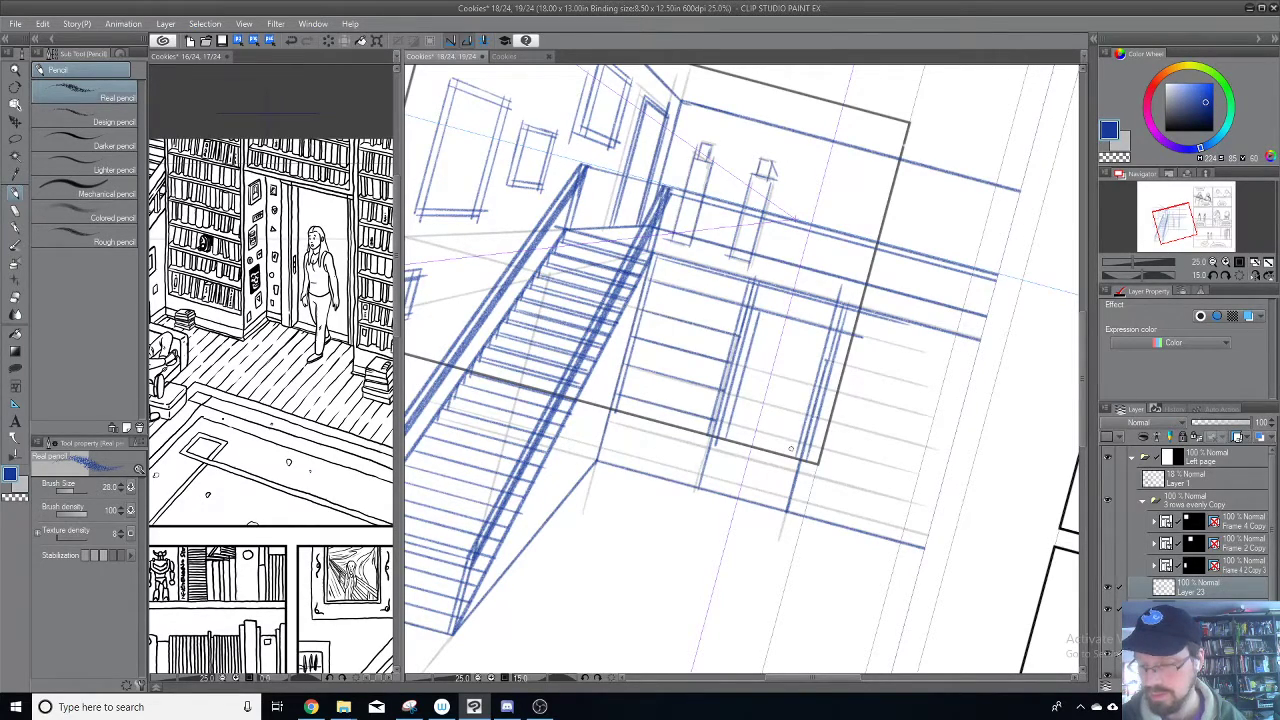
{"action": "key", "text": "ctrl+z"}
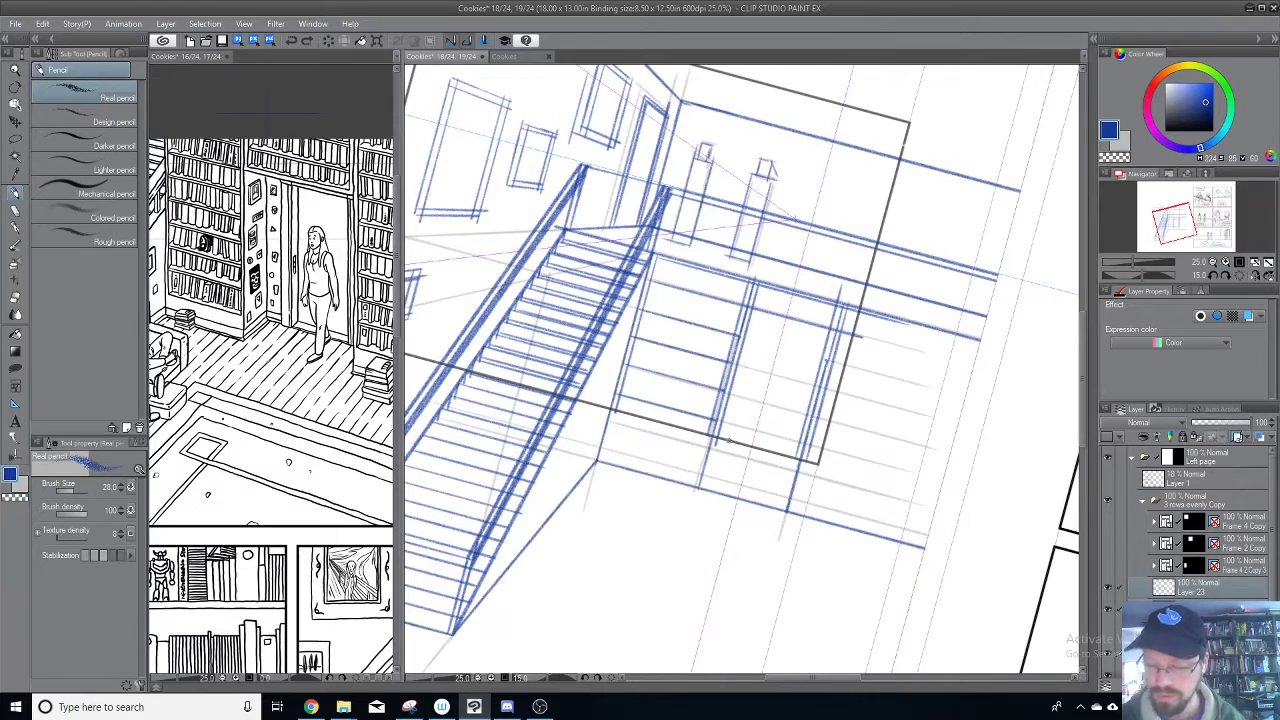
{"action": "left_click_drag", "start_coordinate": [728, 442], "coordinate": [770, 315]}
{"action": "key", "text": "ctrl+z"}
{"action": "left_click_drag", "start_coordinate": [731, 441], "coordinate": [760, 323]}
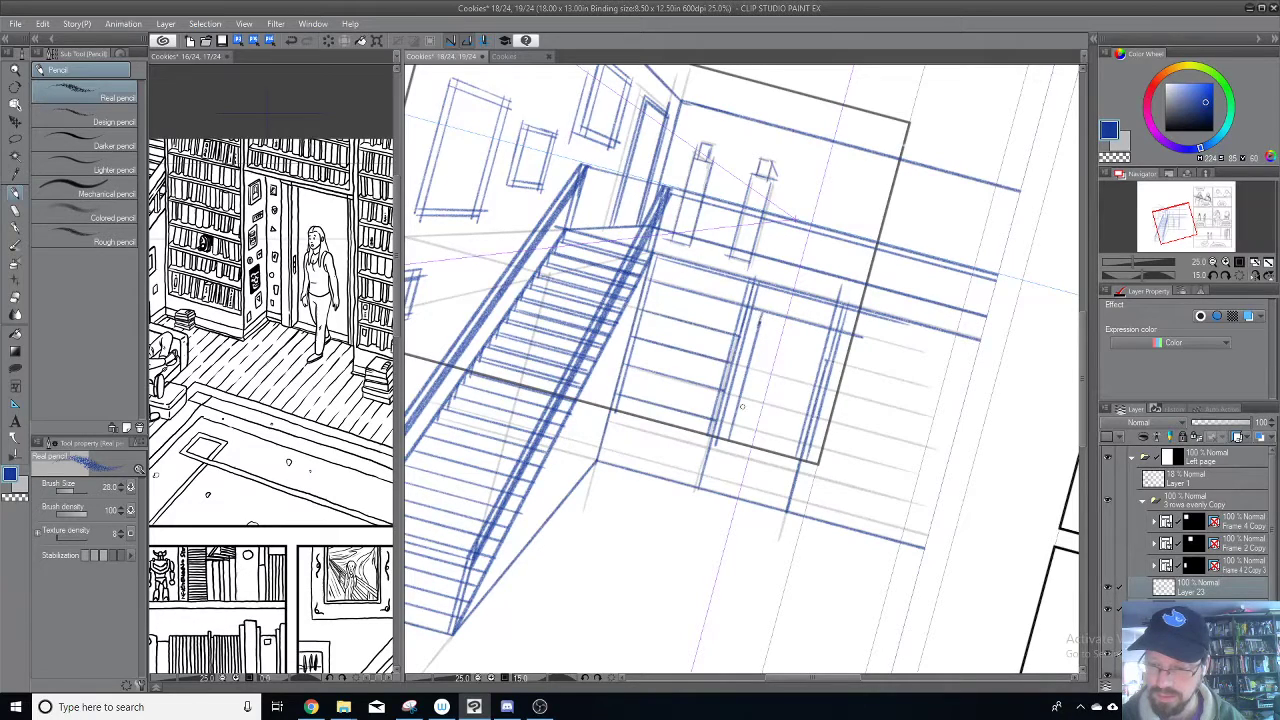
{"action": "mouse_move", "coordinate": [734, 431]}
{"action": "left_mouse_down"}
{"action": "mouse_move", "coordinate": [796, 418]}
{"action": "mouse_move", "coordinate": [784, 454]}
{"action": "mouse_move", "coordinate": [783, 378]}
{"action": "mouse_move", "coordinate": [786, 347]}
{"action": "left_mouse_up"}
{"action": "key", "text": "ctrl+z"}
{"action": "left_click_drag", "start_coordinate": [783, 449], "coordinate": [819, 326]}
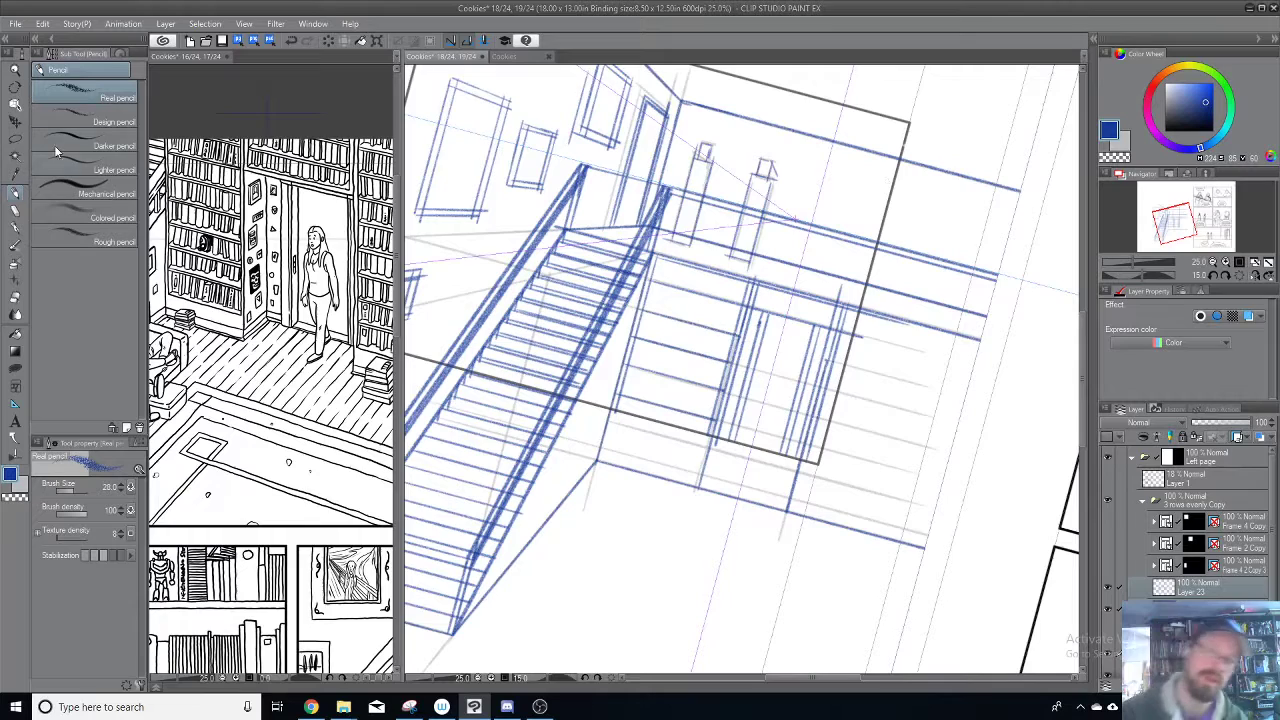
Step: Lasso the door frame's far uprights with the wall lines beyond them, move them slightly away from the staircase, and deselect
{"action": "left_click", "coordinate": [17, 137]}
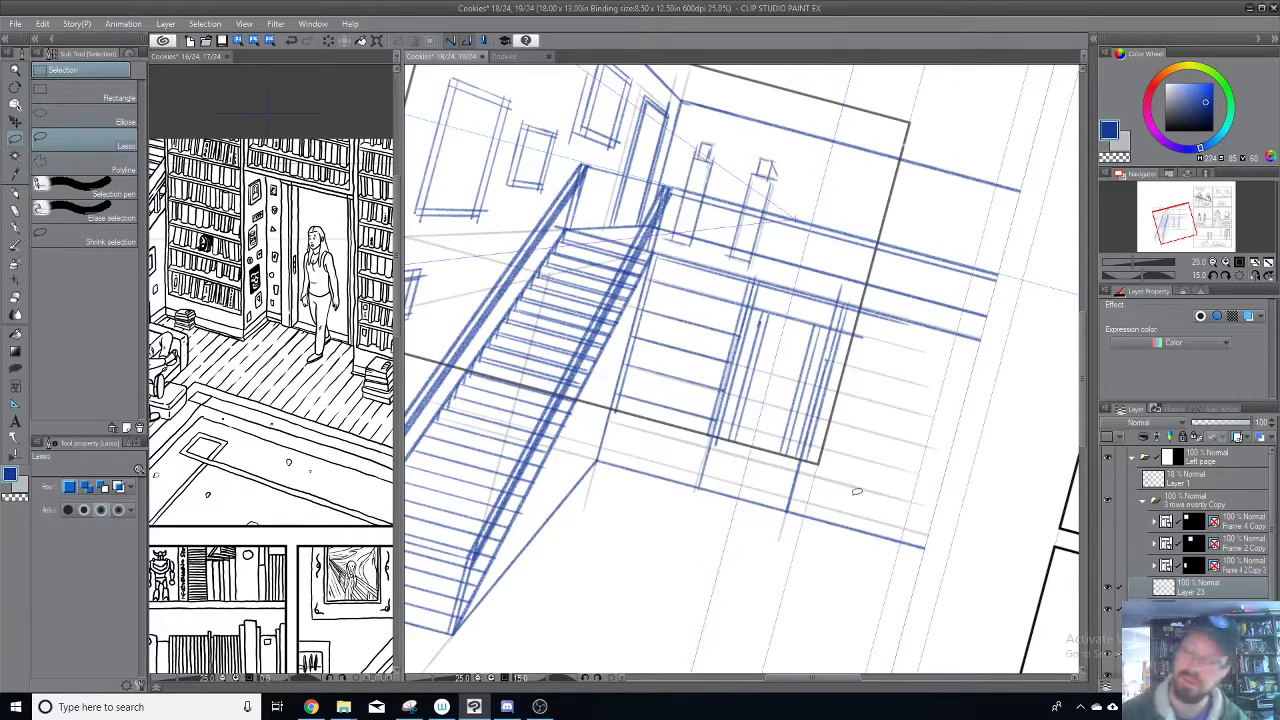
{"action": "mouse_move", "coordinate": [806, 556]}
{"action": "left_mouse_down"}
{"action": "mouse_move", "coordinate": [762, 470]}
{"action": "mouse_move", "coordinate": [779, 398]}
{"action": "mouse_move", "coordinate": [864, 134]}
{"action": "mouse_move", "coordinate": [947, 104]}
{"action": "mouse_move", "coordinate": [1049, 186]}
{"action": "mouse_move", "coordinate": [1004, 440]}
{"action": "mouse_move", "coordinate": [850, 578]}
{"action": "left_mouse_up"}
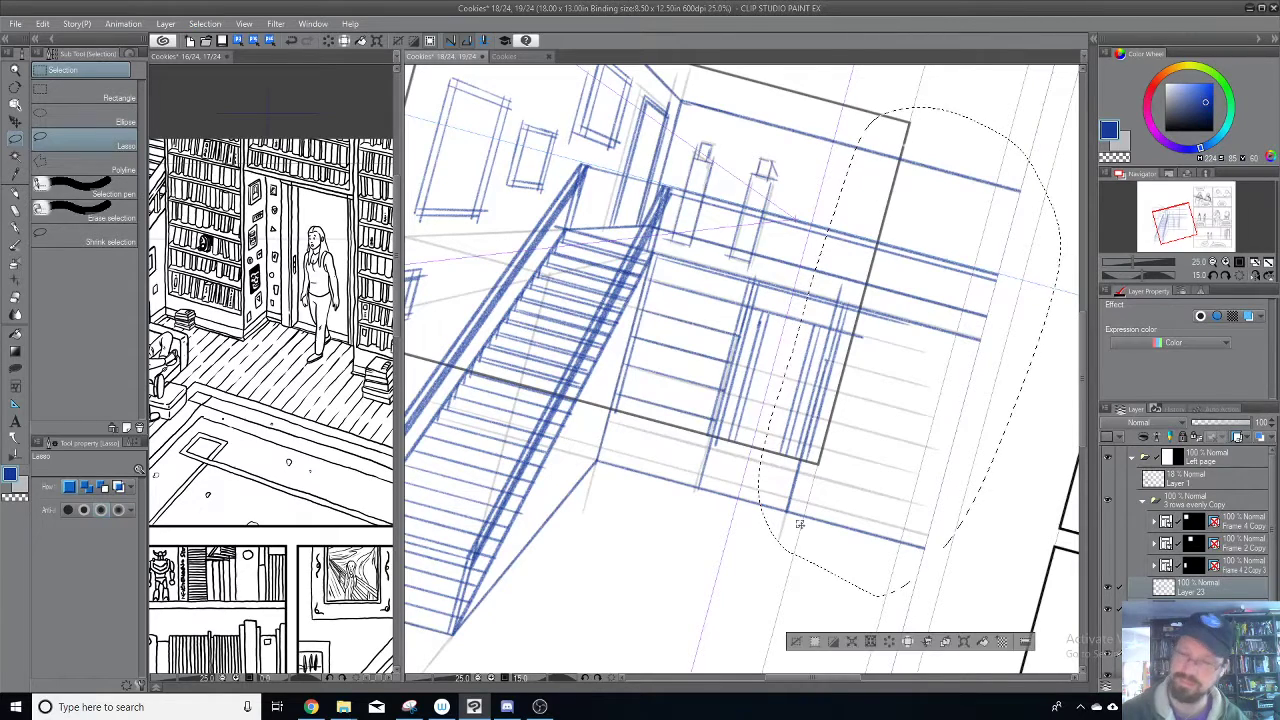
{"action": "left_click", "coordinate": [15, 121]}
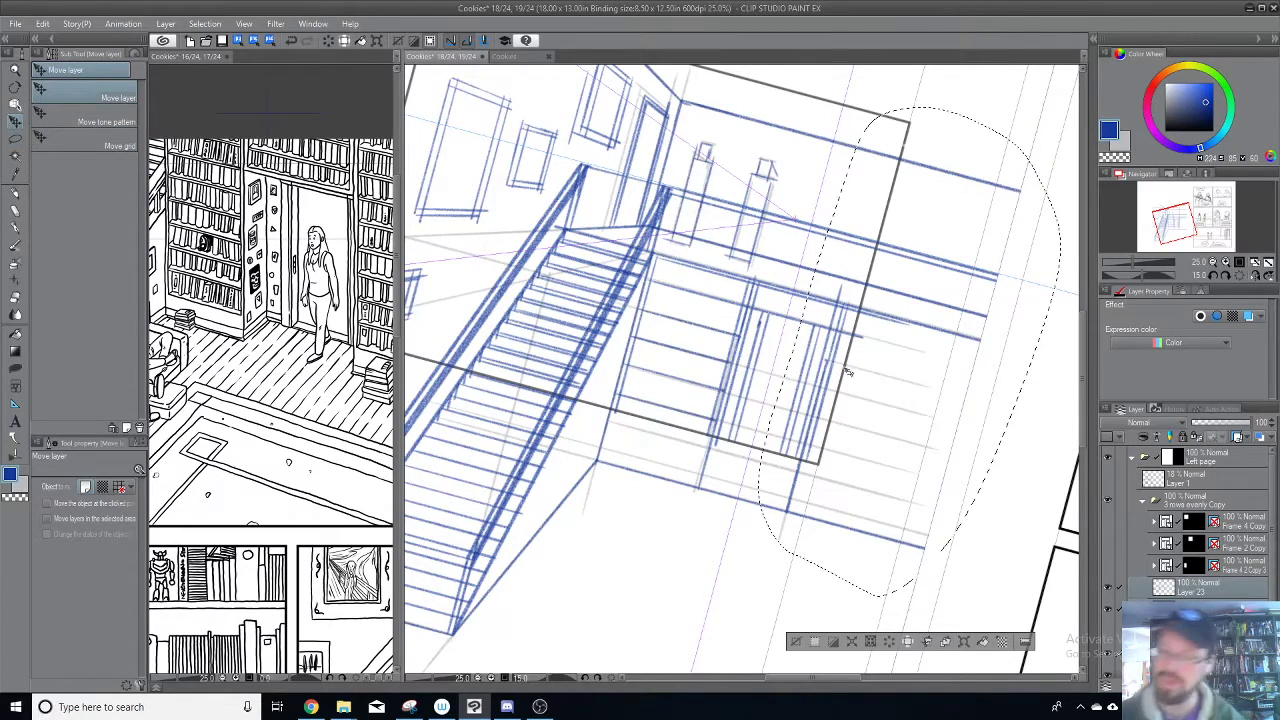
{"action": "left_click_drag", "start_coordinate": [864, 394], "coordinate": [914, 403]}
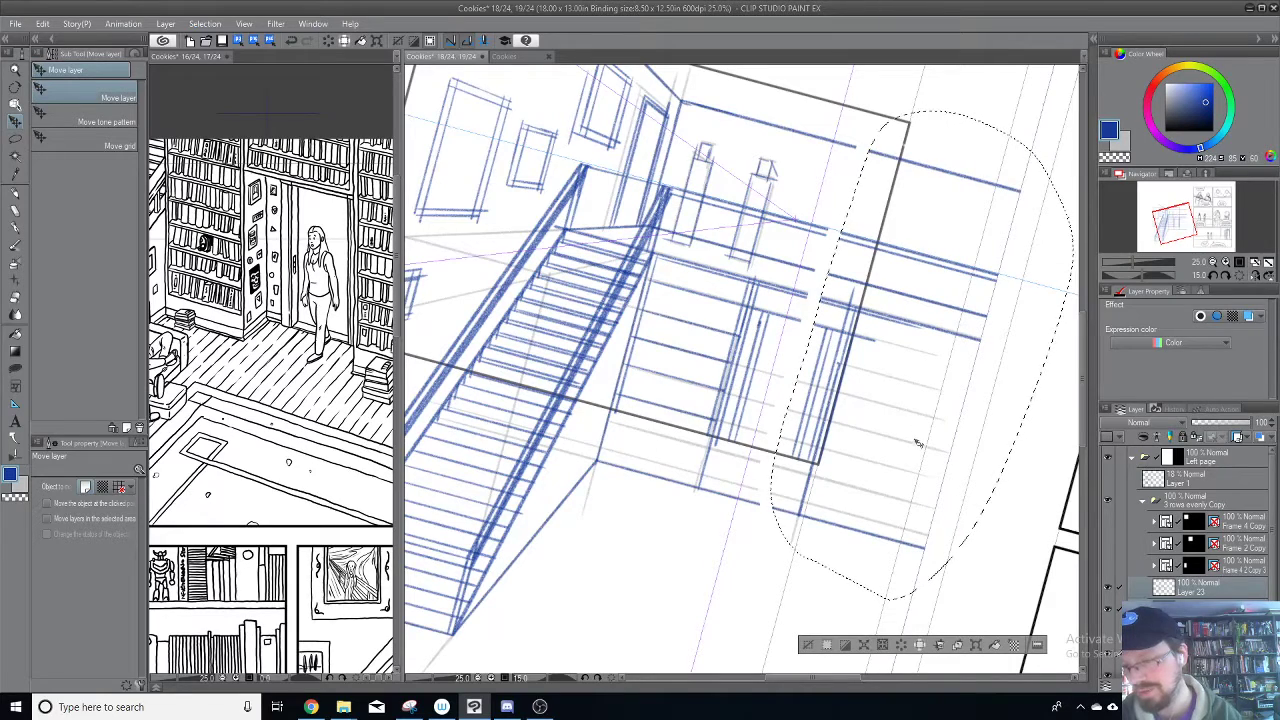
{"action": "key", "text": "ctrl+d"}
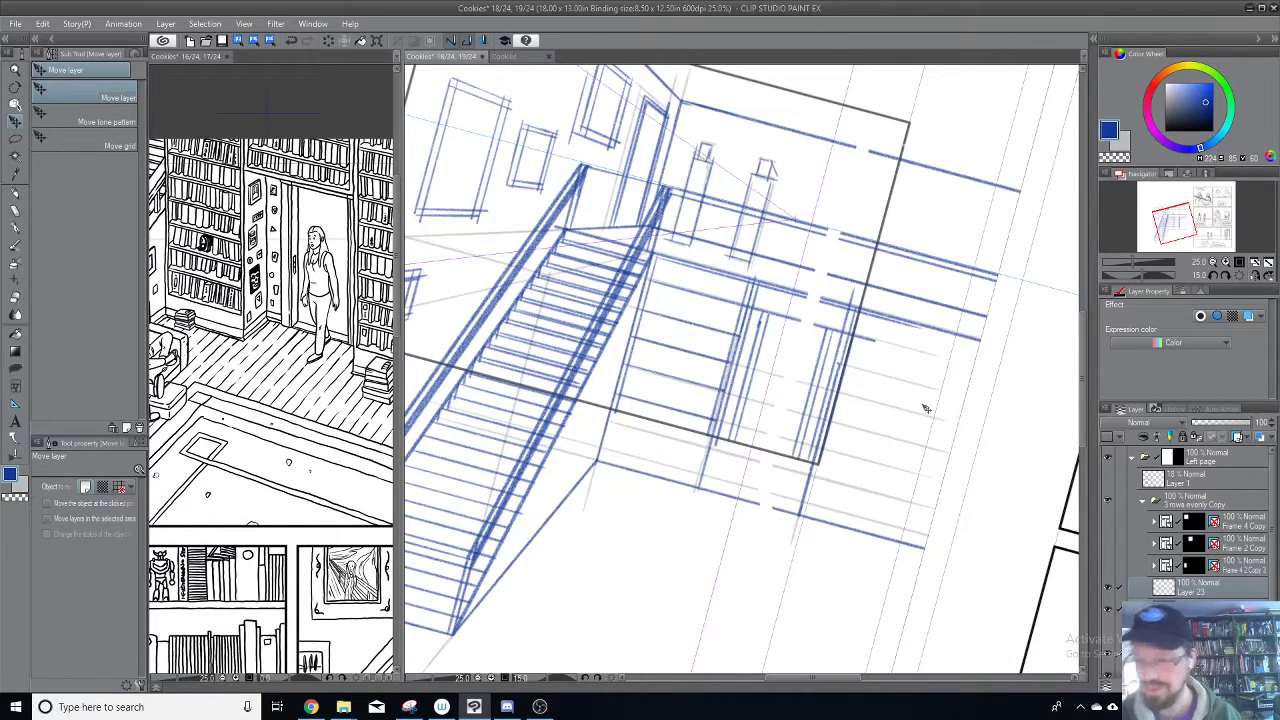
Step: Pencil short strokes across the gaps in the back wall's receding horizontal lines, undoing misplaced strokes
{"action": "left_click", "coordinate": [18, 194]}
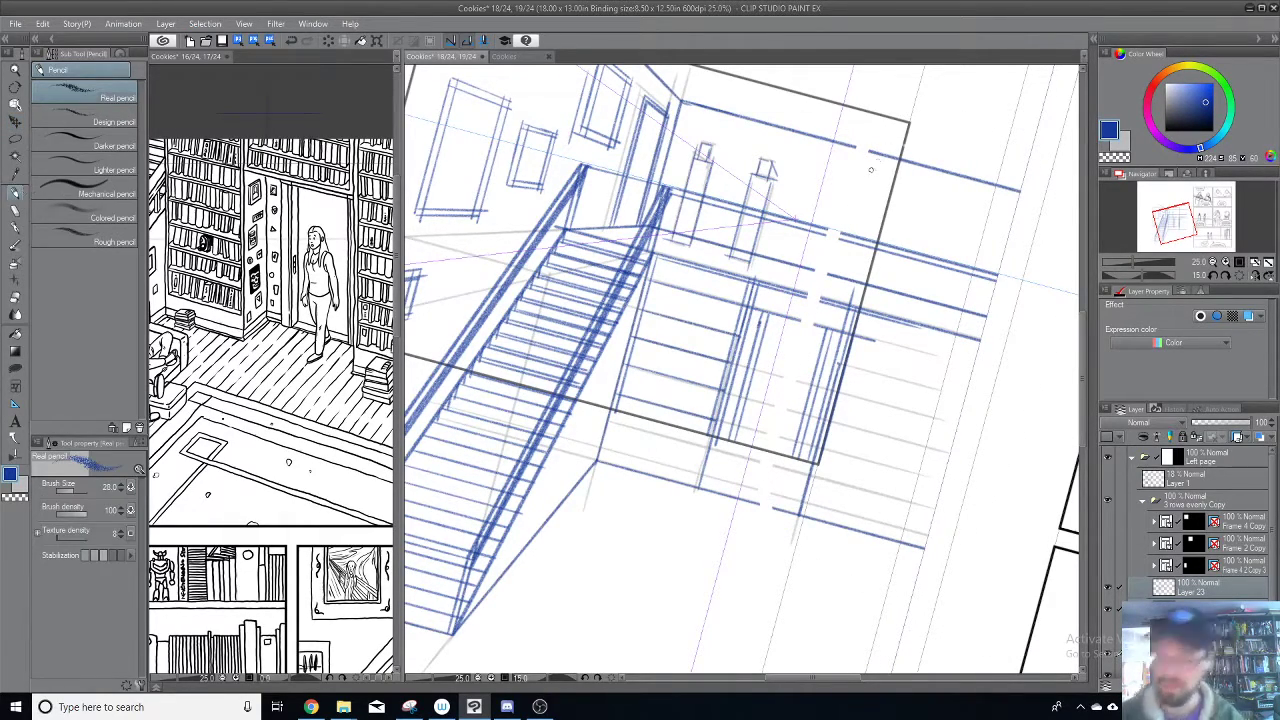
{"action": "key", "text": "minus"}
{"action": "key", "text": "minus"}
{"action": "key", "text": "minus"}
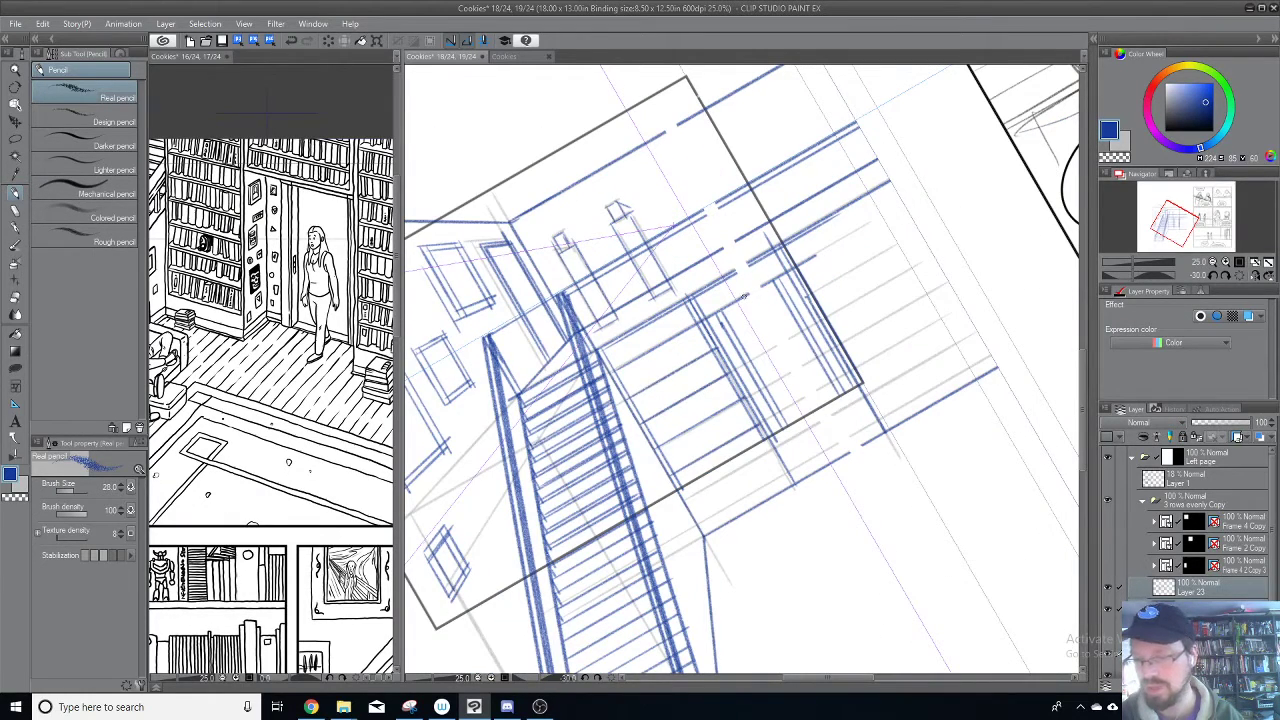
{"action": "mouse_move", "coordinate": [737, 300]}
{"action": "left_mouse_down"}
{"action": "mouse_move", "coordinate": [793, 272]}
{"action": "mouse_move", "coordinate": [779, 212]}
{"action": "mouse_move", "coordinate": [736, 272]}
{"action": "mouse_move", "coordinate": [757, 248]}
{"action": "mouse_move", "coordinate": [742, 248]}
{"action": "mouse_move", "coordinate": [756, 264]}
{"action": "mouse_move", "coordinate": [738, 271]}
{"action": "mouse_move", "coordinate": [763, 256]}
{"action": "mouse_move", "coordinate": [729, 272]}
{"action": "mouse_move", "coordinate": [765, 250]}
{"action": "mouse_move", "coordinate": [738, 236]}
{"action": "mouse_move", "coordinate": [719, 249]}
{"action": "mouse_move", "coordinate": [753, 232]}
{"action": "left_mouse_up"}
{"action": "key", "text": "ctrl+z"}
{"action": "key", "text": "ctrl+z"}
{"action": "key", "text": "ctrl+z"}
{"action": "left_click_drag", "start_coordinate": [832, 177], "coordinate": [857, 260]}
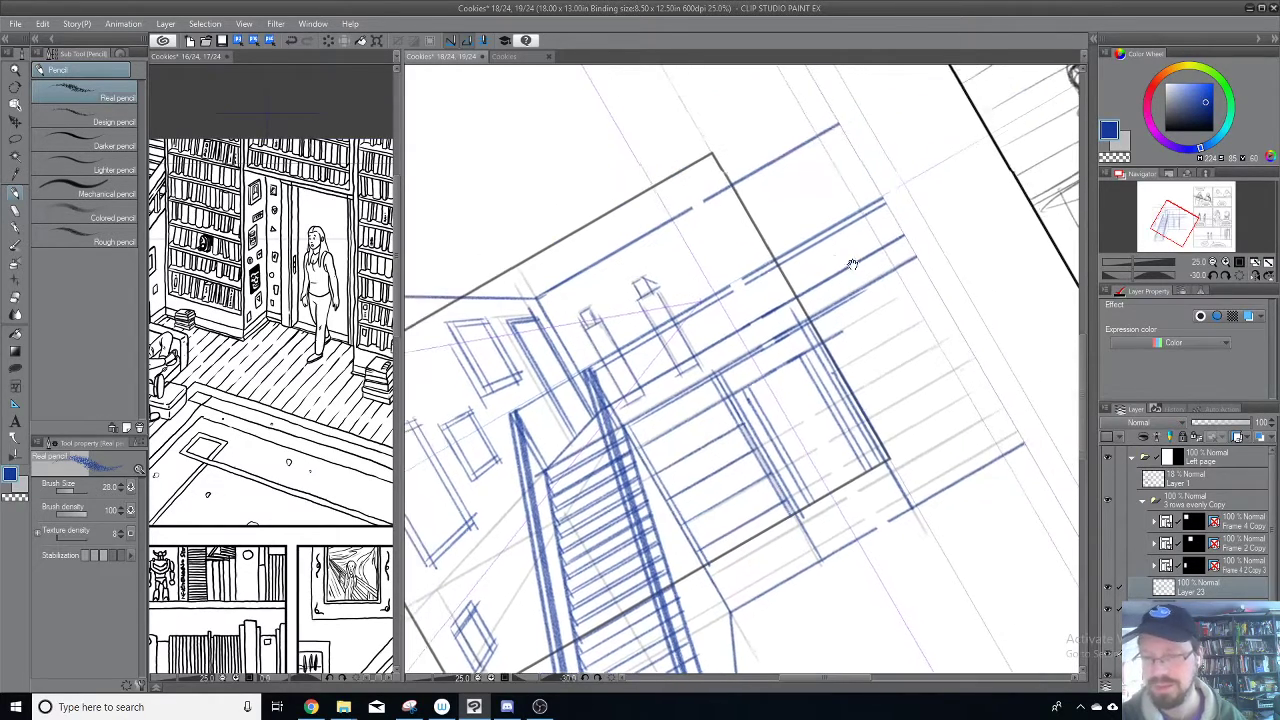
{"action": "left_click_drag", "start_coordinate": [729, 291], "coordinate": [750, 275]}
{"action": "key", "text": "ctrl+z"}
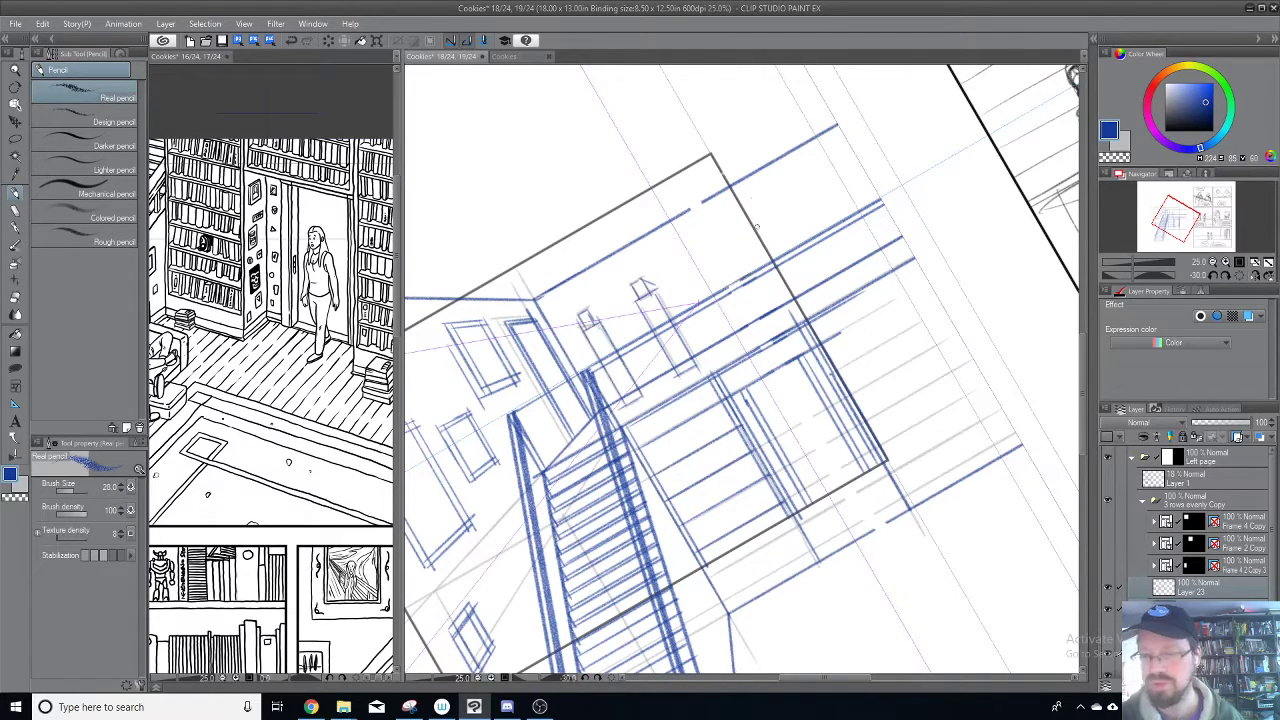
{"action": "left_click_drag", "start_coordinate": [732, 113], "coordinate": [774, 180]}
{"action": "left_click_drag", "start_coordinate": [729, 277], "coordinate": [760, 258]}
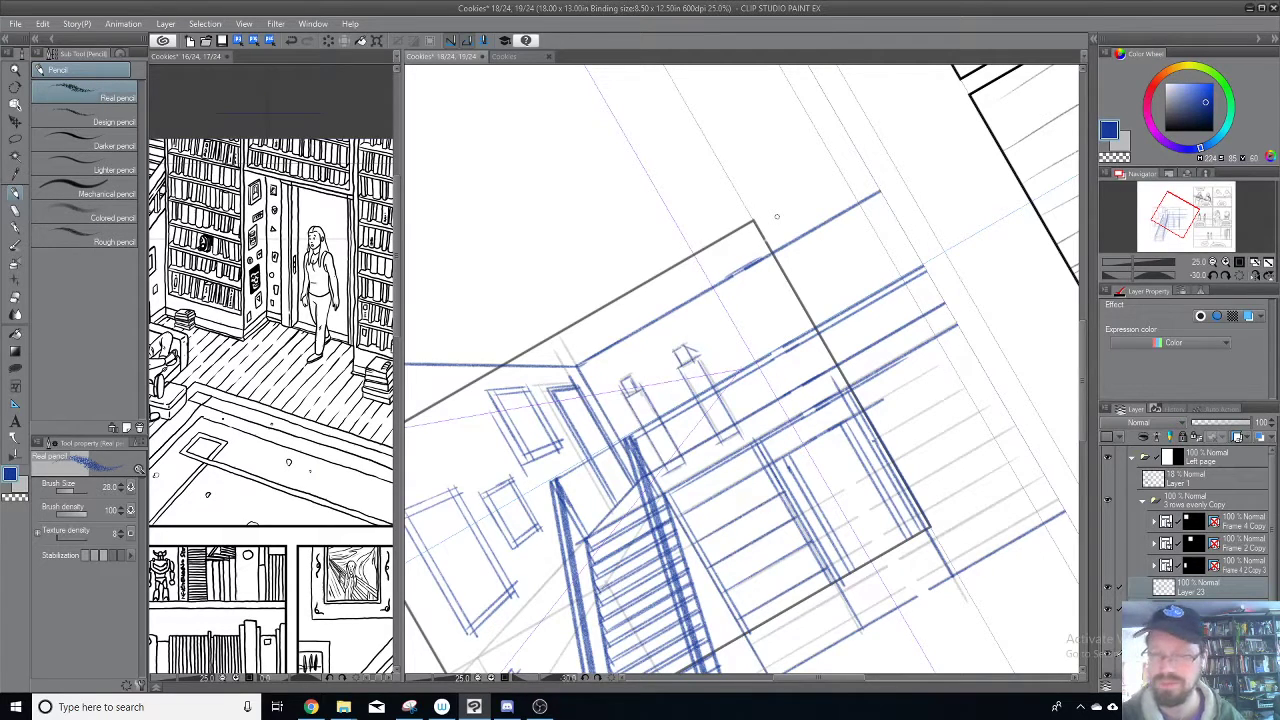
{"action": "left_click_drag", "start_coordinate": [822, 393], "coordinate": [786, 229]}
{"action": "left_click_drag", "start_coordinate": [877, 181], "coordinate": [848, 149]}
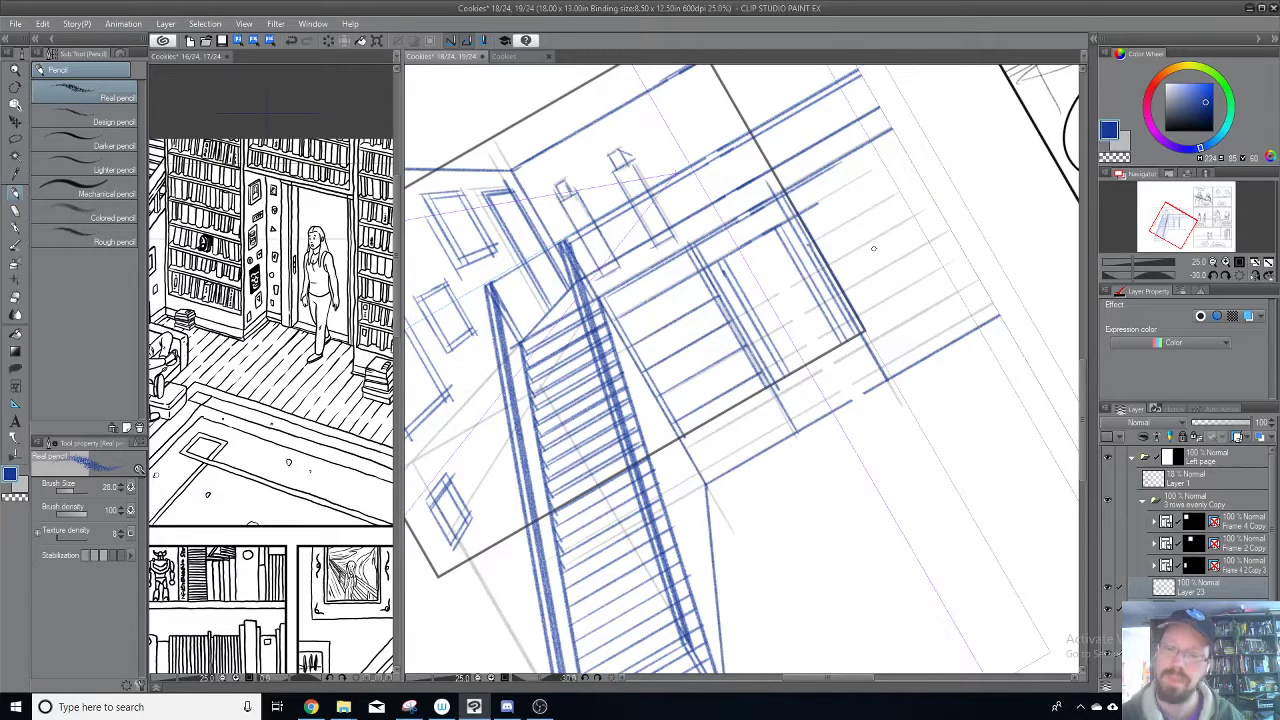
Step: Pencil the upper corner of an inset panel inside the back-wall door
{"action": "mouse_move", "coordinate": [828, 381]}
{"action": "left_mouse_down"}
{"action": "mouse_move", "coordinate": [820, 413]}
{"action": "mouse_move", "coordinate": [796, 339]}
{"action": "left_mouse_up"}
{"action": "left_click_drag", "start_coordinate": [799, 218], "coordinate": [817, 262]}
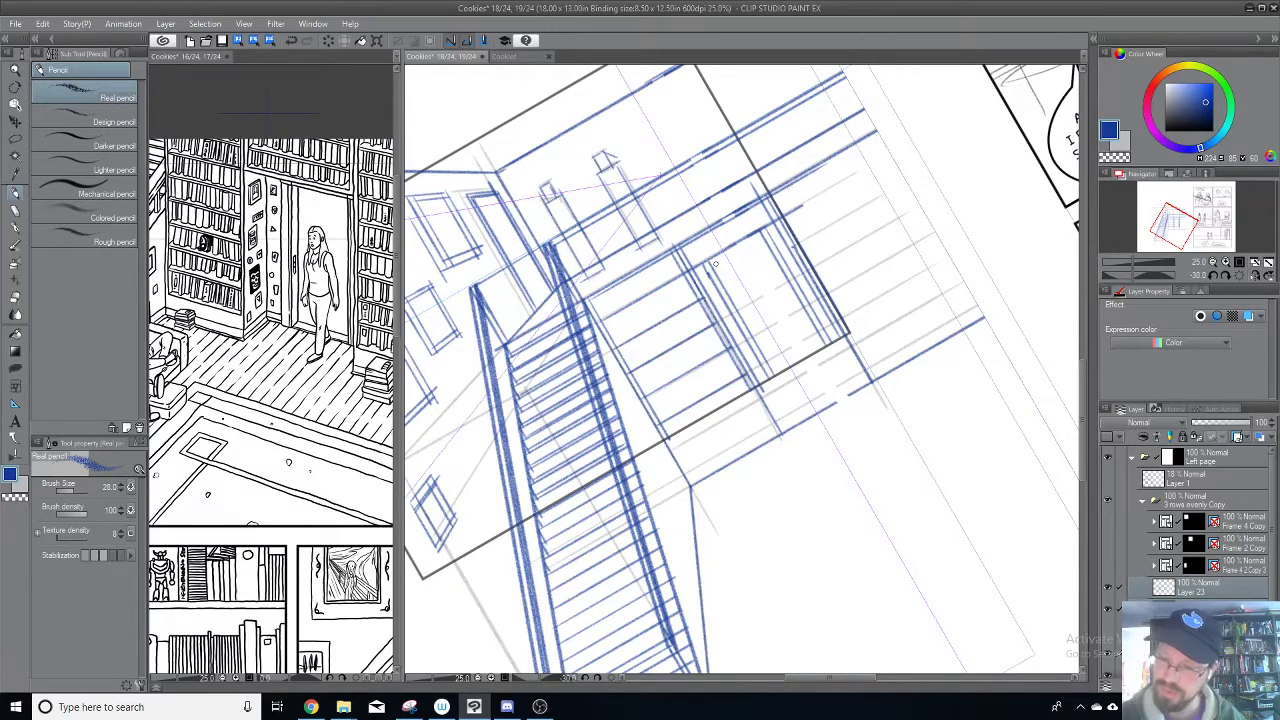
{"action": "left_click_drag", "start_coordinate": [726, 263], "coordinate": [752, 251]}
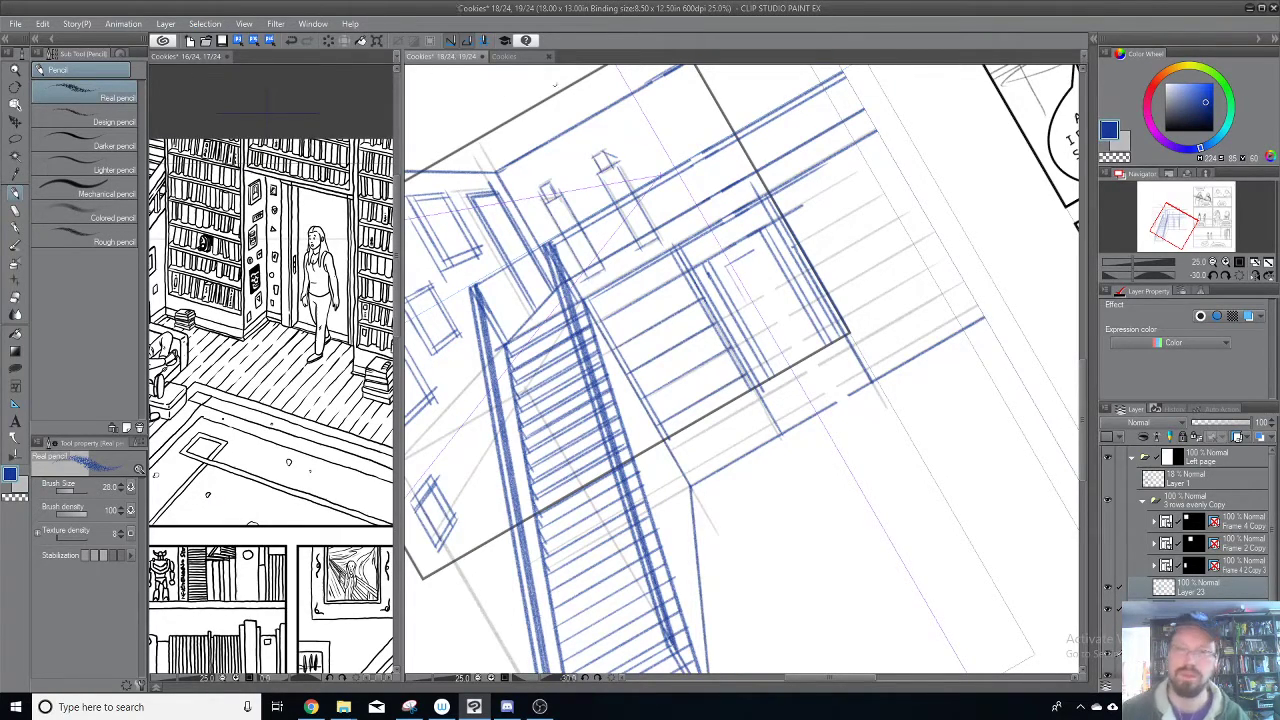
Step: Find the panelled Archive entrance door on the 16/24, 17/24 spread and examine it beside the staircase panel
{"action": "left_click", "coordinate": [518, 58]}
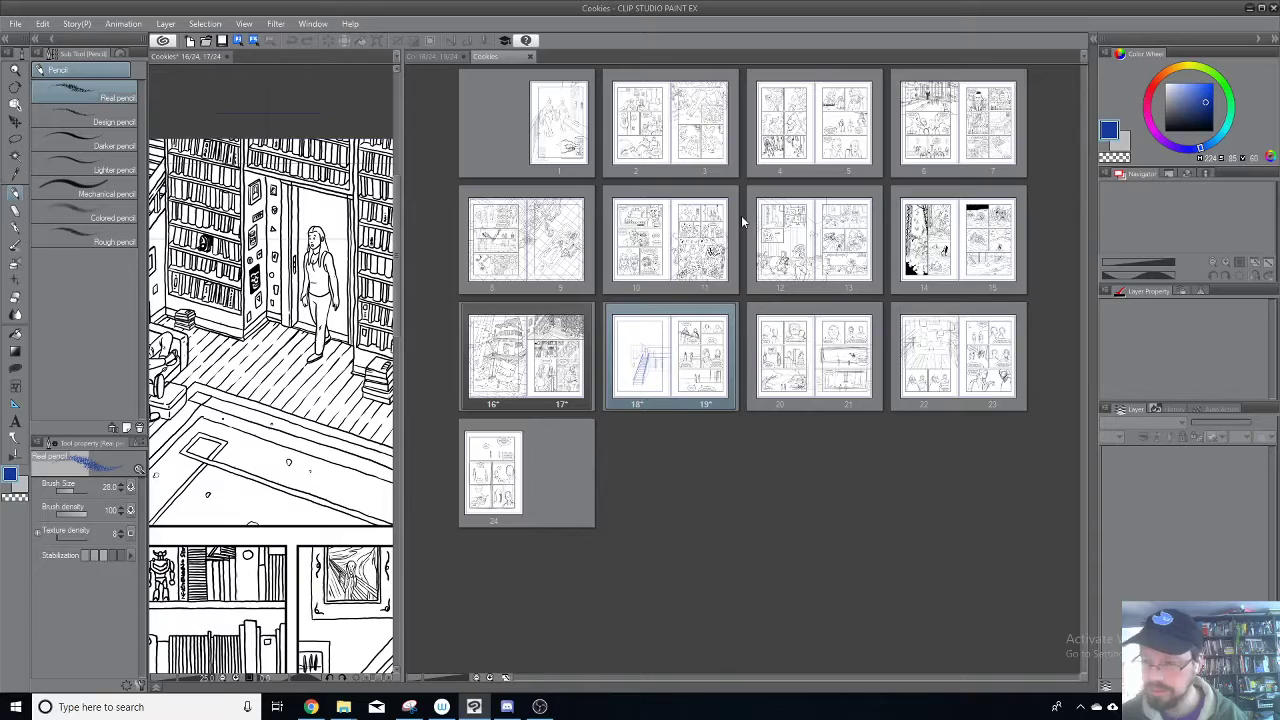
{"action": "left_click", "coordinate": [530, 322]}
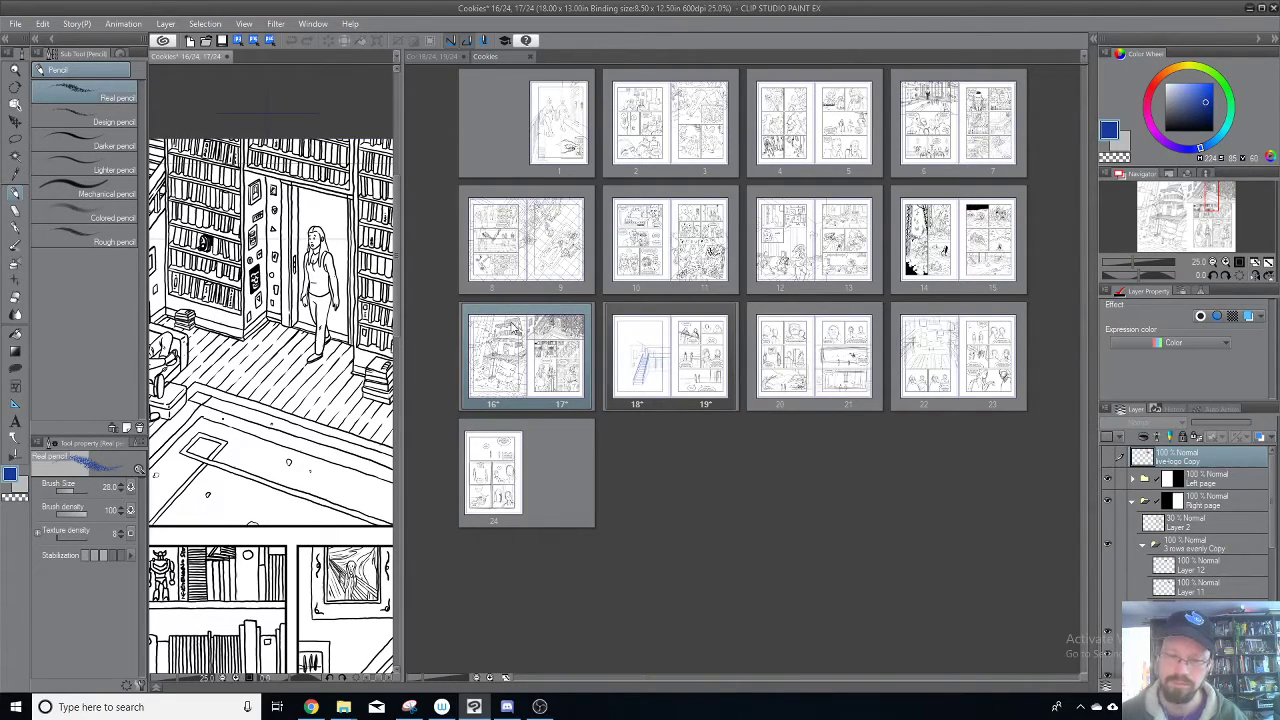
{"action": "left_click", "coordinate": [513, 328]}
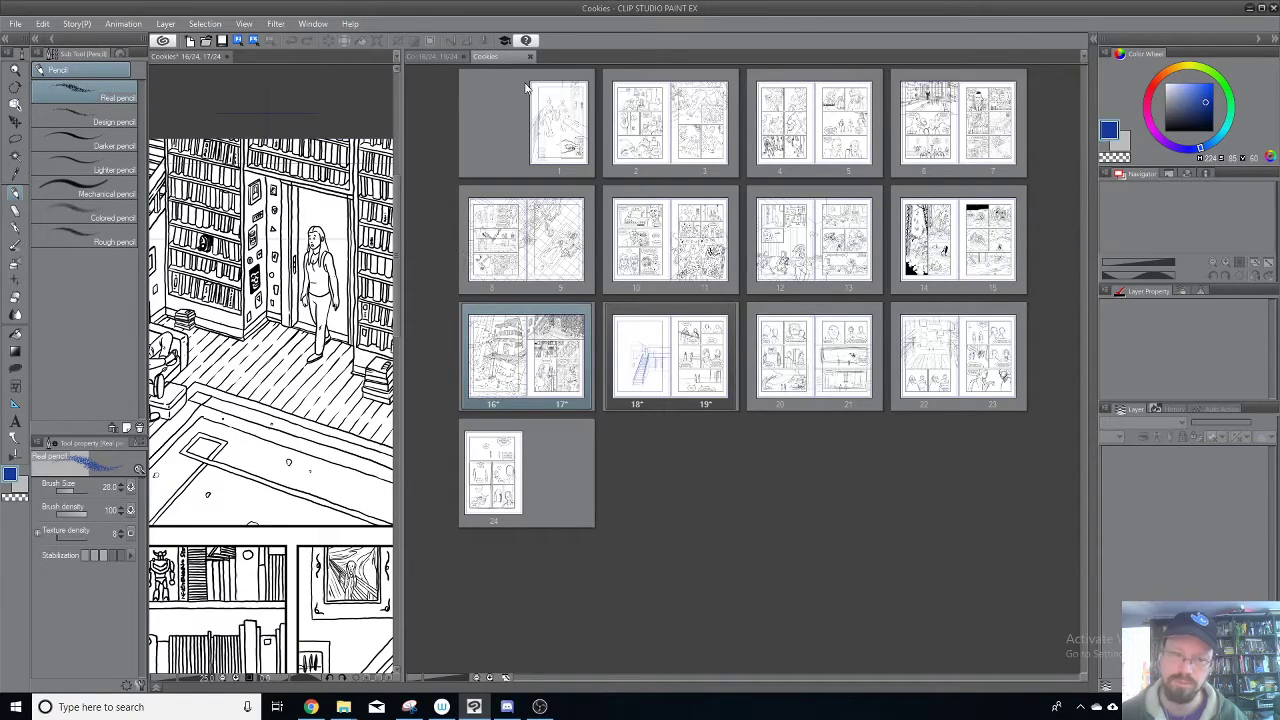
{"action": "left_click", "coordinate": [426, 58]}
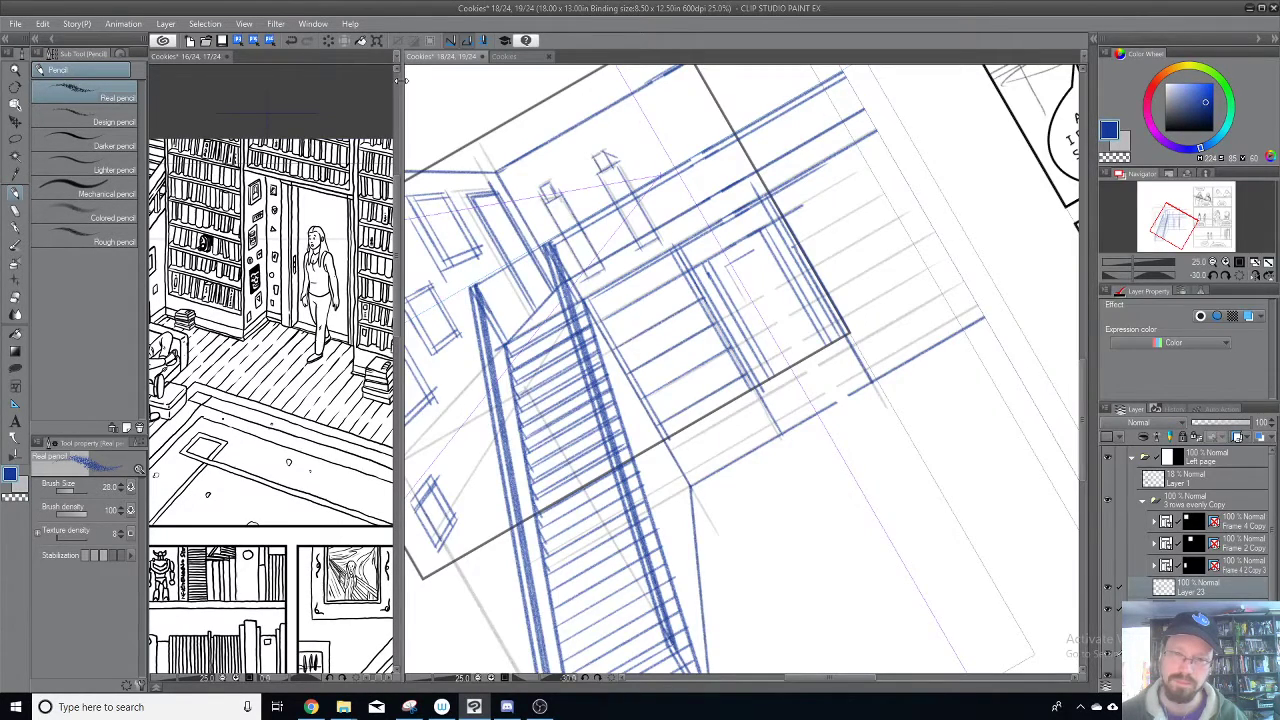
{"action": "left_click_drag", "start_coordinate": [398, 86], "coordinate": [552, 86]}
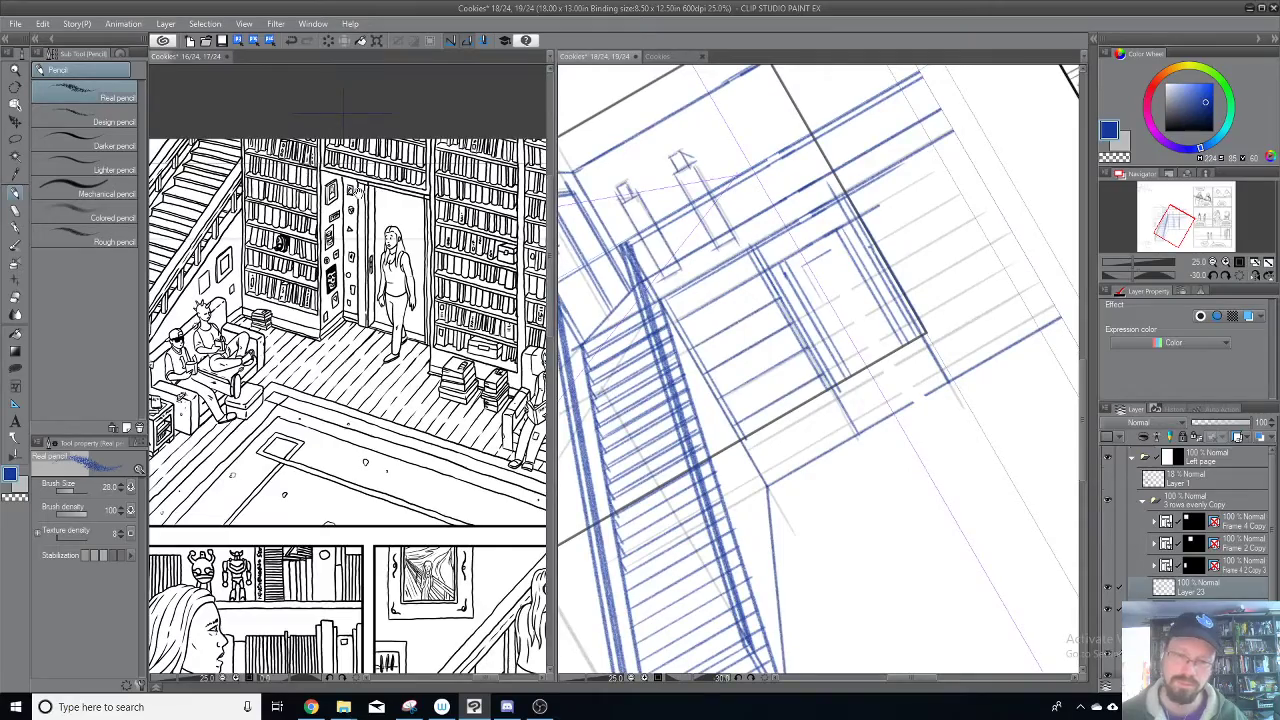
{"action": "left_click", "coordinate": [362, 200]}
{"action": "left_click_drag", "start_coordinate": [265, 233], "coordinate": [454, 155]}
{"action": "left_click_drag", "start_coordinate": [270, 196], "coordinate": [537, 280]}
{"action": "left_click_drag", "start_coordinate": [552, 196], "coordinate": [352, 196]}
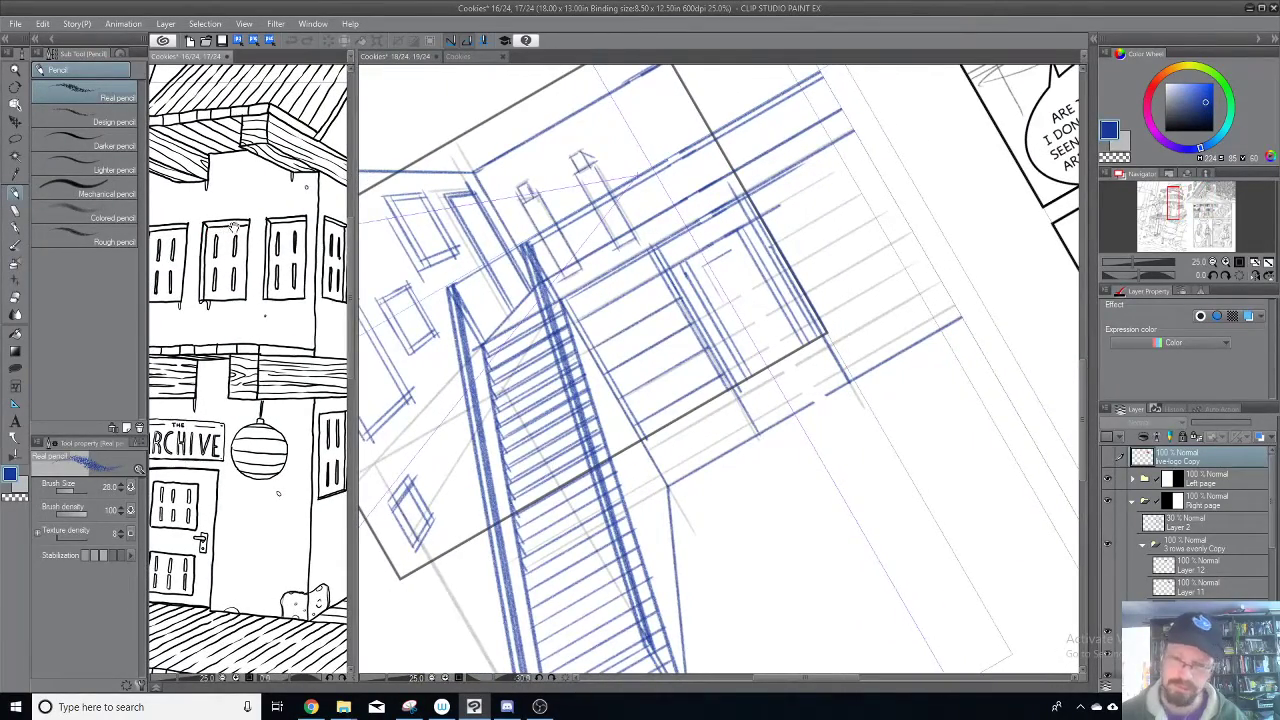
{"action": "left_click_drag", "start_coordinate": [231, 228], "coordinate": [290, 230]}
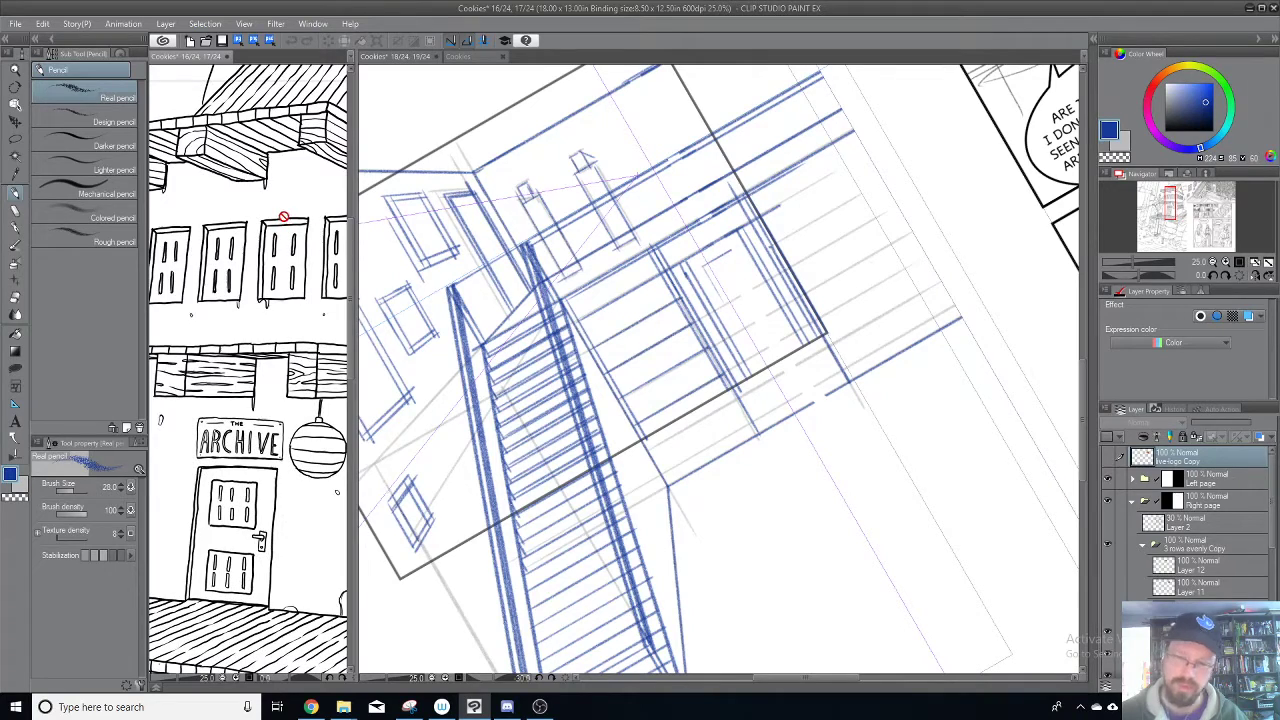
{"action": "left_click", "coordinate": [780, 239]}
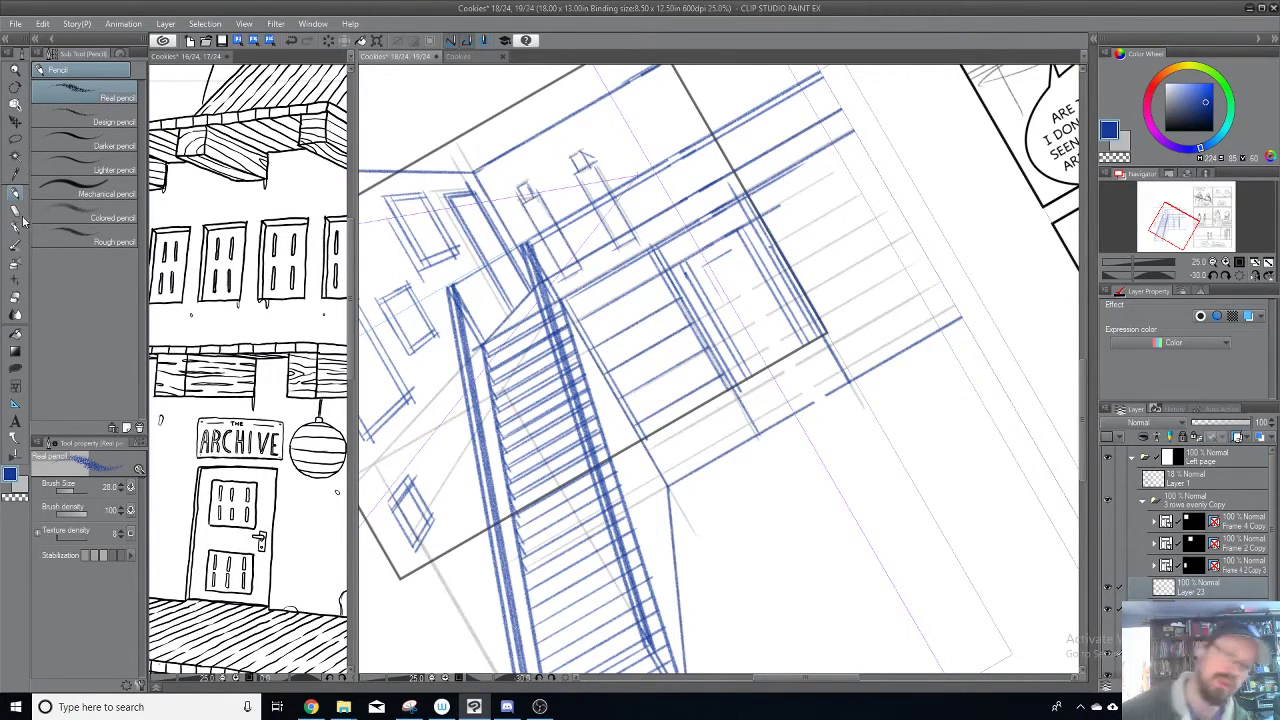
Step: Erase the door frame's far uprights and the wall line beyond them with the Hard eraser, and pencil the door's head line back in
{"action": "left_click", "coordinate": [18, 297]}
{"action": "mouse_move", "coordinate": [748, 248]}
{"action": "left_mouse_down"}
{"action": "mouse_move", "coordinate": [808, 345]}
{"action": "mouse_move", "coordinate": [743, 234]}
{"action": "left_mouse_up"}
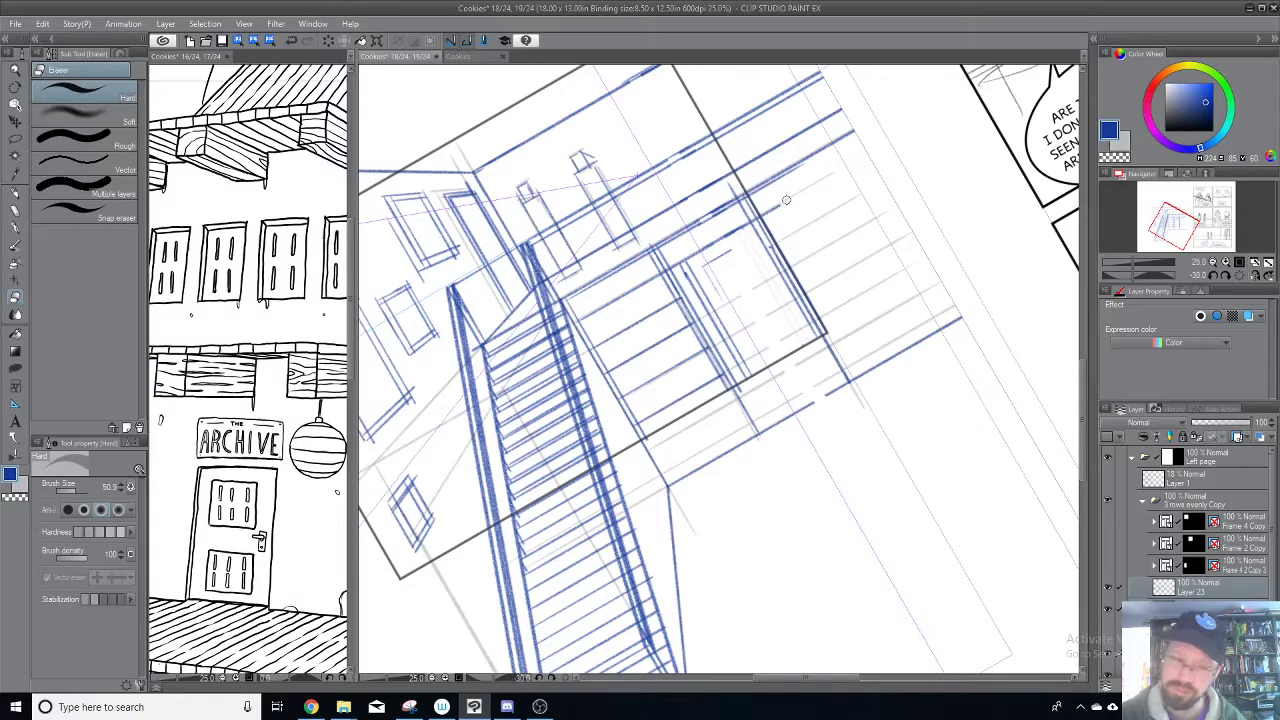
{"action": "left_click_drag", "start_coordinate": [761, 239], "coordinate": [740, 230]}
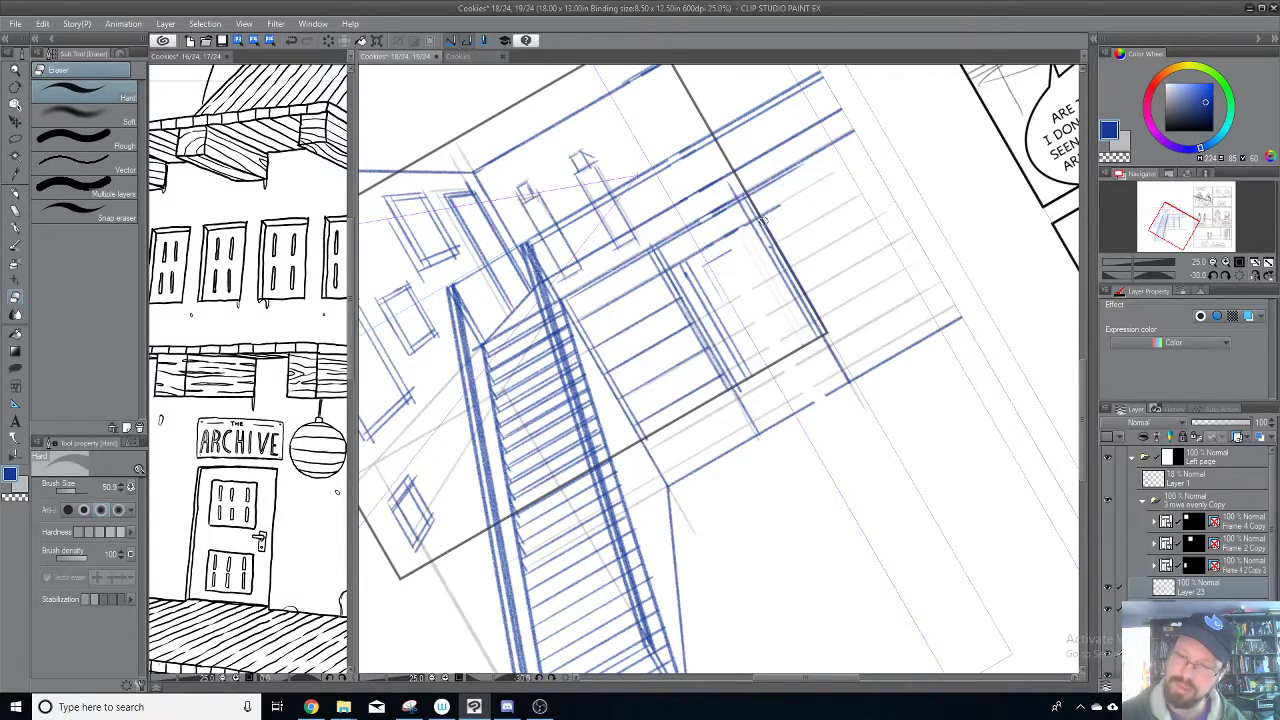
{"action": "mouse_move", "coordinate": [768, 215]}
{"action": "left_mouse_down"}
{"action": "mouse_move", "coordinate": [757, 222]}
{"action": "mouse_move", "coordinate": [746, 204]}
{"action": "left_mouse_up"}
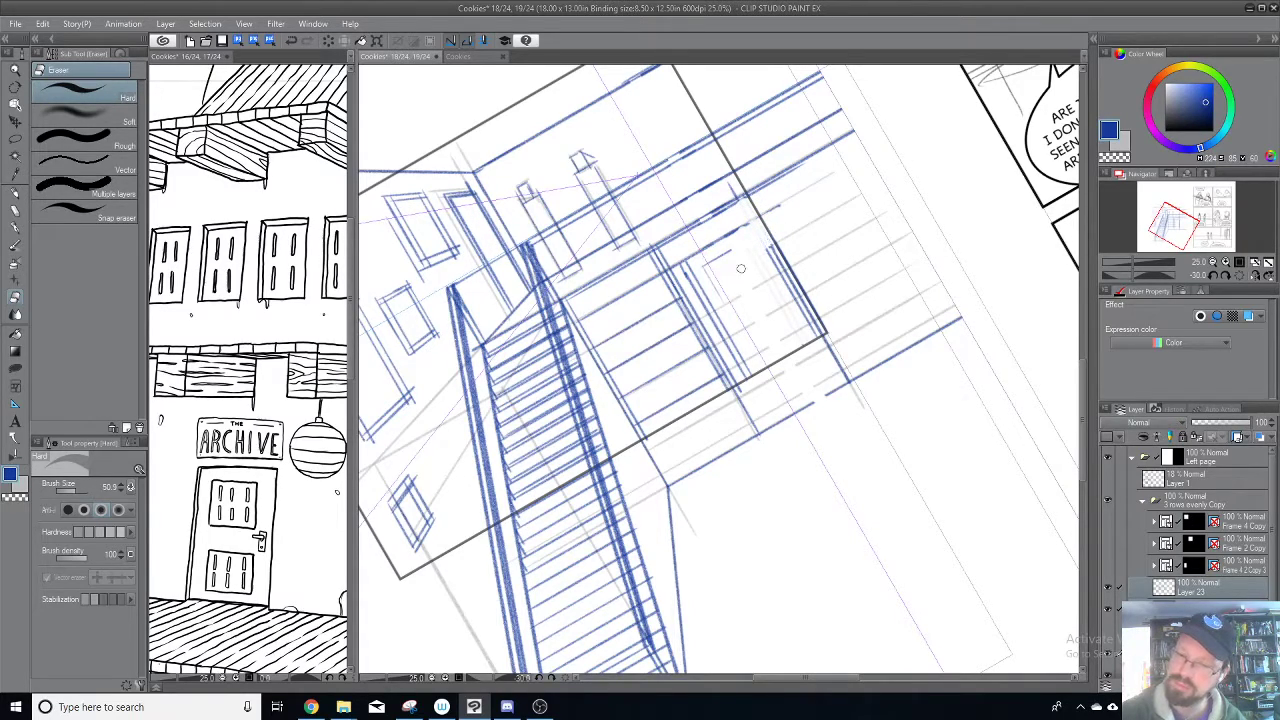
{"action": "mouse_move", "coordinate": [793, 242]}
{"action": "left_mouse_down"}
{"action": "mouse_move", "coordinate": [776, 264]}
{"action": "mouse_move", "coordinate": [805, 318]}
{"action": "left_mouse_up"}
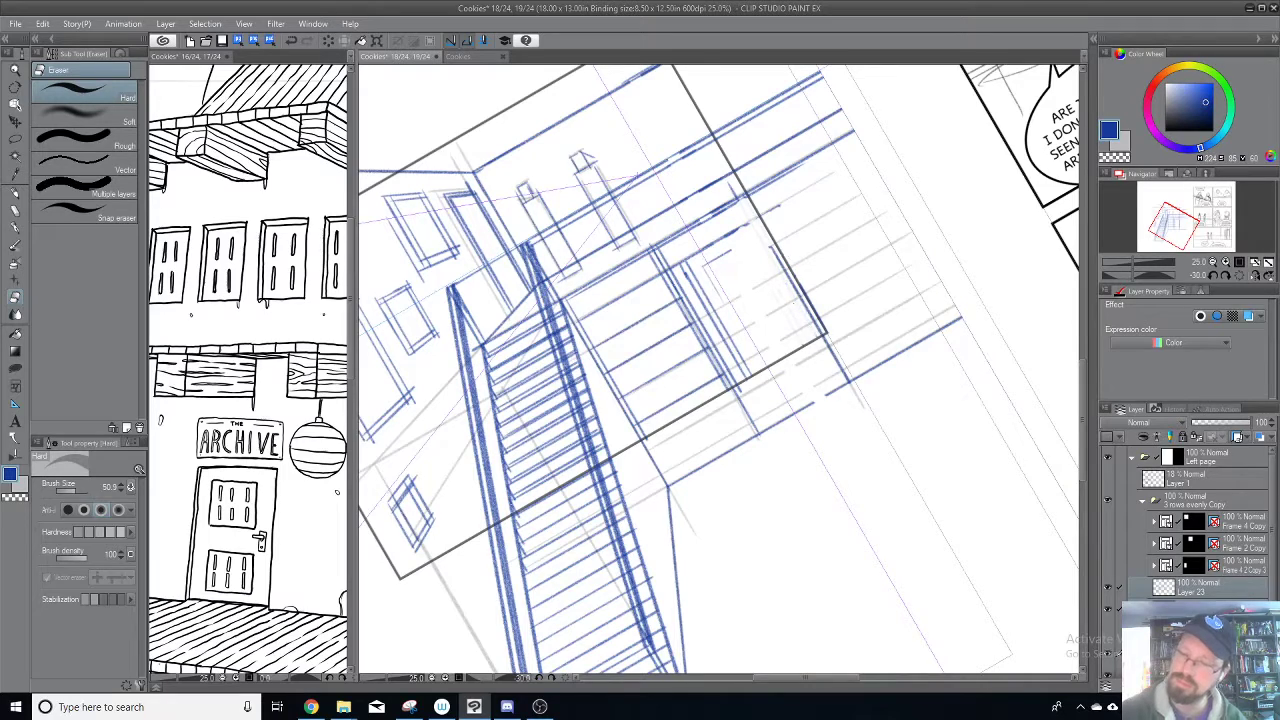
{"action": "left_click", "coordinate": [1108, 586]}
{"action": "left_click", "coordinate": [1108, 587]}
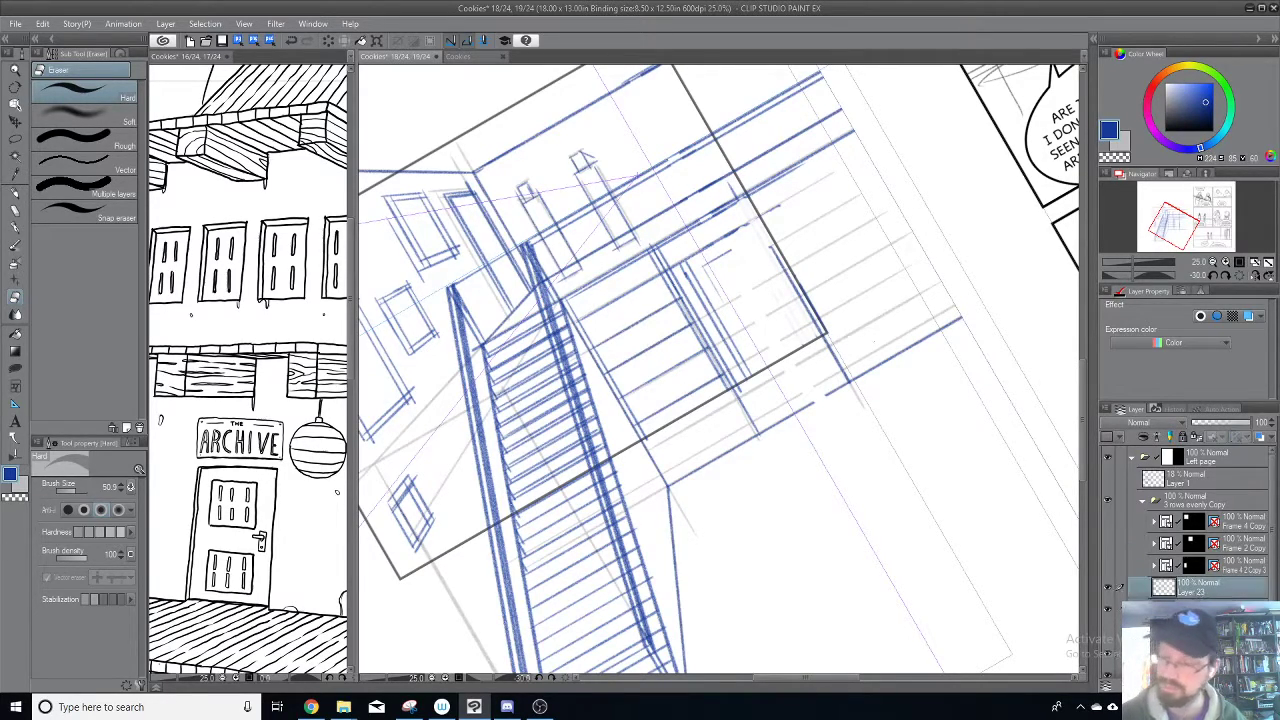
{"action": "left_click_drag", "start_coordinate": [768, 246], "coordinate": [852, 386]}
{"action": "left_click_drag", "start_coordinate": [798, 294], "coordinate": [834, 356]}
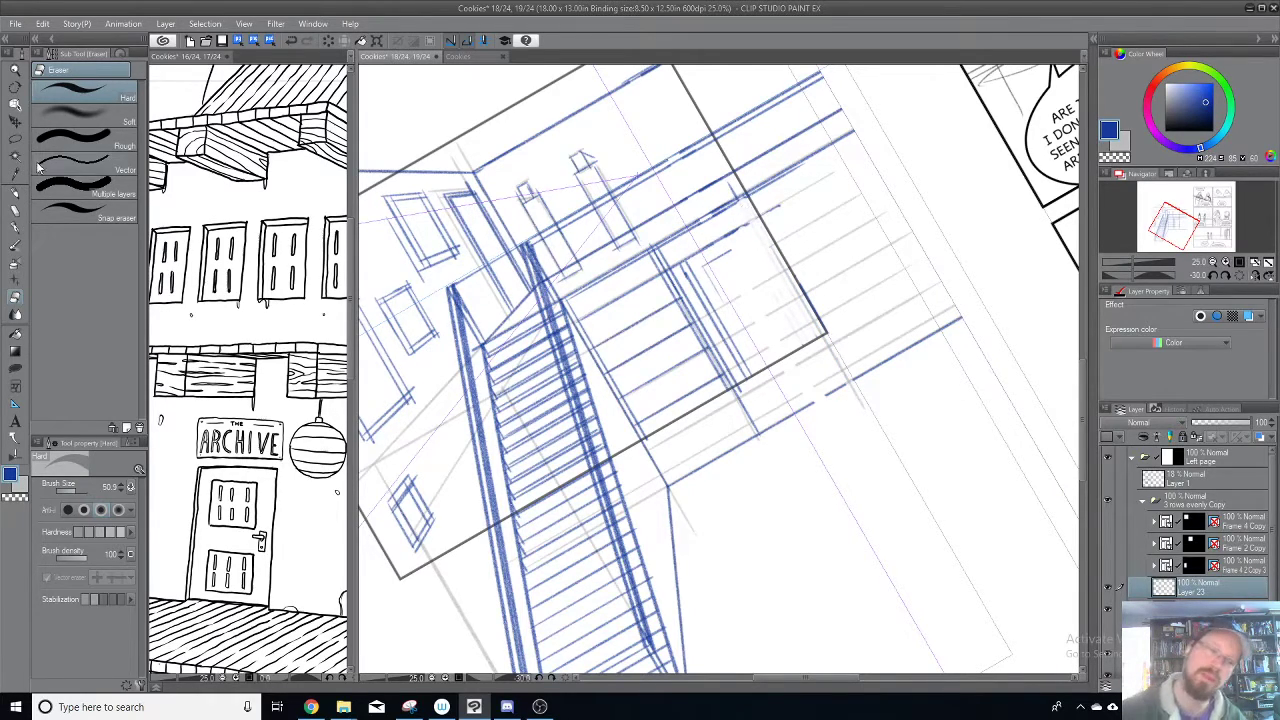
{"action": "left_click", "coordinate": [18, 194]}
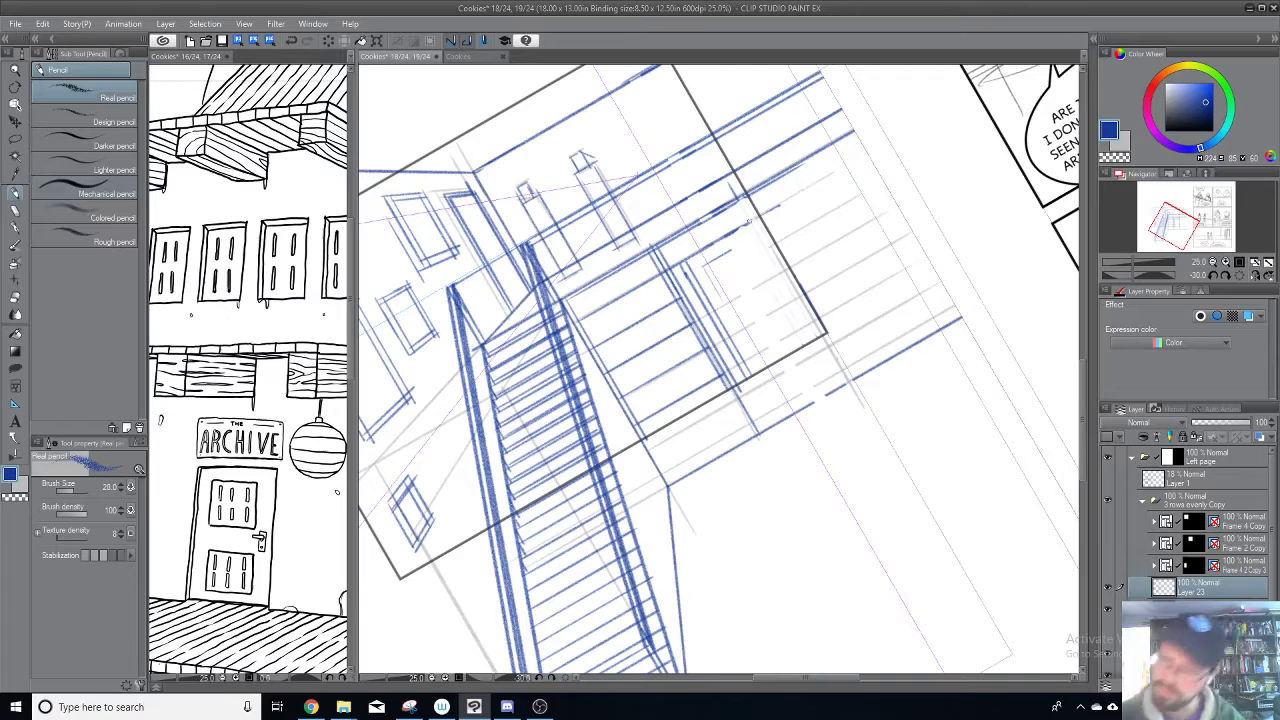
{"action": "left_click_drag", "start_coordinate": [740, 229], "coordinate": [776, 207]}
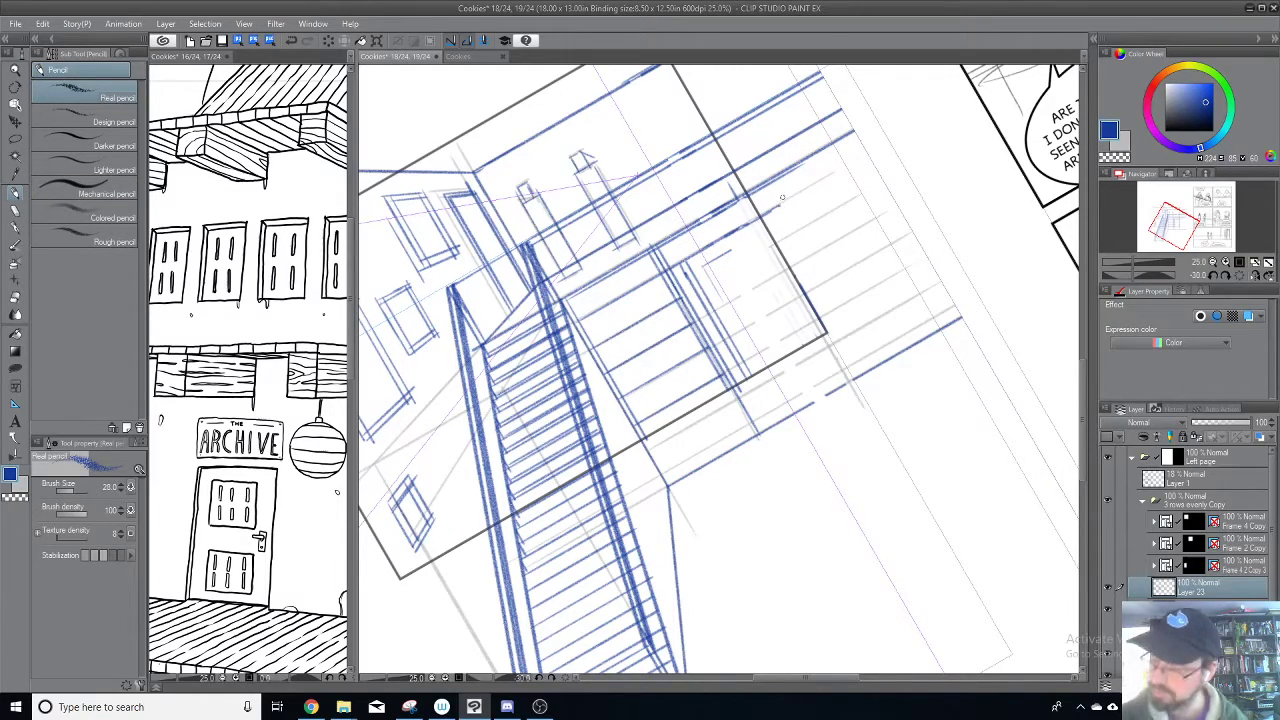
Step: Lower the opacity of the staircase panel's frame border folder to 22, and reselect Layer 23 for drawing
{"action": "left_click", "coordinate": [1232, 566]}
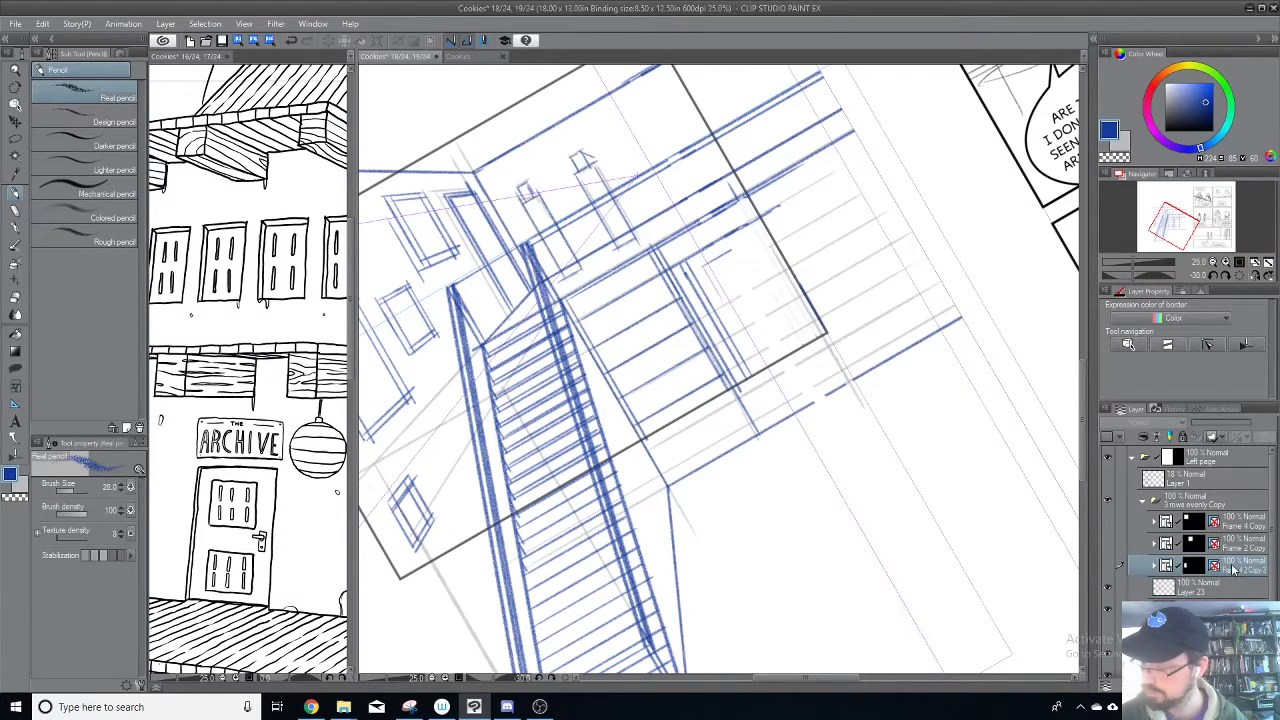
{"action": "left_click", "coordinate": [1225, 671]}
{"action": "left_click_drag", "start_coordinate": [1215, 427], "coordinate": [1197, 427]}
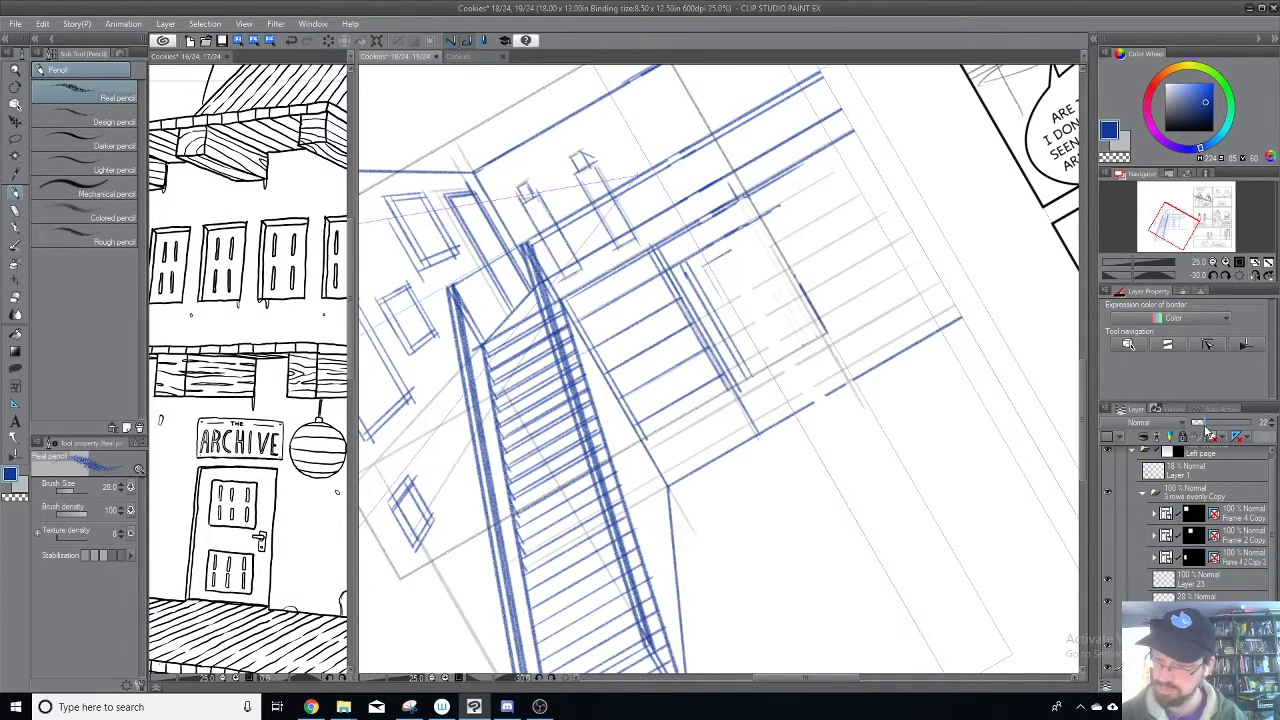
{"action": "left_click", "coordinate": [1236, 584]}
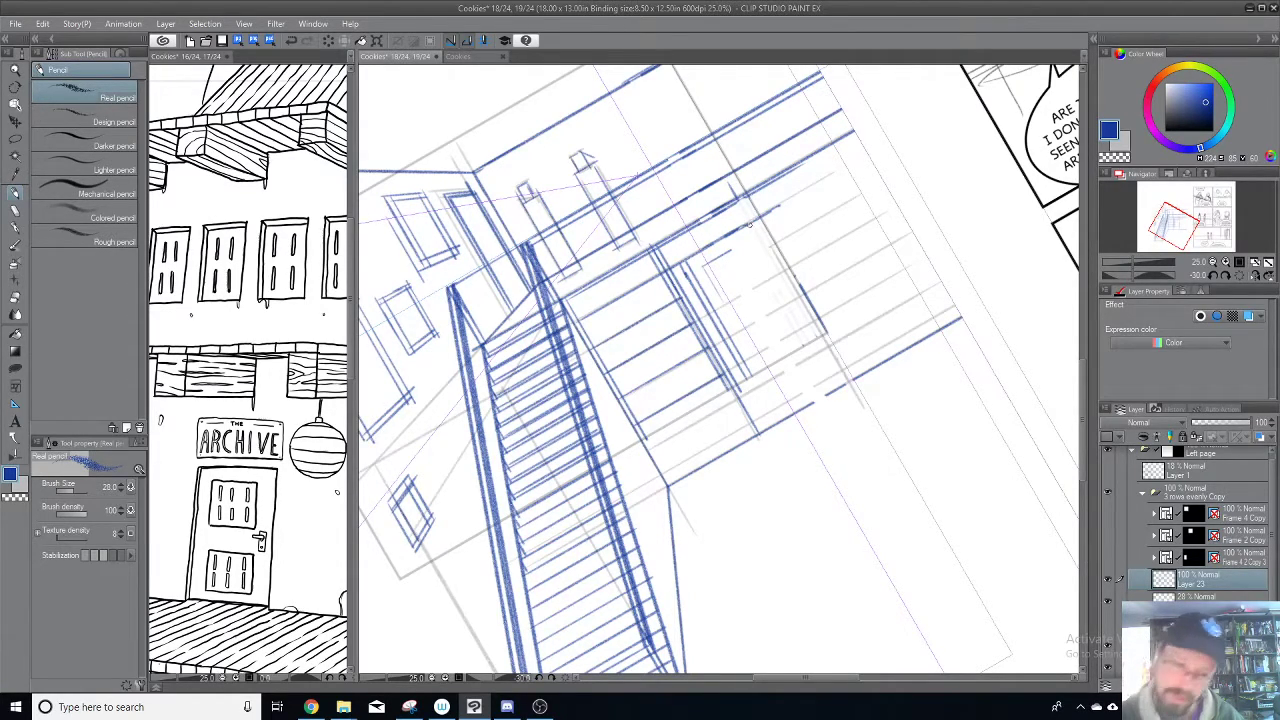
Step: Pencil the door's far vertical edge beneath the balcony, on the side away from the stairs
{"action": "mouse_move", "coordinate": [757, 217]}
{"action": "left_mouse_down"}
{"action": "mouse_move", "coordinate": [828, 333]}
{"action": "mouse_move", "coordinate": [762, 217]}
{"action": "left_mouse_up"}
{"action": "key", "text": "ctrl+z"}
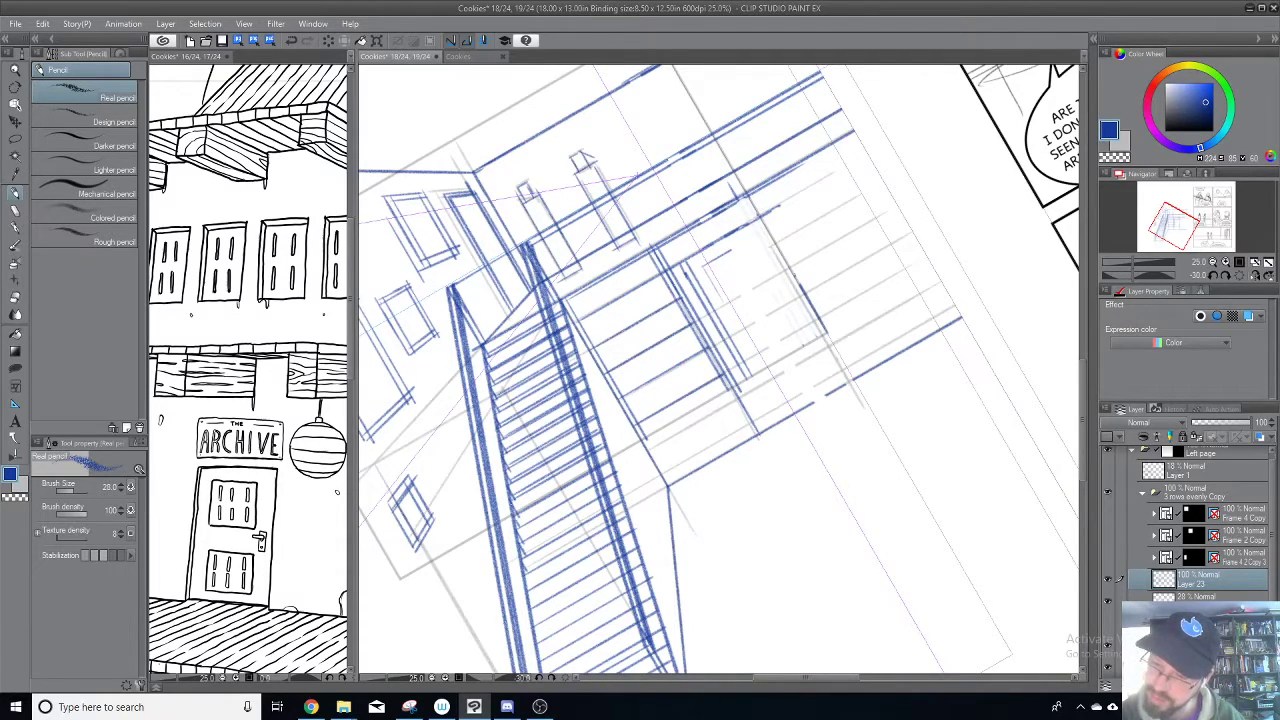
{"action": "left_click_drag", "start_coordinate": [825, 329], "coordinate": [766, 211]}
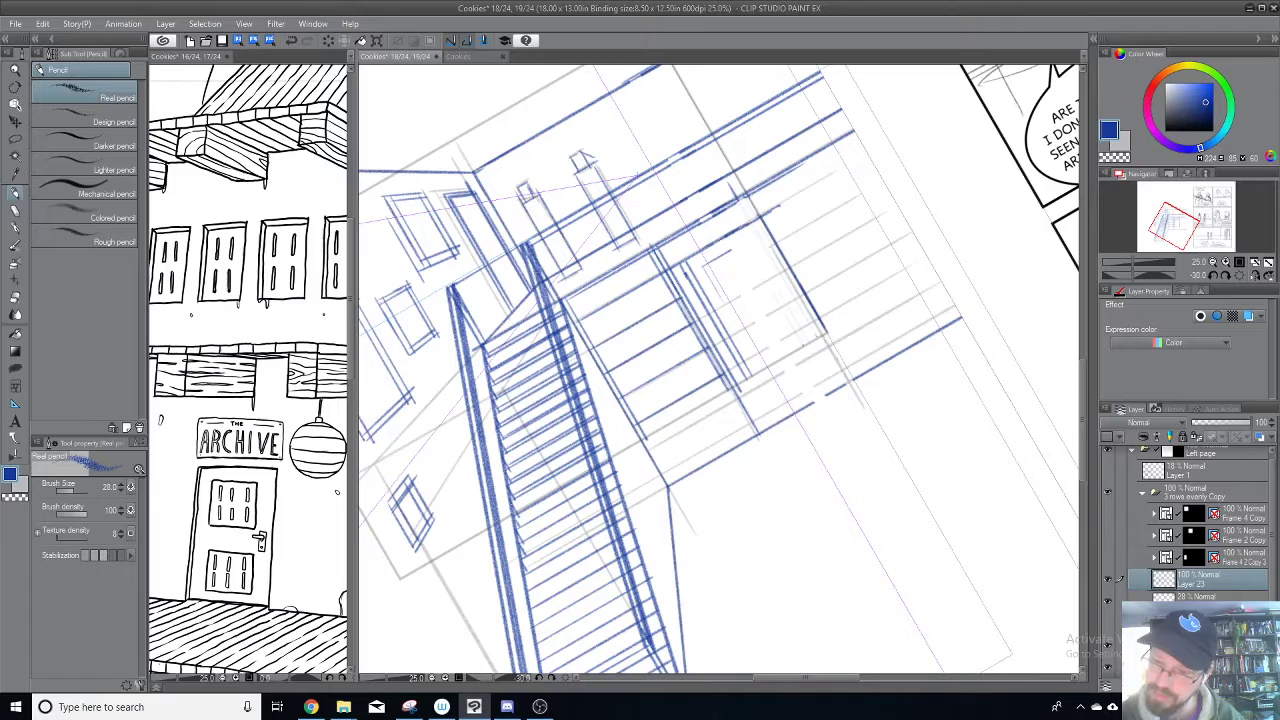
{"action": "key", "text": "k"}
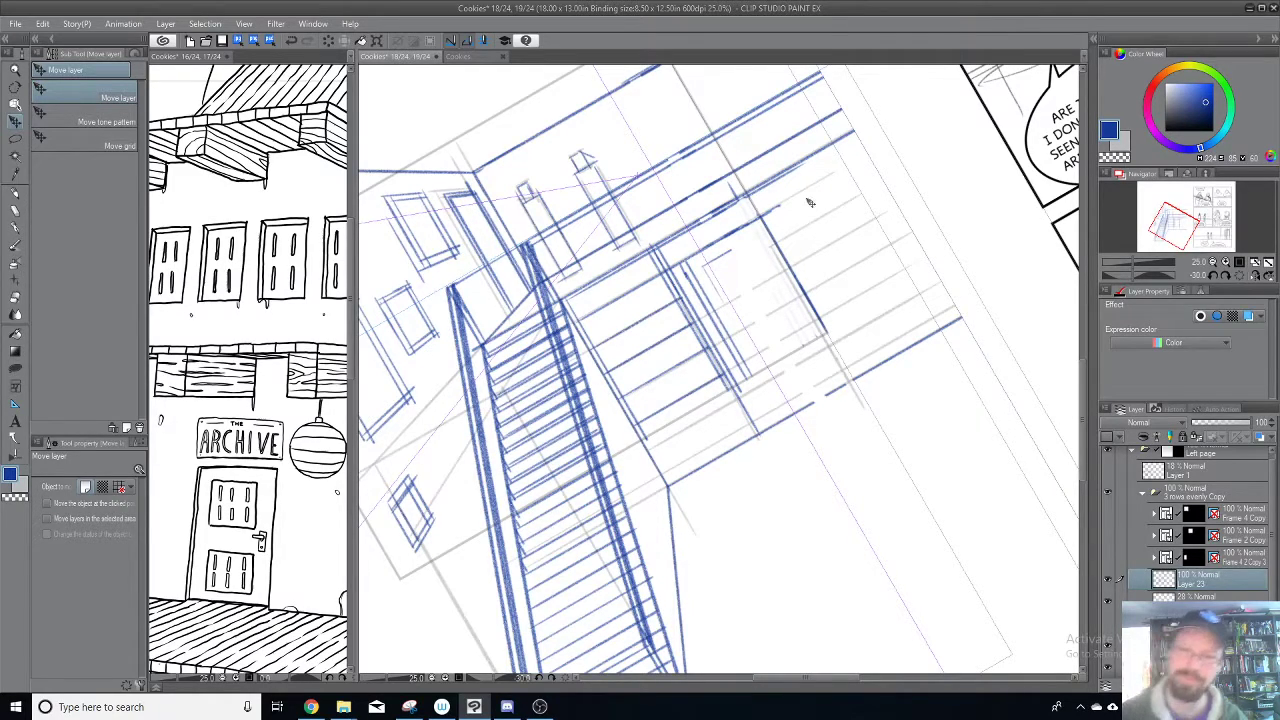
{"action": "left_click", "coordinate": [320, 140]}
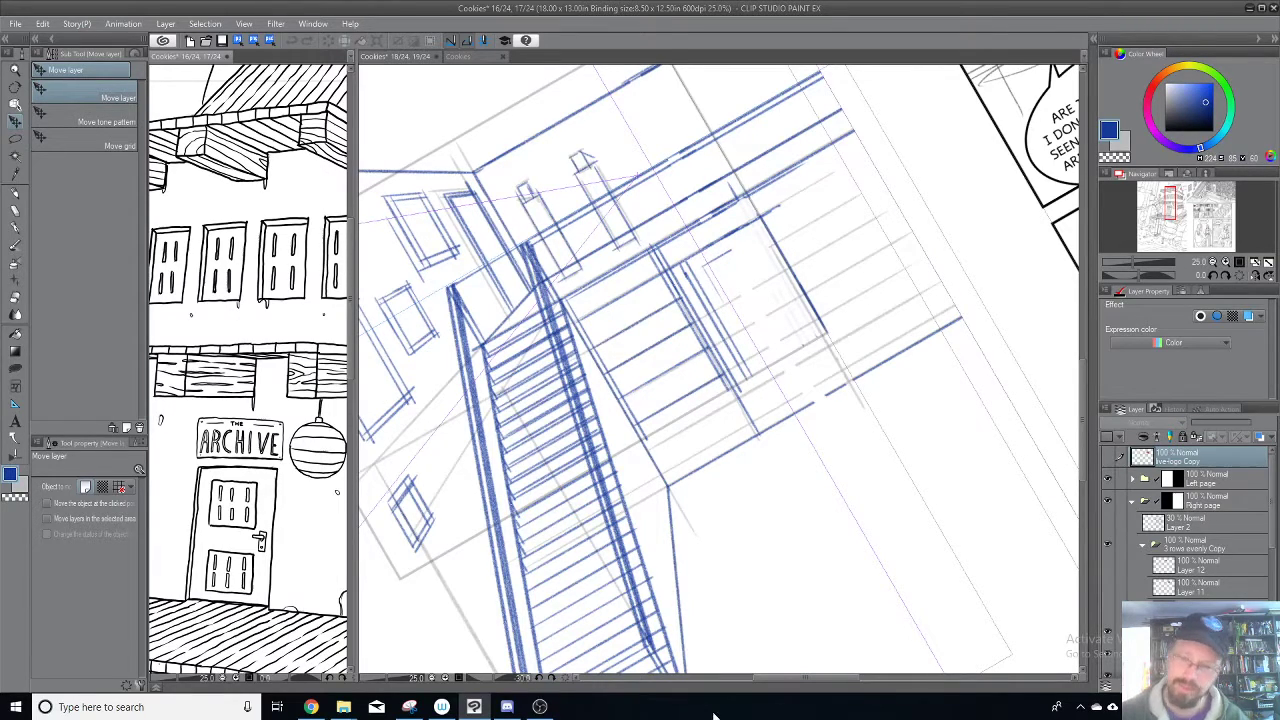
Step: Sketch an upper and a lower rectangular panel inside the door beneath the balcony with the Real pencil
{"action": "left_click", "coordinate": [16, 194]}
{"action": "left_click", "coordinate": [718, 257]}
{"action": "mouse_move", "coordinate": [718, 257]}
{"action": "left_mouse_down"}
{"action": "mouse_move", "coordinate": [759, 247]}
{"action": "mouse_move", "coordinate": [757, 236]}
{"action": "mouse_move", "coordinate": [773, 268]}
{"action": "mouse_move", "coordinate": [709, 268]}
{"action": "mouse_move", "coordinate": [735, 305]}
{"action": "left_mouse_up"}
{"action": "mouse_move", "coordinate": [705, 264]}
{"action": "left_mouse_down"}
{"action": "mouse_move", "coordinate": [734, 315]}
{"action": "mouse_move", "coordinate": [773, 277]}
{"action": "mouse_move", "coordinate": [759, 240]}
{"action": "mouse_move", "coordinate": [783, 289]}
{"action": "mouse_move", "coordinate": [741, 306]}
{"action": "mouse_move", "coordinate": [783, 283]}
{"action": "left_mouse_up"}
{"action": "mouse_move", "coordinate": [742, 322]}
{"action": "left_mouse_down"}
{"action": "mouse_move", "coordinate": [788, 297]}
{"action": "mouse_move", "coordinate": [798, 327]}
{"action": "left_mouse_up"}
{"action": "key", "text": "ctrl+z"}
{"action": "key", "text": "ctrl+z"}
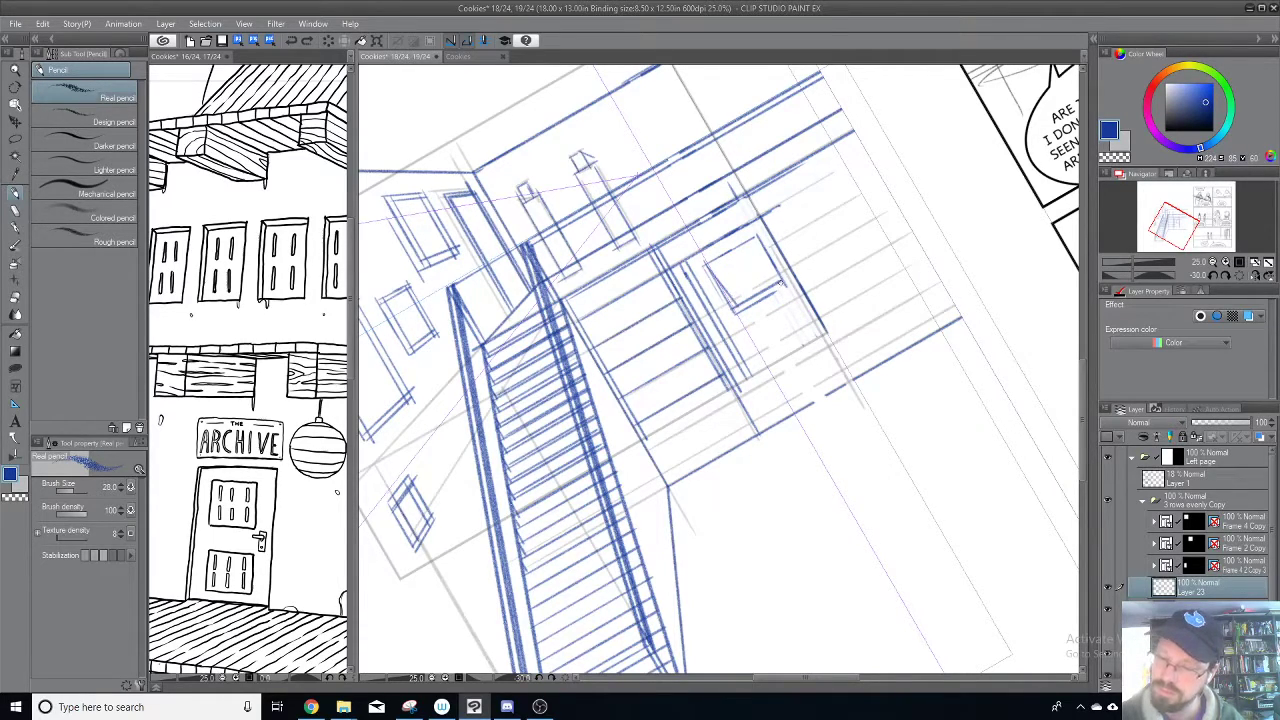
{"action": "mouse_move", "coordinate": [731, 306]}
{"action": "left_mouse_down"}
{"action": "mouse_move", "coordinate": [754, 355]}
{"action": "mouse_move", "coordinate": [805, 318]}
{"action": "left_mouse_up"}
{"action": "key", "text": "ctrl+z"}
{"action": "mouse_move", "coordinate": [754, 355]}
{"action": "left_mouse_down"}
{"action": "mouse_move", "coordinate": [803, 322]}
{"action": "mouse_move", "coordinate": [773, 276]}
{"action": "left_mouse_up"}
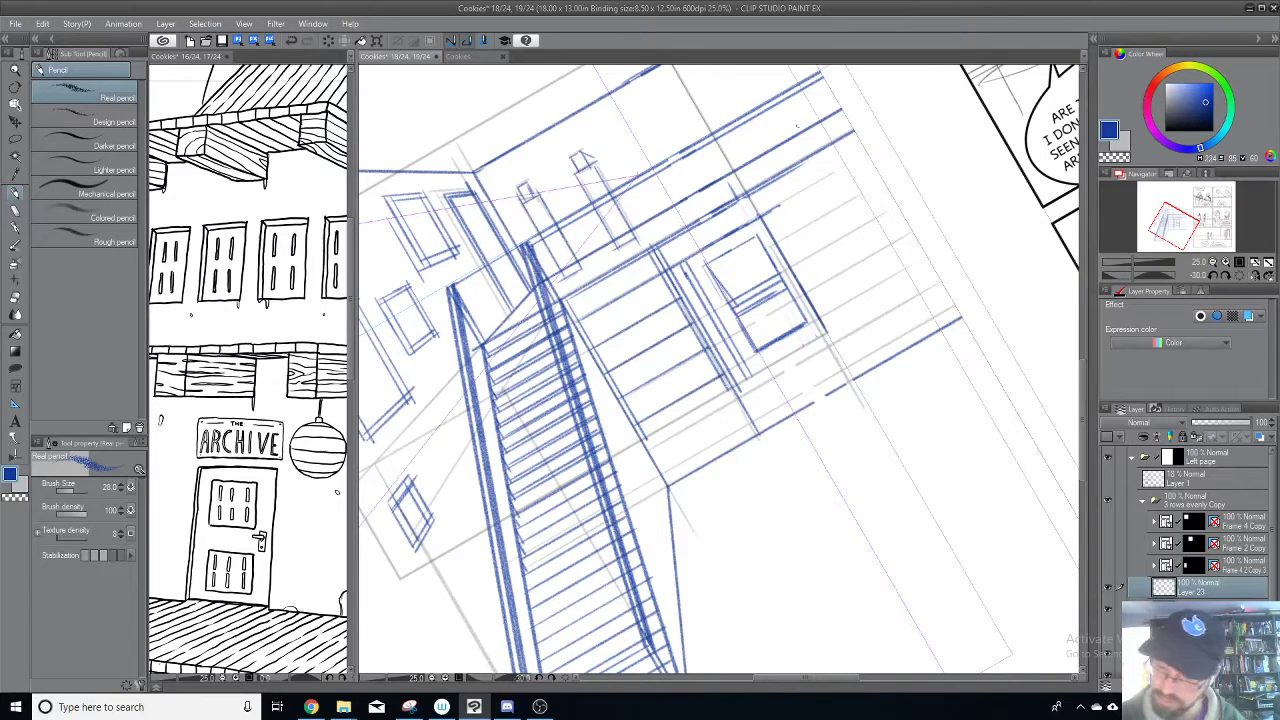
{"action": "left_click_drag", "start_coordinate": [713, 261], "coordinate": [726, 277]}
{"action": "key", "text": "ctrl+z"}
{"action": "key", "text": "asciicircum"}
{"action": "left_click_drag", "start_coordinate": [765, 291], "coordinate": [766, 278]}
{"action": "key", "text": "ctrl+z"}
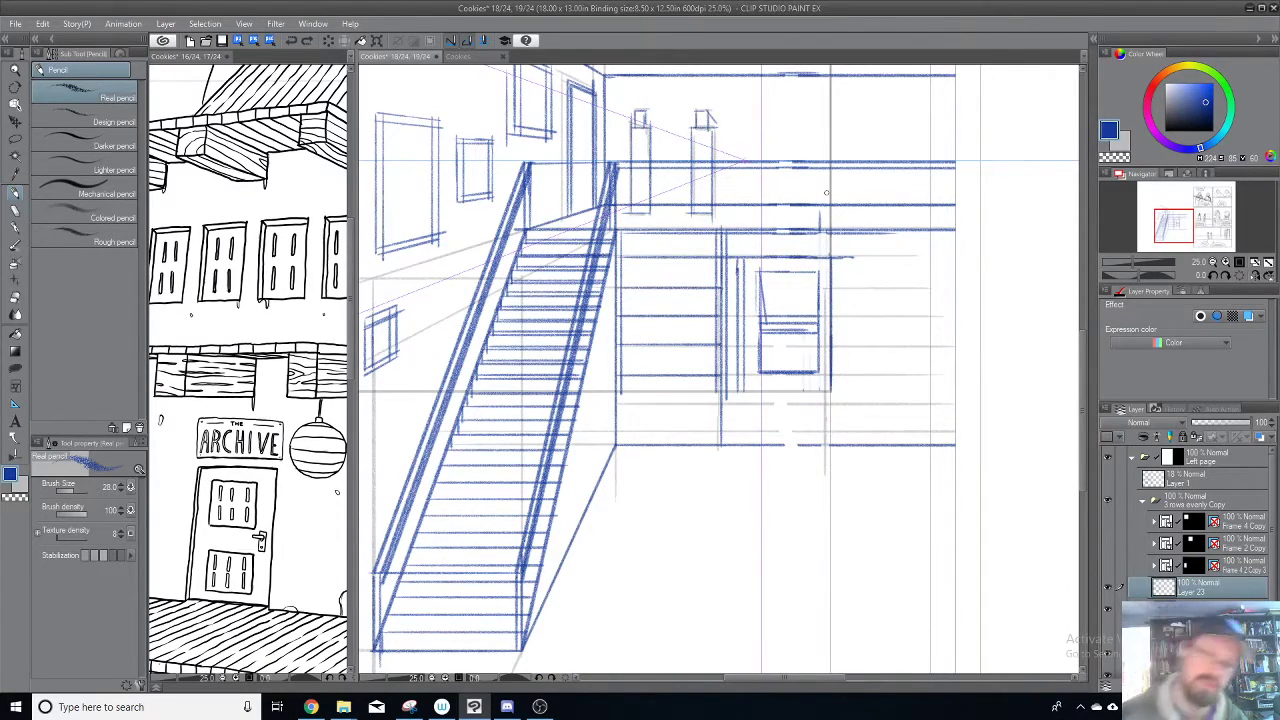
Step: Erase the stray lines between the two door panels and redraw the top edge of the lower panel
{"action": "key", "text": "e"}
{"action": "mouse_move", "coordinate": [760, 328]}
{"action": "left_mouse_down"}
{"action": "mouse_move", "coordinate": [815, 316]}
{"action": "mouse_move", "coordinate": [796, 330]}
{"action": "mouse_move", "coordinate": [822, 308]}
{"action": "left_mouse_up"}
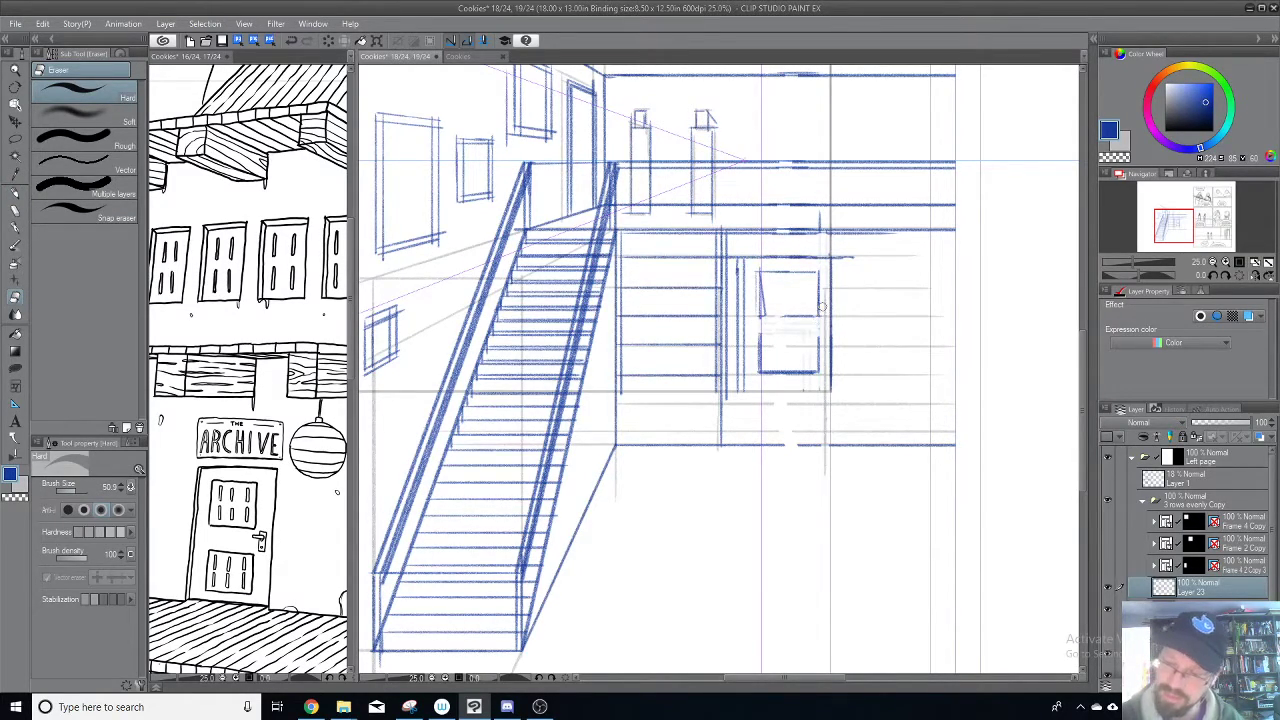
{"action": "left_click", "coordinate": [20, 194]}
{"action": "mouse_move", "coordinate": [756, 340]}
{"action": "left_mouse_down"}
{"action": "mouse_move", "coordinate": [813, 343]}
{"action": "mouse_move", "coordinate": [814, 316]}
{"action": "left_mouse_up"}
{"action": "key", "text": "ctrl+z"}
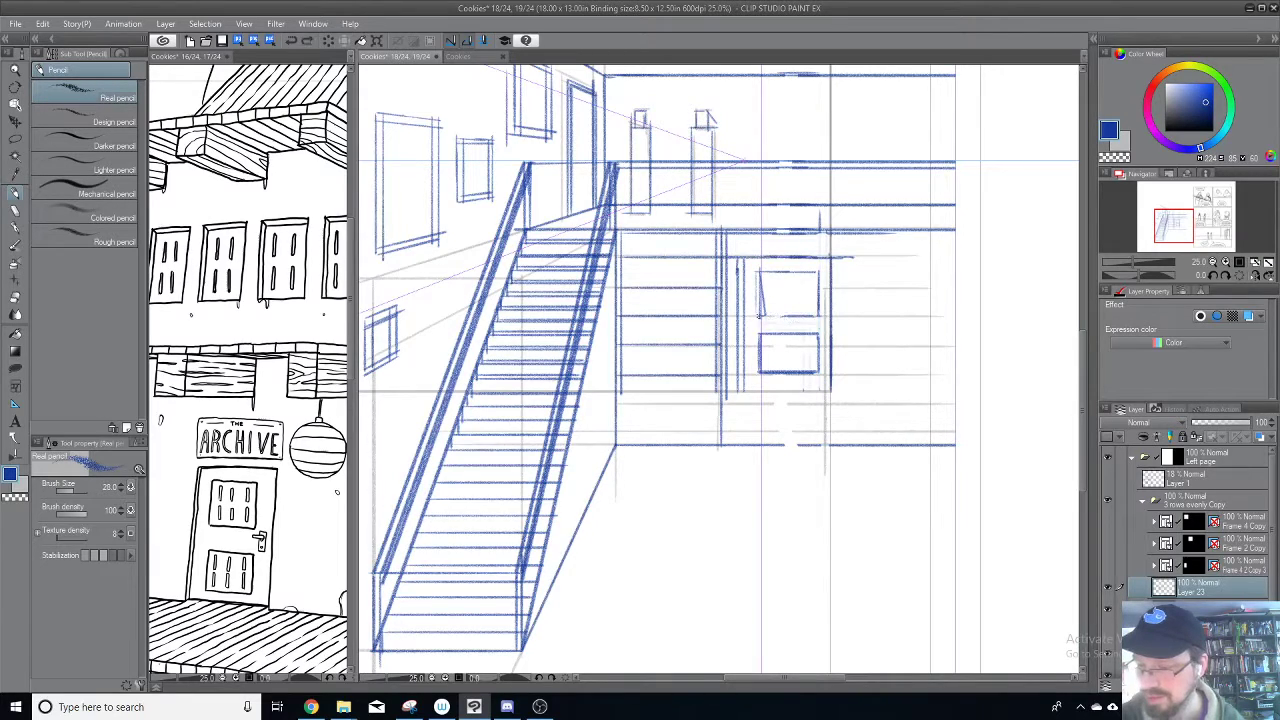
Step: Darken the outlines of both door panels and cross each one with corner-to-corner diagonals
{"action": "left_click_drag", "start_coordinate": [760, 275], "coordinate": [762, 311]}
{"action": "mouse_move", "coordinate": [816, 272]}
{"action": "left_mouse_down"}
{"action": "mouse_move", "coordinate": [761, 317]}
{"action": "mouse_move", "coordinate": [817, 271]}
{"action": "mouse_move", "coordinate": [816, 320]}
{"action": "left_mouse_up"}
{"action": "mouse_move", "coordinate": [758, 271]}
{"action": "left_mouse_down"}
{"action": "mouse_move", "coordinate": [816, 325]}
{"action": "mouse_move", "coordinate": [818, 372]}
{"action": "left_mouse_up"}
{"action": "mouse_move", "coordinate": [759, 333]}
{"action": "left_mouse_down"}
{"action": "mouse_move", "coordinate": [820, 375]}
{"action": "mouse_move", "coordinate": [818, 336]}
{"action": "left_mouse_up"}
{"action": "mouse_move", "coordinate": [759, 375]}
{"action": "left_mouse_down"}
{"action": "mouse_move", "coordinate": [817, 335]}
{"action": "mouse_move", "coordinate": [790, 371]}
{"action": "mouse_move", "coordinate": [775, 333]}
{"action": "mouse_move", "coordinate": [805, 336]}
{"action": "left_mouse_up"}
Step: Sketch a smaller inset rectangle inside each crossed door panel
{"action": "mouse_move", "coordinate": [774, 277]}
{"action": "left_mouse_down"}
{"action": "mouse_move", "coordinate": [776, 313]}
{"action": "mouse_move", "coordinate": [818, 312]}
{"action": "left_mouse_up"}
{"action": "key", "text": "ctrl+z"}
{"action": "left_click_drag", "start_coordinate": [771, 277], "coordinate": [808, 277]}
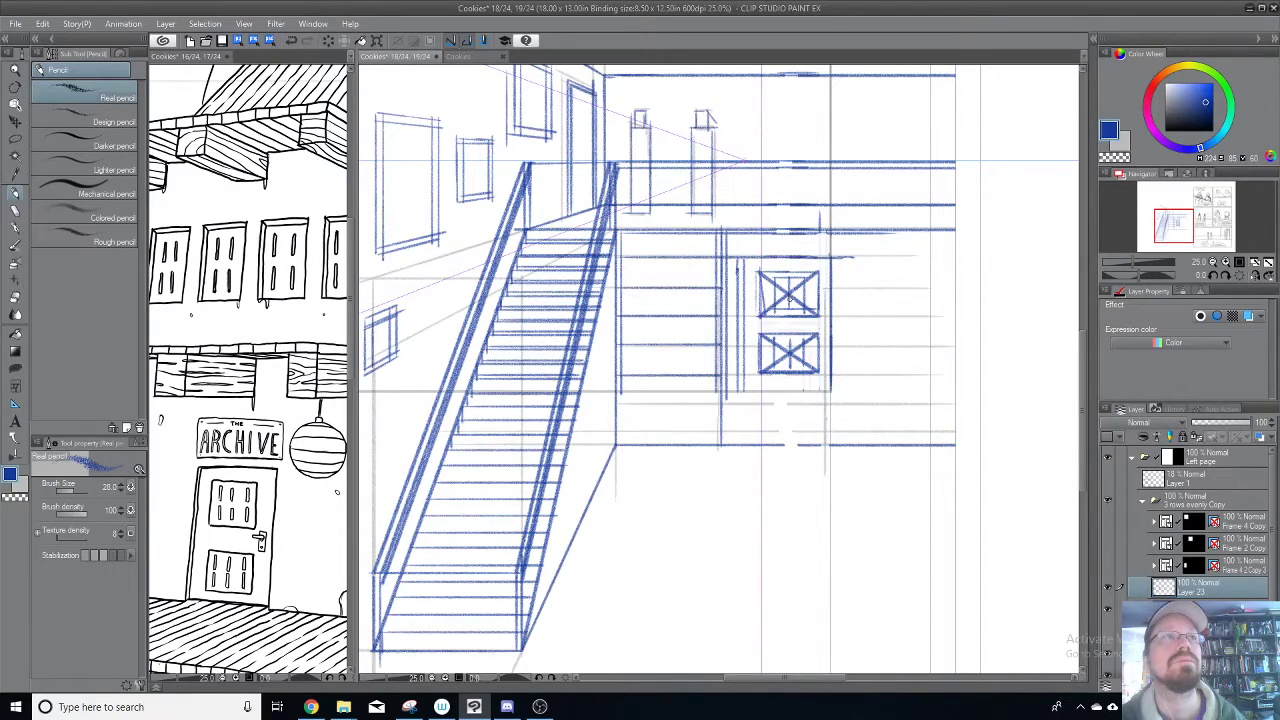
{"action": "mouse_move", "coordinate": [771, 340]}
{"action": "left_mouse_down"}
{"action": "mouse_move", "coordinate": [810, 340]}
{"action": "mouse_move", "coordinate": [810, 365]}
{"action": "left_mouse_up"}
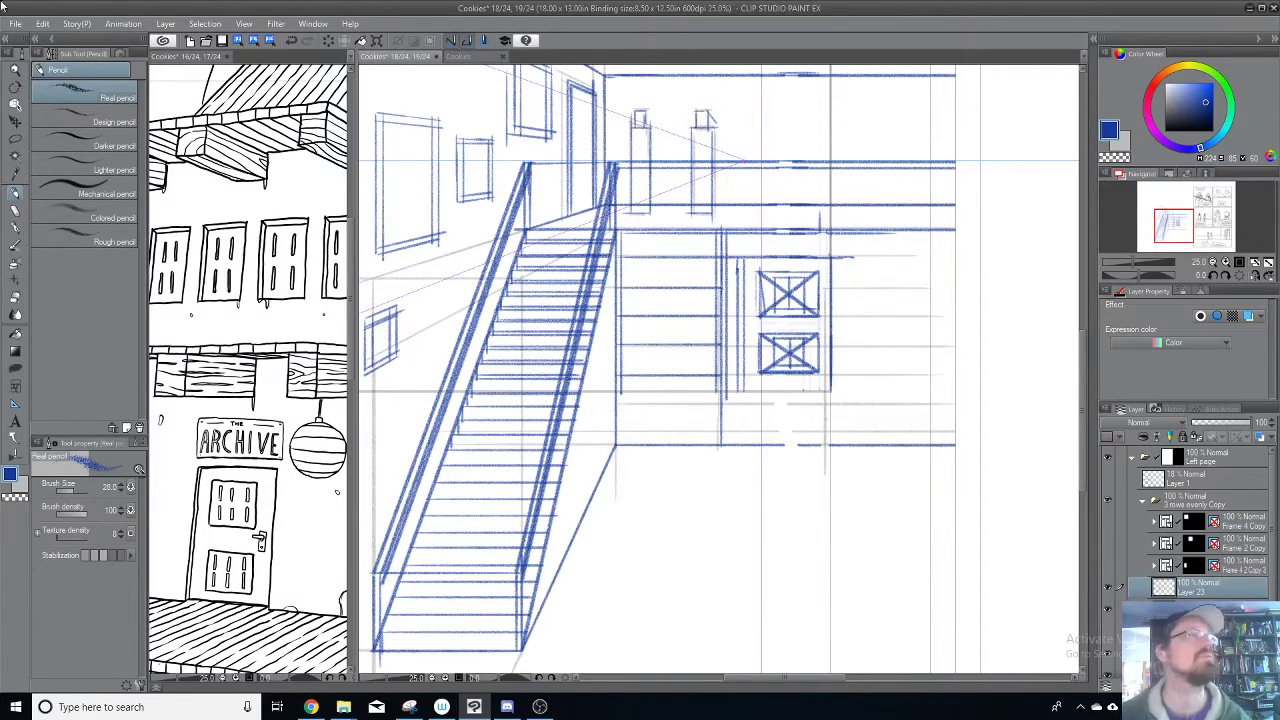
{"action": "key", "text": "alt+Tab"}
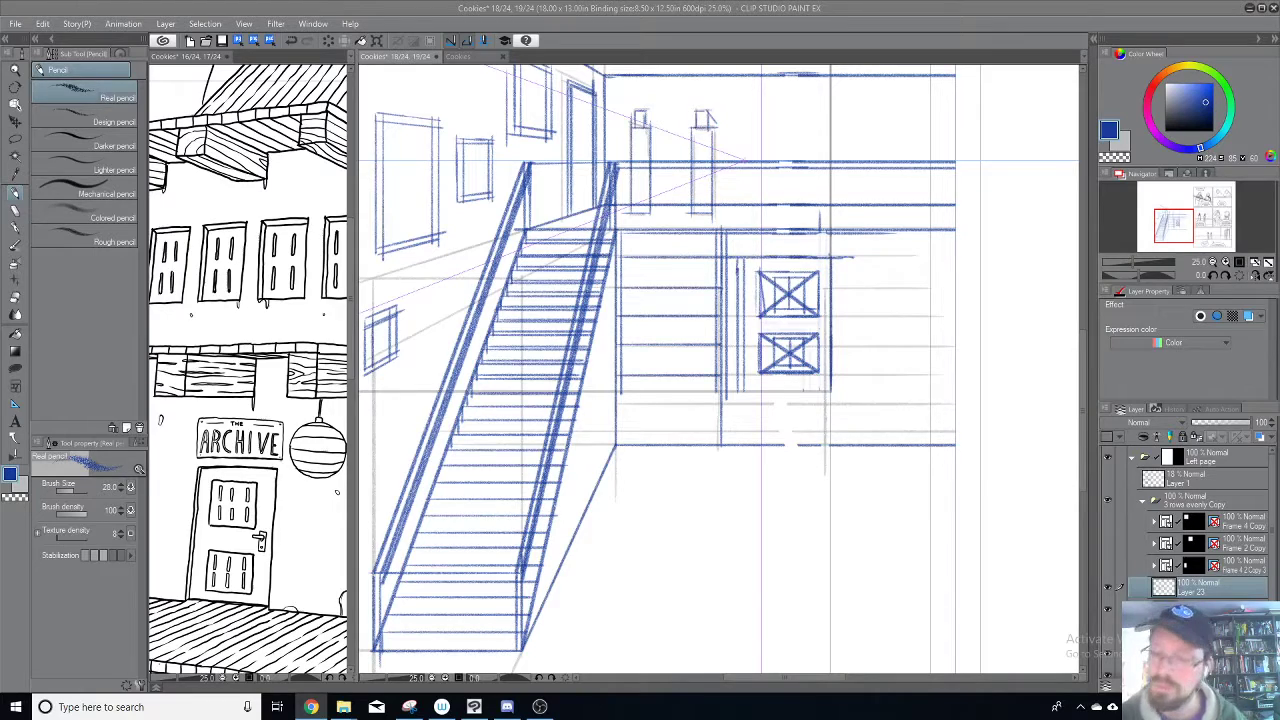
{"action": "left_click", "coordinate": [847, 259]}
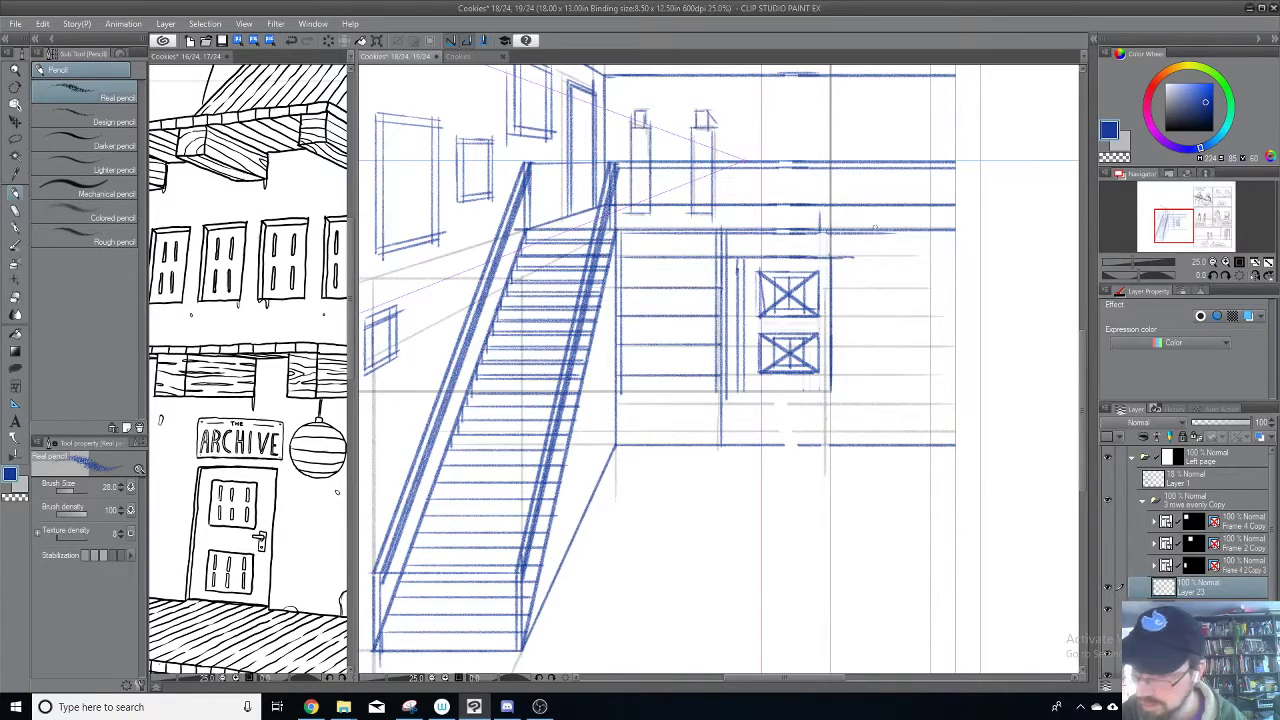
{"action": "key", "text": "k"}
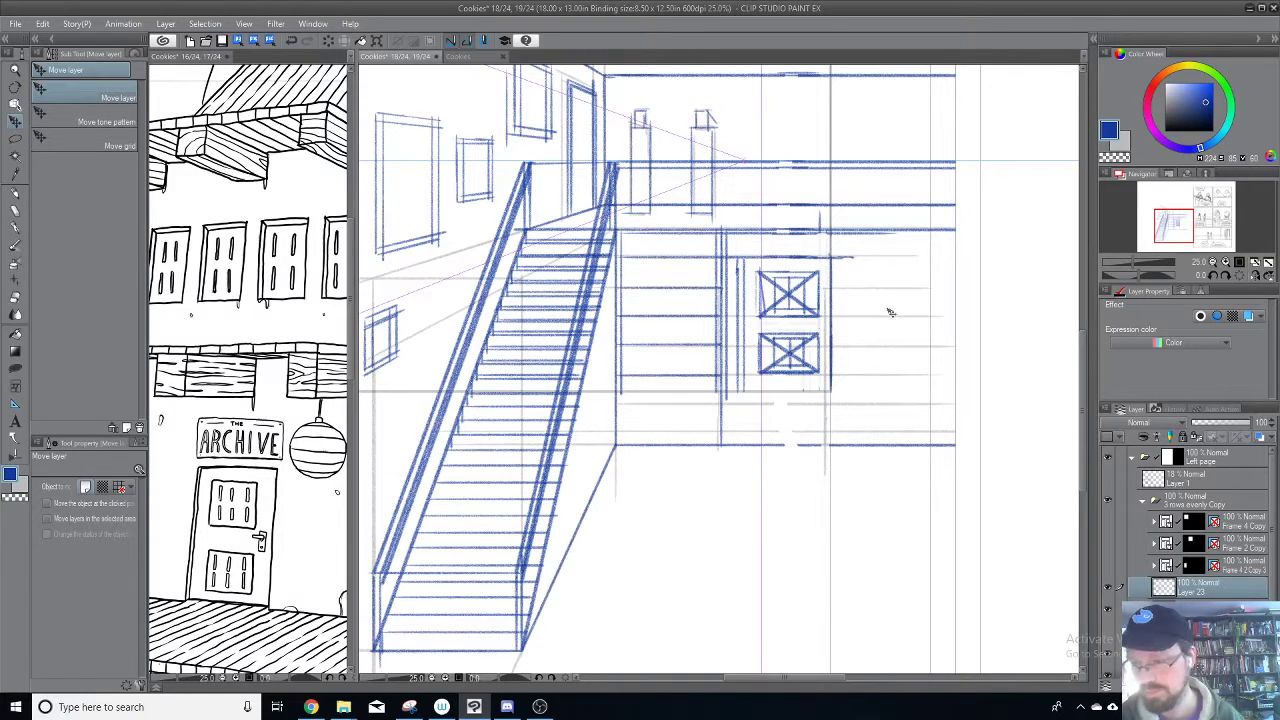
{"action": "left_click_drag", "start_coordinate": [904, 318], "coordinate": [896, 320]}
{"action": "key", "text": "ctrl+z"}
{"action": "key", "text": "ctrl+z"}
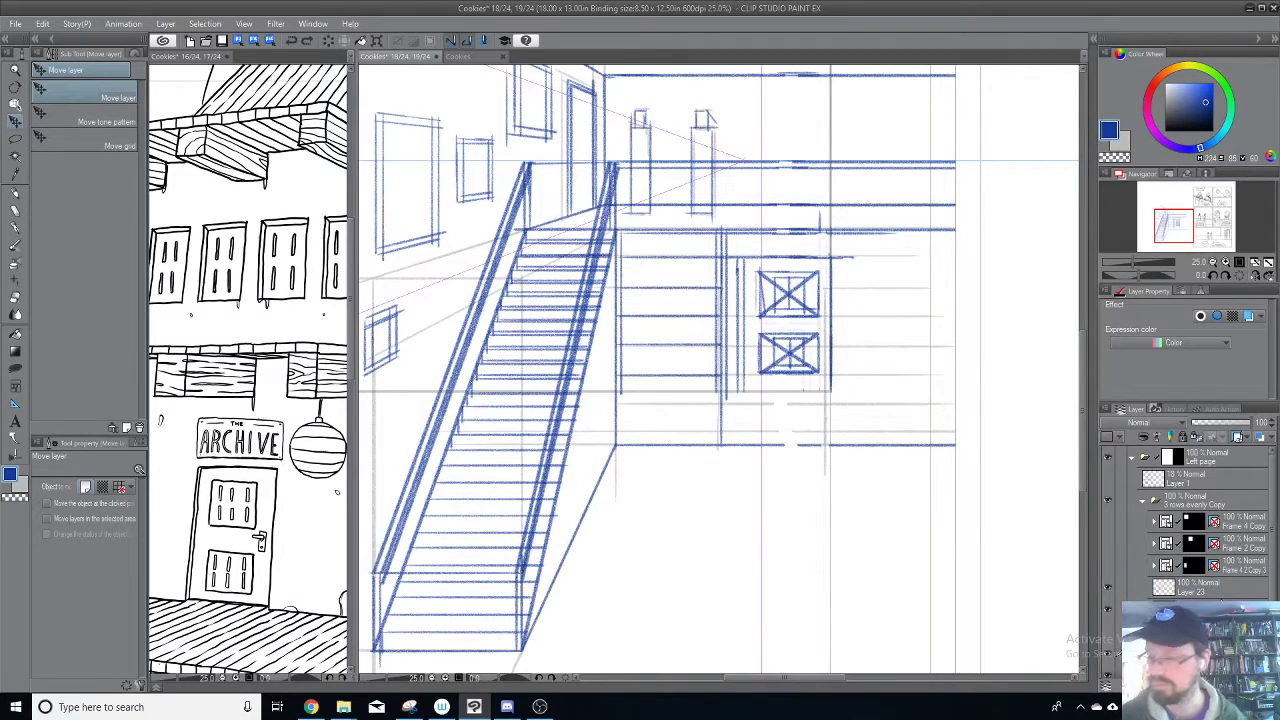
Step: Move the staircase sketch and its perspective guides slightly to the right relative to the comic panel frame
{"action": "left_click_drag", "start_coordinate": [977, 537], "coordinate": [957, 527]}
{"action": "scroll", "coordinate": [835, 507], "scroll_direction": "down", "scroll_amount": 2}
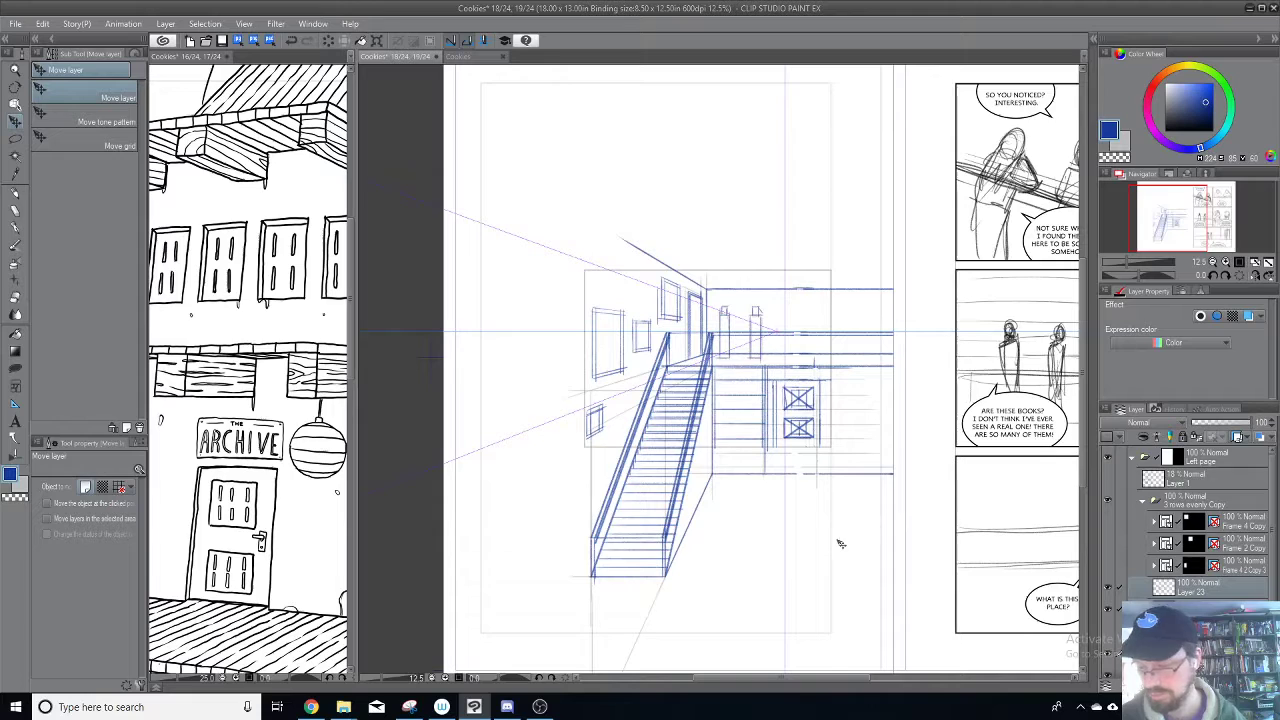
{"action": "left_click_drag", "start_coordinate": [779, 558], "coordinate": [800, 560]}
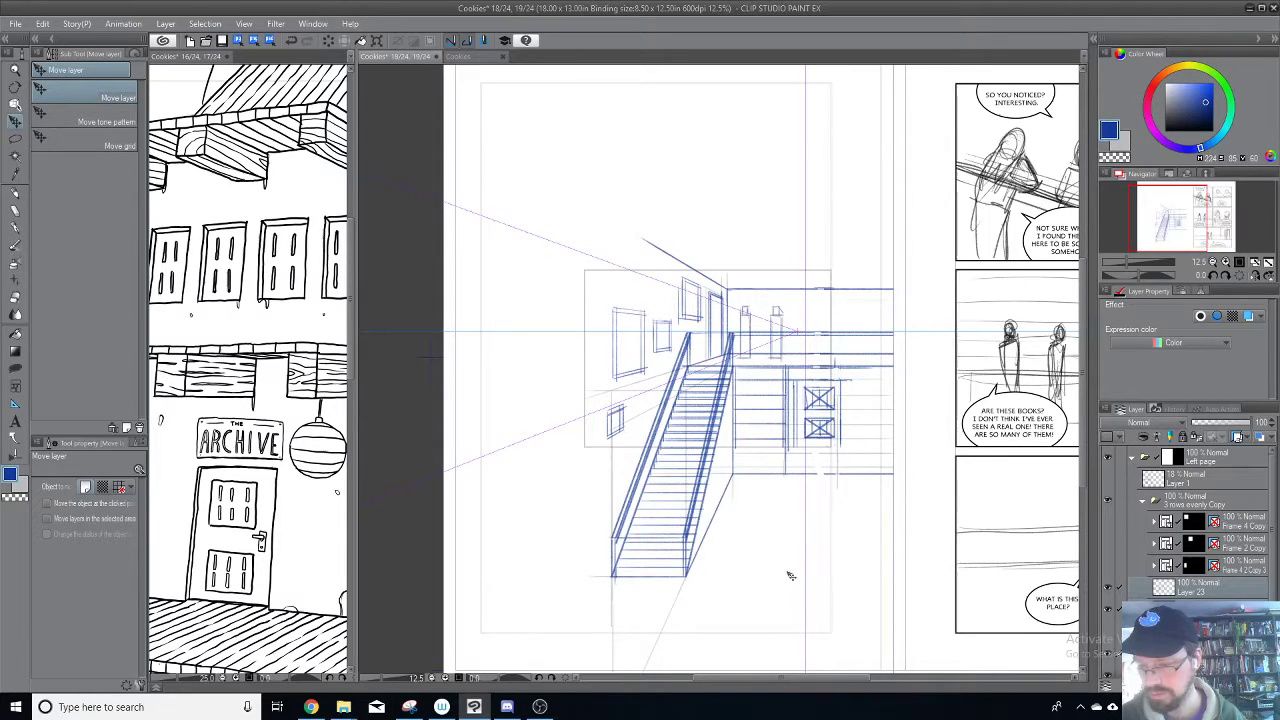
{"action": "scroll", "coordinate": [810, 578], "scroll_direction": "up", "scroll_amount": 3}
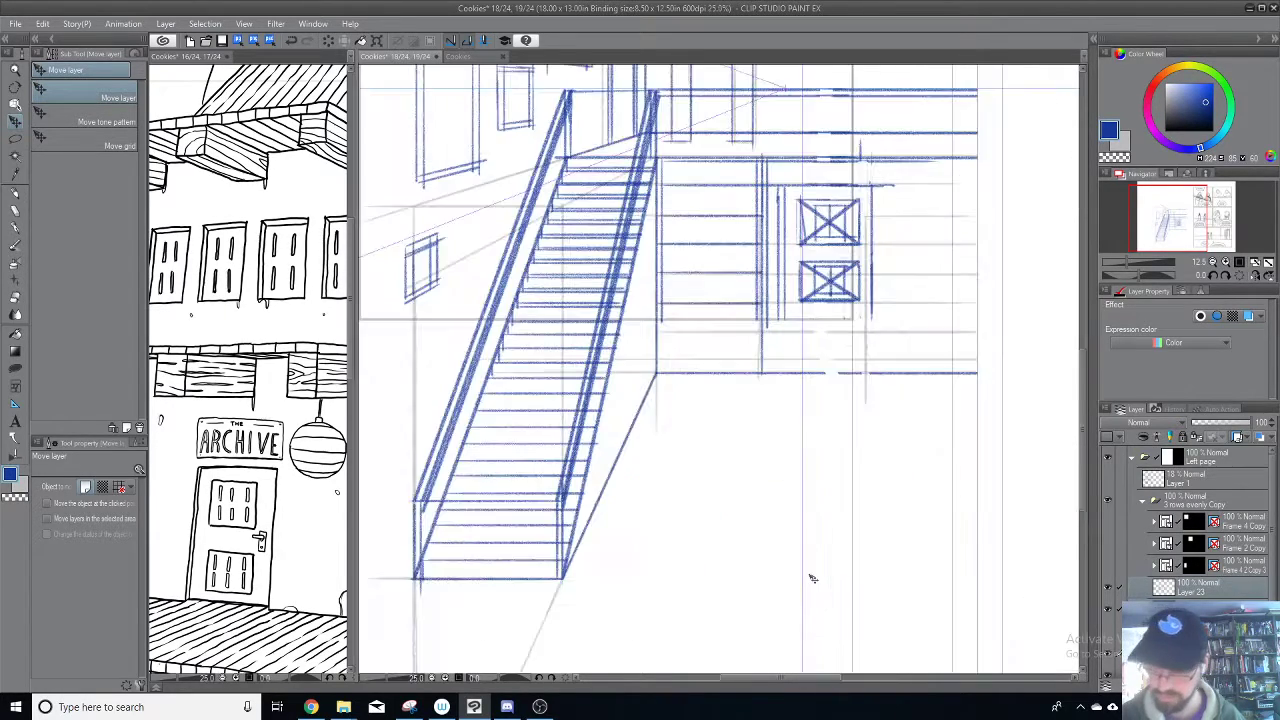
{"action": "scroll", "coordinate": [812, 578], "scroll_direction": "up", "scroll_amount": 1}
{"action": "left_click_drag", "start_coordinate": [865, 207], "coordinate": [882, 492]}
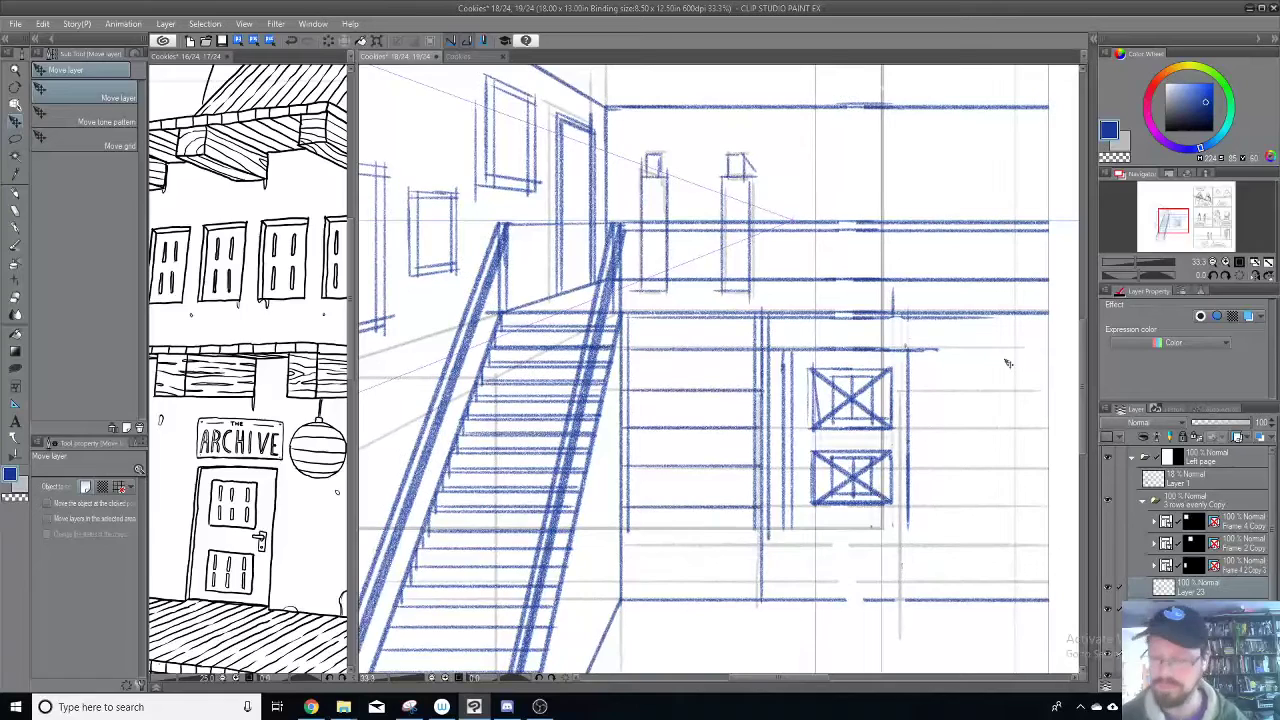
Step: Check the layers below the sketch by toggling their visibility, and make Layer 23 active for drawing with the Real pencil
{"action": "key", "text": "p"}
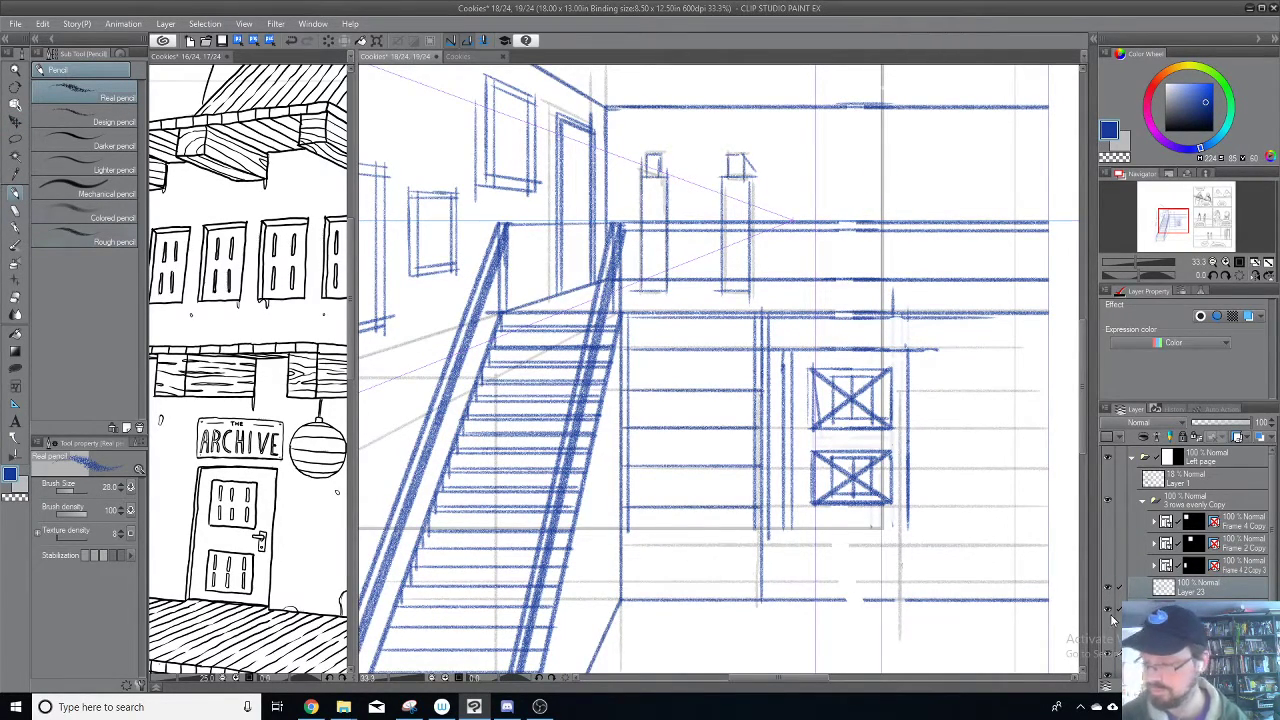
{"action": "left_click", "coordinate": [1108, 654]}
{"action": "left_click", "coordinate": [1108, 654]}
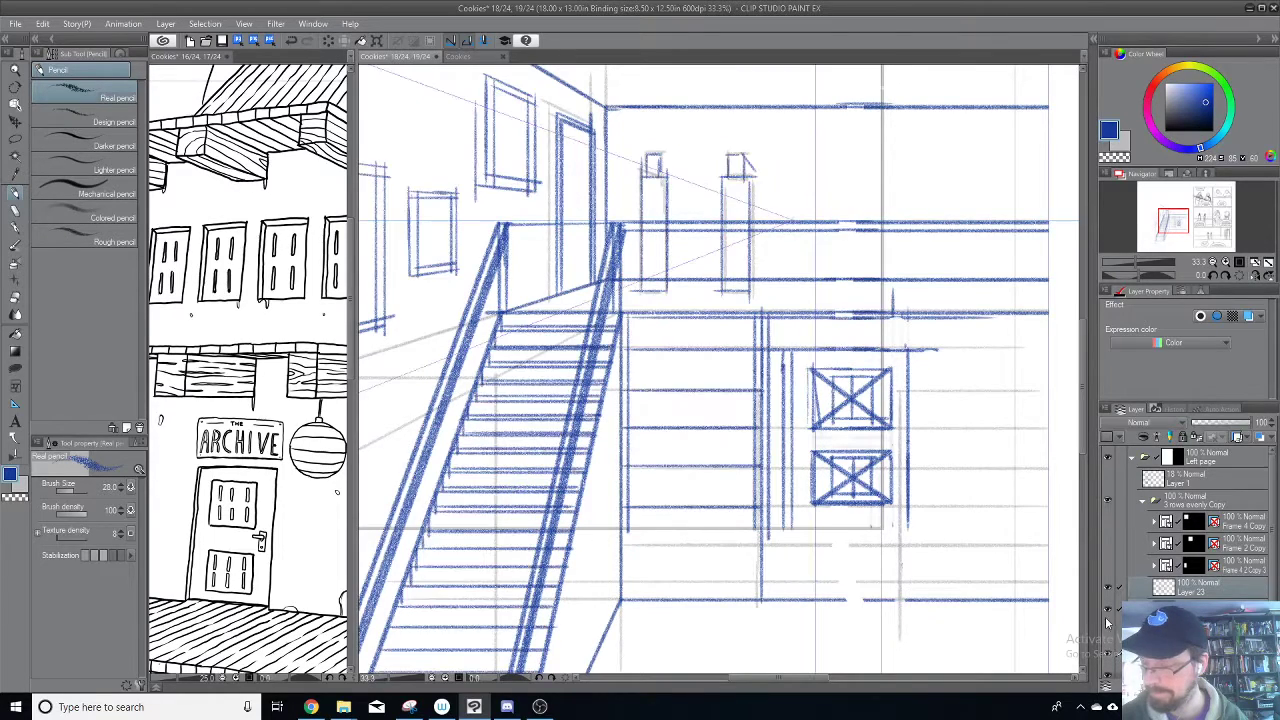
{"action": "left_click", "coordinate": [1107, 592]}
{"action": "left_click", "coordinate": [1107, 592]}
{"action": "left_click", "coordinate": [1201, 585]}
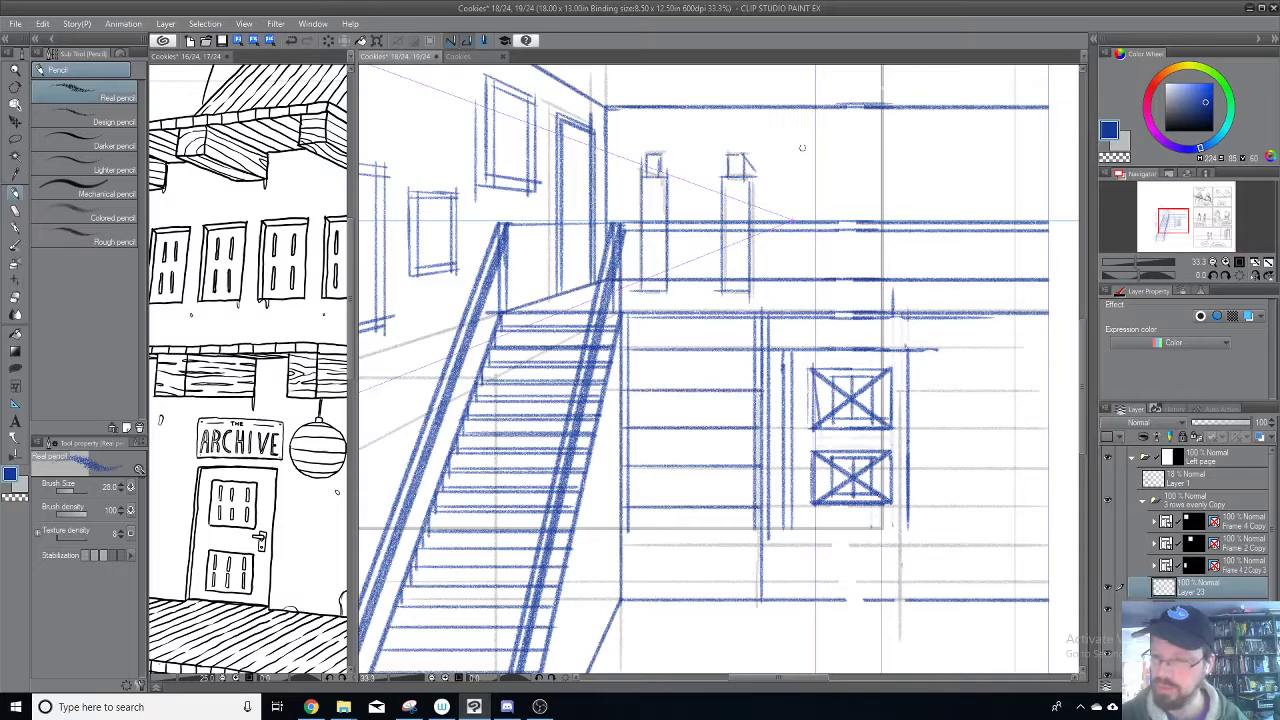
Step: Lightly sketch the left and top edges of a doorway on the upper-floor back wall, undoing the bottom-corner strokes
{"action": "mouse_move", "coordinate": [800, 138]}
{"action": "left_mouse_down"}
{"action": "mouse_move", "coordinate": [903, 167]}
{"action": "mouse_move", "coordinate": [809, 242]}
{"action": "mouse_move", "coordinate": [808, 285]}
{"action": "left_mouse_up"}
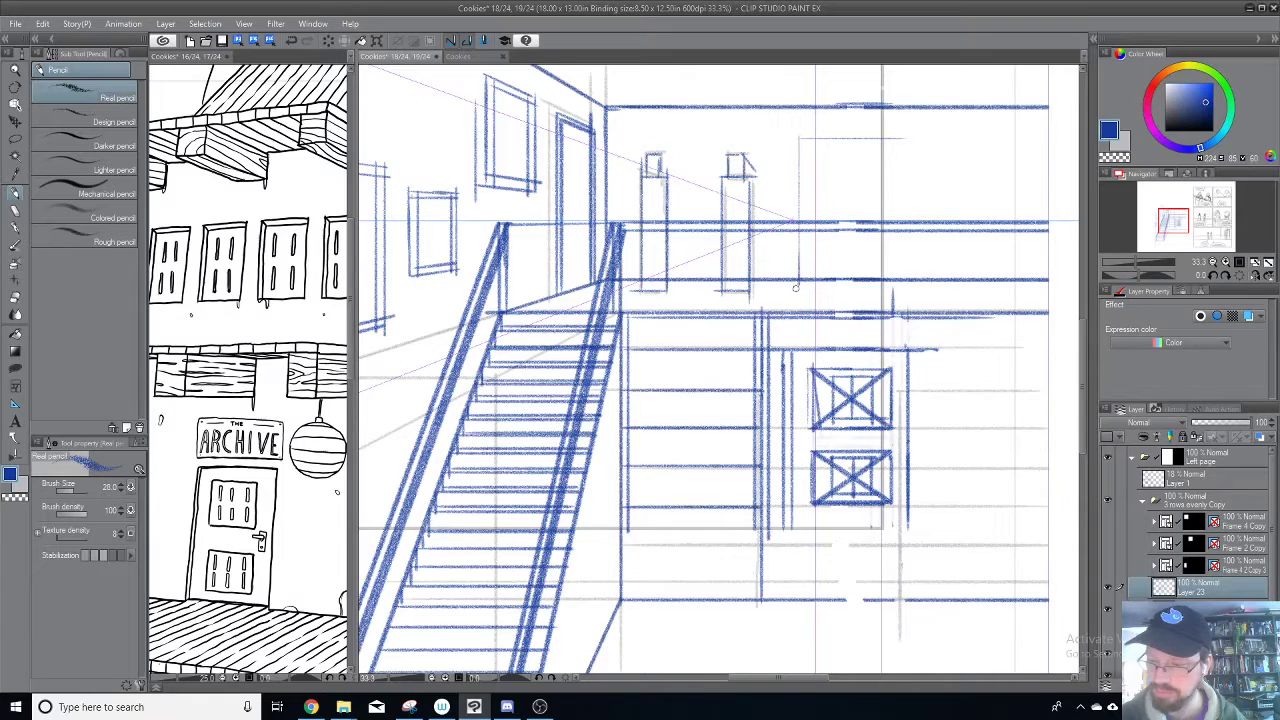
{"action": "mouse_move", "coordinate": [794, 277]}
{"action": "left_mouse_down"}
{"action": "mouse_move", "coordinate": [794, 300]}
{"action": "mouse_move", "coordinate": [824, 294]}
{"action": "mouse_move", "coordinate": [800, 274]}
{"action": "left_mouse_up"}
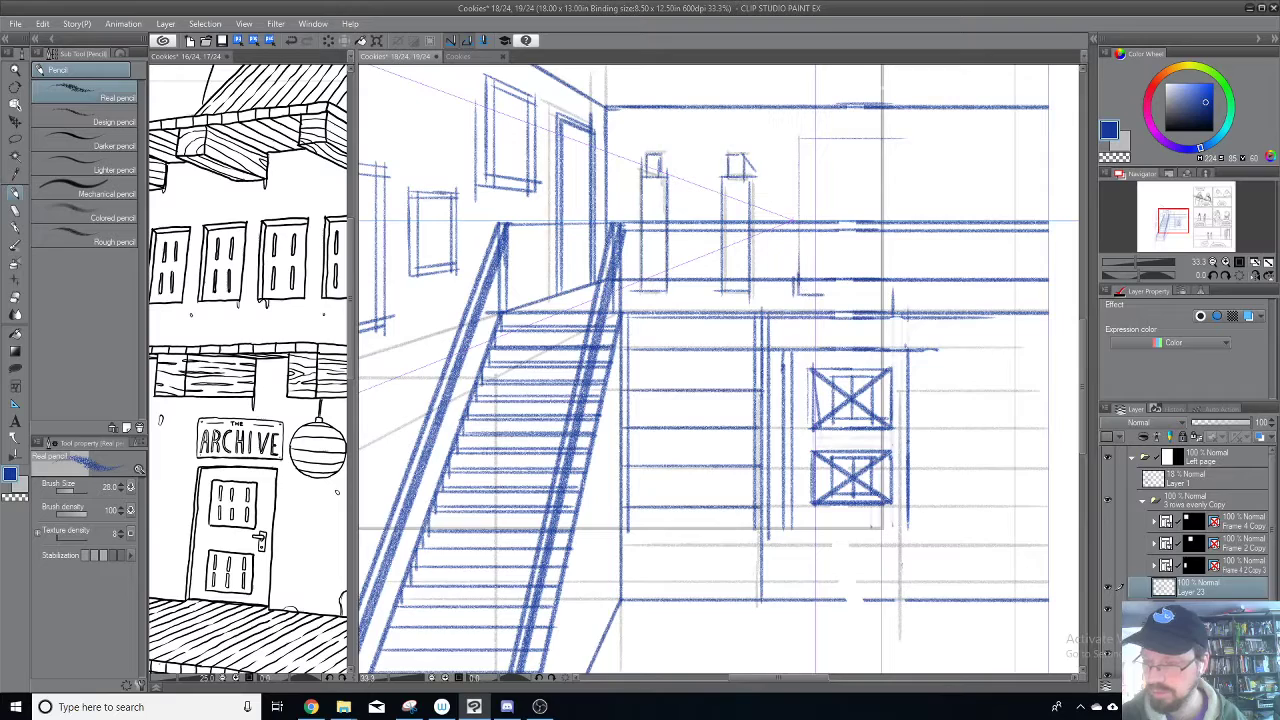
{"action": "key", "text": "ctrl+z"}
{"action": "key", "text": "ctrl+z"}
{"action": "key", "text": "ctrl+z"}
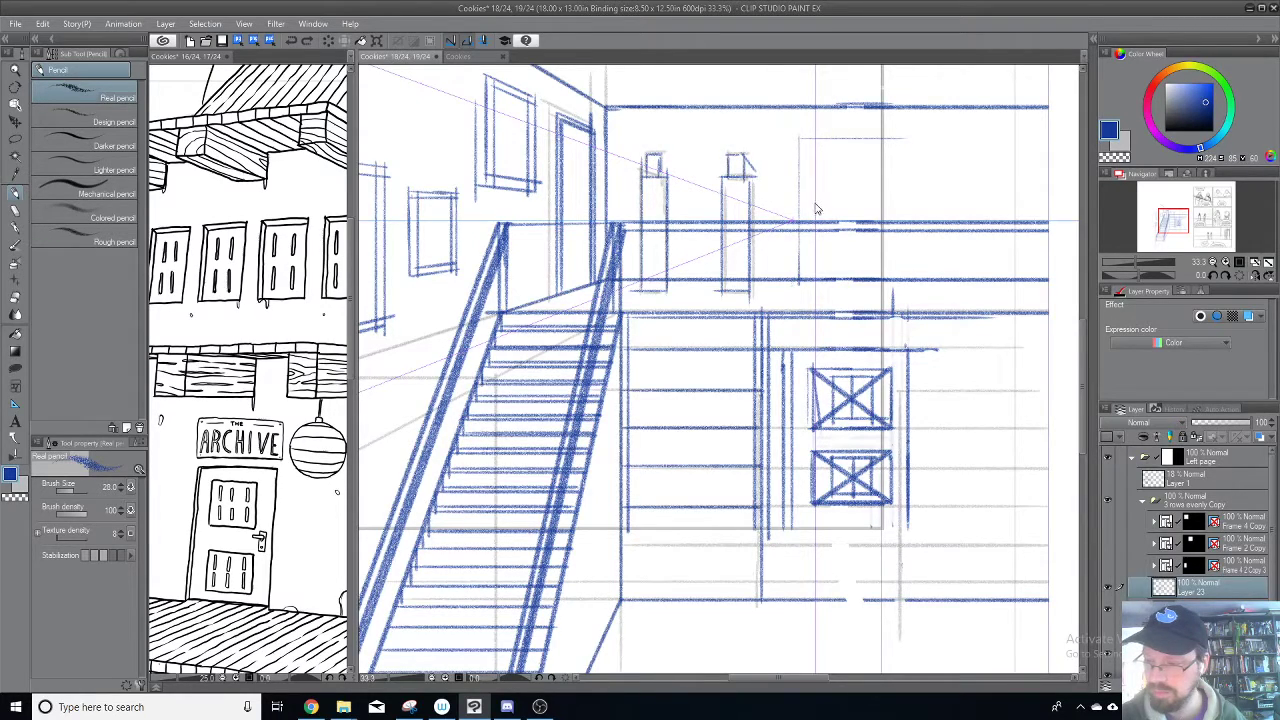
{"action": "left_click_drag", "start_coordinate": [802, 250], "coordinate": [733, 250]}
{"action": "key", "text": "ctrl+z"}
{"action": "left_click_drag", "start_coordinate": [804, 282], "coordinate": [706, 282]}
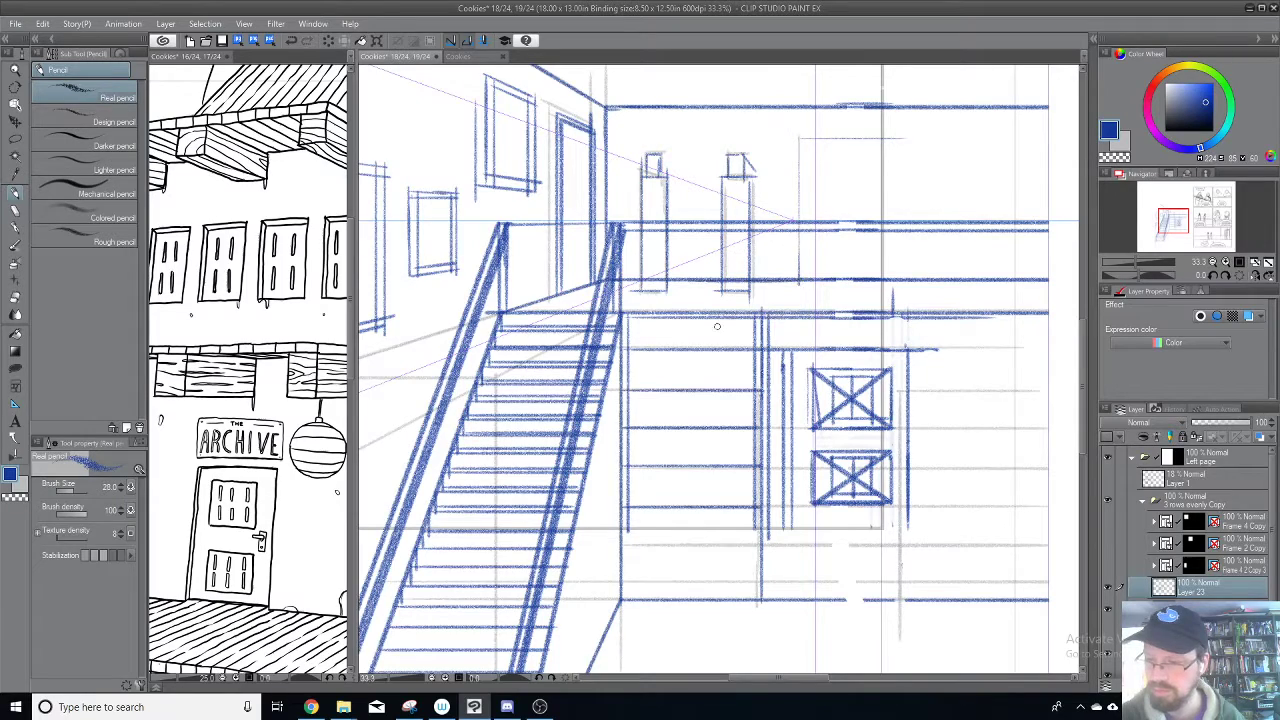
{"action": "key", "text": "ctrl+z"}
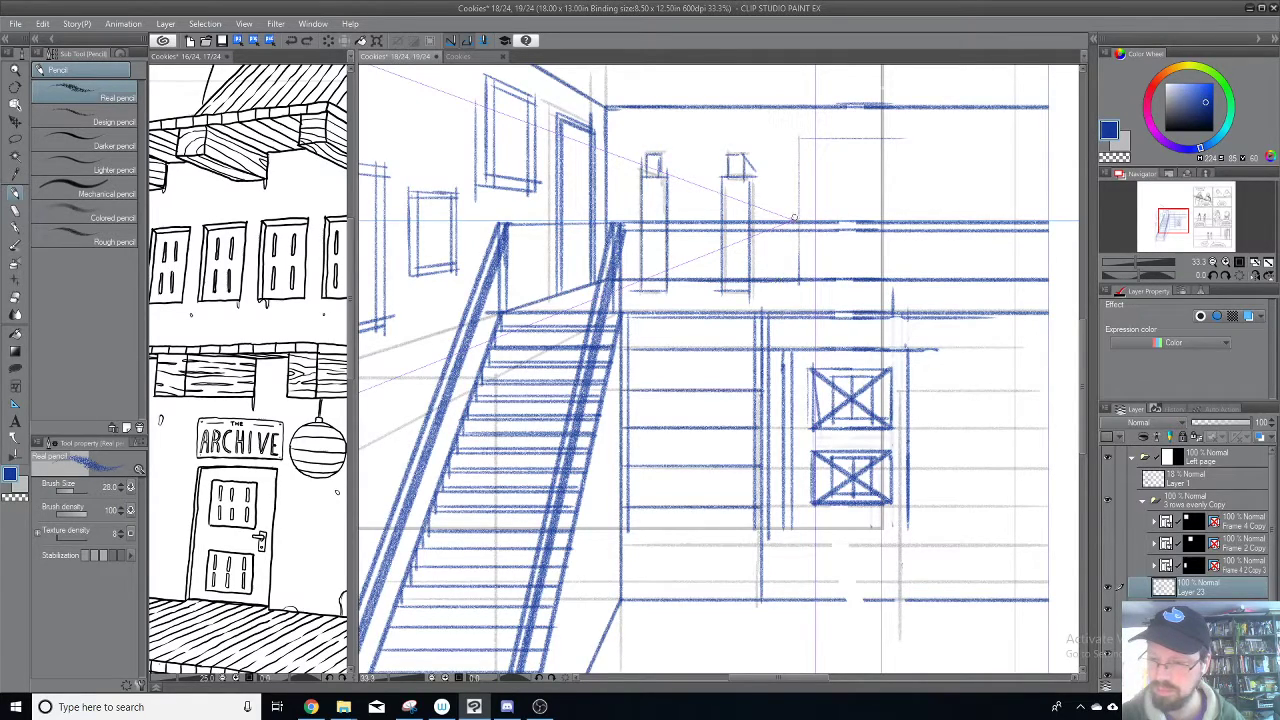
{"action": "key", "text": "ctrl+z"}
Step: Outline the upper-floor doorway with darker bottom, side and top edges, rising from behind the railing to just below the ceiling line
{"action": "mouse_move", "coordinate": [799, 280]}
{"action": "left_mouse_down"}
{"action": "mouse_move", "coordinate": [802, 301]}
{"action": "mouse_move", "coordinate": [955, 297]}
{"action": "left_mouse_up"}
{"action": "left_click_drag", "start_coordinate": [803, 302], "coordinate": [804, 138]}
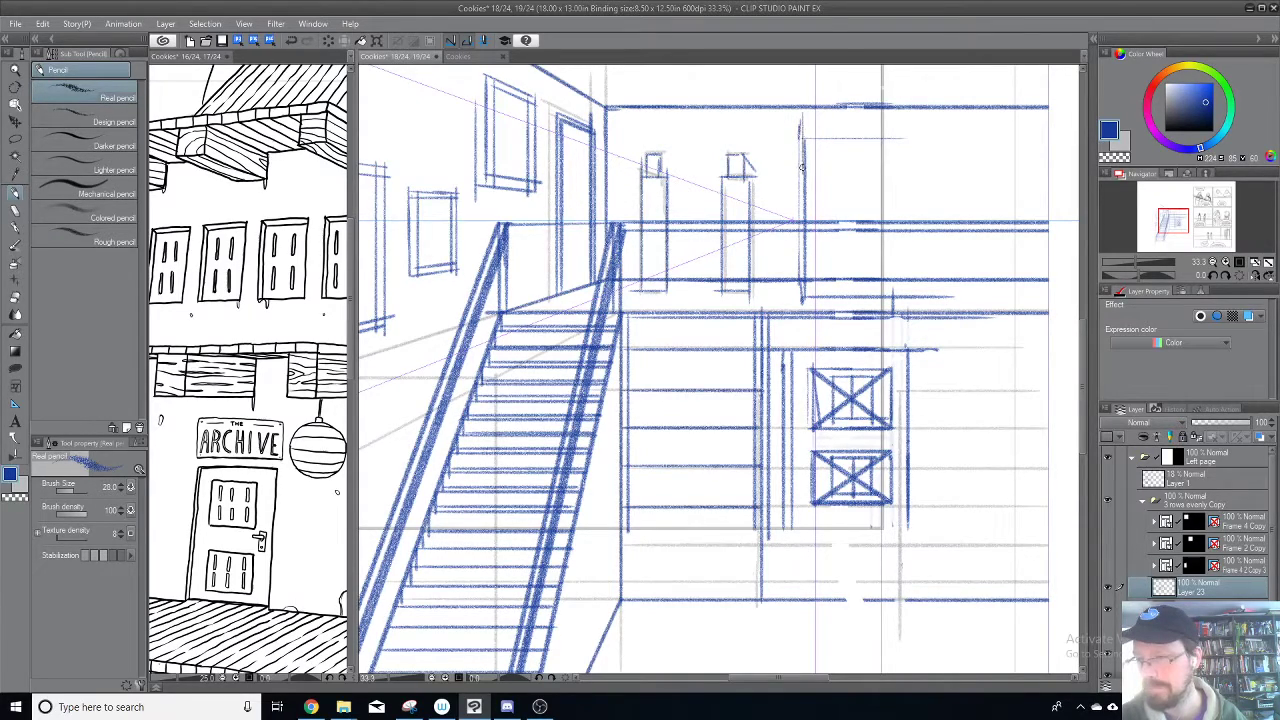
{"action": "mouse_move", "coordinate": [798, 122]}
{"action": "left_mouse_down"}
{"action": "mouse_move", "coordinate": [871, 123]}
{"action": "mouse_move", "coordinate": [905, 178]}
{"action": "mouse_move", "coordinate": [906, 298]}
{"action": "left_mouse_up"}
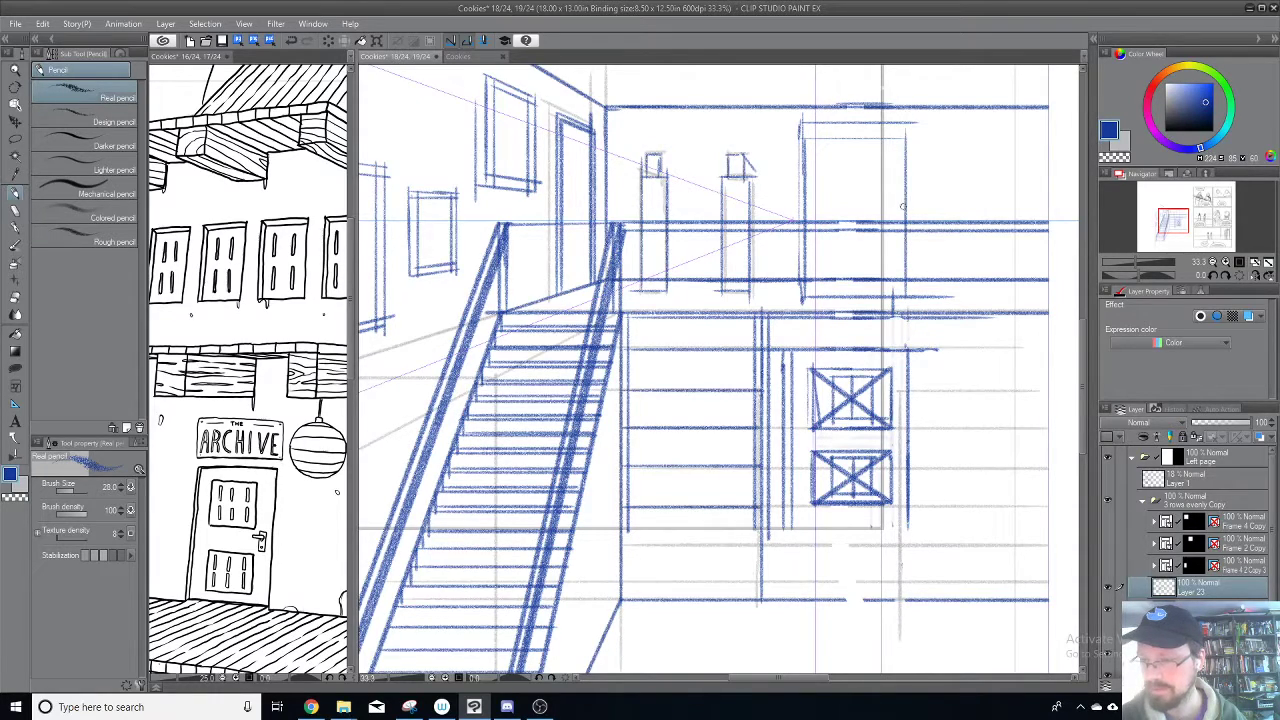
{"action": "left_click_drag", "start_coordinate": [906, 126], "coordinate": [906, 264]}
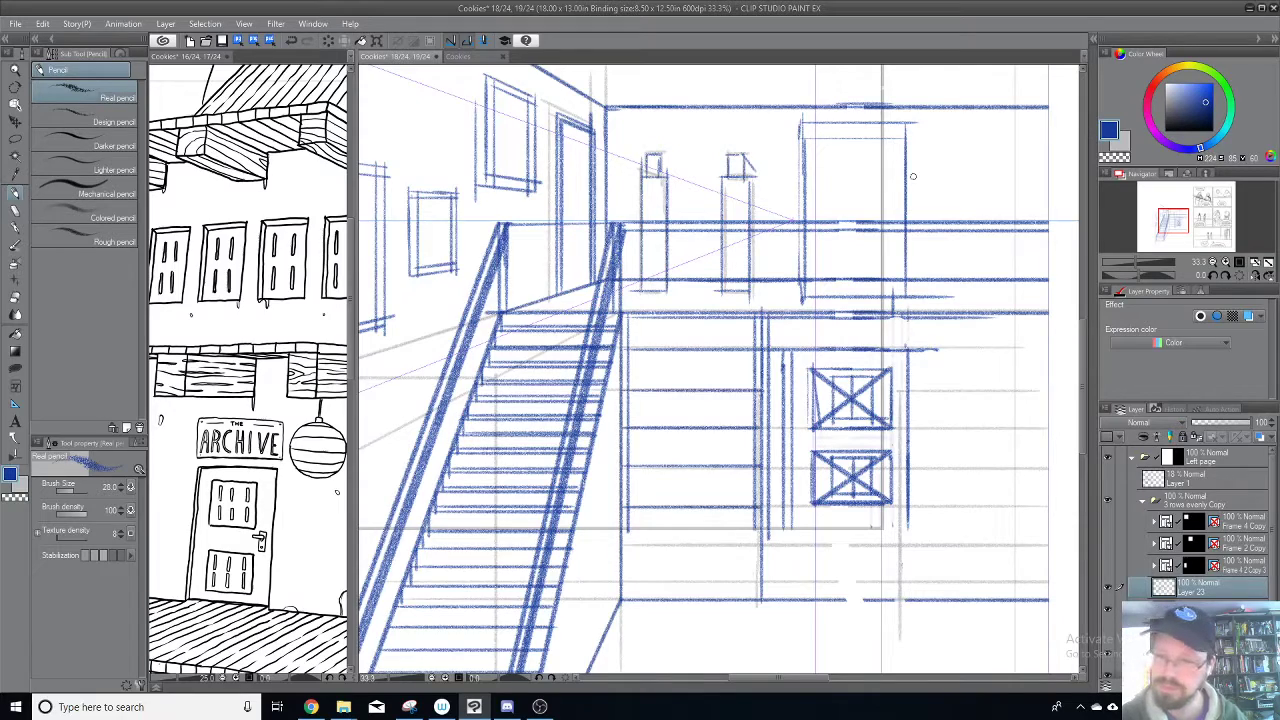
{"action": "left_click_drag", "start_coordinate": [910, 124], "coordinate": [908, 285]}
{"action": "mouse_move", "coordinate": [798, 298]}
{"action": "left_mouse_down"}
{"action": "mouse_move", "coordinate": [934, 297]}
{"action": "mouse_move", "coordinate": [908, 144]}
{"action": "left_mouse_up"}
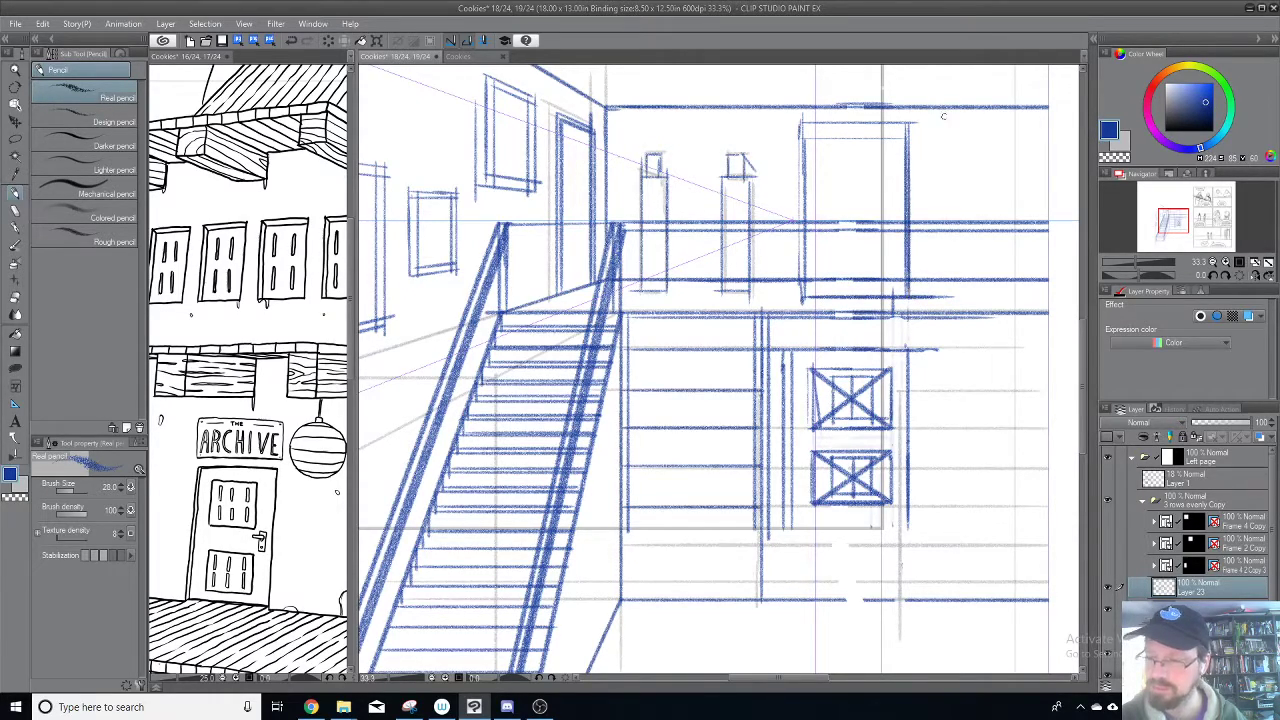
{"action": "left_click_drag", "start_coordinate": [795, 304], "coordinate": [849, 292]}
Step: Hide the light grey construction-line layer beneath Layer 23
{"action": "left_click", "coordinate": [1108, 615]}
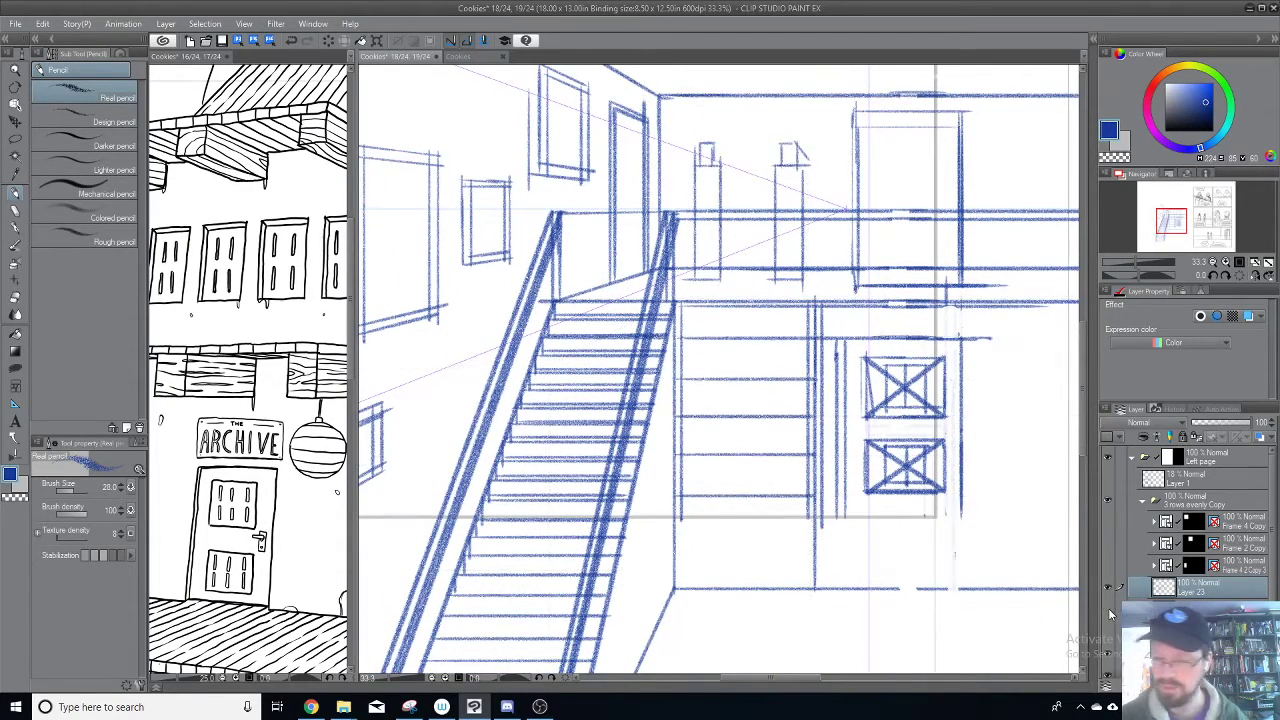
{"action": "key", "text": "ctrl+minus"}
{"action": "key", "text": "ctrl+minus"}
{"action": "key", "text": "ctrl+minus"}
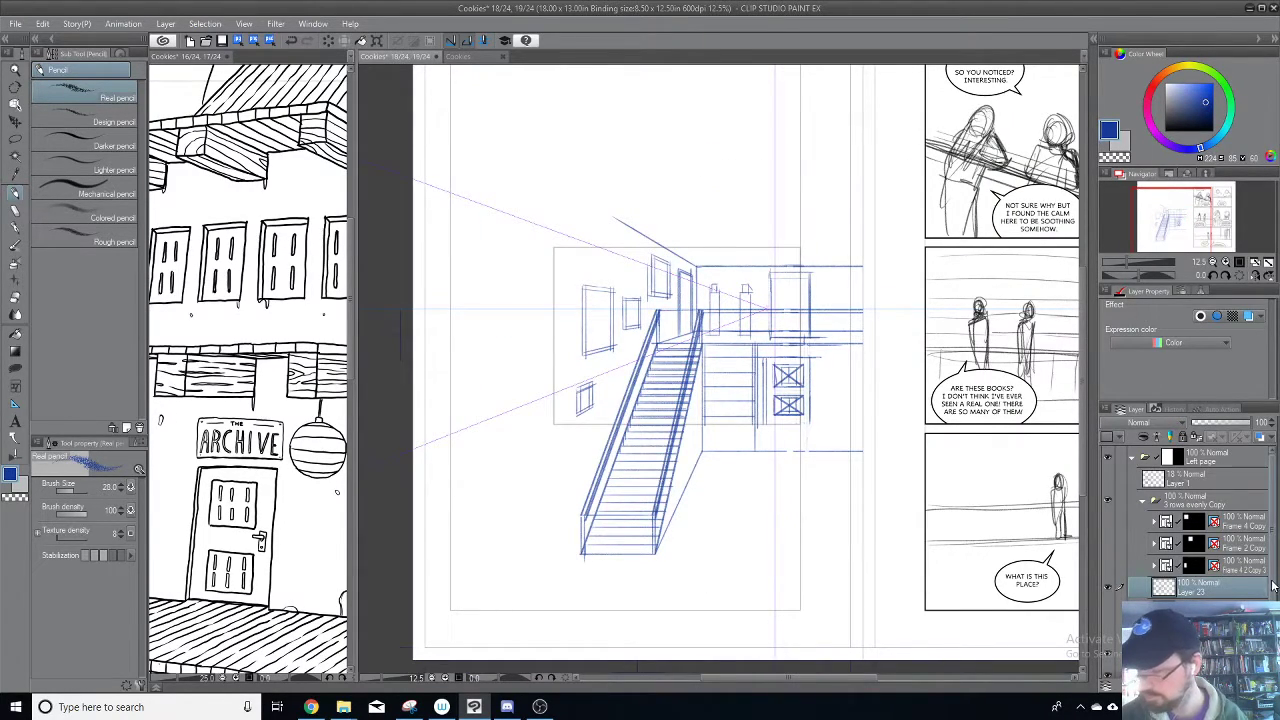
Step: Delete Layer 23 together with the sketch layer below it, and select the Frame 4.2 Copy folder
{"action": "scroll", "coordinate": [1190, 520], "scroll_direction": "down", "scroll_amount": 2}
{"action": "left_click", "coordinate": [1230, 613], "text": "shift"}
{"action": "key", "text": "Delete"}
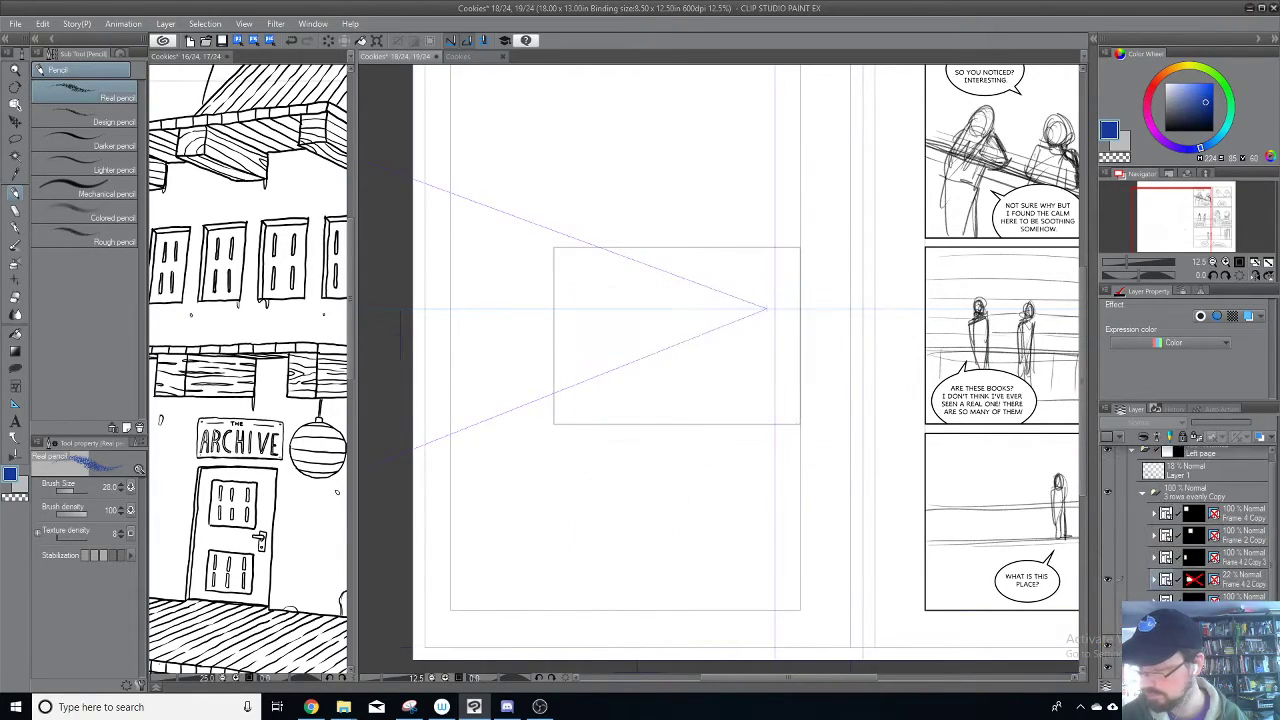
{"action": "left_click", "coordinate": [1240, 583]}
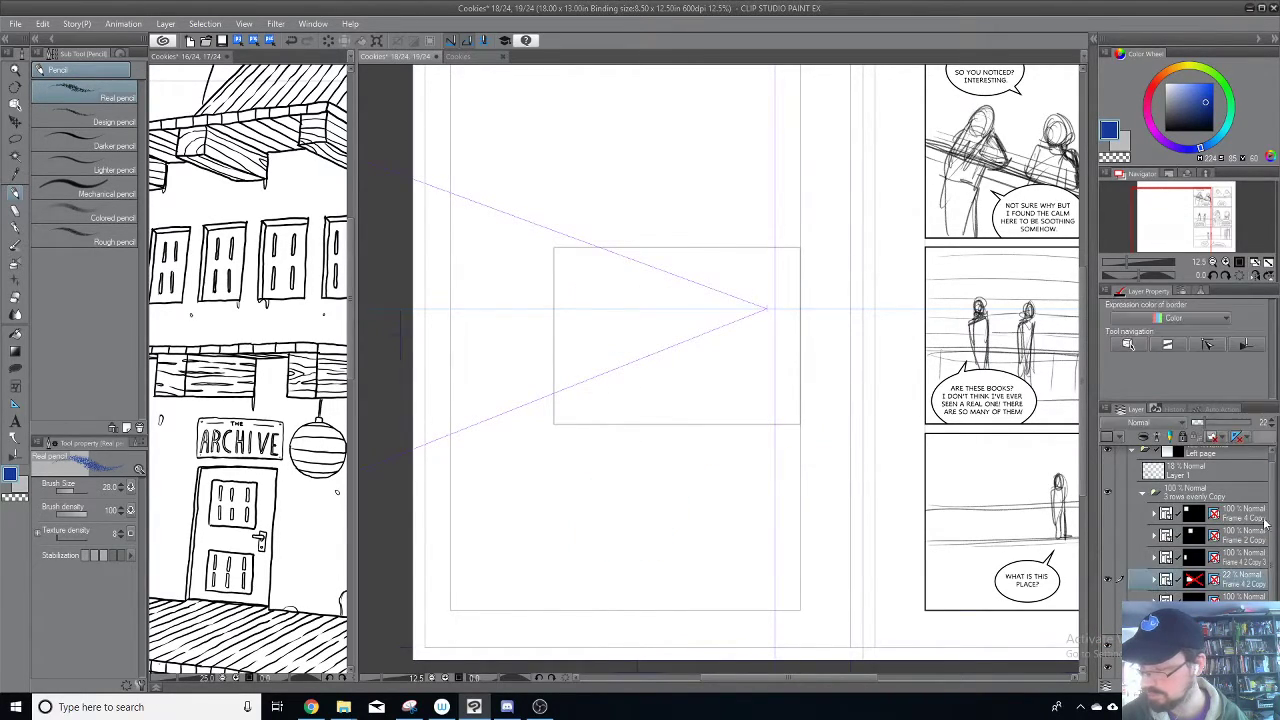
Step: Turn off the mask area display on the Frame 4.2 Copy folder and raise the folder's opacity to 100%
{"action": "right_click", "coordinate": [1222, 580]}
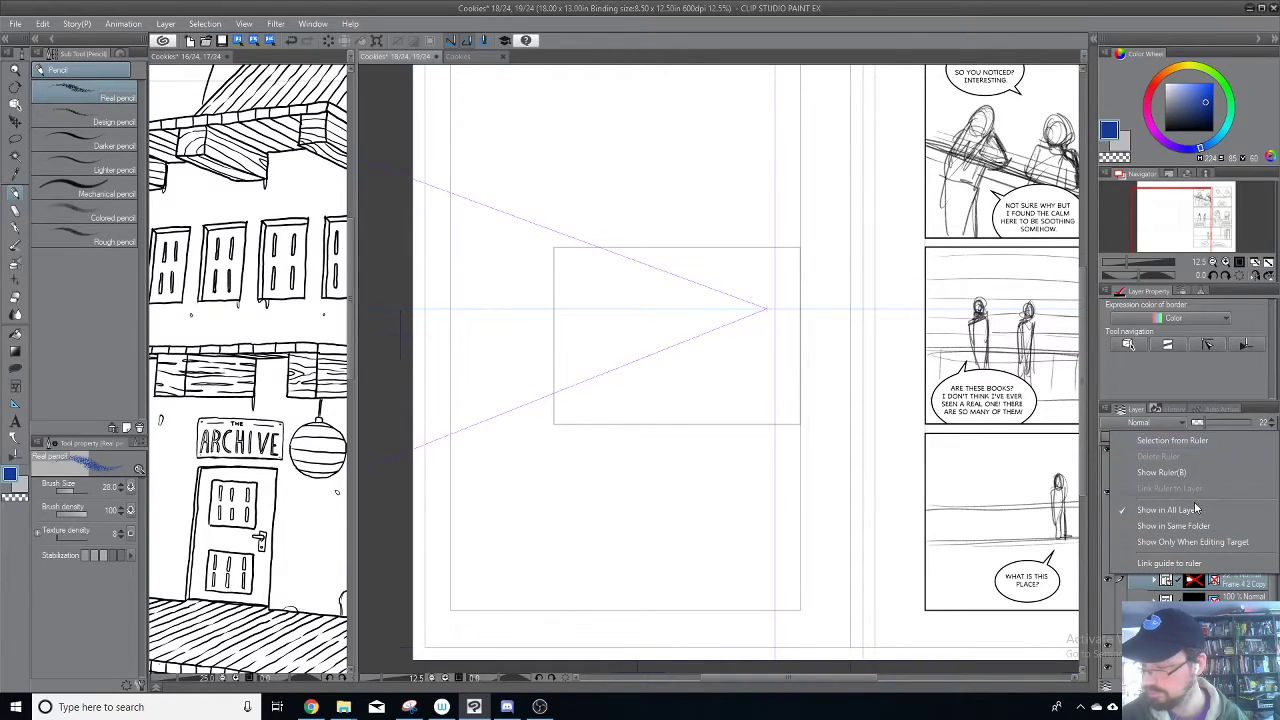
{"action": "left_click", "coordinate": [1252, 591]}
{"action": "right_click", "coordinate": [1195, 580]}
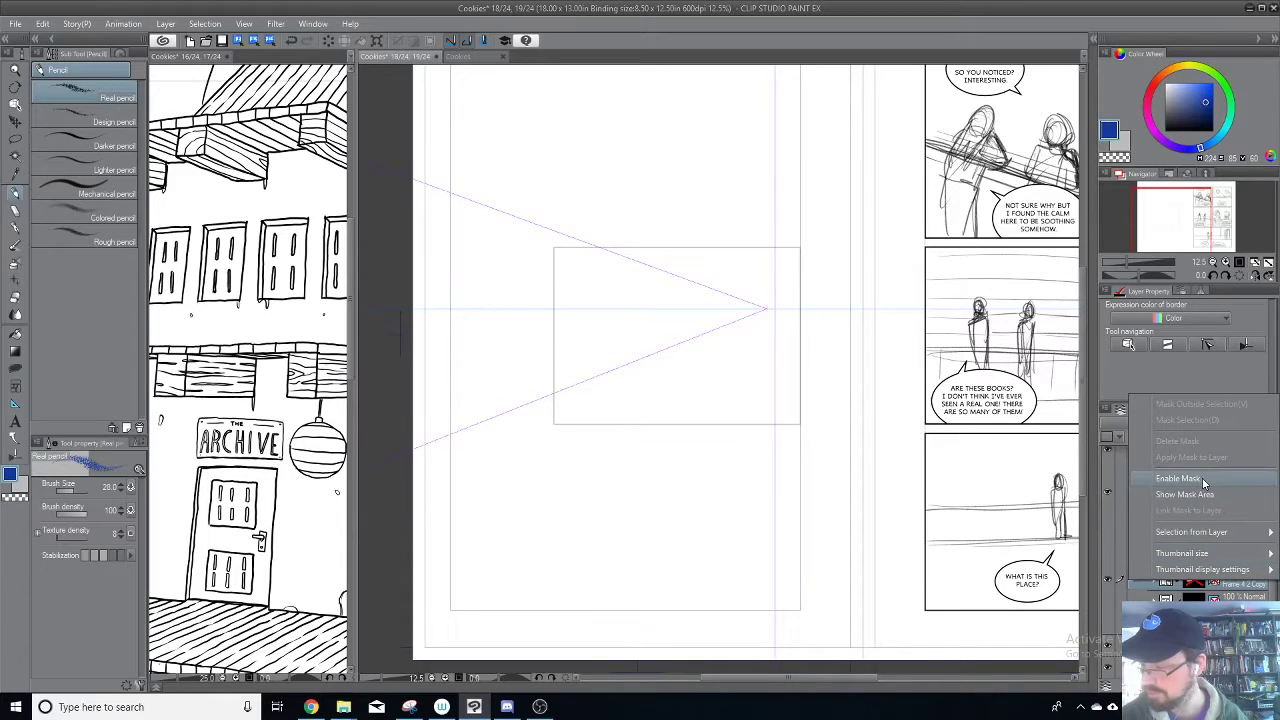
{"action": "left_click", "coordinate": [1201, 490]}
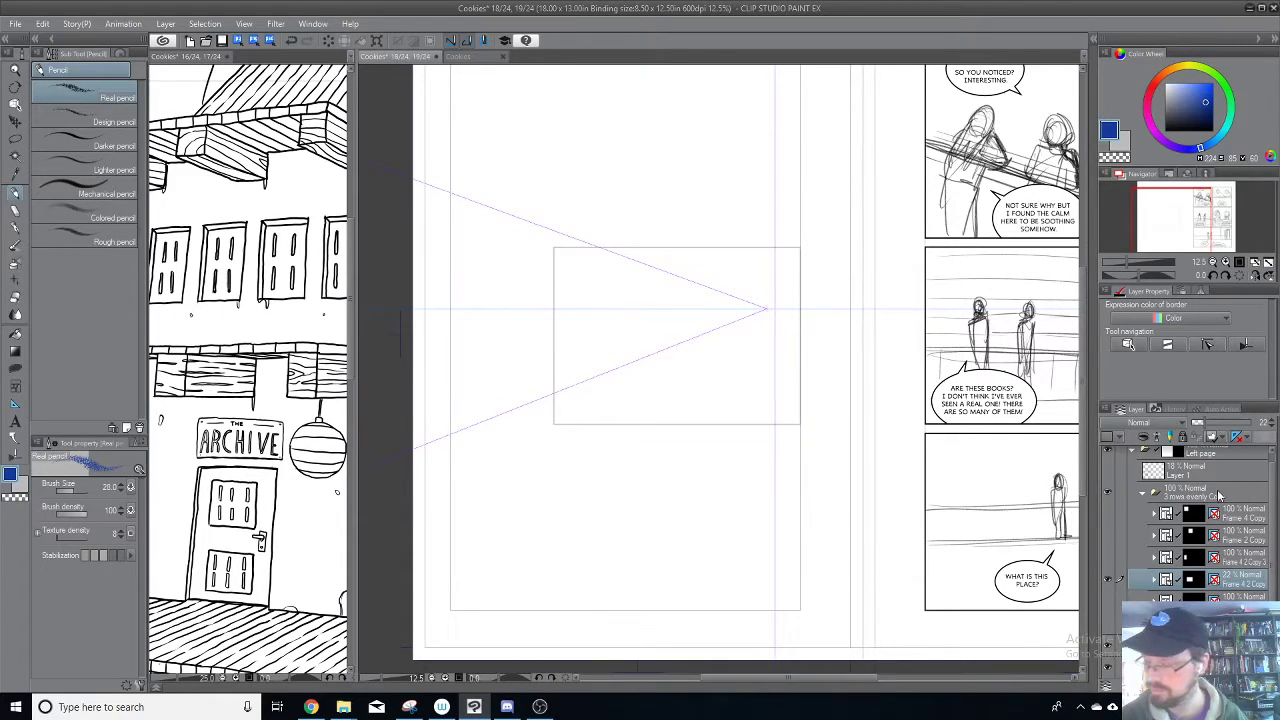
{"action": "left_click_drag", "start_coordinate": [1226, 425], "coordinate": [1263, 426]}
Step: Expand the Frame 4.2 Copy folder and move its white Layer 3 copy beneath the blue sketch layers
{"action": "left_click", "coordinate": [1156, 582]}
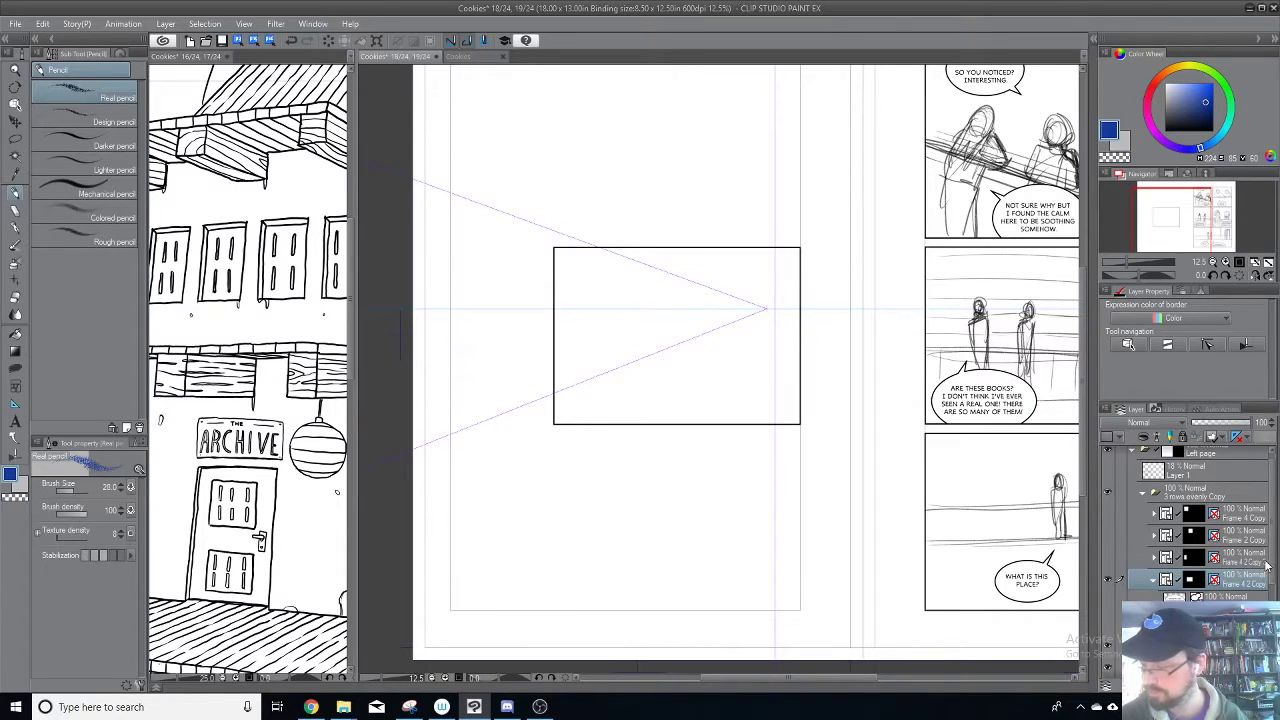
{"action": "scroll", "coordinate": [1268, 550], "scroll_direction": "down", "scroll_amount": 2}
{"action": "left_click", "coordinate": [1228, 545]}
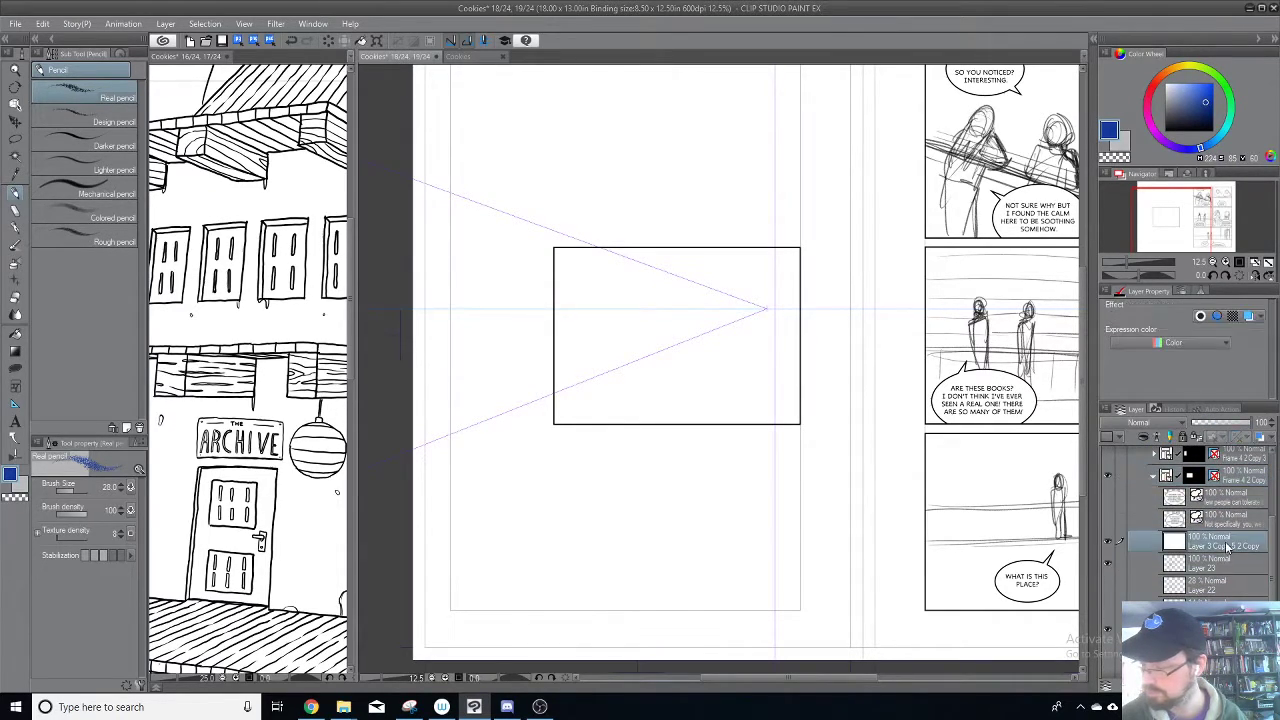
{"action": "left_click_drag", "start_coordinate": [1244, 560], "coordinate": [1228, 606]}
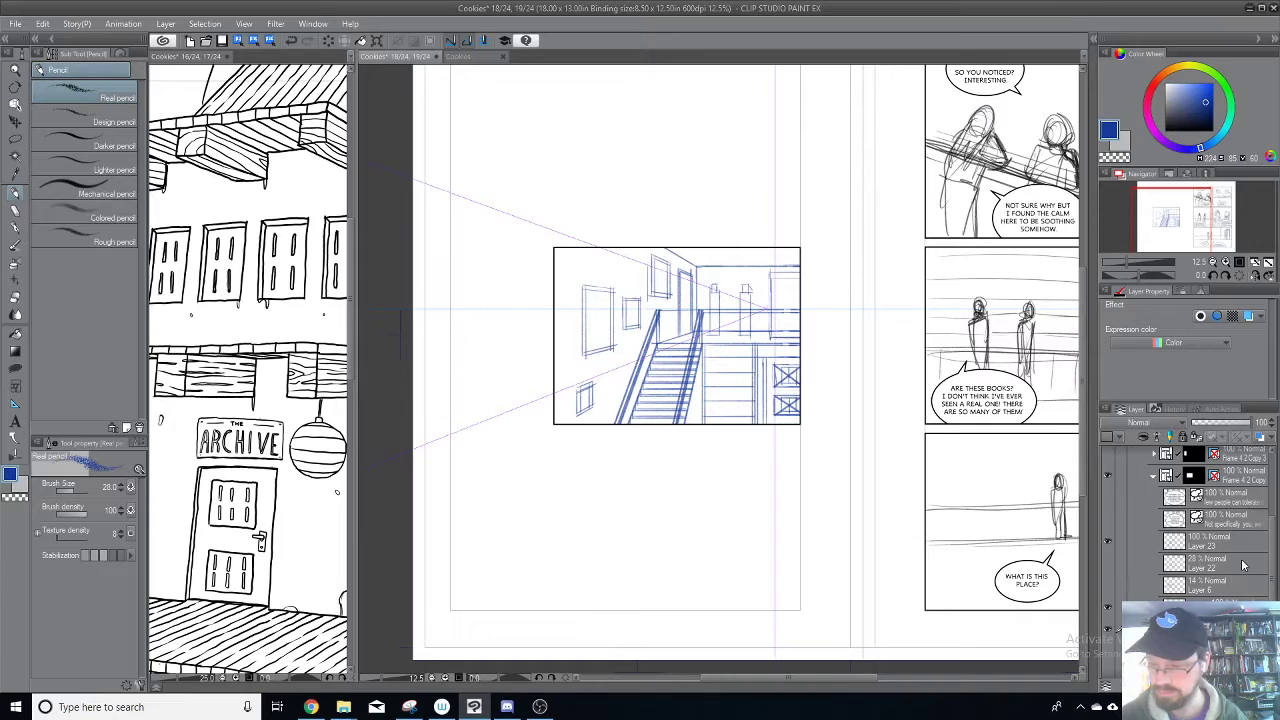
Step: Duplicate the Perspective ruler 1 sketch layer above Layer 23 and hide the original
{"action": "left_click", "coordinate": [1107, 610]}
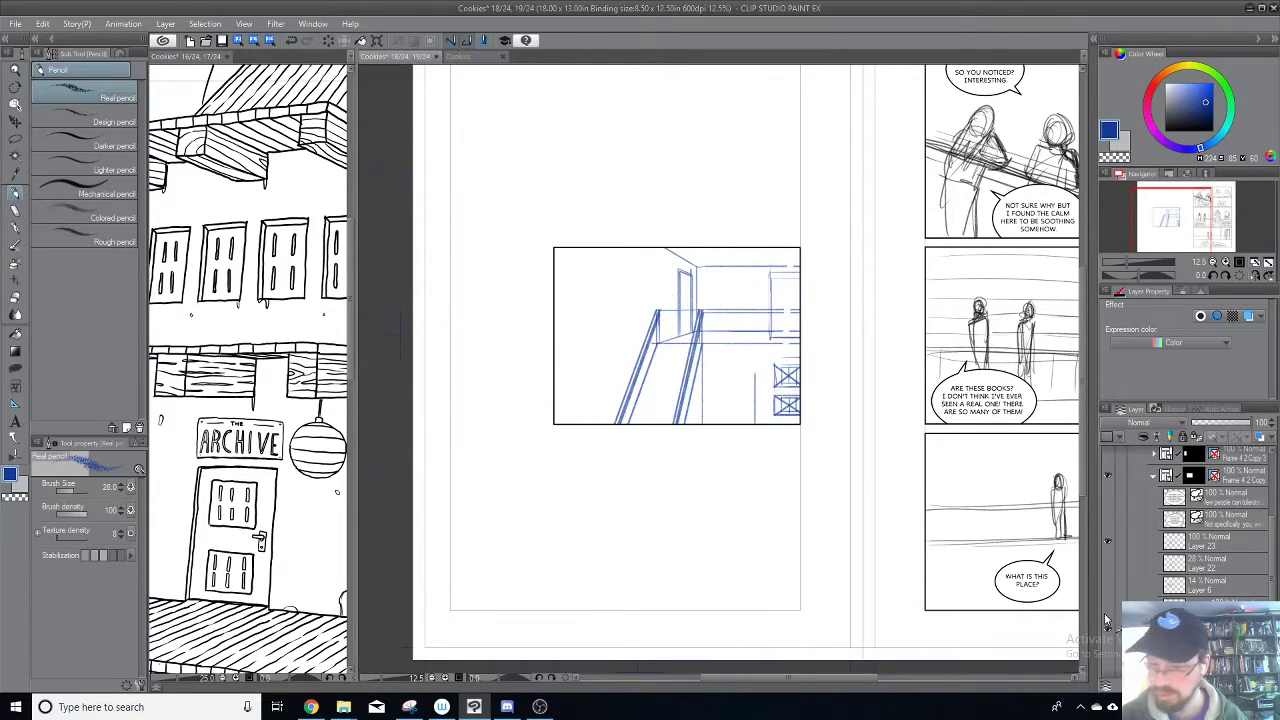
{"action": "left_click", "coordinate": [1106, 613]}
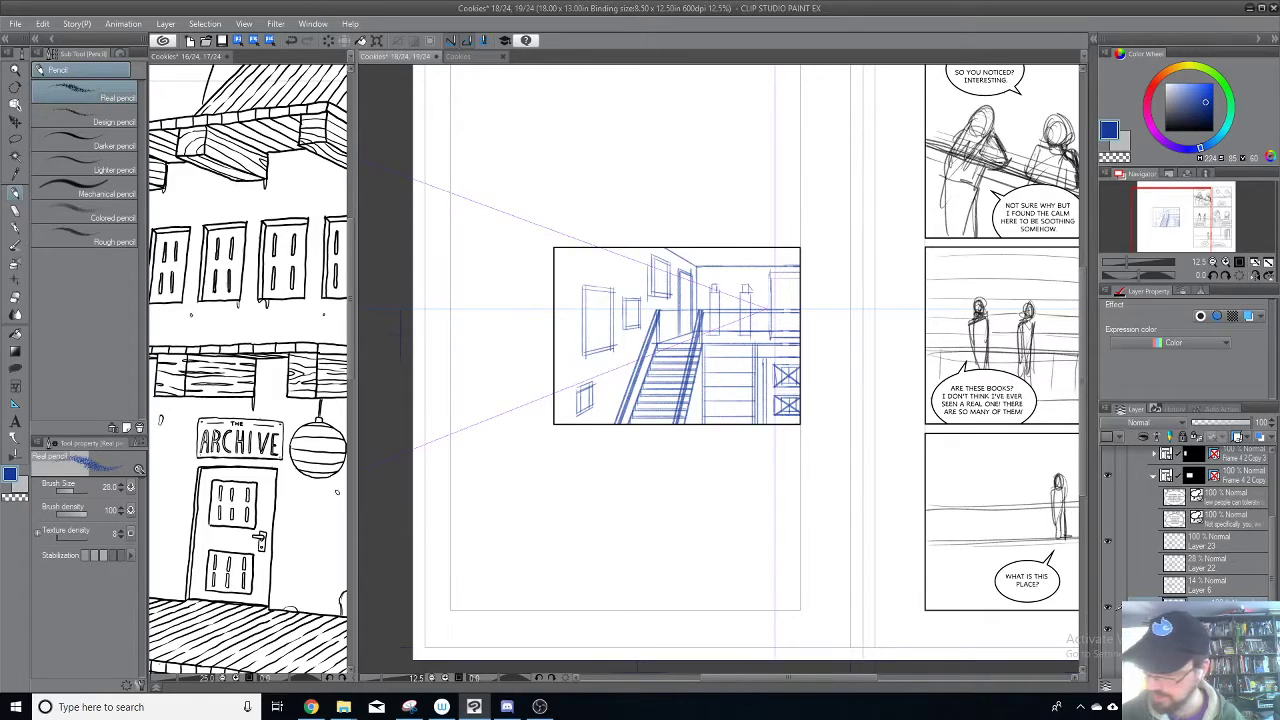
{"action": "key", "text": "ctrl+a"}
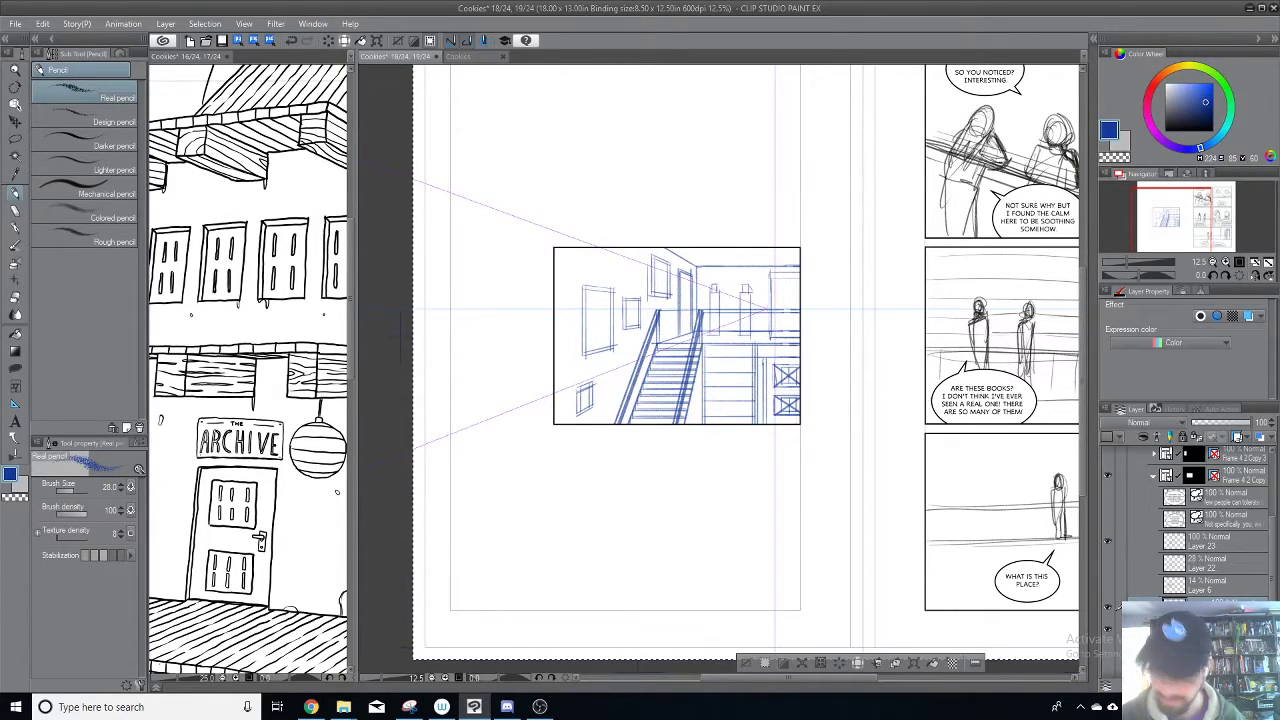
{"action": "left_click", "coordinate": [1233, 546]}
{"action": "key", "text": "ctrl+v"}
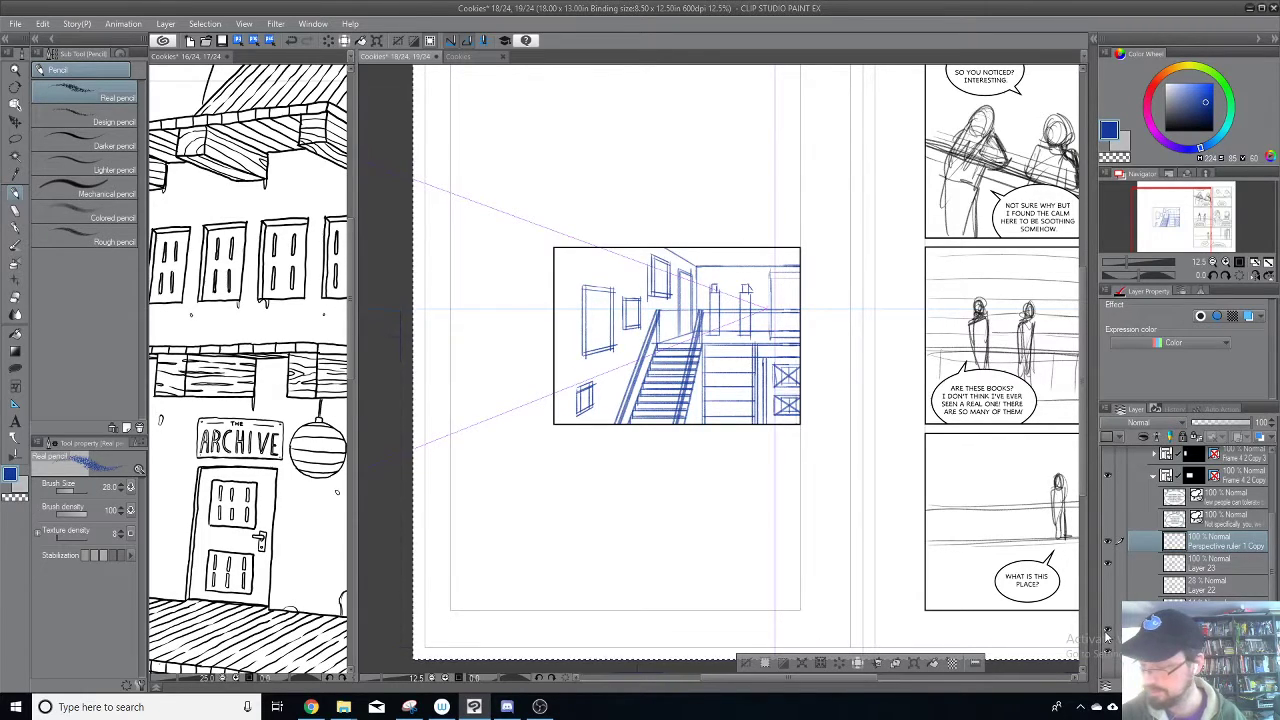
{"action": "left_click", "coordinate": [1107, 636]}
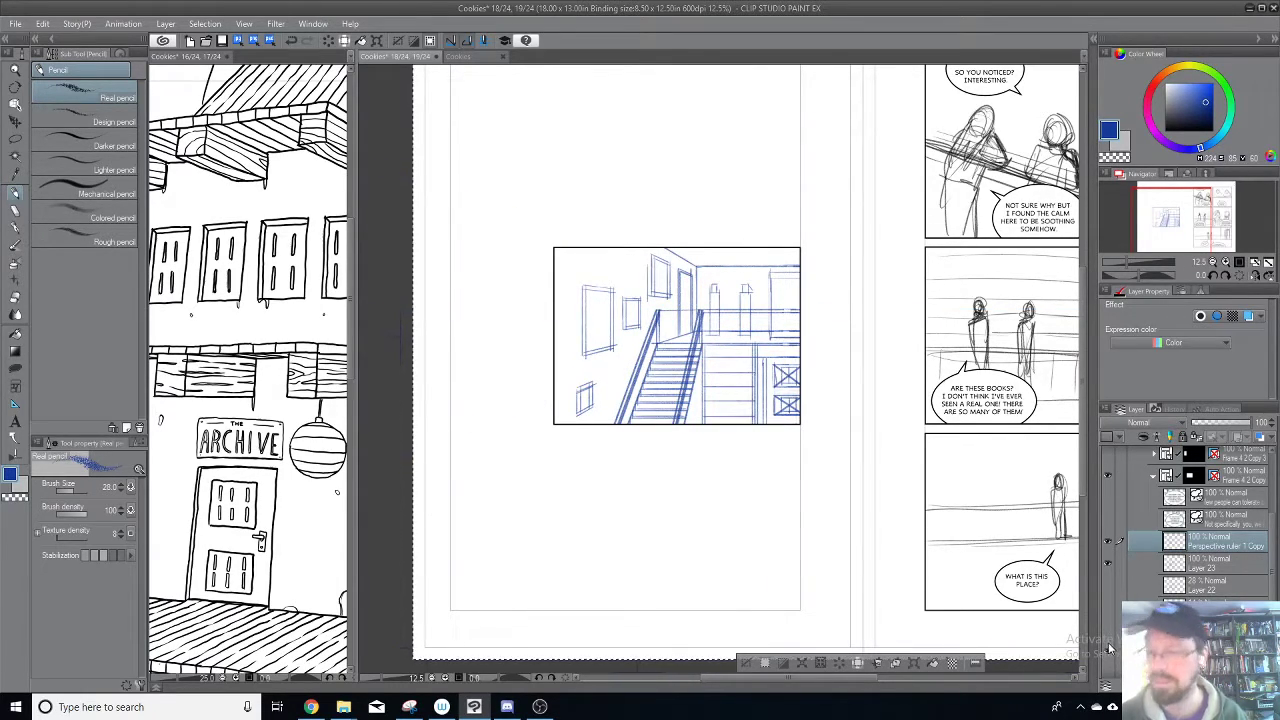
{"action": "key", "text": "ctrl+d"}
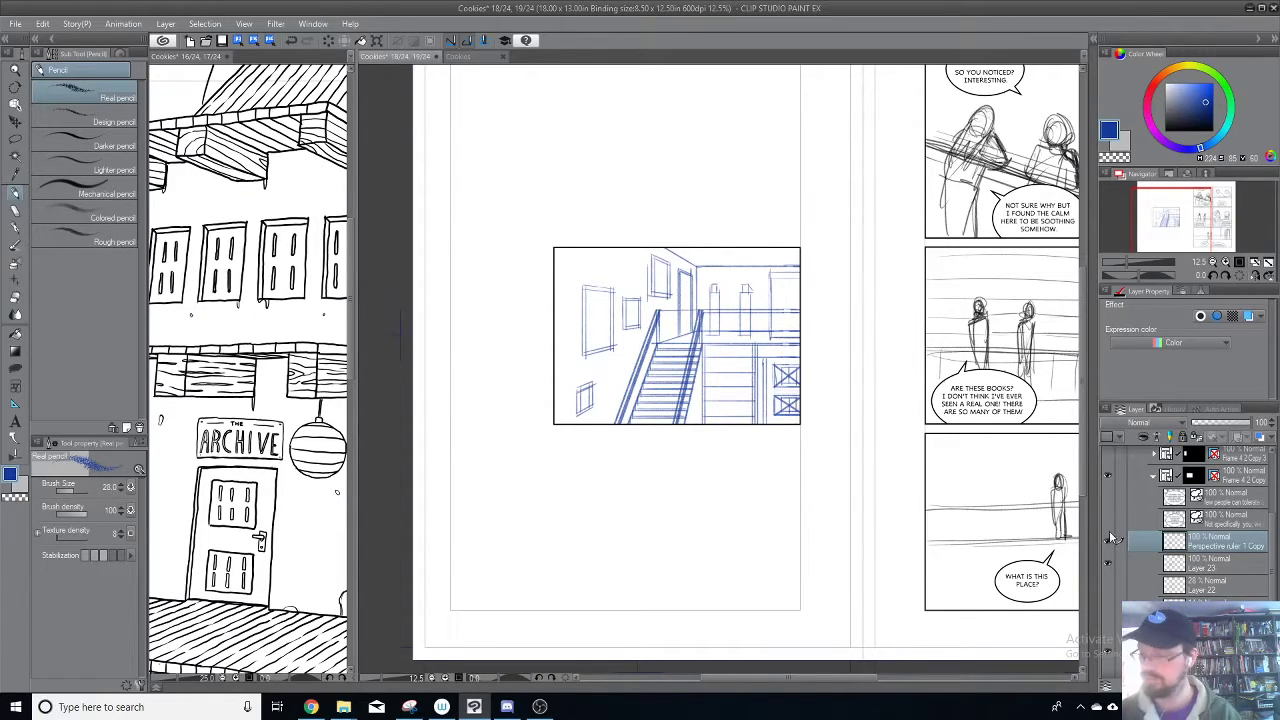
Step: Merge the duplicated perspective sketch with Layer 23 and add a new empty layer above the result
{"action": "left_click", "coordinate": [1106, 542]}
{"action": "left_click", "coordinate": [1108, 563]}
{"action": "left_click", "coordinate": [1108, 563]}
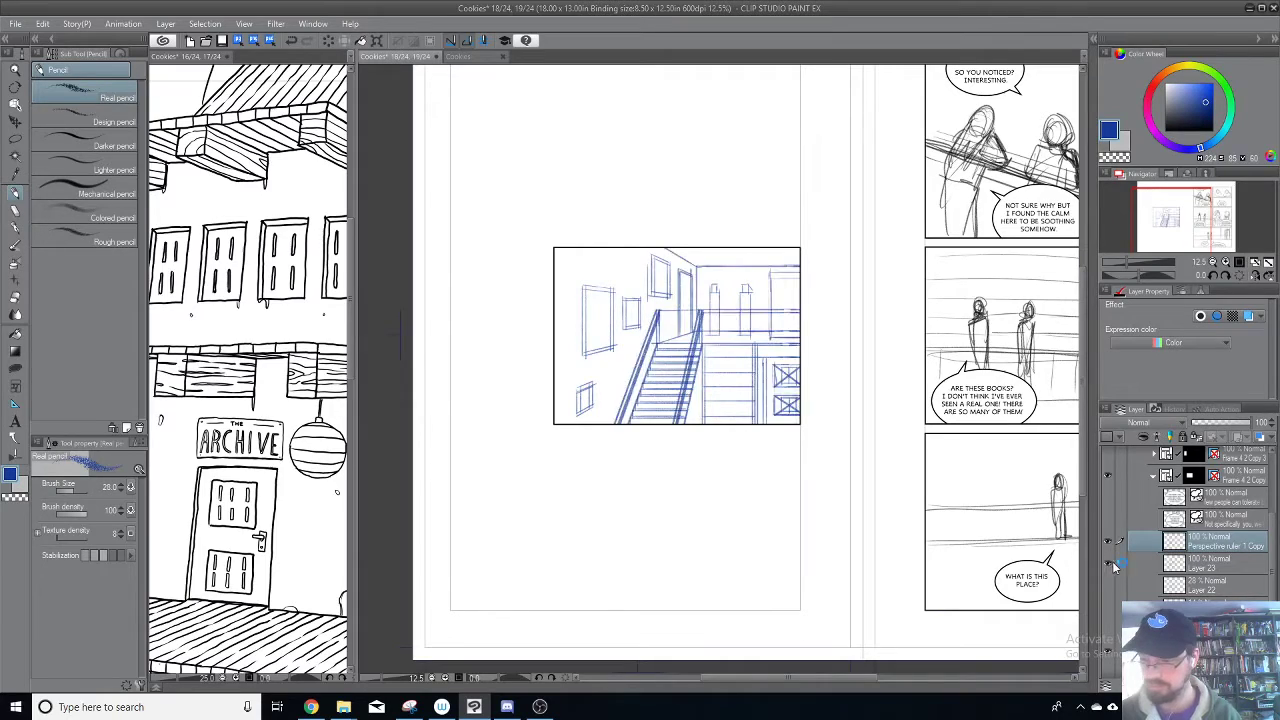
{"action": "right_click", "coordinate": [1214, 545]}
{"action": "left_click", "coordinate": [1216, 485]}
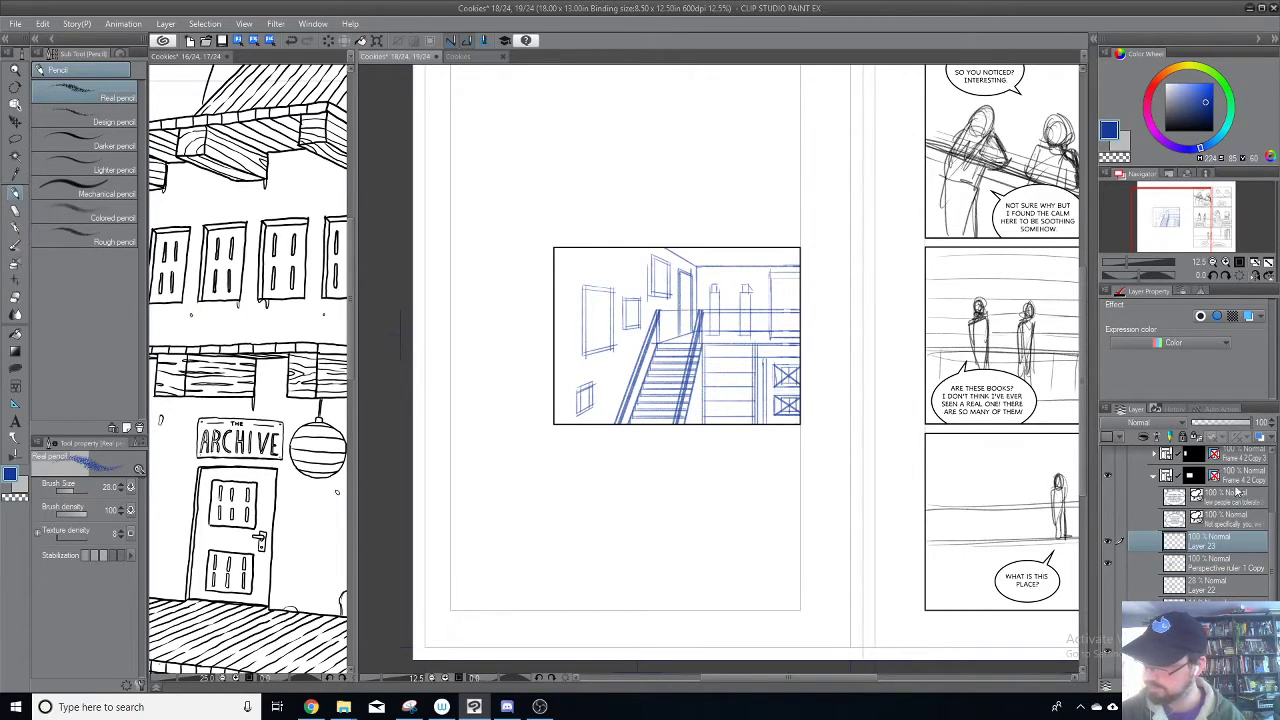
{"action": "key", "text": "ctrl+z"}
Step: Lower the merged blue sketch layer's opacity to 22%
{"action": "left_click_drag", "start_coordinate": [1213, 430], "coordinate": [1196, 425]}
{"action": "key", "text": "ctrl+plus"}
{"action": "key", "text": "ctrl+plus"}
{"action": "key", "text": "ctrl+plus"}
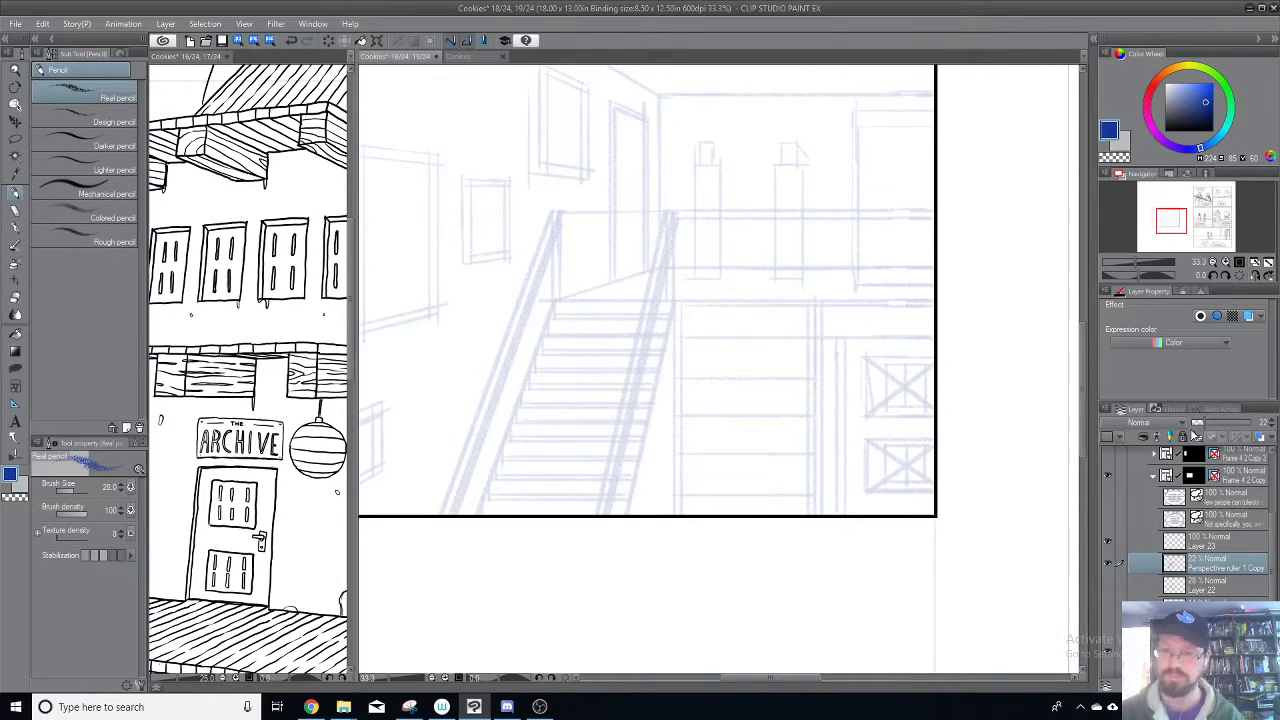
Step: Dock the pages 16–17 reference document alongside the other open files and bring pages 18–19 back to the front
{"action": "left_click_drag", "start_coordinate": [178, 57], "coordinate": [446, 68]}
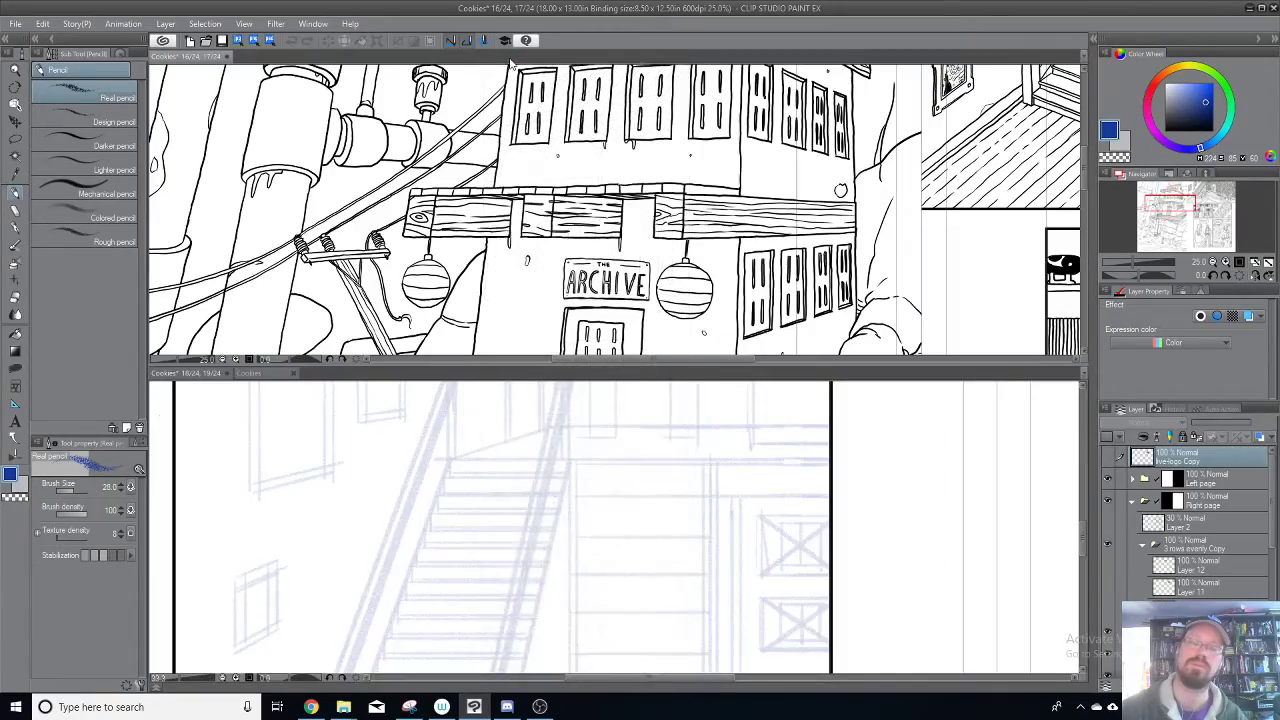
{"action": "left_click_drag", "start_coordinate": [217, 62], "coordinate": [277, 373]}
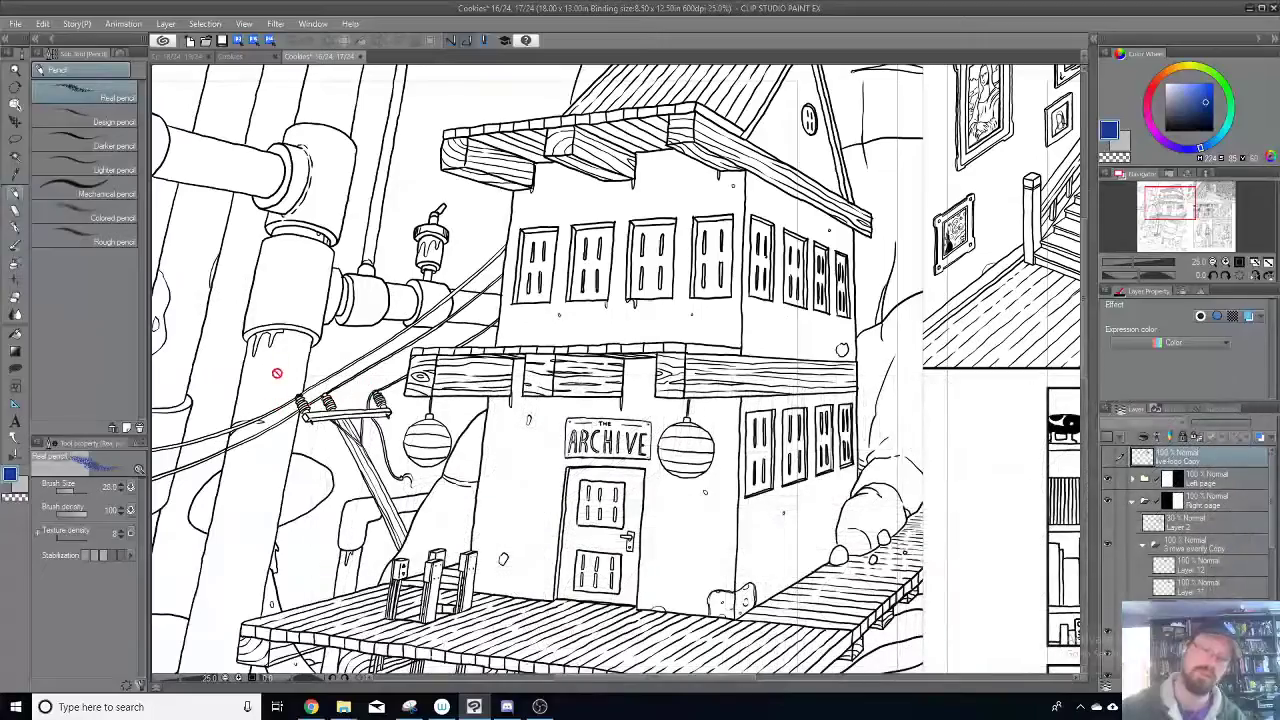
{"action": "left_click", "coordinate": [205, 56]}
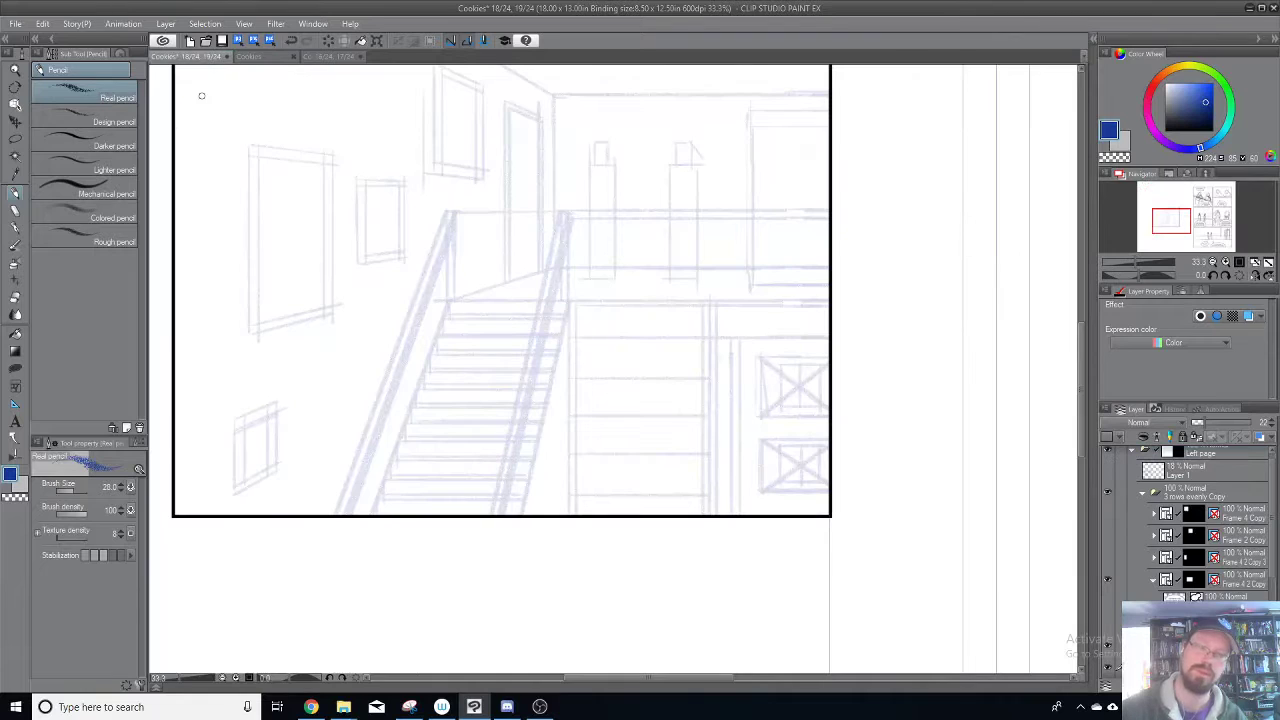
{"action": "left_click_drag", "start_coordinate": [648, 312], "coordinate": [775, 408]}
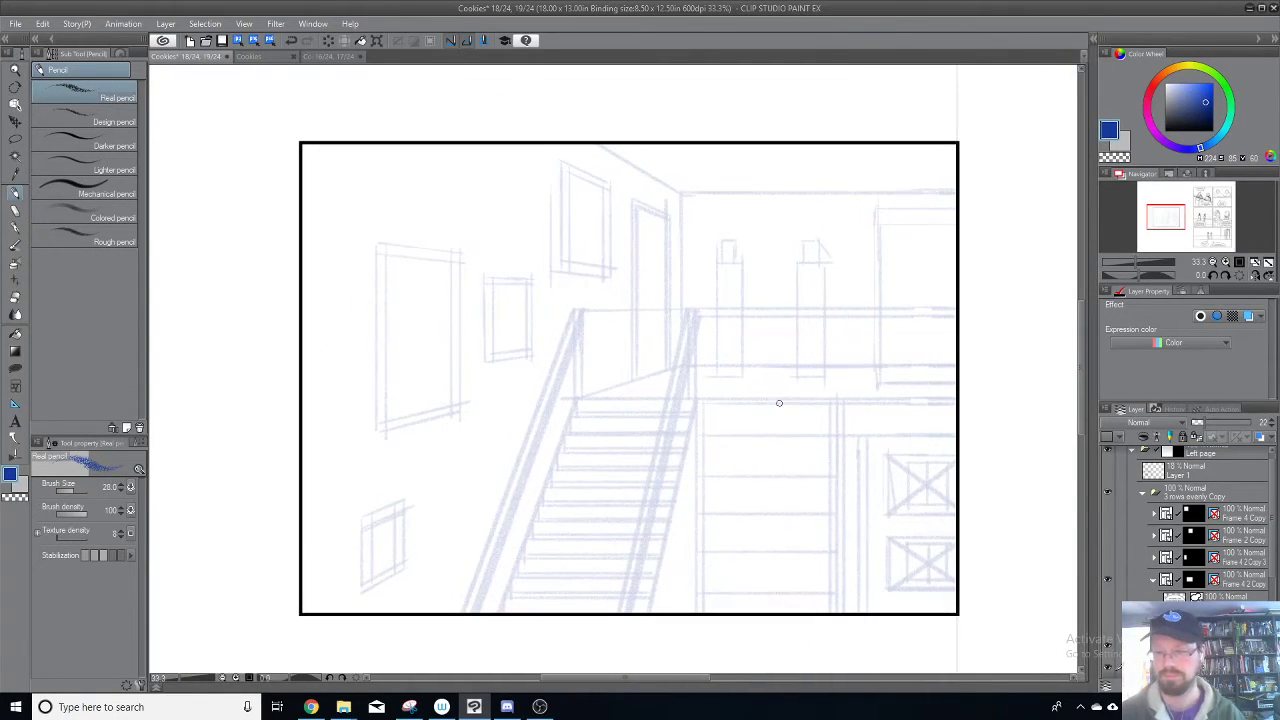
Step: Set up the G-pen with black as the drawing colour for inking on the empty Layer 23
{"action": "left_click", "coordinate": [15, 228]}
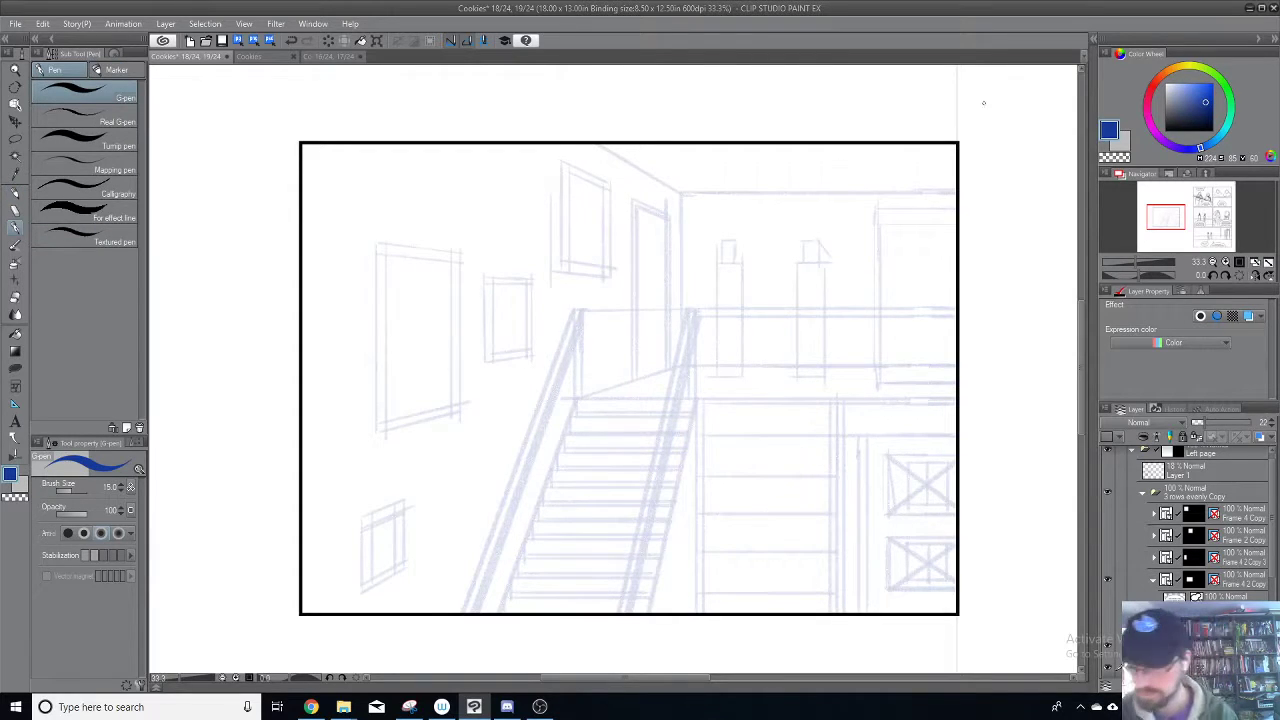
{"action": "left_click_drag", "start_coordinate": [726, 386], "coordinate": [703, 303]}
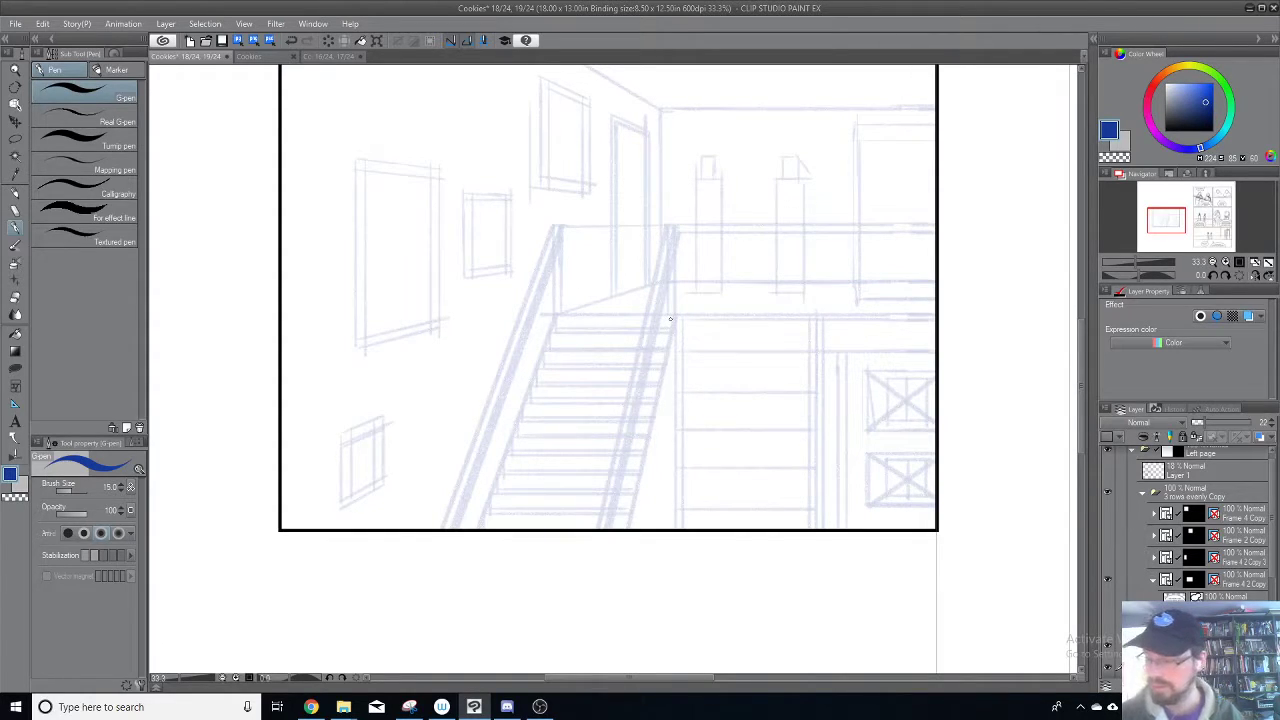
{"action": "left_click", "coordinate": [1222, 645]}
{"action": "left_click_drag", "start_coordinate": [763, 397], "coordinate": [829, 277]}
{"action": "key", "text": "ctrl+z"}
{"action": "key", "text": "x"}
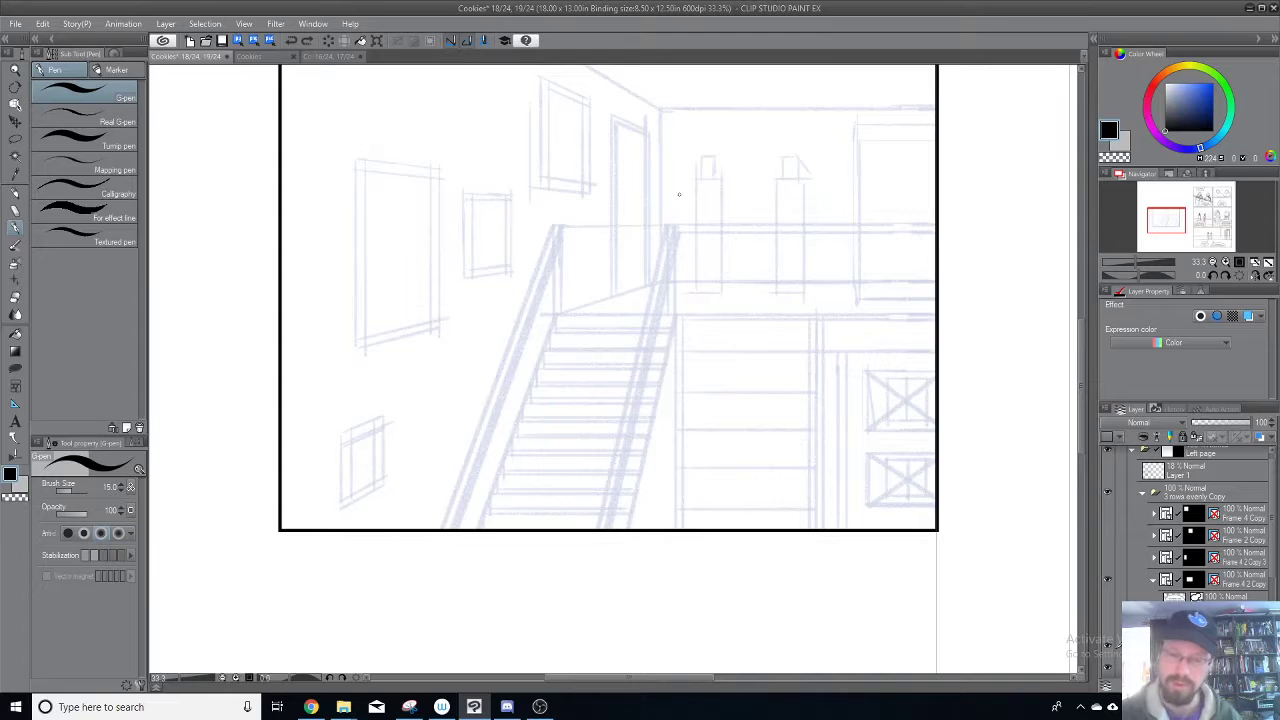
Step: Ink the outer edge of the staircase's left handrail from the panel's lower border up to its top end
{"action": "key", "text": "minus"}
{"action": "key", "text": "minus"}
{"action": "key", "text": "minus"}
{"action": "key", "text": "minus"}
{"action": "key", "text": "minus"}
{"action": "key", "text": "minus"}
{"action": "key", "text": "minus"}
{"action": "key", "text": "minus"}
{"action": "key", "text": "minus"}
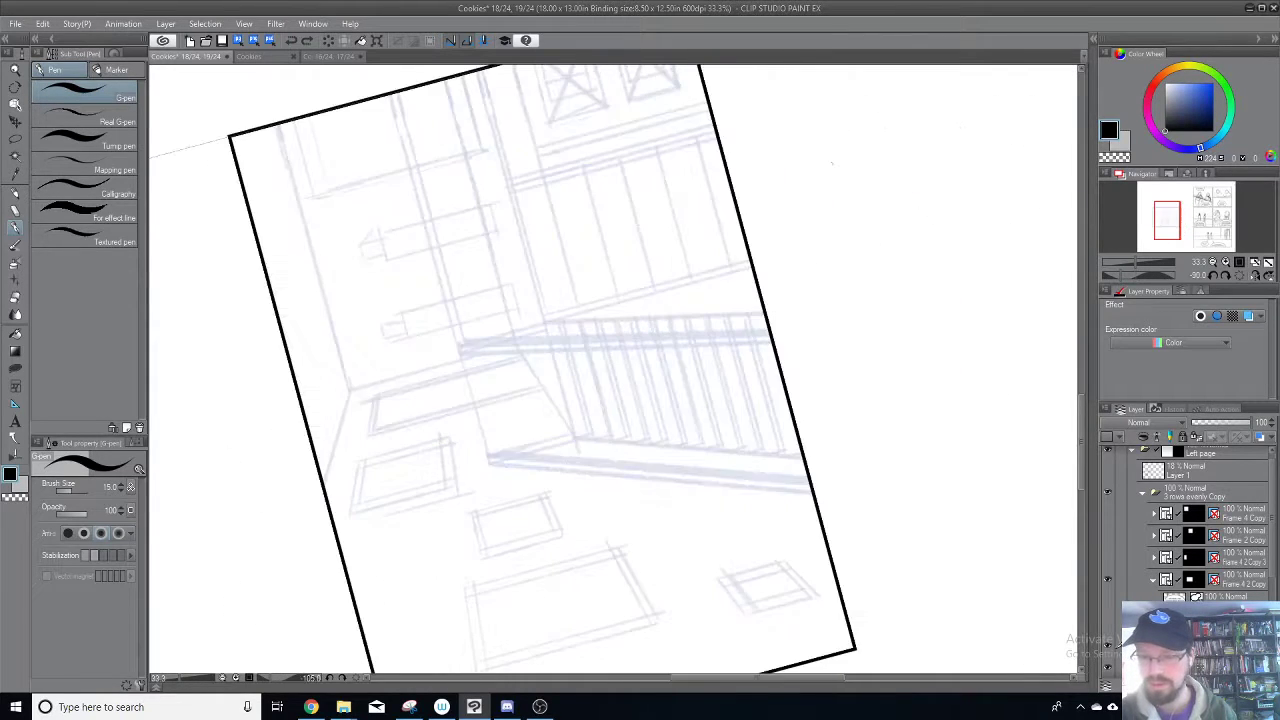
{"action": "key", "text": "minus"}
{"action": "key", "text": "minus"}
{"action": "key", "text": "minus"}
{"action": "left_click_drag", "start_coordinate": [763, 417], "coordinate": [705, 302]}
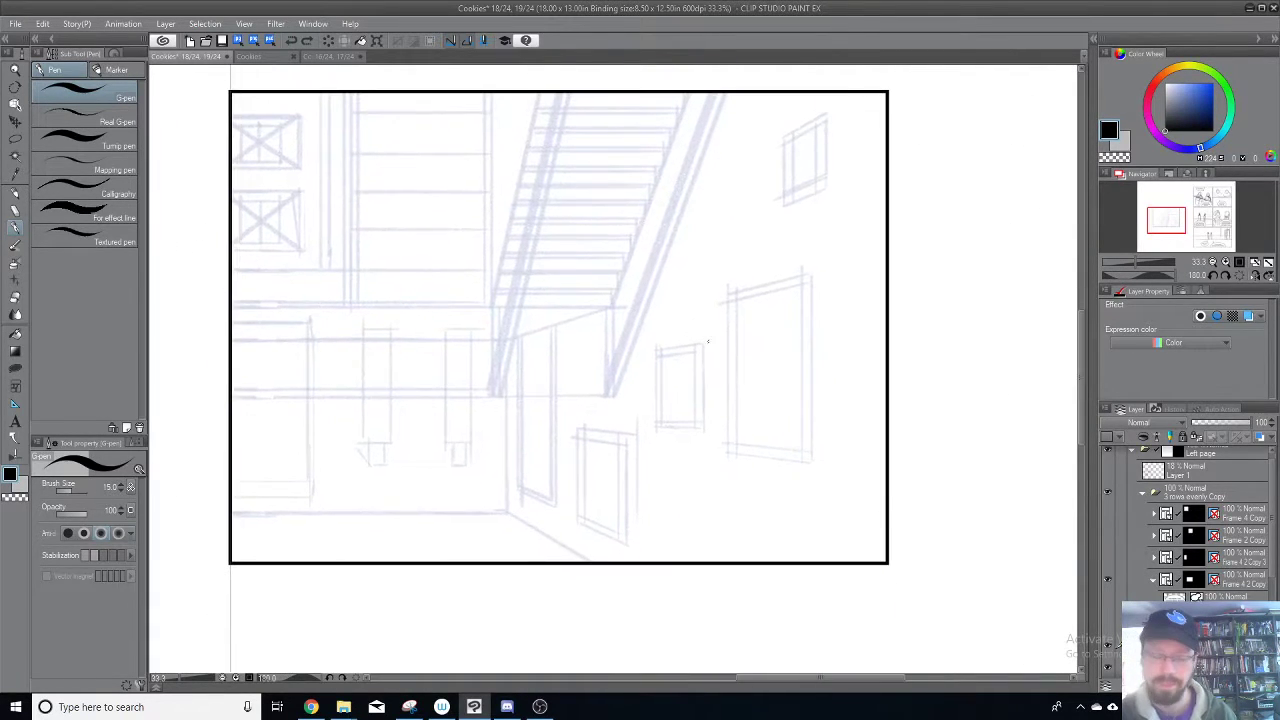
{"action": "key", "text": "minus"}
{"action": "key", "text": "minus"}
{"action": "key", "text": "minus"}
{"action": "key", "text": "minus"}
{"action": "key", "text": "minus"}
{"action": "key", "text": "minus"}
{"action": "key", "text": "minus"}
{"action": "key", "text": "minus"}
{"action": "key", "text": "minus"}
{"action": "key", "text": "minus"}
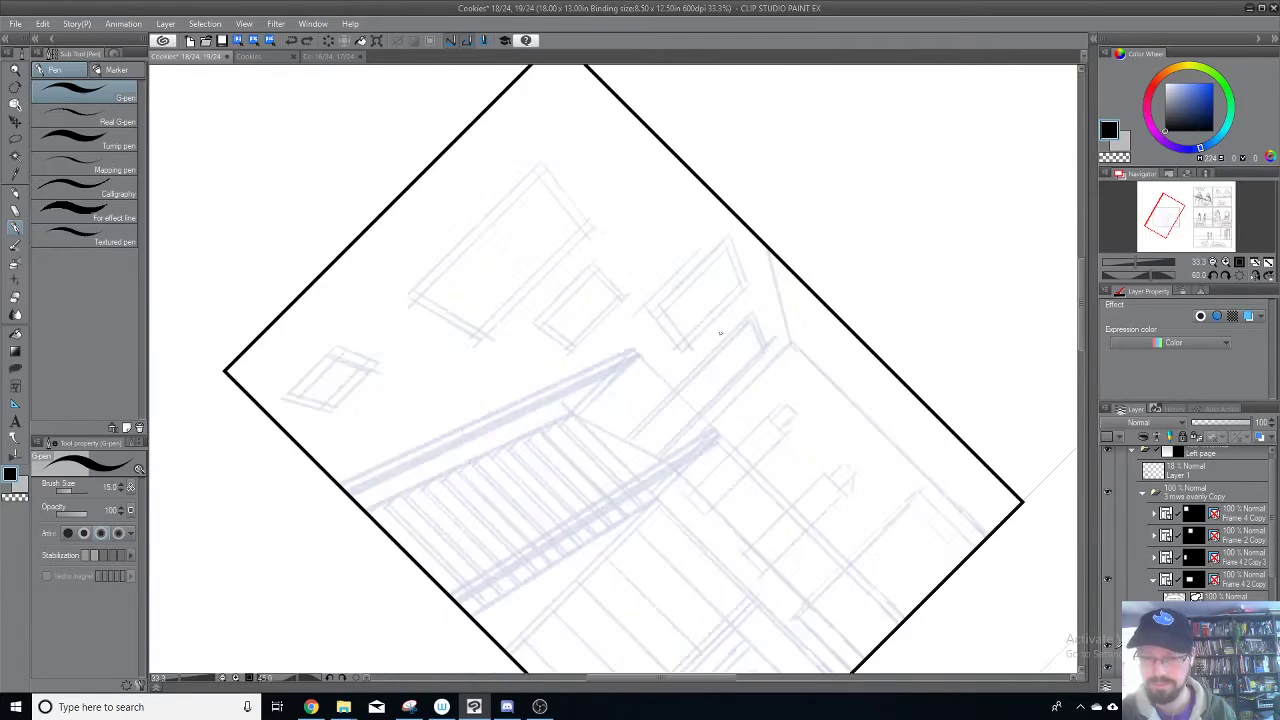
{"action": "key", "text": "minus"}
{"action": "left_click_drag", "start_coordinate": [640, 438], "coordinate": [783, 304]}
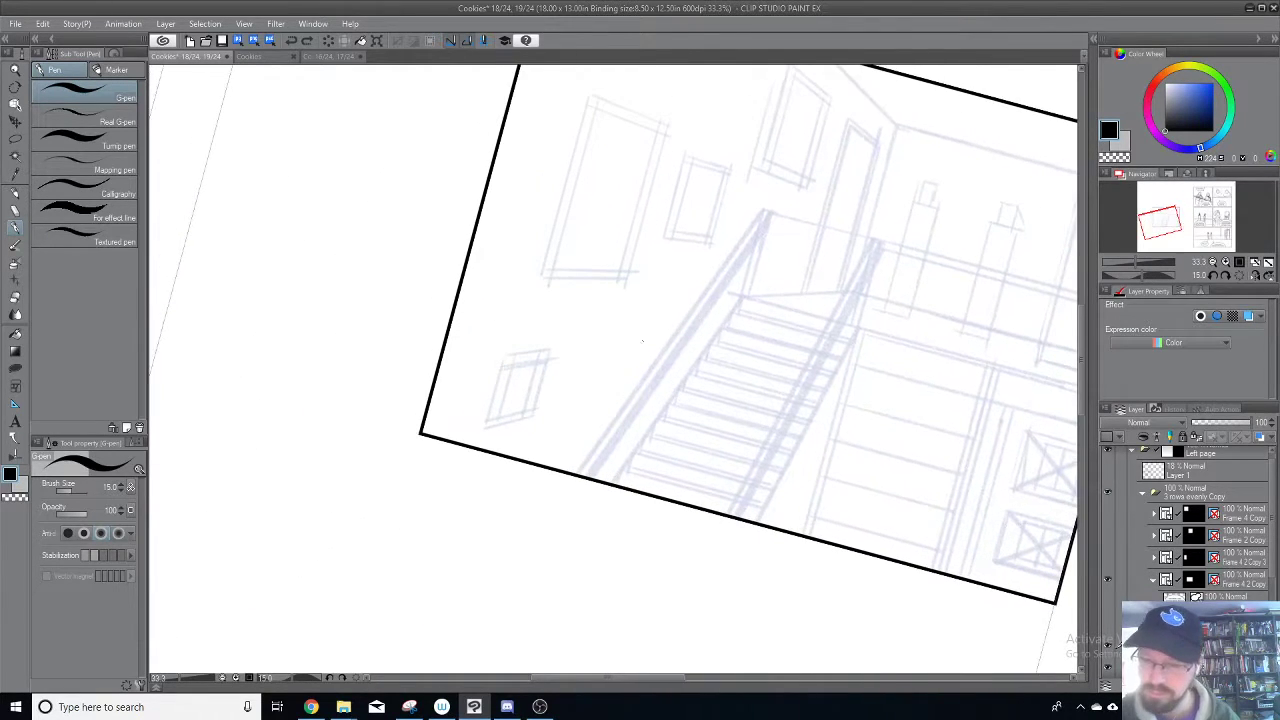
{"action": "left_click_drag", "start_coordinate": [578, 468], "coordinate": [760, 214]}
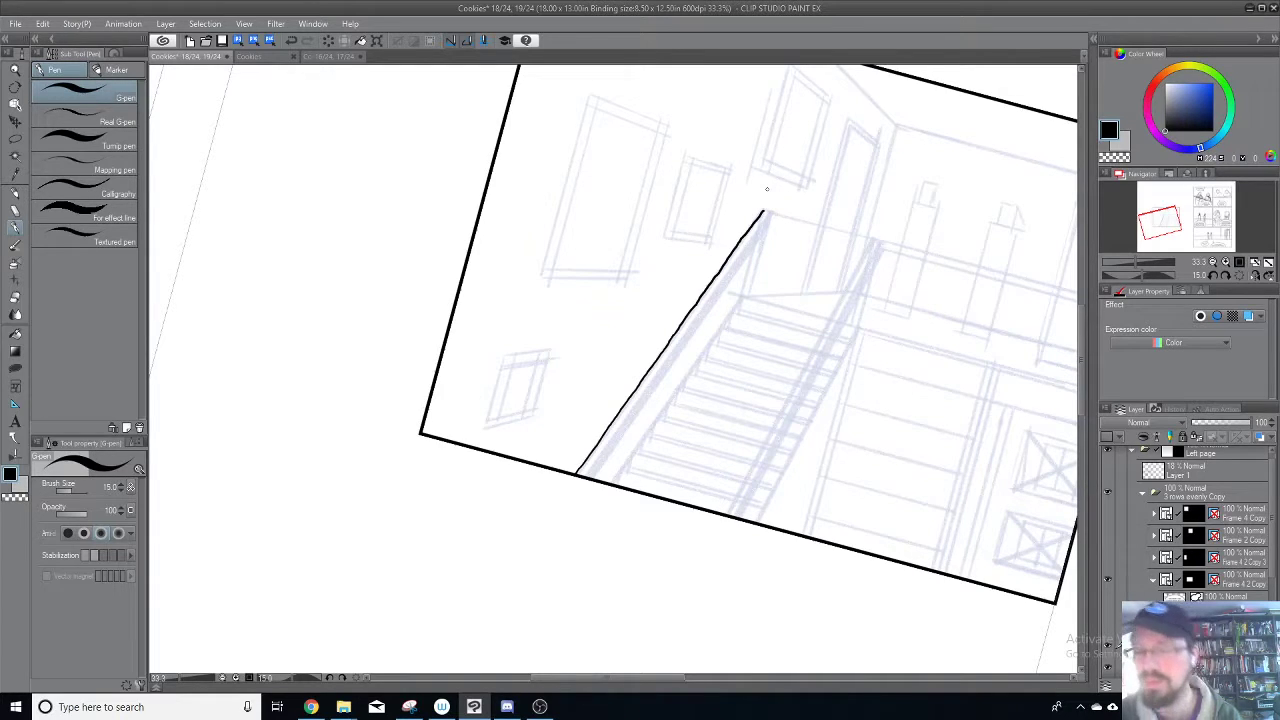
Step: Ink the short cap at the left handrail's upper end and a parallel second line down to the panel border
{"action": "mouse_move", "coordinate": [754, 185]}
{"action": "left_mouse_down"}
{"action": "mouse_move", "coordinate": [791, 254]}
{"action": "mouse_move", "coordinate": [895, 346]}
{"action": "left_mouse_up"}
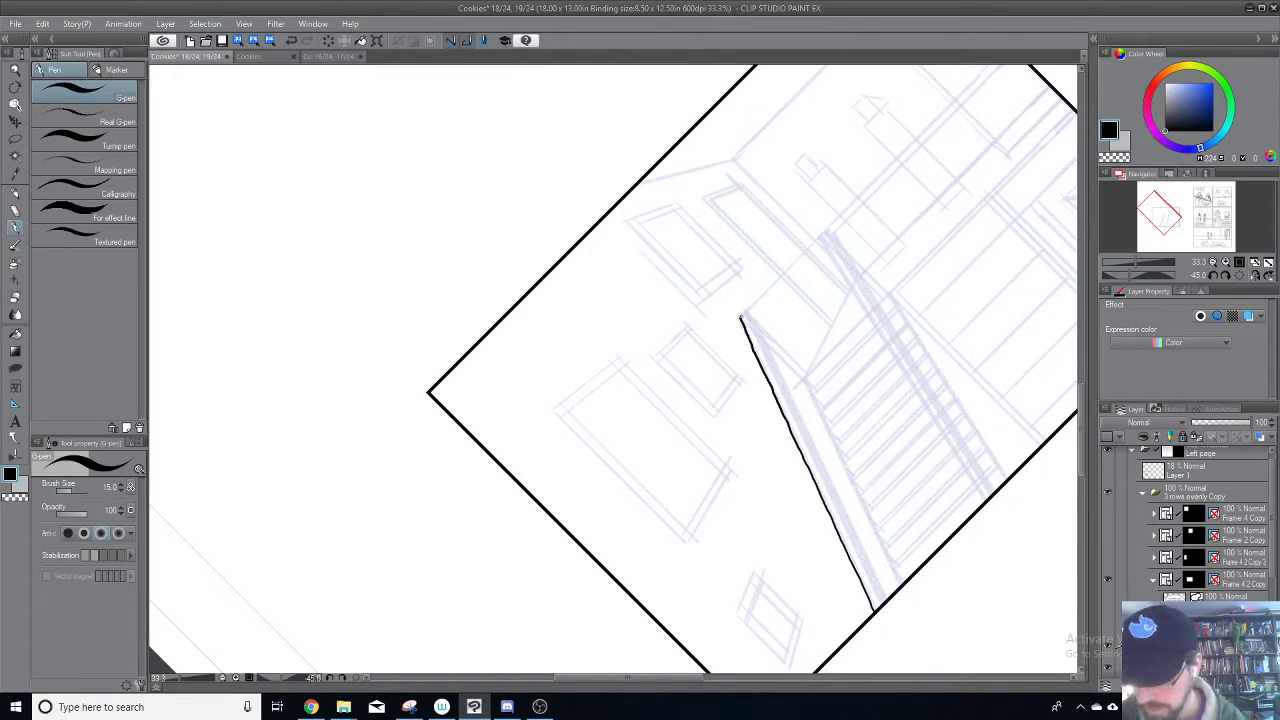
{"action": "mouse_move", "coordinate": [781, 238]}
{"action": "left_mouse_down"}
{"action": "mouse_move", "coordinate": [736, 368]}
{"action": "mouse_move", "coordinate": [818, 466]}
{"action": "left_mouse_up"}
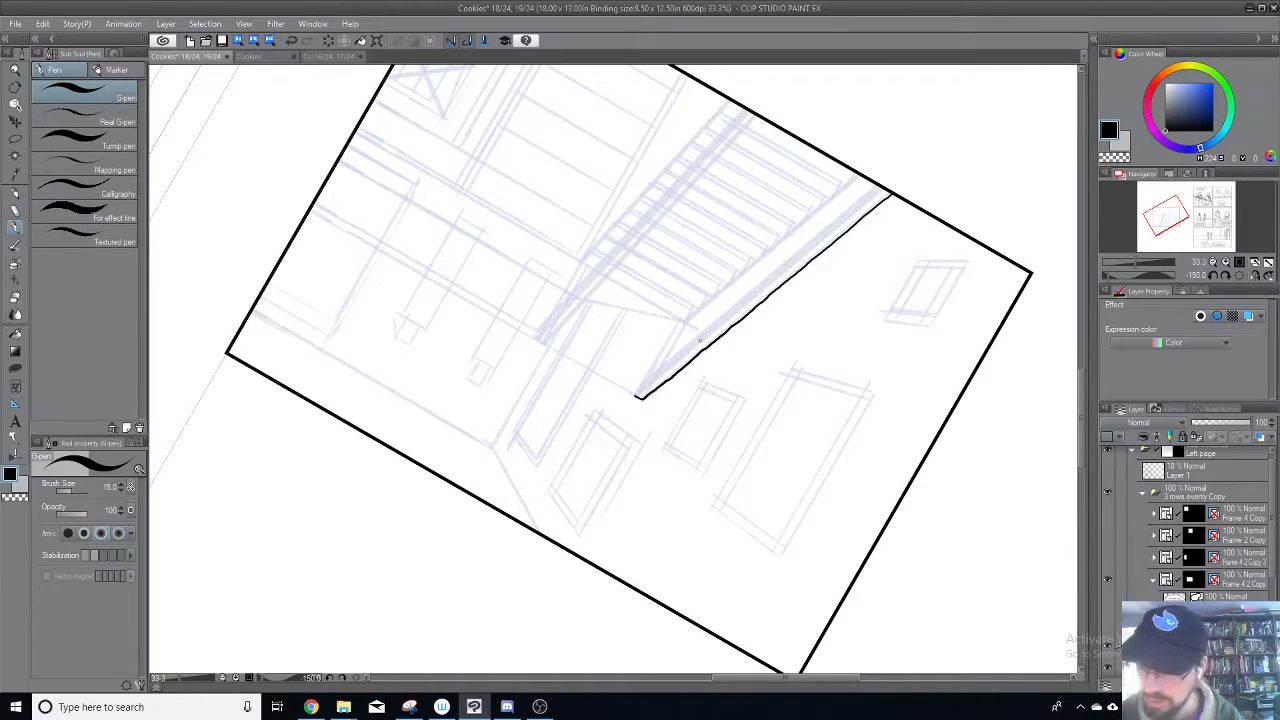
{"action": "key", "text": "minus"}
{"action": "left_click_drag", "start_coordinate": [723, 271], "coordinate": [694, 380]}
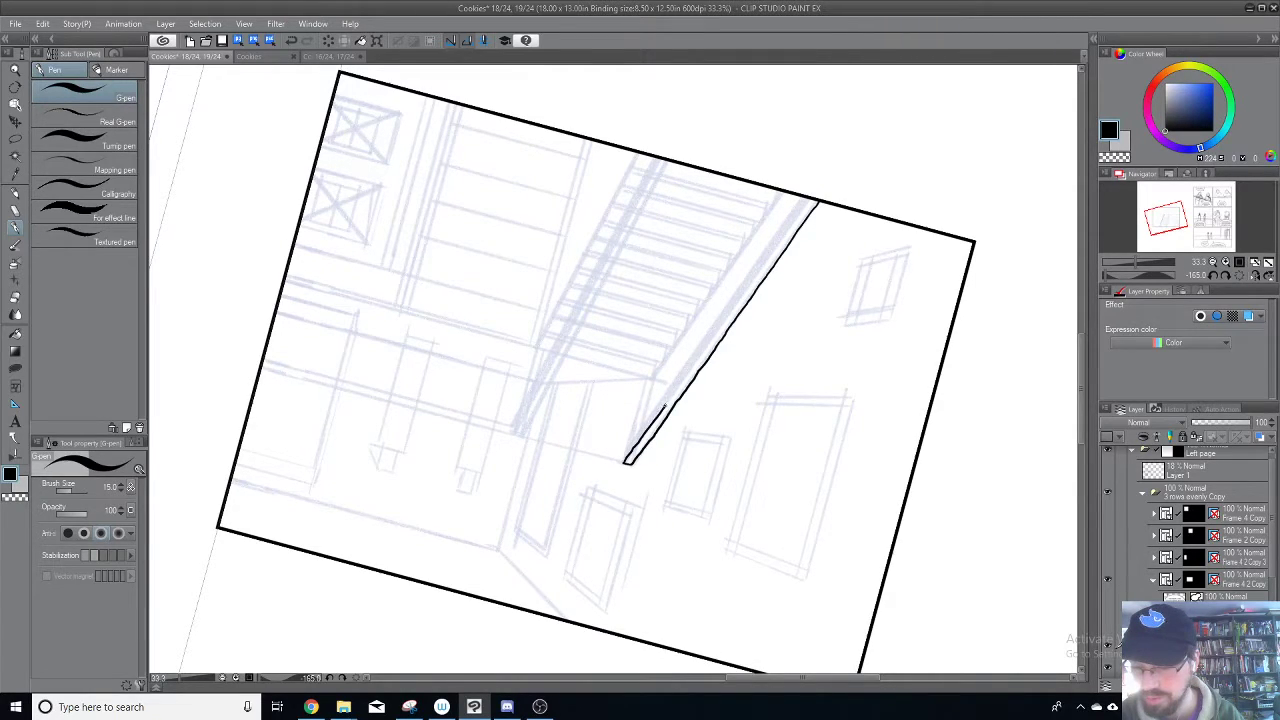
{"action": "left_click_drag", "start_coordinate": [680, 383], "coordinate": [695, 361]}
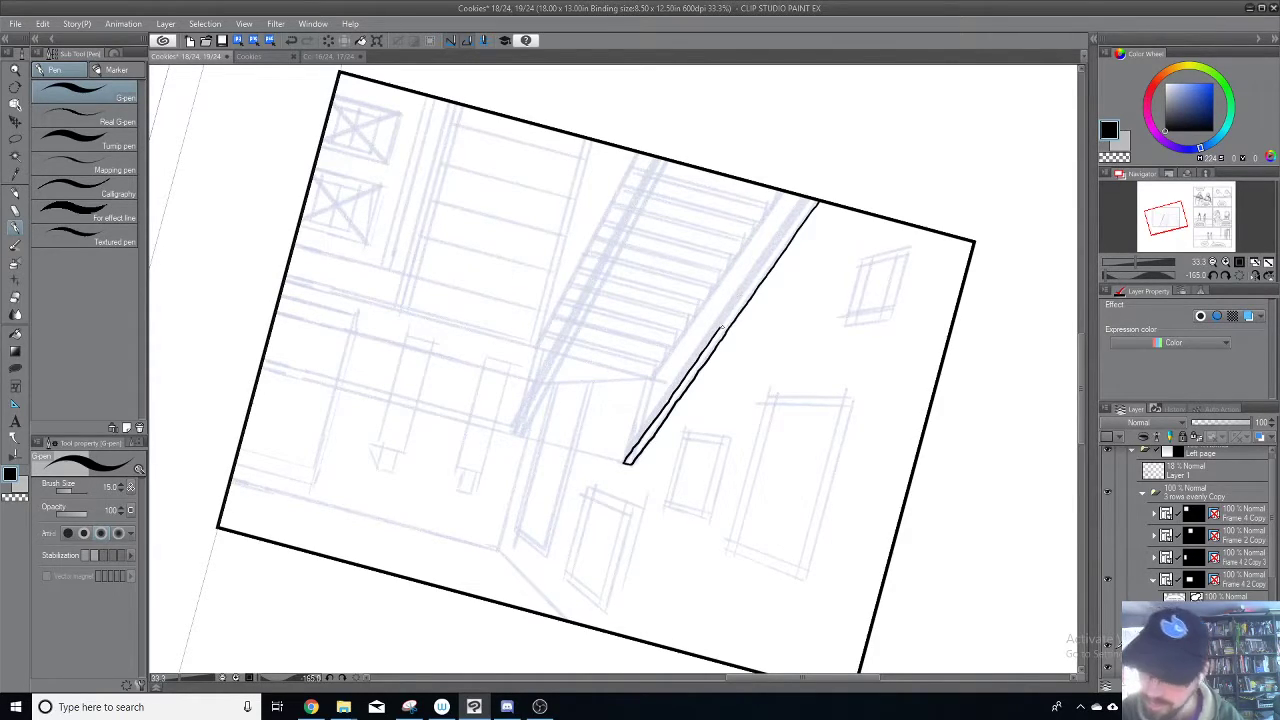
{"action": "left_click_drag", "start_coordinate": [728, 313], "coordinate": [739, 299]}
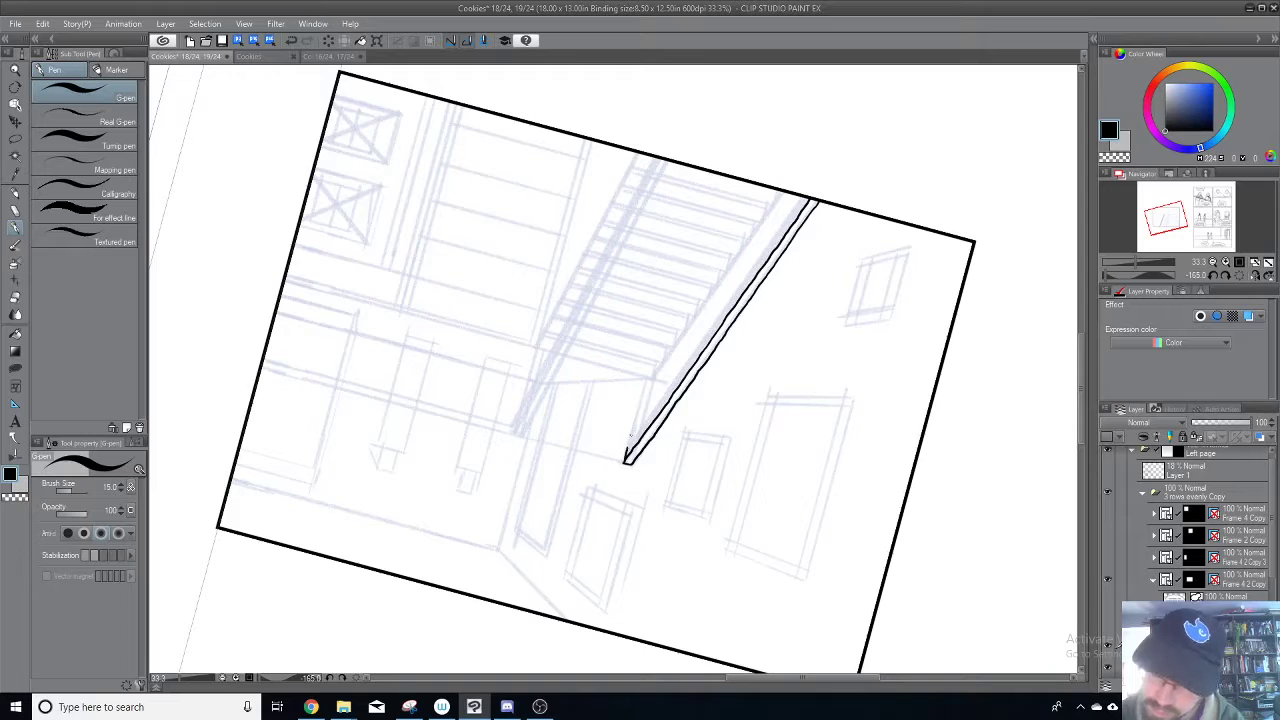
Step: Ink the left handrail's inner edge as a third parallel line from the capped end to the panel border
{"action": "left_click_drag", "start_coordinate": [630, 440], "coordinate": [677, 376]}
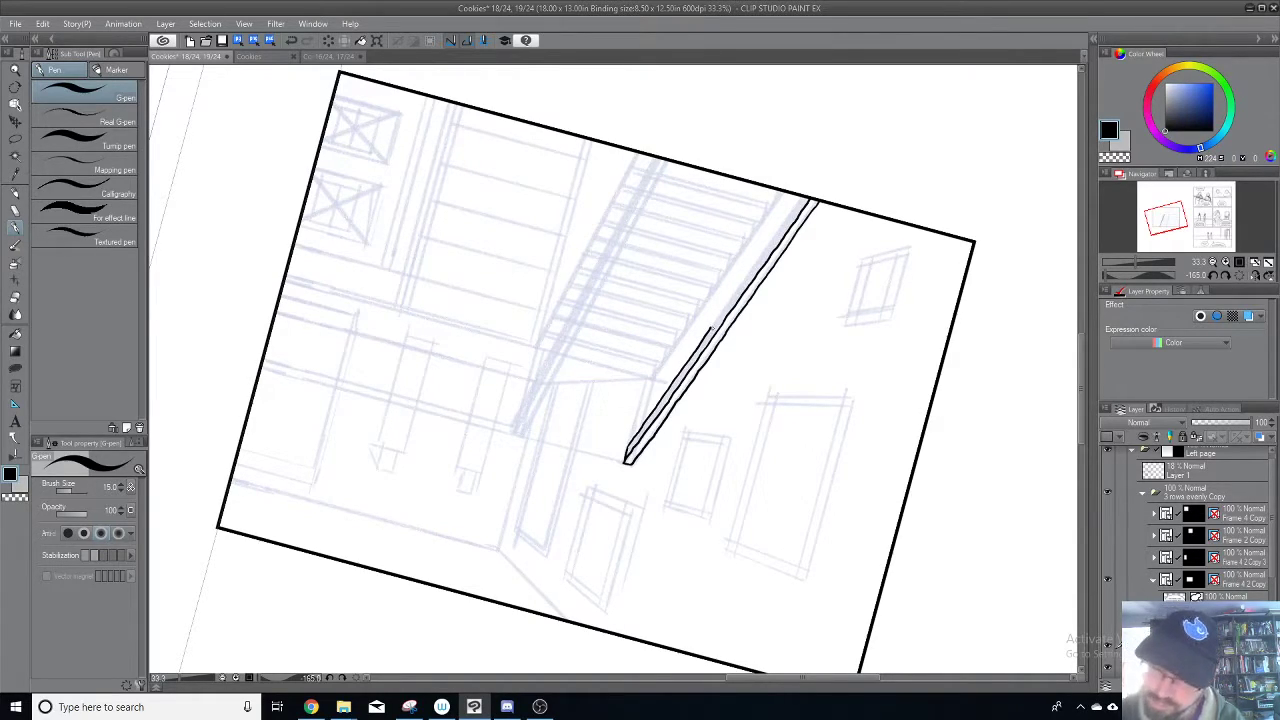
{"action": "left_click_drag", "start_coordinate": [724, 310], "coordinate": [810, 192]}
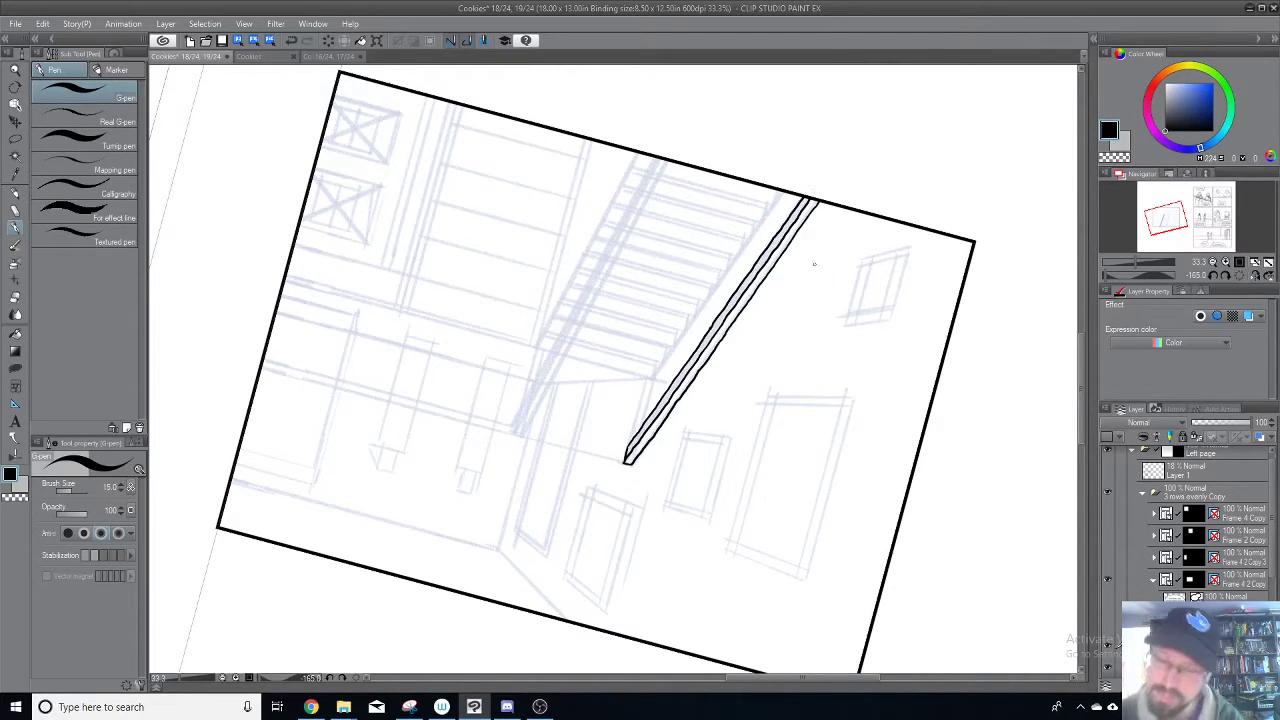
{"action": "left_click_drag", "start_coordinate": [757, 434], "coordinate": [766, 447]}
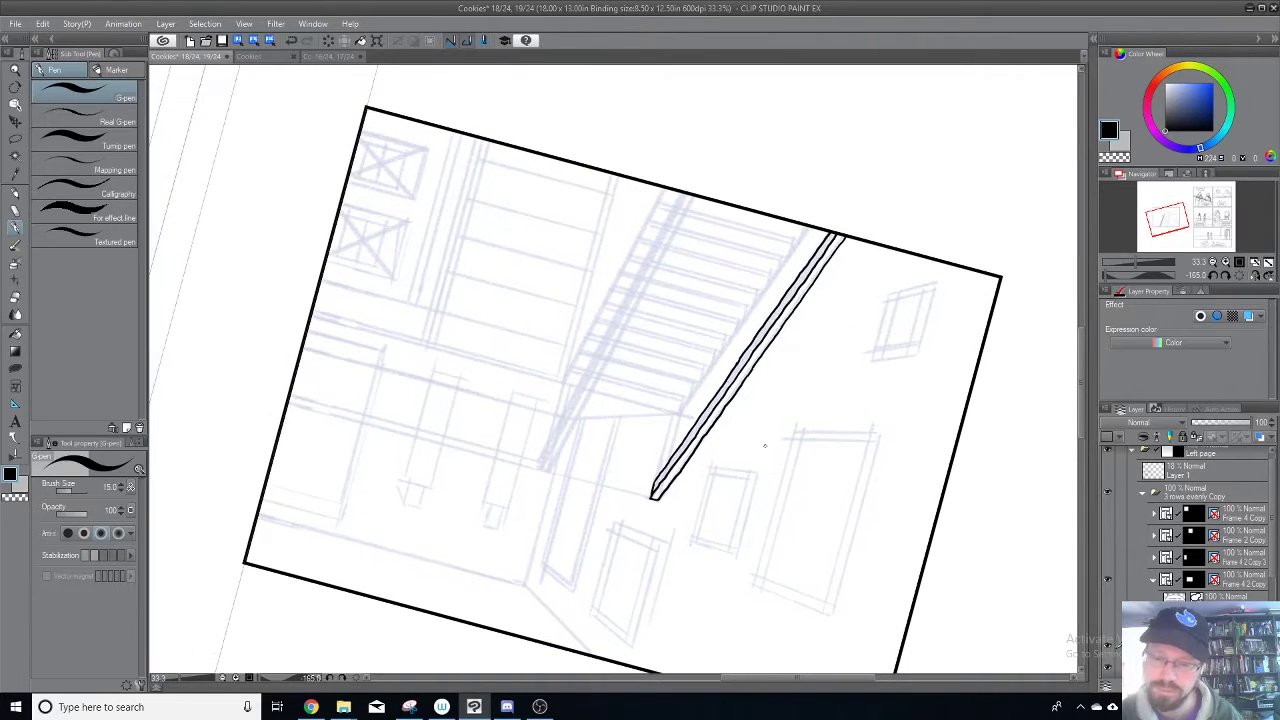
{"action": "left_click_drag", "start_coordinate": [632, 404], "coordinate": [765, 311]}
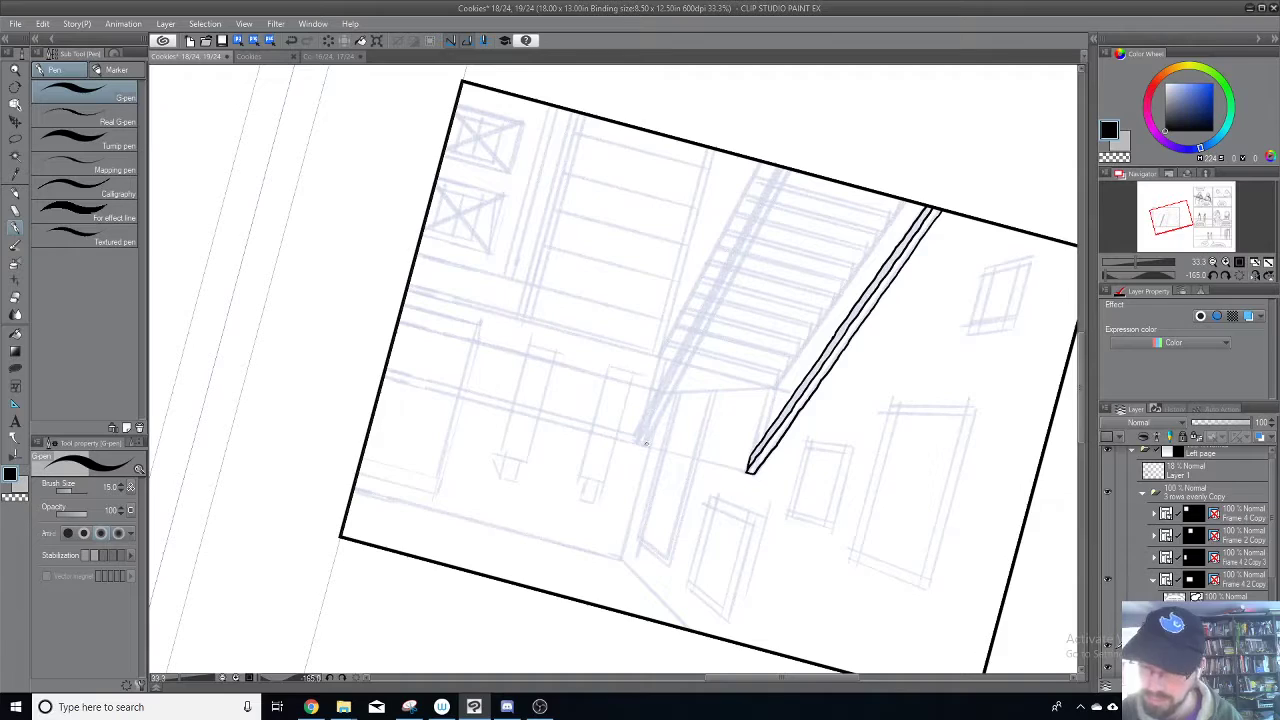
{"action": "left_click_drag", "start_coordinate": [645, 444], "coordinate": [707, 325]}
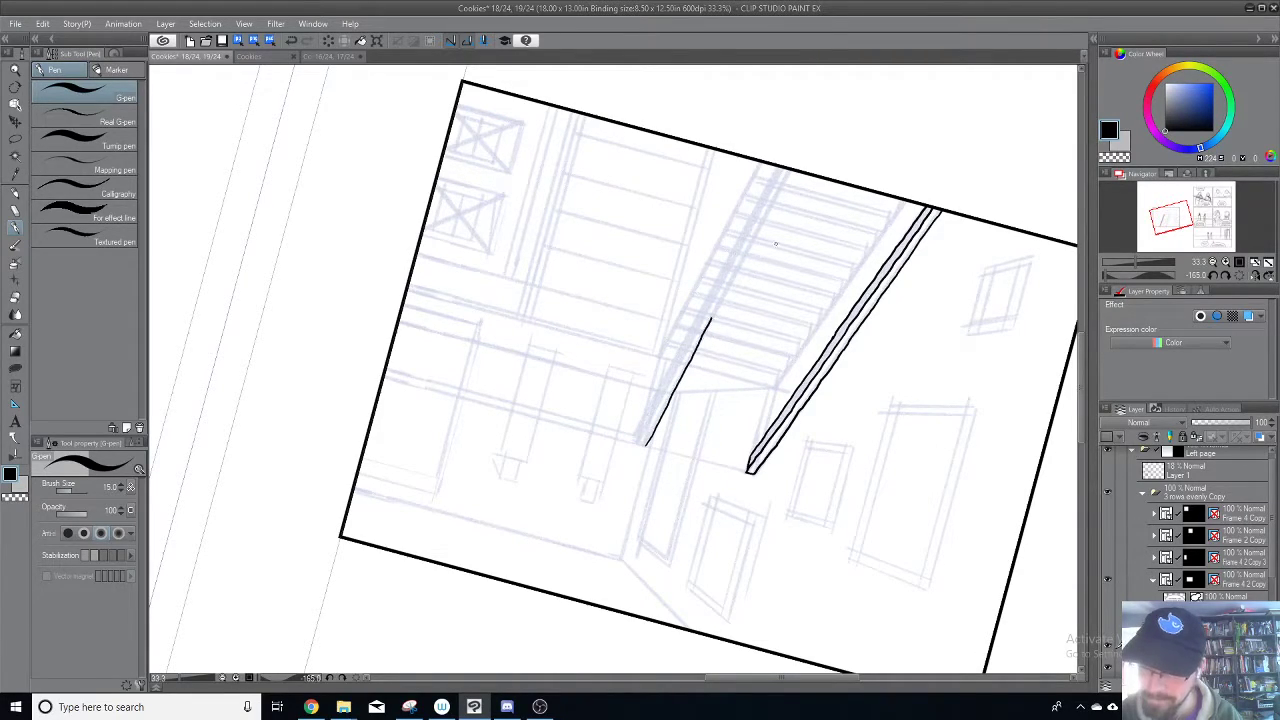
{"action": "key", "text": "ctrl+z"}
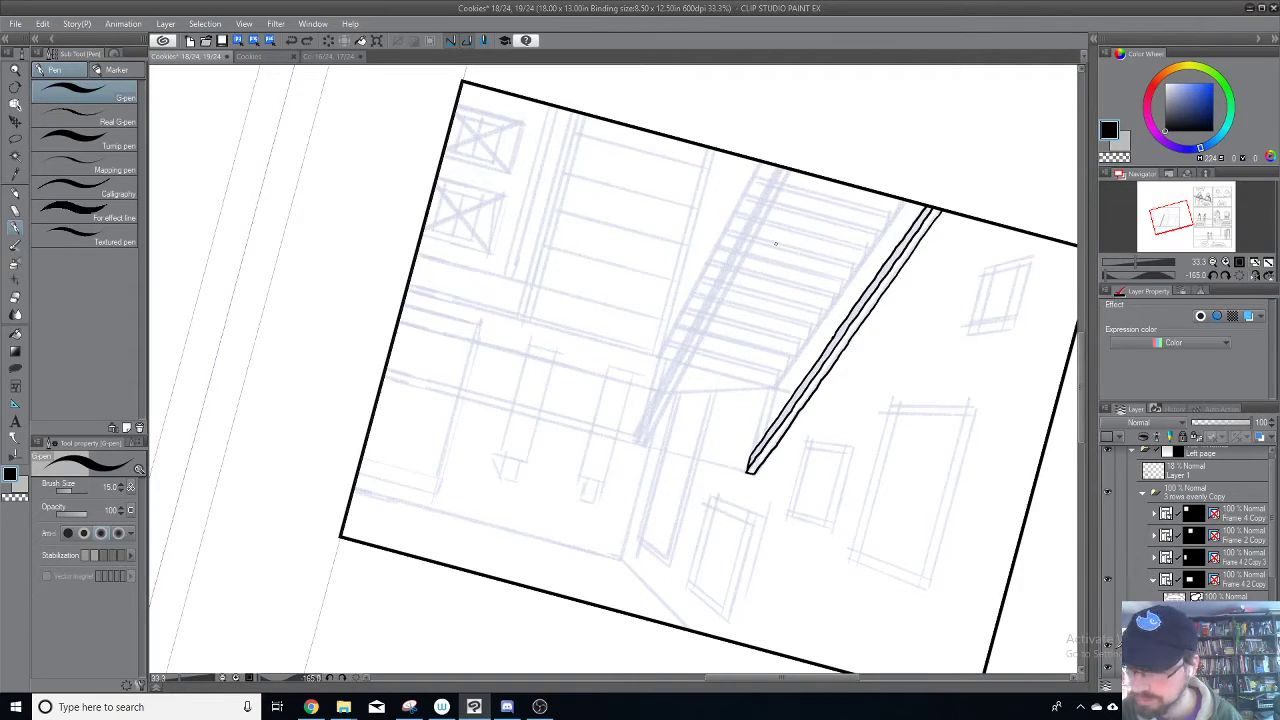
Step: Lasso the inked left handrail and place a duplicate of it over the sketched right handrail, clearing the selection
{"action": "key", "text": "m"}
{"action": "mouse_move", "coordinate": [813, 484]}
{"action": "left_mouse_down"}
{"action": "mouse_move", "coordinate": [966, 281]}
{"action": "mouse_move", "coordinate": [877, 482]}
{"action": "mouse_move", "coordinate": [828, 505]}
{"action": "left_mouse_up"}
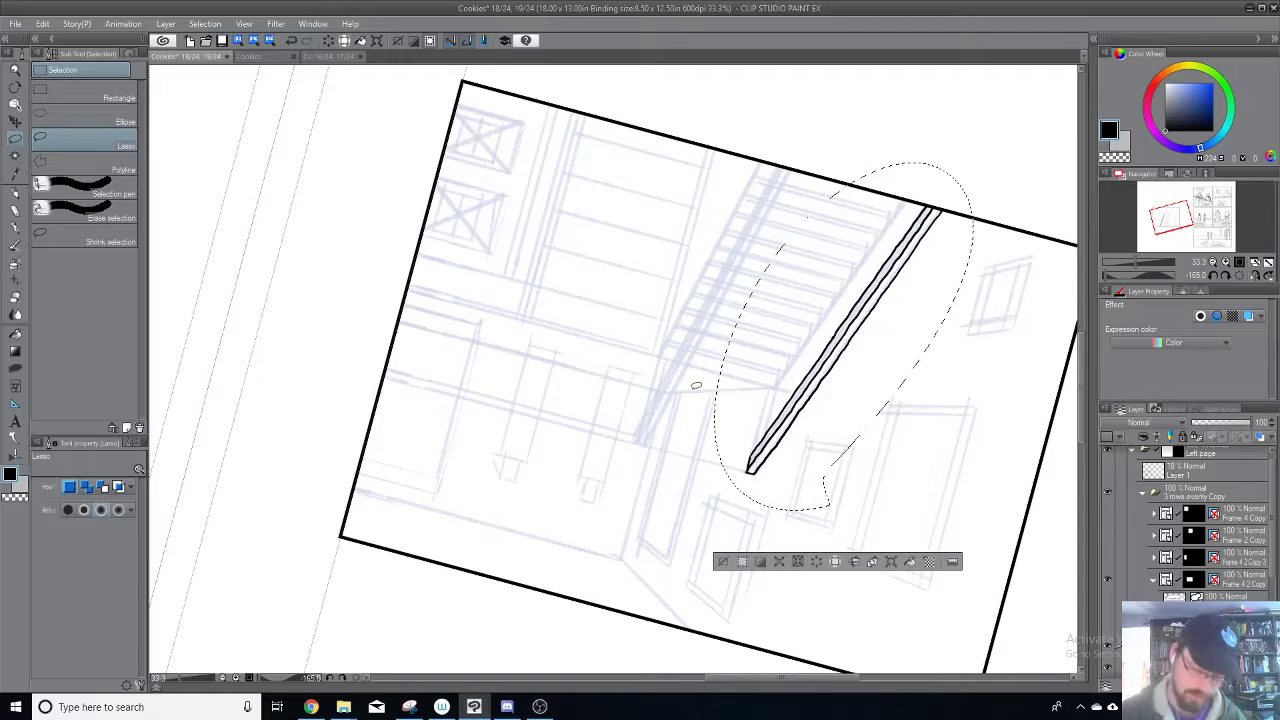
{"action": "key", "text": "k"}
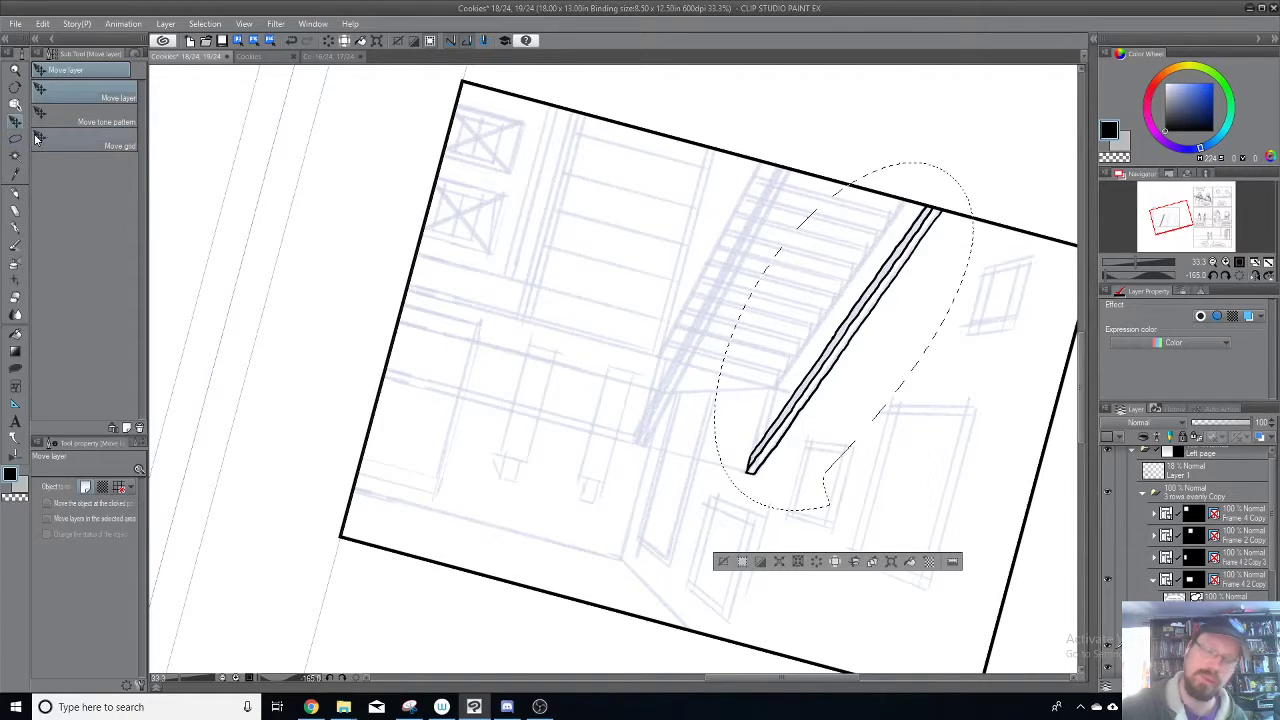
{"action": "left_click_drag", "start_coordinate": [885, 451], "coordinate": [752, 428]}
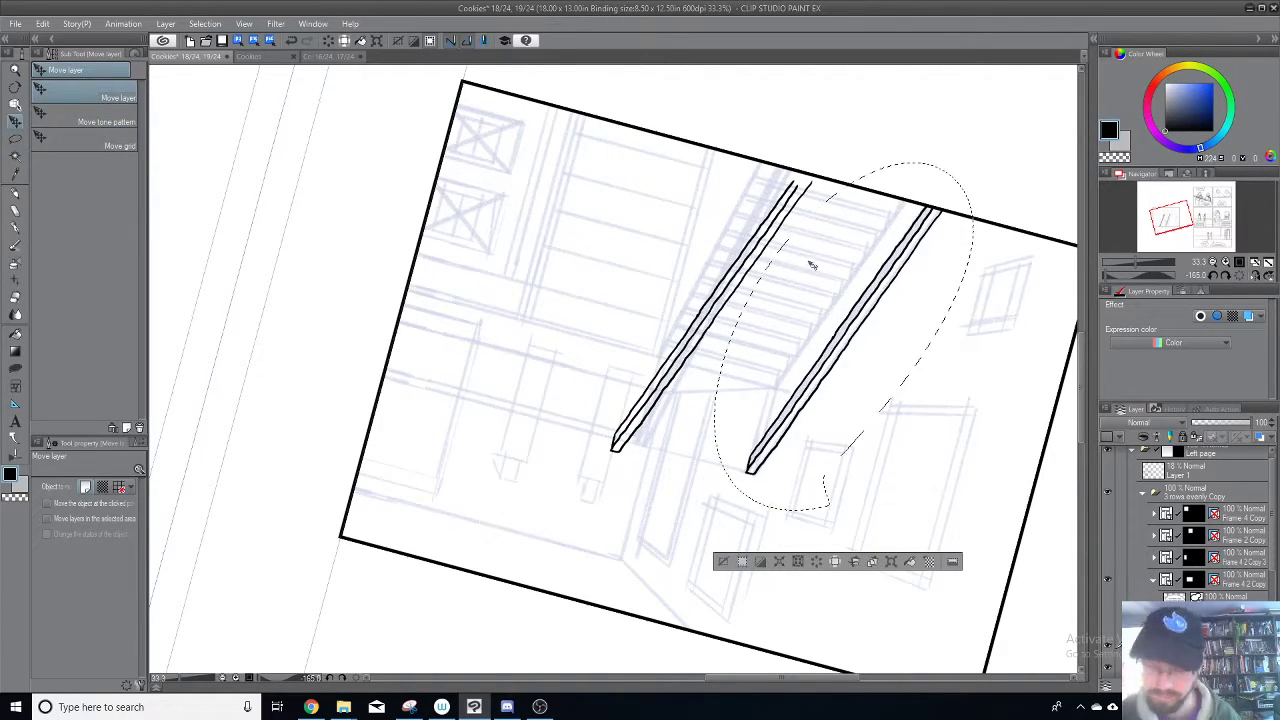
{"action": "key", "text": "ctrl+t"}
{"action": "key", "text": "Return"}
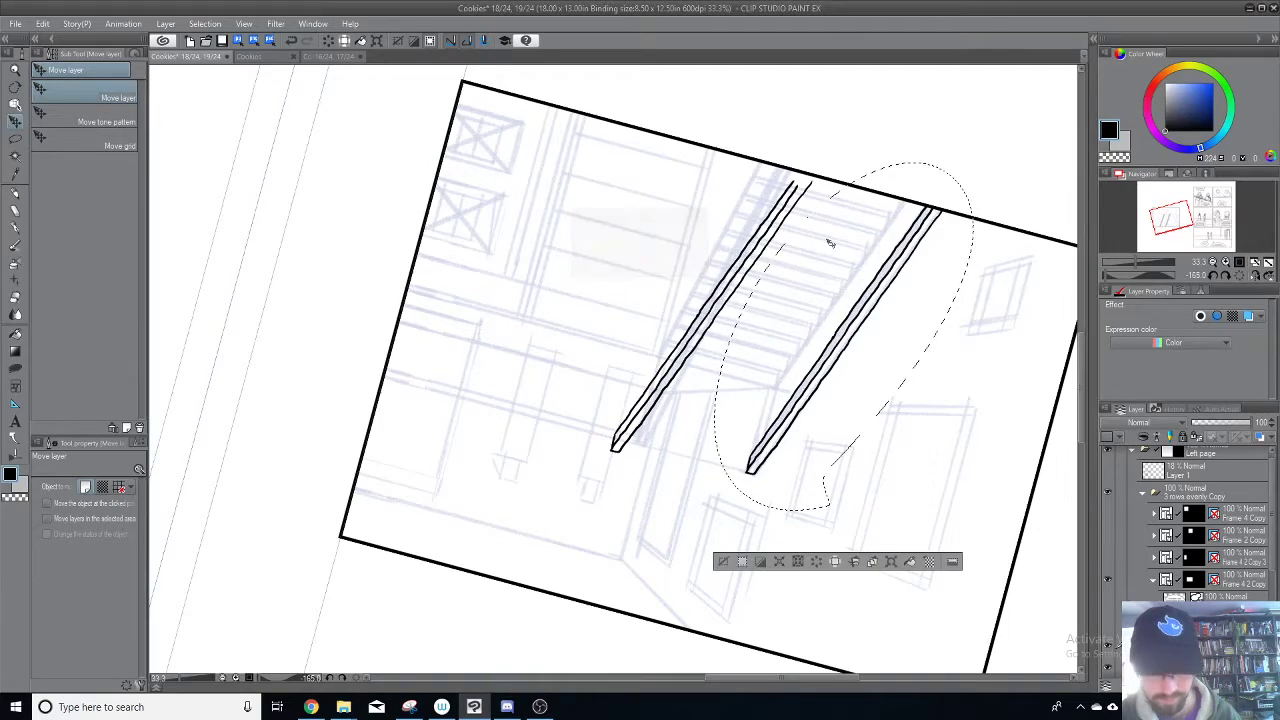
{"action": "key", "text": "ctrl+d"}
Step: Rotate the copied handrail by about -8.4 degrees and position it along the sketched right handrail, reaching the panel border
{"action": "key", "text": "ctrl+t"}
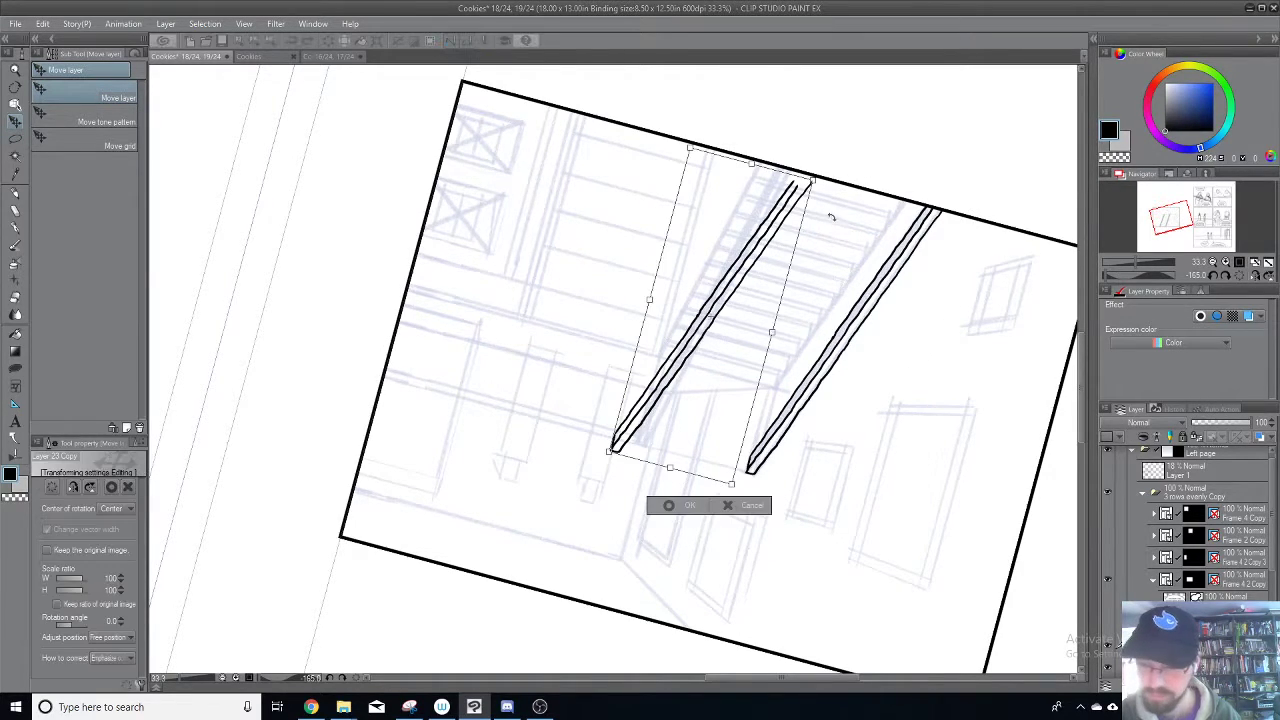
{"action": "left_click_drag", "start_coordinate": [847, 211], "coordinate": [820, 220]}
{"action": "left_click_drag", "start_coordinate": [686, 386], "coordinate": [687, 374]}
{"action": "left_click_drag", "start_coordinate": [713, 327], "coordinate": [690, 367]}
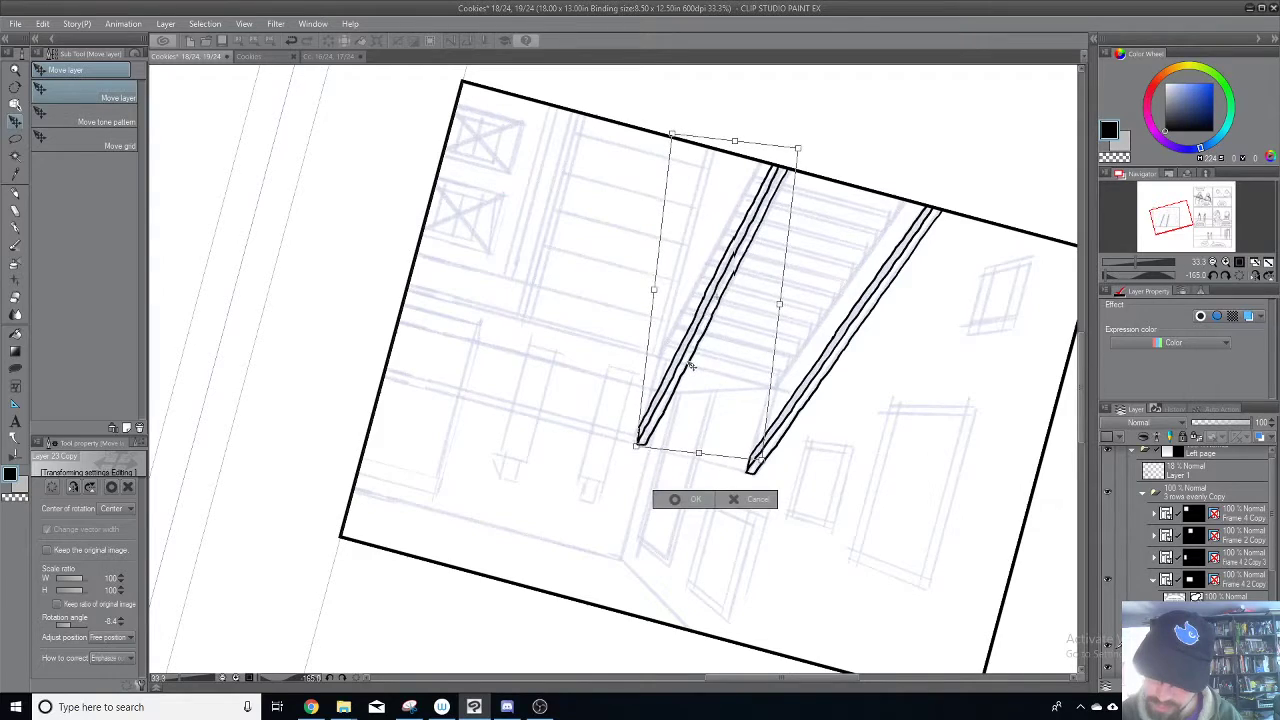
{"action": "mouse_move", "coordinate": [691, 366]}
{"action": "left_mouse_down"}
{"action": "mouse_move", "coordinate": [651, 437]}
{"action": "mouse_move", "coordinate": [700, 368]}
{"action": "mouse_move", "coordinate": [692, 358]}
{"action": "left_mouse_up"}
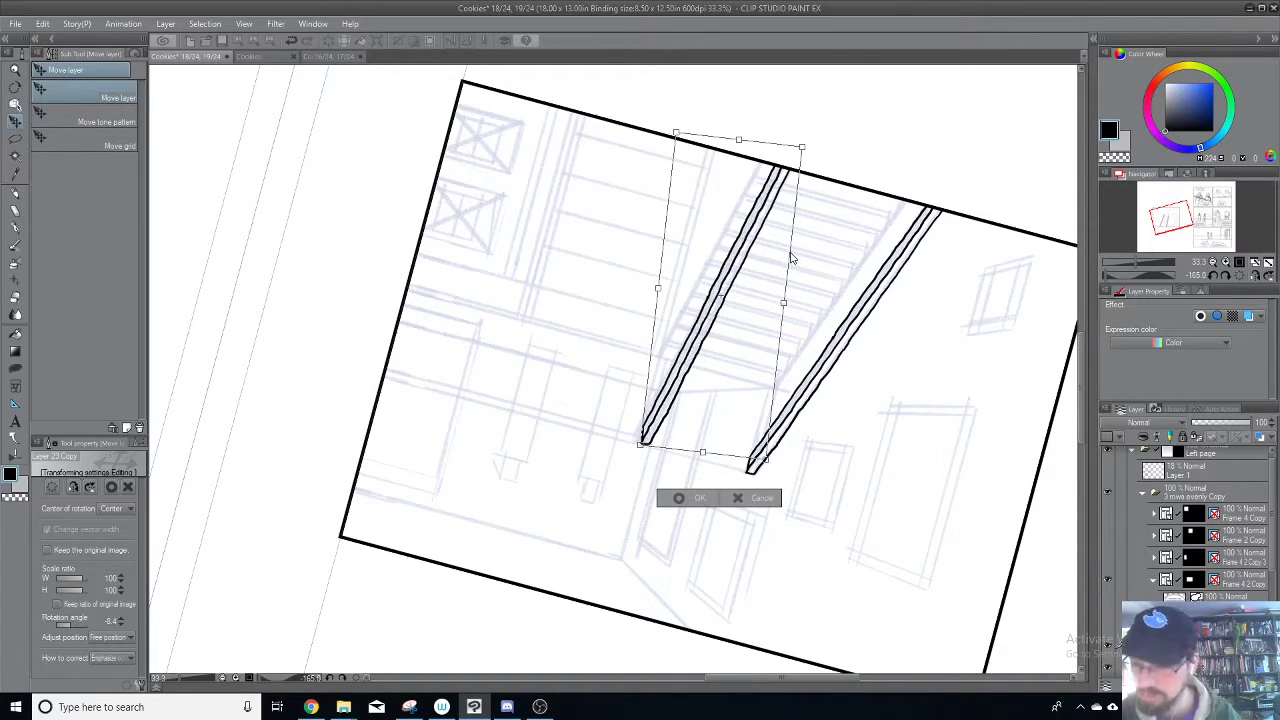
{"action": "key", "text": "Return"}
Step: Lasso the pointed end cap of the copied right handrail and delete it, leaving the three parallel lines open
{"action": "key", "text": "minus"}
{"action": "key", "text": "minus"}
{"action": "key", "text": "minus"}
{"action": "key", "text": "minus"}
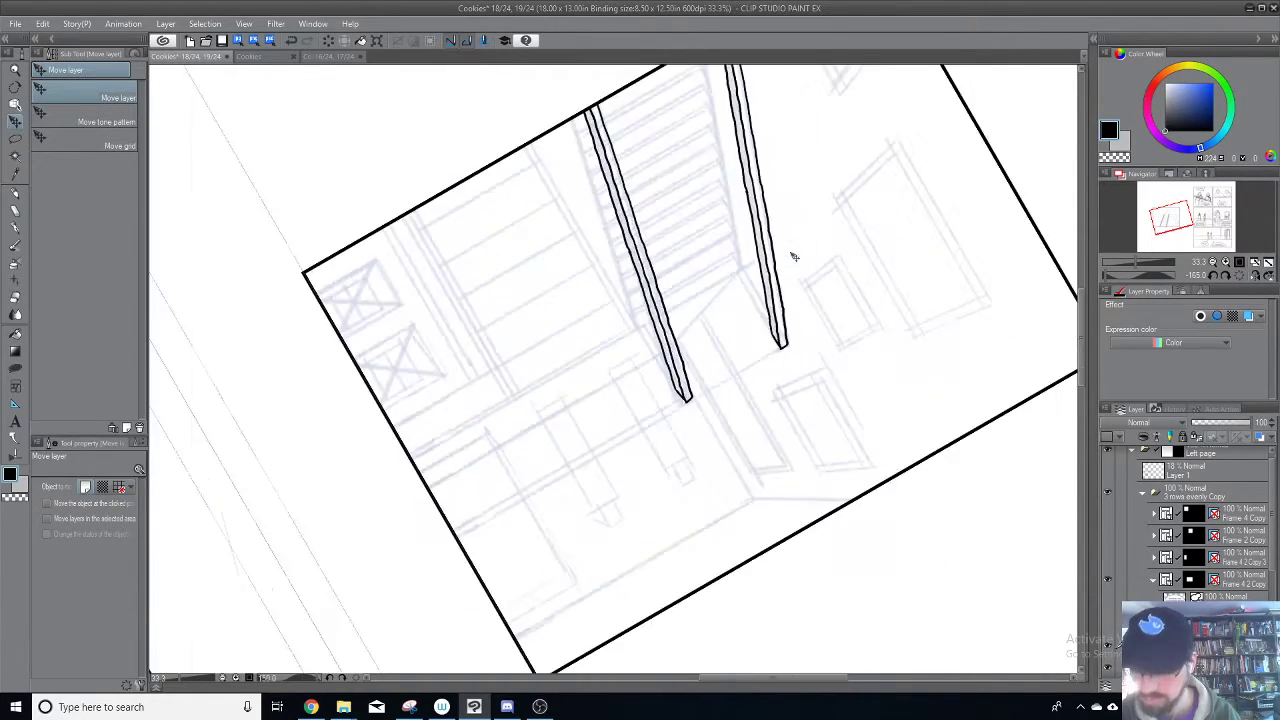
{"action": "scroll", "coordinate": [791, 257], "scroll_direction": "up", "scroll_amount": 4}
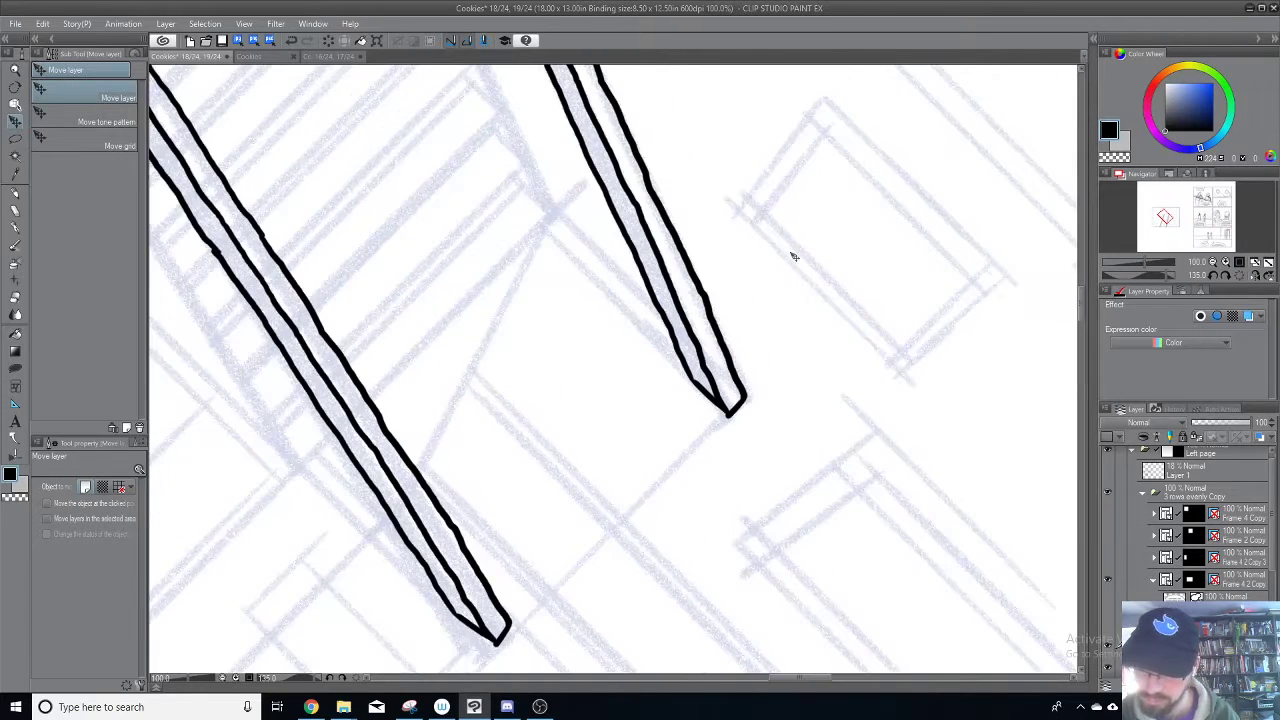
{"action": "left_click", "coordinate": [15, 138]}
{"action": "mouse_move", "coordinate": [675, 410]}
{"action": "left_mouse_down"}
{"action": "mouse_move", "coordinate": [624, 463]}
{"action": "mouse_move", "coordinate": [640, 426]}
{"action": "mouse_move", "coordinate": [665, 460]}
{"action": "left_mouse_up"}
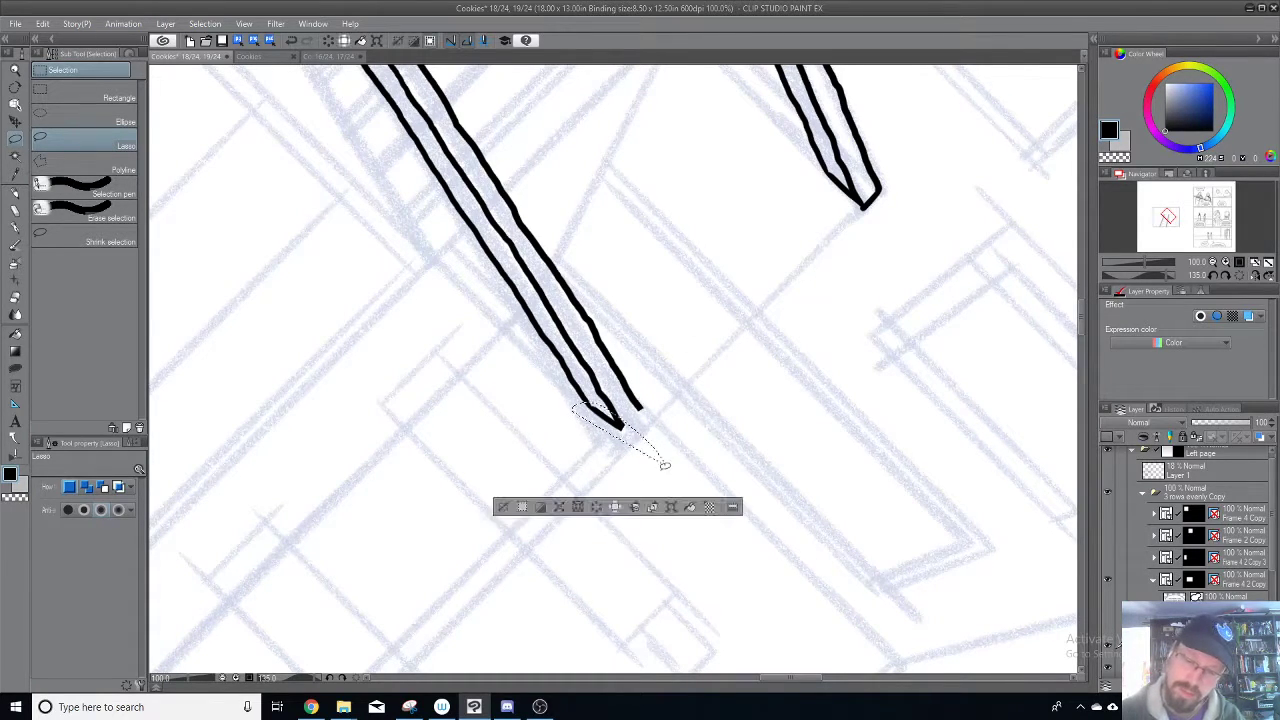
{"action": "left_click", "coordinate": [696, 387]}
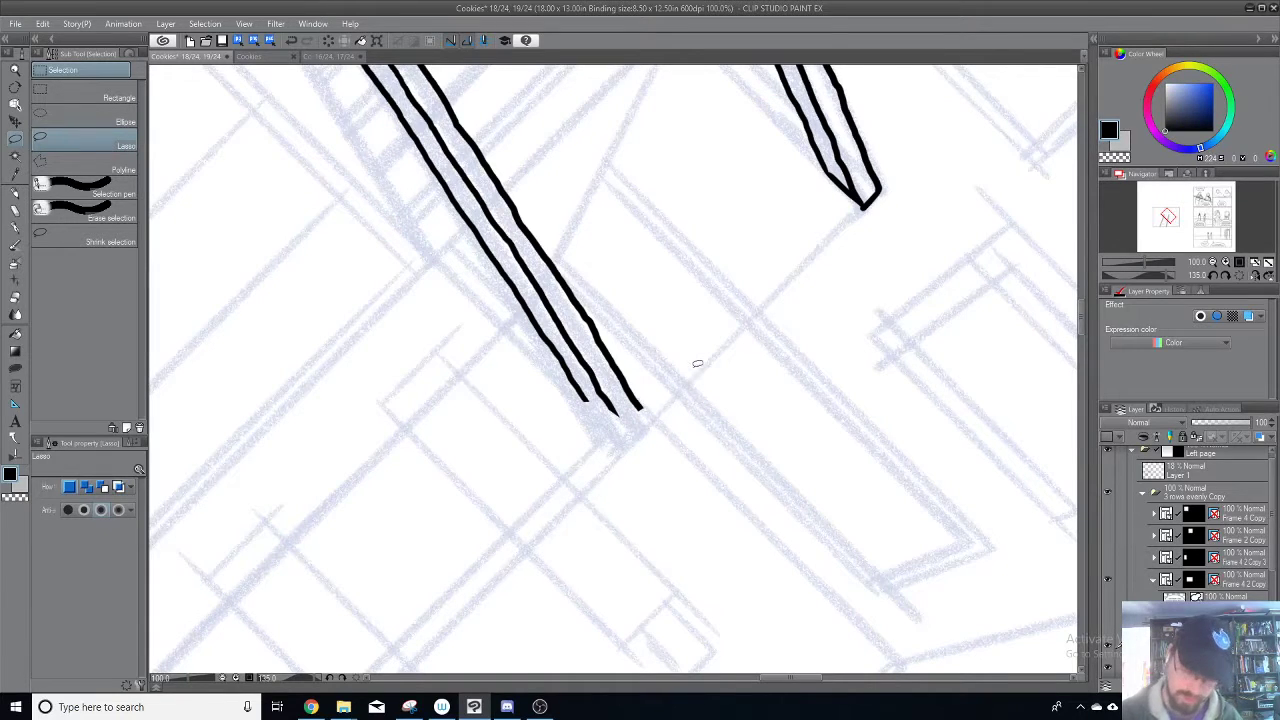
Step: Rotate the copied right handrail very slightly and nudge it sideways to fit the sketched staircase edge
{"action": "scroll", "coordinate": [697, 364], "scroll_direction": "down", "scroll_amount": 2}
{"action": "left_click_drag", "start_coordinate": [718, 268], "coordinate": [747, 385]}
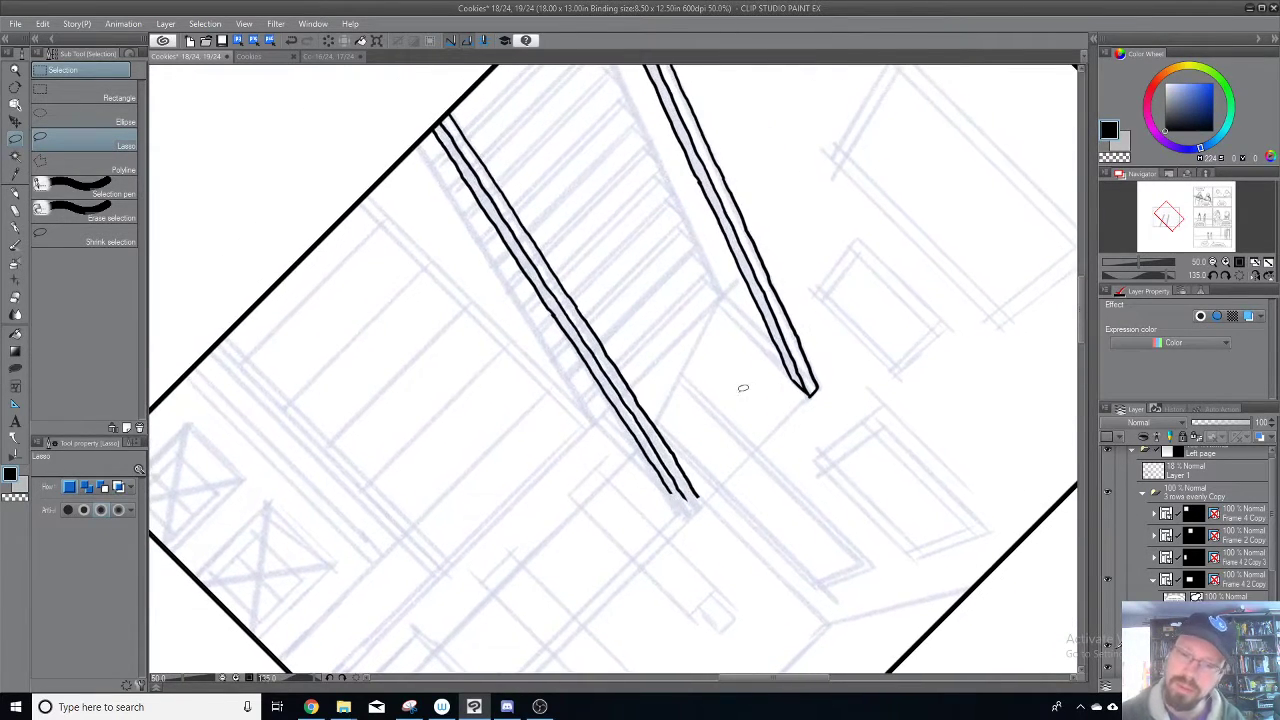
{"action": "key", "text": "ctrl+t"}
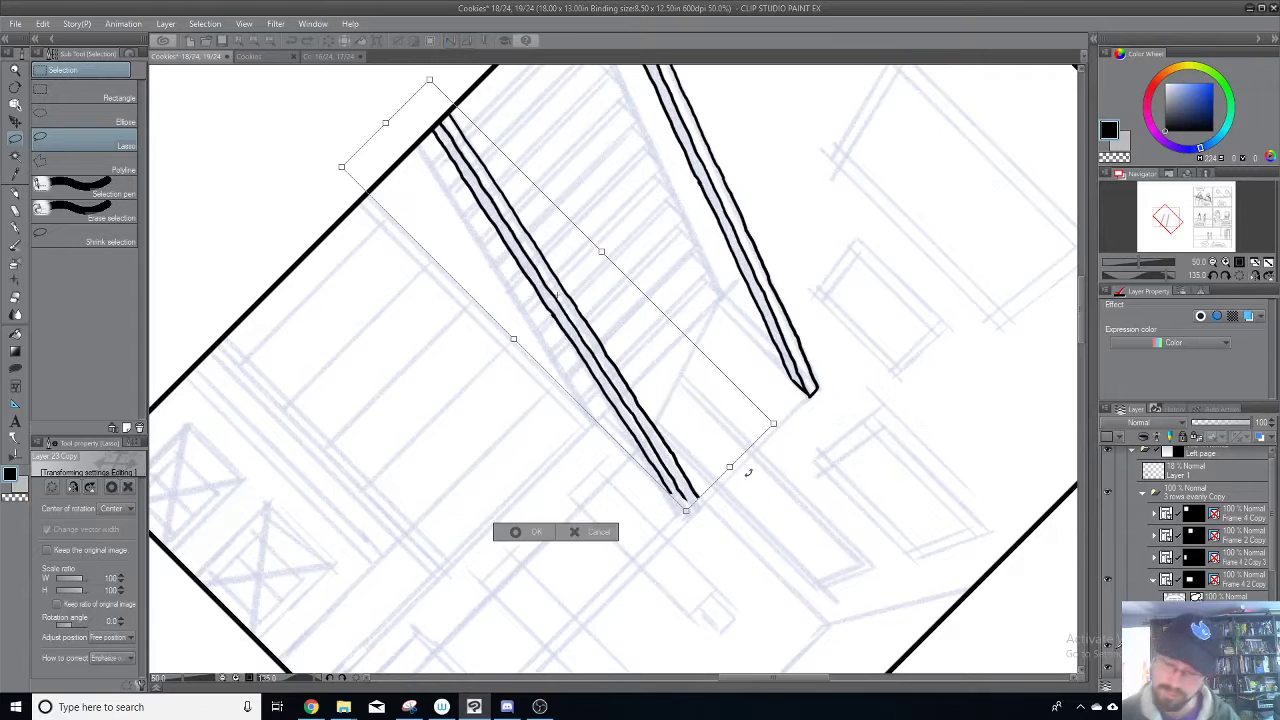
{"action": "left_click_drag", "start_coordinate": [758, 476], "coordinate": [751, 452]}
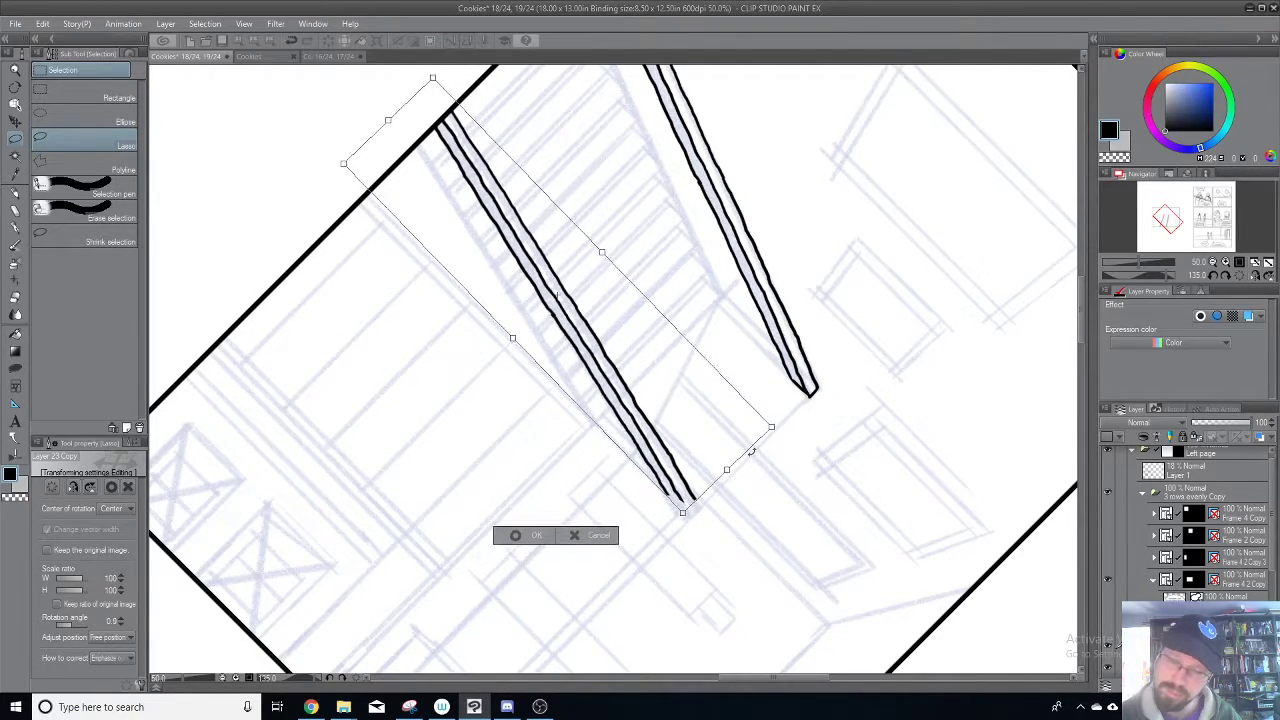
{"action": "key", "text": "Left"}
{"action": "key", "text": "Left"}
{"action": "key", "text": "Left"}
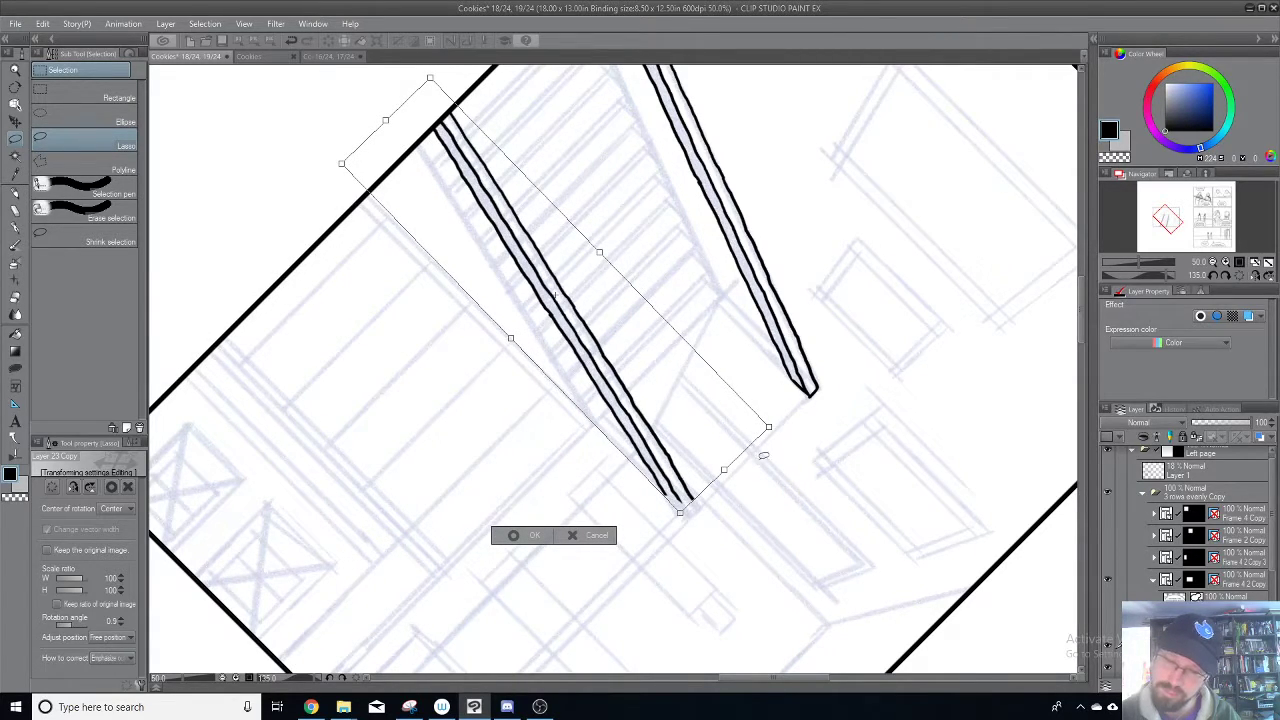
{"action": "key", "text": "Return"}
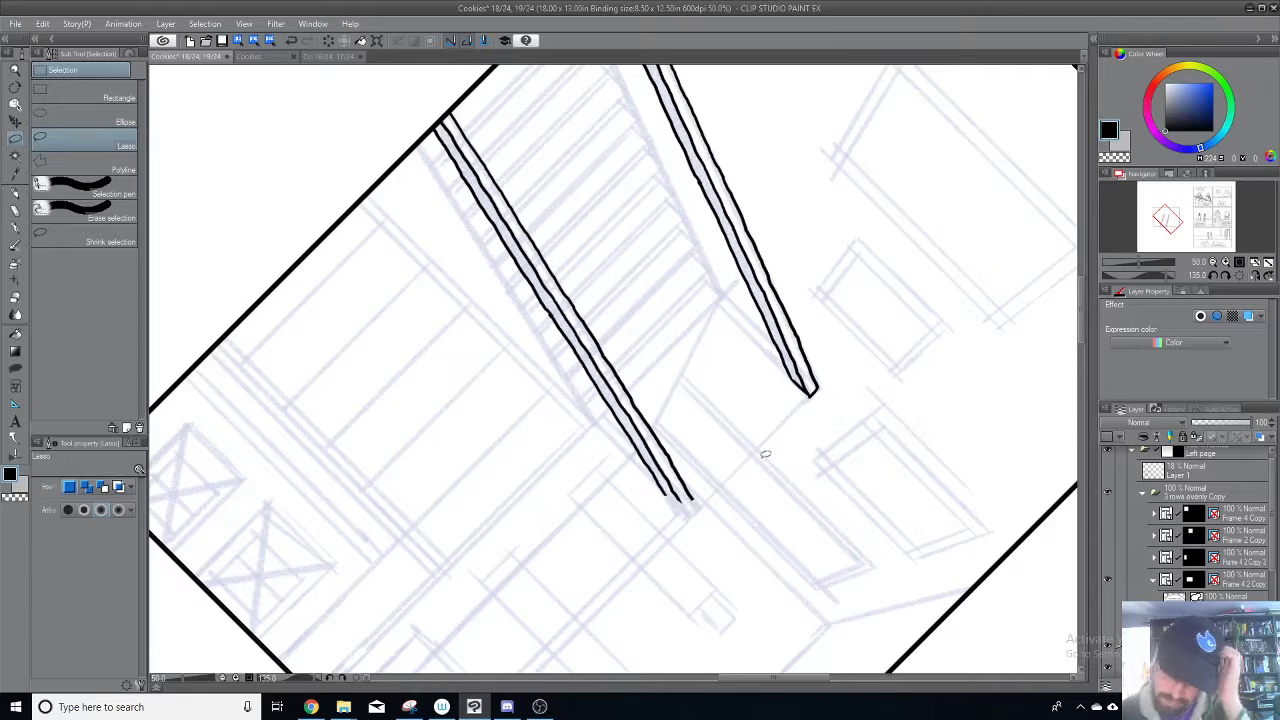
Step: Ink a new end cap on the right handrail with the G-pen, joining its three parallel lines
{"action": "left_click", "coordinate": [20, 173]}
{"action": "left_click", "coordinate": [21, 221]}
{"action": "left_click_drag", "start_coordinate": [720, 416], "coordinate": [733, 266]}
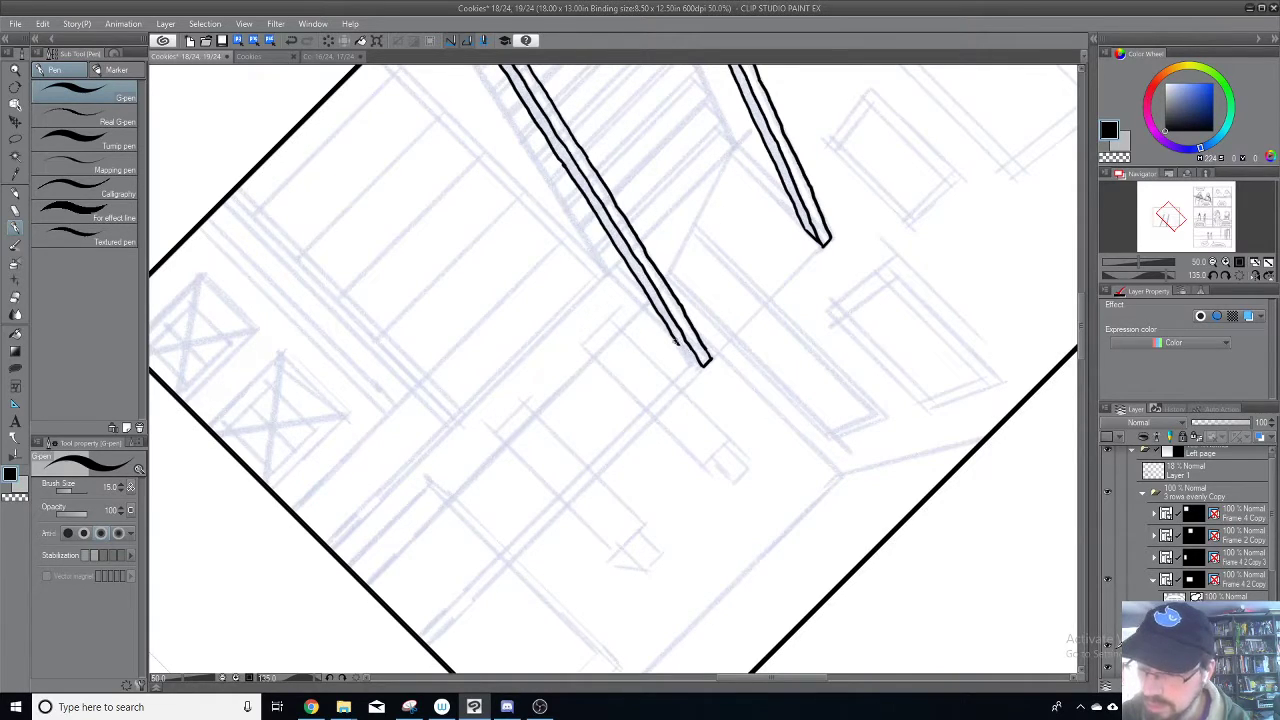
{"action": "left_click_drag", "start_coordinate": [686, 348], "coordinate": [697, 362]}
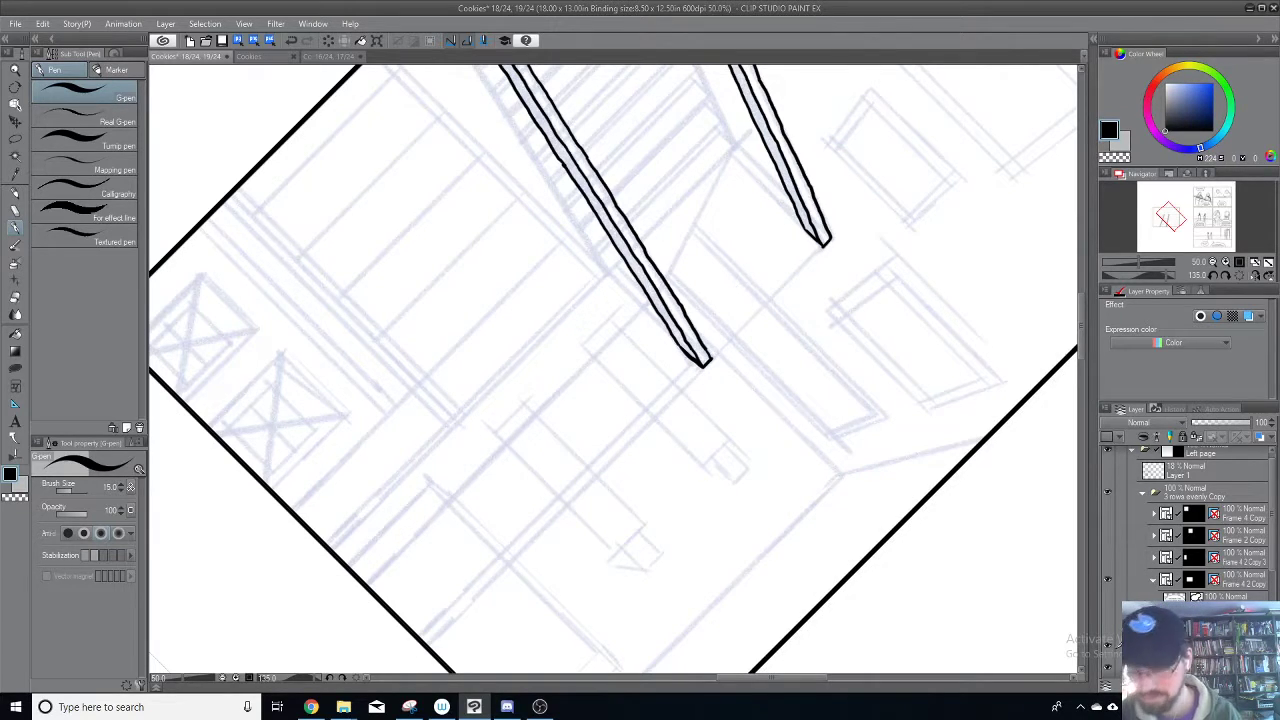
Step: Ink the balcony rail's upper edge from the panel border to the capped end of the right handrail
{"action": "key", "text": "minus"}
{"action": "left_click_drag", "start_coordinate": [584, 575], "coordinate": [680, 438]}
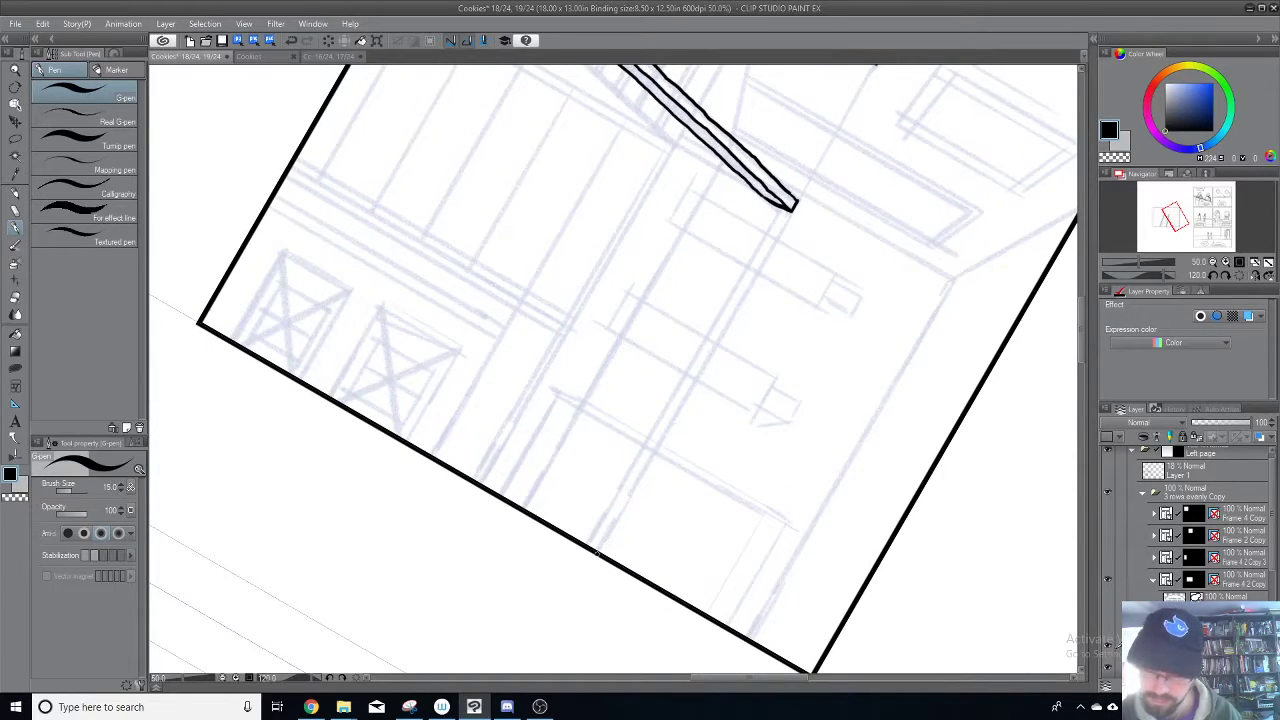
{"action": "left_click_drag", "start_coordinate": [605, 537], "coordinate": [703, 364]}
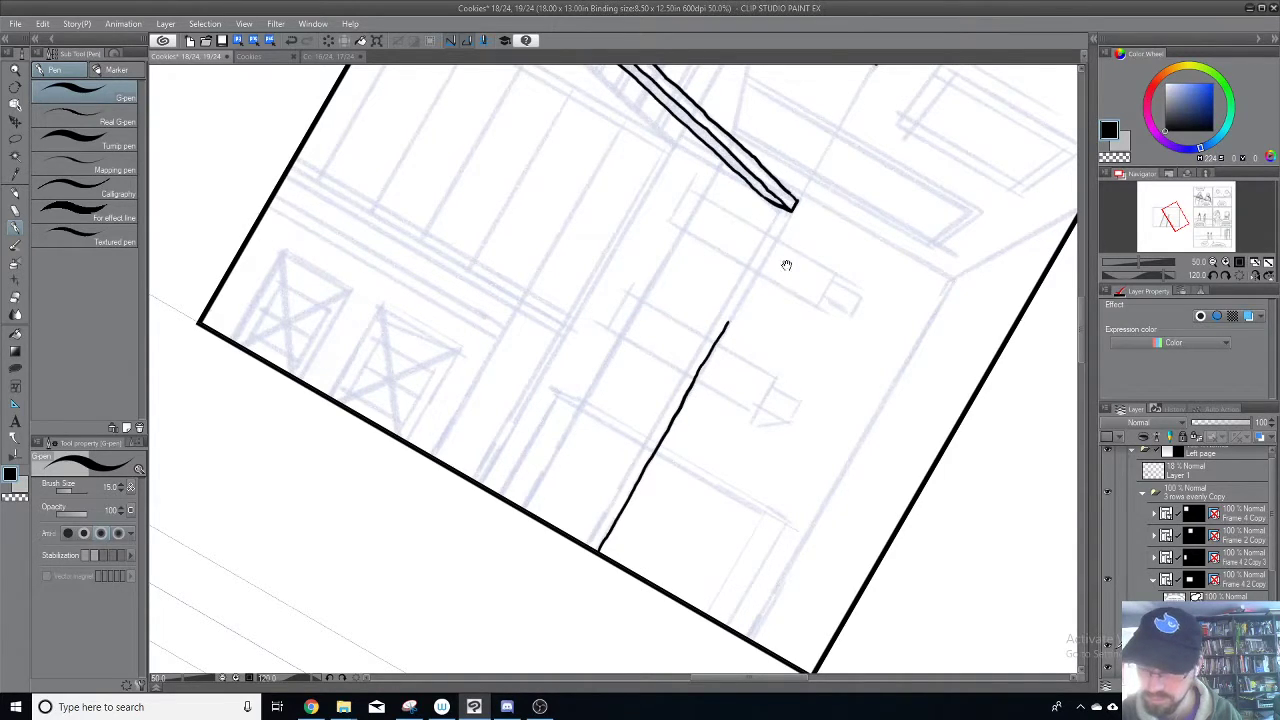
{"action": "left_click_drag", "start_coordinate": [788, 260], "coordinate": [706, 380]}
{"action": "left_click_drag", "start_coordinate": [646, 449], "coordinate": [714, 331]}
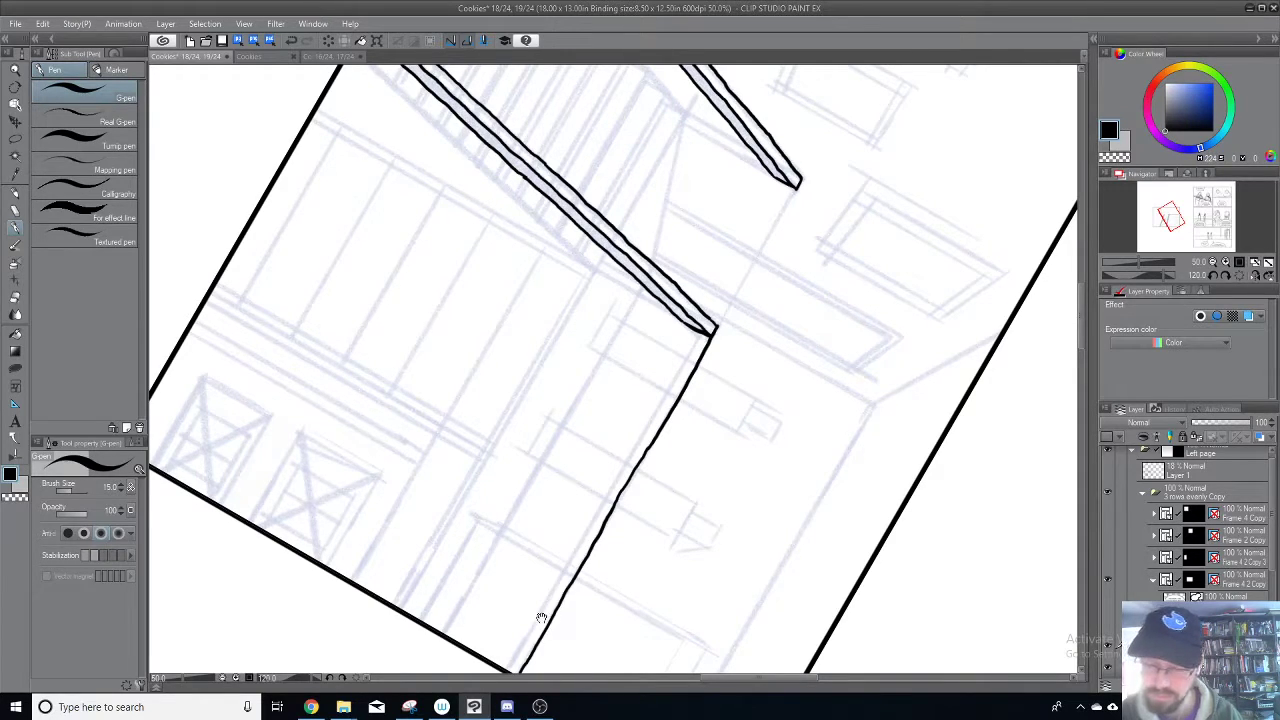
Step: Ink the first stretch of the balcony rail's lower edge from the panel border and trim off its converging end
{"action": "left_click_drag", "start_coordinate": [539, 622], "coordinate": [596, 519]}
{"action": "left_click_drag", "start_coordinate": [563, 567], "coordinate": [650, 412]}
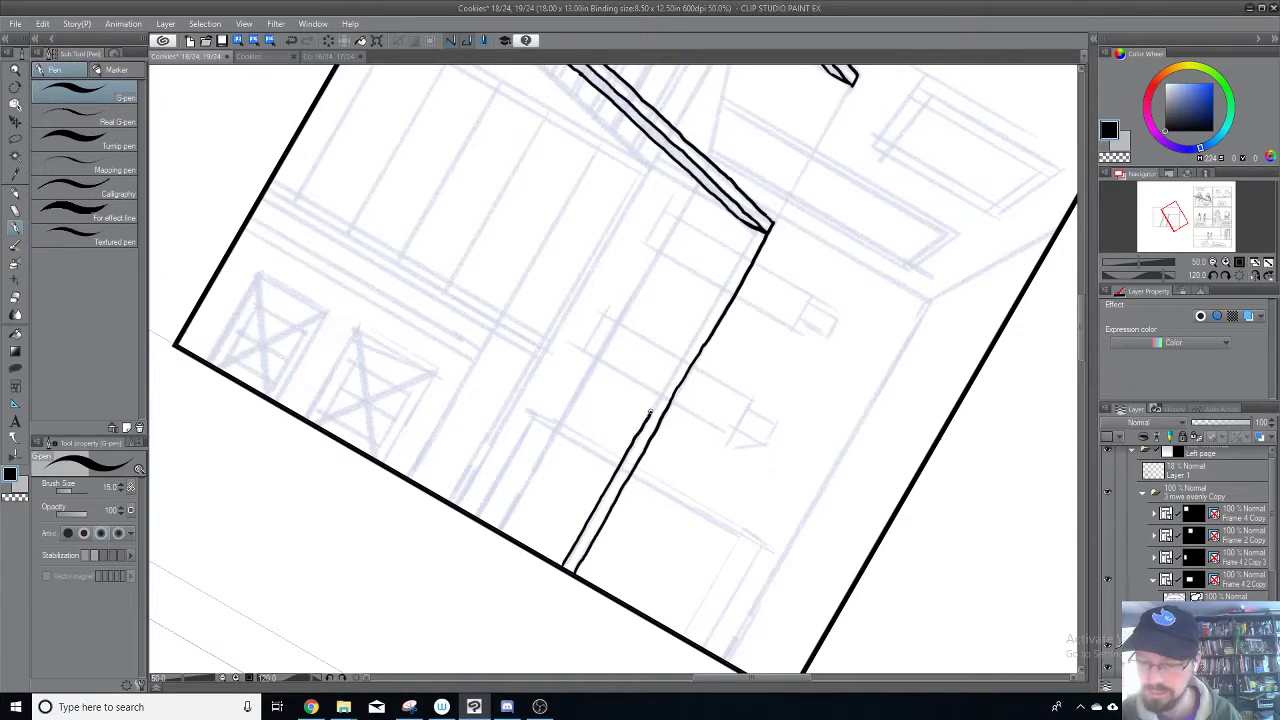
{"action": "left_click_drag", "start_coordinate": [760, 287], "coordinate": [752, 352]}
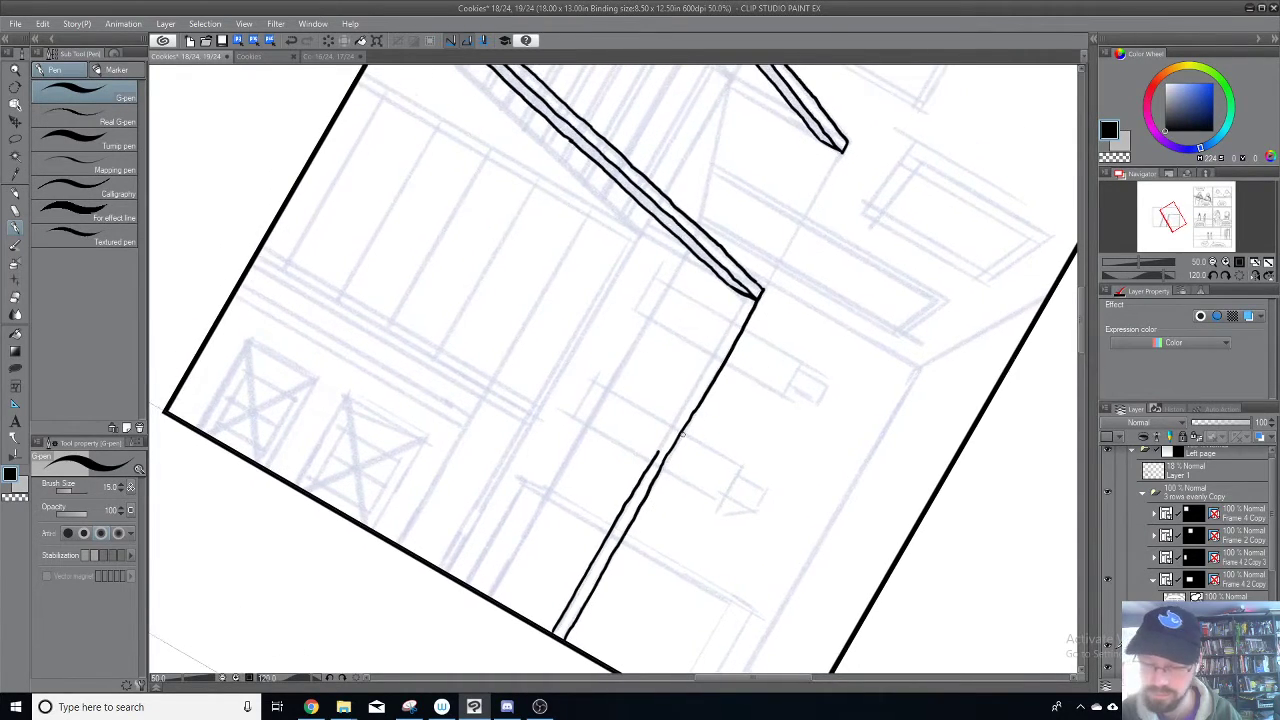
{"action": "left_click", "coordinate": [17, 136]}
{"action": "mouse_move", "coordinate": [655, 472]}
{"action": "left_mouse_down"}
{"action": "mouse_move", "coordinate": [618, 512]}
{"action": "mouse_move", "coordinate": [637, 466]}
{"action": "mouse_move", "coordinate": [623, 486]}
{"action": "mouse_move", "coordinate": [640, 480]}
{"action": "left_mouse_up"}
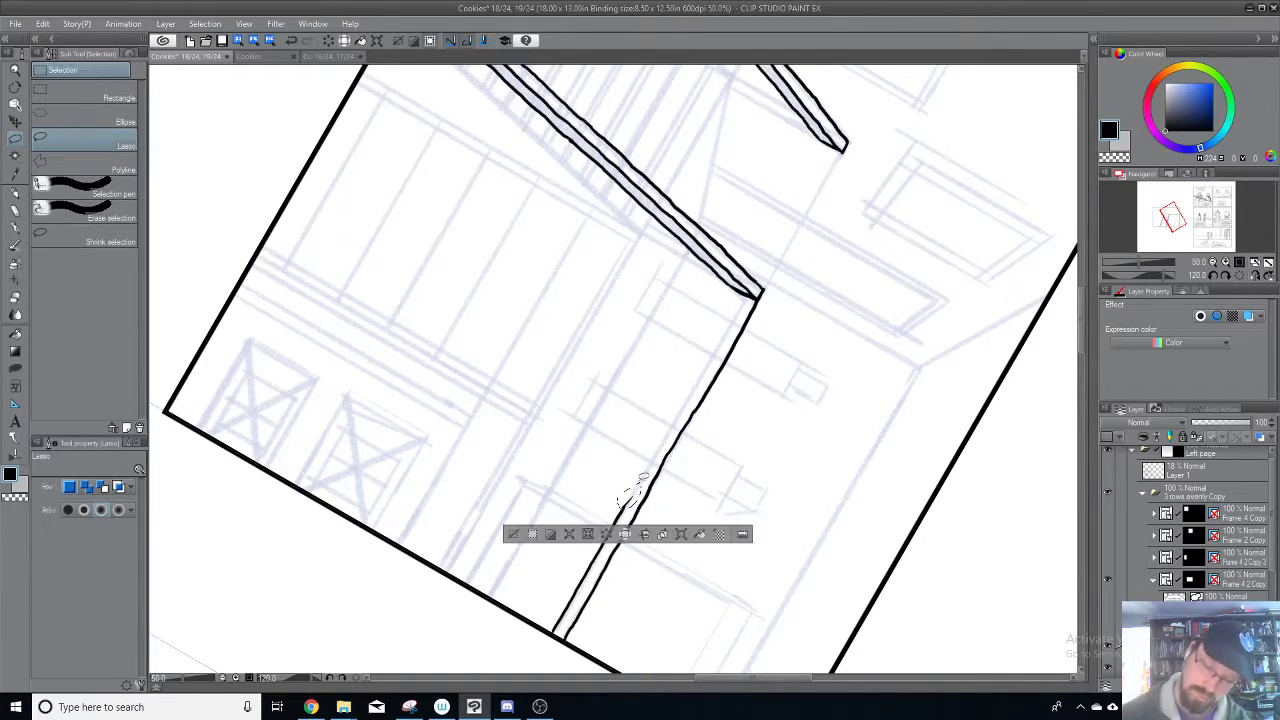
{"action": "left_click", "coordinate": [623, 477]}
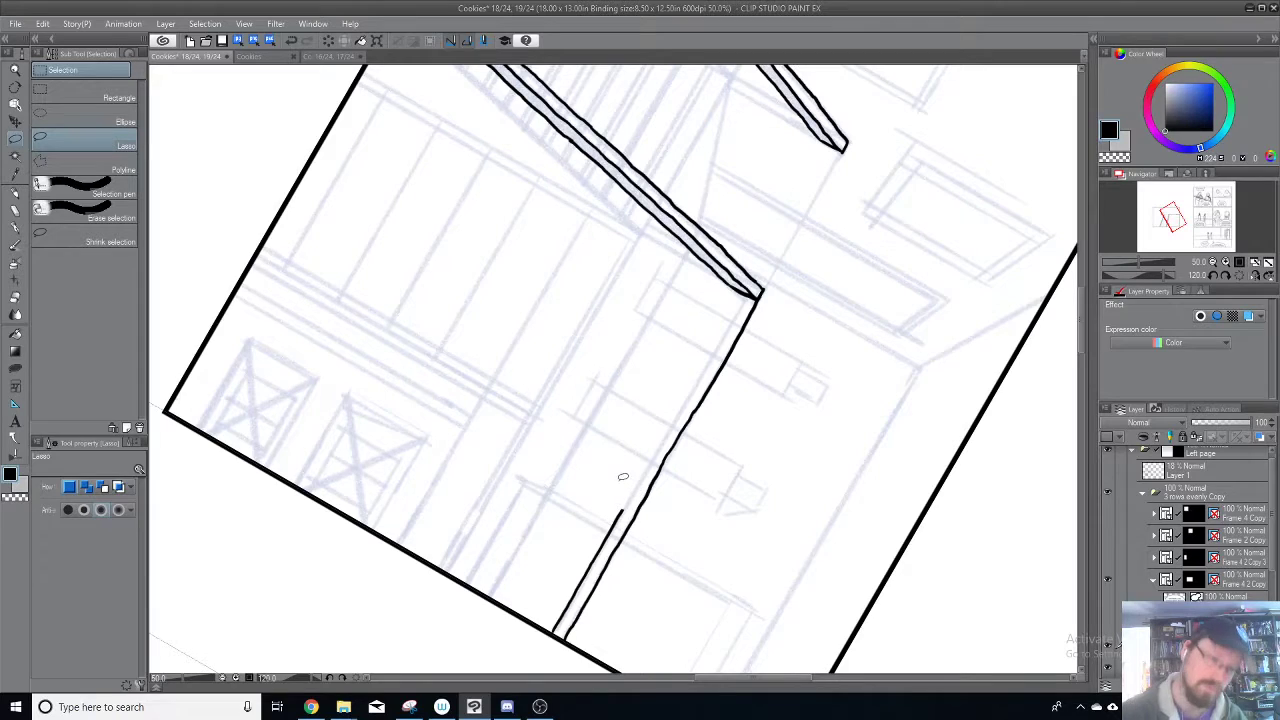
Step: Ink the rest of the balcony rail's lower edge with the G-pen up to the right handrail's end
{"action": "left_click", "coordinate": [18, 228]}
{"action": "left_click_drag", "start_coordinate": [620, 512], "coordinate": [704, 372]}
{"action": "left_click_drag", "start_coordinate": [774, 306], "coordinate": [754, 390]}
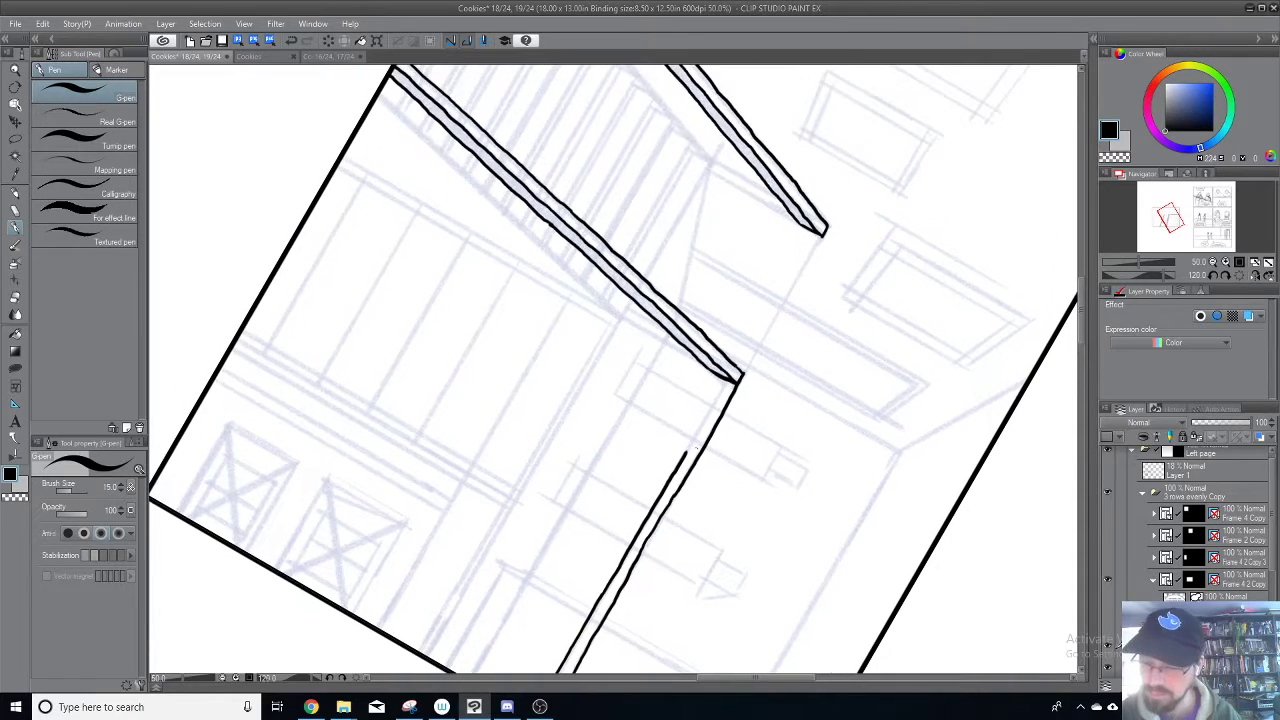
{"action": "left_click_drag", "start_coordinate": [685, 455], "coordinate": [728, 379]}
Step: Review the inked handrails and balcony rail, and examine the finished staircase in the open Cookies document for pages 16 and 17
{"action": "key", "text": "minus"}
{"action": "key", "text": "minus"}
{"action": "key", "text": "minus"}
{"action": "key", "text": "minus"}
{"action": "key", "text": "minus"}
{"action": "key", "text": "minus"}
{"action": "key", "text": "minus"}
{"action": "key", "text": "minus"}
{"action": "key", "text": "minus"}
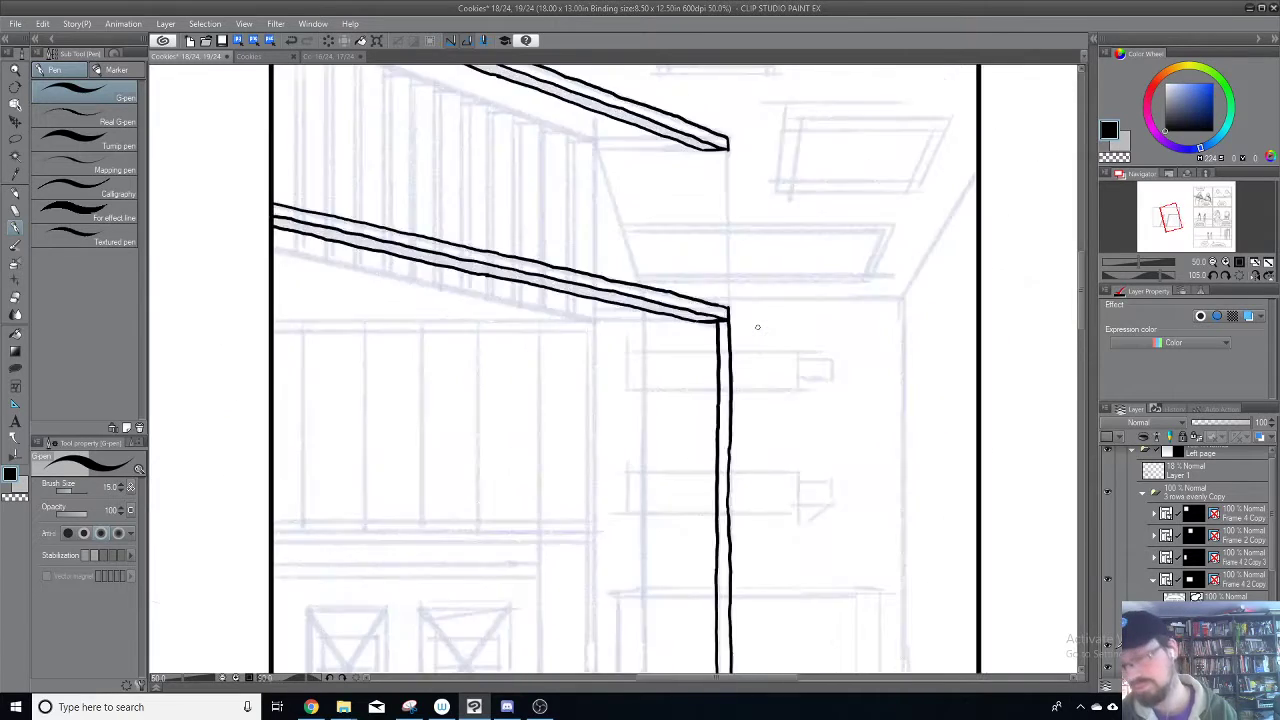
{"action": "key", "text": "minus"}
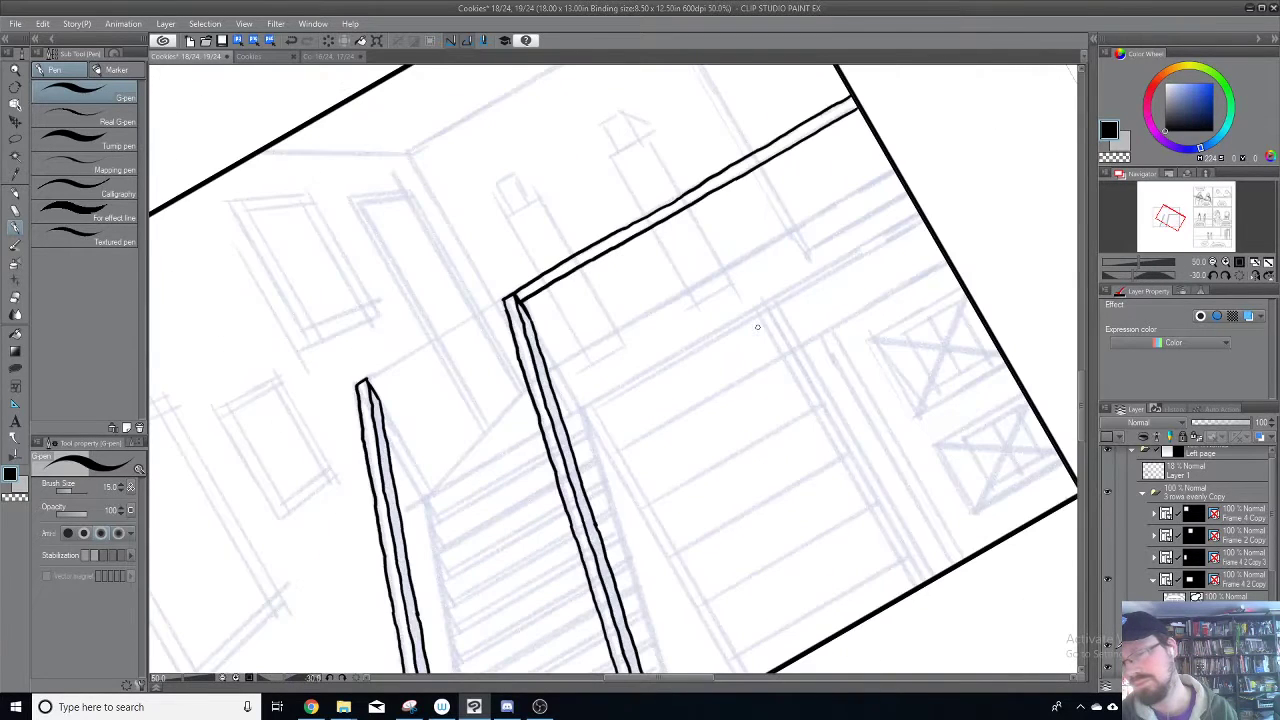
{"action": "left_click_drag", "start_coordinate": [740, 491], "coordinate": [747, 543]}
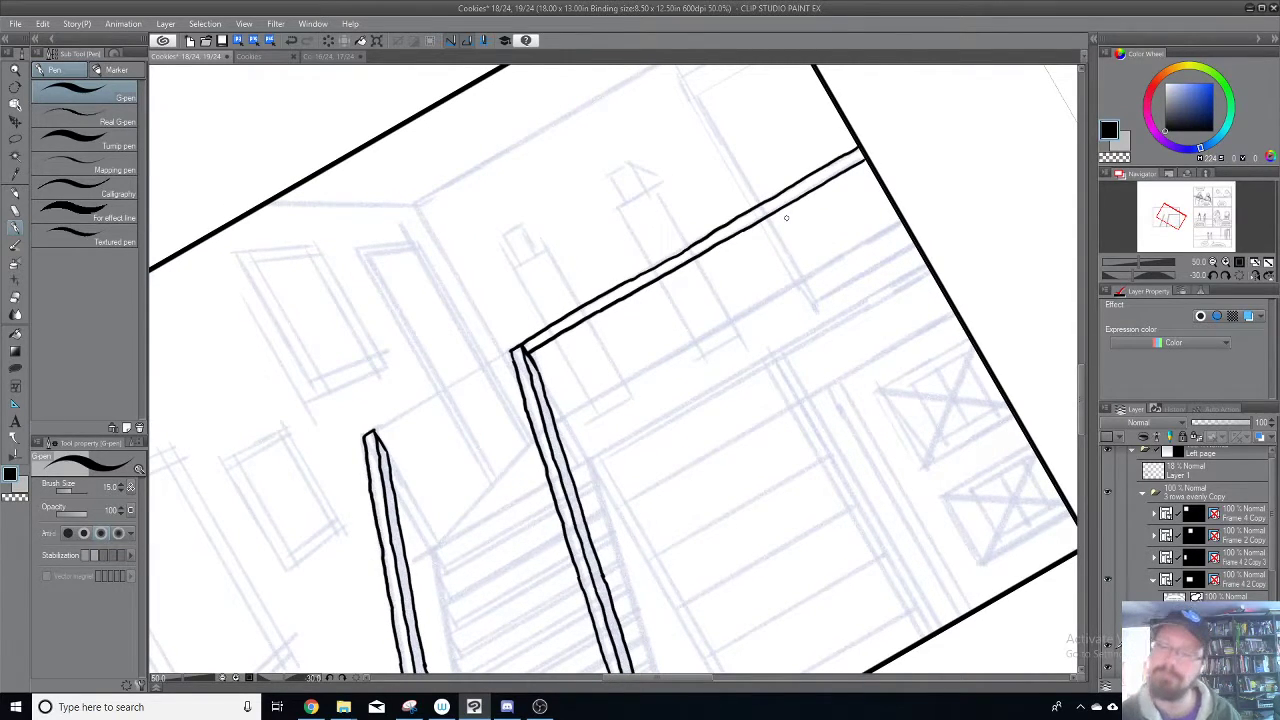
{"action": "left_click_drag", "start_coordinate": [690, 370], "coordinate": [711, 269]}
{"action": "left_click_drag", "start_coordinate": [771, 329], "coordinate": [760, 294]}
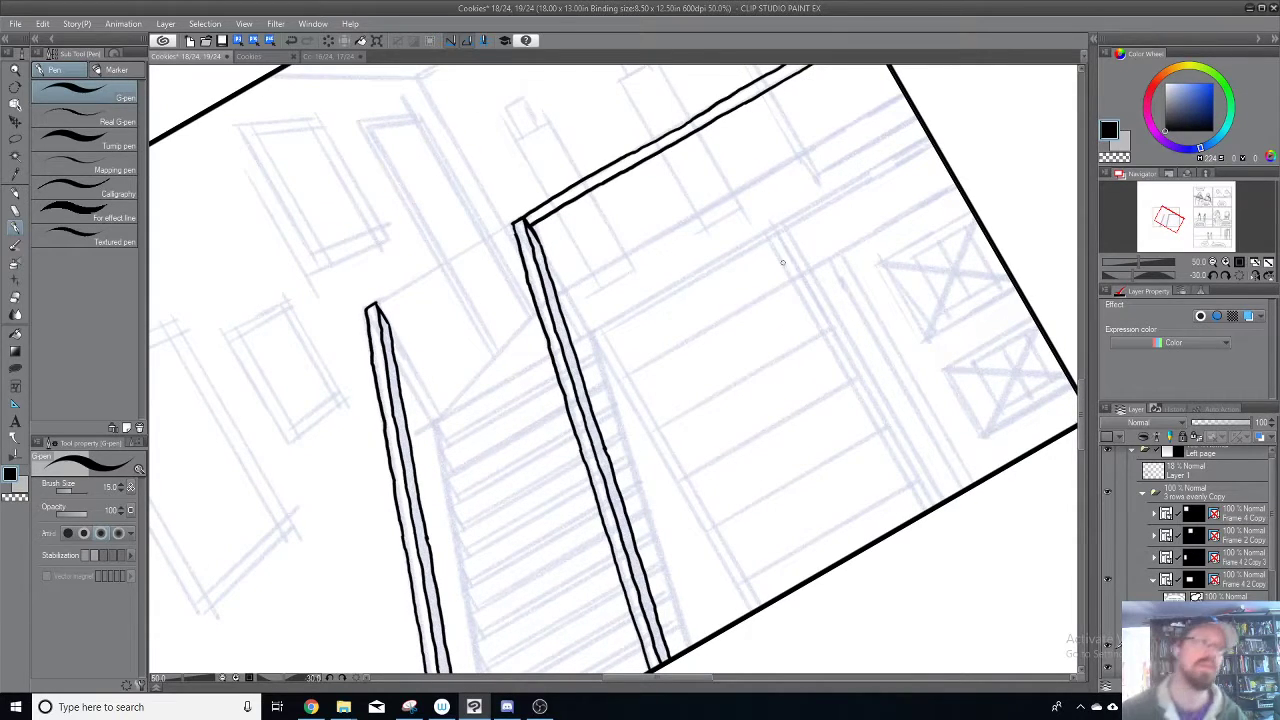
{"action": "left_click", "coordinate": [320, 57]}
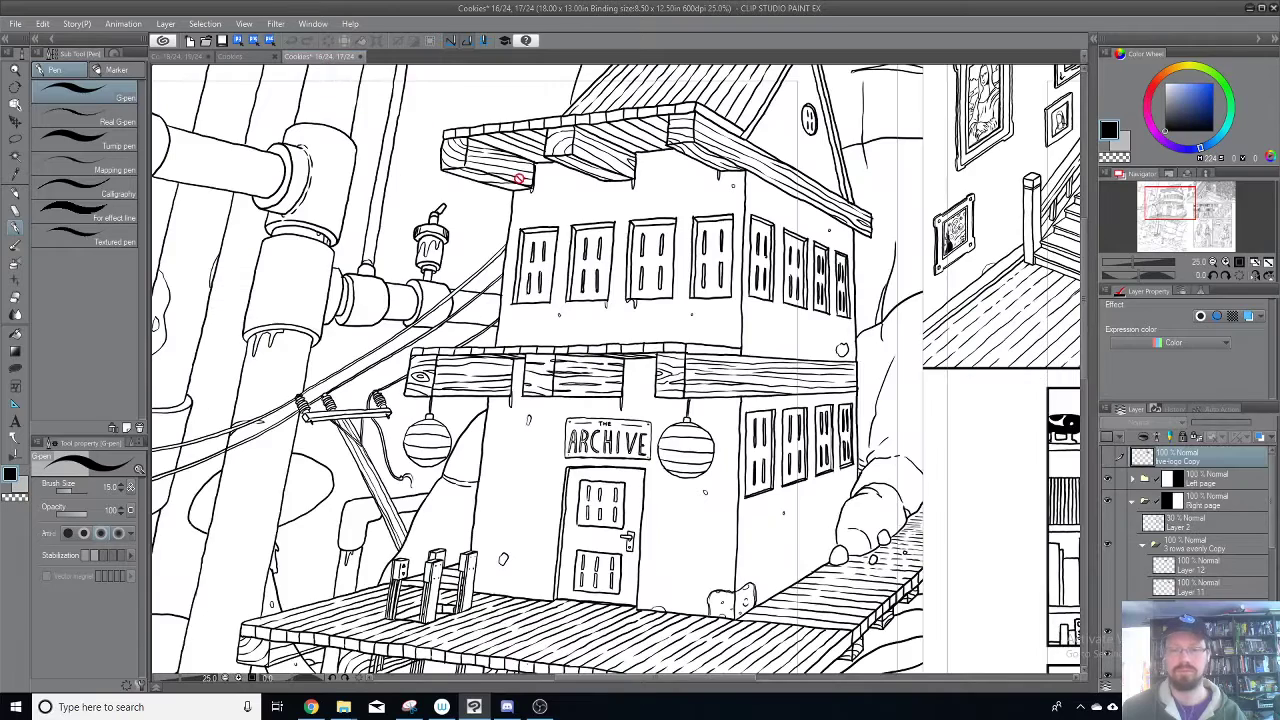
{"action": "left_click_drag", "start_coordinate": [660, 209], "coordinate": [295, 184]}
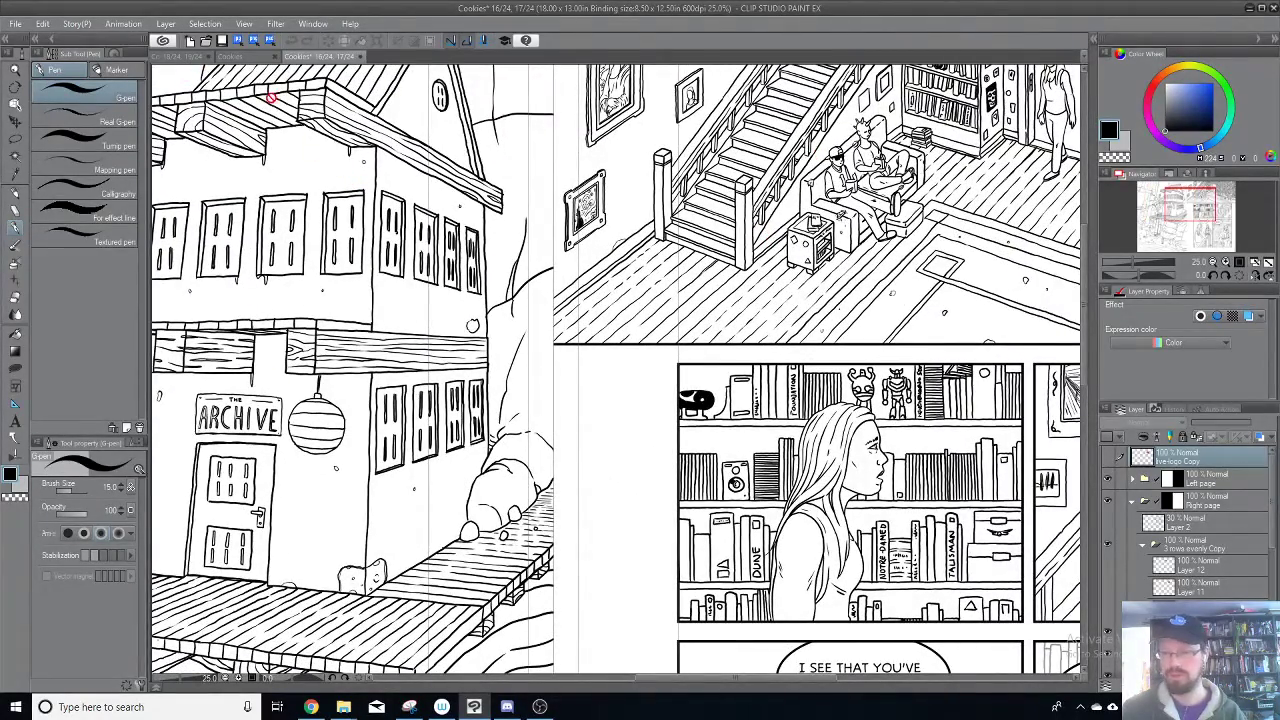
Step: Return to the Cookies document for pages 18 and 19 and ink the first stretch of the stair stringer's outer edge beside the right handrail
{"action": "left_click", "coordinate": [191, 58]}
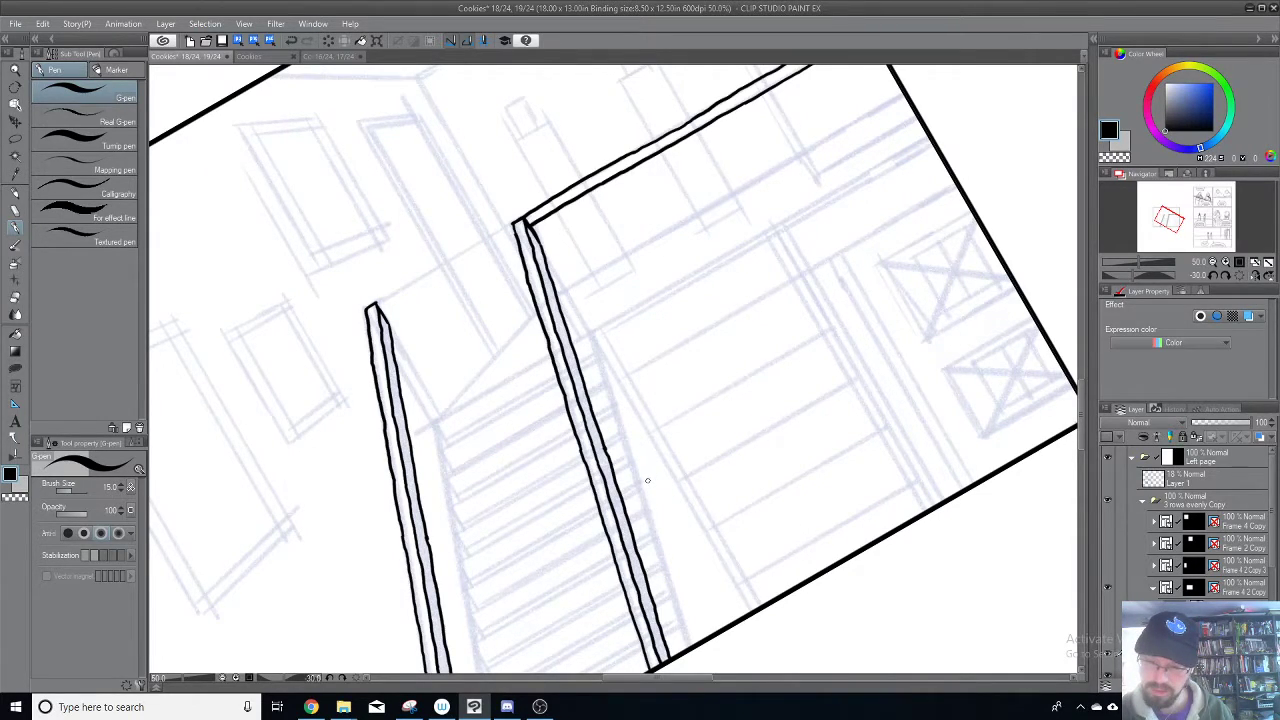
{"action": "key", "text": "minus"}
{"action": "key", "text": "minus"}
{"action": "key", "text": "minus"}
{"action": "key", "text": "minus"}
{"action": "key", "text": "minus"}
{"action": "key", "text": "minus"}
{"action": "key", "text": "minus"}
{"action": "key", "text": "minus"}
{"action": "key", "text": "minus"}
{"action": "key", "text": "minus"}
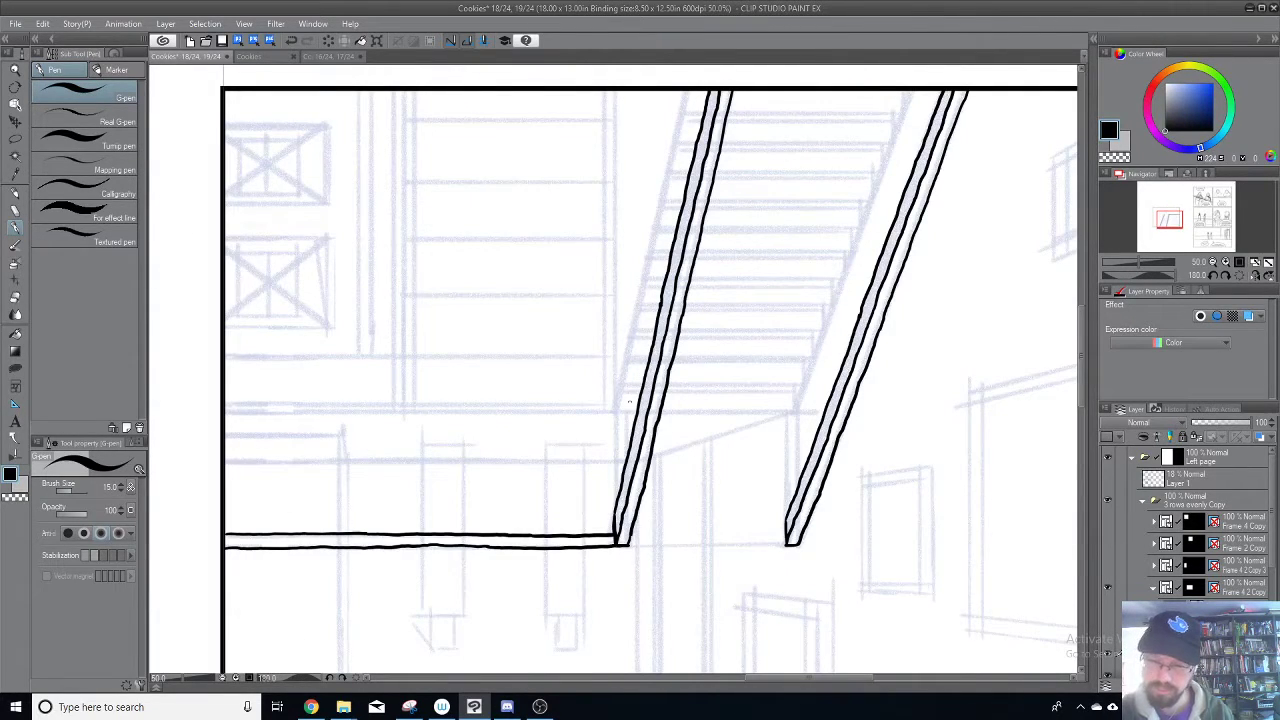
{"action": "scroll", "coordinate": [637, 394], "scroll_direction": "up", "scroll_amount": 3}
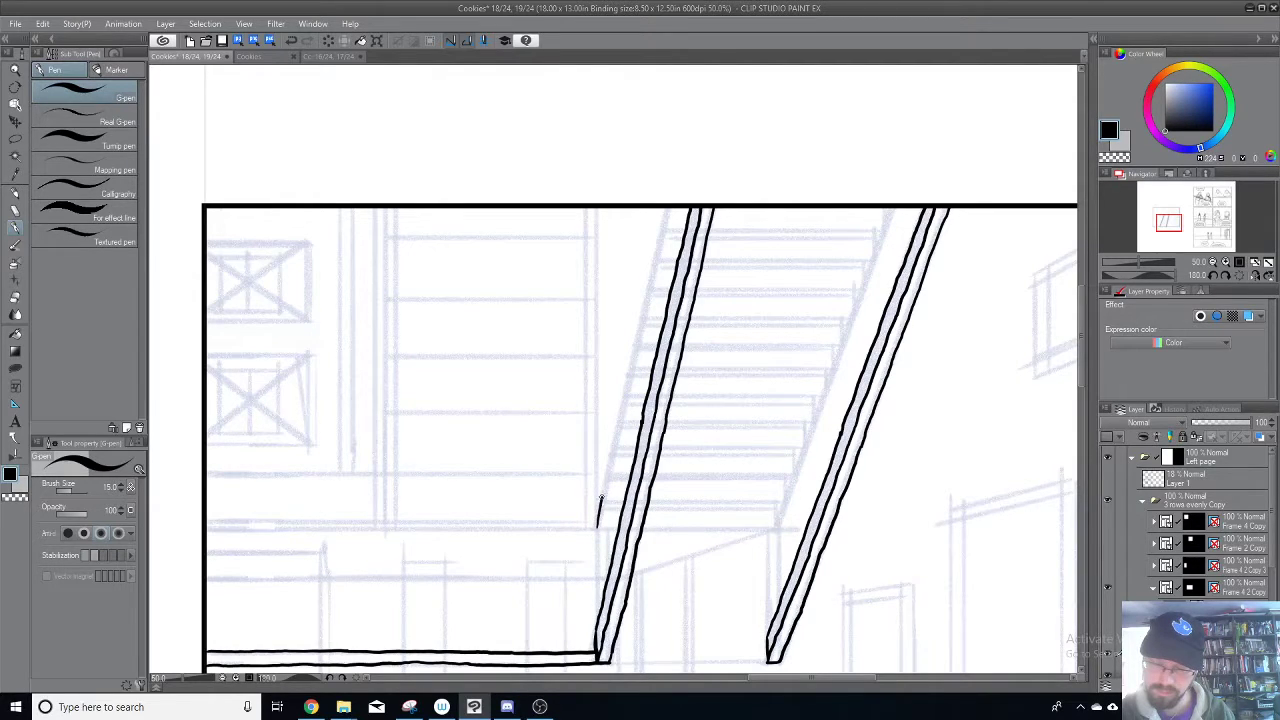
{"action": "left_click_drag", "start_coordinate": [611, 452], "coordinate": [633, 354]}
{"action": "scroll", "coordinate": [686, 289], "scroll_direction": "up", "scroll_amount": 2}
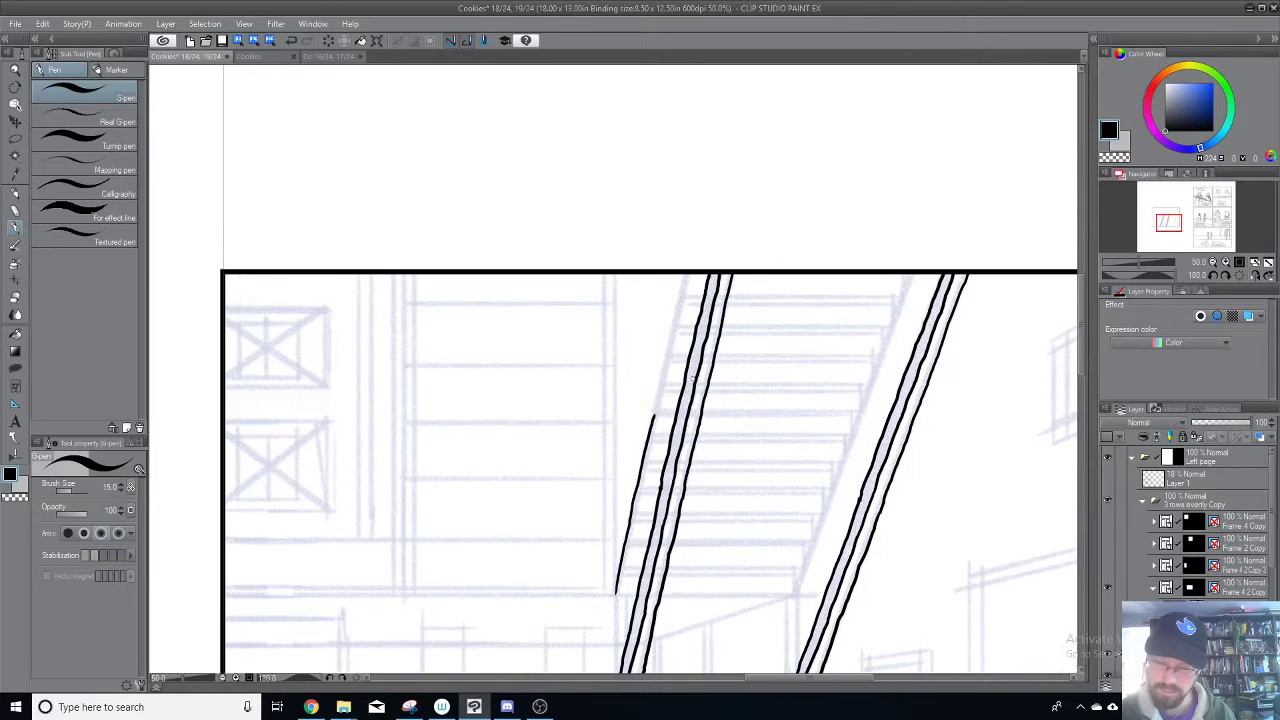
Step: Extend the stringer's outer edge to the panel border with the G-pen, undoing and redrawing the stretch once
{"action": "key", "text": "minus"}
{"action": "key", "text": "minus"}
{"action": "key", "text": "minus"}
{"action": "key", "text": "minus"}
{"action": "key", "text": "minus"}
{"action": "key", "text": "minus"}
{"action": "key", "text": "minus"}
{"action": "key", "text": "minus"}
{"action": "key", "text": "minus"}
{"action": "key", "text": "minus"}
{"action": "key", "text": "minus"}
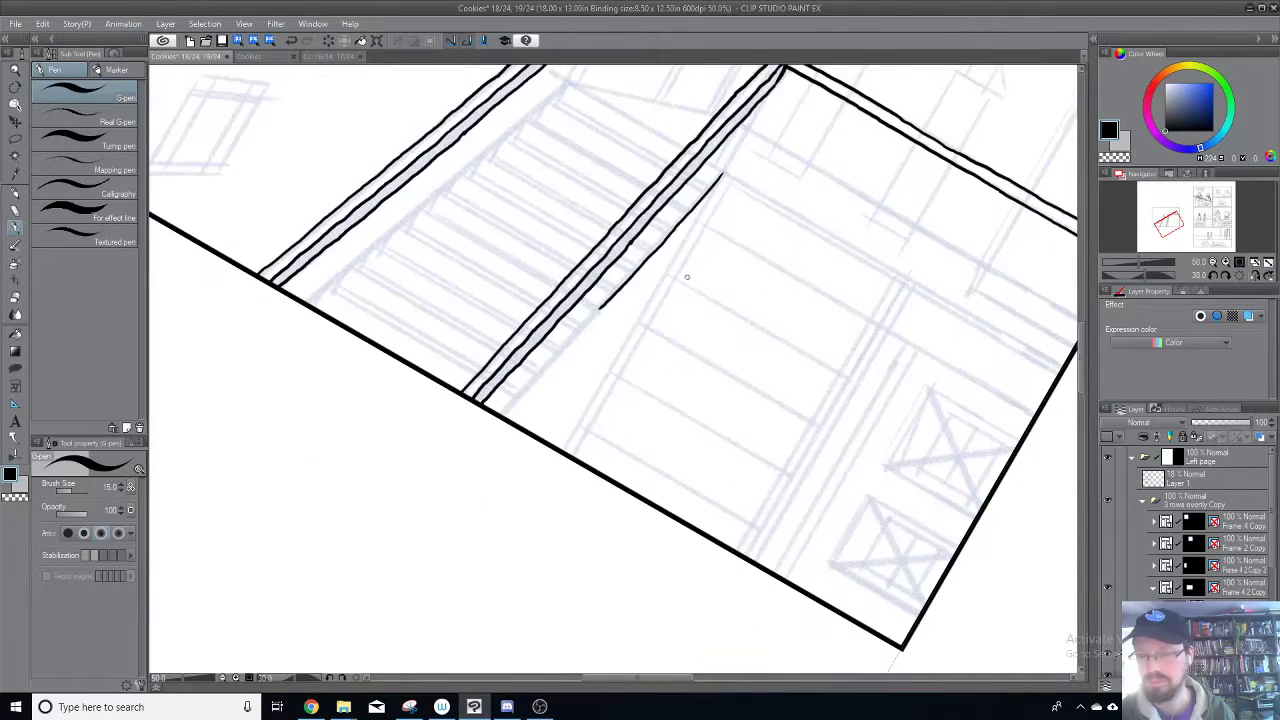
{"action": "left_click_drag", "start_coordinate": [675, 440], "coordinate": [742, 313]}
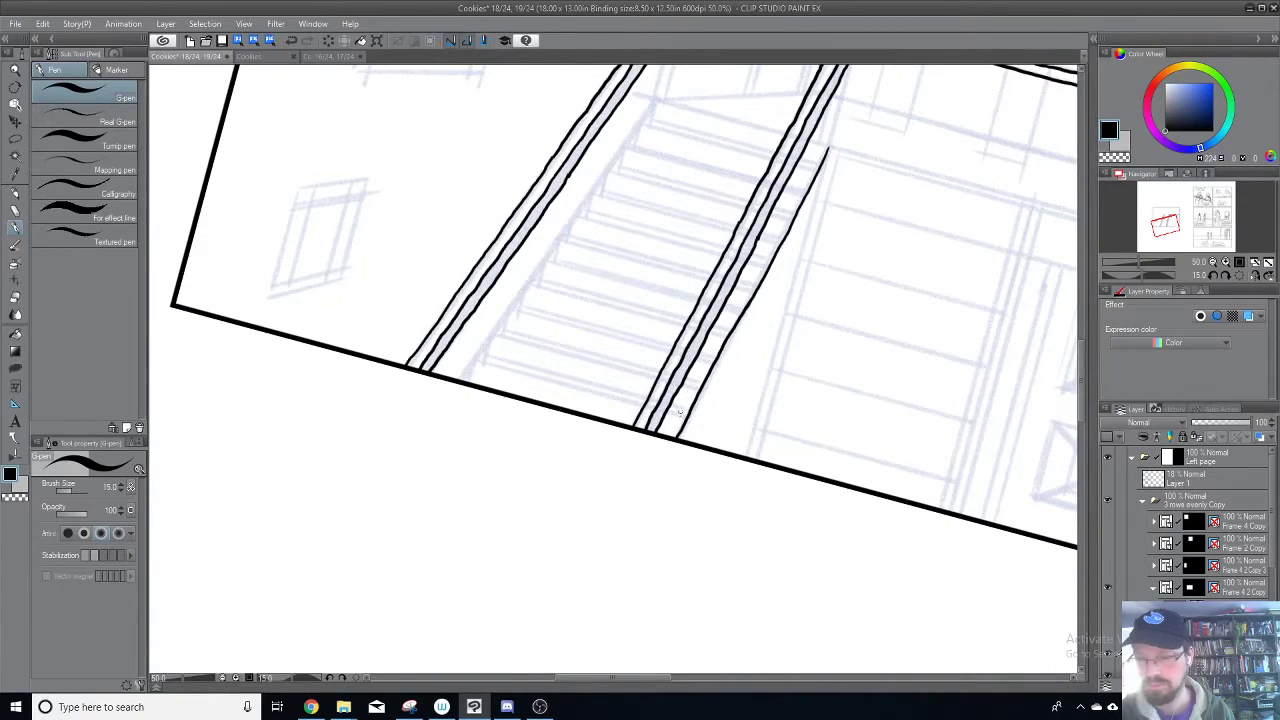
{"action": "key", "text": "ctrl+z"}
{"action": "left_click_drag", "start_coordinate": [680, 438], "coordinate": [776, 237]}
Step: Ink the stringer's inner edge parallel to the outer one, from the panel border up to its upper end
{"action": "left_click_drag", "start_coordinate": [662, 437], "coordinate": [694, 381]}
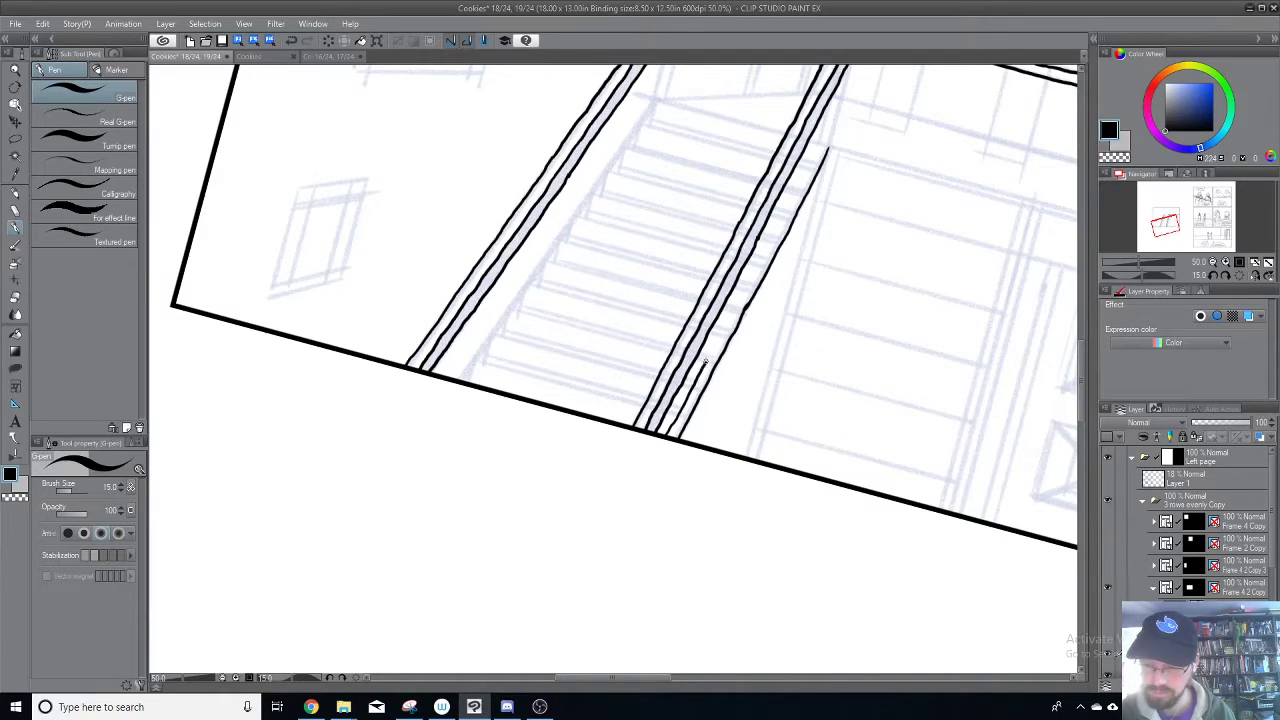
{"action": "key", "text": "ctrl+z"}
{"action": "left_click_drag", "start_coordinate": [663, 437], "coordinate": [754, 271]}
{"action": "left_click_drag", "start_coordinate": [807, 232], "coordinate": [749, 349]}
{"action": "left_click_drag", "start_coordinate": [697, 387], "coordinate": [717, 347]}
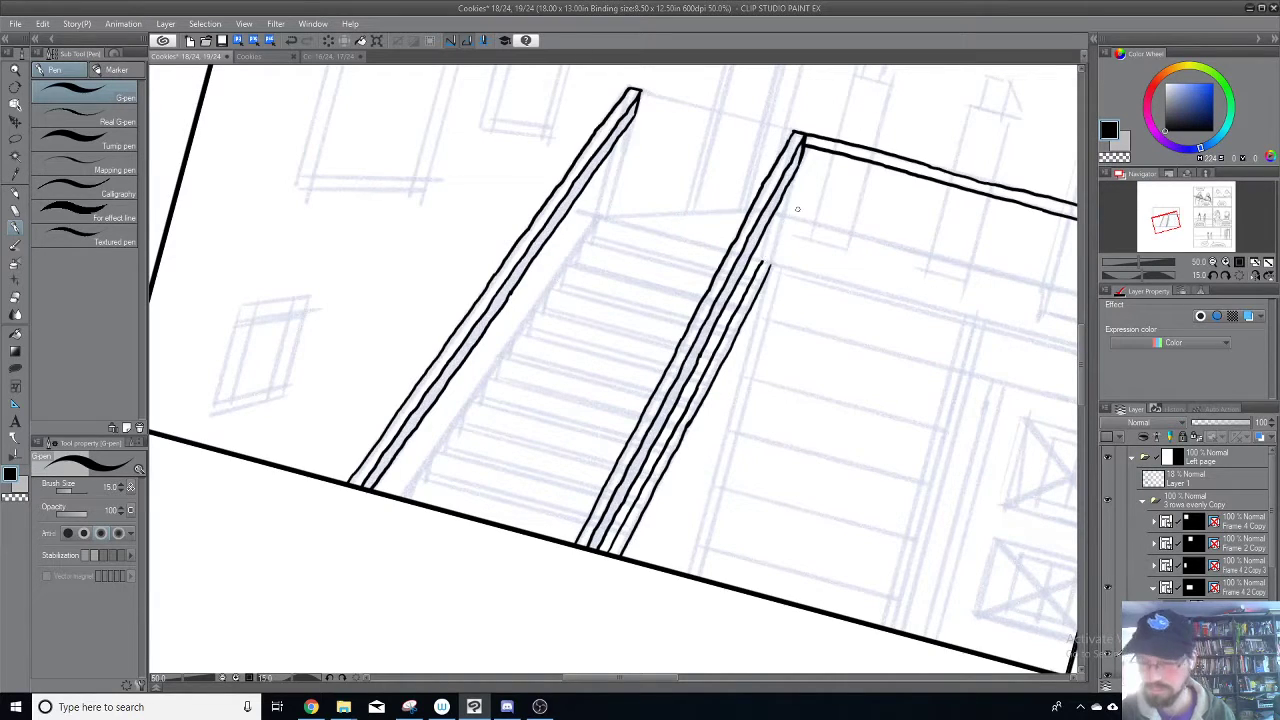
Step: Cap the stringer's upper end with a short stroke joining its two edges
{"action": "key", "text": "minus"}
{"action": "key", "text": "minus"}
{"action": "key", "text": "minus"}
{"action": "key", "text": "minus"}
{"action": "key", "text": "minus"}
{"action": "key", "text": "minus"}
{"action": "key", "text": "minus"}
{"action": "key", "text": "minus"}
{"action": "key", "text": "minus"}
{"action": "key", "text": "minus"}
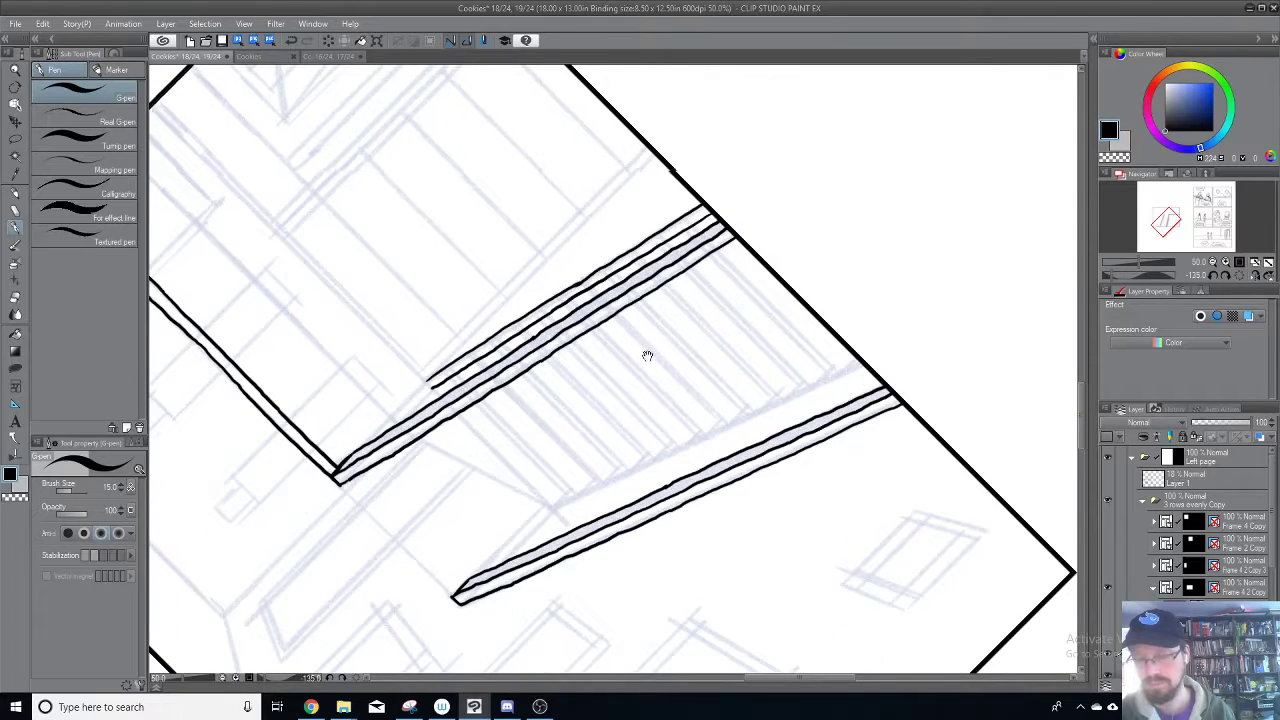
{"action": "left_click_drag", "start_coordinate": [641, 353], "coordinate": [770, 404]}
{"action": "key", "text": "minus"}
{"action": "left_click_drag", "start_coordinate": [604, 453], "coordinate": [611, 449]}
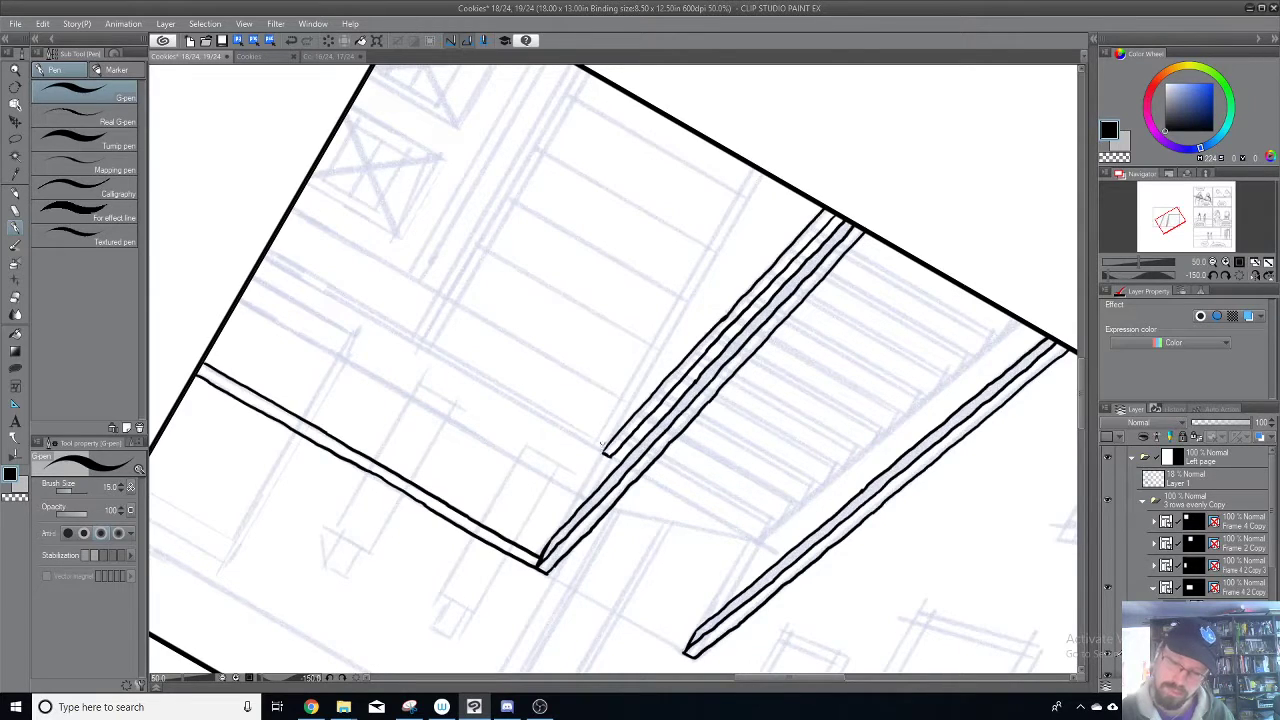
Step: Ink the vertical wall edge from the stringer's capped upper end to the panel border
{"action": "left_click_drag", "start_coordinate": [603, 453], "coordinate": [692, 293]}
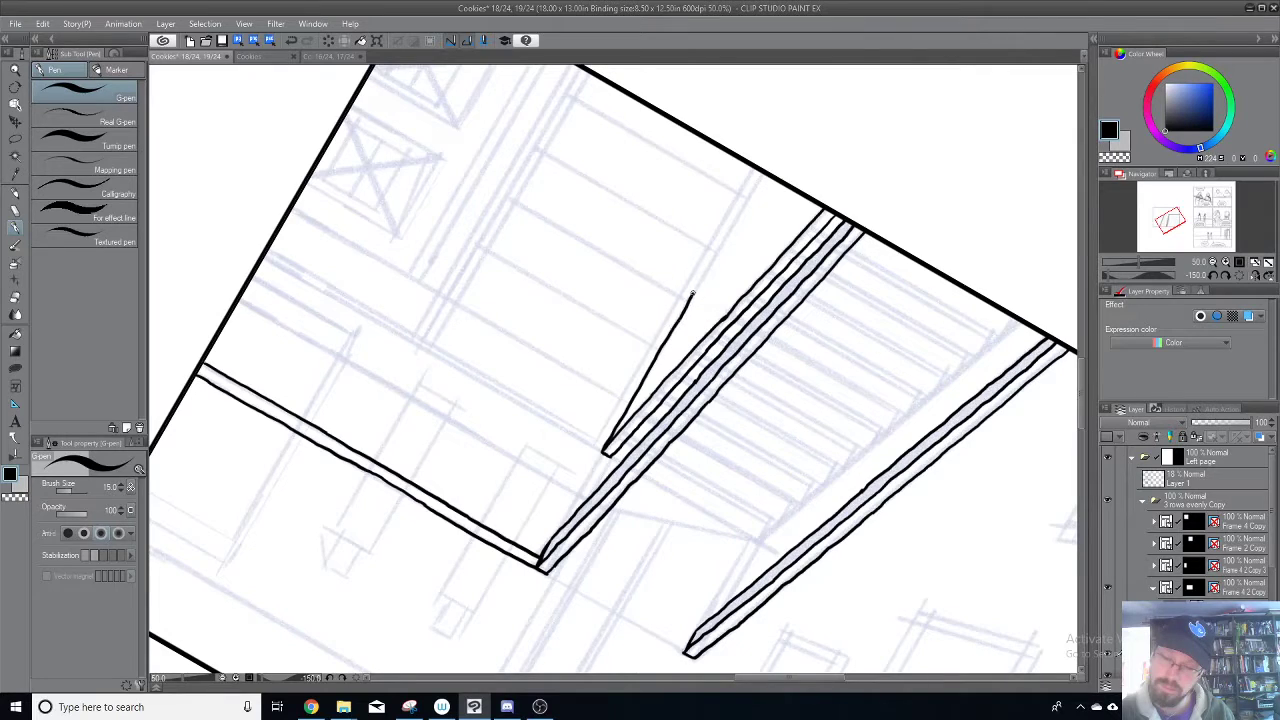
{"action": "mouse_move", "coordinate": [723, 253]}
{"action": "left_mouse_down"}
{"action": "mouse_move", "coordinate": [687, 354]}
{"action": "mouse_move", "coordinate": [634, 421]}
{"action": "mouse_move", "coordinate": [623, 415]}
{"action": "mouse_move", "coordinate": [675, 322]}
{"action": "left_mouse_up"}
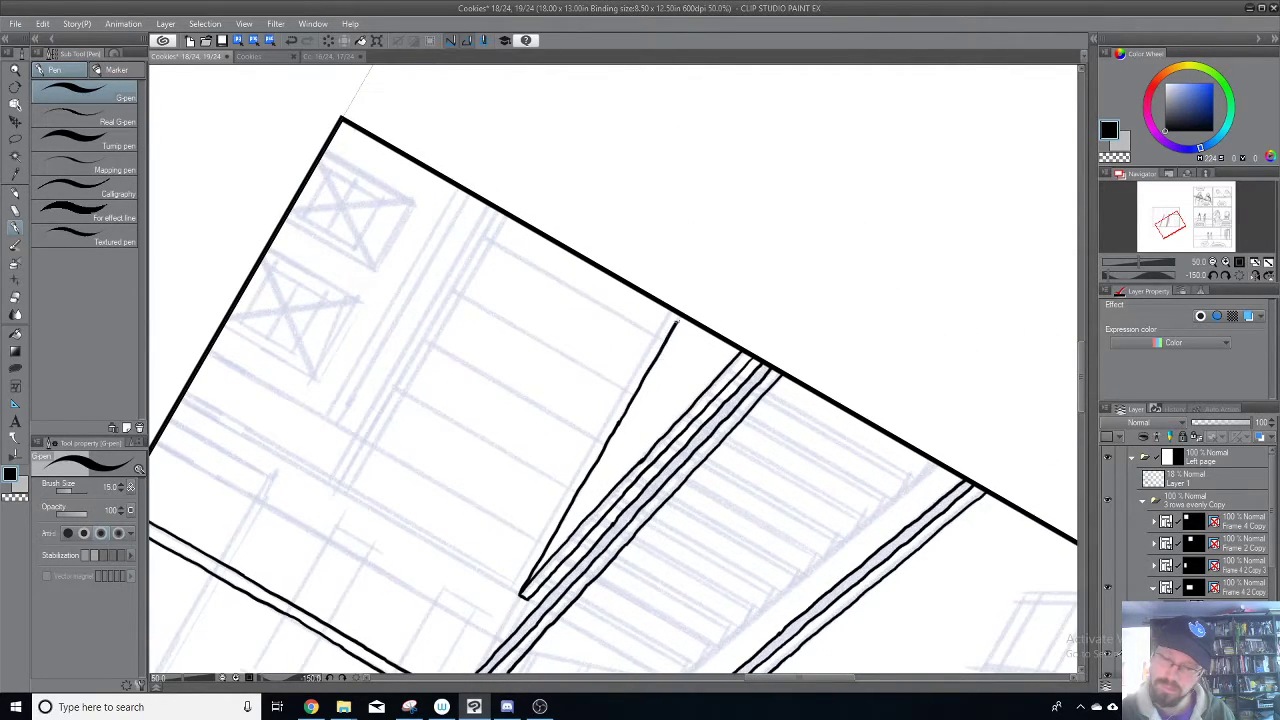
{"action": "left_click_drag", "start_coordinate": [734, 455], "coordinate": [726, 294]}
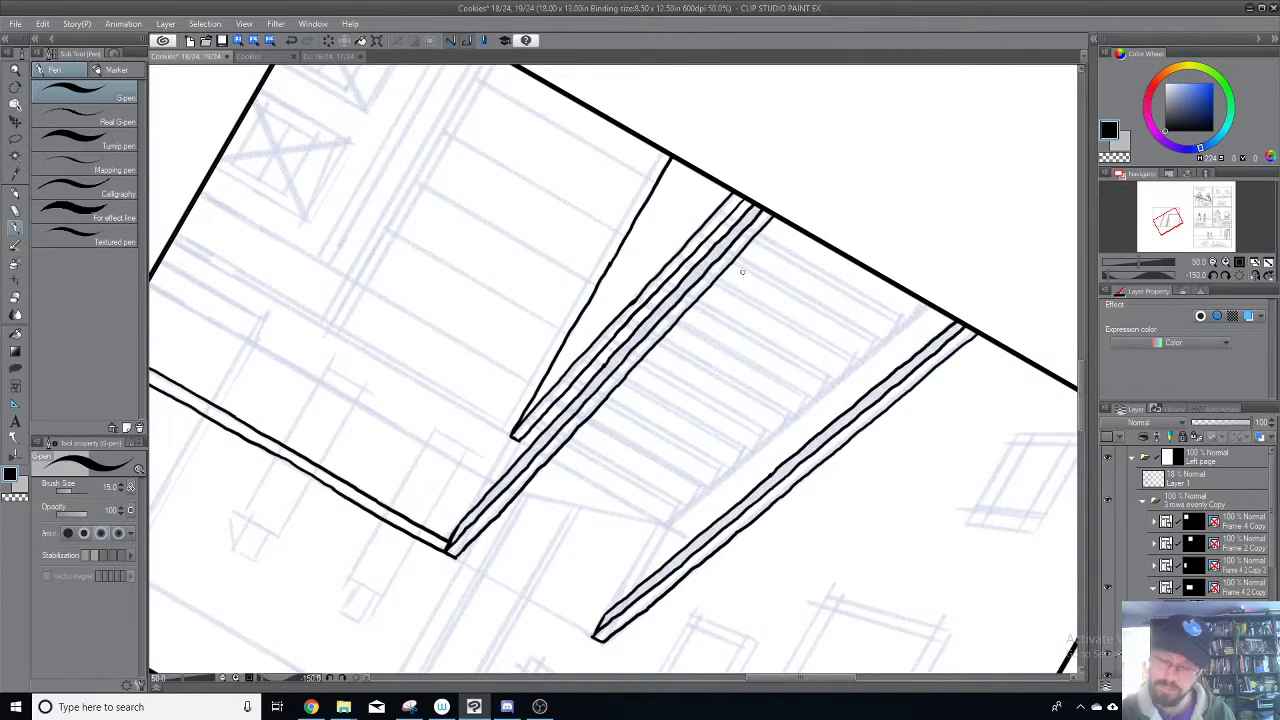
Step: Ink the top stair tread as two close parallel lines running from the sketched stair edge to the right handrail
{"action": "key", "text": "minus"}
{"action": "key", "text": "minus"}
{"action": "key", "text": "minus"}
{"action": "key", "text": "minus"}
{"action": "key", "text": "minus"}
{"action": "key", "text": "minus"}
{"action": "key", "text": "minus"}
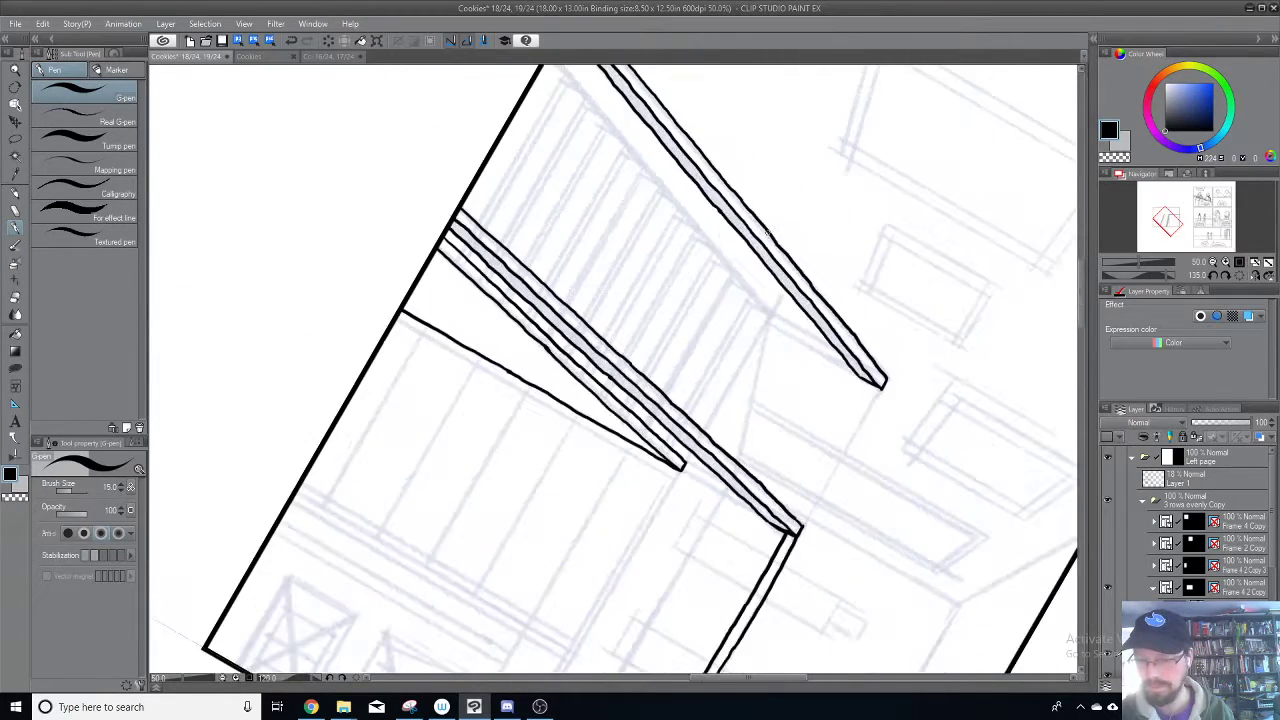
{"action": "key", "text": "minus"}
{"action": "key", "text": "minus"}
{"action": "key", "text": "minus"}
{"action": "key", "text": "minus"}
{"action": "key", "text": "minus"}
{"action": "key", "text": "minus"}
{"action": "key", "text": "minus"}
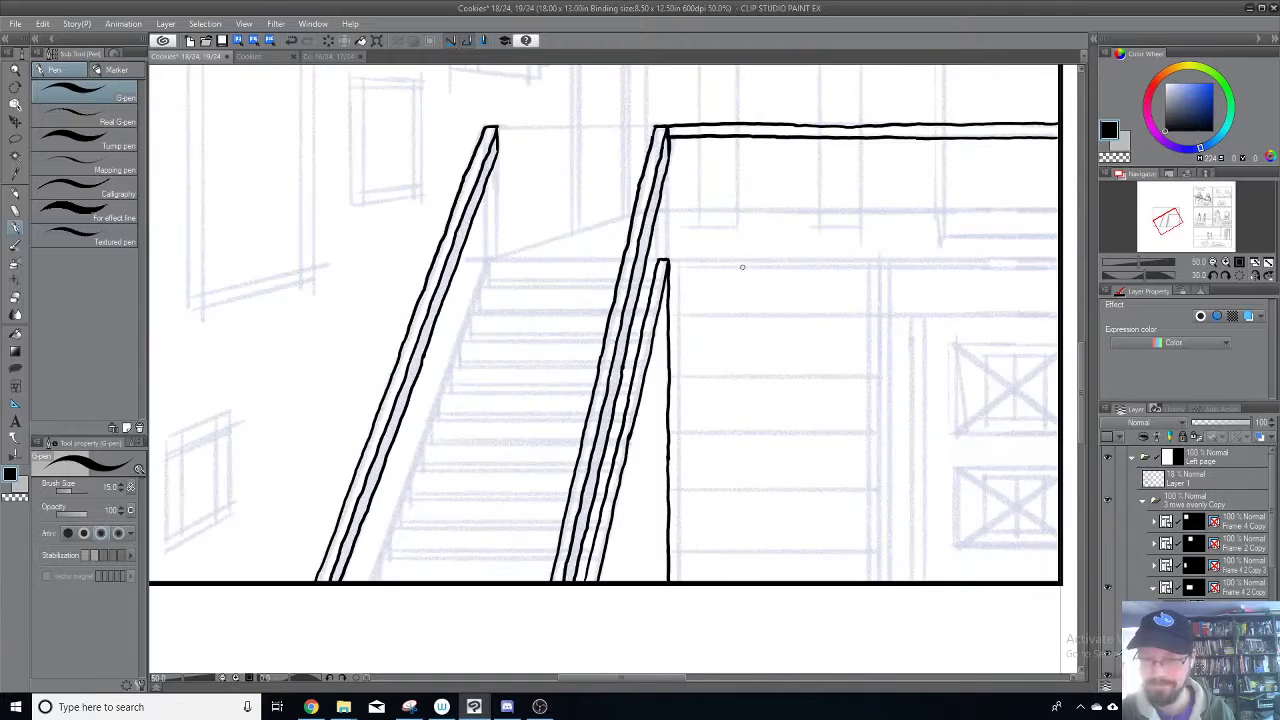
{"action": "left_click_drag", "start_coordinate": [543, 486], "coordinate": [601, 548]}
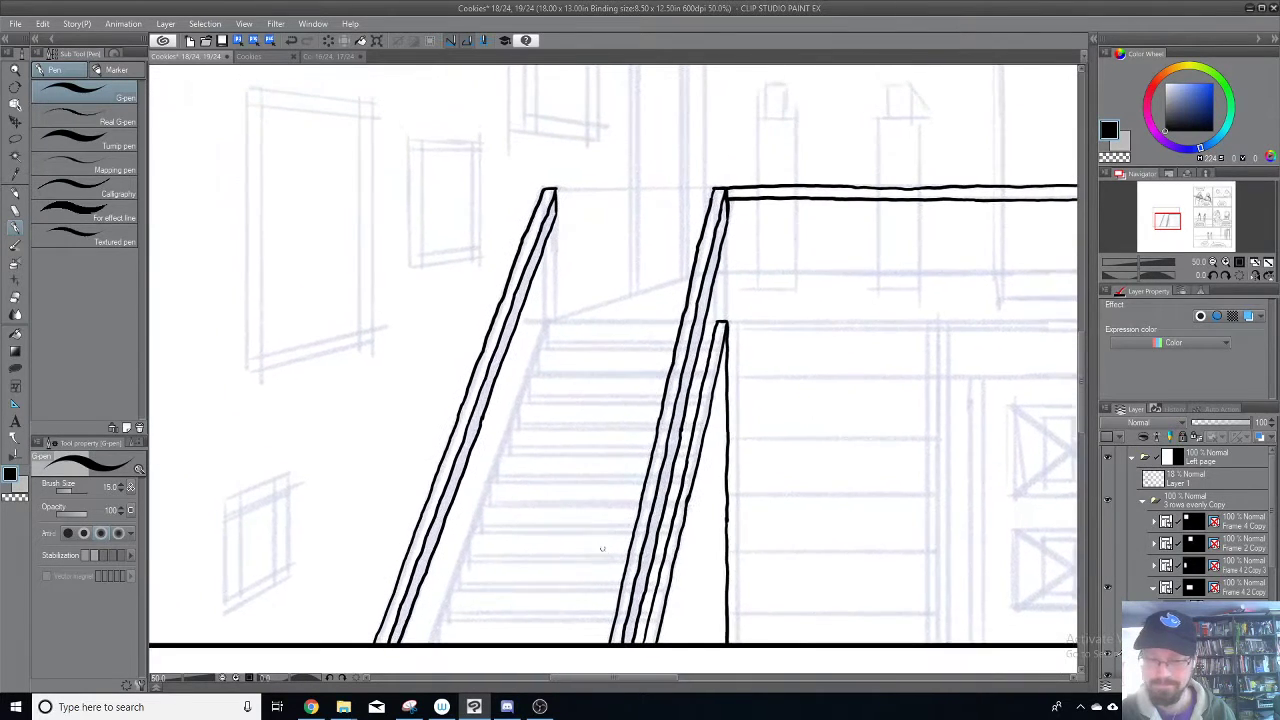
{"action": "key", "text": "minus"}
{"action": "key", "text": "minus"}
{"action": "key", "text": "minus"}
{"action": "key", "text": "minus"}
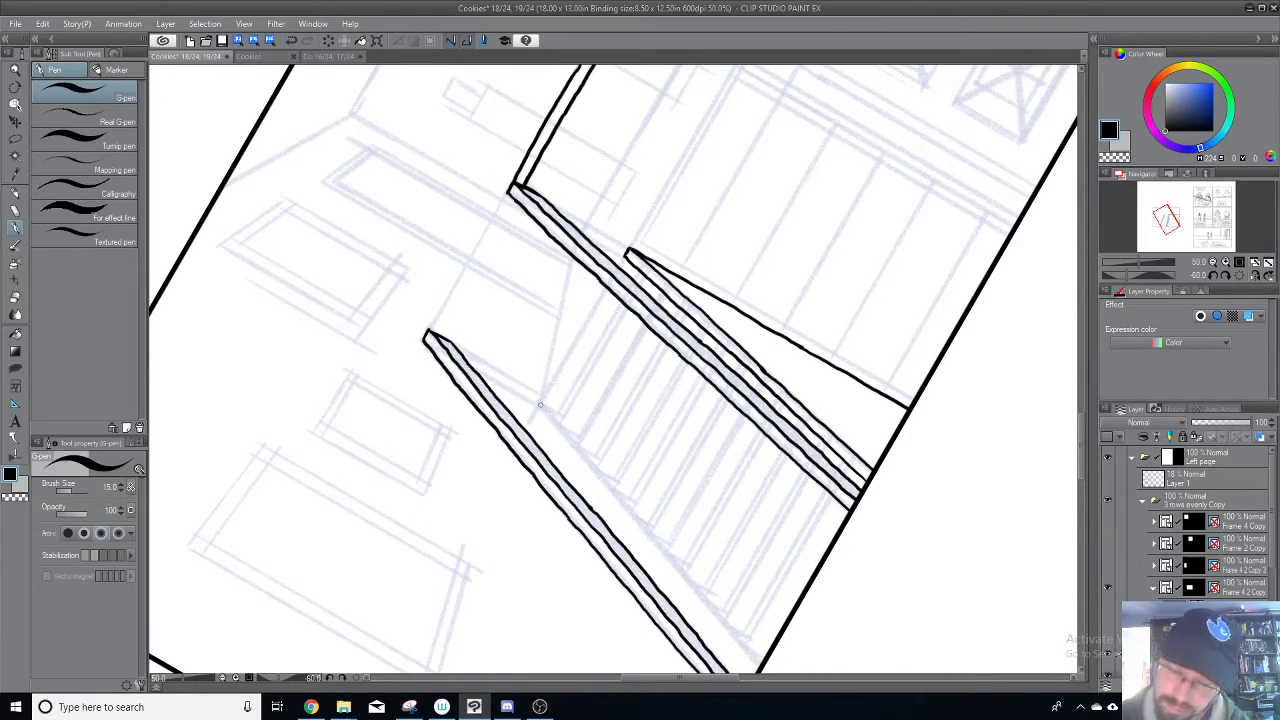
{"action": "left_click_drag", "start_coordinate": [540, 403], "coordinate": [598, 302]}
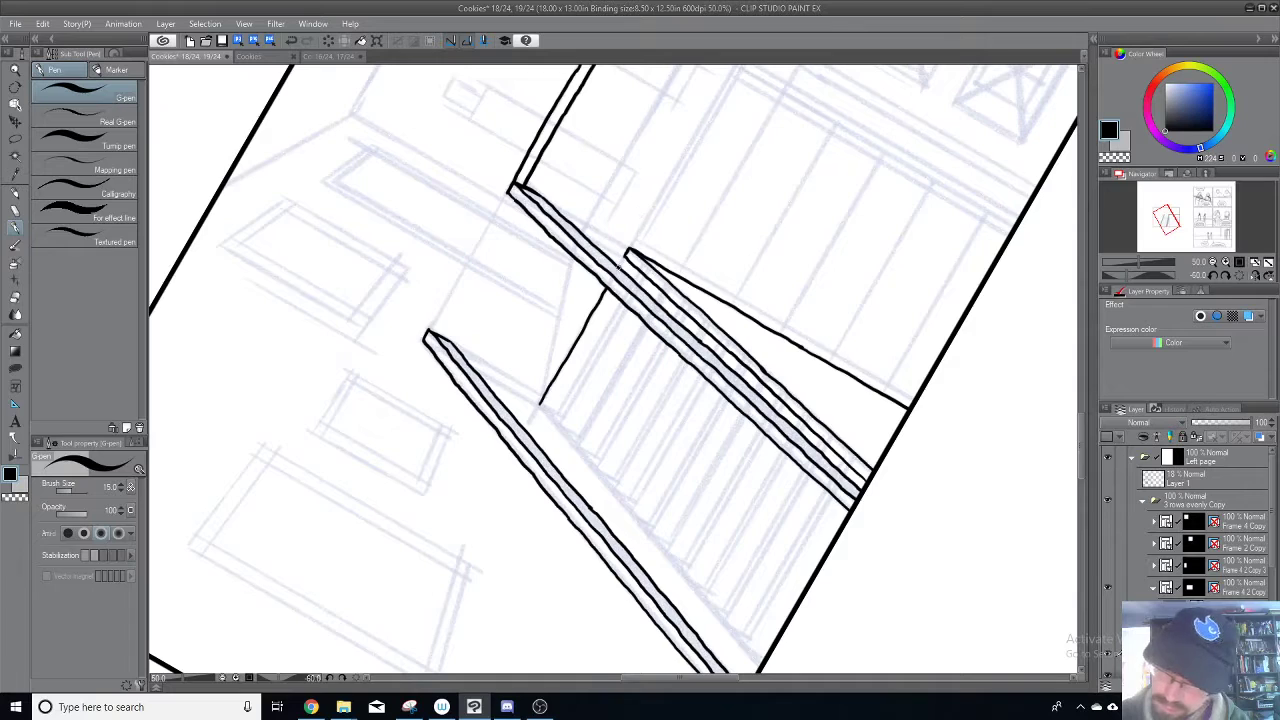
{"action": "left_click_drag", "start_coordinate": [542, 405], "coordinate": [600, 313]}
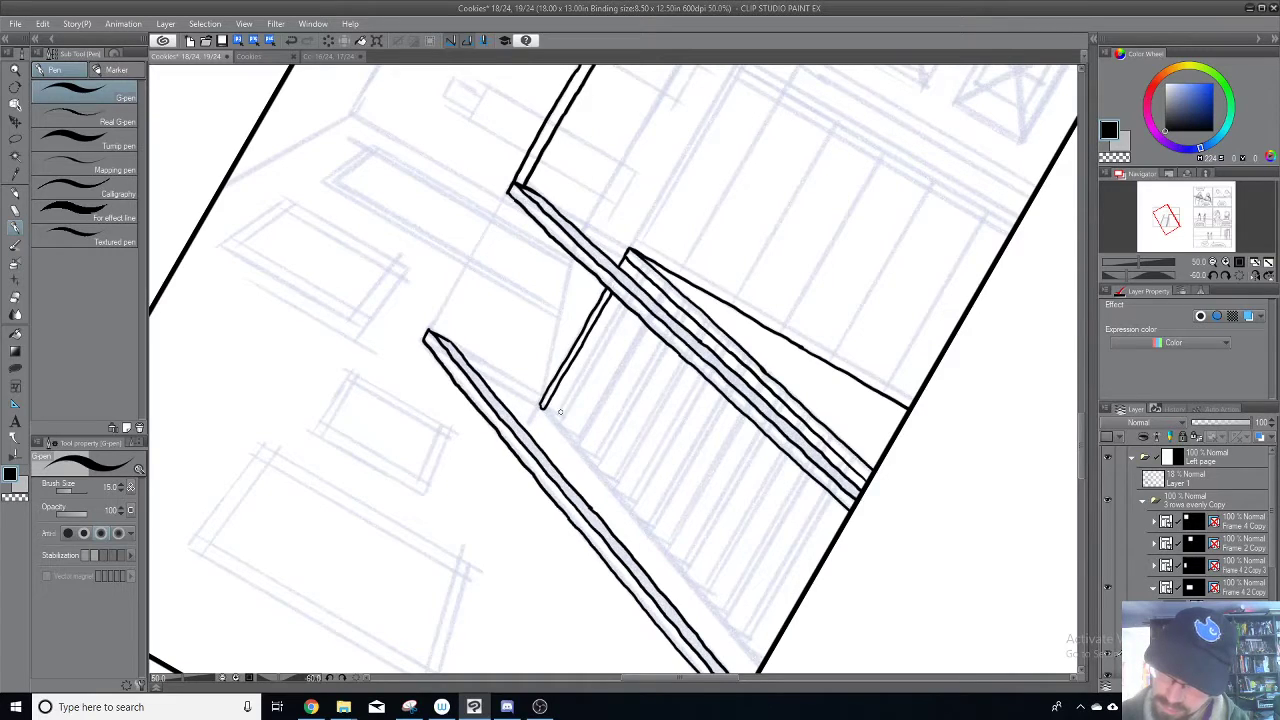
Step: Ink the second stair tread with its notched outer end, continuing its lines through the gap between handrail and stringer
{"action": "mouse_move", "coordinate": [557, 412]}
{"action": "left_mouse_down"}
{"action": "mouse_move", "coordinate": [559, 424]}
{"action": "mouse_move", "coordinate": [574, 410]}
{"action": "mouse_move", "coordinate": [627, 314]}
{"action": "left_mouse_up"}
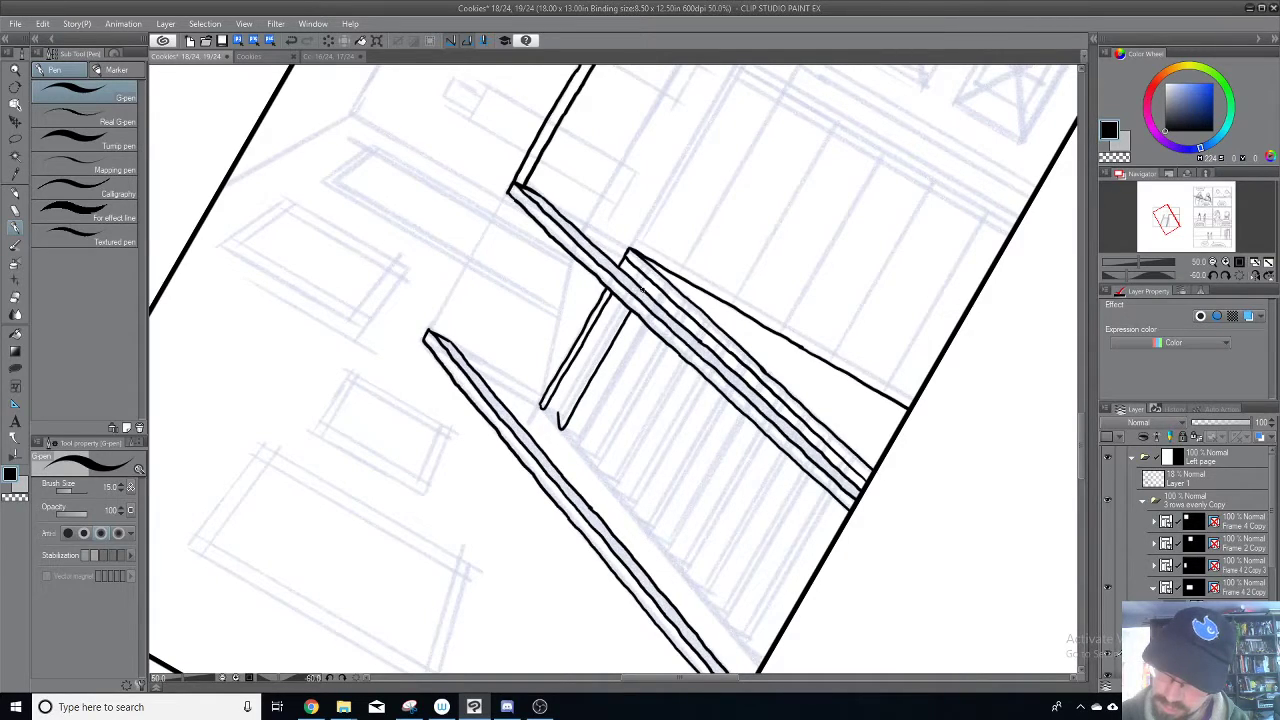
{"action": "left_click_drag", "start_coordinate": [560, 425], "coordinate": [624, 312]}
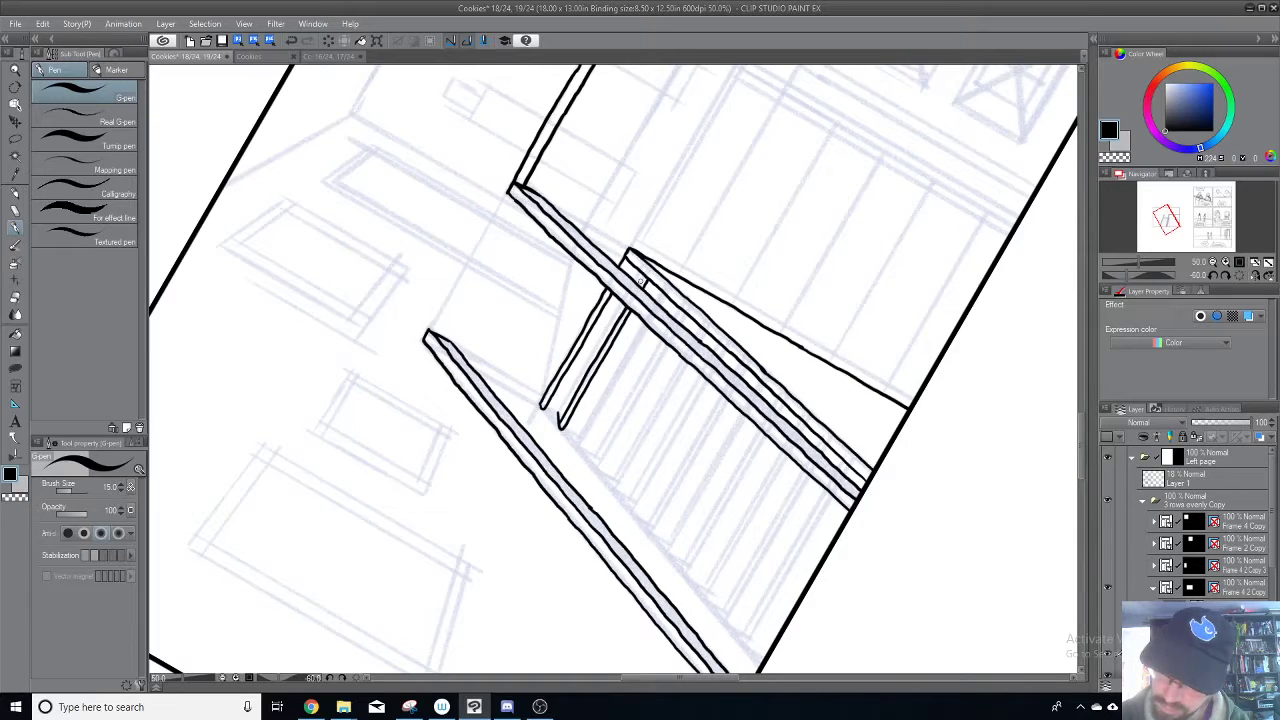
{"action": "left_click_drag", "start_coordinate": [558, 411], "coordinate": [620, 304]}
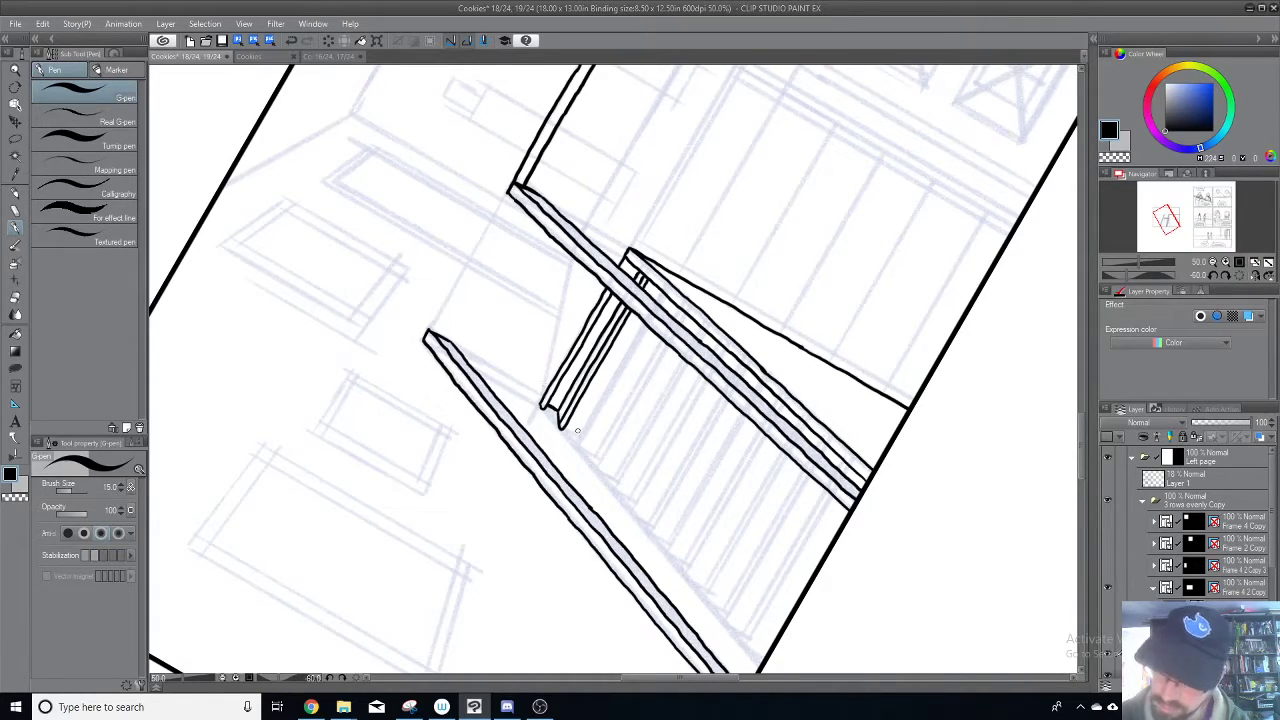
Step: Ink the third stair tread with its notched outer end and a broken inner line along its front edge
{"action": "left_click_drag", "start_coordinate": [577, 432], "coordinate": [643, 325]}
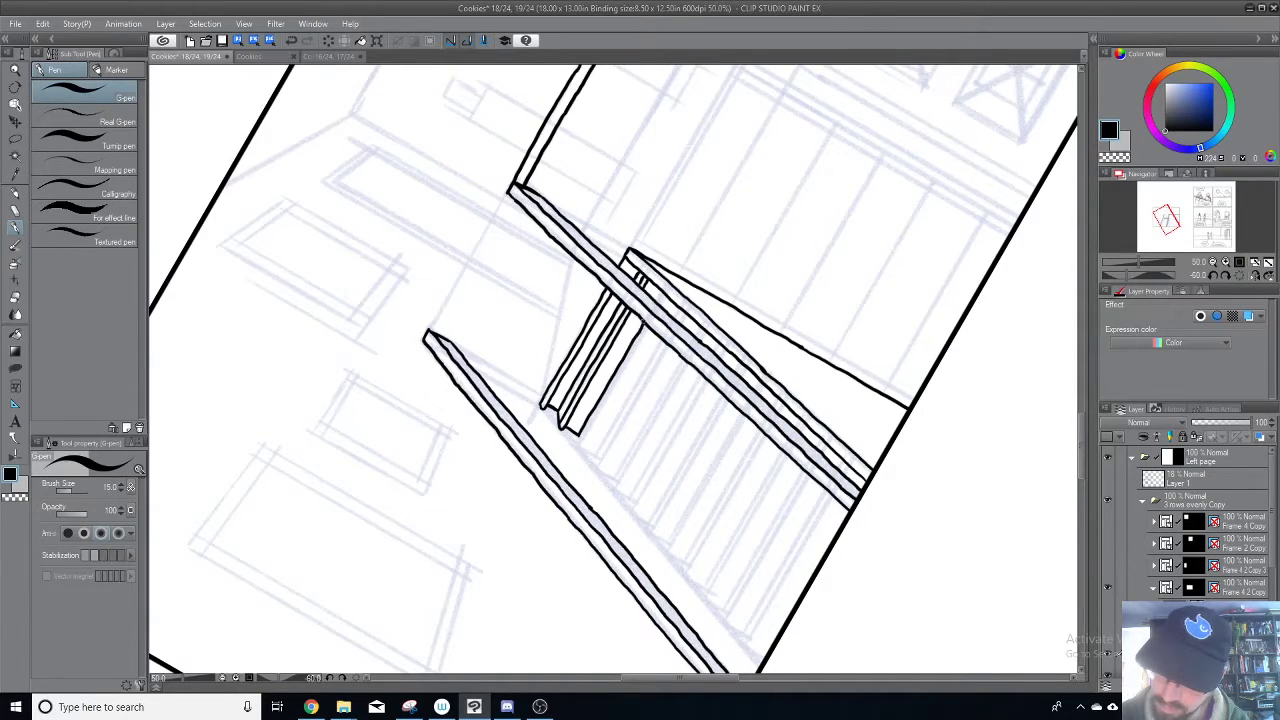
{"action": "mouse_move", "coordinate": [578, 433]}
{"action": "left_mouse_down"}
{"action": "mouse_move", "coordinate": [581, 450]}
{"action": "mouse_move", "coordinate": [673, 299]}
{"action": "left_mouse_up"}
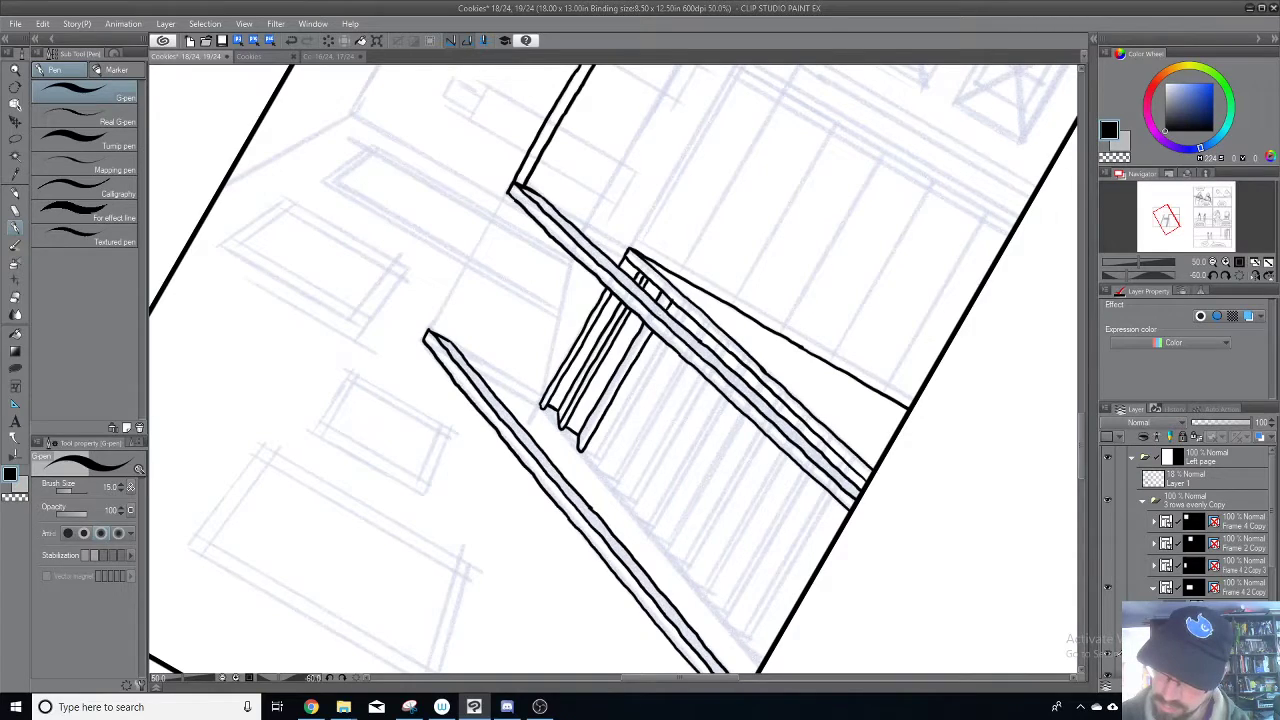
{"action": "left_click_drag", "start_coordinate": [582, 440], "coordinate": [646, 330]}
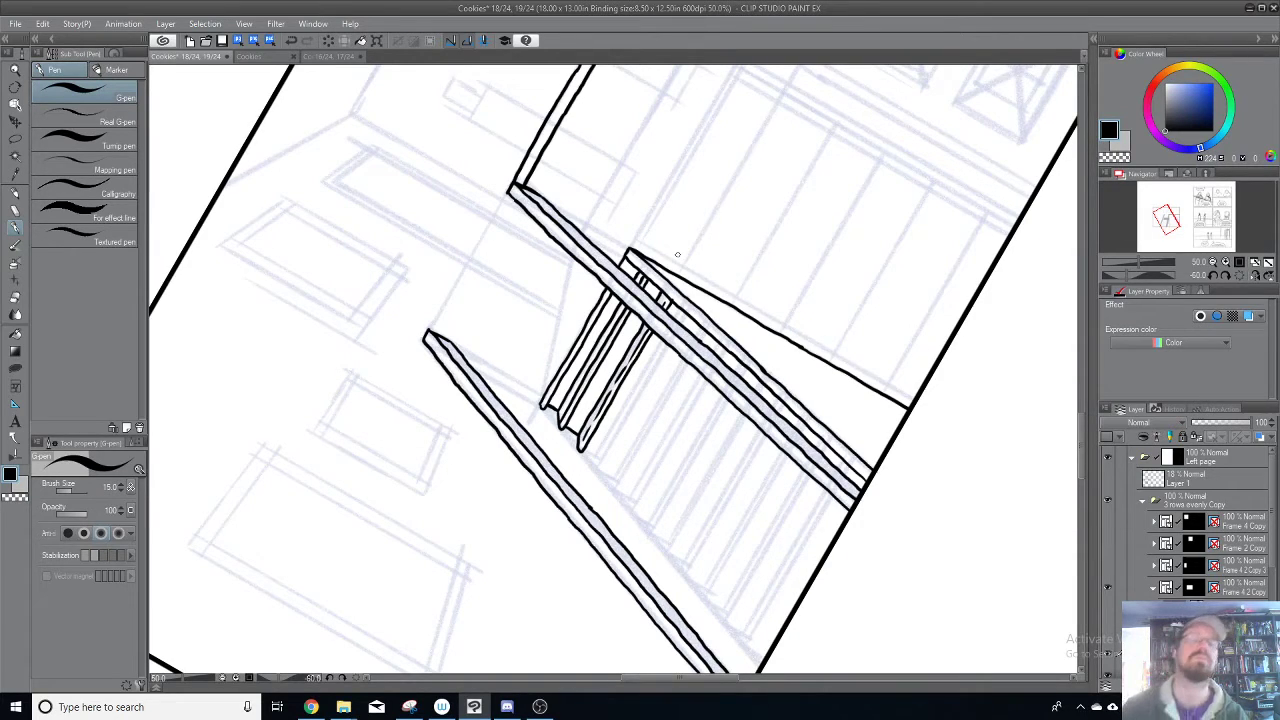
Step: Ink the fourth stair tread below it, with a notched outer end and broken inner lines up to the right handrail
{"action": "left_click_drag", "start_coordinate": [688, 423], "coordinate": [709, 368]}
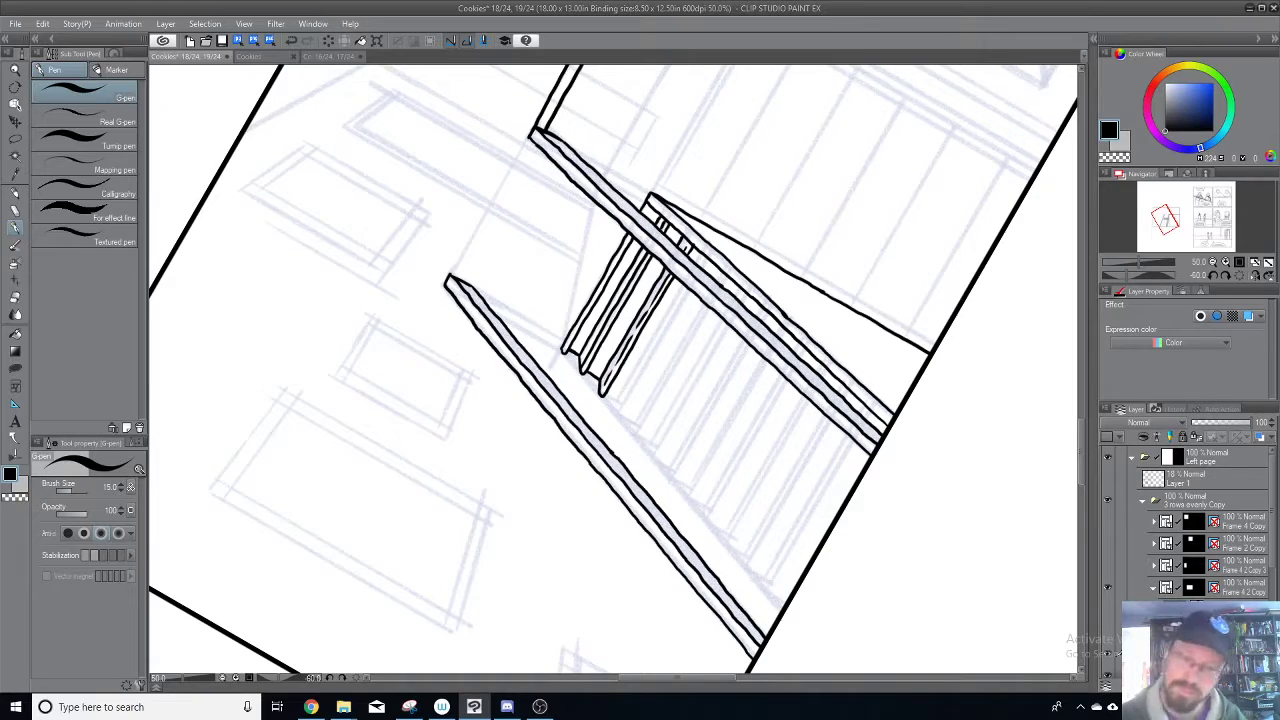
{"action": "mouse_move", "coordinate": [616, 400]}
{"action": "left_mouse_down"}
{"action": "mouse_move", "coordinate": [616, 413]}
{"action": "mouse_move", "coordinate": [714, 261]}
{"action": "left_mouse_up"}
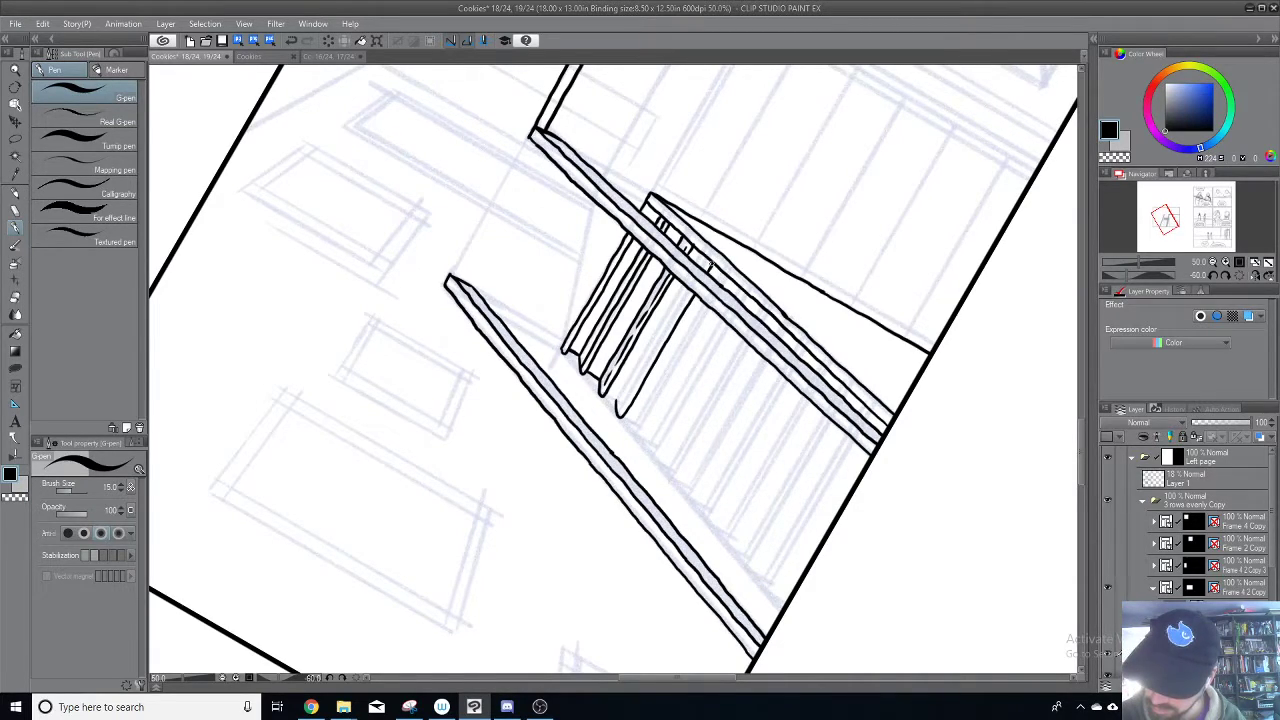
{"action": "left_click_drag", "start_coordinate": [618, 406], "coordinate": [691, 289]}
{"action": "left_click_drag", "start_coordinate": [616, 398], "coordinate": [684, 289]}
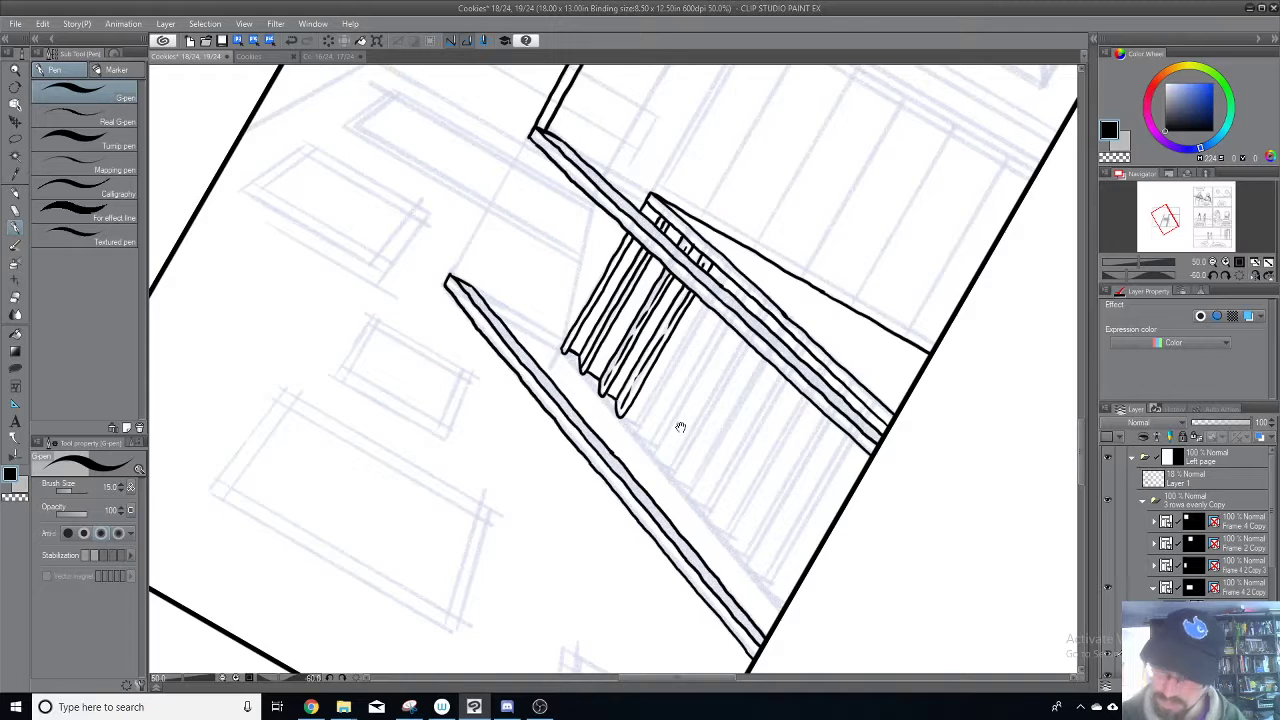
{"action": "left_click_drag", "start_coordinate": [674, 414], "coordinate": [629, 300]}
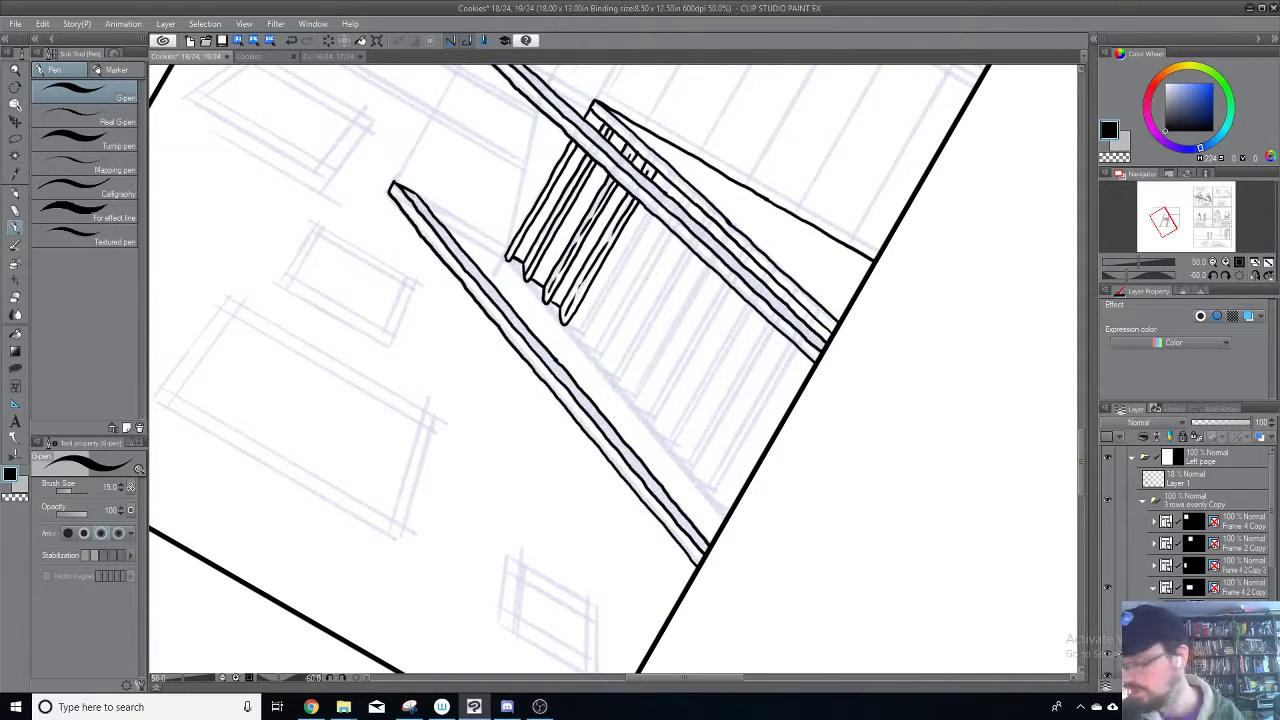
{"action": "mouse_move", "coordinate": [614, 366]}
{"action": "left_mouse_down"}
{"action": "mouse_move", "coordinate": [631, 403]}
{"action": "mouse_move", "coordinate": [592, 373]}
{"action": "mouse_move", "coordinate": [595, 385]}
{"action": "mouse_move", "coordinate": [647, 297]}
{"action": "left_mouse_up"}
{"action": "key", "text": "ctrl+z"}
{"action": "key", "text": "ctrl+z"}
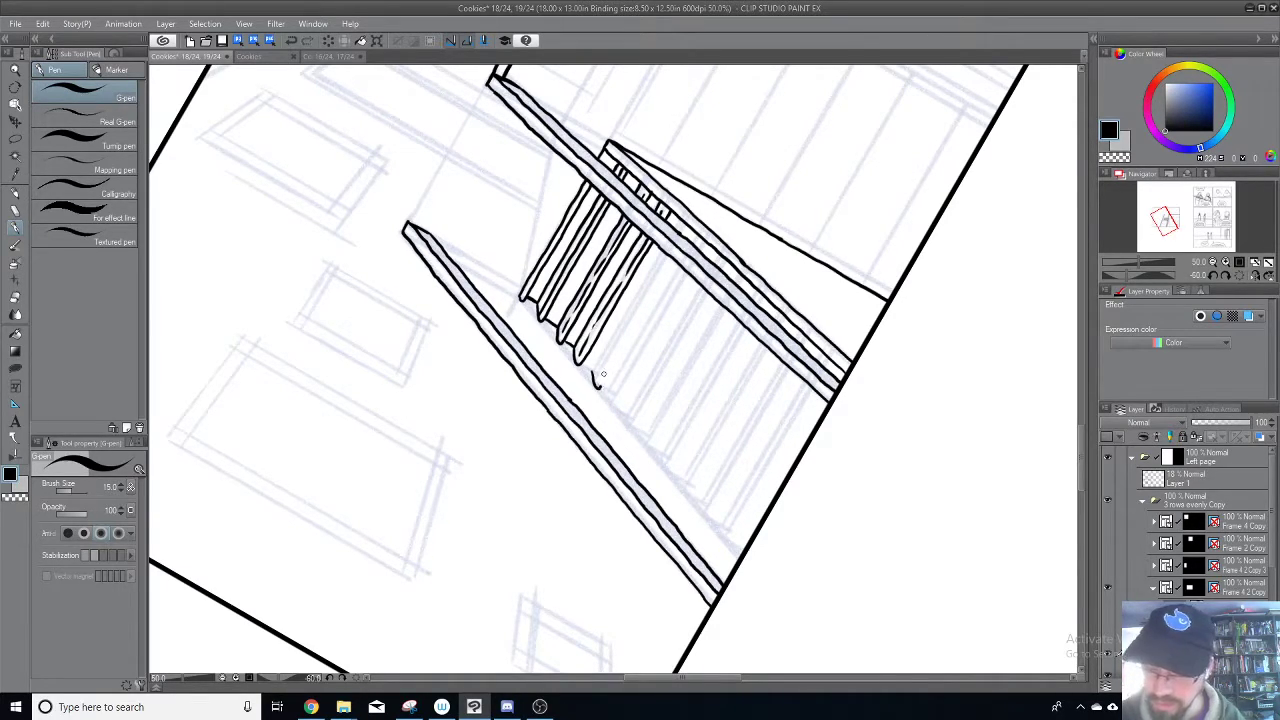
Step: Ink the fifth tread's first edge stroke, delete its stray upper tip with a lasso selection, then deselect and return to the G-pen
{"action": "mouse_move", "coordinate": [609, 368]}
{"action": "left_mouse_down"}
{"action": "mouse_move", "coordinate": [660, 274]}
{"action": "mouse_move", "coordinate": [673, 355]}
{"action": "mouse_move", "coordinate": [654, 385]}
{"action": "mouse_move", "coordinate": [627, 371]}
{"action": "left_mouse_up"}
{"action": "left_click", "coordinate": [16, 139]}
{"action": "key", "text": "Delete"}
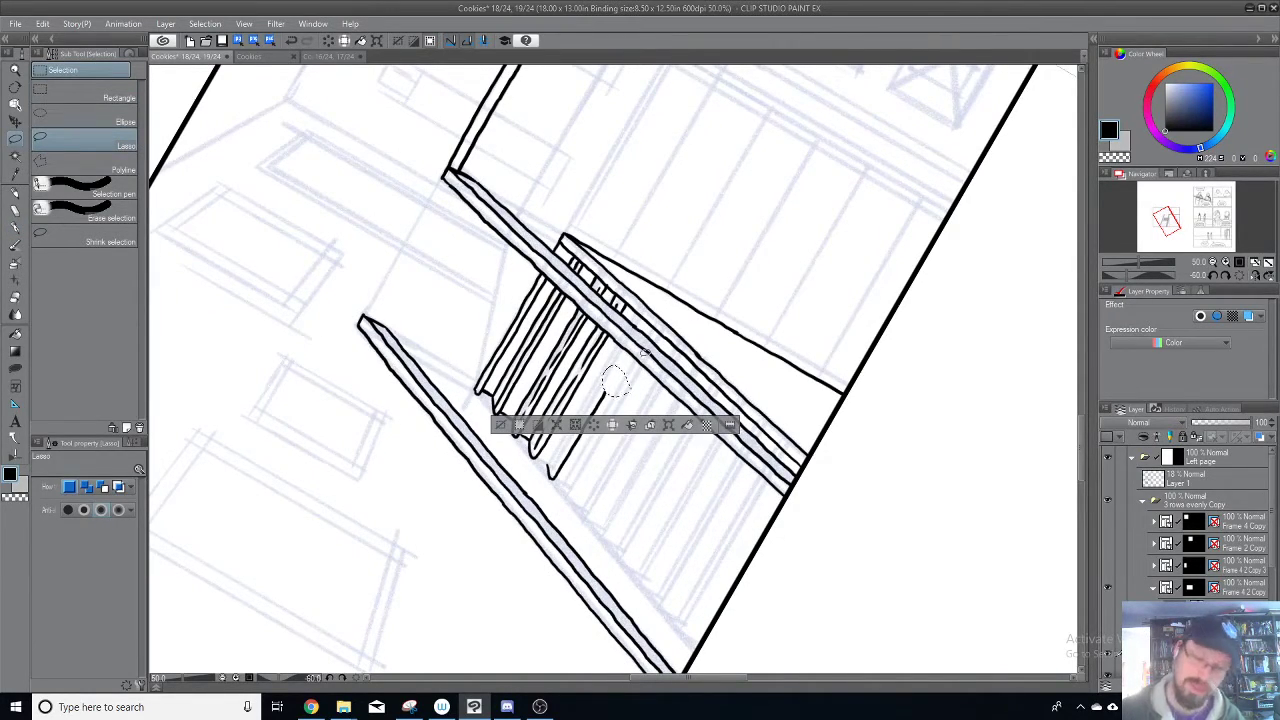
{"action": "key", "text": "ctrl+z"}
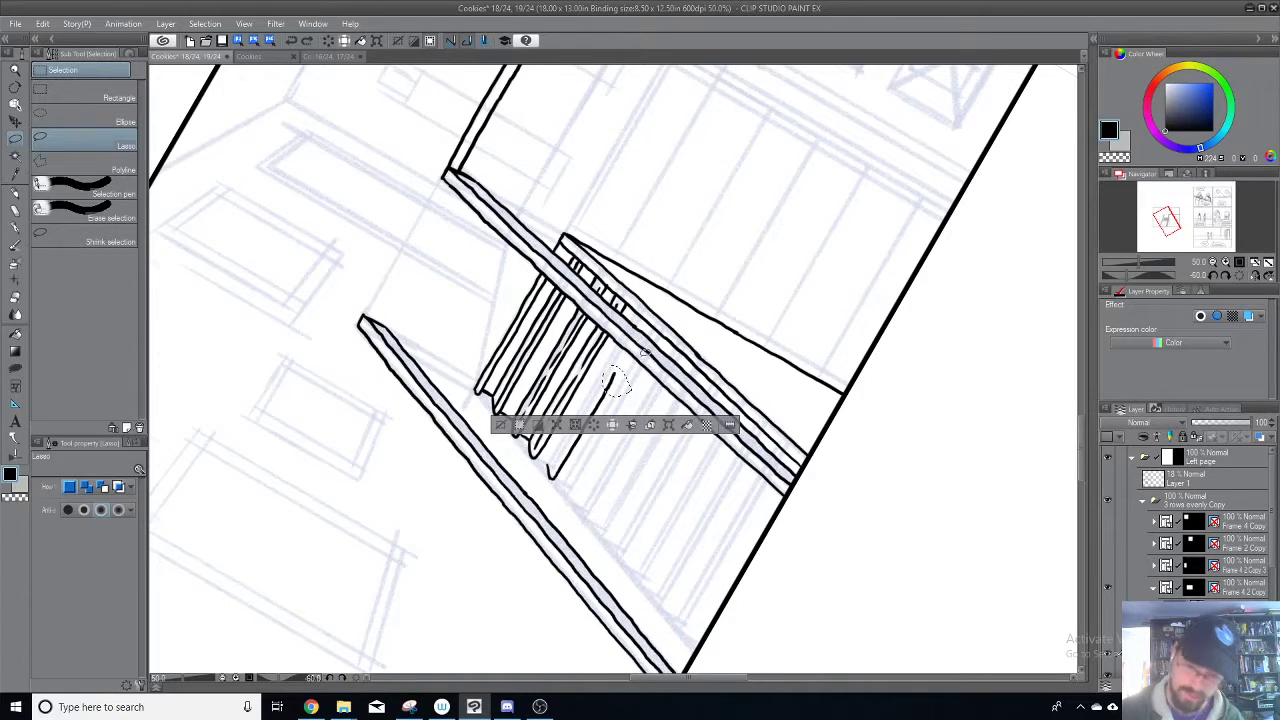
{"action": "scroll", "coordinate": [645, 352], "scroll_direction": "up", "scroll_amount": 1}
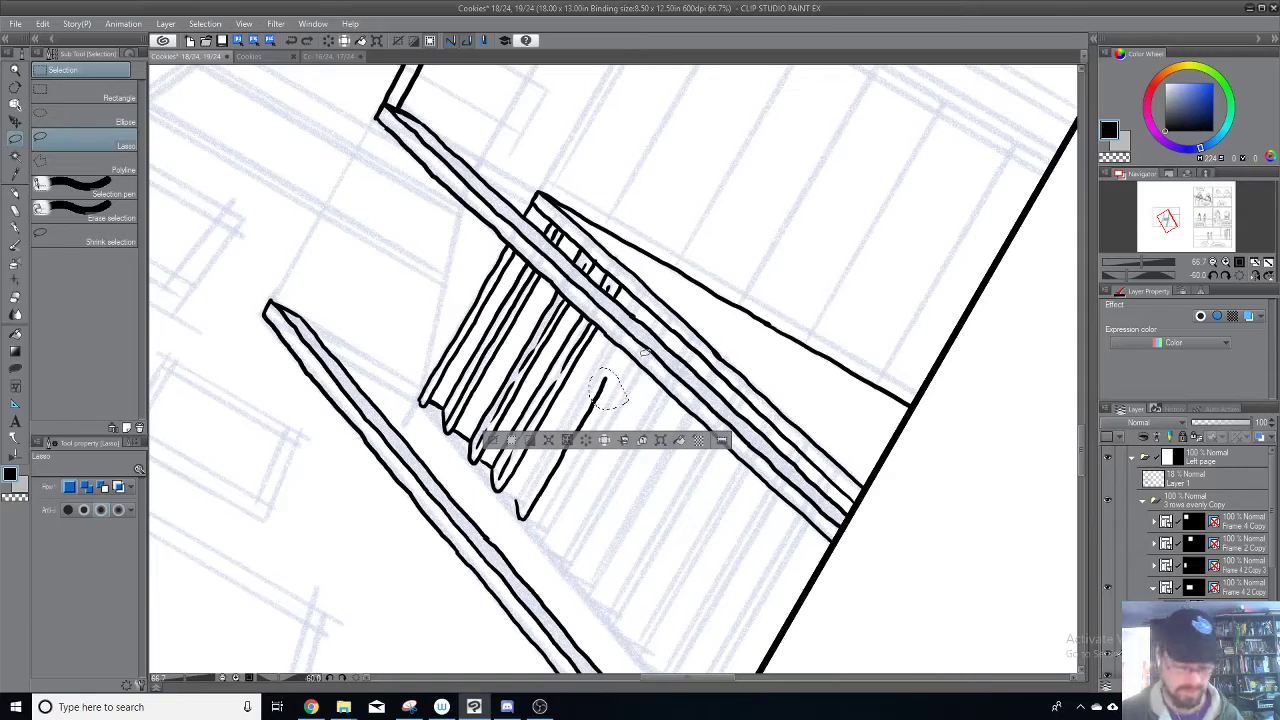
{"action": "key", "text": "Delete"}
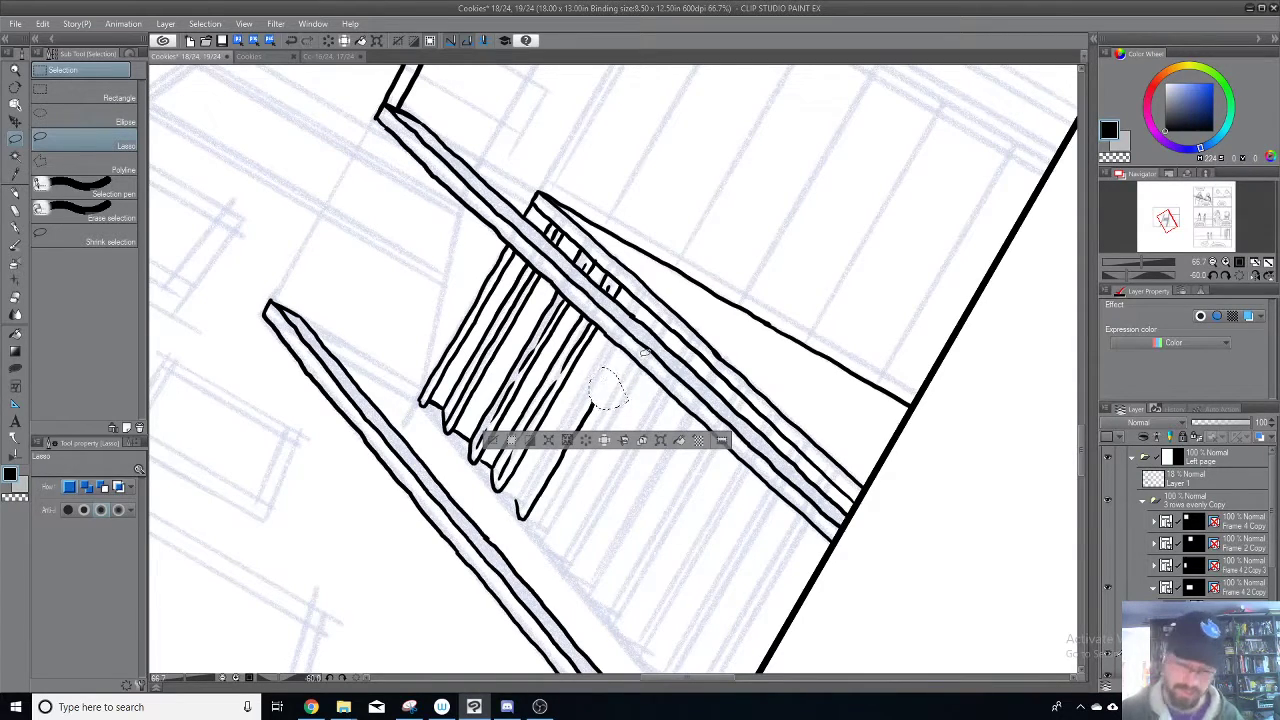
{"action": "key", "text": "ctrl+d"}
{"action": "left_click", "coordinate": [20, 228]}
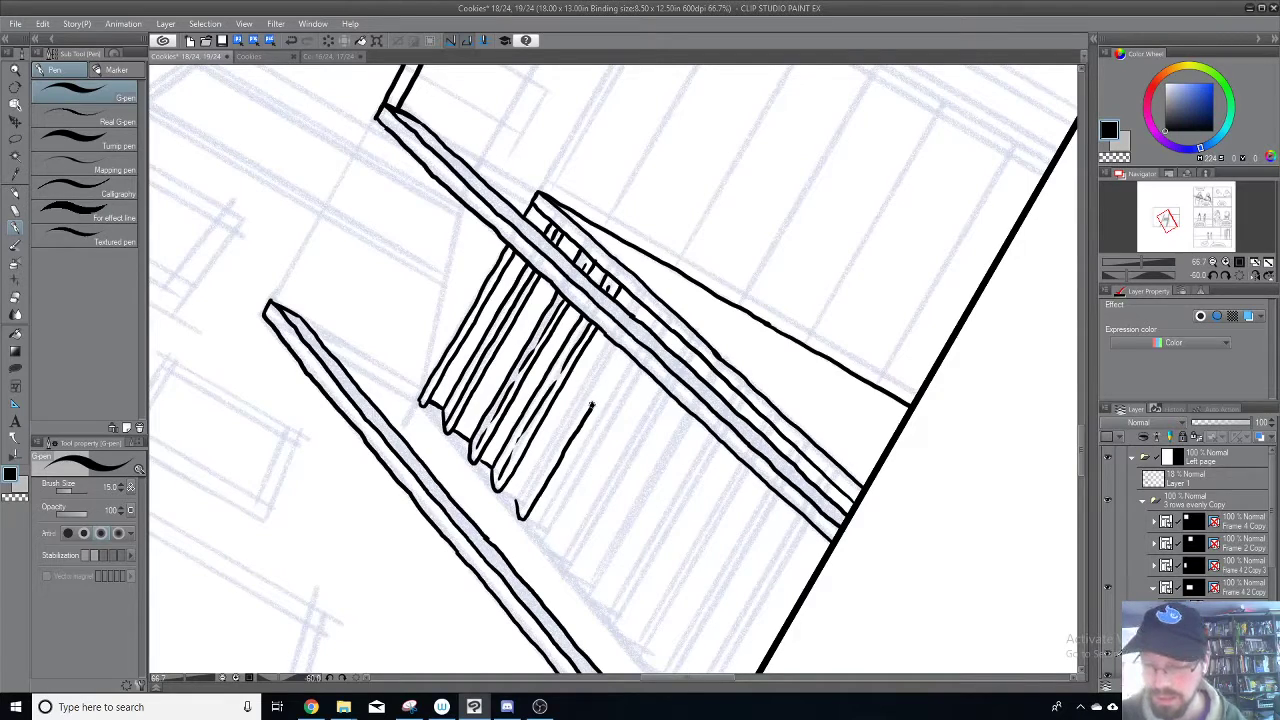
Step: Finish the fifth stair tread by extending its edge across the handrail gap, adding a broken inner line and closing its notched outer end
{"action": "left_click_drag", "start_coordinate": [594, 400], "coordinate": [645, 310]}
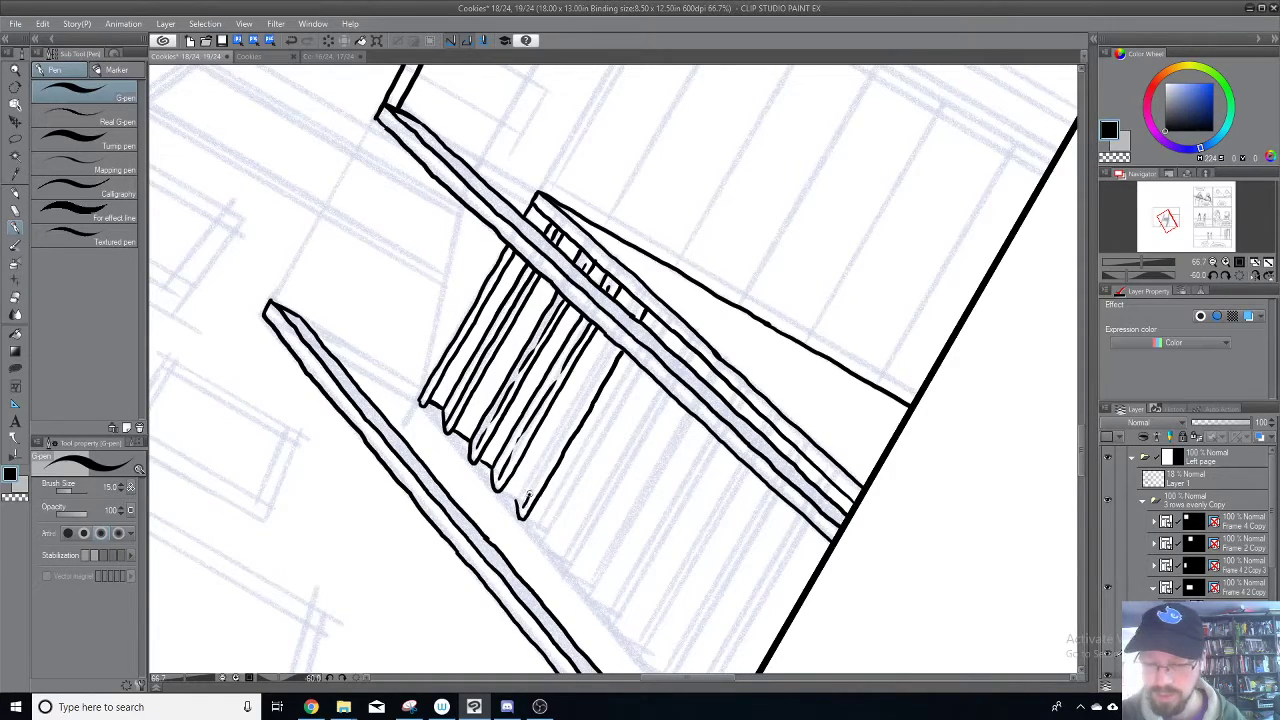
{"action": "left_click_drag", "start_coordinate": [534, 483], "coordinate": [616, 347]}
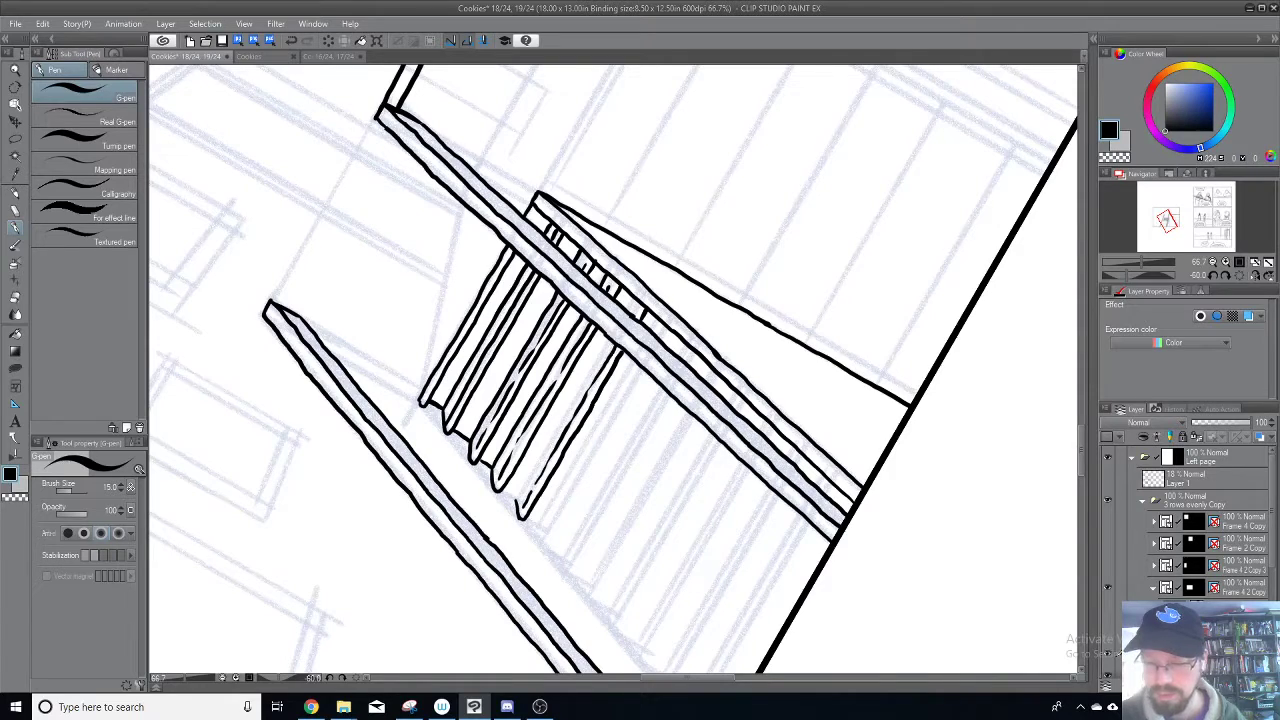
{"action": "left_click_drag", "start_coordinate": [517, 505], "coordinate": [637, 301]}
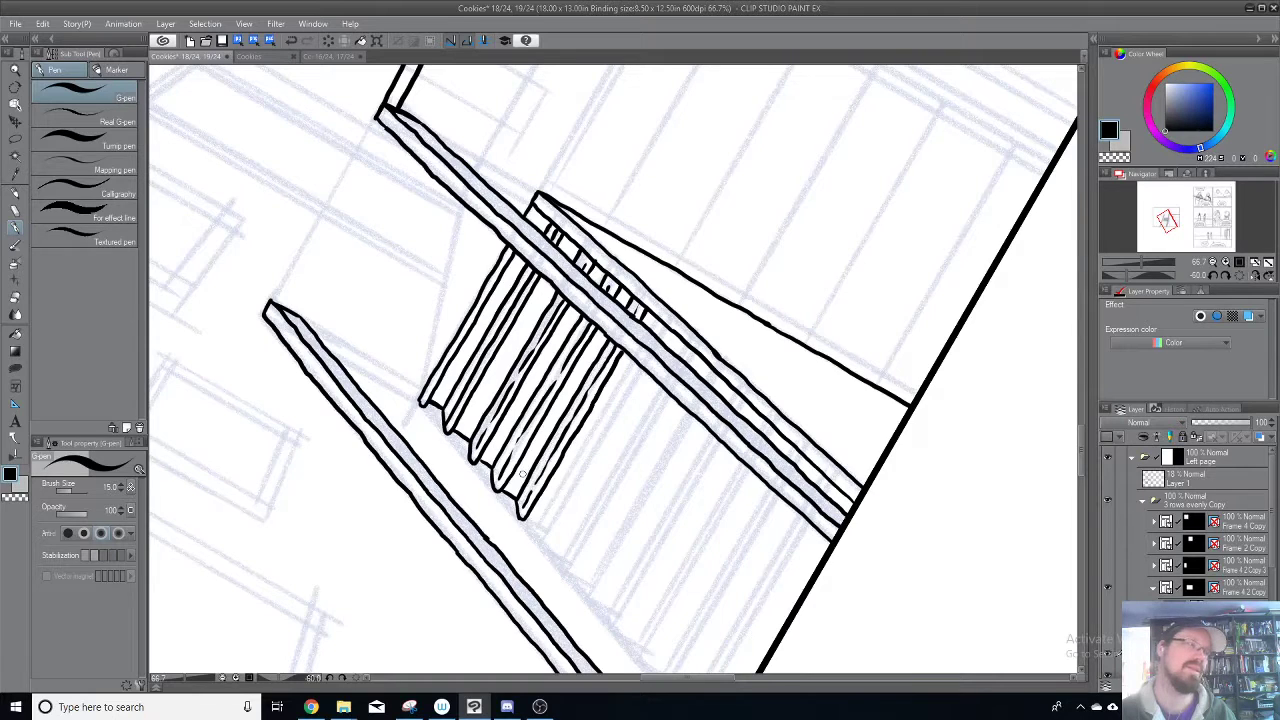
Step: Ink the sixth stair tread with a notched outer end and a broken inner line, continuing its lines through the gap beyond the handrail
{"action": "left_click_drag", "start_coordinate": [587, 481], "coordinate": [610, 396]}
{"action": "mouse_move", "coordinate": [561, 445]}
{"action": "left_mouse_down"}
{"action": "mouse_move", "coordinate": [568, 464]}
{"action": "mouse_move", "coordinate": [670, 291]}
{"action": "left_mouse_up"}
{"action": "key", "text": "ctrl+z"}
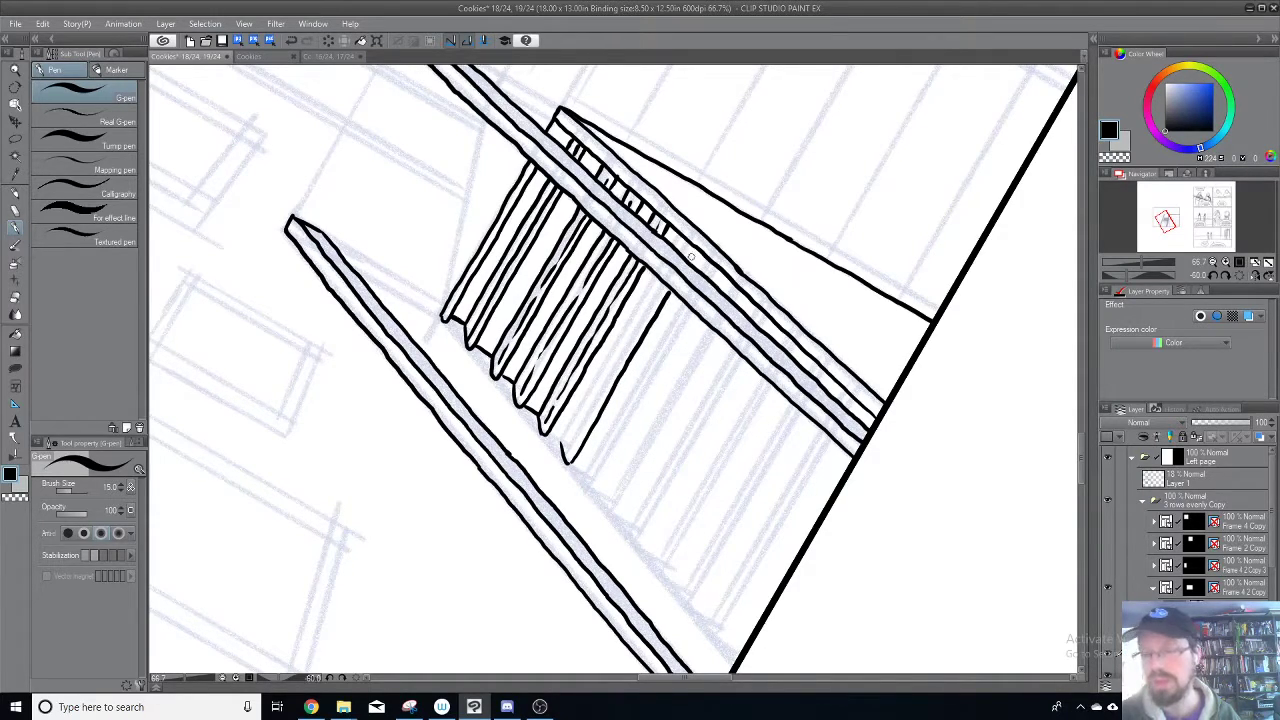
{"action": "left_click_drag", "start_coordinate": [692, 253], "coordinate": [696, 248]}
{"action": "left_click_drag", "start_coordinate": [568, 452], "coordinate": [690, 245]}
{"action": "mouse_move", "coordinate": [566, 458]}
{"action": "left_mouse_down"}
{"action": "mouse_move", "coordinate": [564, 436]}
{"action": "mouse_move", "coordinate": [612, 348]}
{"action": "left_mouse_up"}
{"action": "key", "text": "ctrl+z"}
{"action": "left_click_drag", "start_coordinate": [560, 443], "coordinate": [648, 294]}
{"action": "key", "text": "ctrl+z"}
{"action": "left_click_drag", "start_coordinate": [562, 443], "coordinate": [658, 273]}
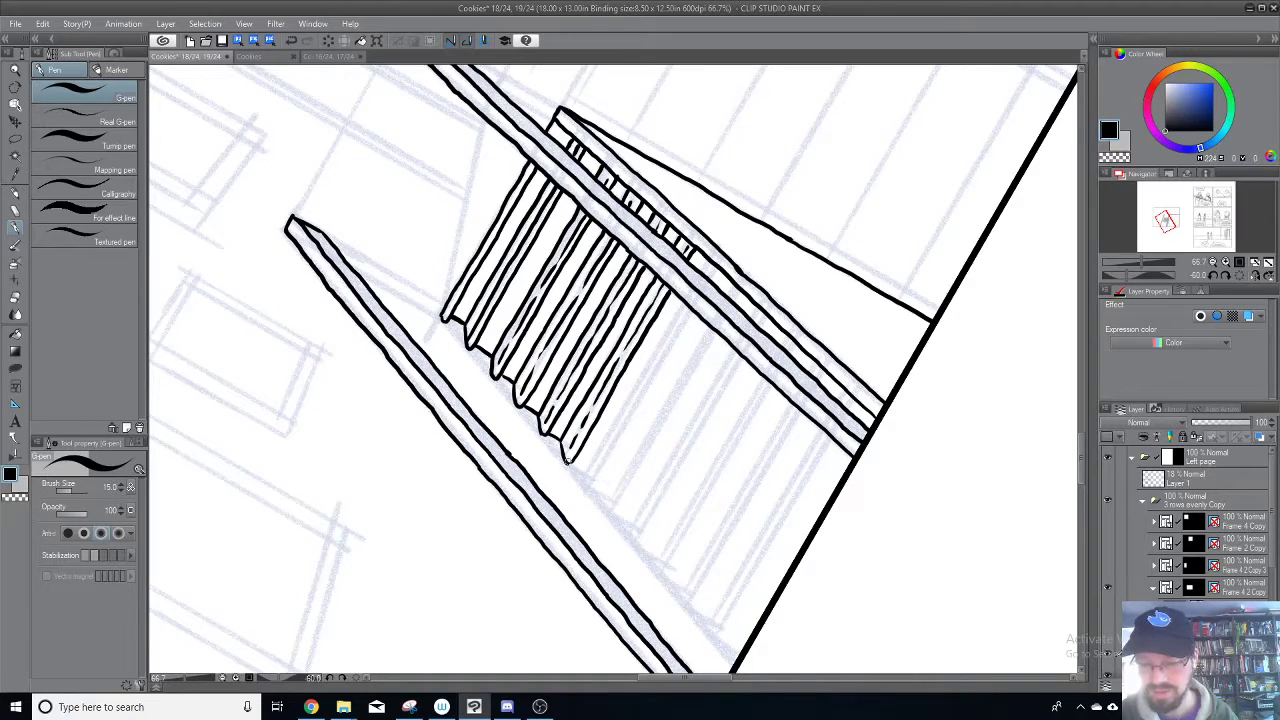
Step: Ink the seventh stair tread with its notched outer end, long edges up to the handrail and a broken inner line
{"action": "scroll", "coordinate": [662, 405], "scroll_direction": "down", "scroll_amount": 2}
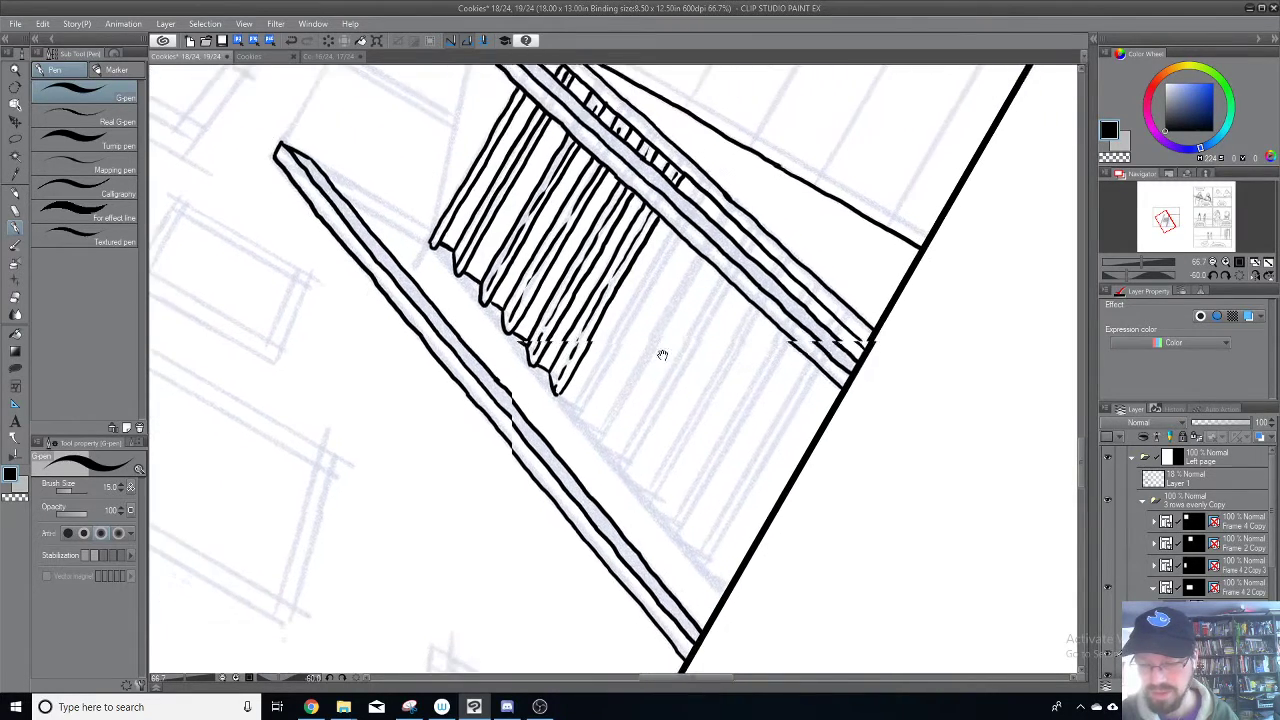
{"action": "left_click_drag", "start_coordinate": [558, 379], "coordinate": [575, 389]}
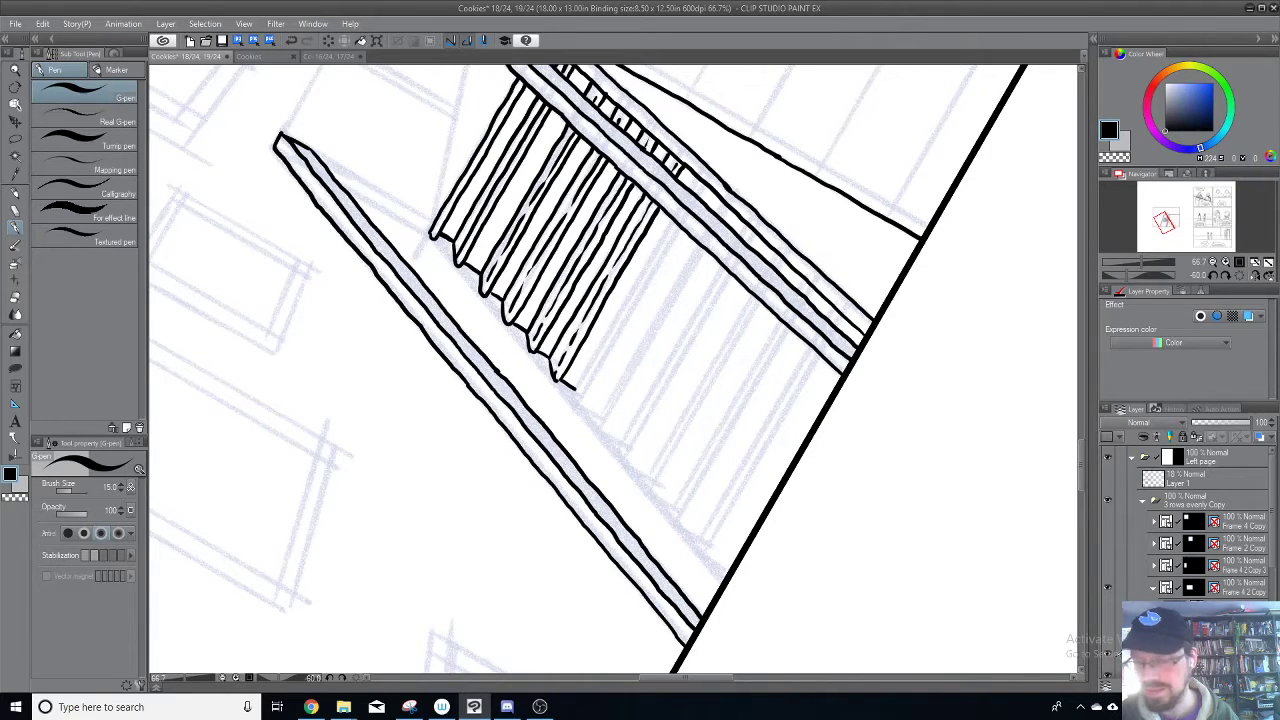
{"action": "left_click_drag", "start_coordinate": [573, 390], "coordinate": [577, 408]}
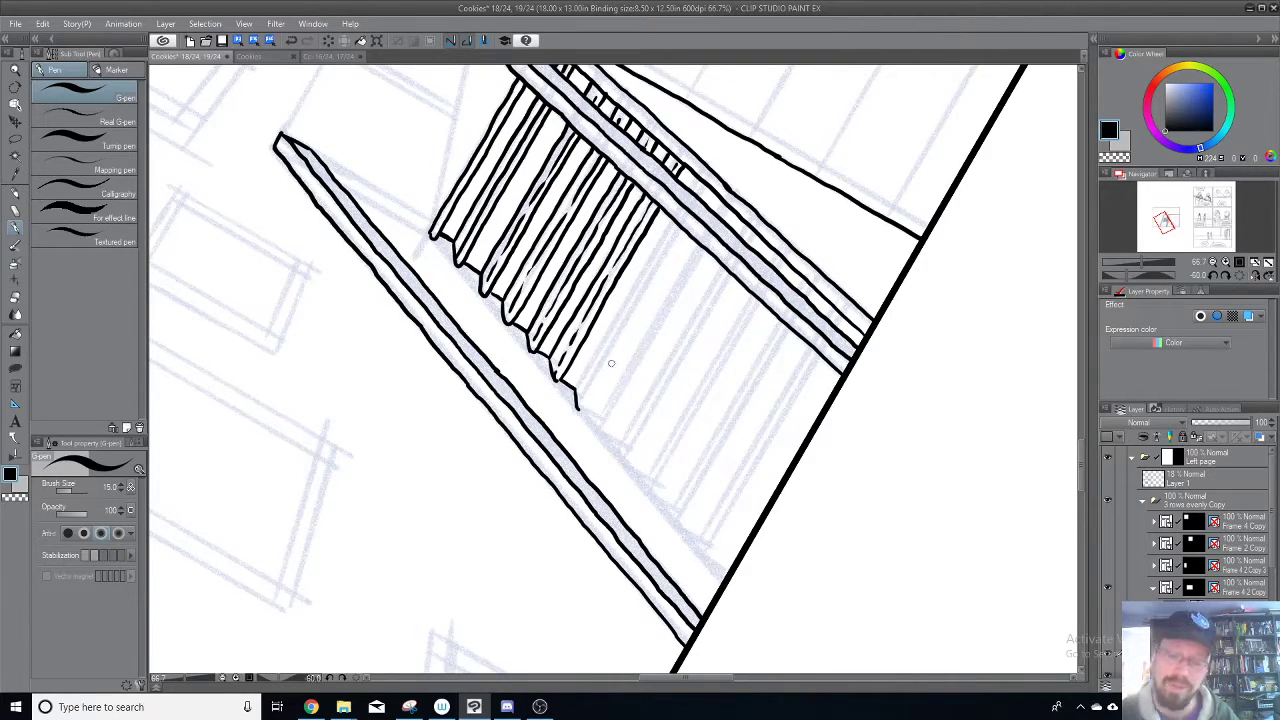
{"action": "left_click_drag", "start_coordinate": [612, 398], "coordinate": [617, 443]}
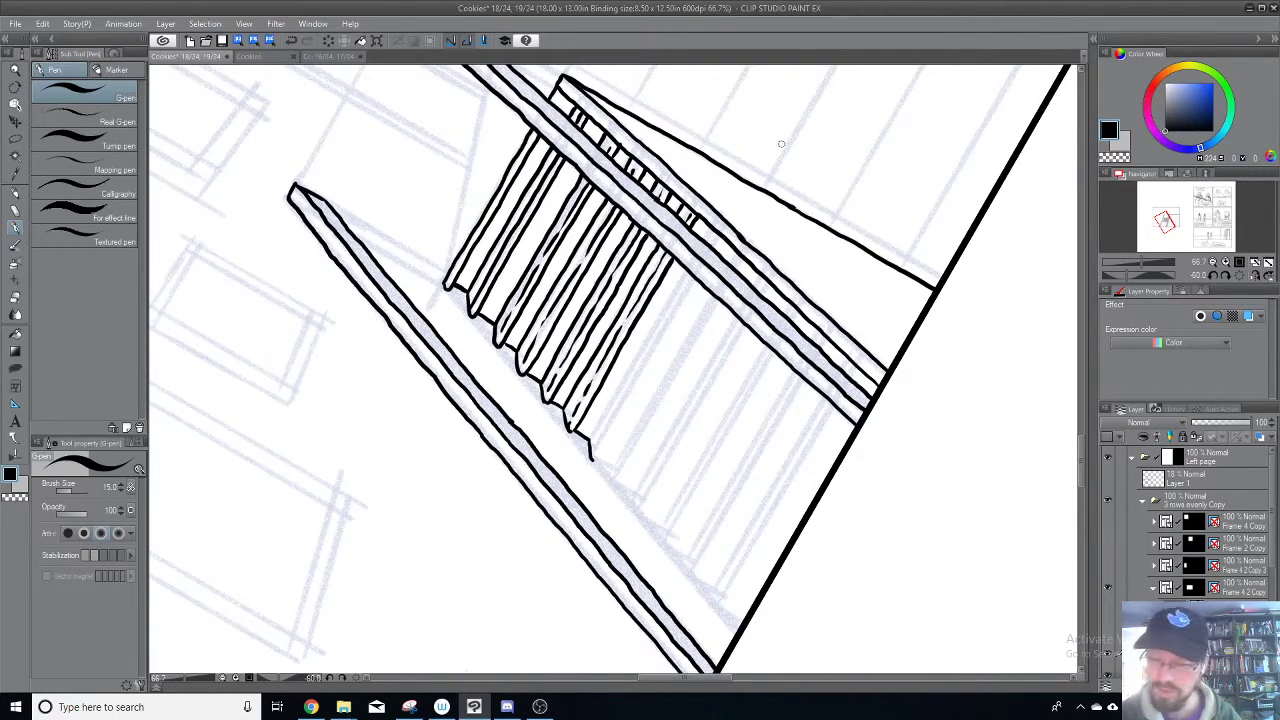
{"action": "left_click_drag", "start_coordinate": [590, 440], "coordinate": [687, 271]}
{"action": "scroll", "coordinate": [706, 303], "scroll_direction": "up", "scroll_amount": 2}
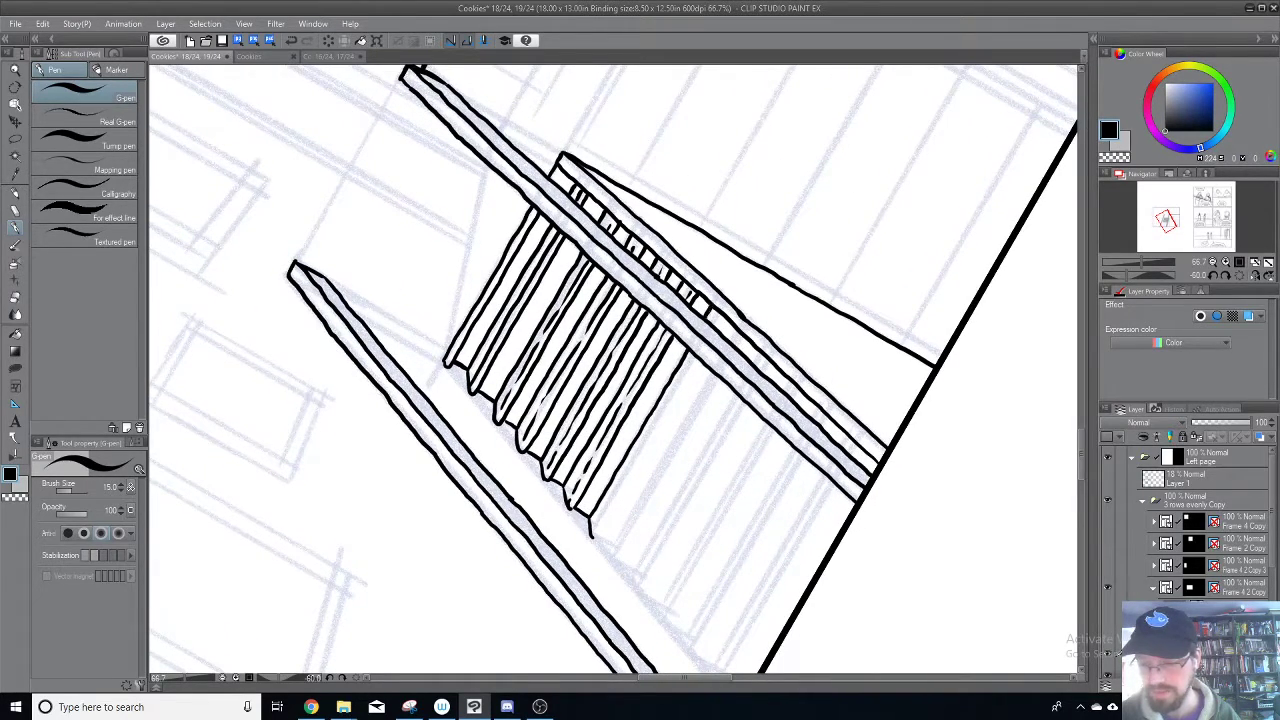
{"action": "scroll", "coordinate": [666, 438], "scroll_direction": "down", "scroll_amount": 2}
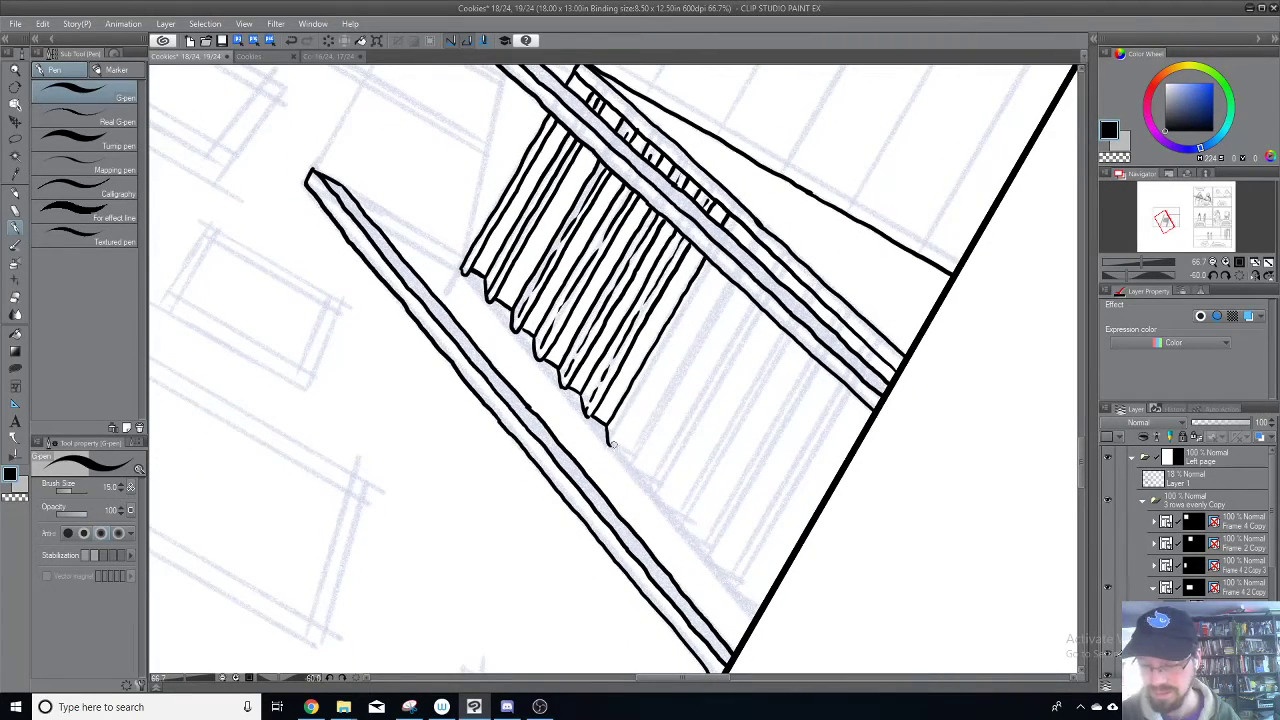
{"action": "left_click_drag", "start_coordinate": [611, 447], "coordinate": [738, 228]}
{"action": "left_click_drag", "start_coordinate": [614, 437], "coordinate": [658, 357]}
{"action": "left_click_drag", "start_coordinate": [665, 345], "coordinate": [708, 268]}
{"action": "left_click_drag", "start_coordinate": [734, 223], "coordinate": [730, 230]}
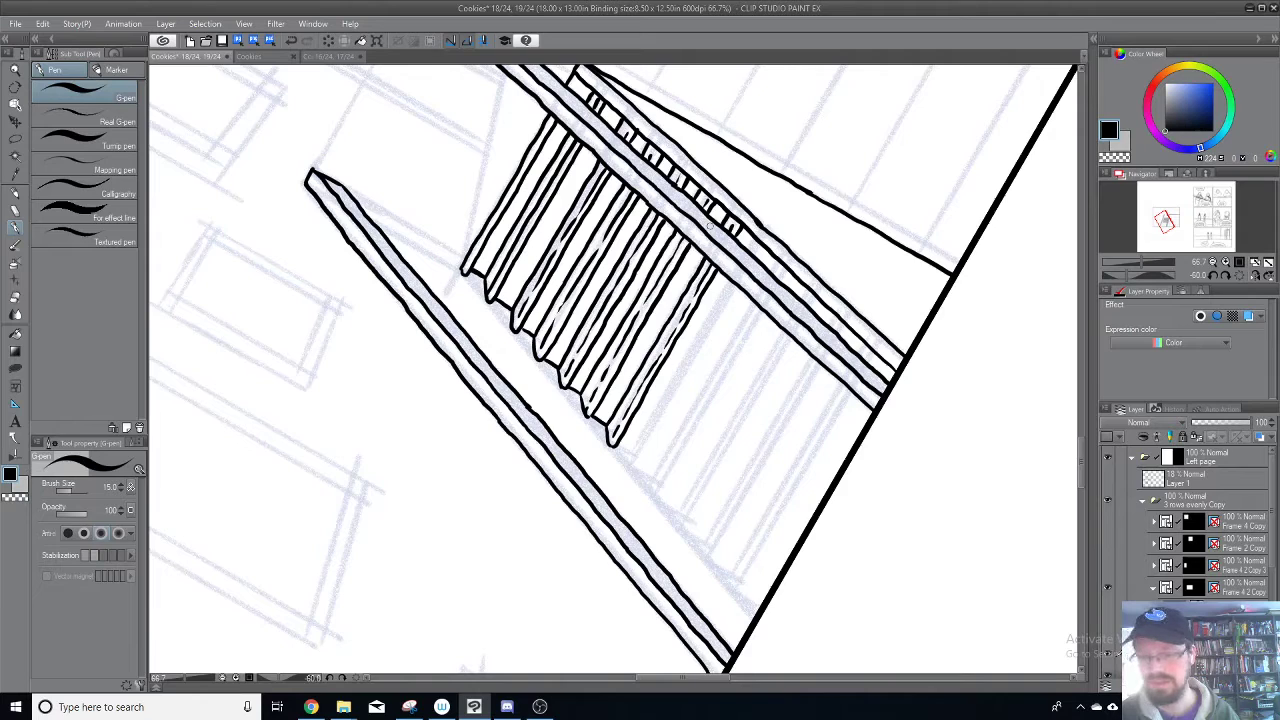
Step: Ink the eighth stair tread with its notched outer end, edge lines across the handrail gap and a broken inner line
{"action": "scroll", "coordinate": [652, 488], "scroll_direction": "down", "scroll_amount": 1}
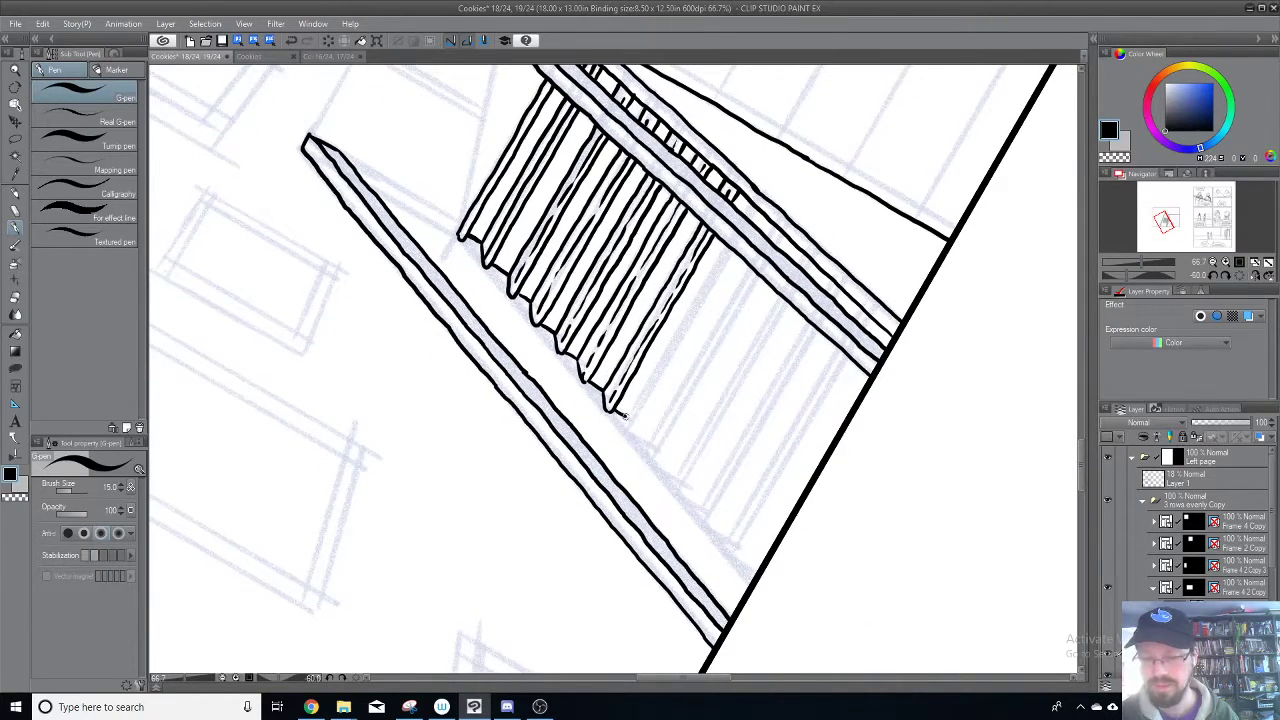
{"action": "key", "text": "ctrl+z"}
{"action": "left_click_drag", "start_coordinate": [617, 413], "coordinate": [632, 422]}
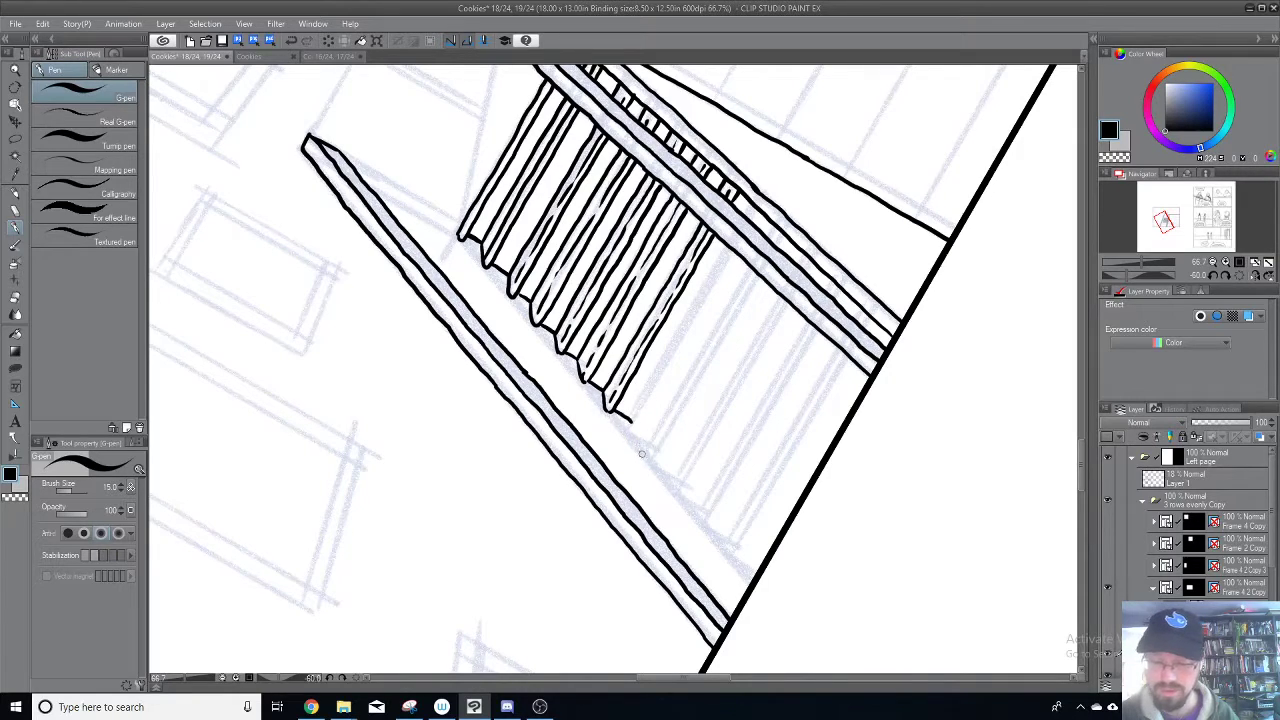
{"action": "key", "text": "ctrl+z"}
{"action": "mouse_move", "coordinate": [615, 410]}
{"action": "left_mouse_down"}
{"action": "mouse_move", "coordinate": [631, 418]}
{"action": "mouse_move", "coordinate": [727, 246]}
{"action": "mouse_move", "coordinate": [772, 270]}
{"action": "mouse_move", "coordinate": [746, 248]}
{"action": "left_mouse_up"}
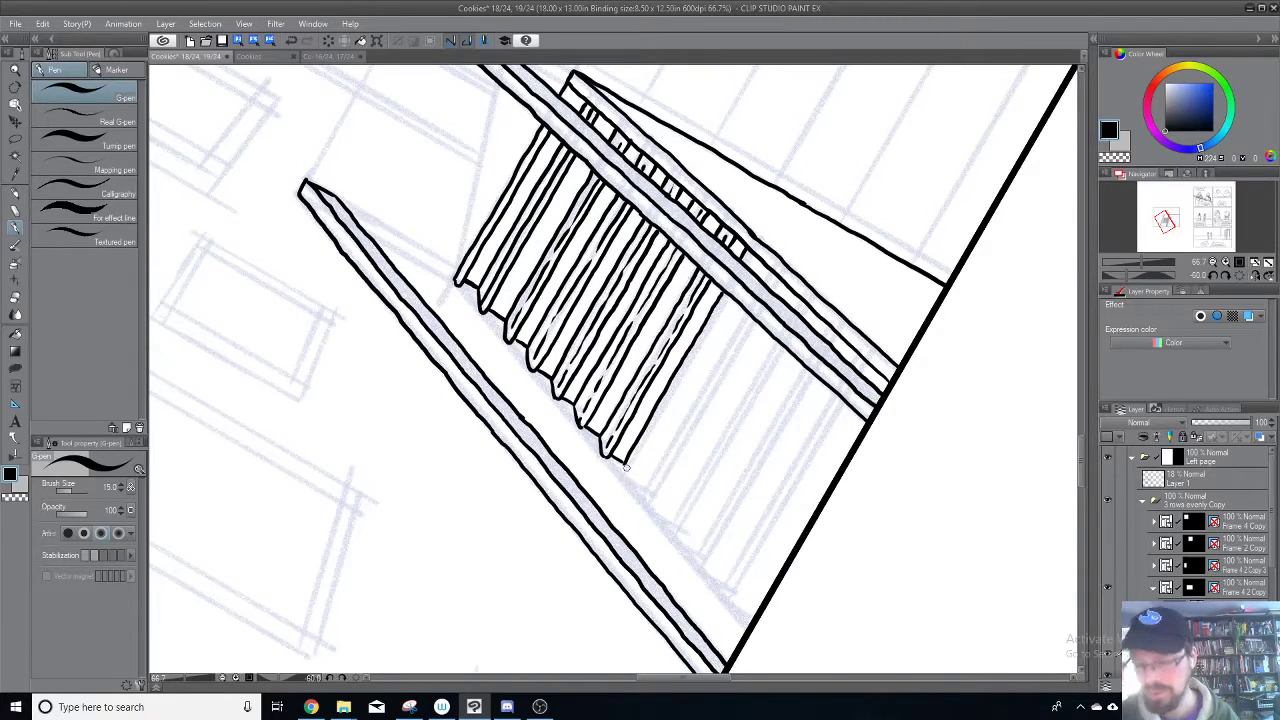
{"action": "left_click_drag", "start_coordinate": [624, 461], "coordinate": [624, 482]}
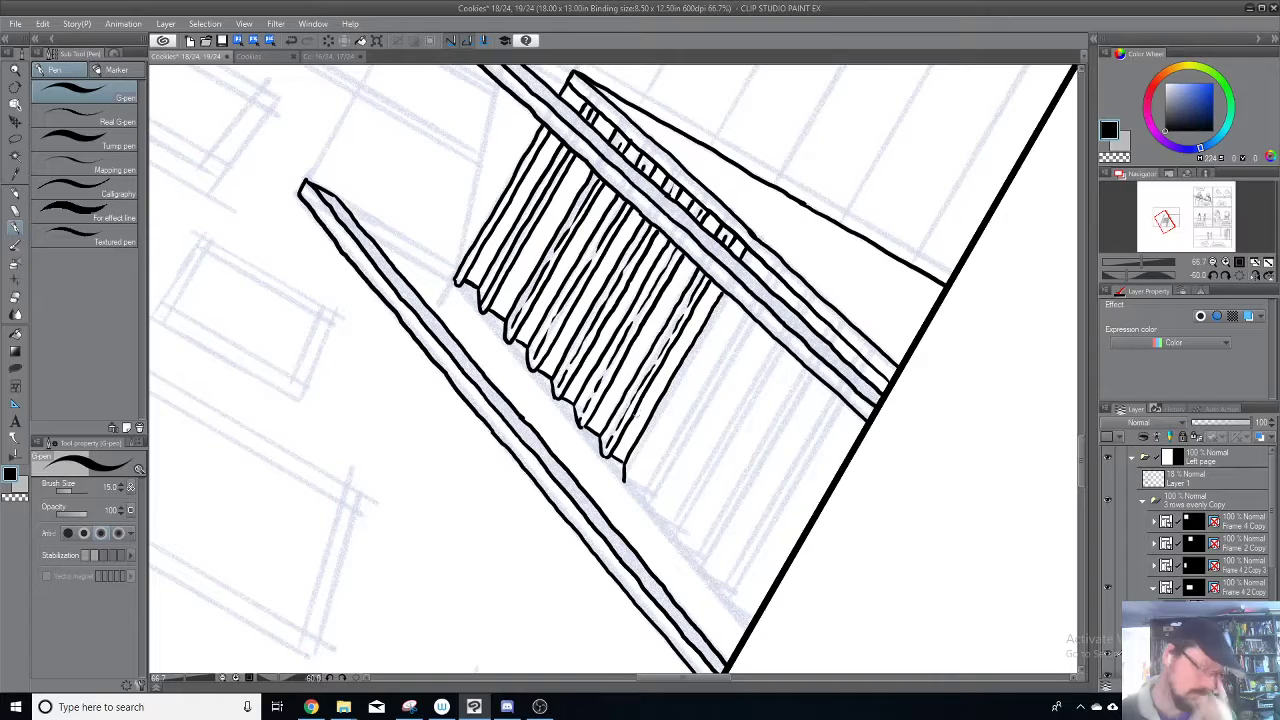
{"action": "mouse_move", "coordinate": [629, 477]}
{"action": "left_mouse_down"}
{"action": "mouse_move", "coordinate": [704, 351]}
{"action": "mouse_move", "coordinate": [697, 402]}
{"action": "mouse_move", "coordinate": [680, 383]}
{"action": "mouse_move", "coordinate": [720, 316]}
{"action": "left_mouse_up"}
{"action": "left_click_drag", "start_coordinate": [588, 530], "coordinate": [690, 356]}
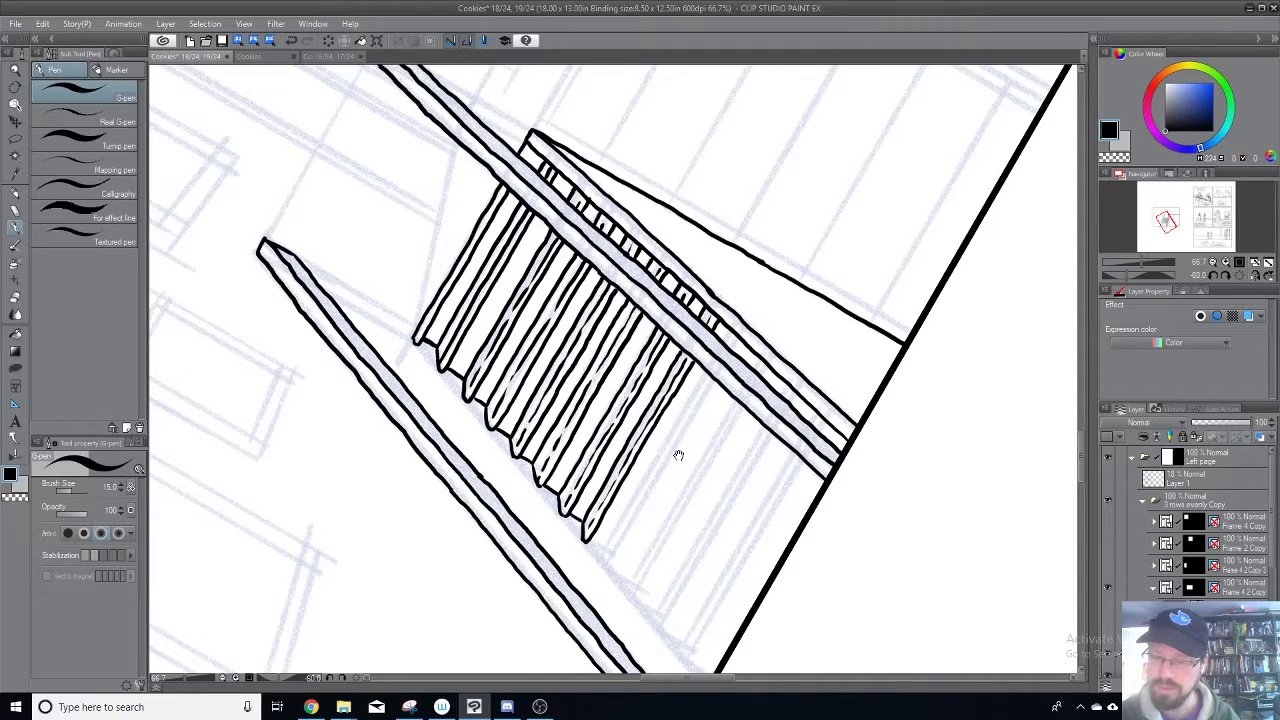
{"action": "left_click_drag", "start_coordinate": [679, 457], "coordinate": [708, 340]}
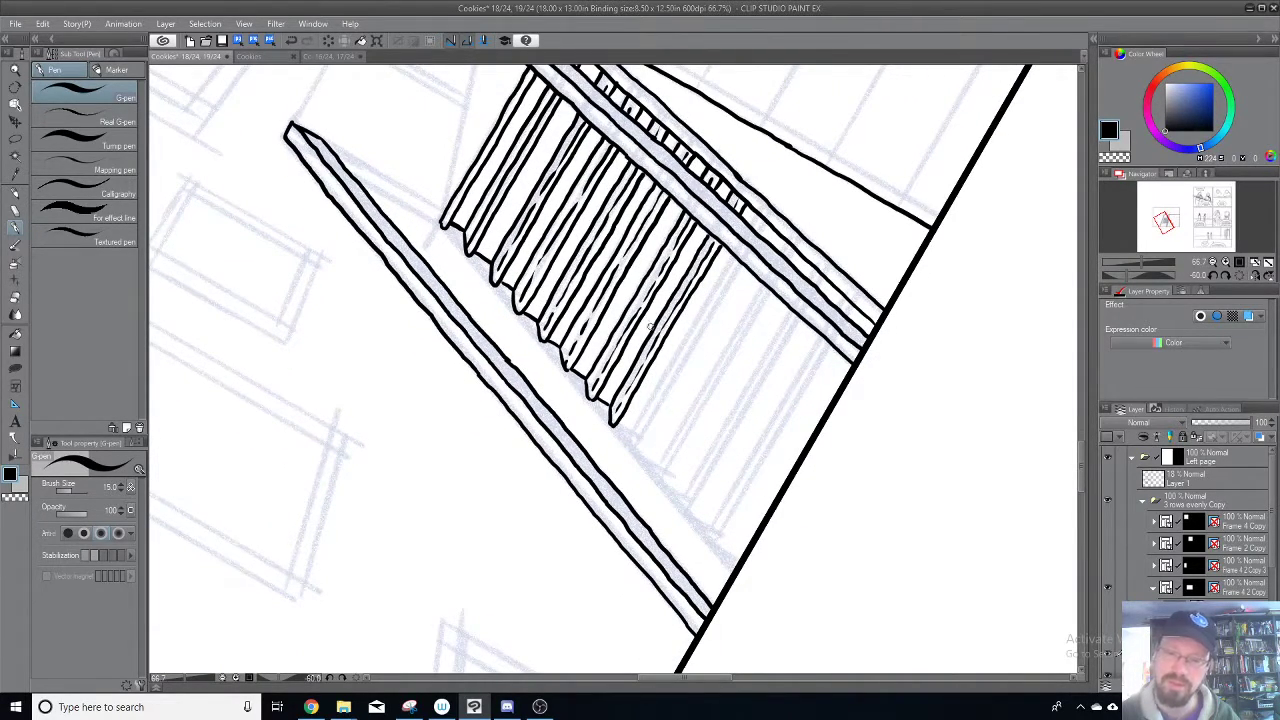
Step: Lasso and delete the second tread's solid inner line, including its piece in the handrail gap, then deselect and return to the G-pen
{"action": "key", "text": "m"}
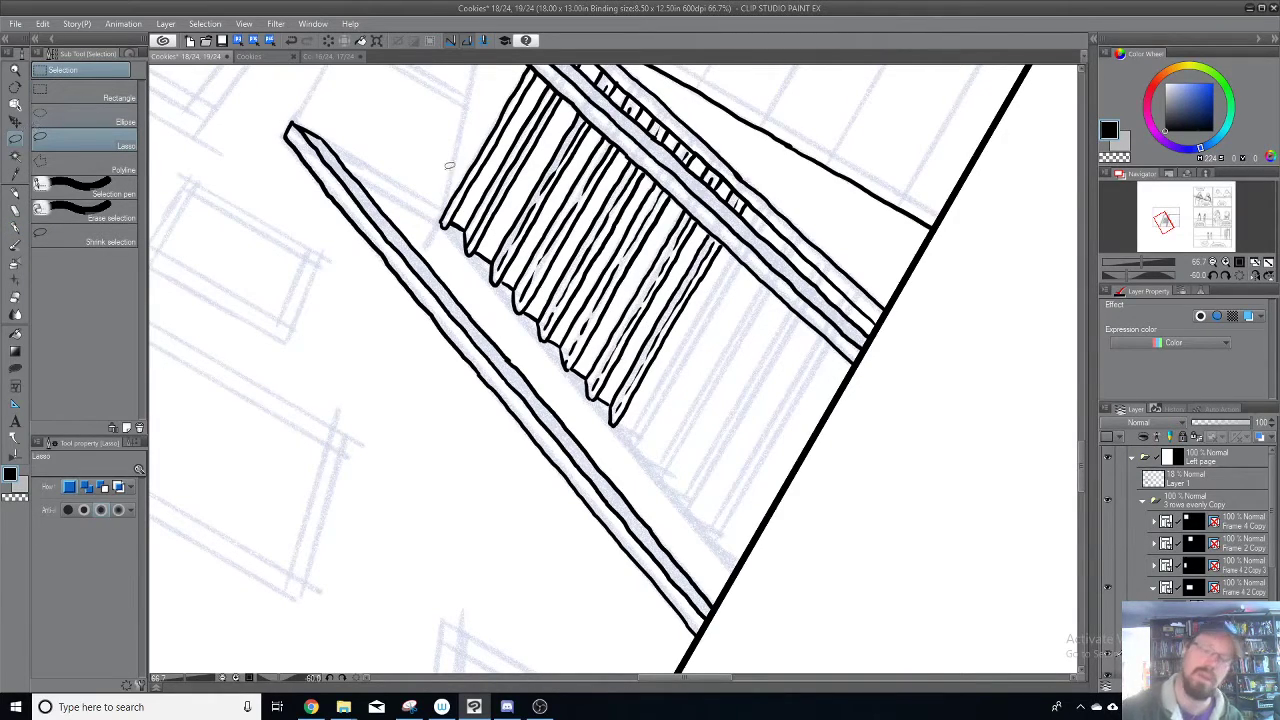
{"action": "mouse_move", "coordinate": [470, 238]}
{"action": "left_mouse_down"}
{"action": "mouse_move", "coordinate": [507, 186]}
{"action": "mouse_move", "coordinate": [469, 240]}
{"action": "mouse_move", "coordinate": [560, 89]}
{"action": "mouse_move", "coordinate": [470, 244]}
{"action": "left_mouse_up"}
{"action": "left_click", "coordinate": [486, 214]}
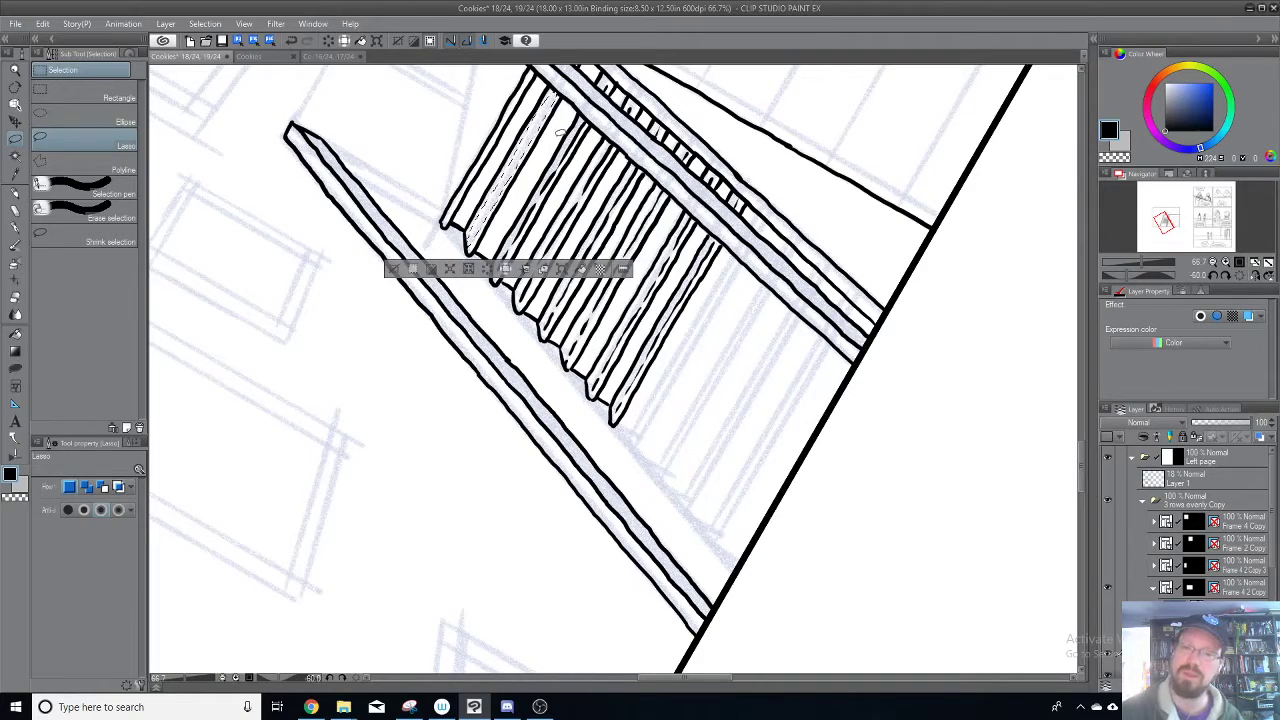
{"action": "key", "text": "ctrl+d"}
{"action": "mouse_move", "coordinate": [594, 122]}
{"action": "left_mouse_down"}
{"action": "mouse_move", "coordinate": [580, 180]}
{"action": "mouse_move", "coordinate": [590, 163]}
{"action": "left_mouse_up"}
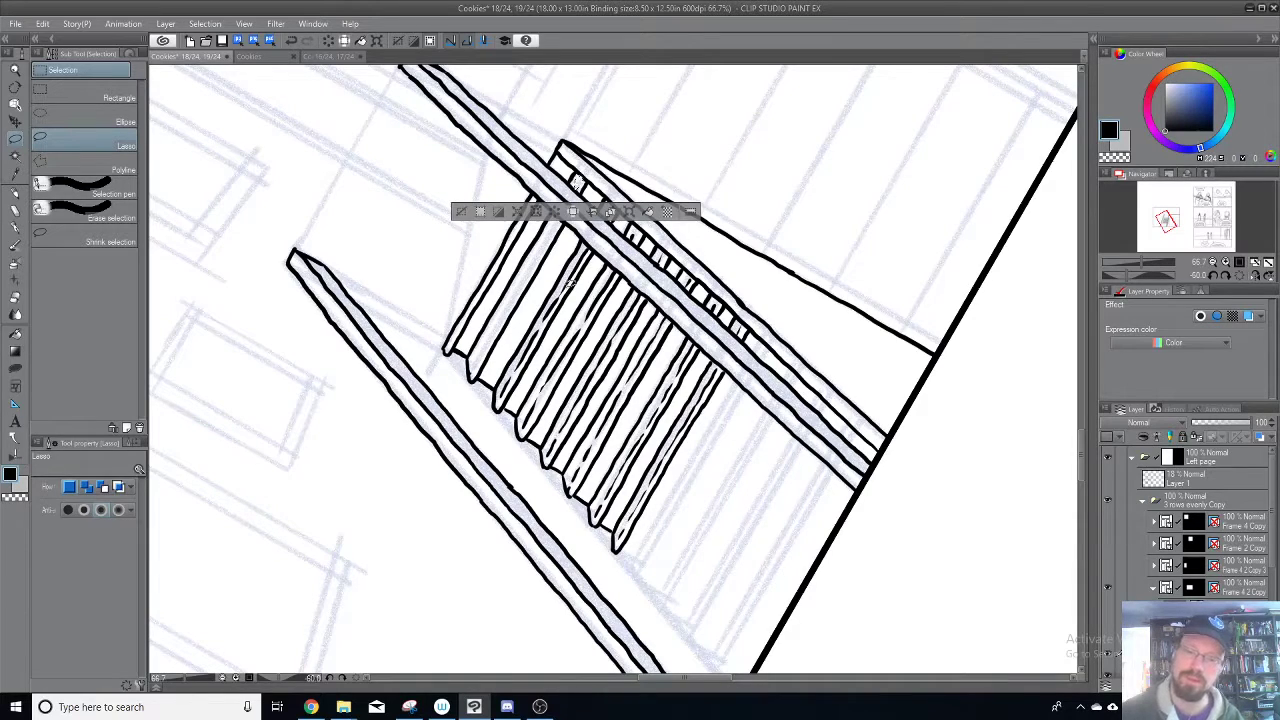
{"action": "key", "text": "ctrl+d"}
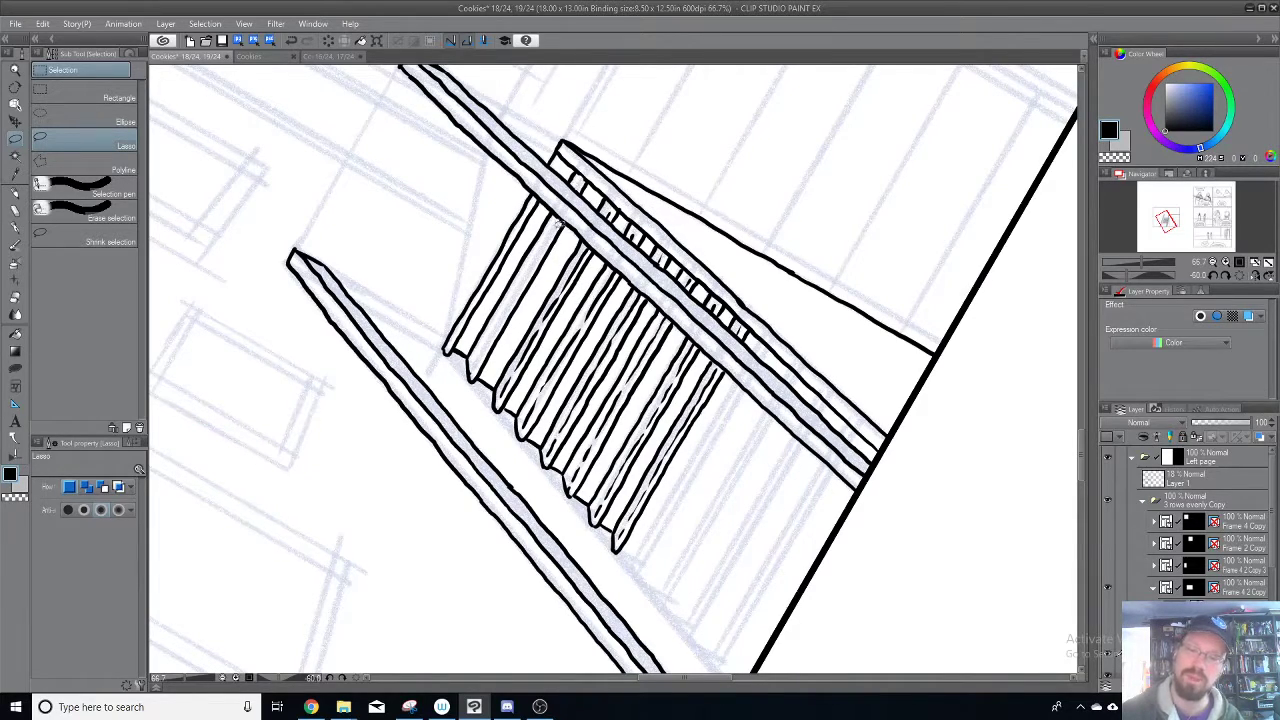
{"action": "left_click", "coordinate": [18, 228]}
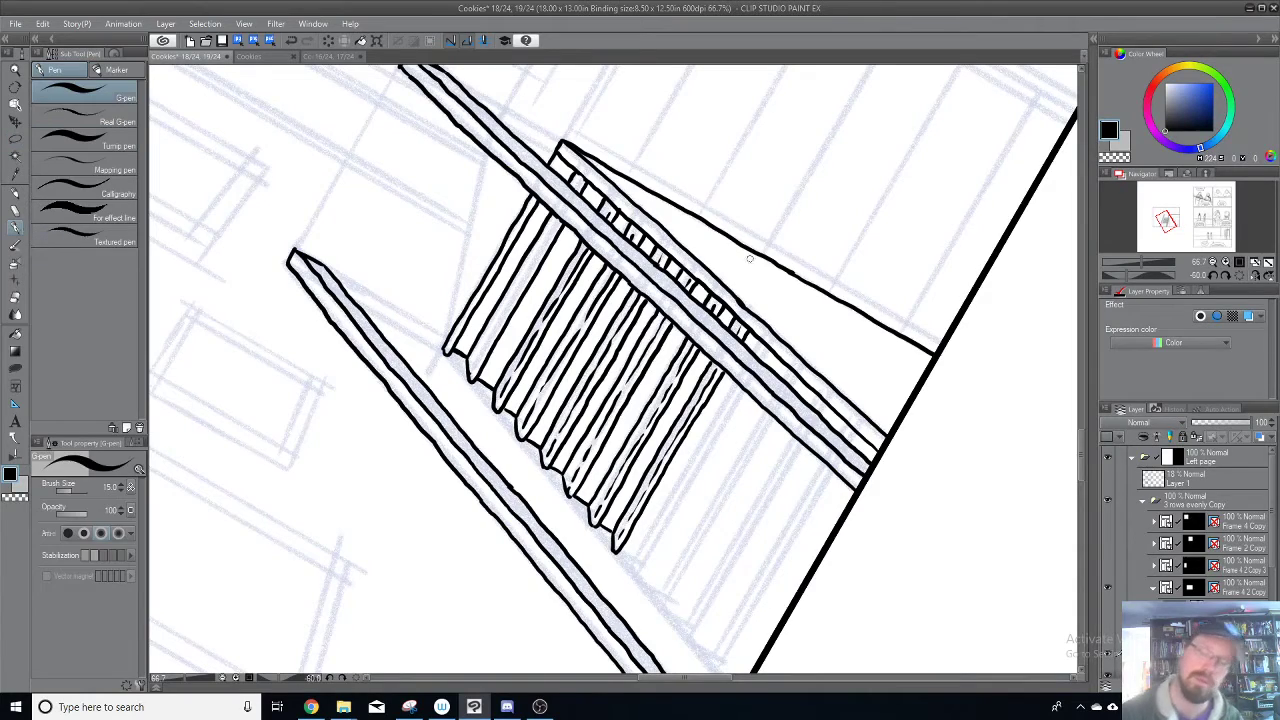
Step: Redraw the second tread's inner line as a broken G-pen line matching the other treads
{"action": "key", "text": "minus"}
{"action": "key", "text": "minus"}
{"action": "key", "text": "minus"}
{"action": "key", "text": "minus"}
{"action": "key", "text": "minus"}
{"action": "key", "text": "minus"}
{"action": "key", "text": "minus"}
{"action": "key", "text": "minus"}
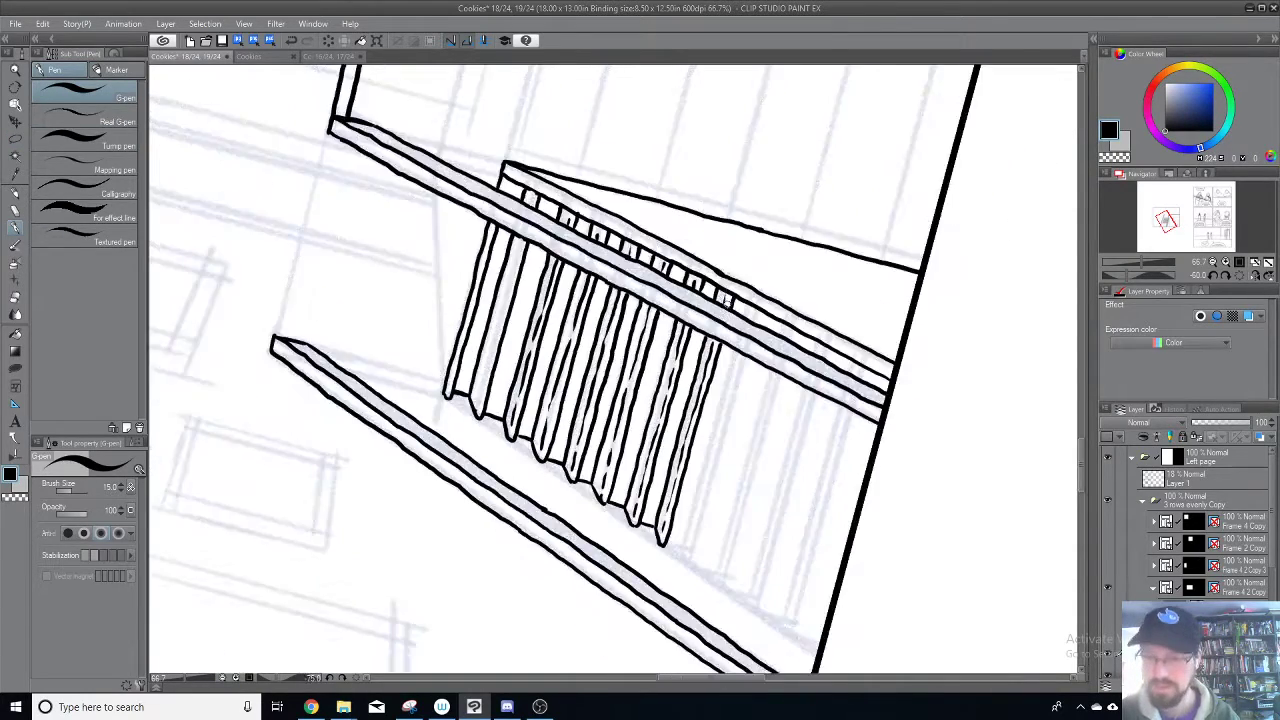
{"action": "left_click_drag", "start_coordinate": [576, 455], "coordinate": [671, 358]}
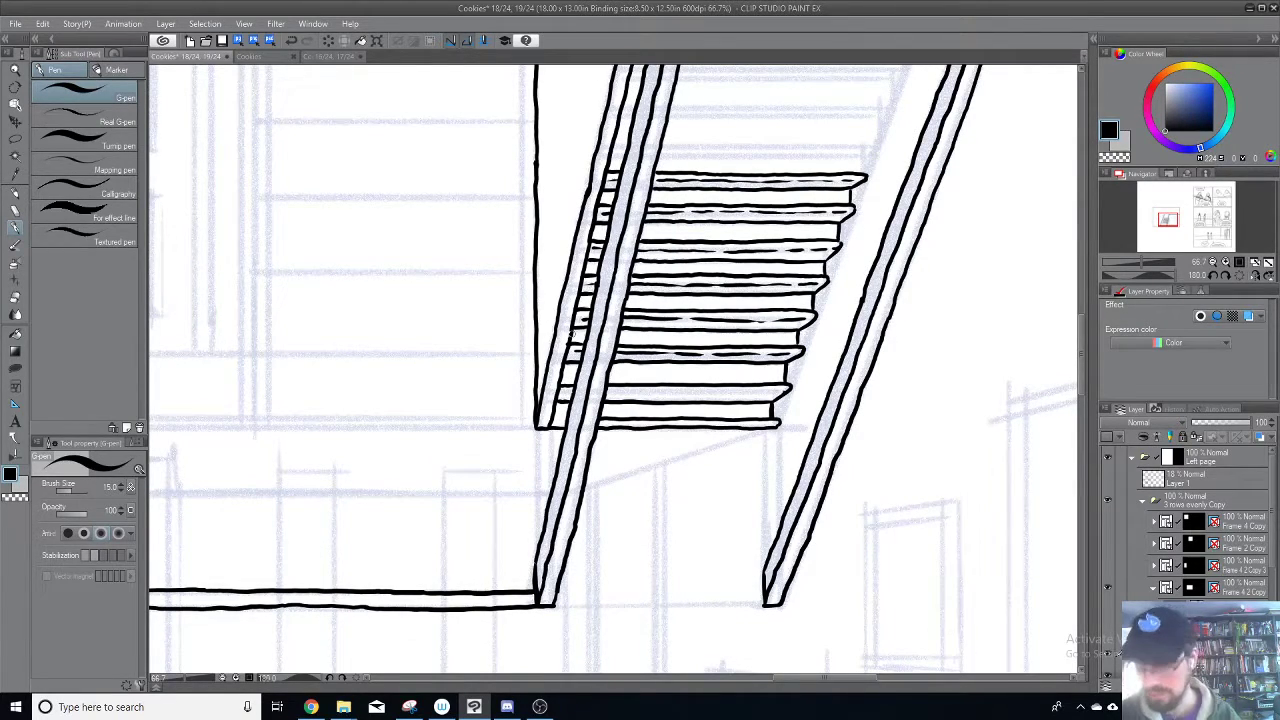
{"action": "key", "text": "minus"}
{"action": "key", "text": "minus"}
{"action": "key", "text": "minus"}
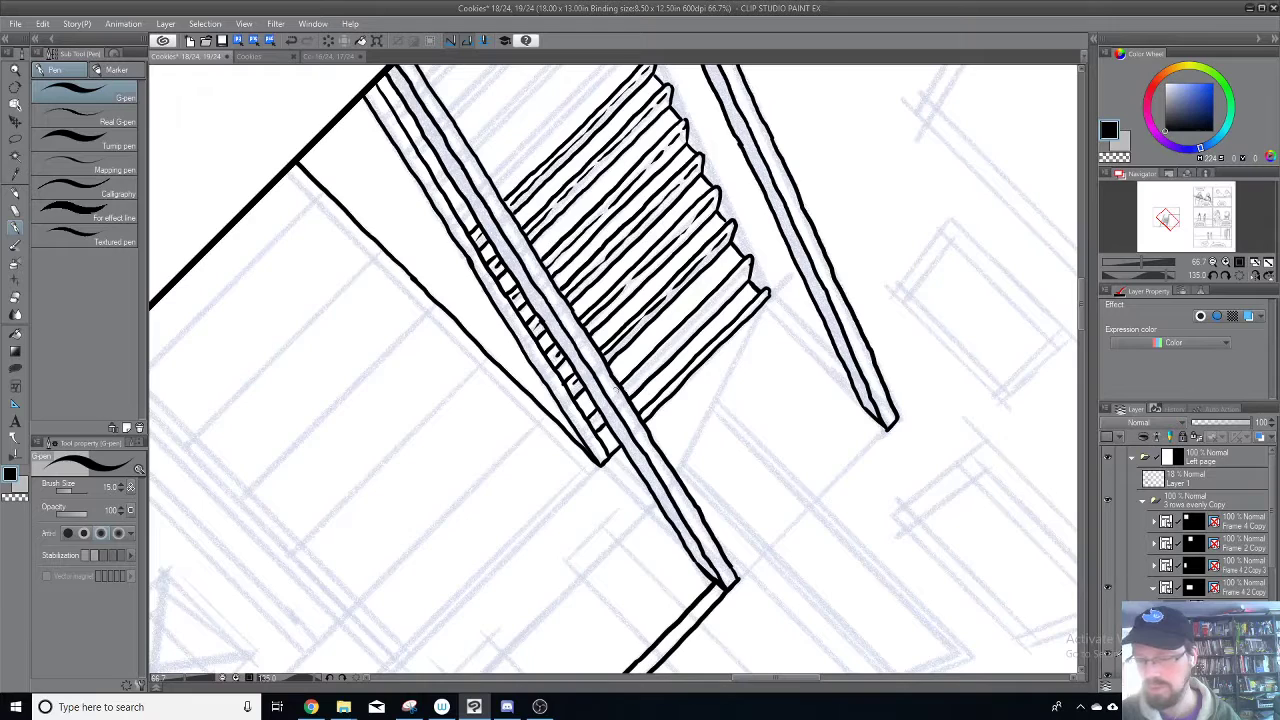
{"action": "left_click_drag", "start_coordinate": [621, 390], "coordinate": [748, 263]}
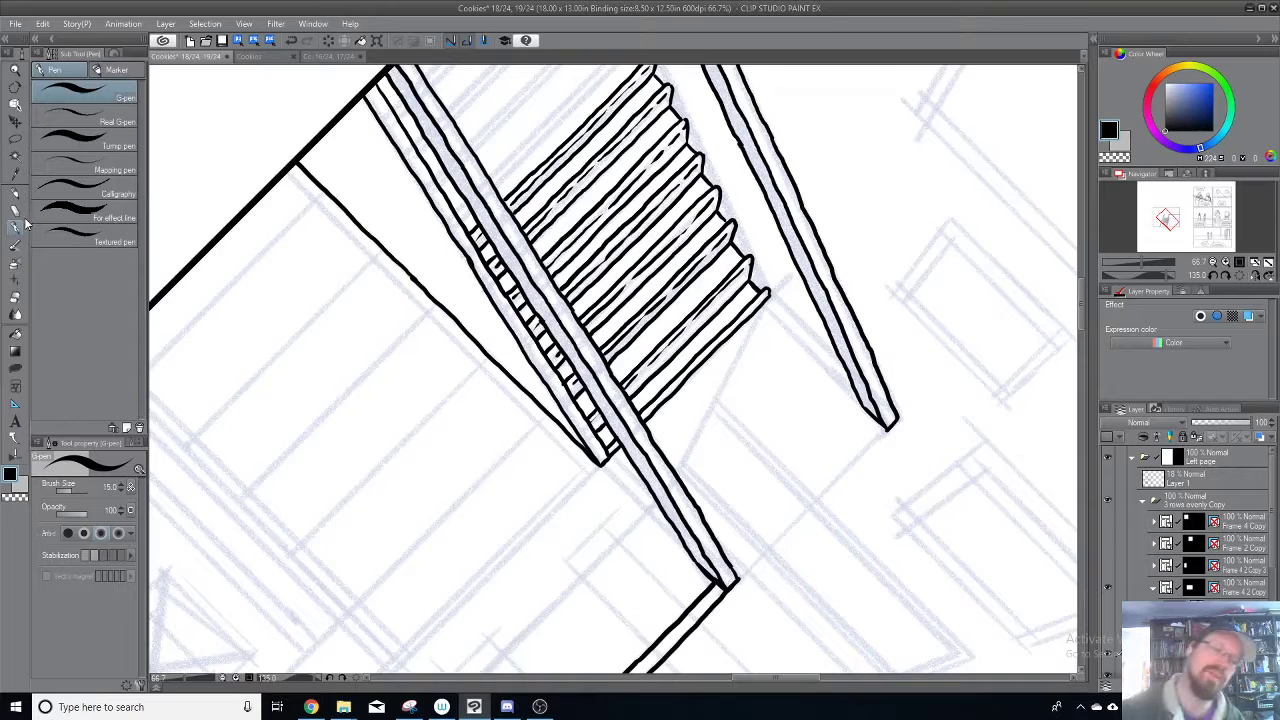
Step: Lasso and delete the first tread's outermost edge line and its piece in the handrail gap, then redraw it as a broken G-pen line
{"action": "left_click", "coordinate": [15, 138]}
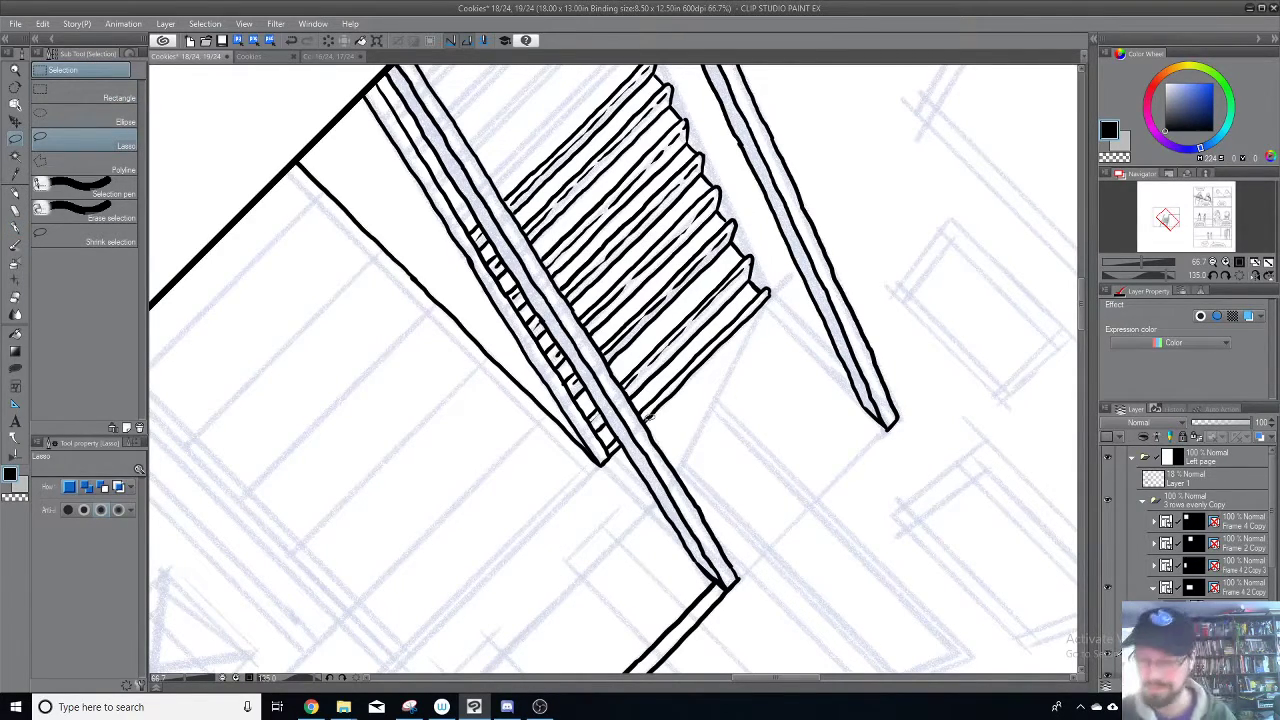
{"action": "mouse_move", "coordinate": [669, 389]}
{"action": "left_mouse_down"}
{"action": "mouse_move", "coordinate": [770, 292]}
{"action": "mouse_move", "coordinate": [746, 352]}
{"action": "mouse_move", "coordinate": [700, 404]}
{"action": "left_mouse_up"}
{"action": "mouse_move", "coordinate": [618, 460]}
{"action": "left_mouse_down"}
{"action": "mouse_move", "coordinate": [619, 444]}
{"action": "mouse_move", "coordinate": [622, 458]}
{"action": "left_mouse_up"}
{"action": "key", "text": "Delete"}
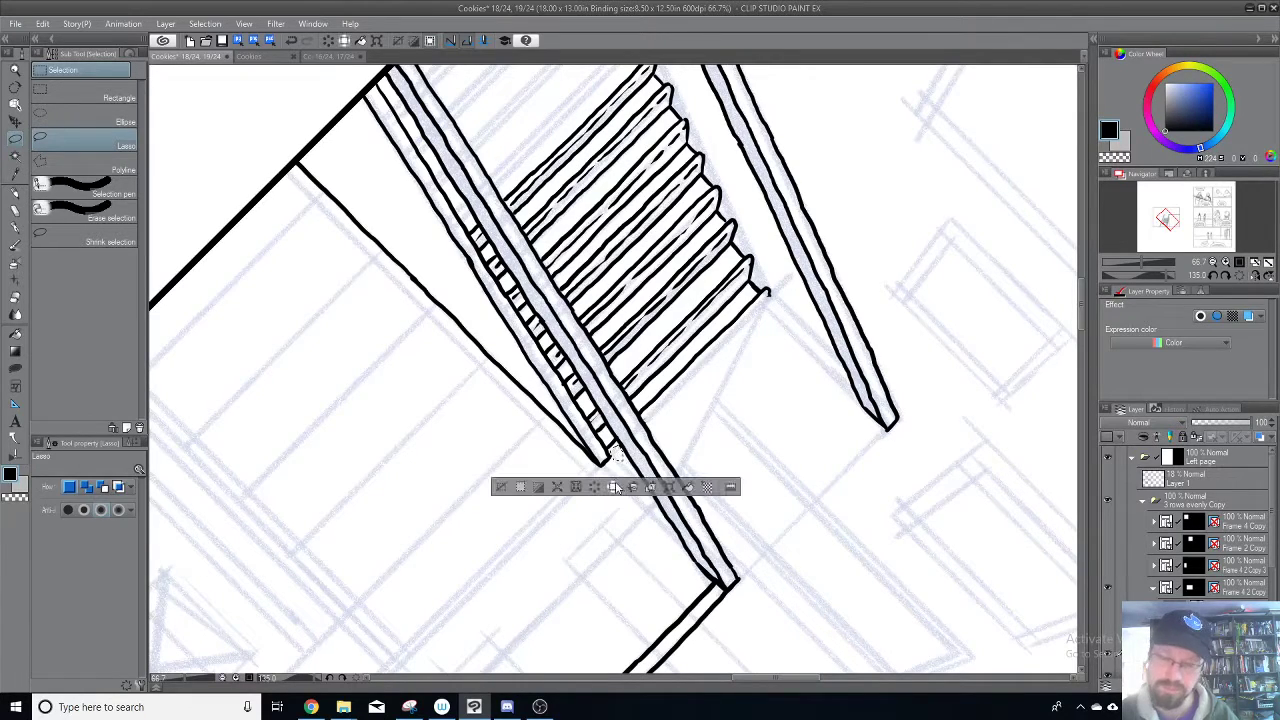
{"action": "key", "text": "ctrl+d"}
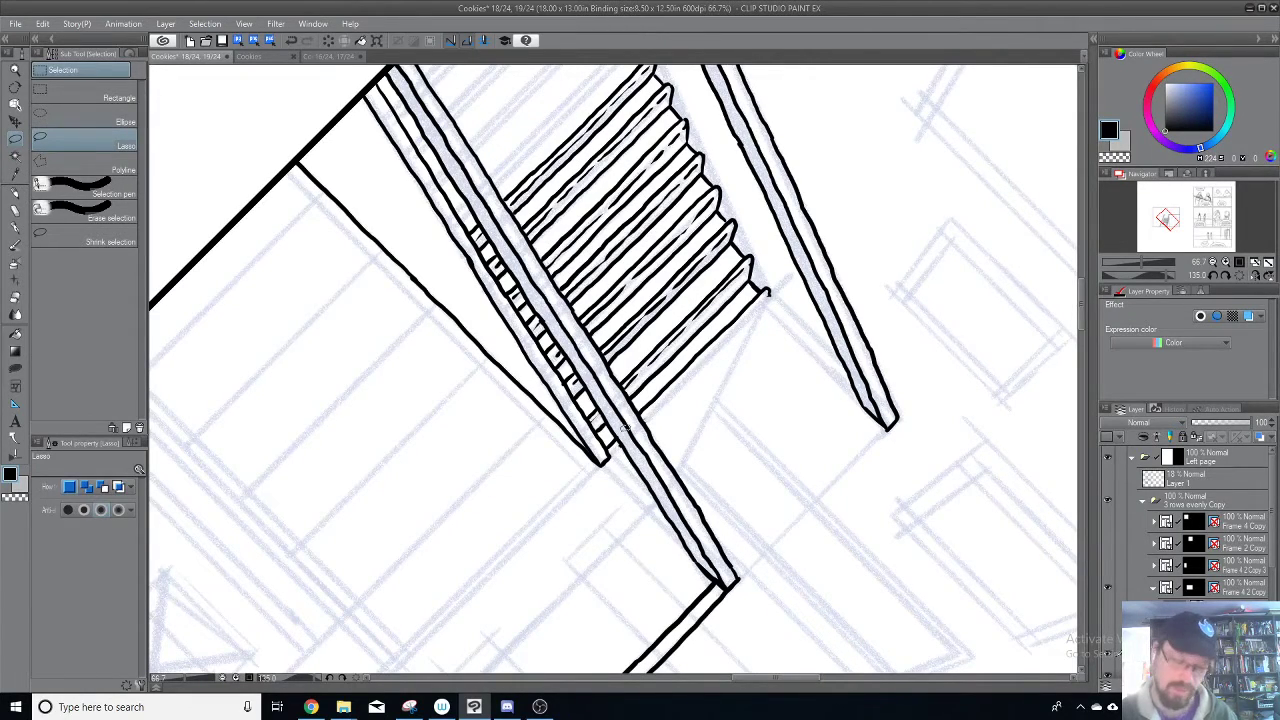
{"action": "left_click", "coordinate": [16, 226]}
{"action": "left_click_drag", "start_coordinate": [706, 390], "coordinate": [784, 329]}
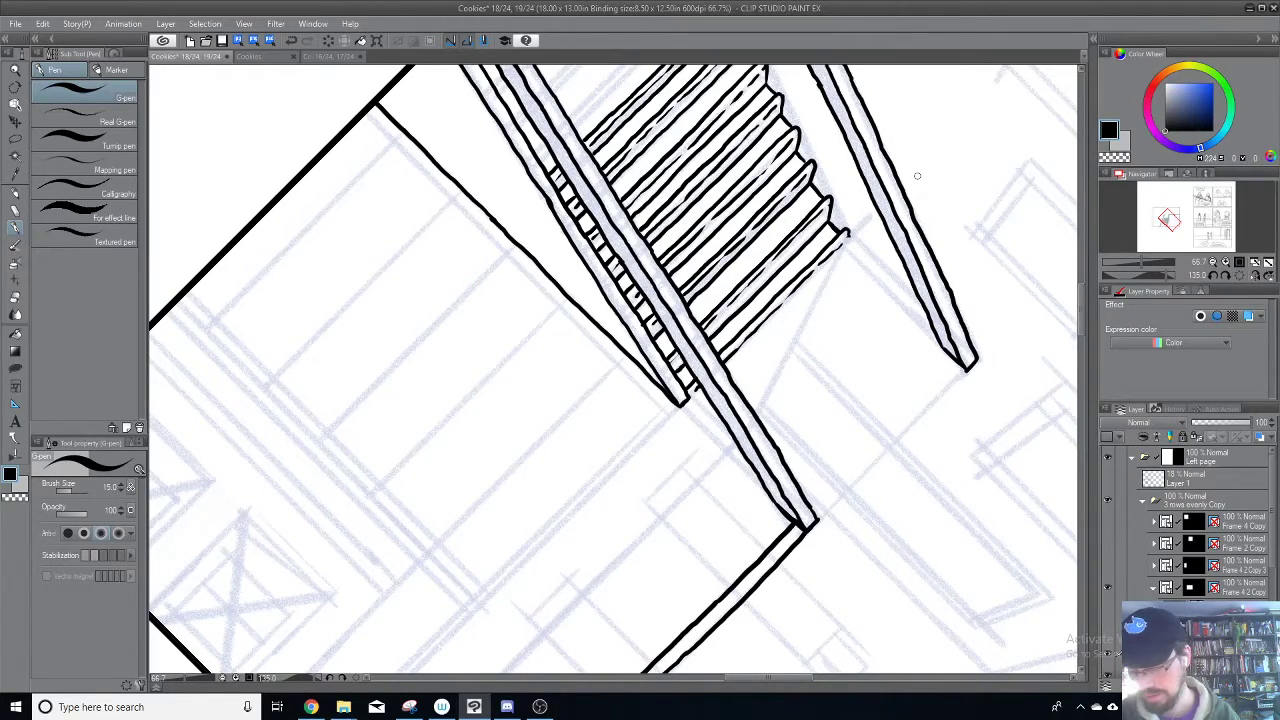
Step: Ink the narrow handrail post rising from the first tread's notched end to the tip of the free-standing handrail, with its side face
{"action": "key", "text": "minus"}
{"action": "key", "text": "minus"}
{"action": "key", "text": "minus"}
{"action": "key", "text": "minus"}
{"action": "key", "text": "minus"}
{"action": "key", "text": "minus"}
{"action": "key", "text": "minus"}
{"action": "left_click_drag", "start_coordinate": [625, 377], "coordinate": [785, 535]}
{"action": "left_click_drag", "start_coordinate": [677, 363], "coordinate": [730, 441]}
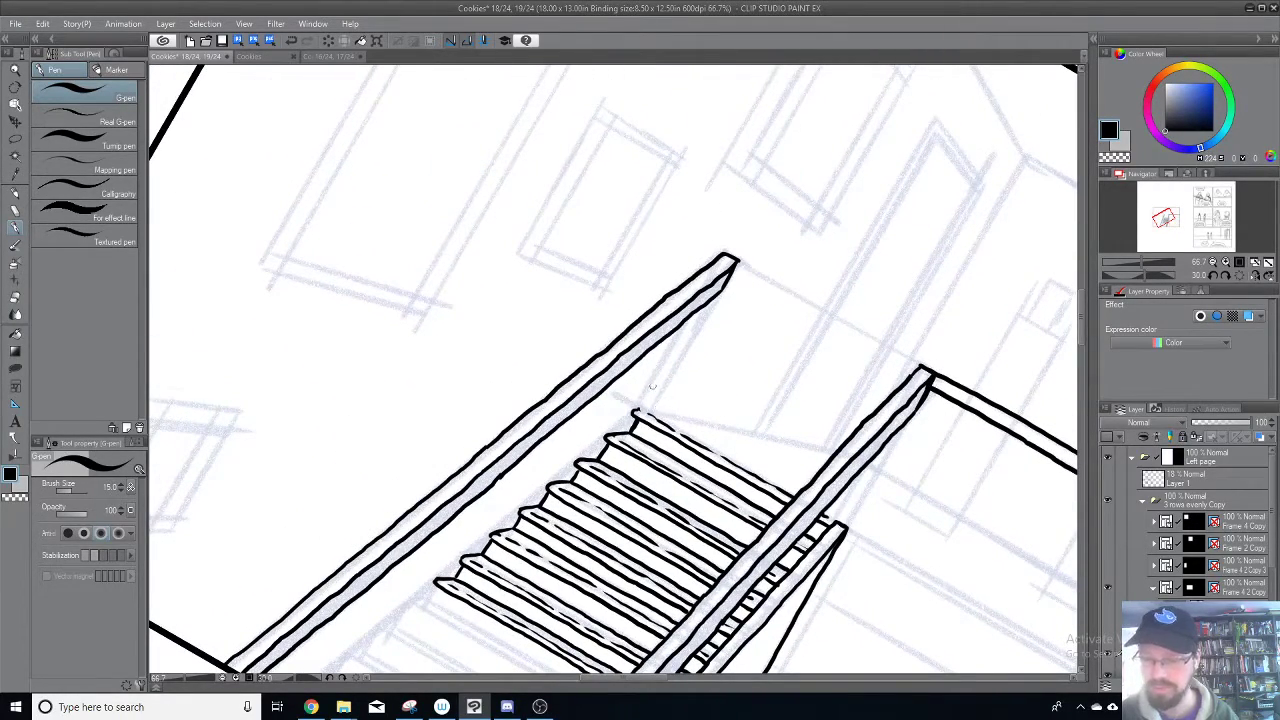
{"action": "left_click_drag", "start_coordinate": [638, 410], "coordinate": [690, 320]}
{"action": "left_click_drag", "start_coordinate": [648, 415], "coordinate": [728, 282]}
{"action": "left_click_drag", "start_coordinate": [690, 324], "coordinate": [703, 304]}
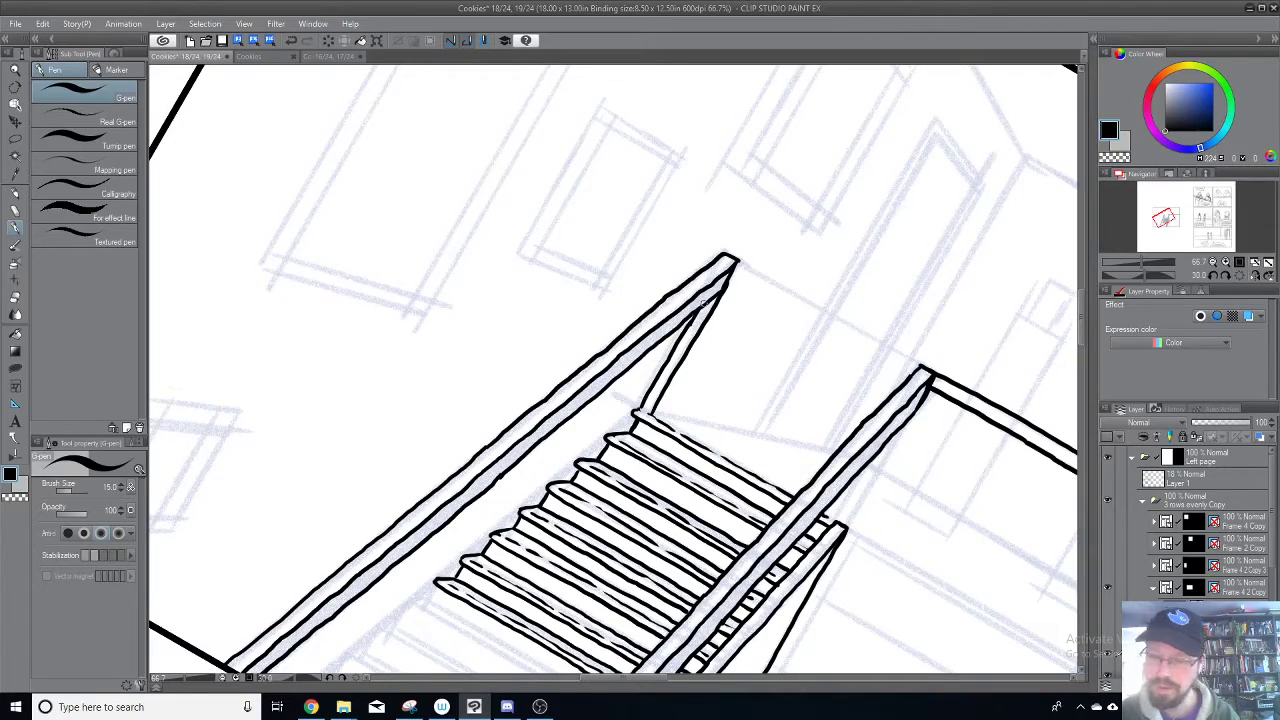
{"action": "mouse_move", "coordinate": [659, 414]}
{"action": "left_mouse_down"}
{"action": "mouse_move", "coordinate": [750, 265]}
{"action": "mouse_move", "coordinate": [719, 248]}
{"action": "left_mouse_up"}
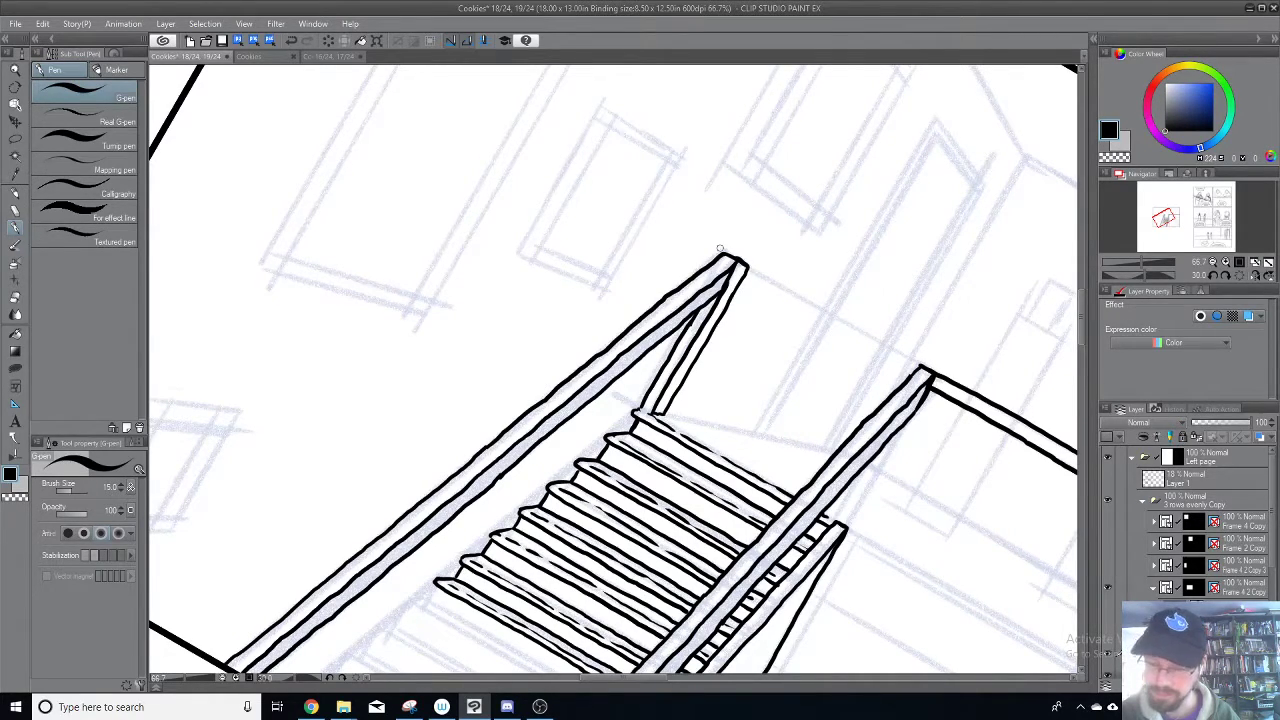
{"action": "left_click_drag", "start_coordinate": [645, 408], "coordinate": [652, 410]}
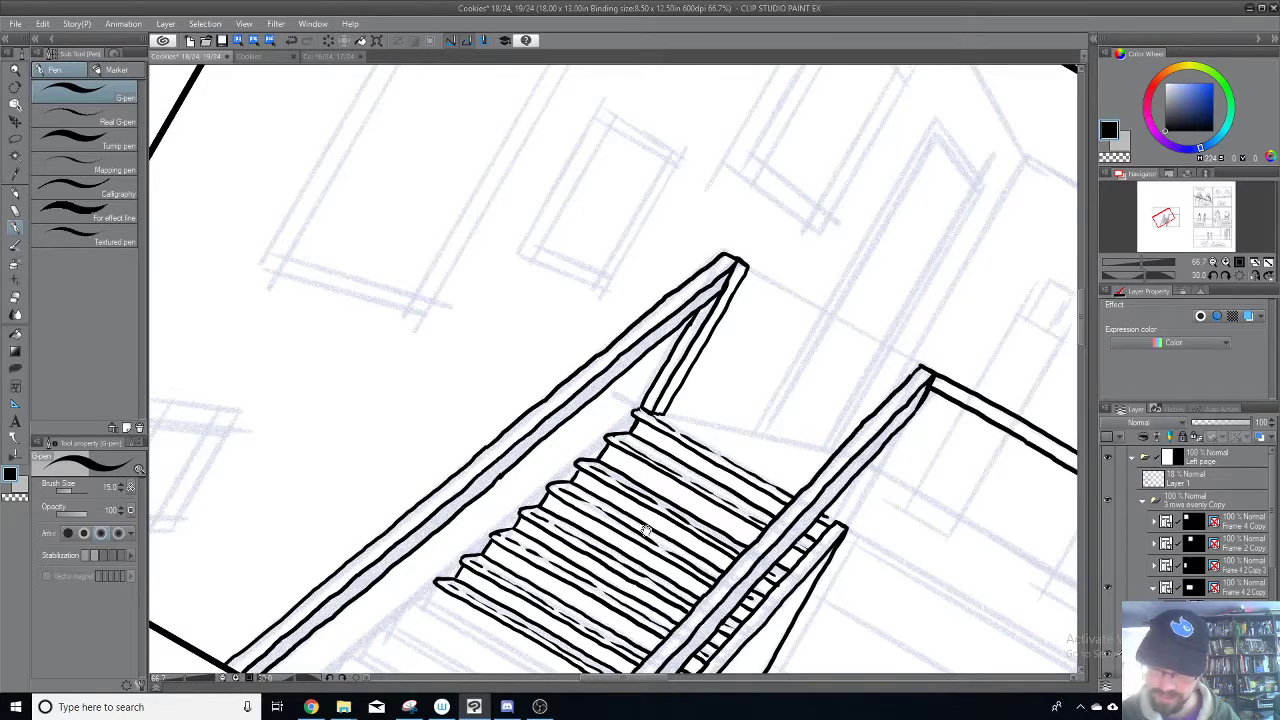
Step: Ink the short riser stroke beyond the eighth tread's notched end and save the page
{"action": "left_click_drag", "start_coordinate": [678, 368], "coordinate": [765, 200]}
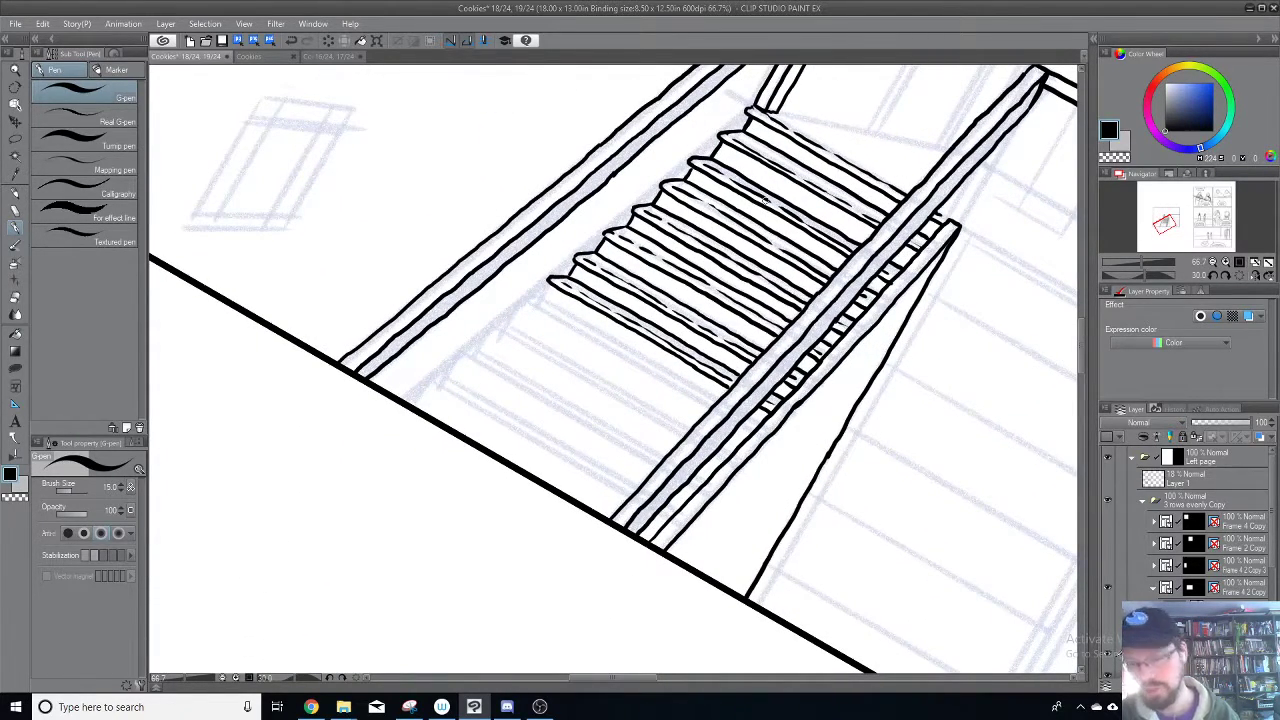
{"action": "key", "text": "minus"}
{"action": "key", "text": "minus"}
{"action": "key", "text": "minus"}
{"action": "key", "text": "minus"}
{"action": "key", "text": "minus"}
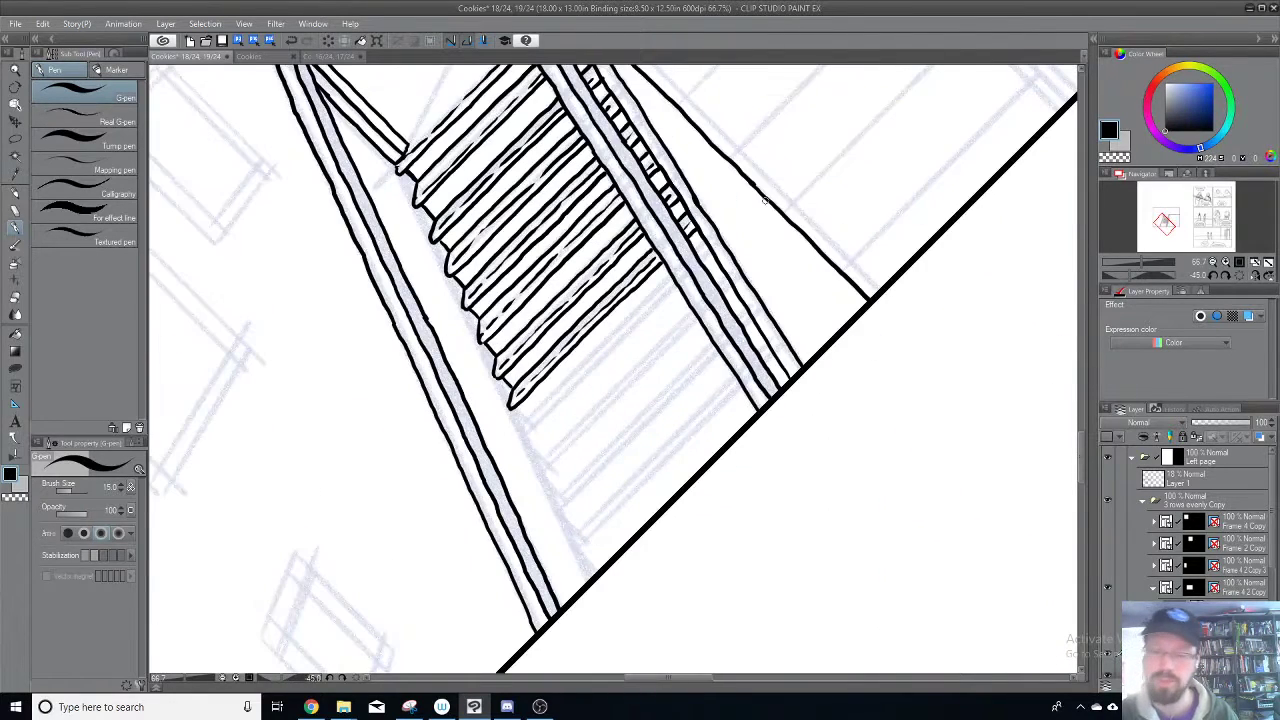
{"action": "left_click_drag", "start_coordinate": [688, 363], "coordinate": [754, 345]}
{"action": "mouse_move", "coordinate": [766, 277]}
{"action": "left_mouse_down"}
{"action": "mouse_move", "coordinate": [808, 306]}
{"action": "mouse_move", "coordinate": [723, 466]}
{"action": "mouse_move", "coordinate": [678, 416]}
{"action": "left_mouse_up"}
{"action": "key", "text": "minus"}
{"action": "key", "text": "ctrl+z"}
{"action": "mouse_move", "coordinate": [662, 402]}
{"action": "left_mouse_down"}
{"action": "mouse_move", "coordinate": [682, 409]}
{"action": "mouse_move", "coordinate": [770, 256]}
{"action": "left_mouse_up"}
{"action": "key", "text": "ctrl+z"}
{"action": "key", "text": "ctrl+x"}
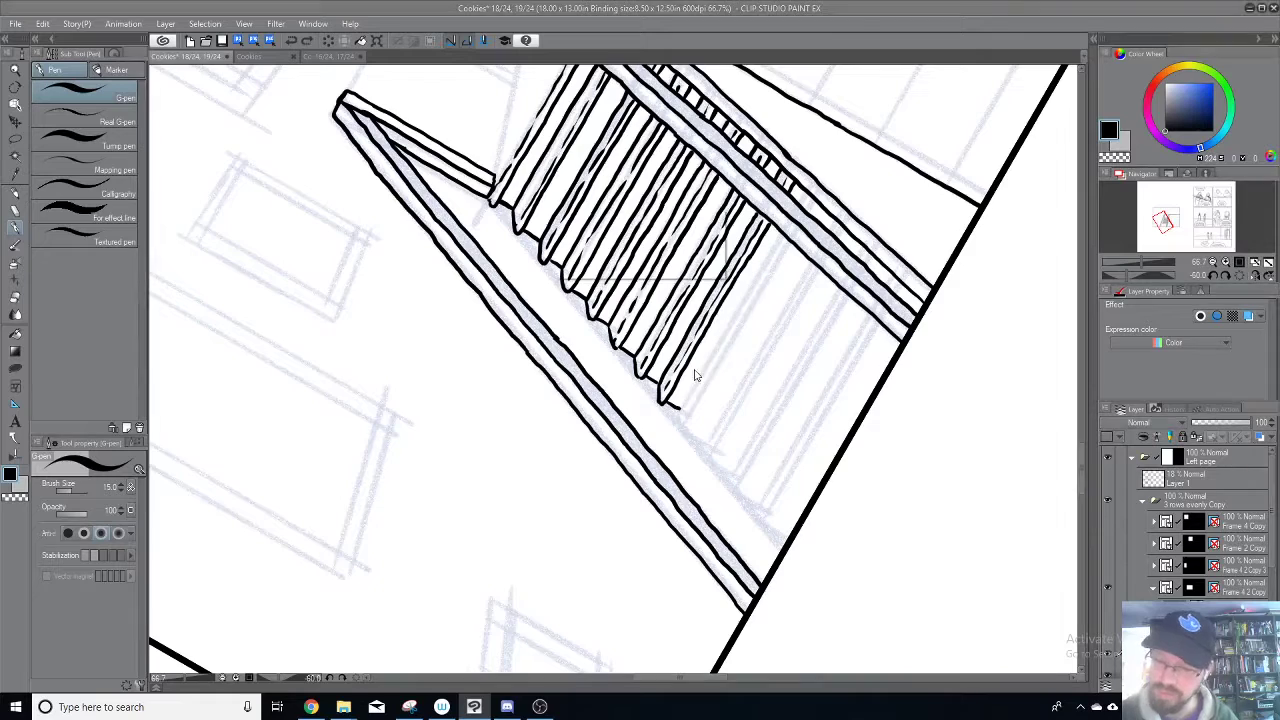
{"action": "left_click", "coordinate": [689, 264]}
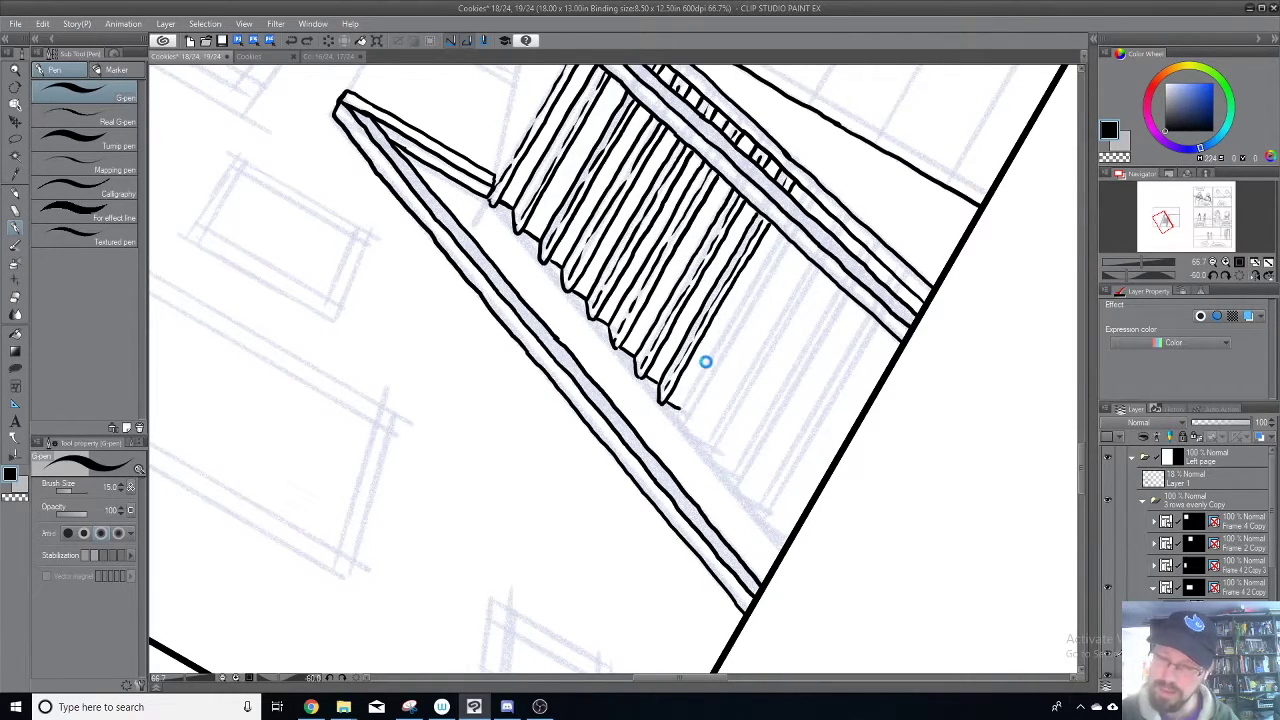
{"action": "key", "text": "ctrl+s"}
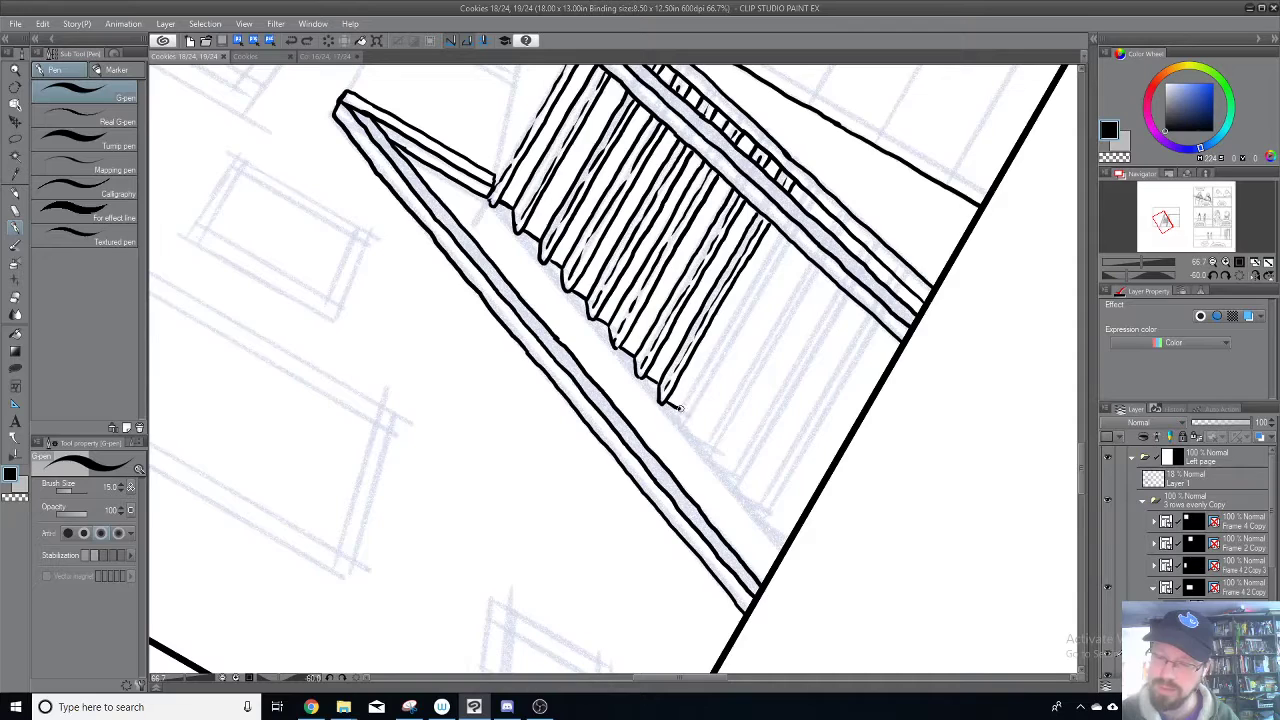
Step: Ink the ninth stair tread with its riser line, rounded notched end, outer edge and broken inner line, including the pieces in the handrail gap
{"action": "mouse_move", "coordinate": [681, 405]}
{"action": "left_mouse_down"}
{"action": "mouse_move", "coordinate": [686, 397]}
{"action": "mouse_move", "coordinate": [694, 387]}
{"action": "mouse_move", "coordinate": [701, 406]}
{"action": "mouse_move", "coordinate": [670, 433]}
{"action": "mouse_move", "coordinate": [748, 296]}
{"action": "left_mouse_up"}
{"action": "key", "text": "ctrl+z"}
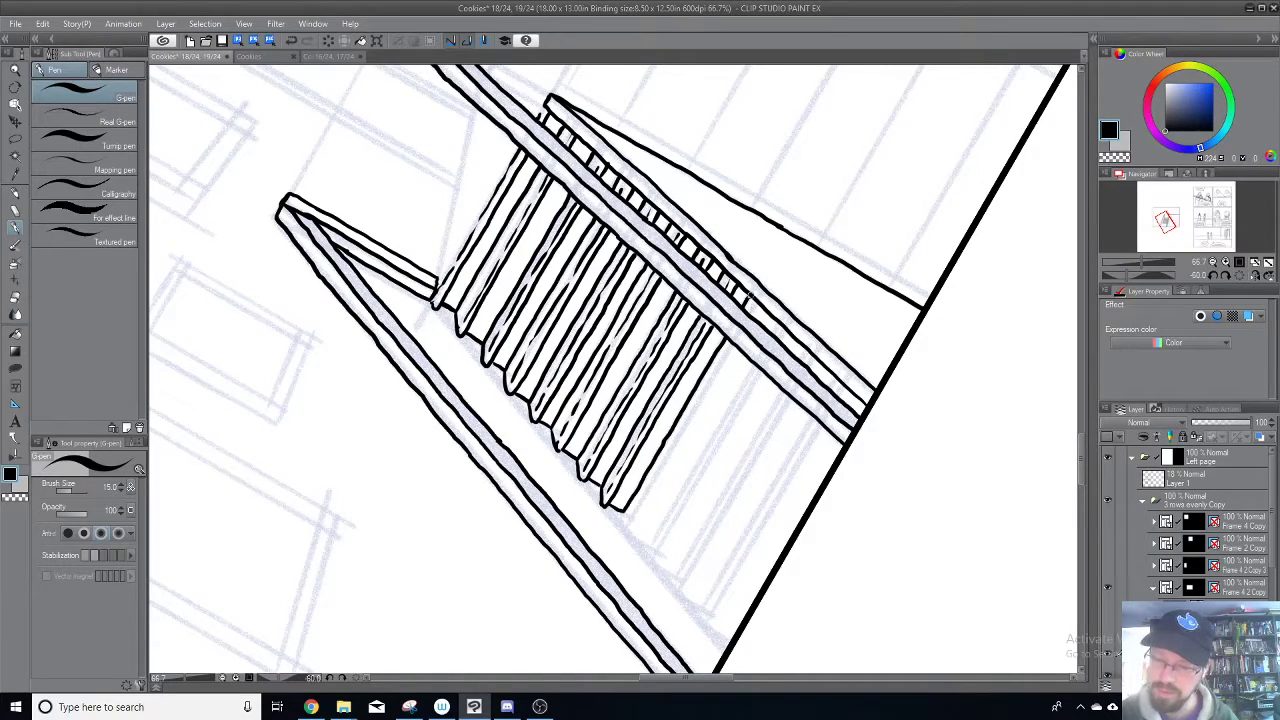
{"action": "mouse_move", "coordinate": [621, 511]}
{"action": "left_mouse_down"}
{"action": "mouse_move", "coordinate": [624, 531]}
{"action": "mouse_move", "coordinate": [728, 364]}
{"action": "left_mouse_up"}
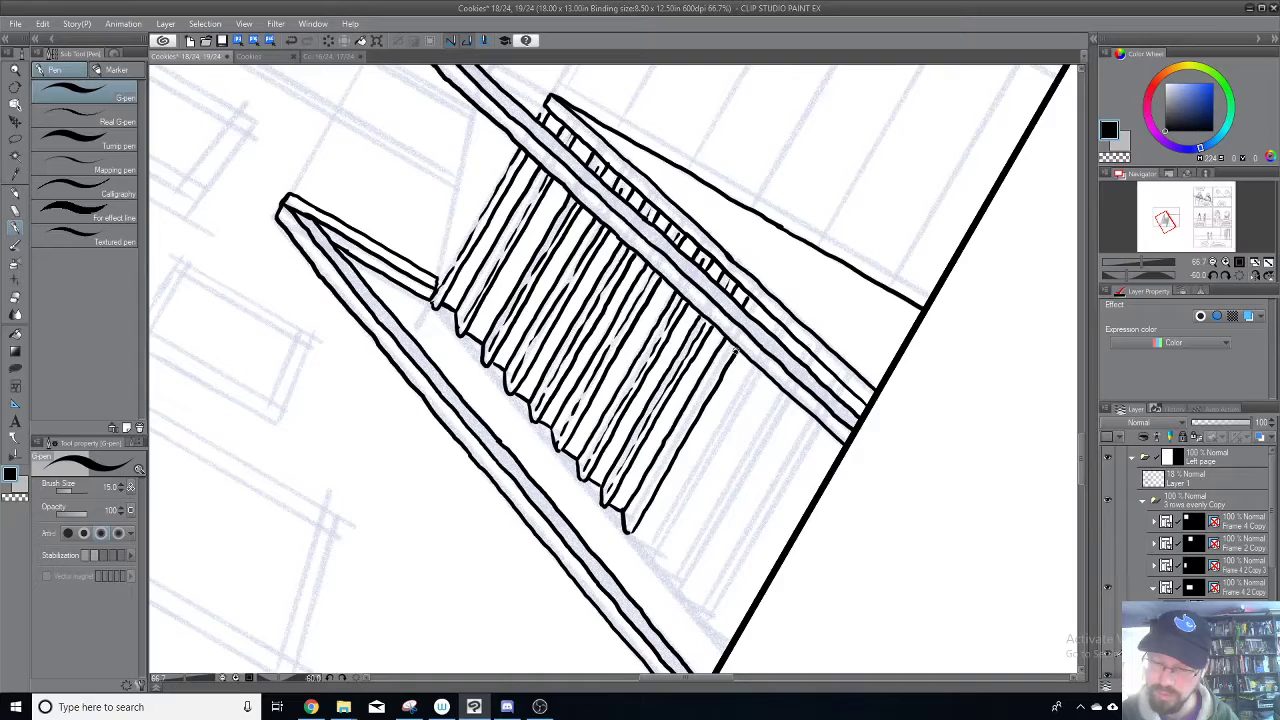
{"action": "left_click_drag", "start_coordinate": [630, 526], "coordinate": [740, 330]}
{"action": "left_click_drag", "start_coordinate": [751, 313], "coordinate": [757, 299]}
{"action": "left_click_drag", "start_coordinate": [647, 550], "coordinate": [679, 417]}
{"action": "key", "text": "ctrl+z"}
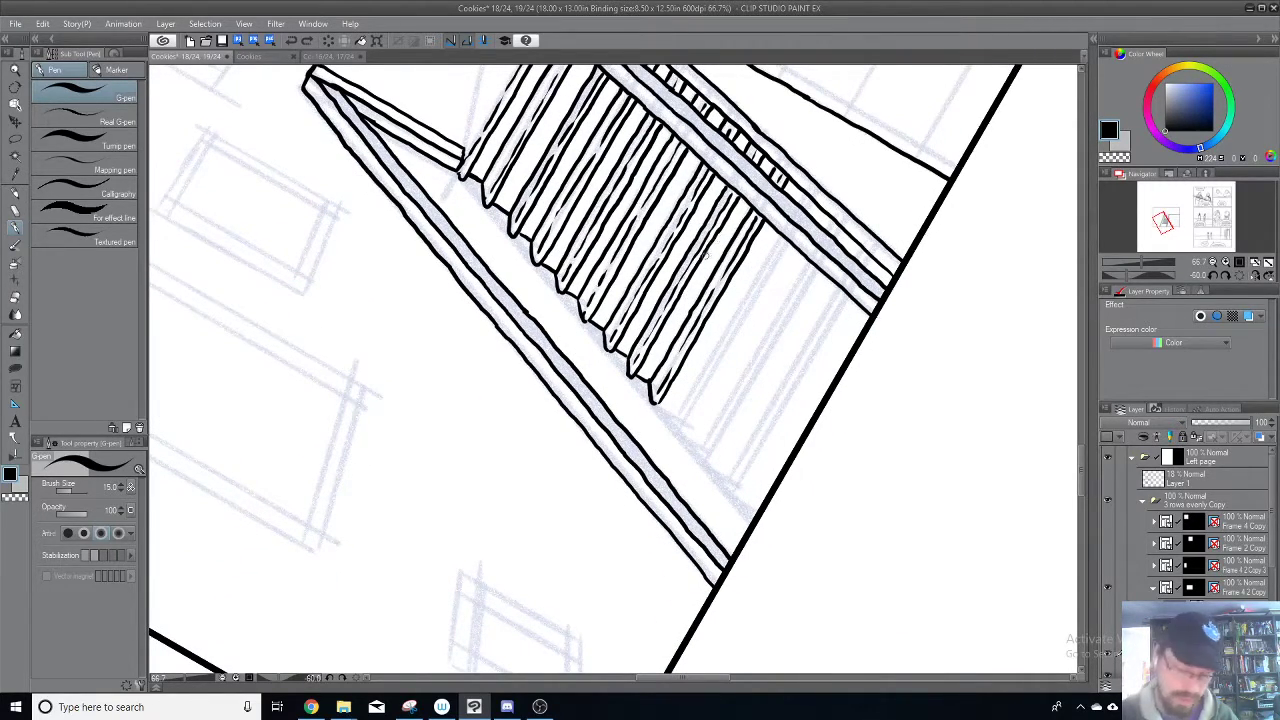
Step: Ink the tenth tread's riser stroke, notched end, long edges and broken inner line, continuing them through the handrail gap
{"action": "key", "text": "minus"}
{"action": "key", "text": "minus"}
{"action": "key", "text": "minus"}
{"action": "key", "text": "minus"}
{"action": "key", "text": "minus"}
{"action": "key", "text": "minus"}
{"action": "key", "text": "minus"}
{"action": "key", "text": "minus"}
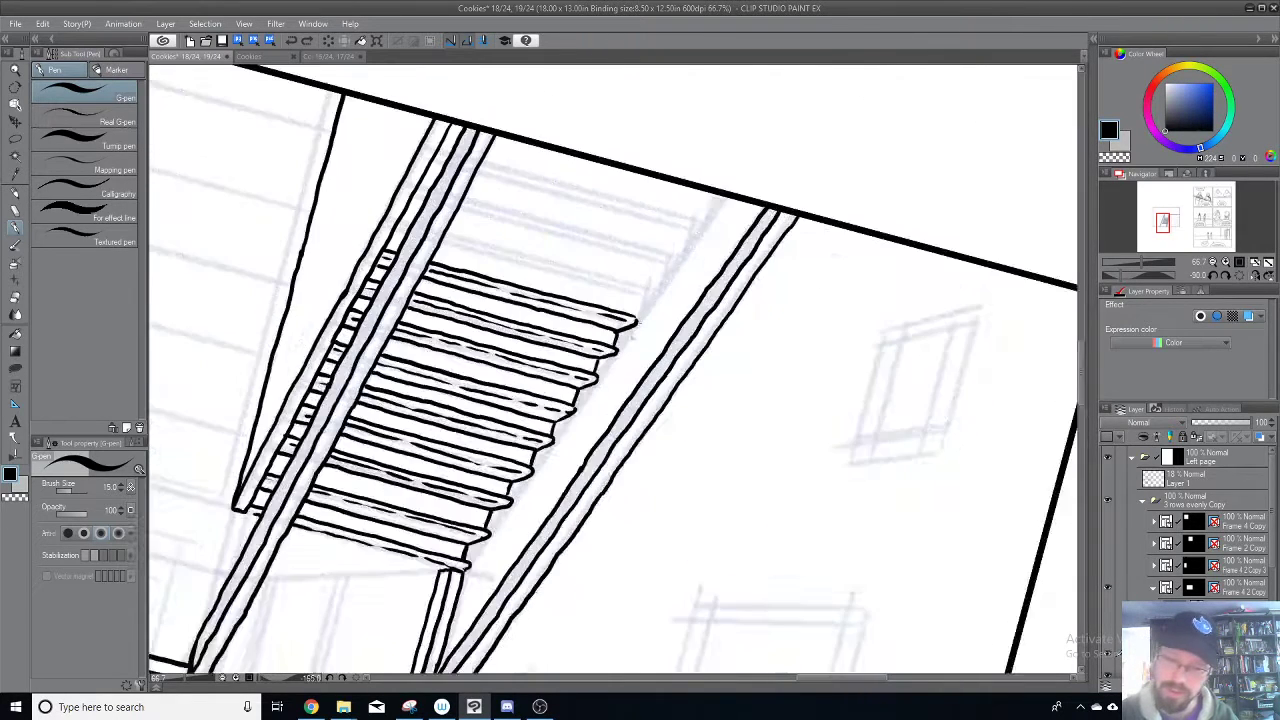
{"action": "mouse_move", "coordinate": [638, 330]}
{"action": "left_mouse_down"}
{"action": "mouse_move", "coordinate": [674, 388]}
{"action": "mouse_move", "coordinate": [656, 350]}
{"action": "left_mouse_up"}
{"action": "key", "text": "minus"}
{"action": "key", "text": "minus"}
{"action": "key", "text": "minus"}
{"action": "key", "text": "minus"}
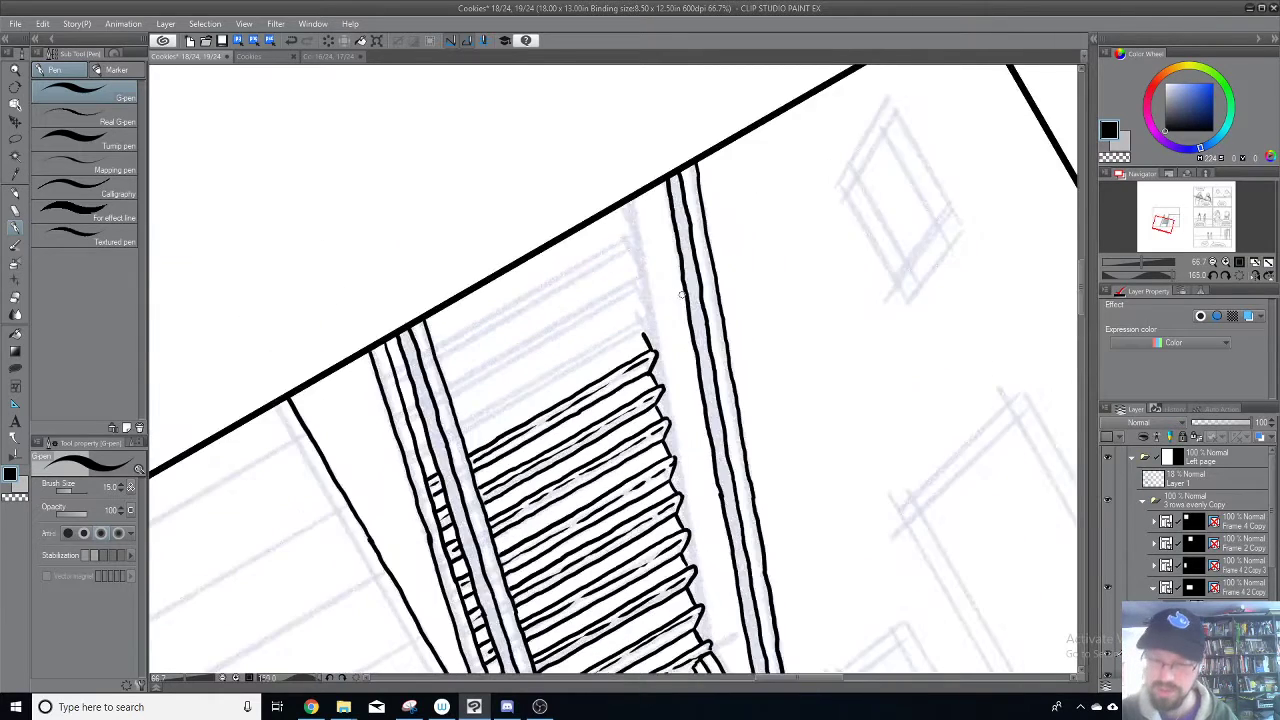
{"action": "left_click_drag", "start_coordinate": [684, 332], "coordinate": [793, 303]}
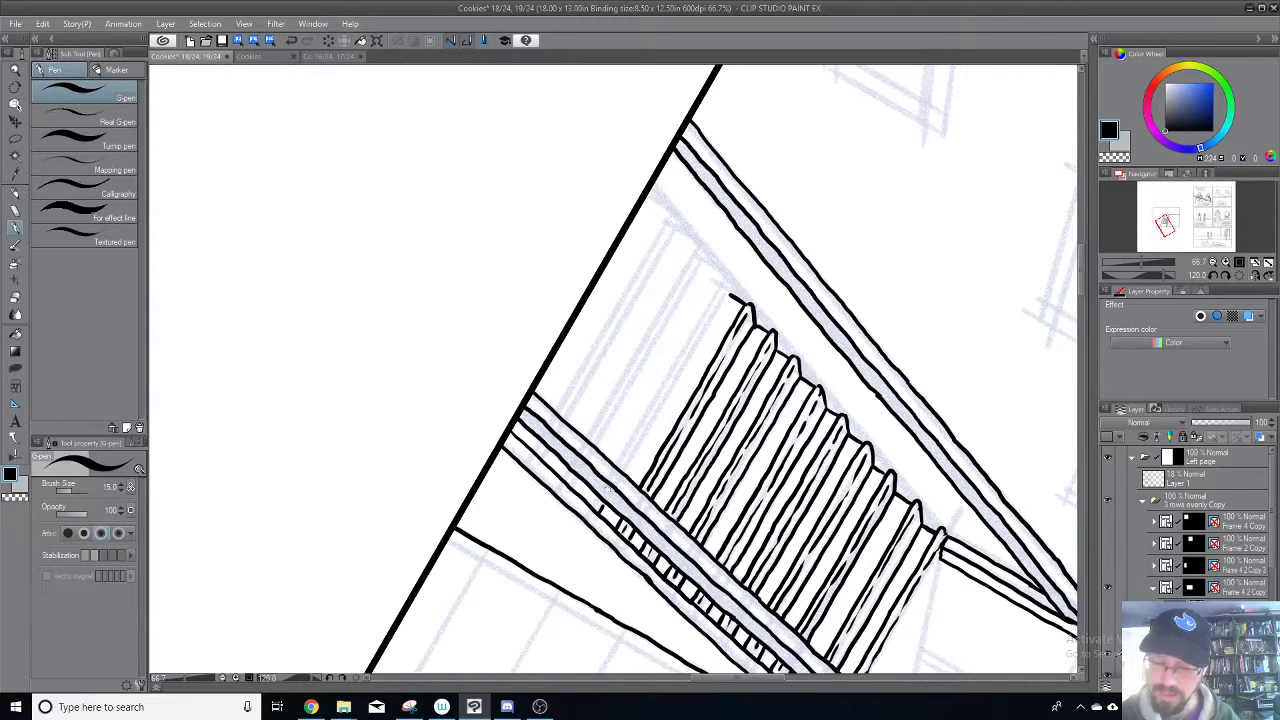
{"action": "left_click_drag", "start_coordinate": [623, 469], "coordinate": [728, 295]}
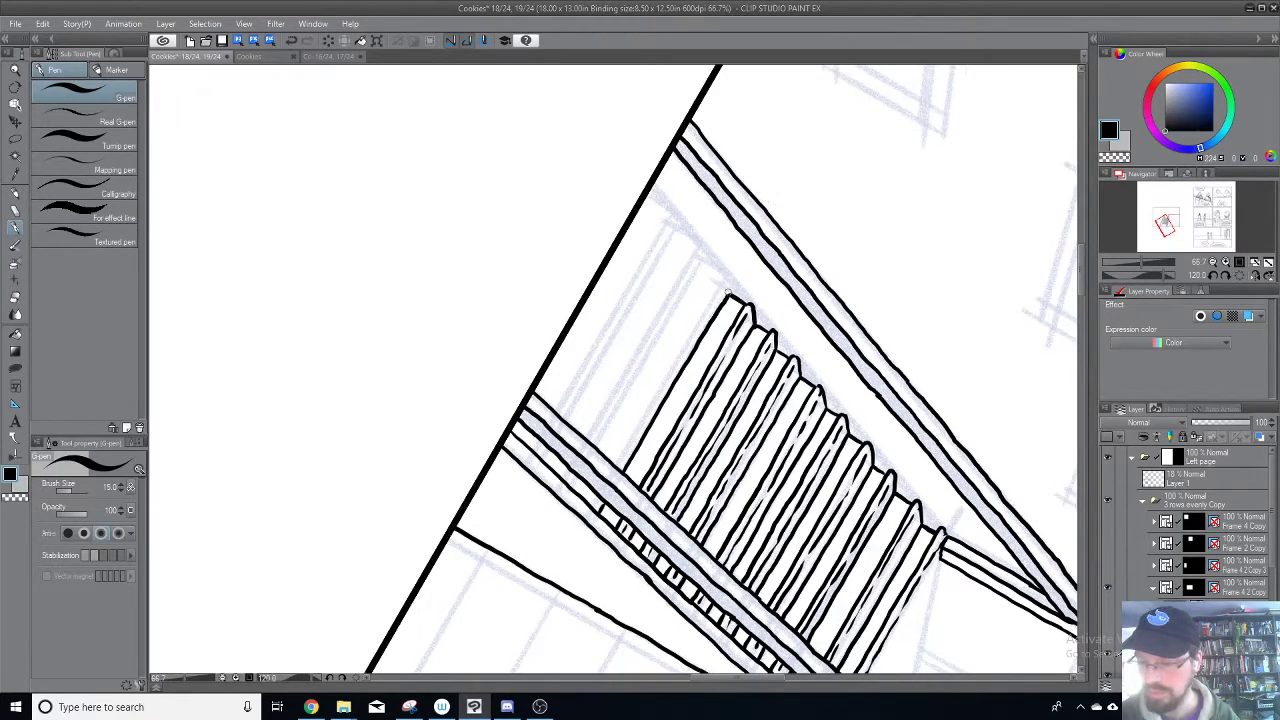
{"action": "left_click_drag", "start_coordinate": [728, 296], "coordinate": [719, 272]}
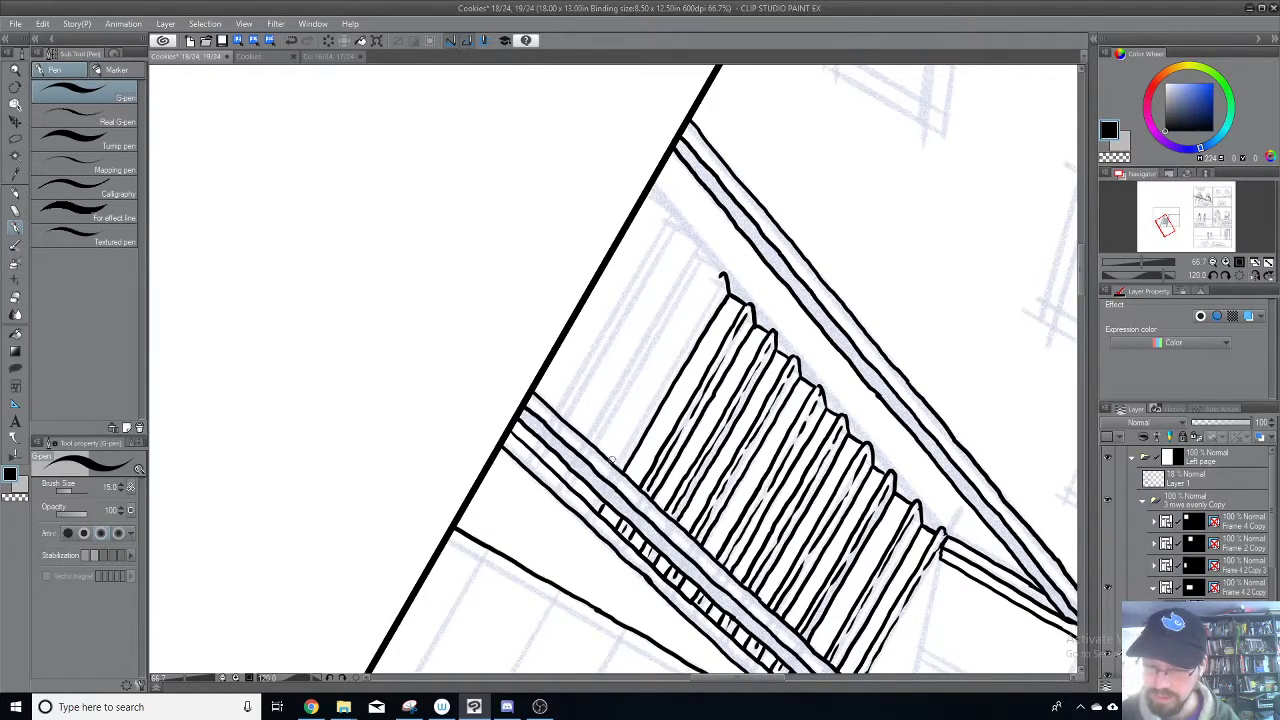
{"action": "left_click_drag", "start_coordinate": [588, 502], "coordinate": [722, 275]}
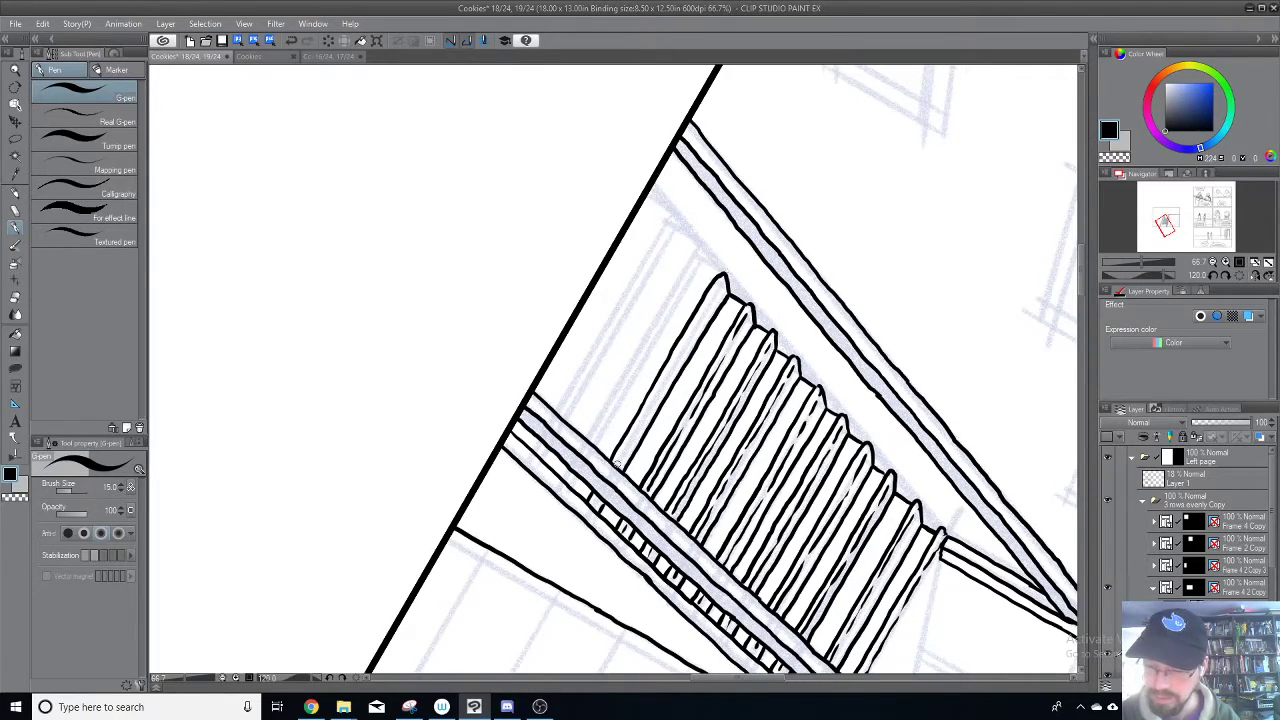
{"action": "left_click_drag", "start_coordinate": [617, 462], "coordinate": [718, 282]}
{"action": "left_click_drag", "start_coordinate": [592, 495], "coordinate": [600, 509]}
Step: Ink the eleventh tread down the staircase in the same style, with a notched end, solid edges and a broken inner line
{"action": "key", "text": "minus"}
{"action": "key", "text": "minus"}
{"action": "key", "text": "minus"}
{"action": "key", "text": "minus"}
{"action": "key", "text": "minus"}
{"action": "key", "text": "minus"}
{"action": "key", "text": "minus"}
{"action": "key", "text": "minus"}
{"action": "key", "text": "minus"}
{"action": "key", "text": "minus"}
{"action": "key", "text": "minus"}
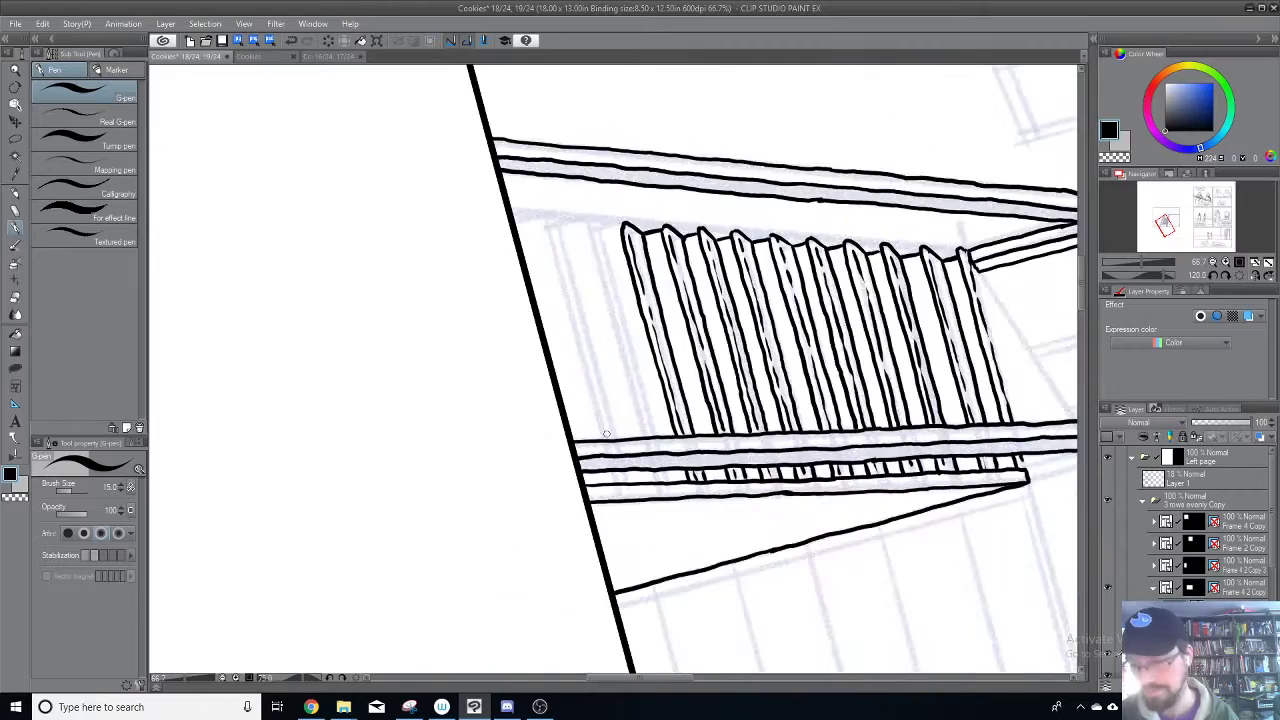
{"action": "key", "text": "minus"}
{"action": "key", "text": "minus"}
{"action": "key", "text": "minus"}
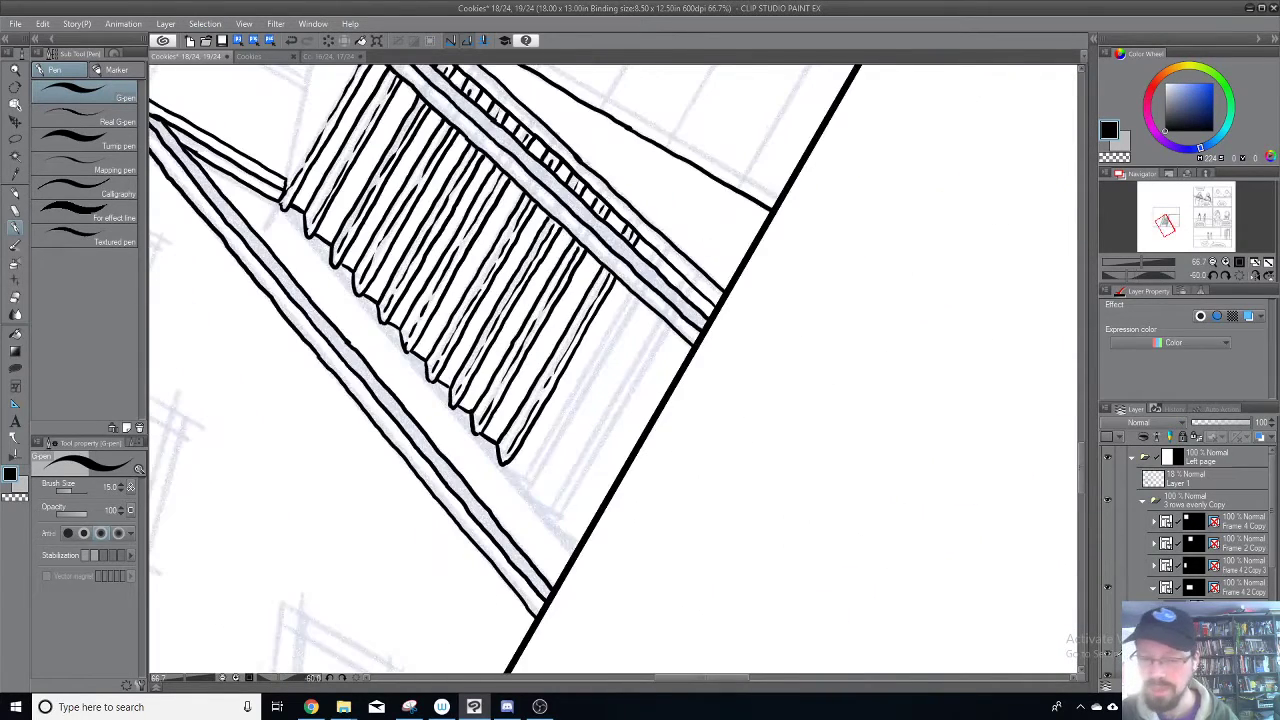
{"action": "mouse_move", "coordinate": [638, 463]}
{"action": "left_mouse_down"}
{"action": "mouse_move", "coordinate": [658, 499]}
{"action": "mouse_move", "coordinate": [668, 493]}
{"action": "mouse_move", "coordinate": [798, 260]}
{"action": "left_mouse_up"}
{"action": "left_click_drag", "start_coordinate": [663, 481], "coordinate": [790, 263]}
{"action": "left_click_drag", "start_coordinate": [657, 476], "coordinate": [757, 299]}
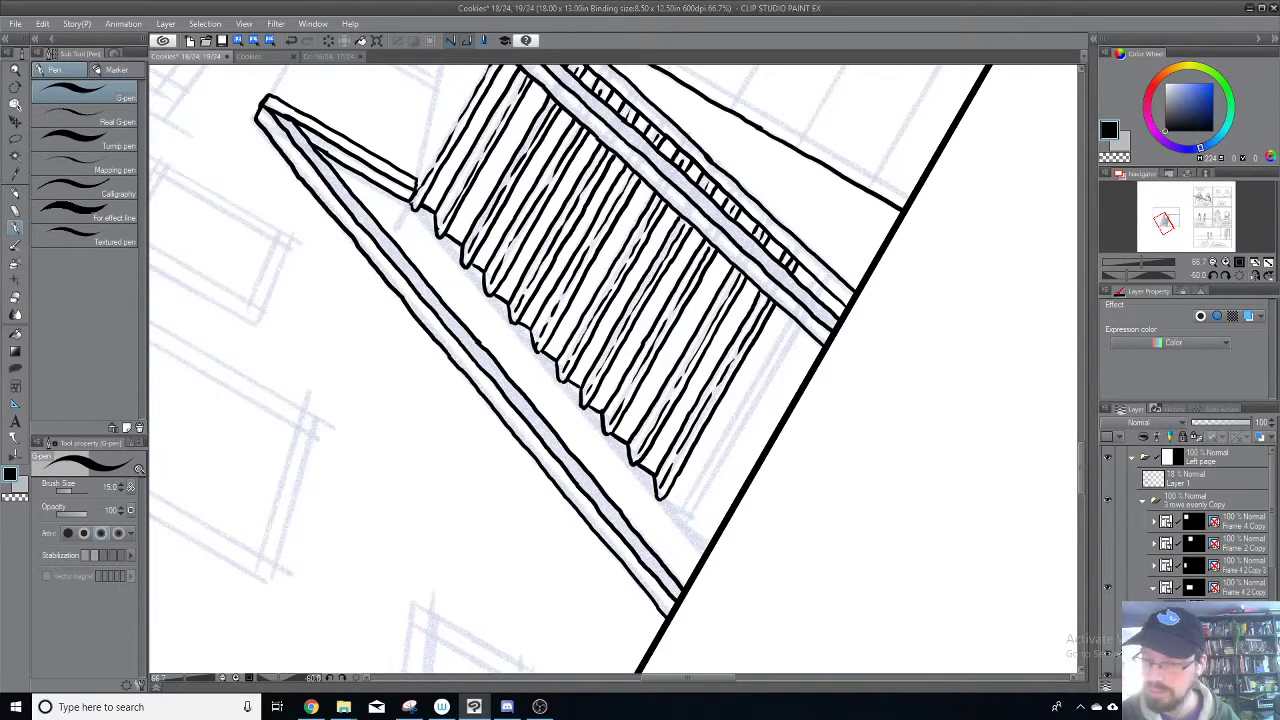
Step: Ink the twelfth tread with broken edge lines beside the panel border and close its notched end with a short riser stroke to the border
{"action": "left_click_drag", "start_coordinate": [726, 449], "coordinate": [720, 363]}
{"action": "mouse_move", "coordinate": [656, 412]}
{"action": "left_mouse_down"}
{"action": "mouse_move", "coordinate": [688, 446]}
{"action": "mouse_move", "coordinate": [801, 245]}
{"action": "mouse_move", "coordinate": [734, 383]}
{"action": "left_mouse_up"}
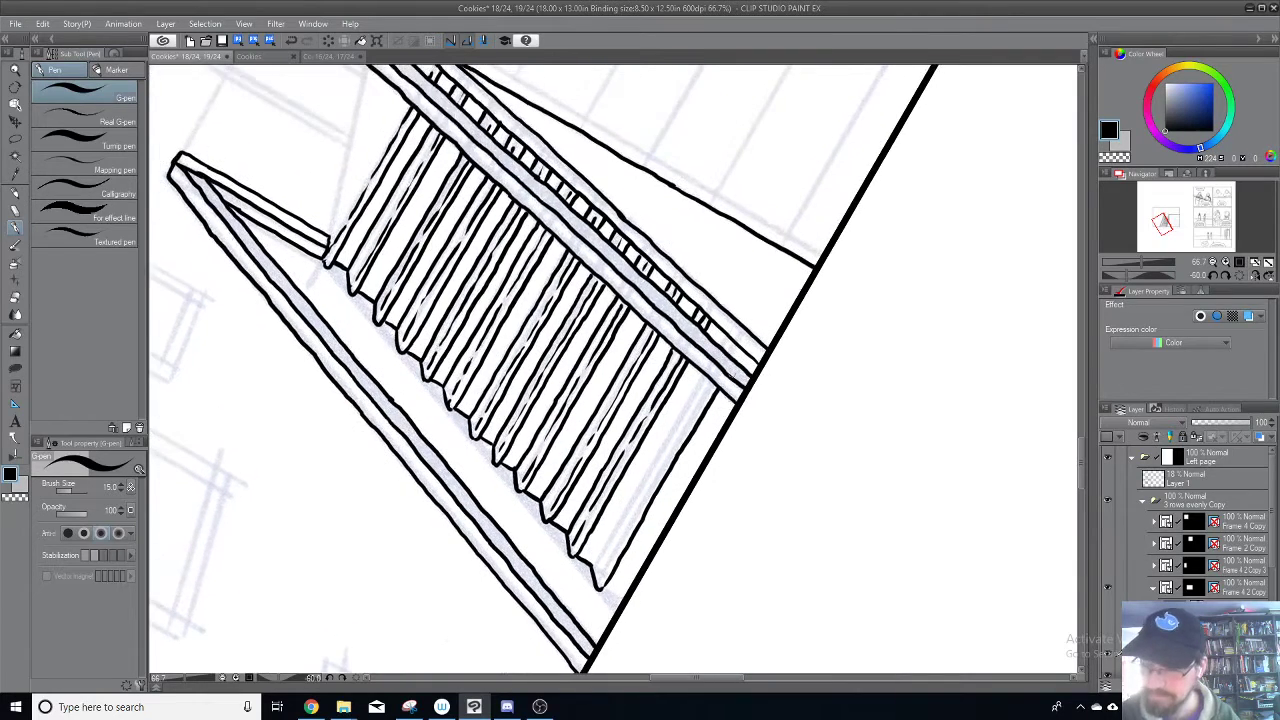
{"action": "left_click_drag", "start_coordinate": [602, 580], "coordinate": [728, 354]}
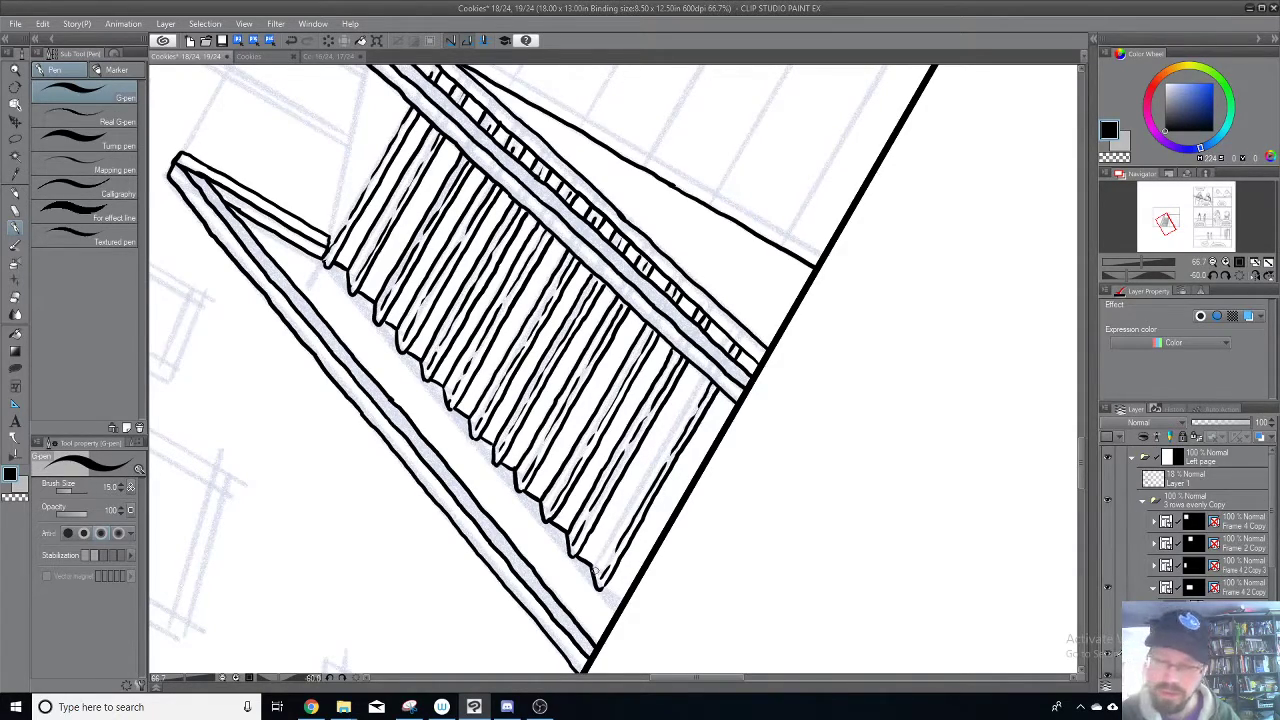
{"action": "left_click_drag", "start_coordinate": [594, 568], "coordinate": [629, 511]}
{"action": "key", "text": "ctrl+z"}
{"action": "left_click_drag", "start_coordinate": [593, 564], "coordinate": [730, 335]}
{"action": "left_click_drag", "start_coordinate": [601, 588], "coordinate": [624, 599]}
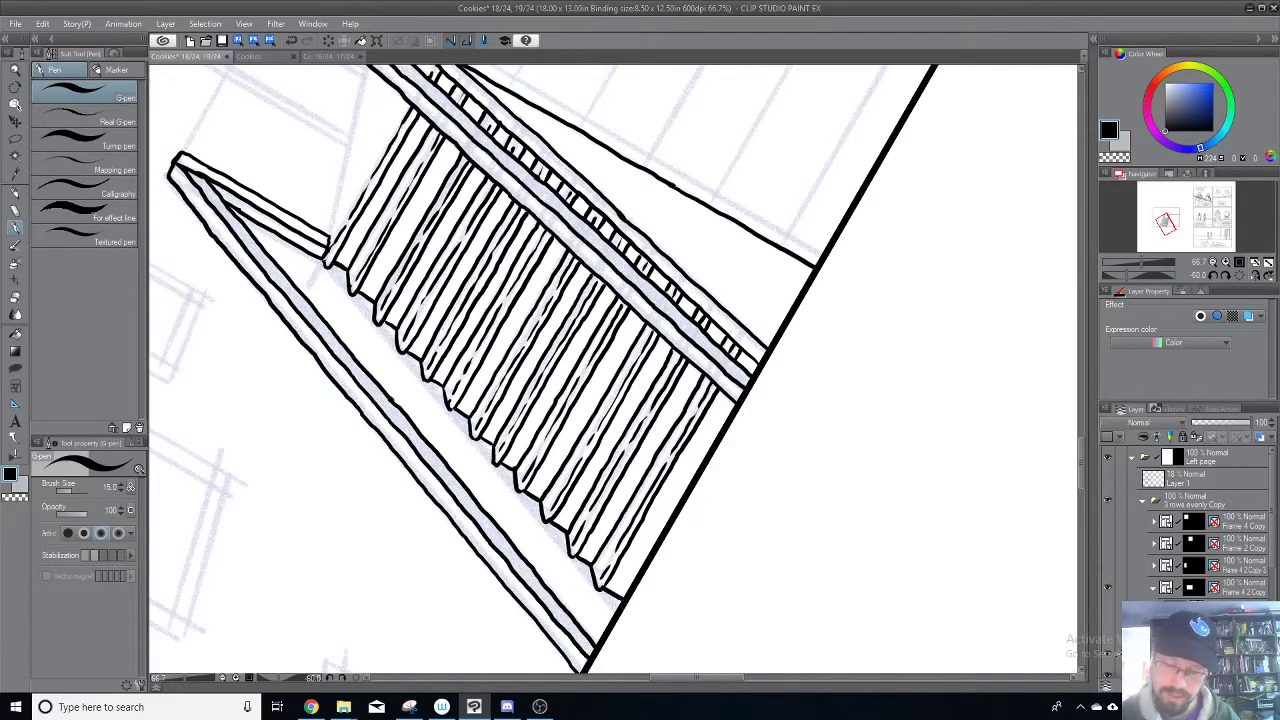
Step: Ink the wall's base line from the foot of the narrow handrail post to the near corner of the sketched door
{"action": "left_click_drag", "start_coordinate": [563, 344], "coordinate": [694, 551]}
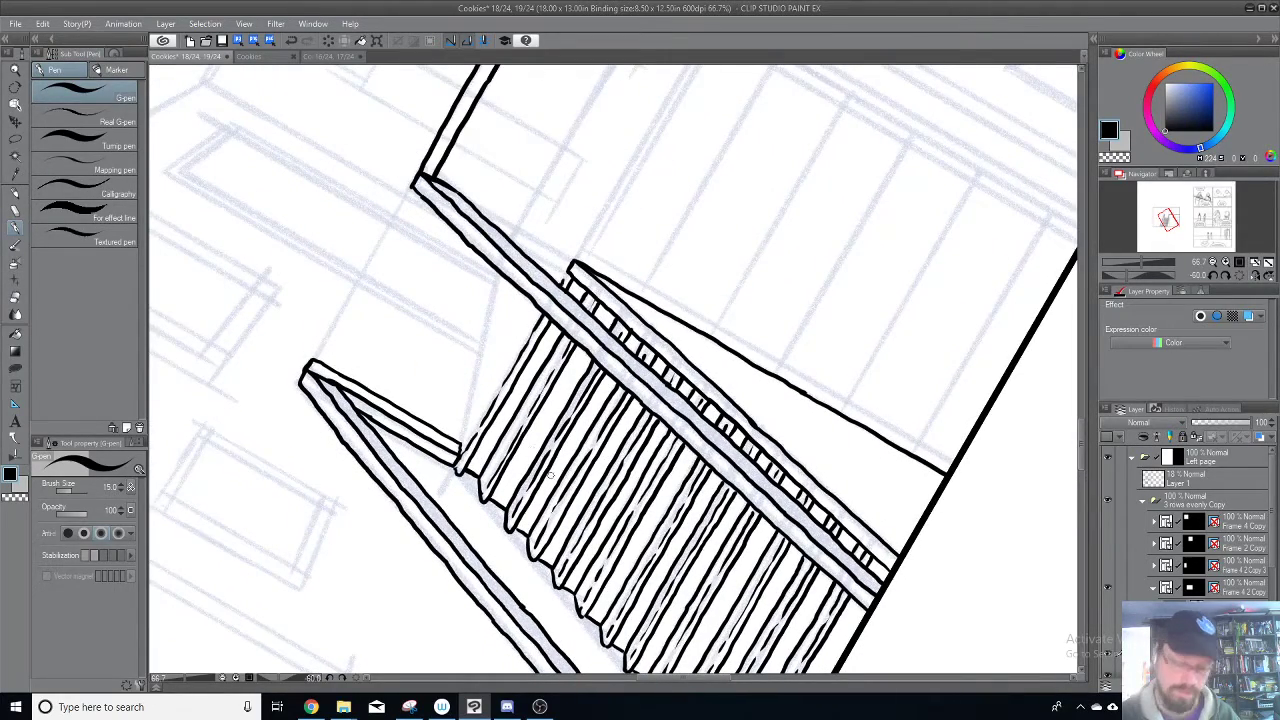
{"action": "key", "text": "minus"}
{"action": "key", "text": "minus"}
{"action": "key", "text": "minus"}
{"action": "key", "text": "minus"}
{"action": "key", "text": "minus"}
{"action": "key", "text": "minus"}
{"action": "key", "text": "minus"}
{"action": "key", "text": "minus"}
{"action": "key", "text": "minus"}
{"action": "key", "text": "minus"}
{"action": "key", "text": "minus"}
{"action": "key", "text": "minus"}
{"action": "key", "text": "minus"}
{"action": "key", "text": "minus"}
{"action": "key", "text": "minus"}
{"action": "key", "text": "minus"}
{"action": "key", "text": "minus"}
{"action": "key", "text": "minus"}
{"action": "key", "text": "minus"}
{"action": "key", "text": "minus"}
{"action": "key", "text": "minus"}
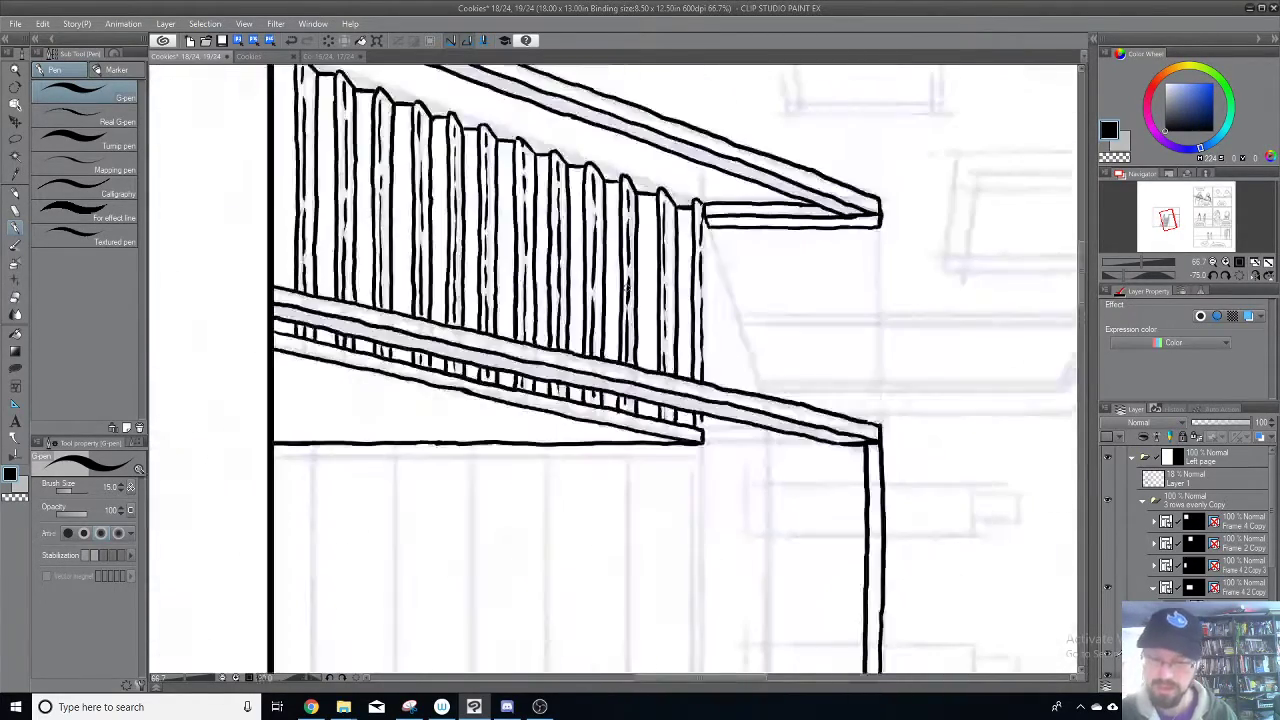
{"action": "left_click_drag", "start_coordinate": [688, 261], "coordinate": [914, 291]}
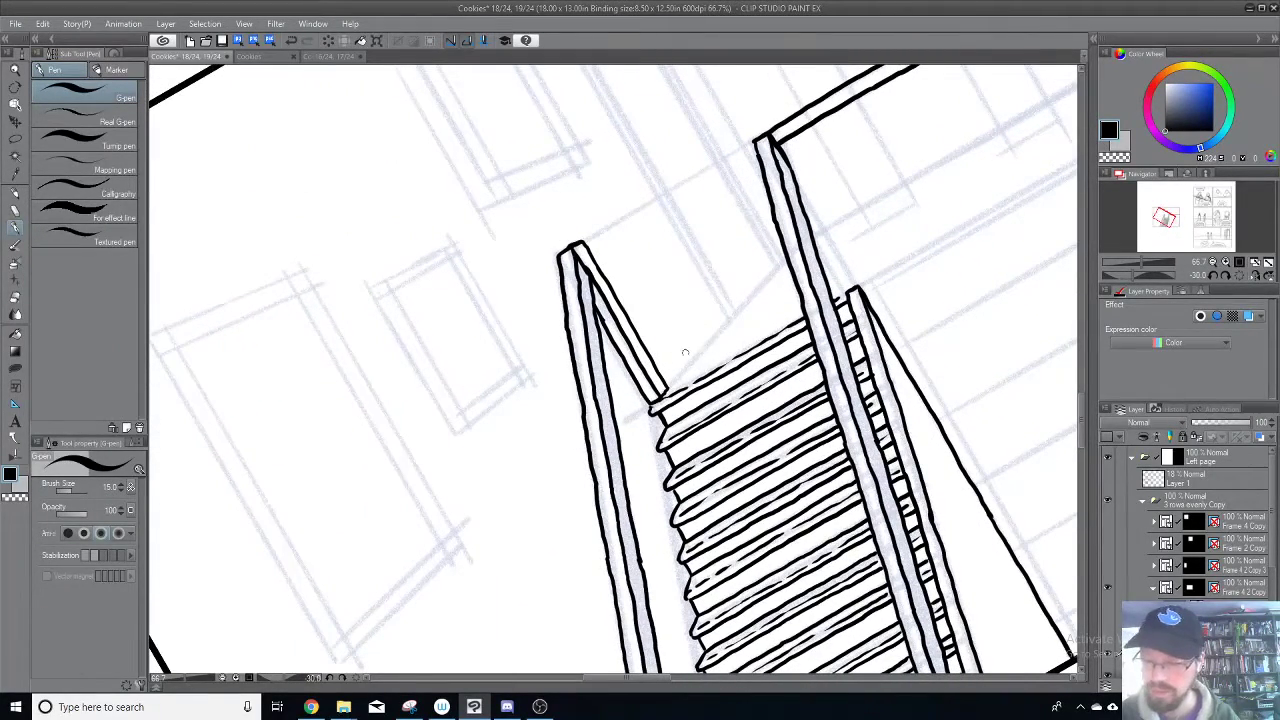
{"action": "left_click_drag", "start_coordinate": [667, 383], "coordinate": [728, 322]}
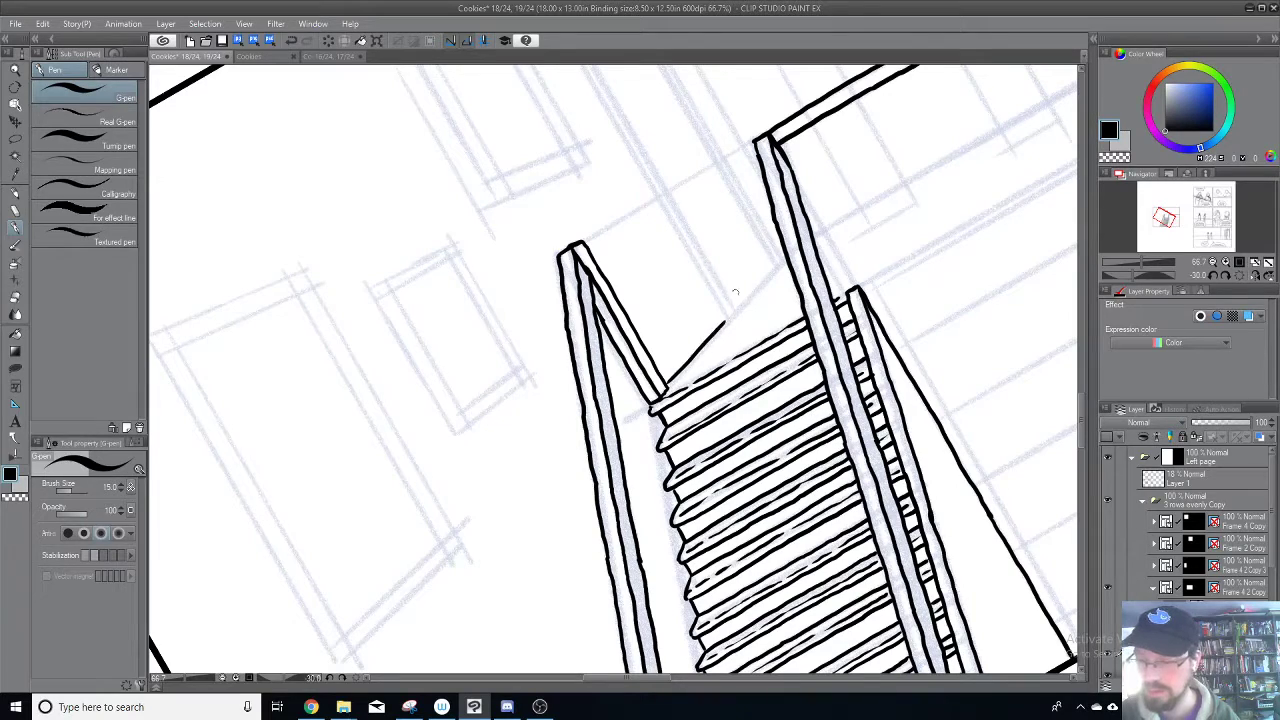
{"action": "key", "text": "ctrl+z"}
{"action": "left_click_drag", "start_coordinate": [668, 381], "coordinate": [730, 314]}
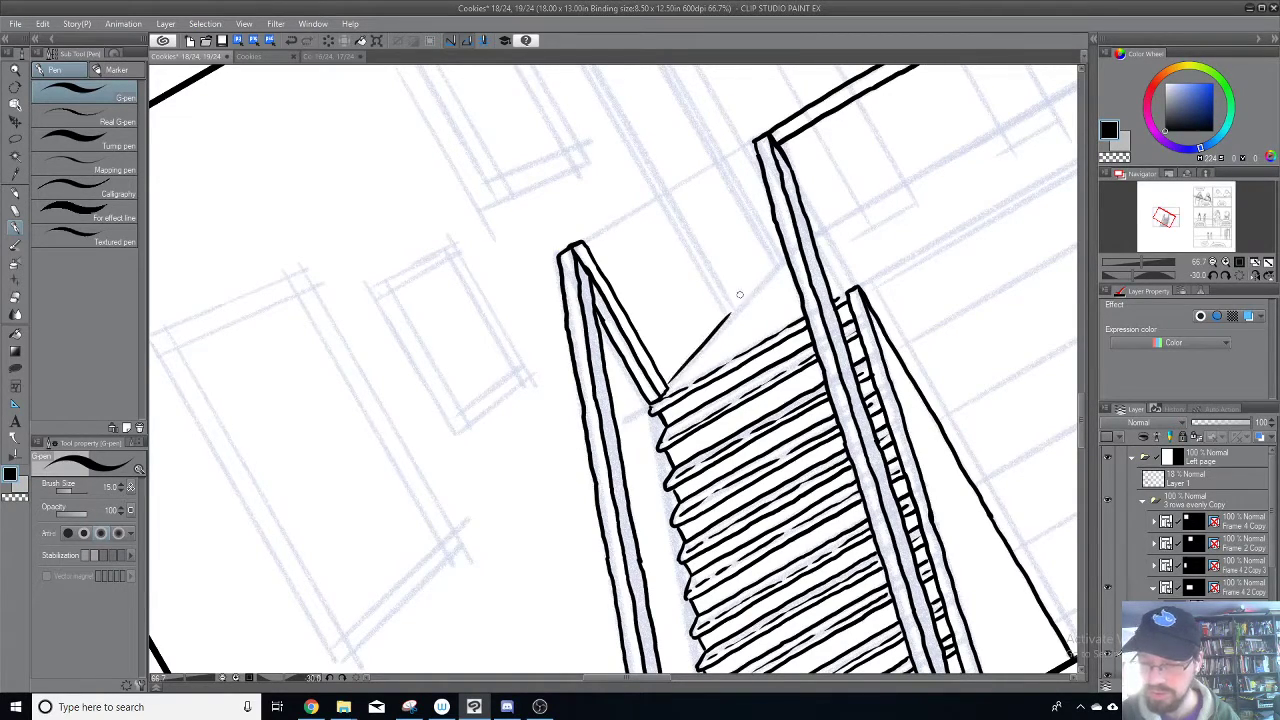
{"action": "key", "text": "ctrl+z"}
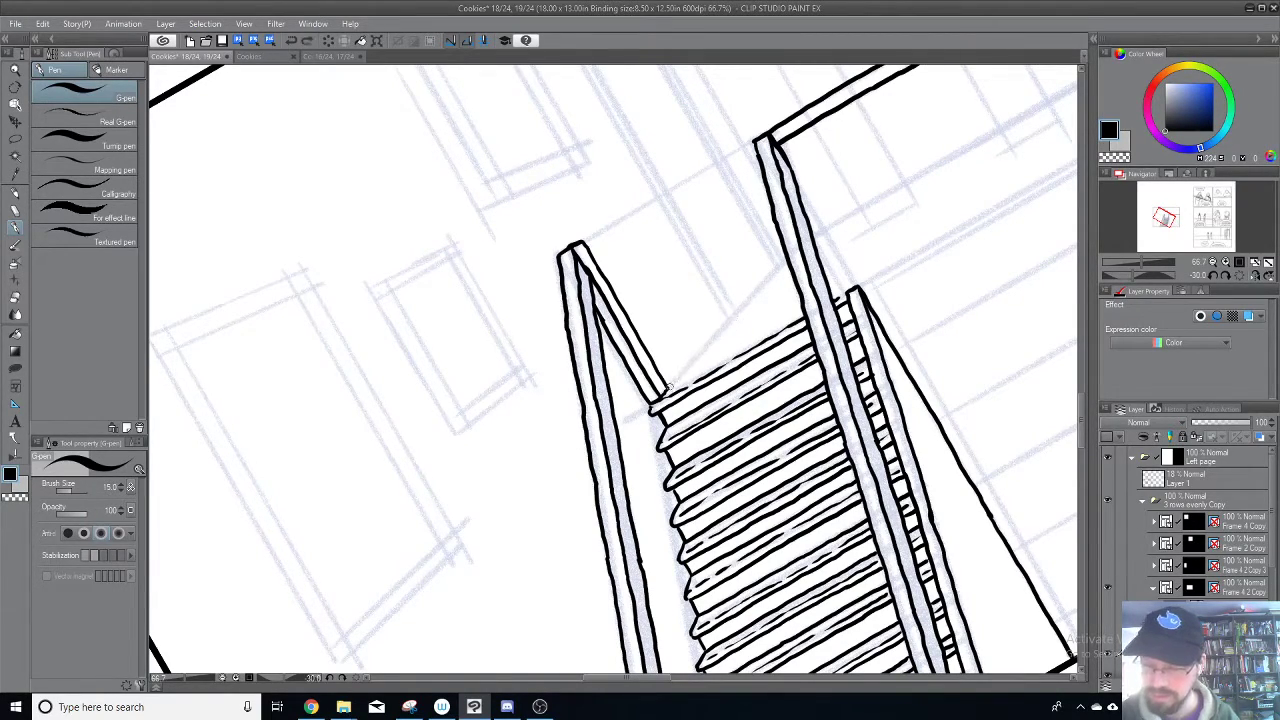
{"action": "left_click_drag", "start_coordinate": [664, 388], "coordinate": [737, 311]}
Step: Ink the narrow door's long upright edge from the end of the wall's base line up to its sketched top corner
{"action": "left_click_drag", "start_coordinate": [731, 401], "coordinate": [727, 529]}
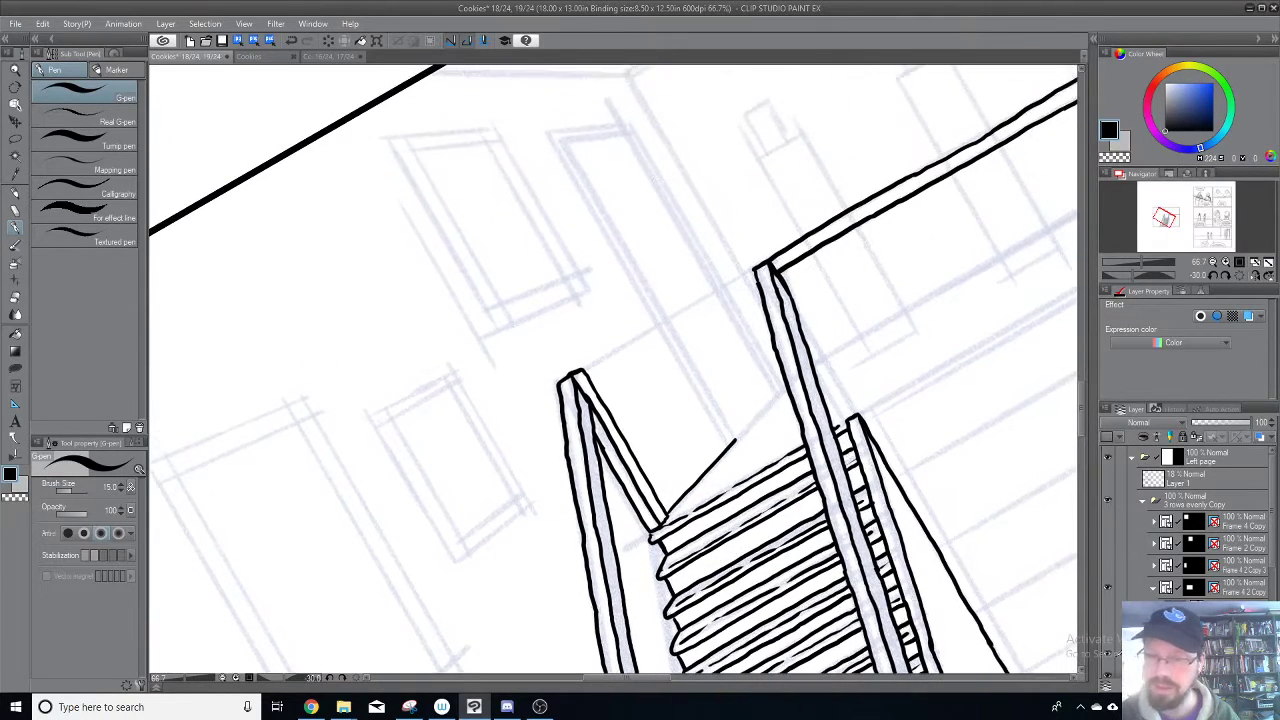
{"action": "key", "text": "minus"}
{"action": "key", "text": "minus"}
{"action": "key", "text": "minus"}
{"action": "key", "text": "minus"}
{"action": "key", "text": "minus"}
{"action": "key", "text": "minus"}
{"action": "key", "text": "minus"}
{"action": "key", "text": "minus"}
{"action": "key", "text": "minus"}
{"action": "key", "text": "minus"}
{"action": "key", "text": "minus"}
{"action": "key", "text": "minus"}
{"action": "key", "text": "minus"}
{"action": "key", "text": "minus"}
{"action": "key", "text": "minus"}
{"action": "key", "text": "minus"}
{"action": "key", "text": "minus"}
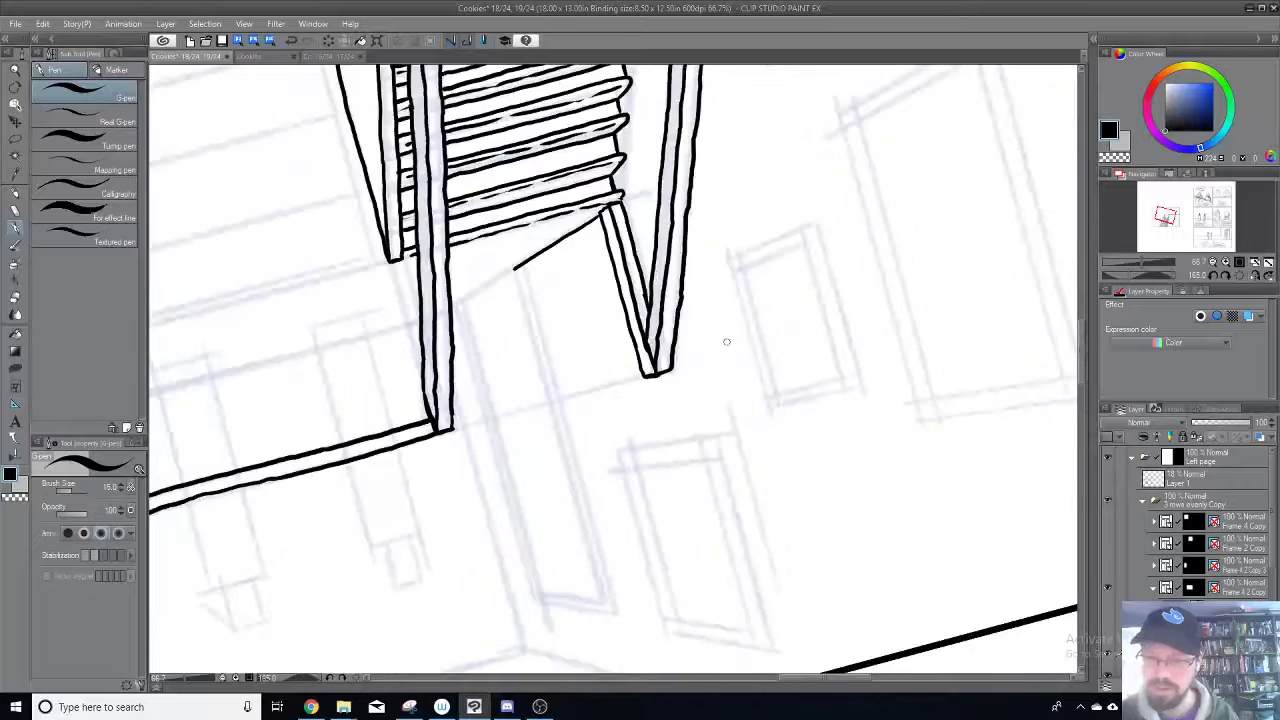
{"action": "key", "text": "minus"}
{"action": "key", "text": "minus"}
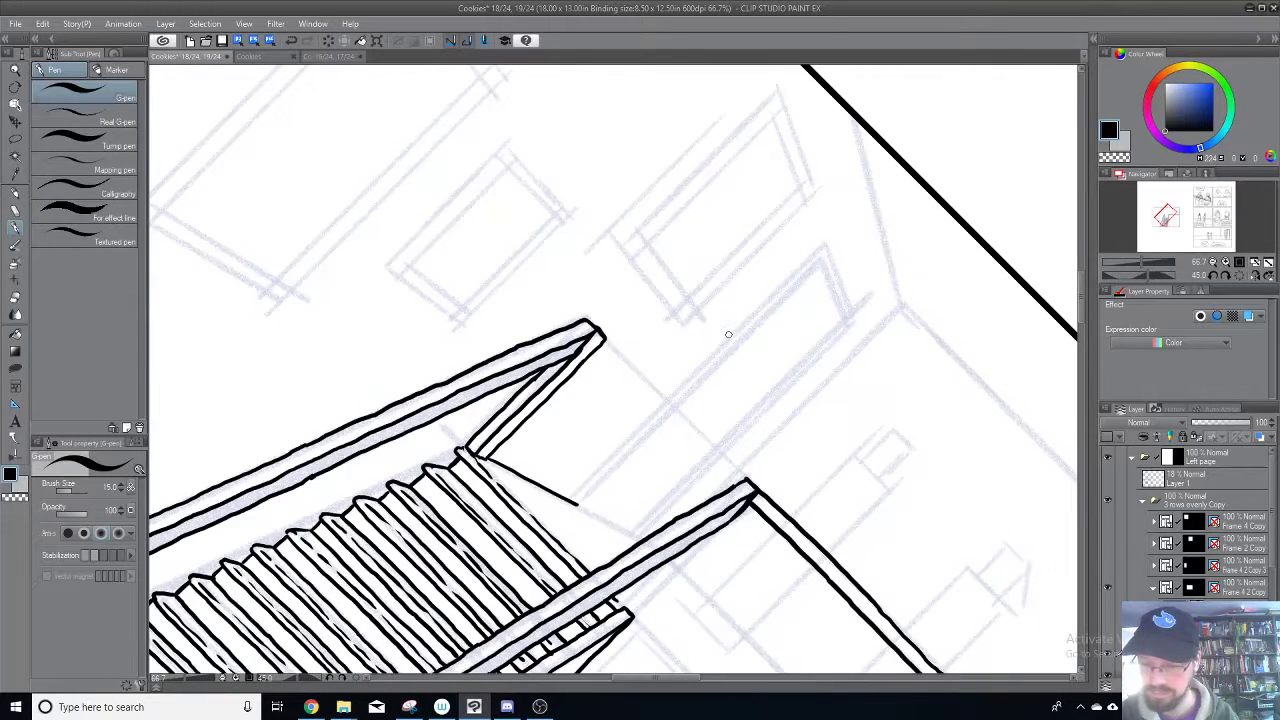
{"action": "key", "text": "minus"}
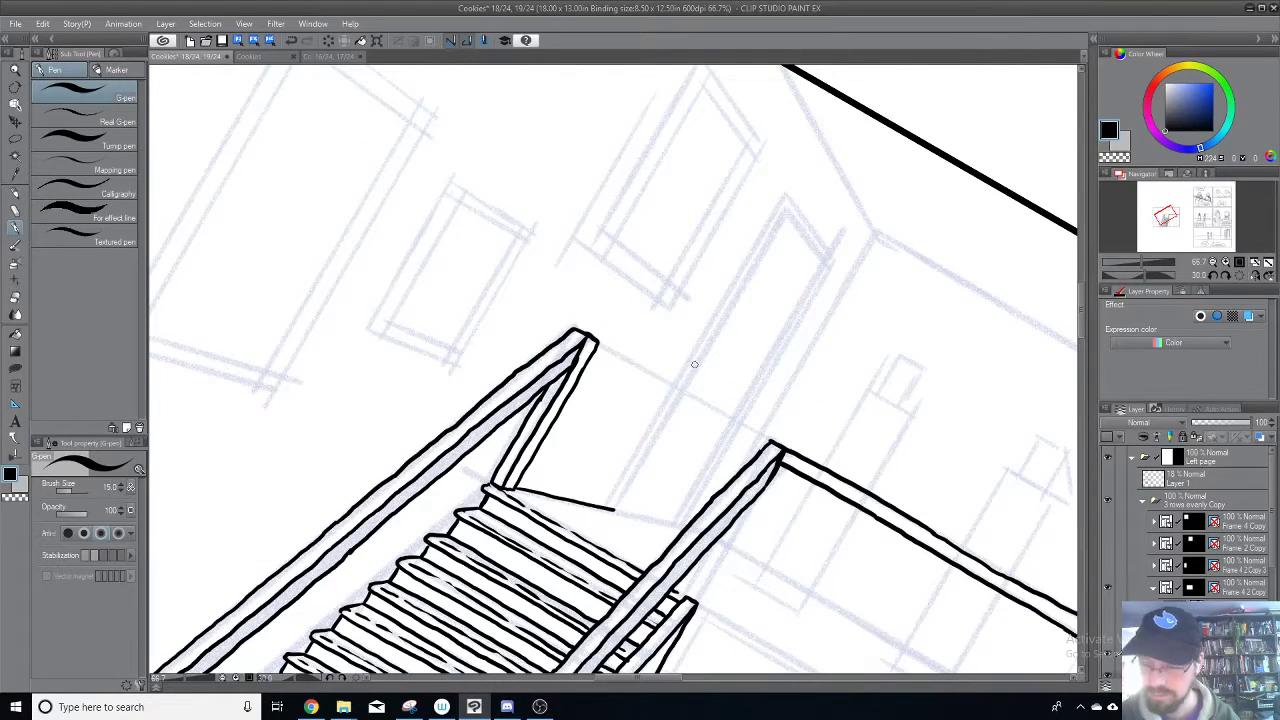
{"action": "scroll", "coordinate": [691, 353], "scroll_direction": "down", "scroll_amount": 2}
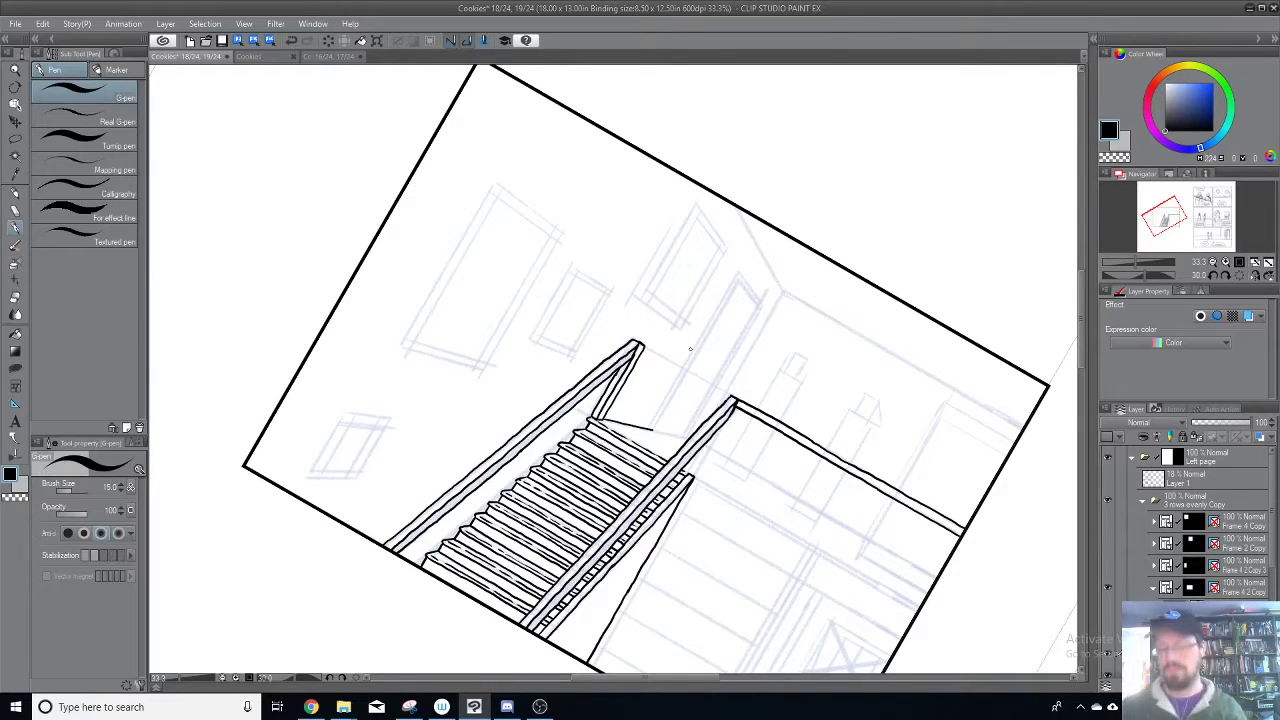
{"action": "scroll", "coordinate": [690, 349], "scroll_direction": "up", "scroll_amount": 1}
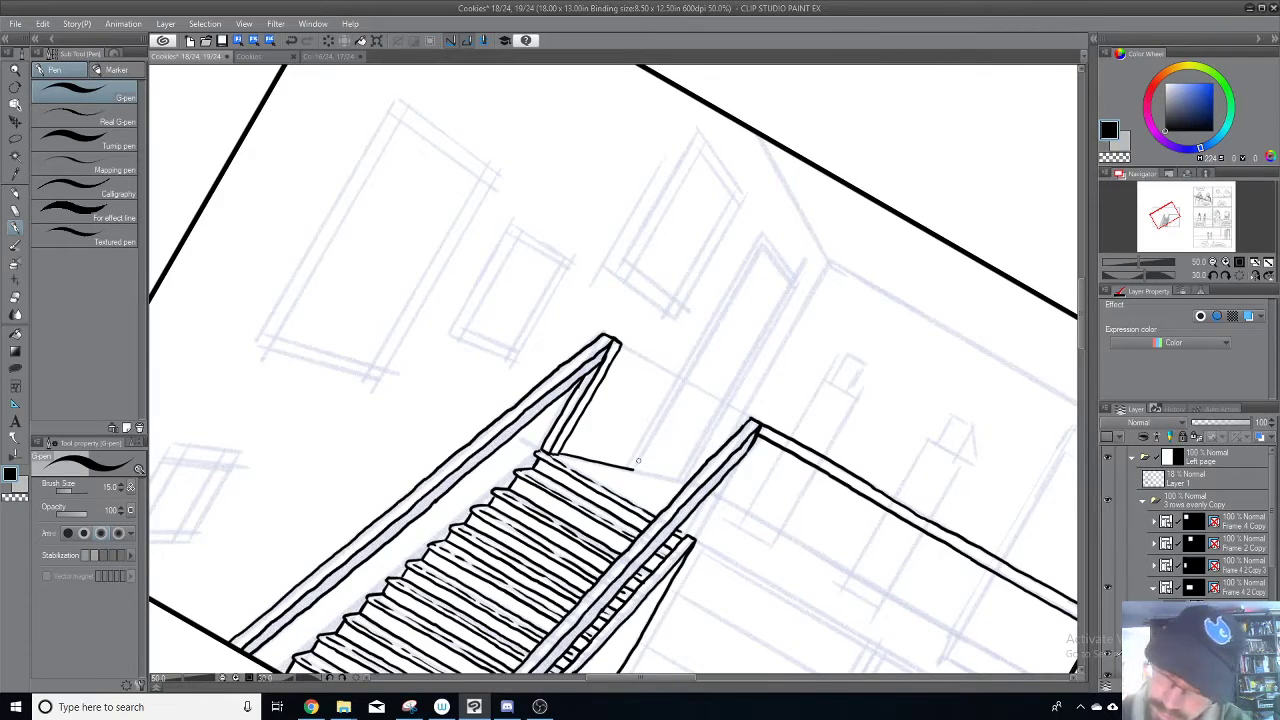
{"action": "left_click_drag", "start_coordinate": [632, 468], "coordinate": [730, 300]}
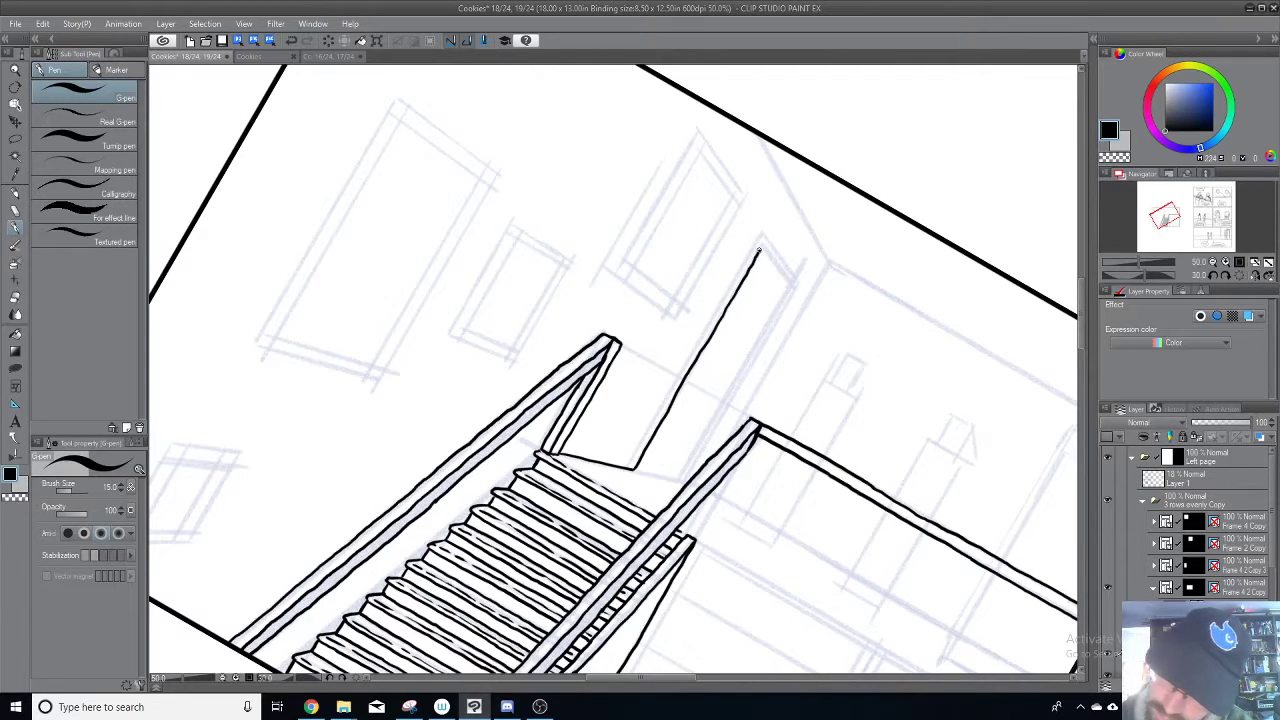
{"action": "key", "text": "minus"}
{"action": "key", "text": "minus"}
{"action": "key", "text": "minus"}
{"action": "key", "text": "minus"}
{"action": "key", "text": "minus"}
{"action": "key", "text": "minus"}
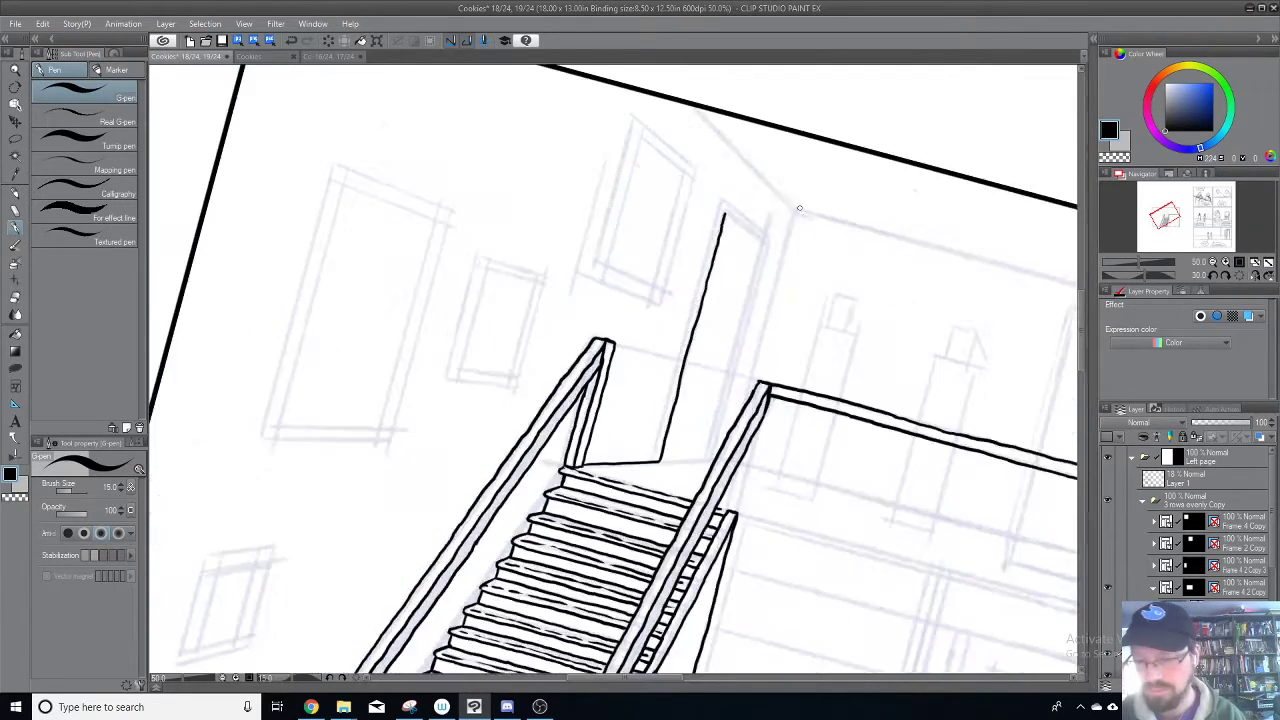
{"action": "left_click_drag", "start_coordinate": [634, 390], "coordinate": [664, 416]}
{"action": "key", "text": "minus"}
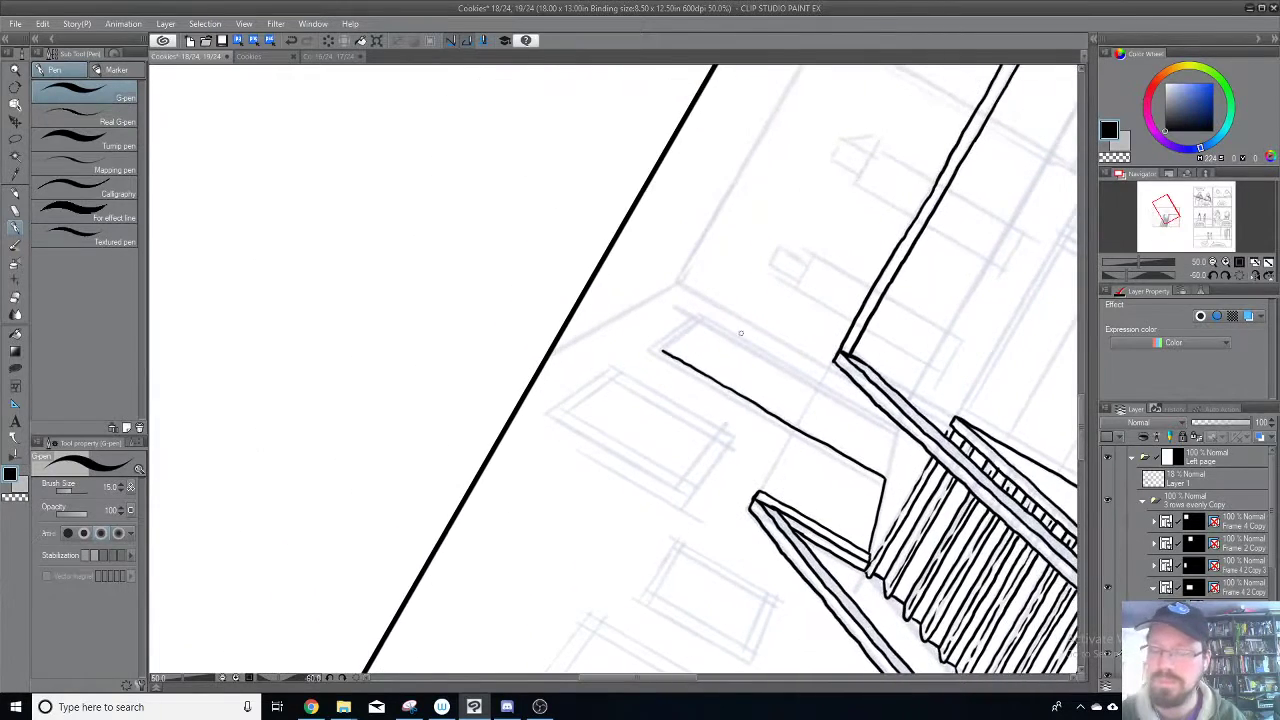
Step: Ink the narrow door's short top edge and its far long upright edge beside the sketched wall corner
{"action": "left_click_drag", "start_coordinate": [655, 338], "coordinate": [671, 316]}
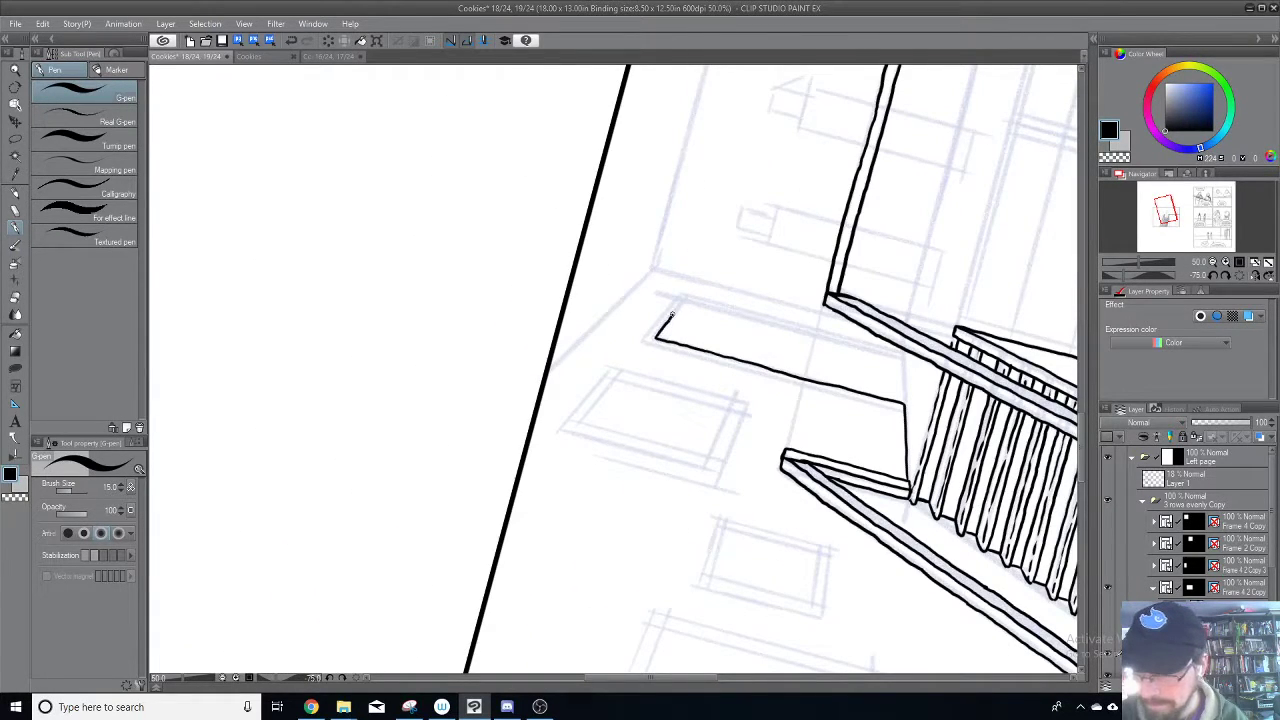
{"action": "key", "text": "minus"}
{"action": "key", "text": "minus"}
{"action": "key", "text": "minus"}
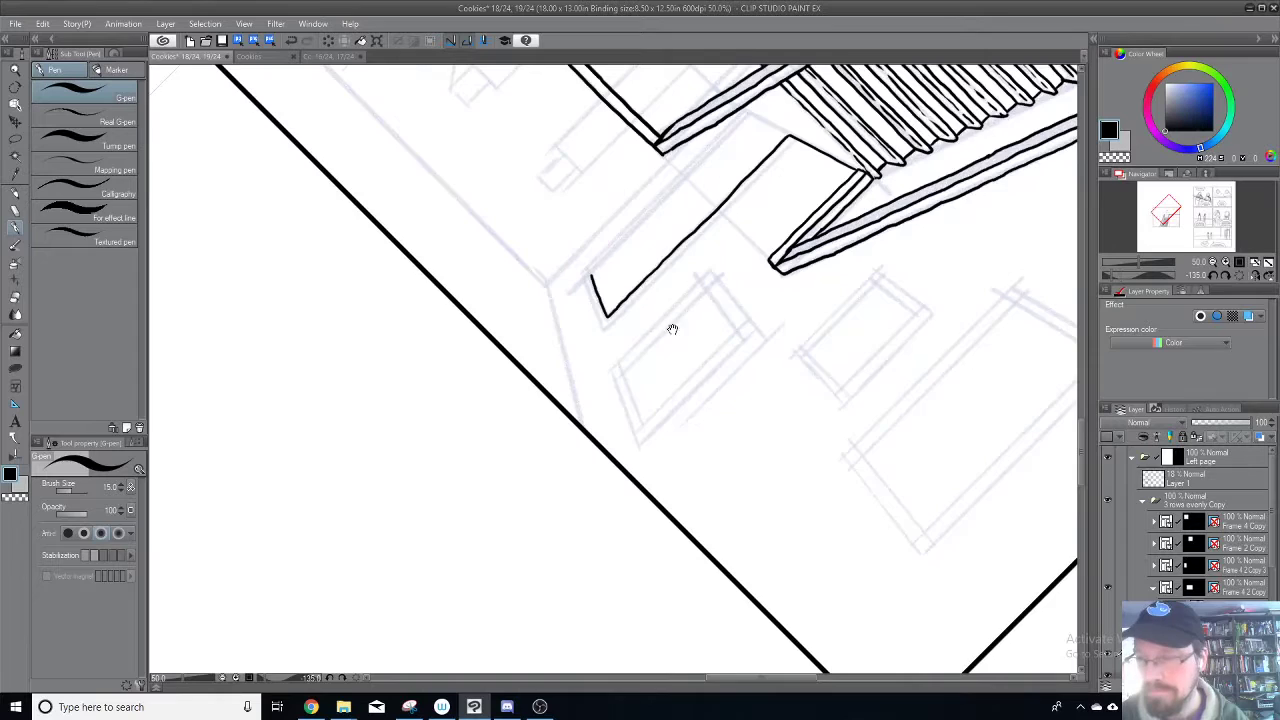
{"action": "key", "text": "minus"}
{"action": "key", "text": "minus"}
{"action": "mouse_move", "coordinate": [726, 374]}
{"action": "left_mouse_down"}
{"action": "mouse_move", "coordinate": [781, 279]}
{"action": "mouse_move", "coordinate": [760, 375]}
{"action": "mouse_move", "coordinate": [734, 381]}
{"action": "mouse_move", "coordinate": [779, 303]}
{"action": "left_mouse_up"}
{"action": "key", "text": "minus"}
{"action": "key", "text": "minus"}
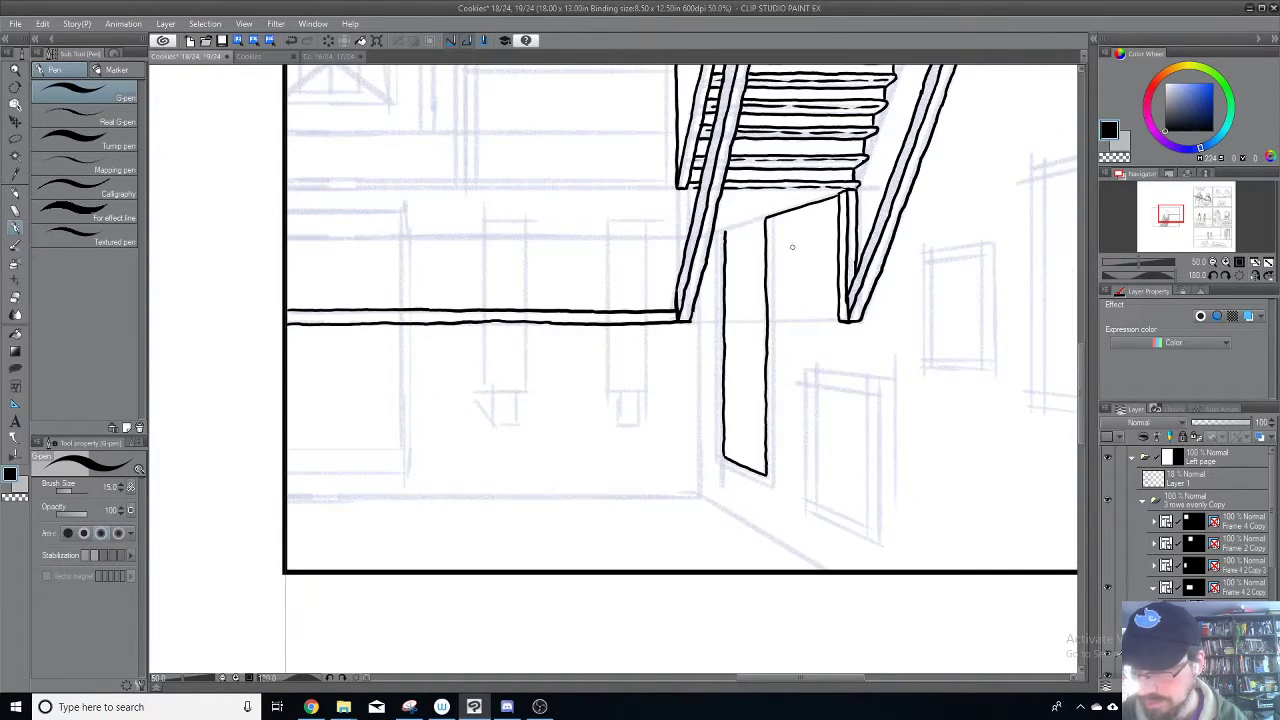
Step: Ink a second line just inside the narrow door's top edge and far upright edge to give the frame thickness
{"action": "key", "text": "minus"}
{"action": "key", "text": "minus"}
{"action": "key", "text": "minus"}
{"action": "key", "text": "minus"}
{"action": "key", "text": "minus"}
{"action": "key", "text": "minus"}
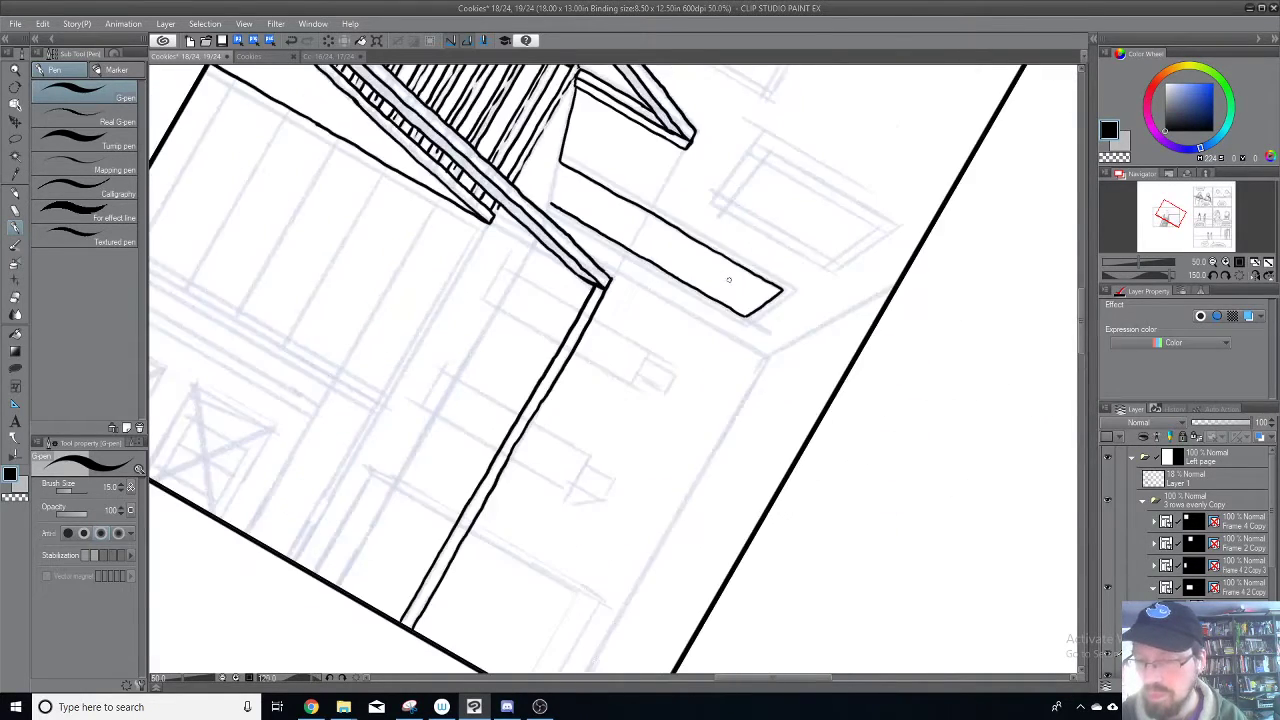
{"action": "key", "text": "minus"}
{"action": "key", "text": "minus"}
{"action": "key", "text": "minus"}
{"action": "key", "text": "minus"}
{"action": "key", "text": "minus"}
{"action": "key", "text": "minus"}
{"action": "key", "text": "minus"}
{"action": "key", "text": "minus"}
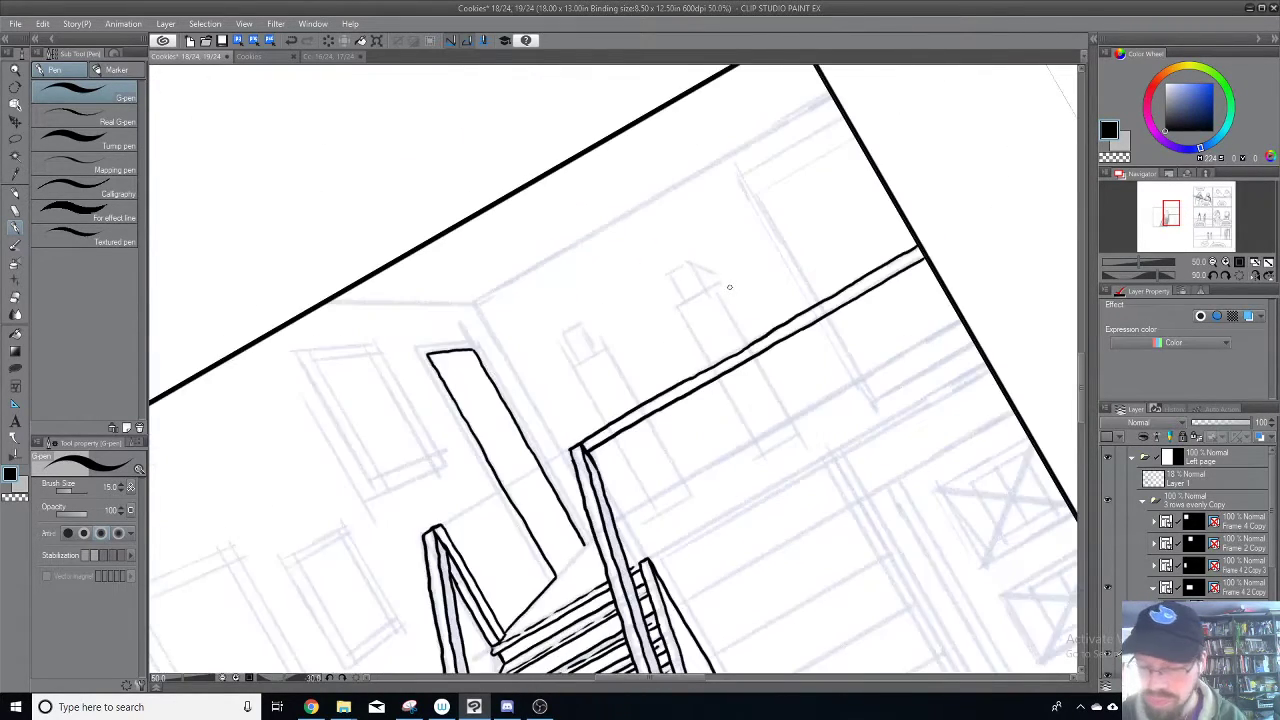
{"action": "key", "text": "minus"}
{"action": "key", "text": "minus"}
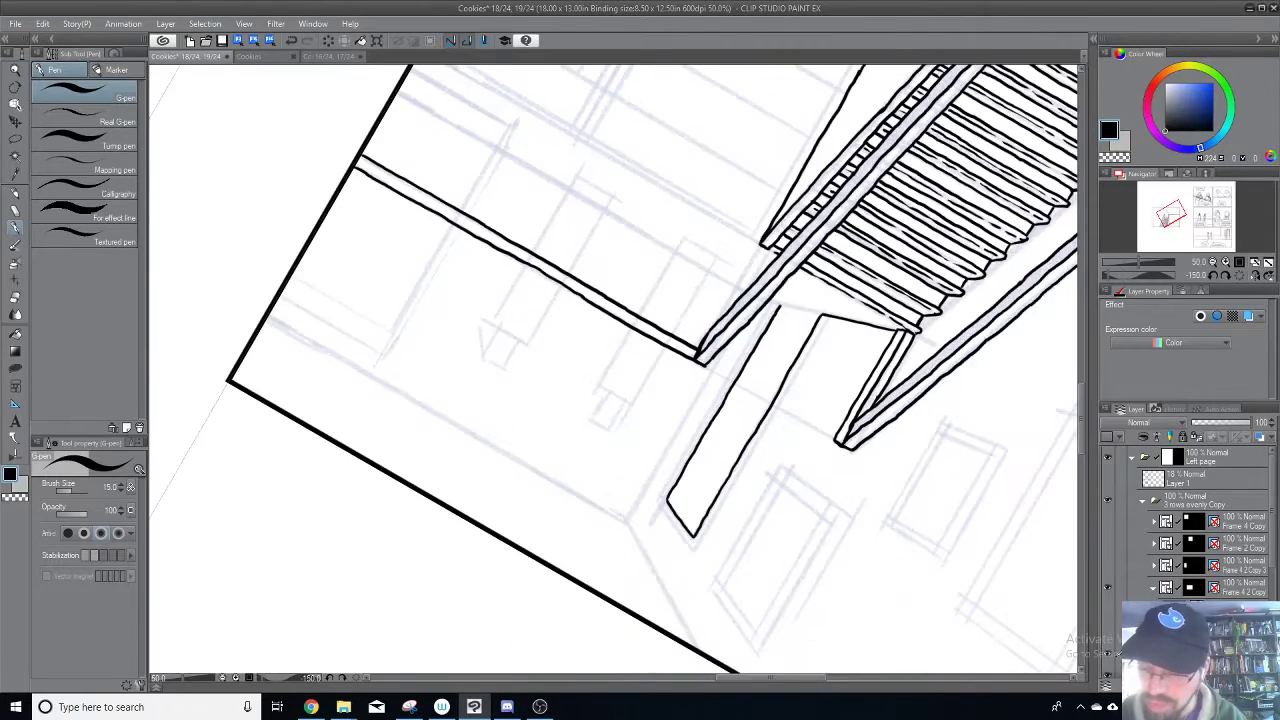
{"action": "left_click_drag", "start_coordinate": [672, 500], "coordinate": [679, 511]}
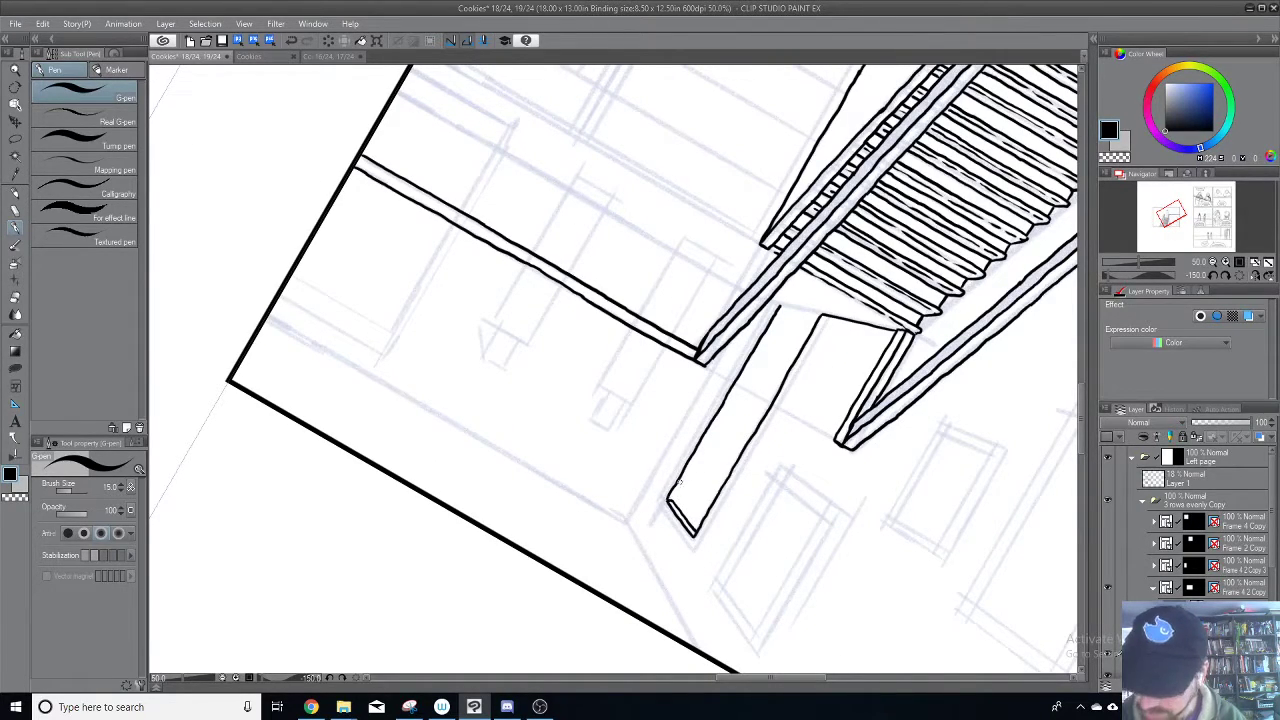
{"action": "left_click_drag", "start_coordinate": [671, 502], "coordinate": [742, 382]}
{"action": "key", "text": "ctrl+z"}
{"action": "key", "text": "ctrl+z"}
{"action": "left_click_drag", "start_coordinate": [672, 500], "coordinate": [772, 326]}
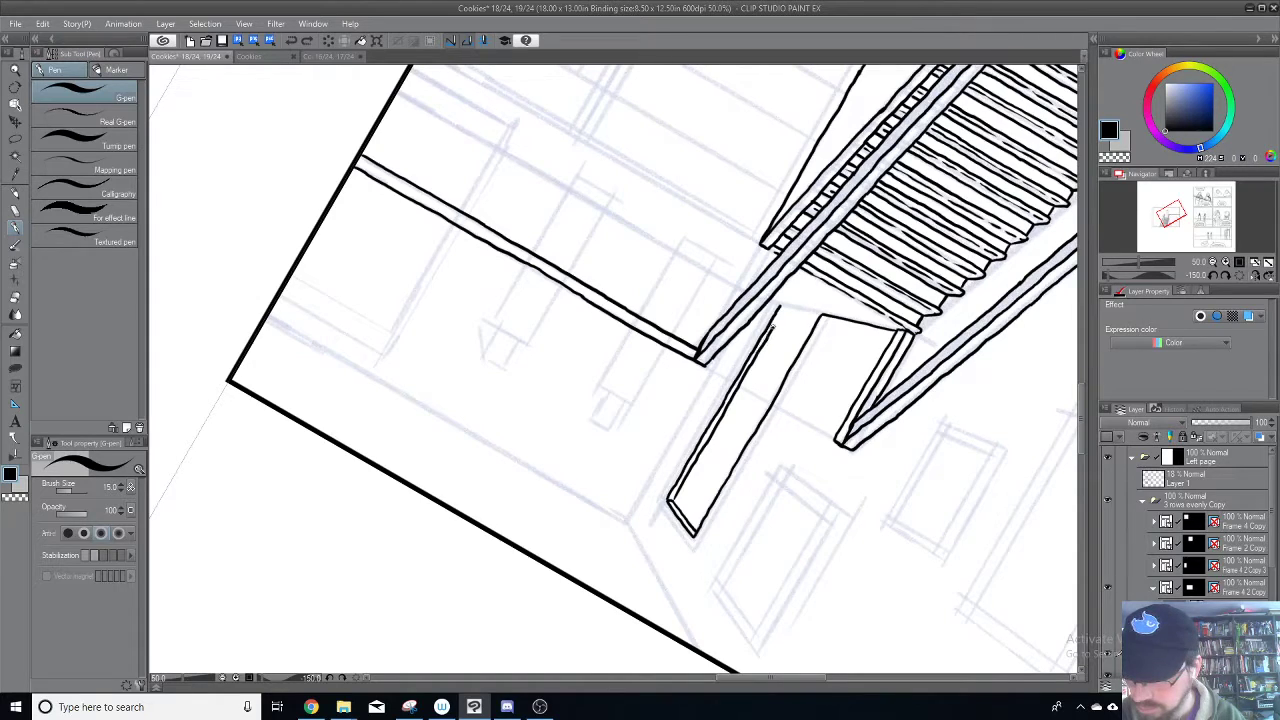
Step: Ink the door frame's outer line along the near upright, across the top and around the far top corner
{"action": "key", "text": "minus"}
{"action": "key", "text": "minus"}
{"action": "key", "text": "minus"}
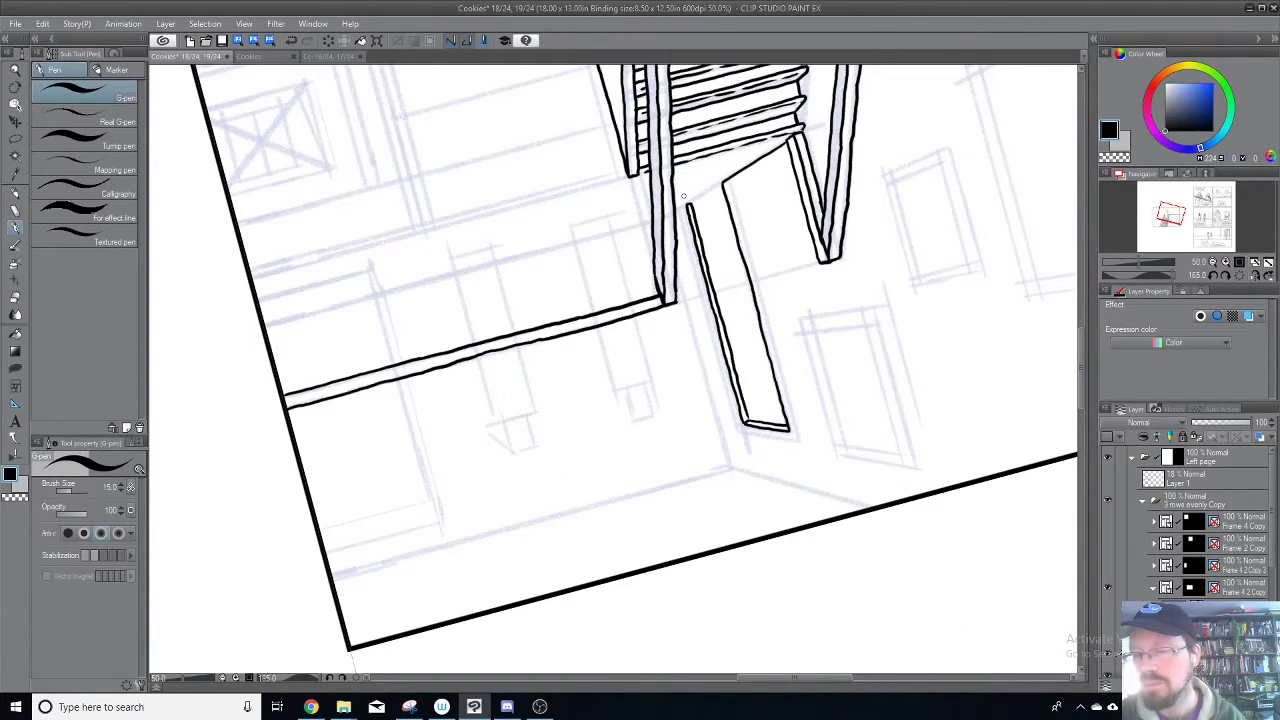
{"action": "key", "text": "minus"}
{"action": "key", "text": "minus"}
{"action": "key", "text": "minus"}
{"action": "key", "text": "minus"}
{"action": "key", "text": "minus"}
{"action": "key", "text": "minus"}
{"action": "key", "text": "minus"}
{"action": "key", "text": "minus"}
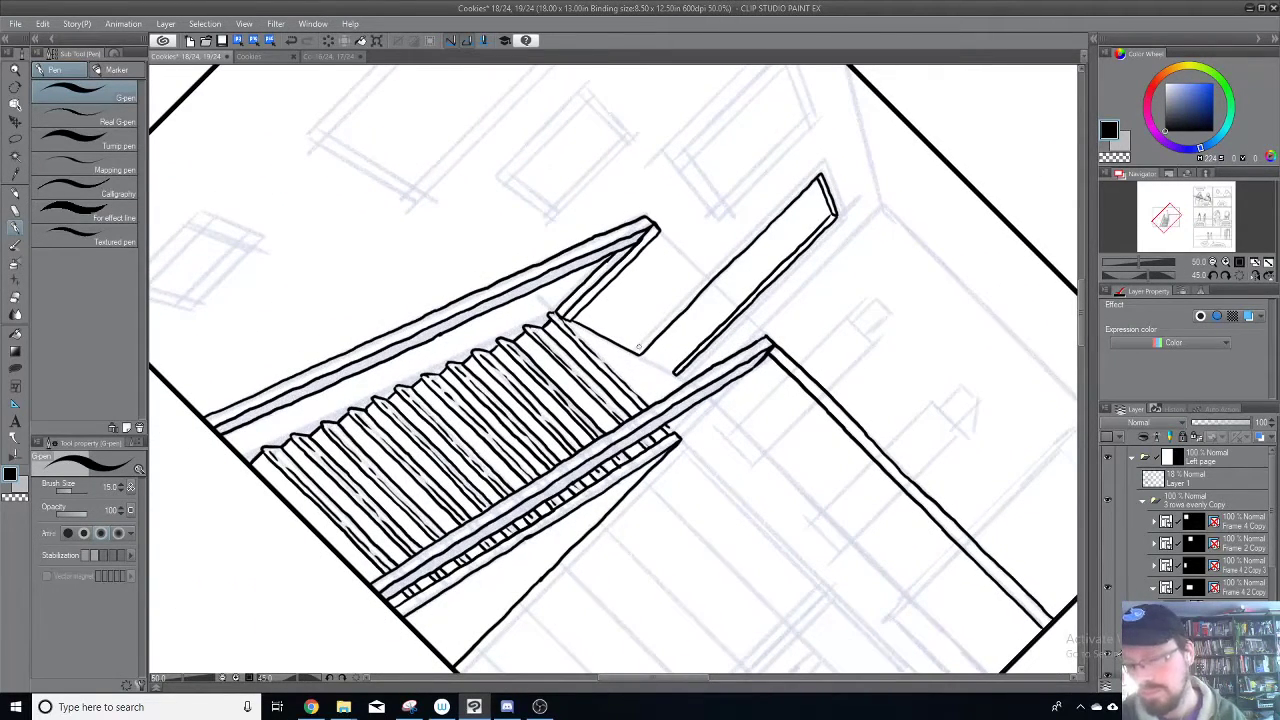
{"action": "left_click_drag", "start_coordinate": [634, 348], "coordinate": [812, 174]}
{"action": "key", "text": "ctrl+z"}
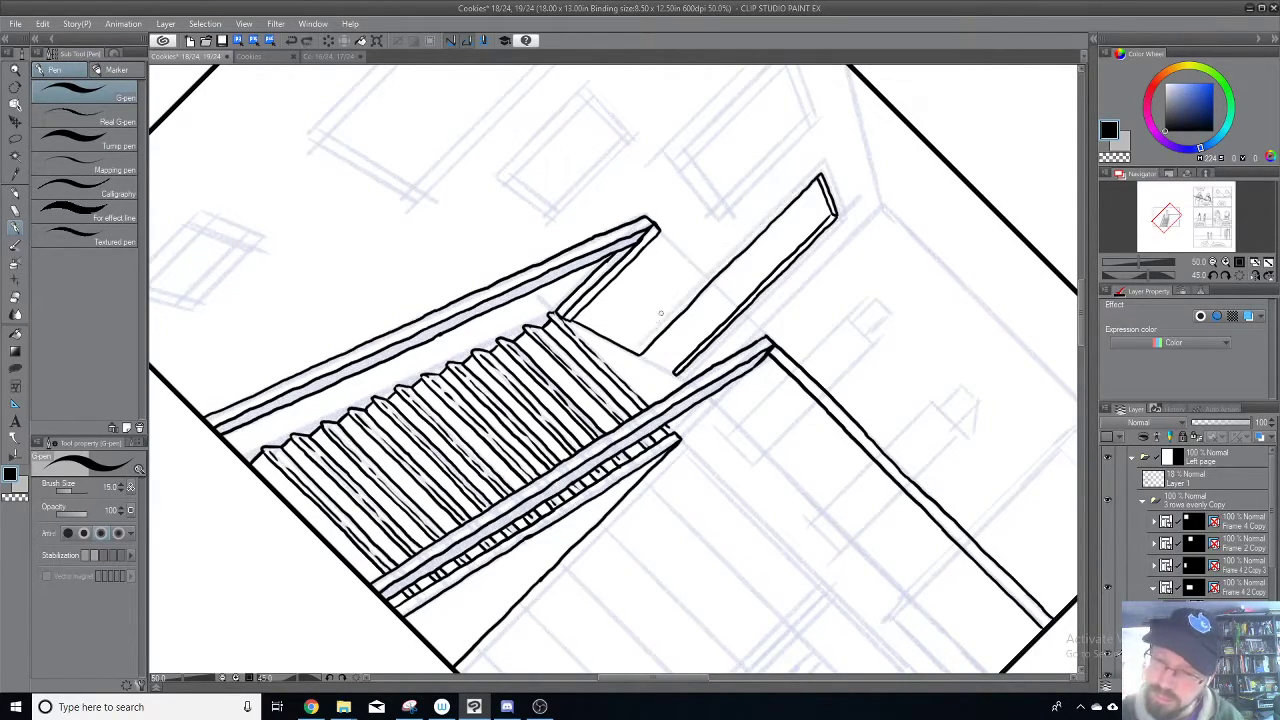
{"action": "mouse_move", "coordinate": [634, 352]}
{"action": "left_mouse_down"}
{"action": "mouse_move", "coordinate": [803, 177]}
{"action": "mouse_move", "coordinate": [822, 174]}
{"action": "mouse_move", "coordinate": [841, 205]}
{"action": "left_mouse_up"}
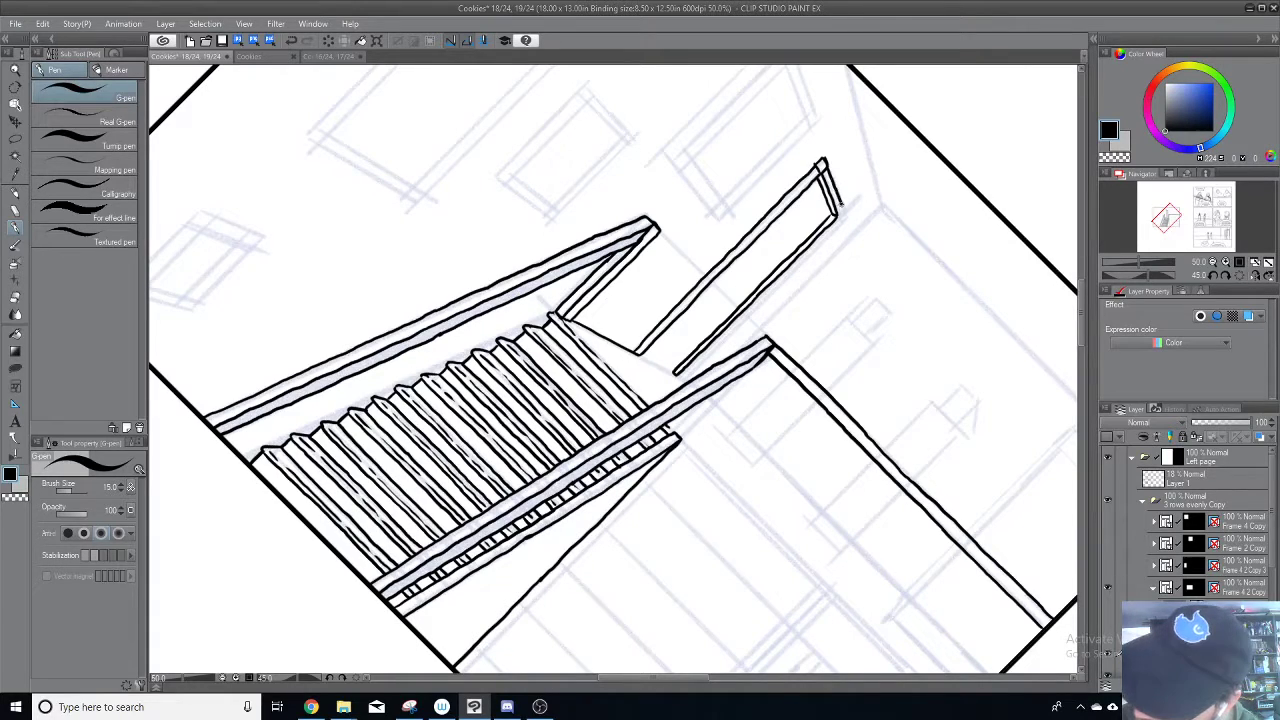
{"action": "left_click_drag", "start_coordinate": [837, 223], "coordinate": [849, 213]}
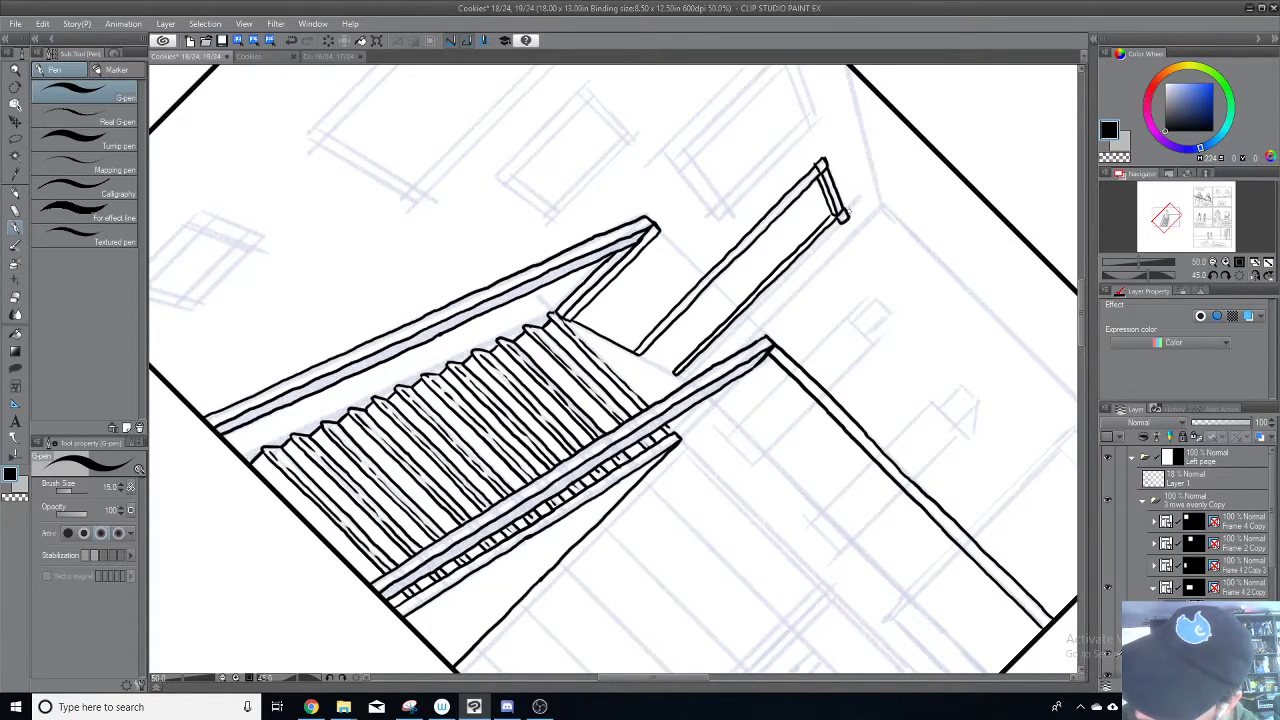
Step: Ink the frame's outer line along the door's far upright and the wall corner line down to the handrail
{"action": "left_click_drag", "start_coordinate": [683, 374], "coordinate": [839, 225]}
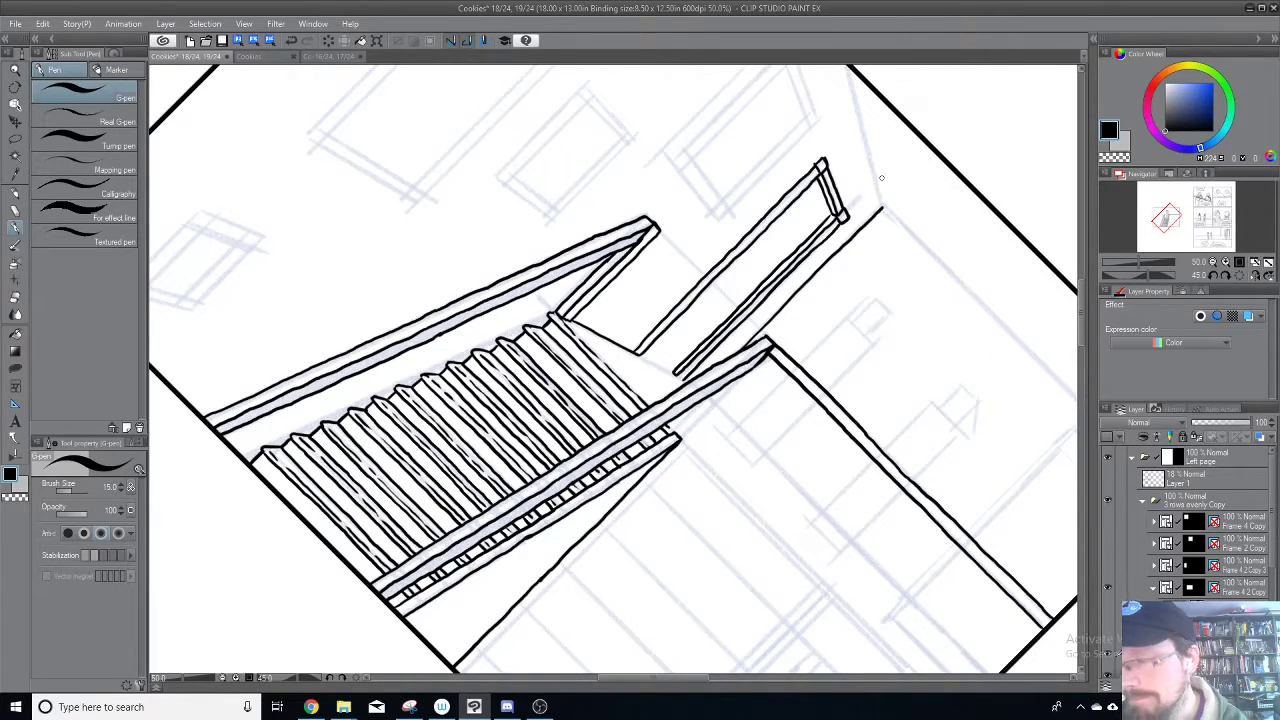
{"action": "key", "text": "minus"}
{"action": "key", "text": "minus"}
{"action": "key", "text": "minus"}
{"action": "key", "text": "minus"}
{"action": "key", "text": "minus"}
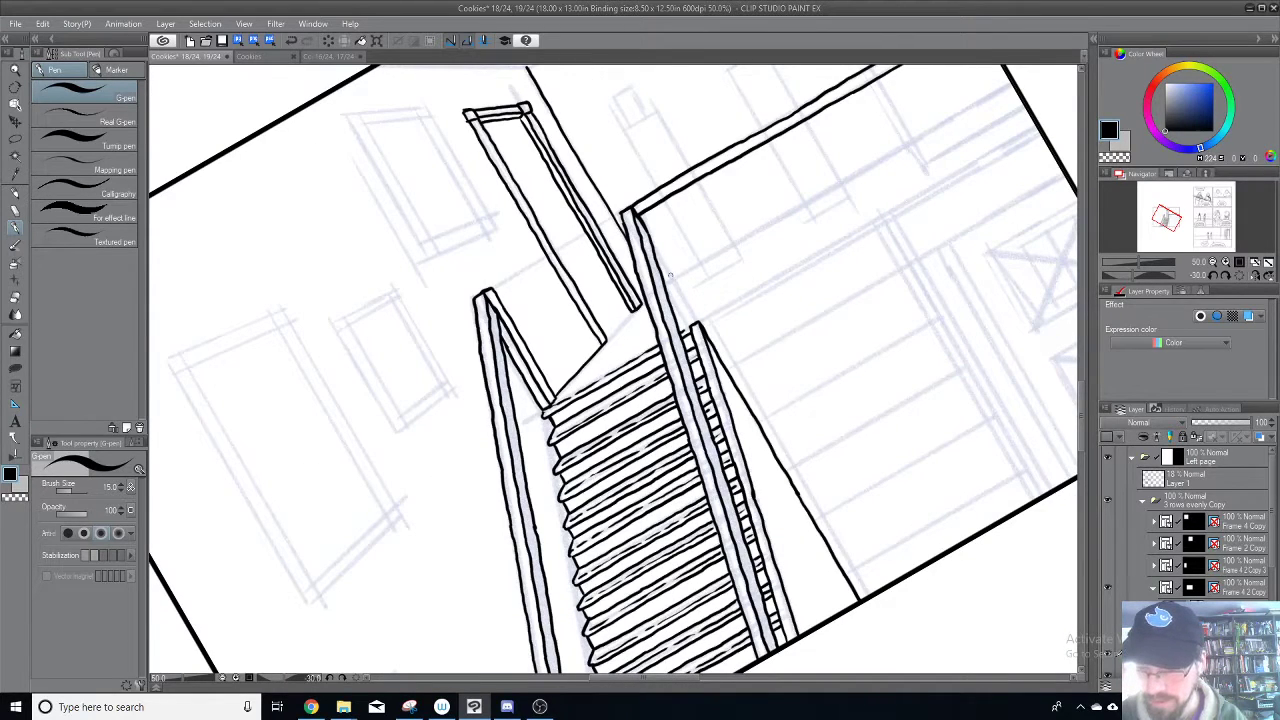
{"action": "key", "text": "minus"}
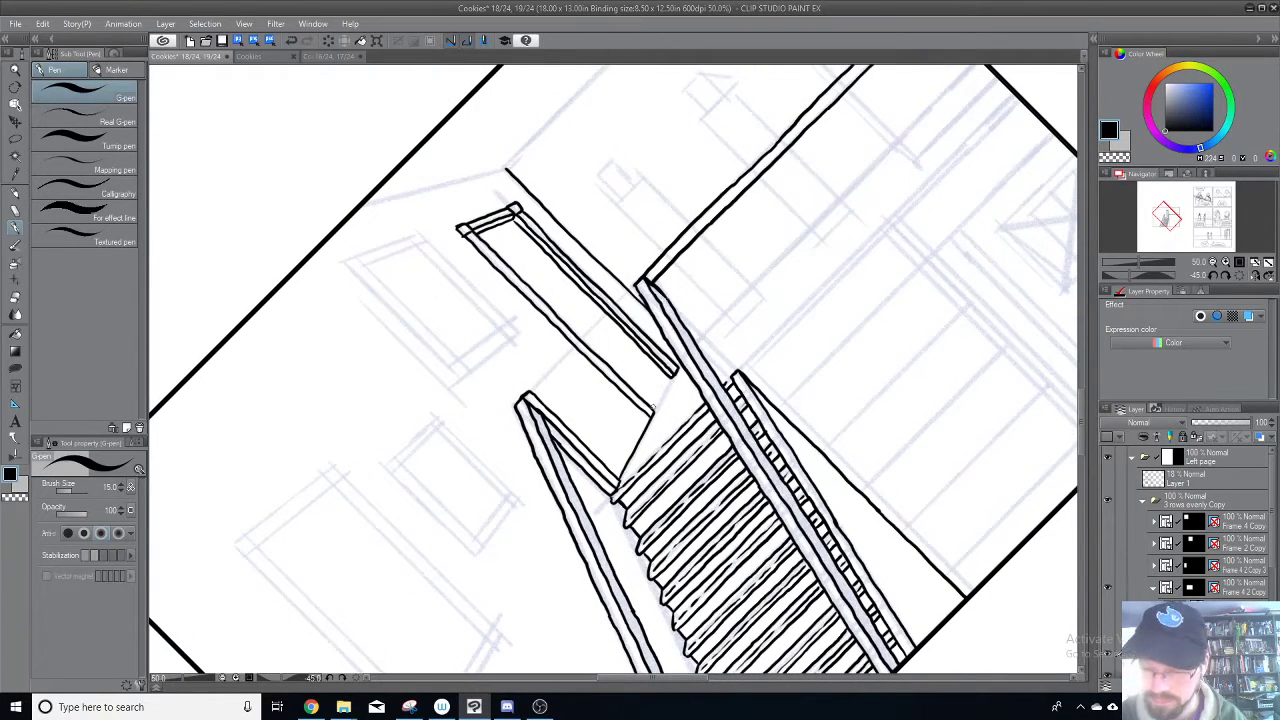
Step: Ink the back wall's ceiling line from the top of the wall corner across to the panel border
{"action": "mouse_move", "coordinate": [687, 242]}
{"action": "left_mouse_down"}
{"action": "mouse_move", "coordinate": [754, 400]}
{"action": "mouse_move", "coordinate": [746, 444]}
{"action": "left_mouse_up"}
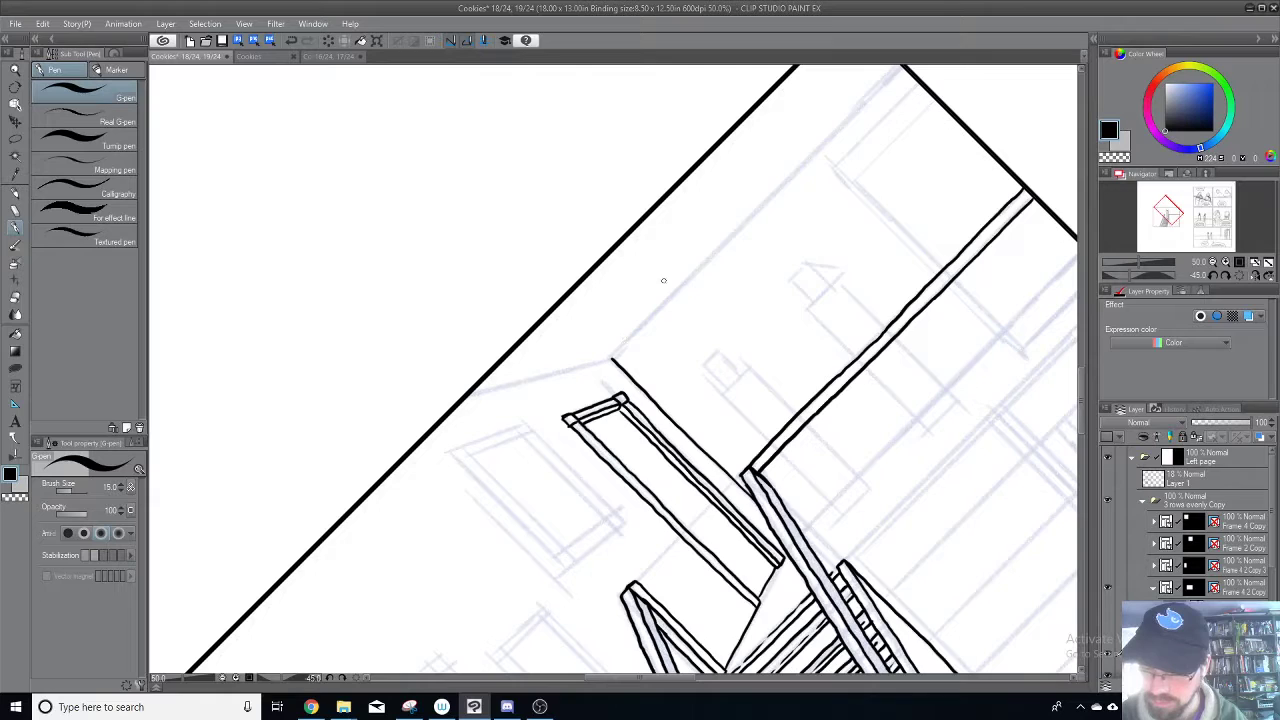
{"action": "left_click_drag", "start_coordinate": [614, 355], "coordinate": [763, 200]}
{"action": "key", "text": "minus"}
{"action": "key", "text": "minus"}
{"action": "key", "text": "minus"}
{"action": "key", "text": "minus"}
{"action": "key", "text": "minus"}
{"action": "key", "text": "minus"}
{"action": "key", "text": "minus"}
{"action": "key", "text": "minus"}
{"action": "key", "text": "minus"}
{"action": "key", "text": "minus"}
{"action": "key", "text": "minus"}
{"action": "key", "text": "minus"}
{"action": "key", "text": "minus"}
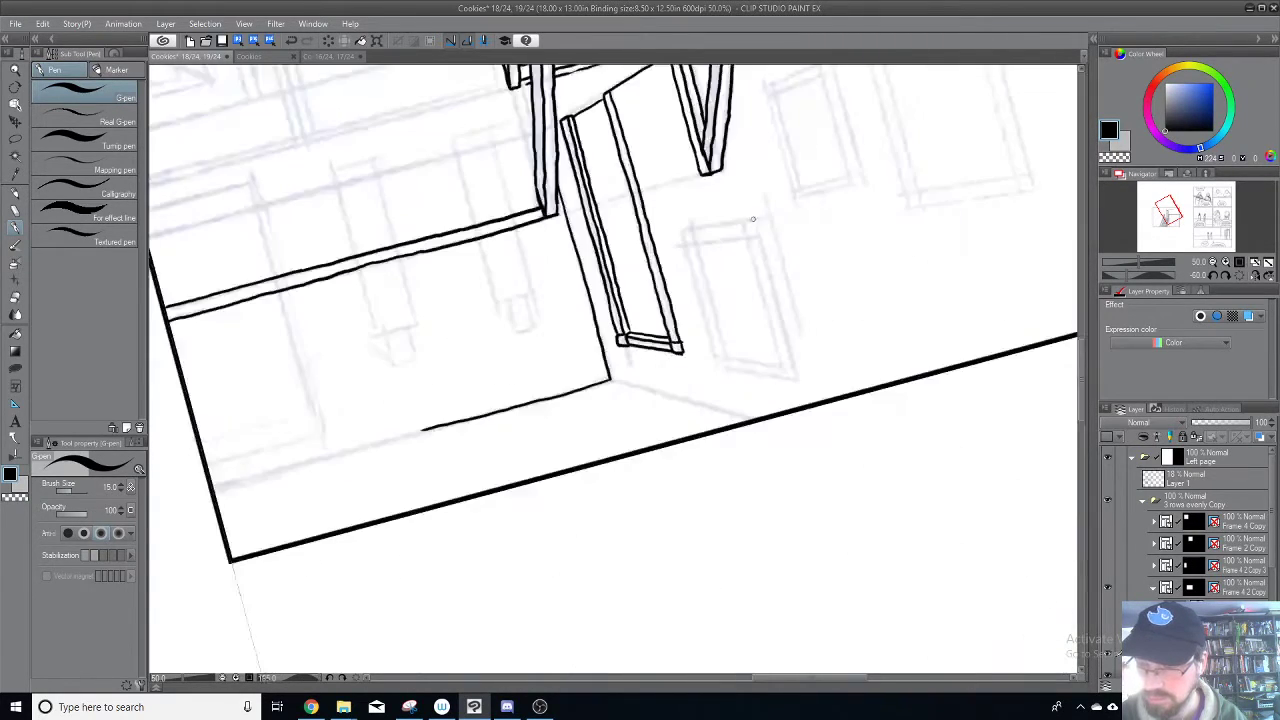
{"action": "left_click_drag", "start_coordinate": [588, 509], "coordinate": [769, 252]}
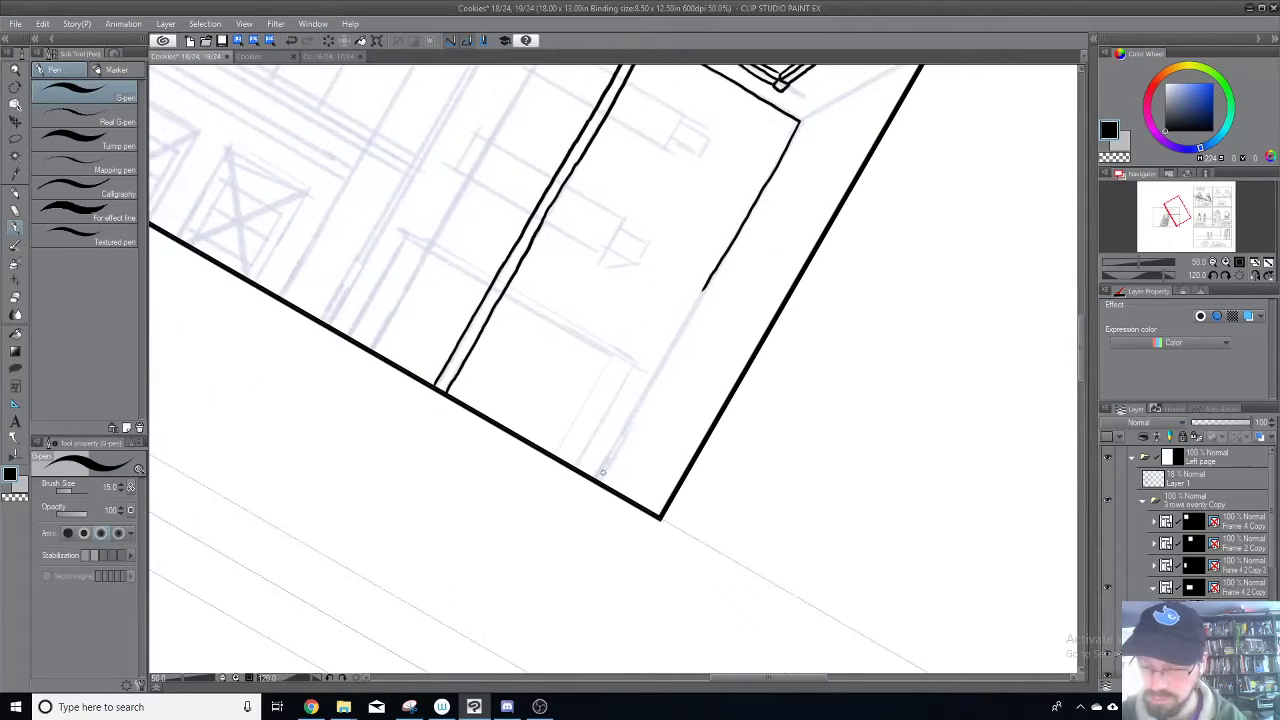
{"action": "left_click_drag", "start_coordinate": [700, 292], "coordinate": [665, 372]}
{"action": "key", "text": "ctrl+z"}
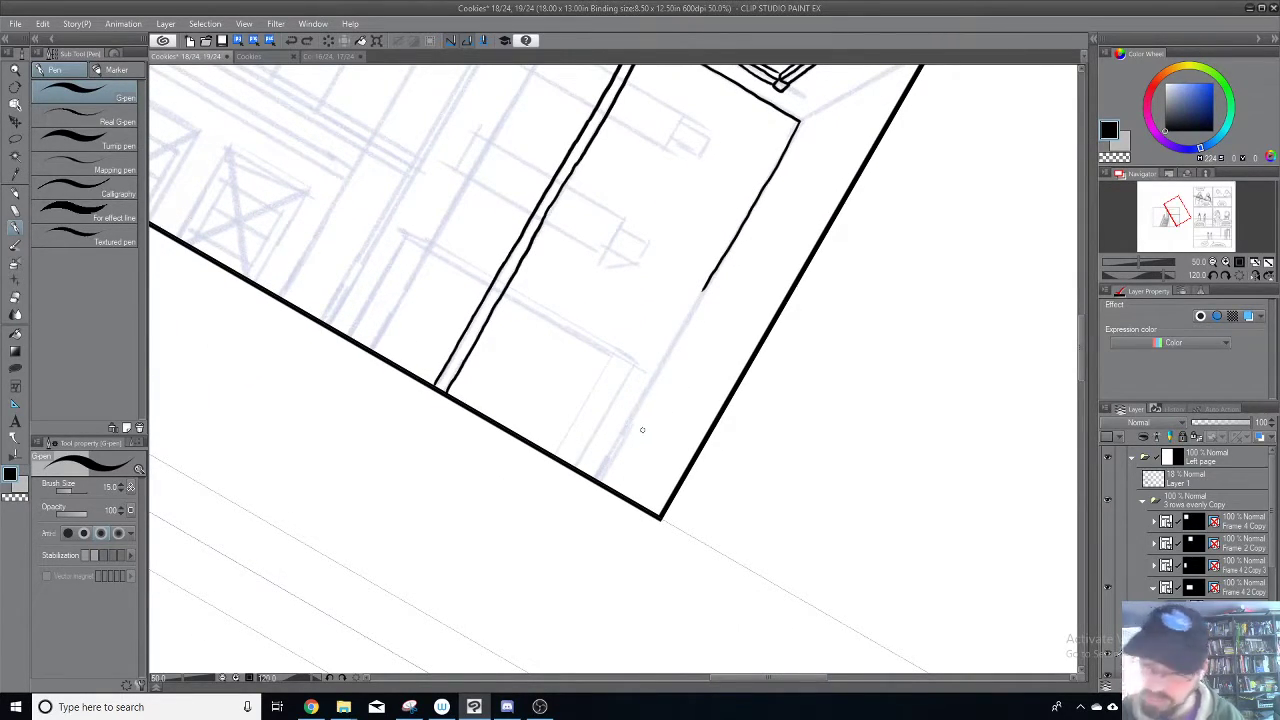
{"action": "left_click_drag", "start_coordinate": [598, 476], "coordinate": [657, 368]}
{"action": "key", "text": "ctrl+z"}
{"action": "left_click_drag", "start_coordinate": [598, 478], "coordinate": [706, 283]}
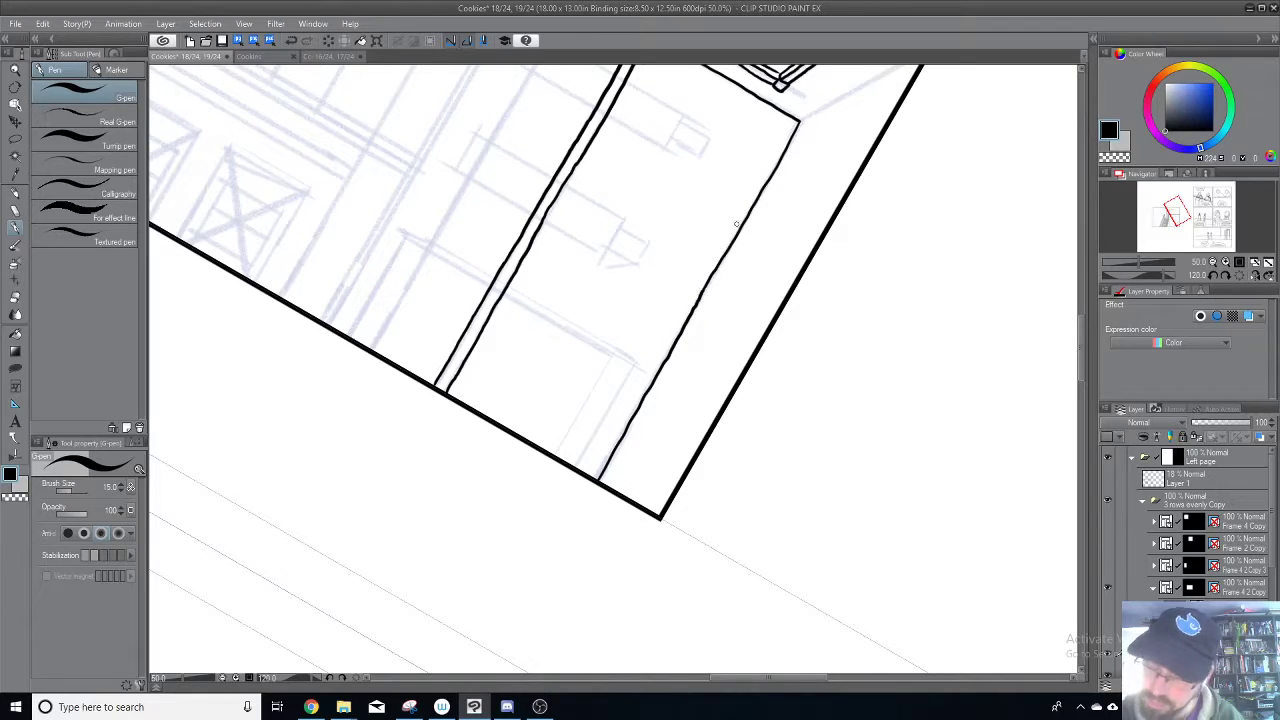
Step: Compare the inked staircase and door with the finished library staircase on spread 16/24, 17/24
{"action": "key", "text": "minus"}
{"action": "key", "text": "minus"}
{"action": "key", "text": "minus"}
{"action": "key", "text": "minus"}
{"action": "key", "text": "minus"}
{"action": "key", "text": "minus"}
{"action": "key", "text": "minus"}
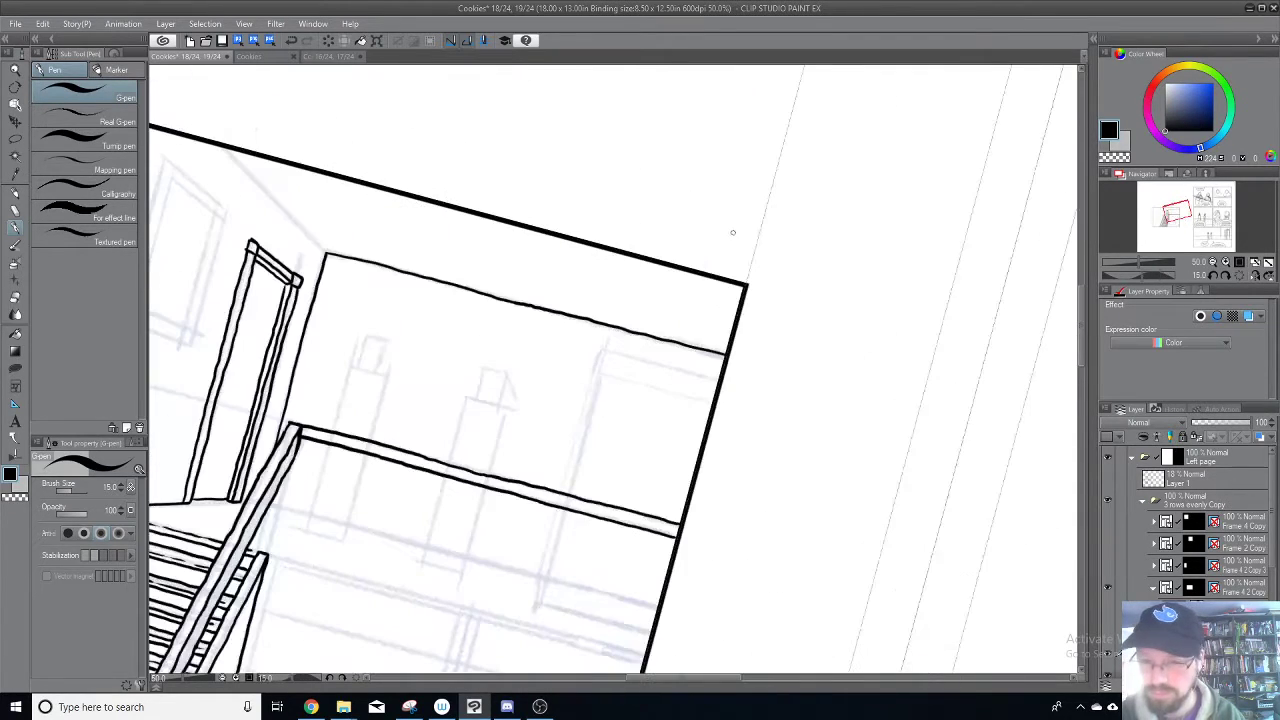
{"action": "key", "text": "space"}
{"action": "left_click_drag", "start_coordinate": [522, 466], "coordinate": [797, 514]}
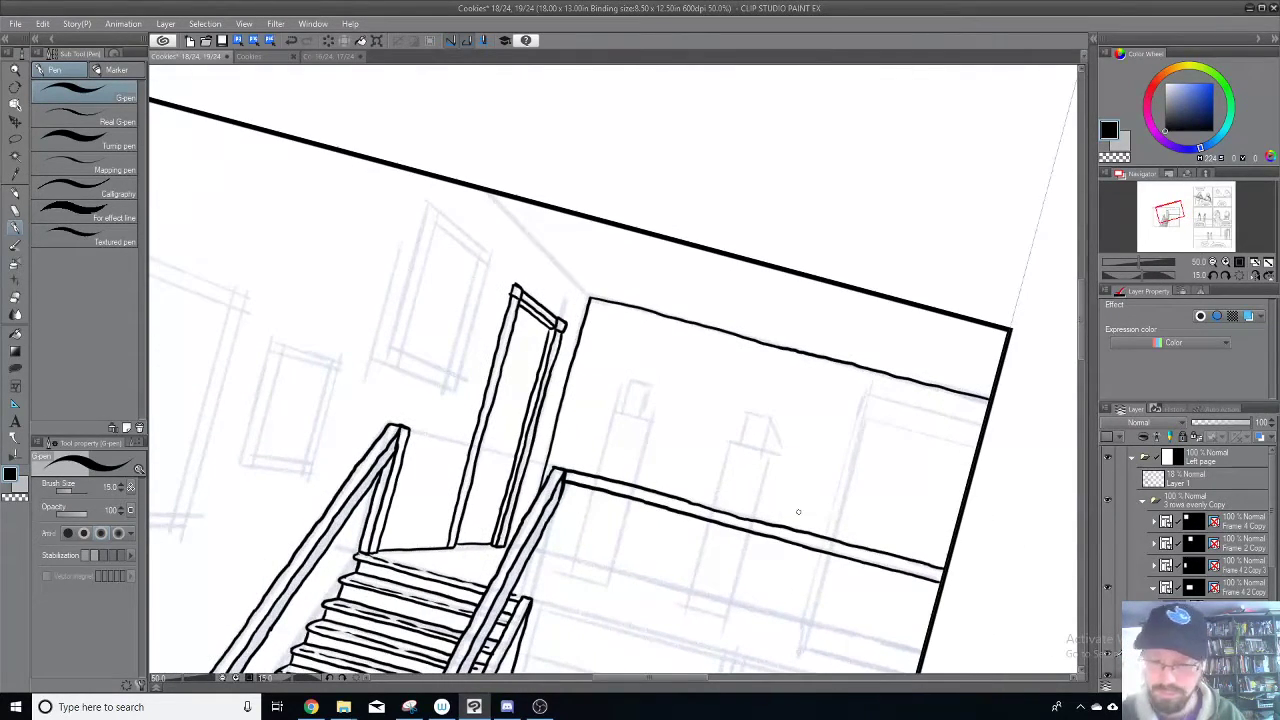
{"action": "left_click_drag", "start_coordinate": [538, 439], "coordinate": [681, 385]}
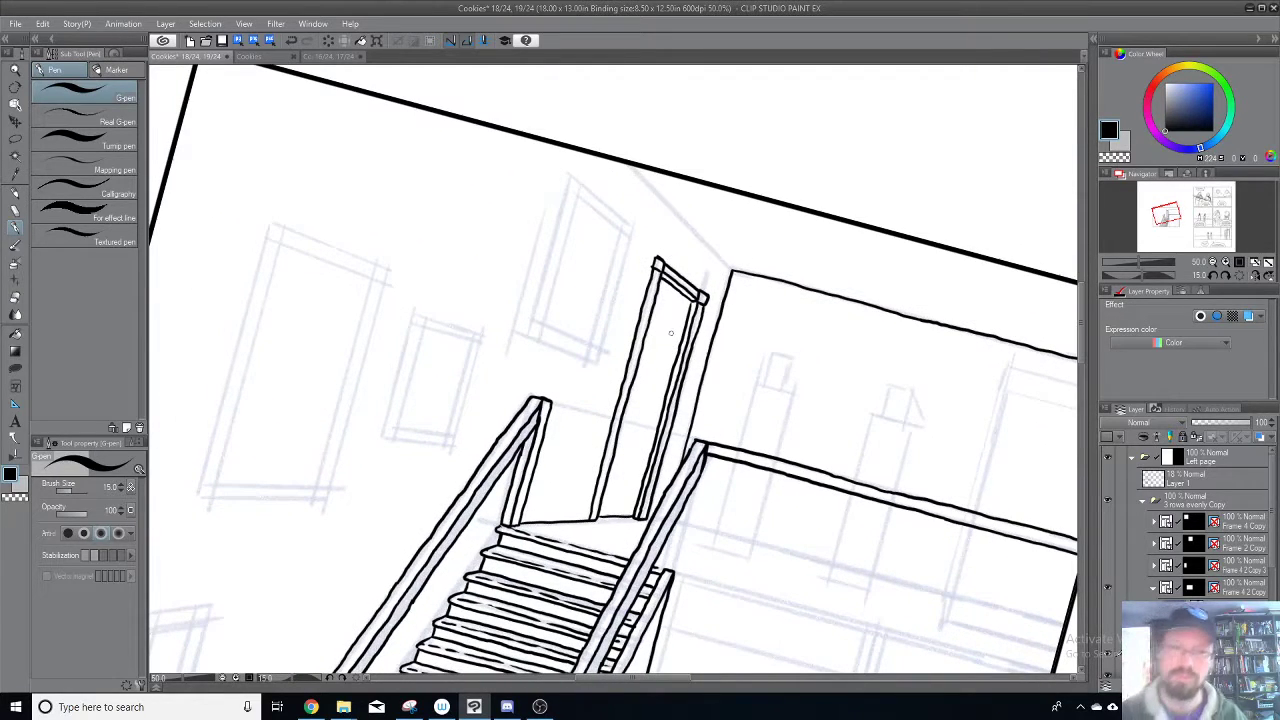
{"action": "left_click", "coordinate": [343, 58]}
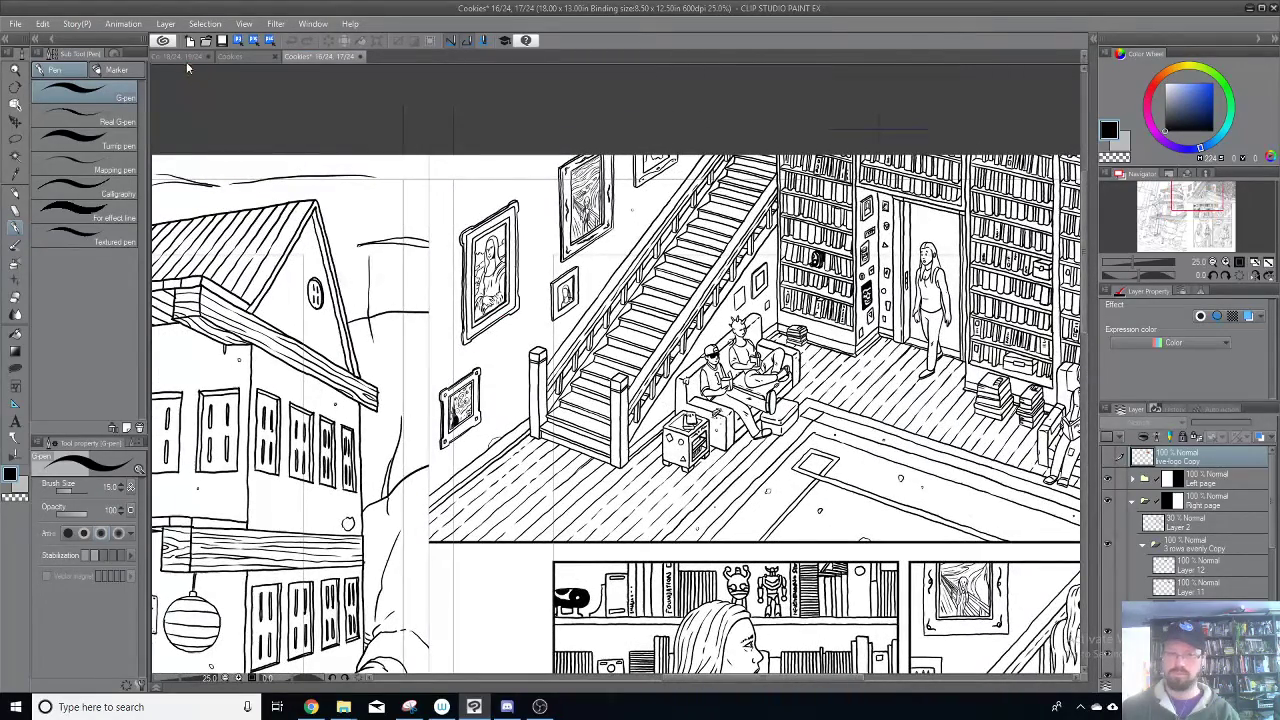
{"action": "left_click", "coordinate": [183, 58]}
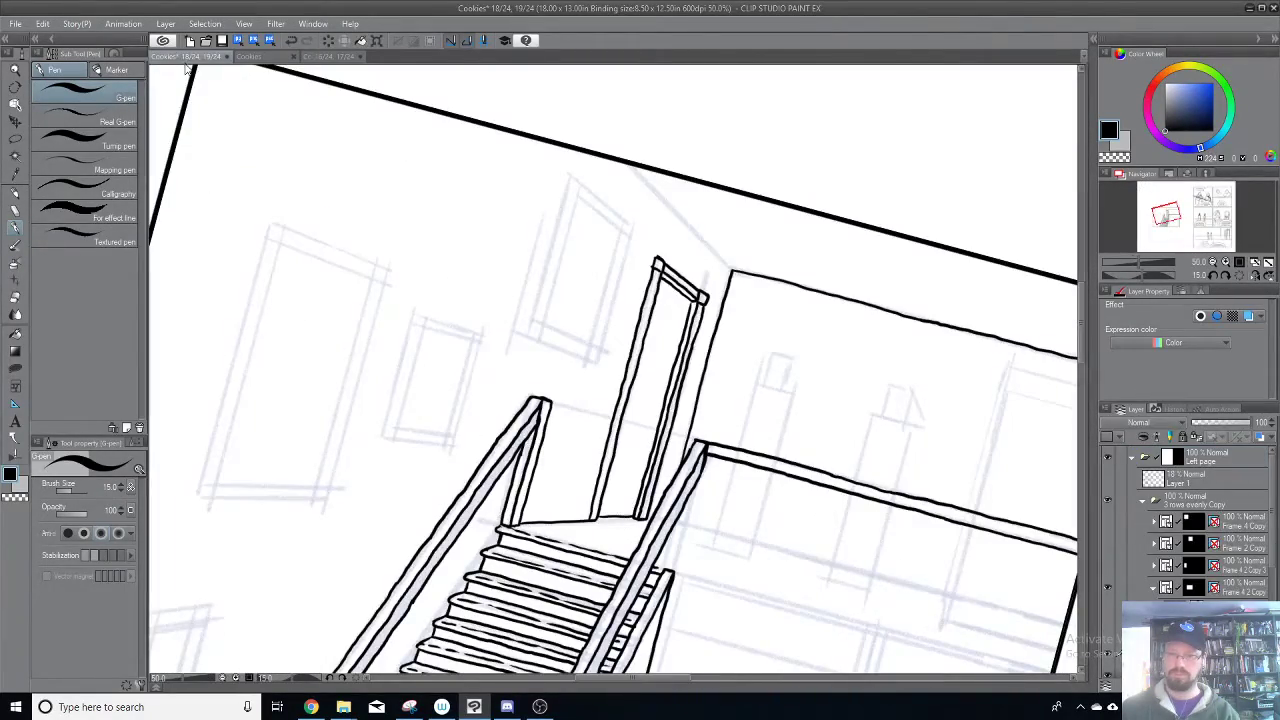
{"action": "left_click", "coordinate": [336, 57]}
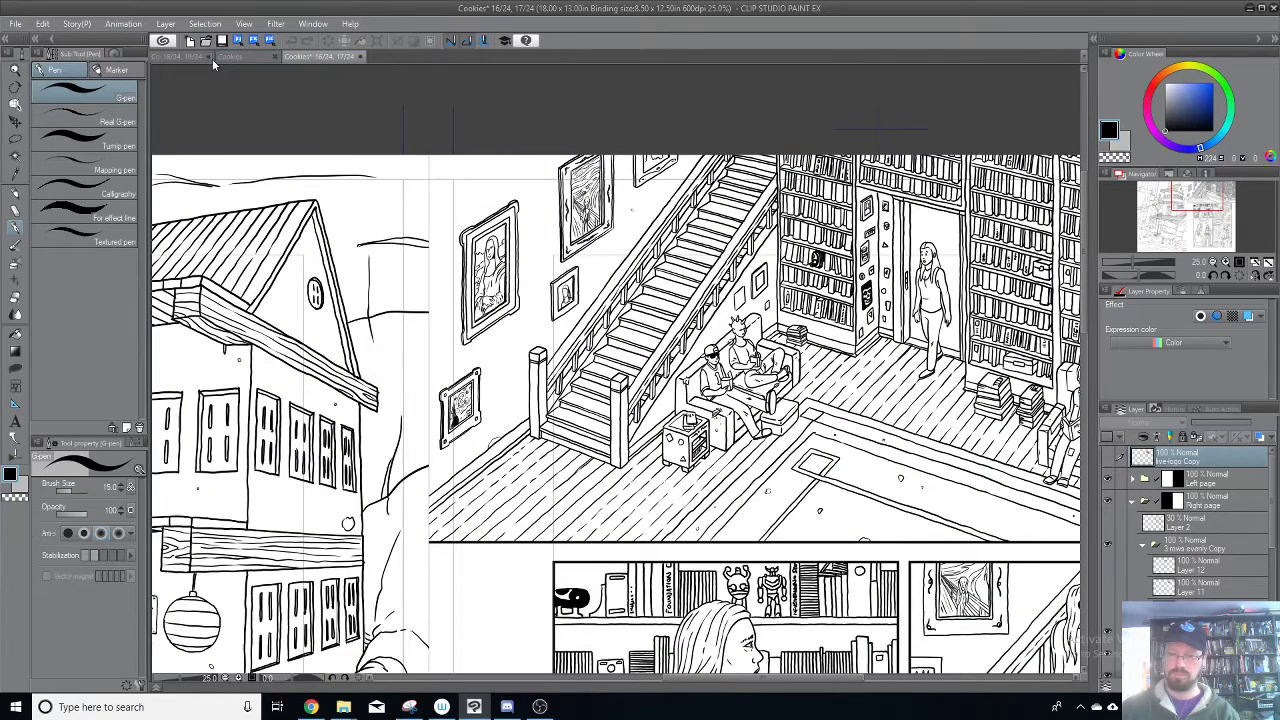
{"action": "left_click", "coordinate": [184, 56]}
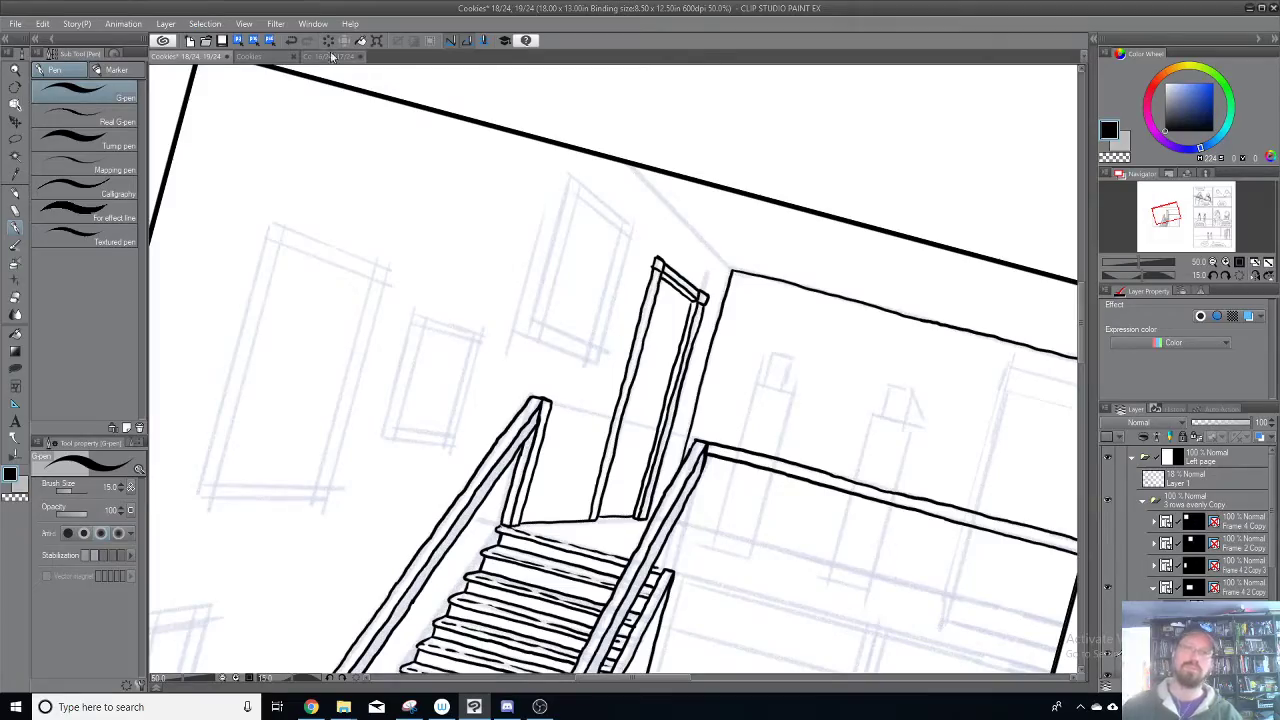
Step: Place spread 16/24, 17/24 beside the current page as a narrow reference view showing its staircase and framed pictures
{"action": "left_click_drag", "start_coordinate": [330, 57], "coordinate": [153, 95]}
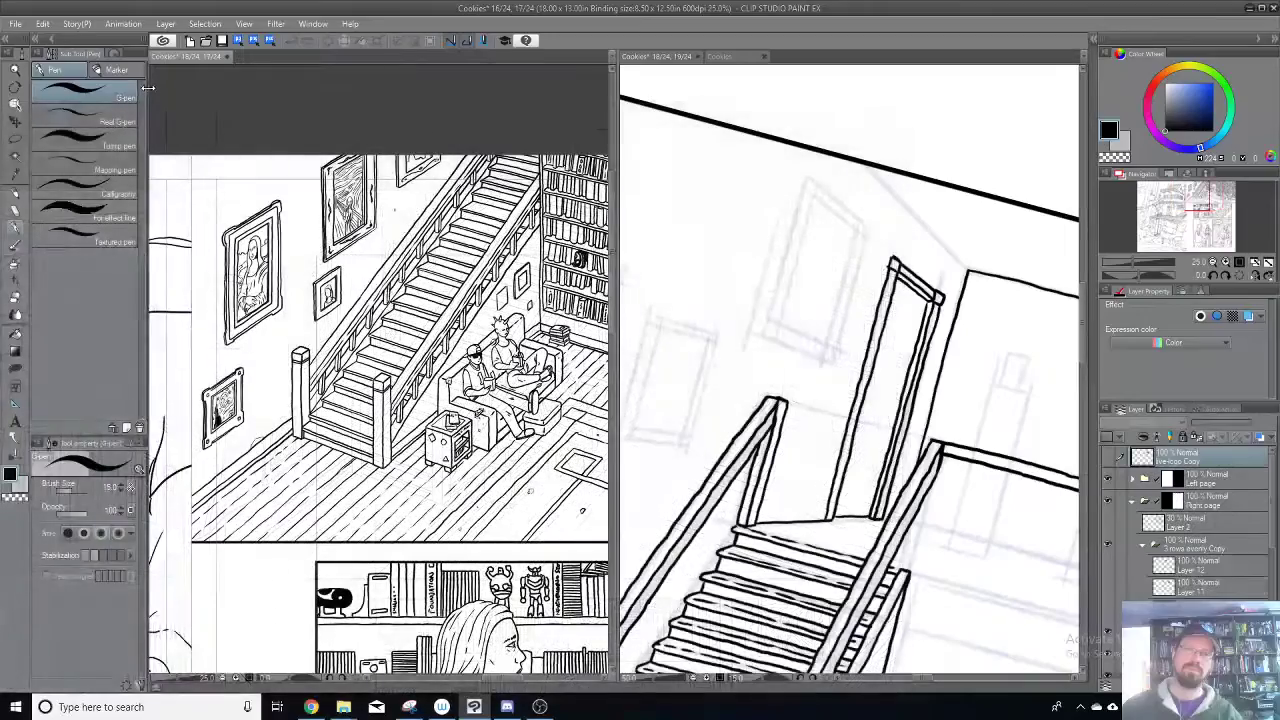
{"action": "scroll", "coordinate": [478, 170], "scroll_direction": "down", "scroll_amount": 2}
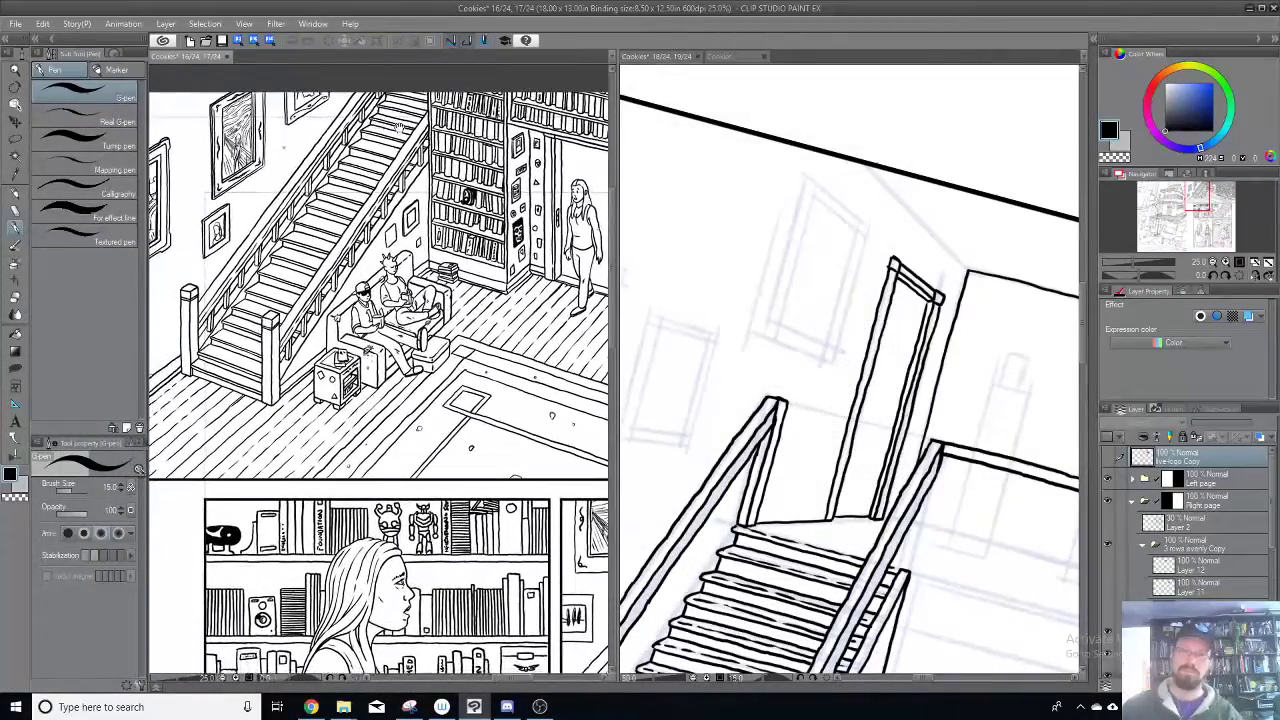
{"action": "left_click_drag", "start_coordinate": [614, 178], "coordinate": [377, 172]}
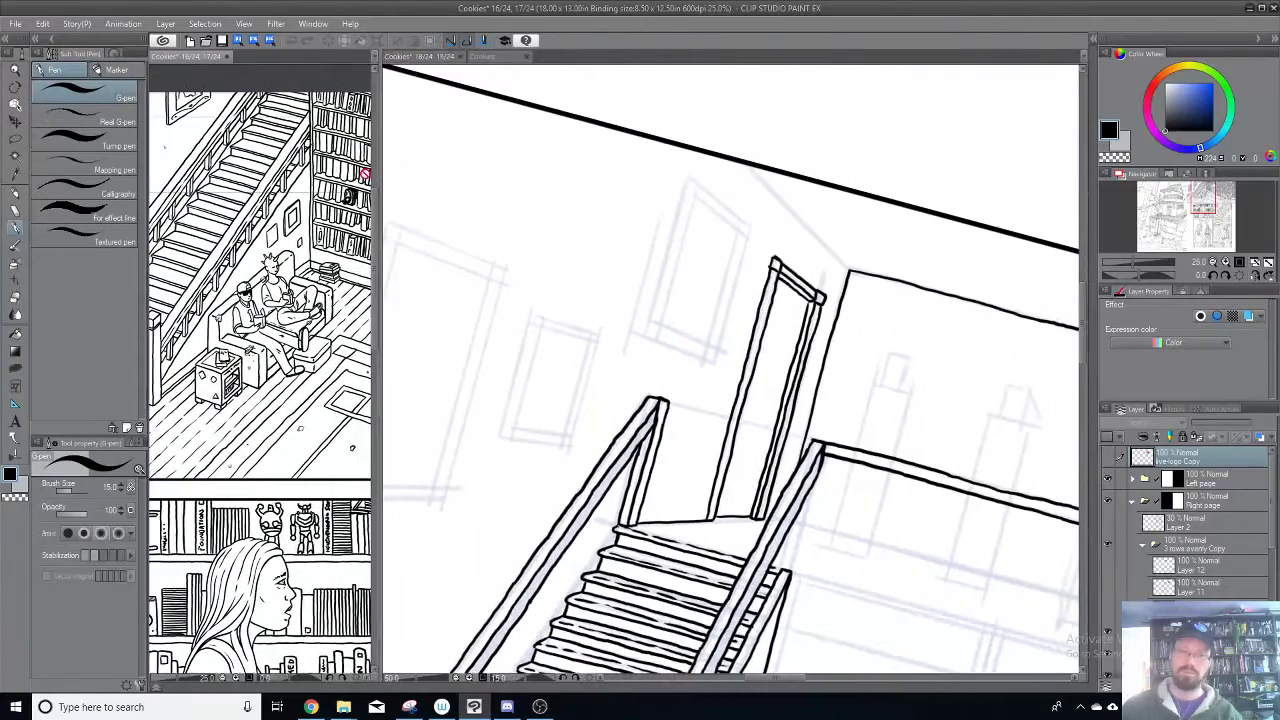
{"action": "scroll", "coordinate": [246, 205], "scroll_direction": "up", "scroll_amount": 3}
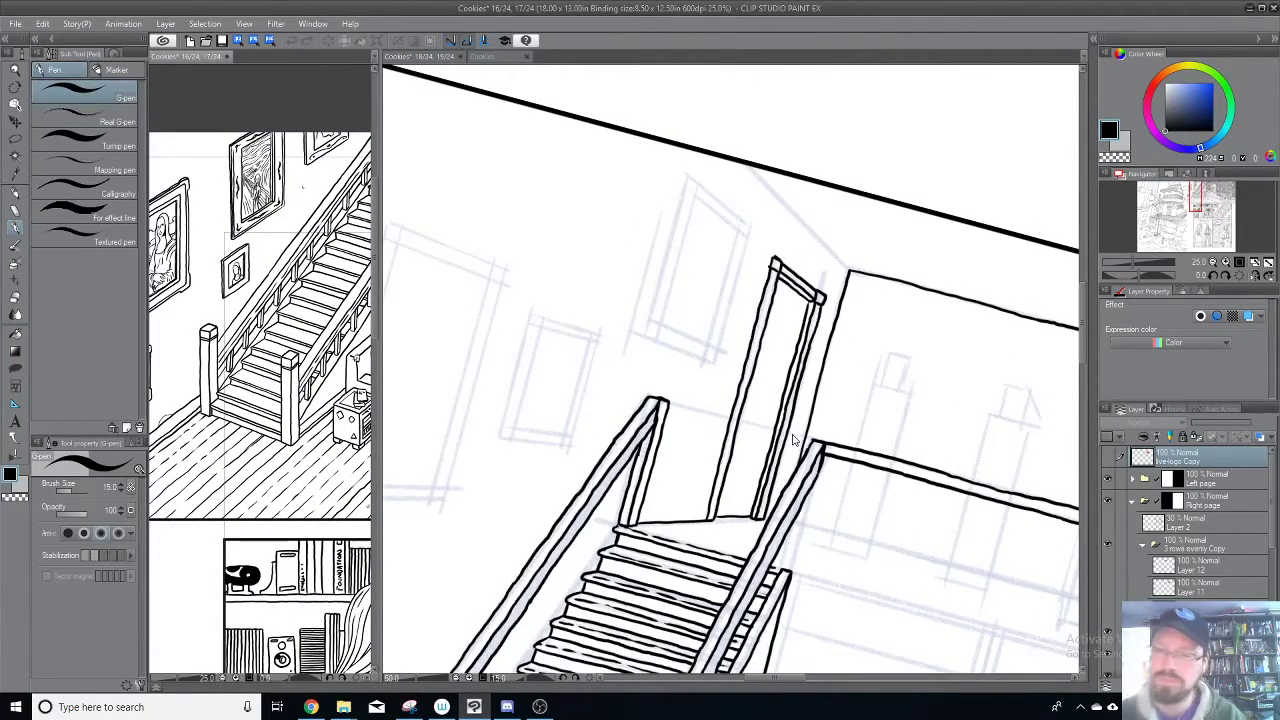
{"action": "left_click", "coordinate": [686, 348]}
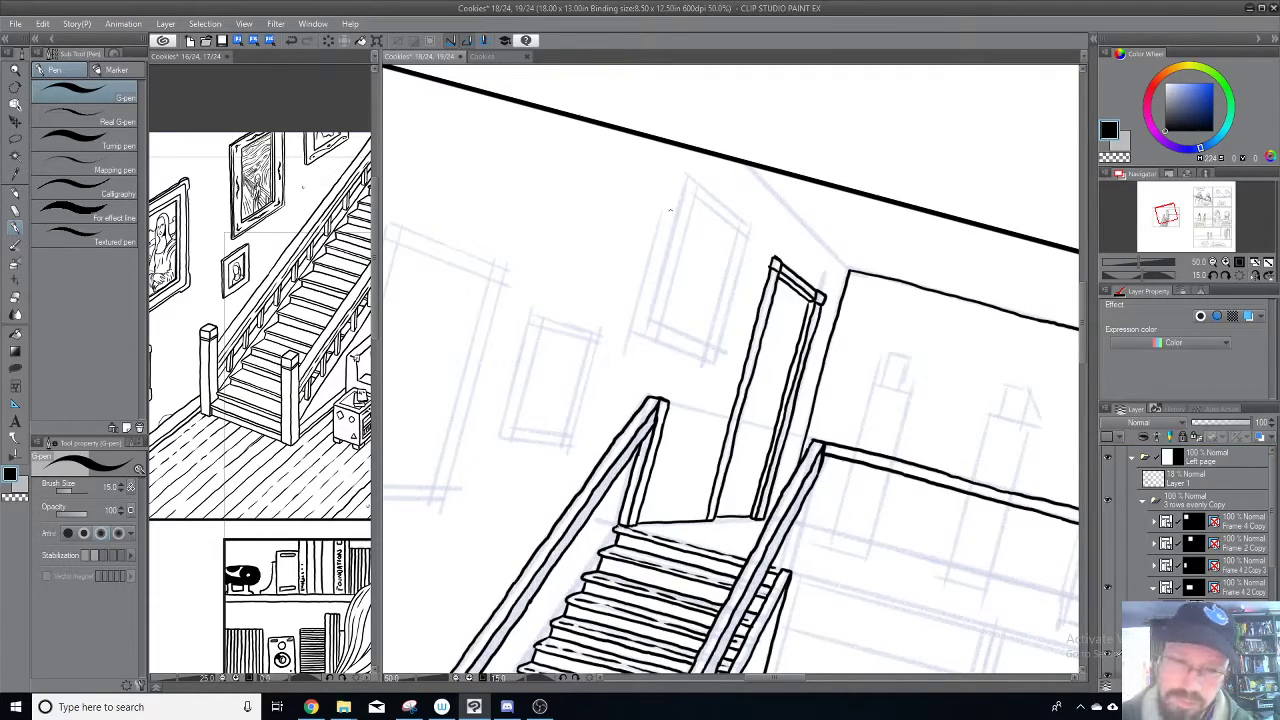
{"action": "left_click", "coordinate": [681, 340]}
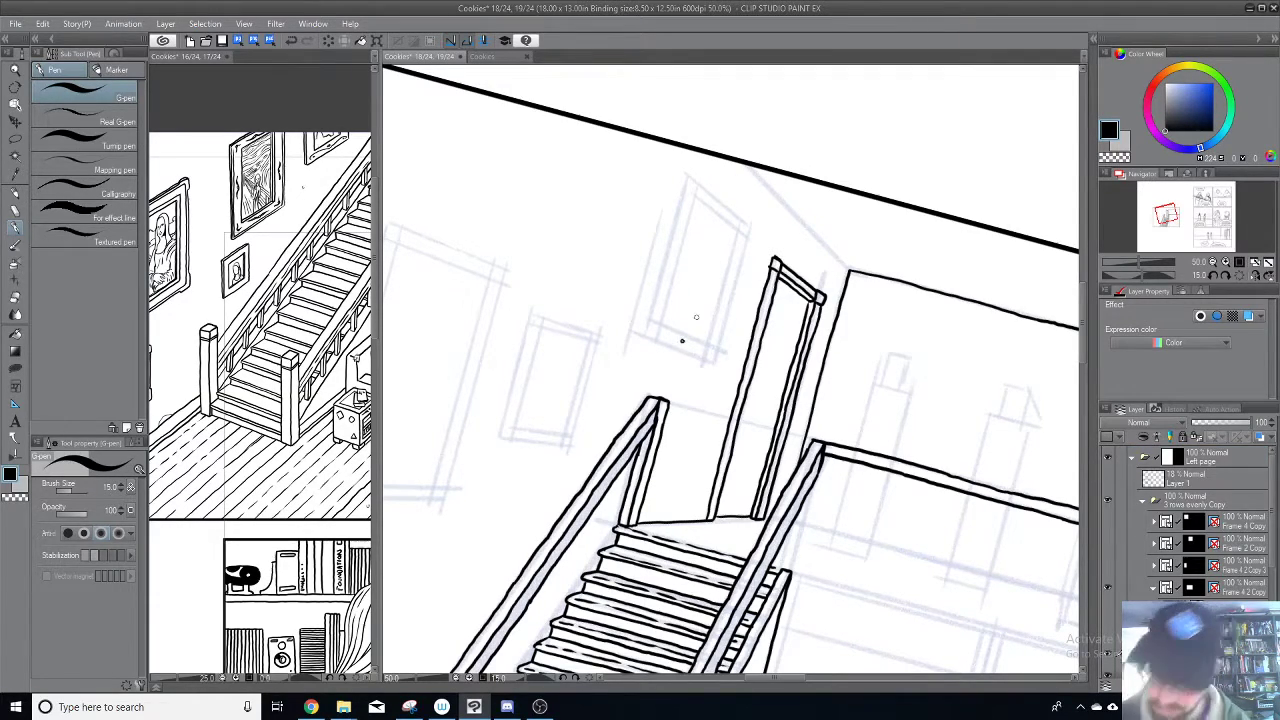
{"action": "key", "text": "minus"}
{"action": "key", "text": "minus"}
{"action": "key", "text": "minus"}
{"action": "key", "text": "minus"}
{"action": "key", "text": "minus"}
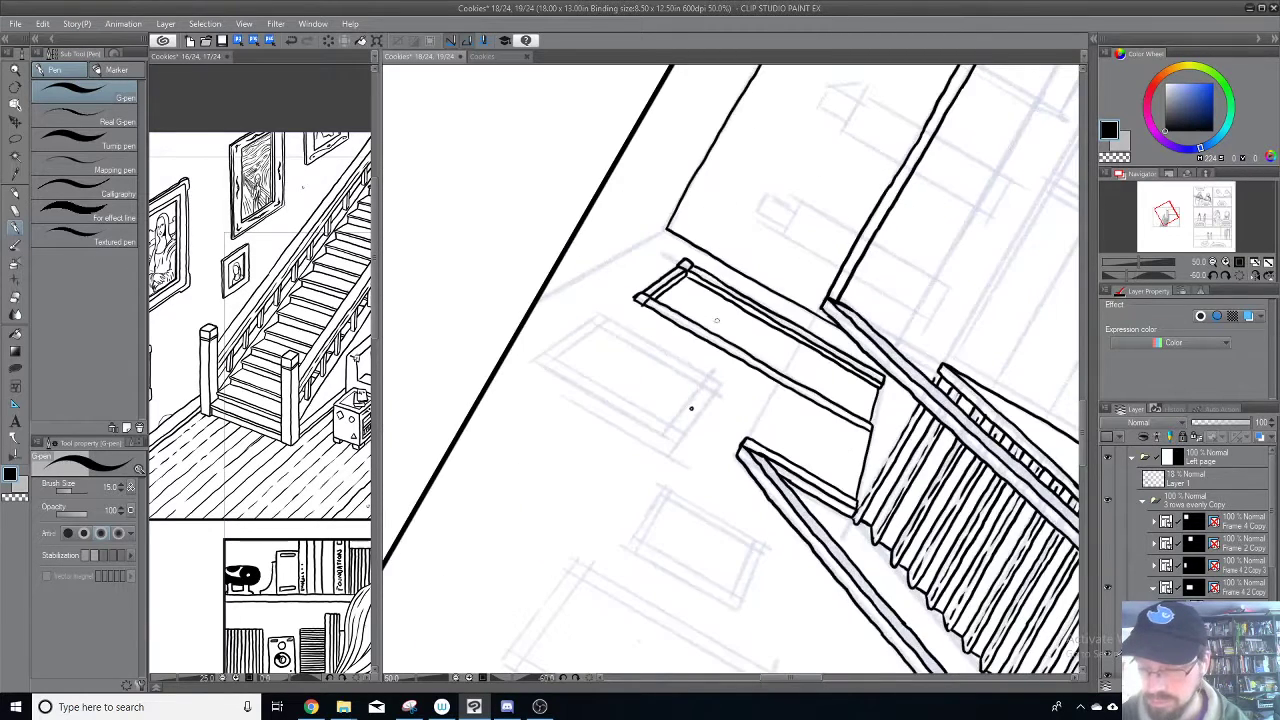
{"action": "left_click", "coordinate": [693, 404]}
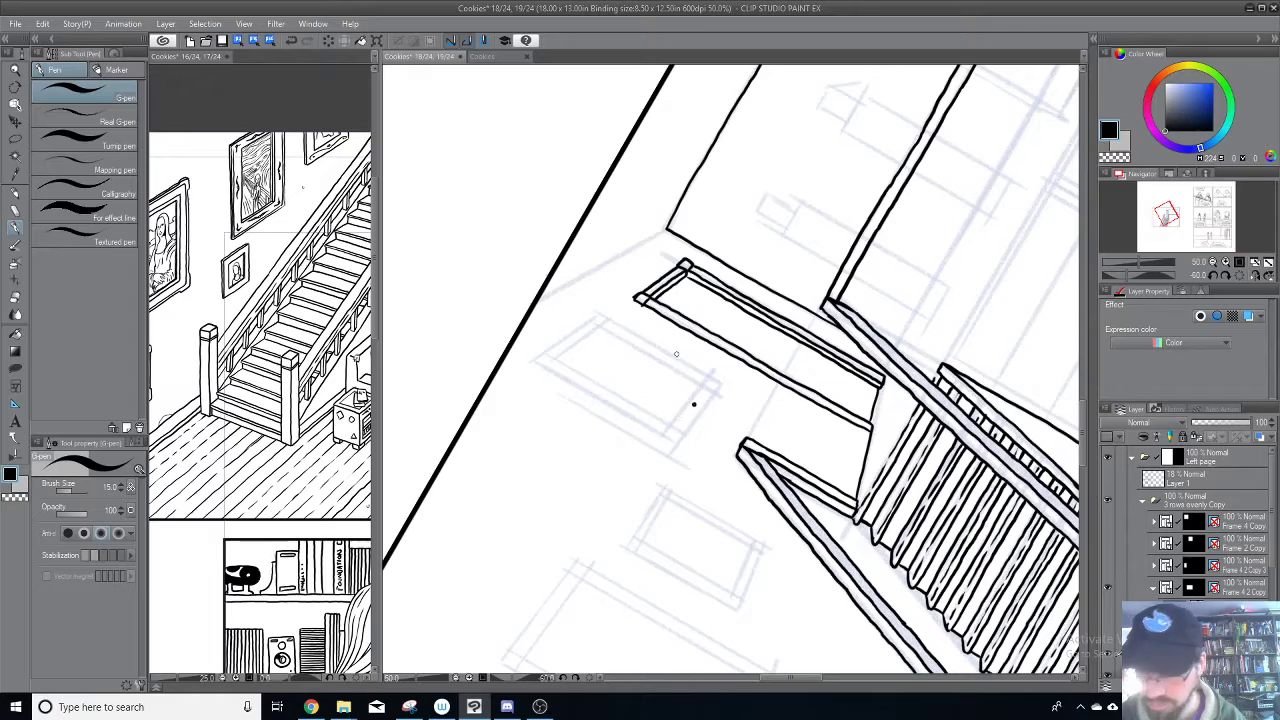
{"action": "left_click_drag", "start_coordinate": [673, 431], "coordinate": [700, 398]}
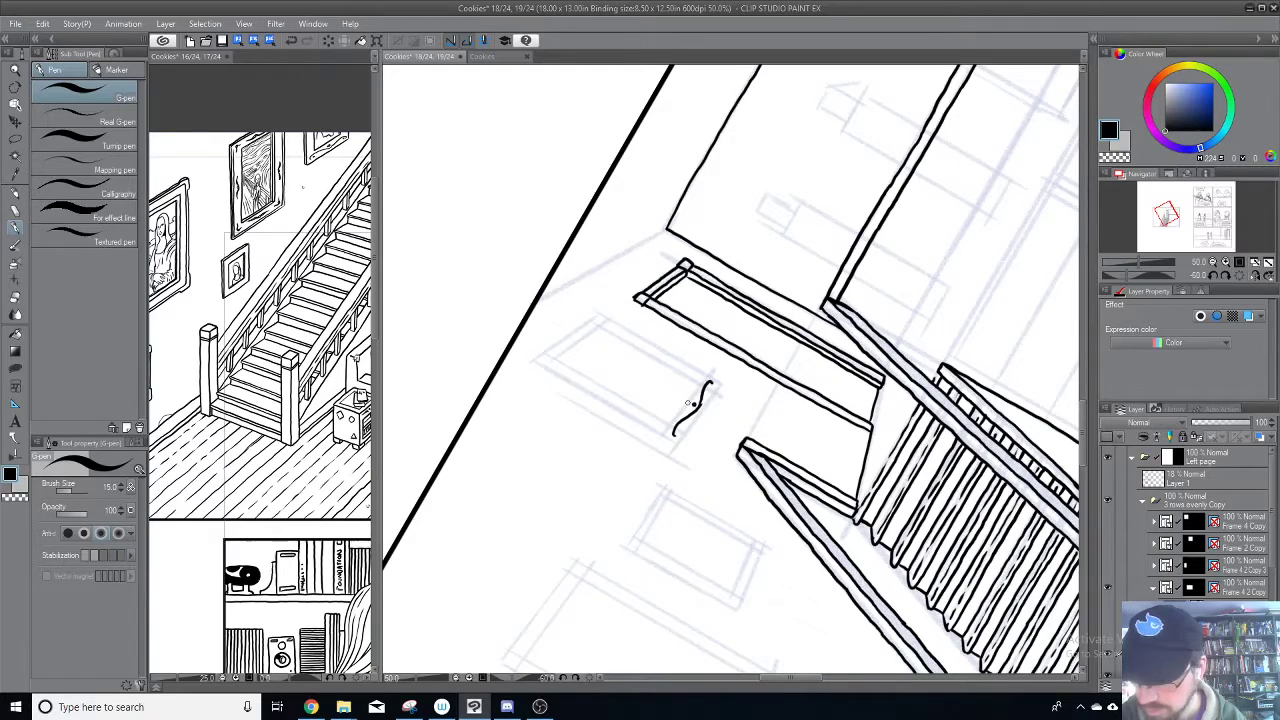
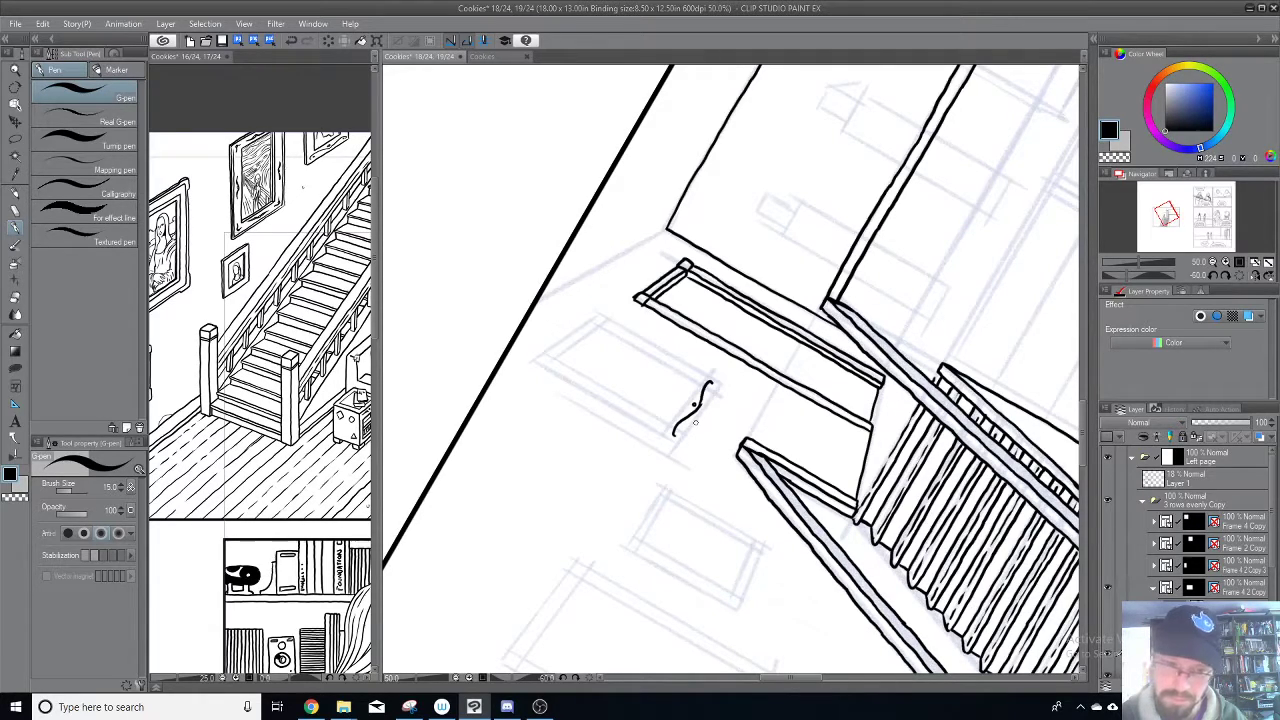
{"action": "left_click_drag", "start_coordinate": [746, 484], "coordinate": [684, 312]}
{"action": "mouse_move", "coordinate": [731, 414]}
{"action": "left_mouse_down"}
{"action": "mouse_move", "coordinate": [678, 306]}
{"action": "mouse_move", "coordinate": [746, 471]}
{"action": "left_mouse_up"}
{"action": "left_click", "coordinate": [669, 288]}
{"action": "key", "text": "ctrl+z"}
{"action": "key", "text": "ctrl+z"}
{"action": "key", "text": "ctrl+z"}
{"action": "key", "text": "ctrl+z"}
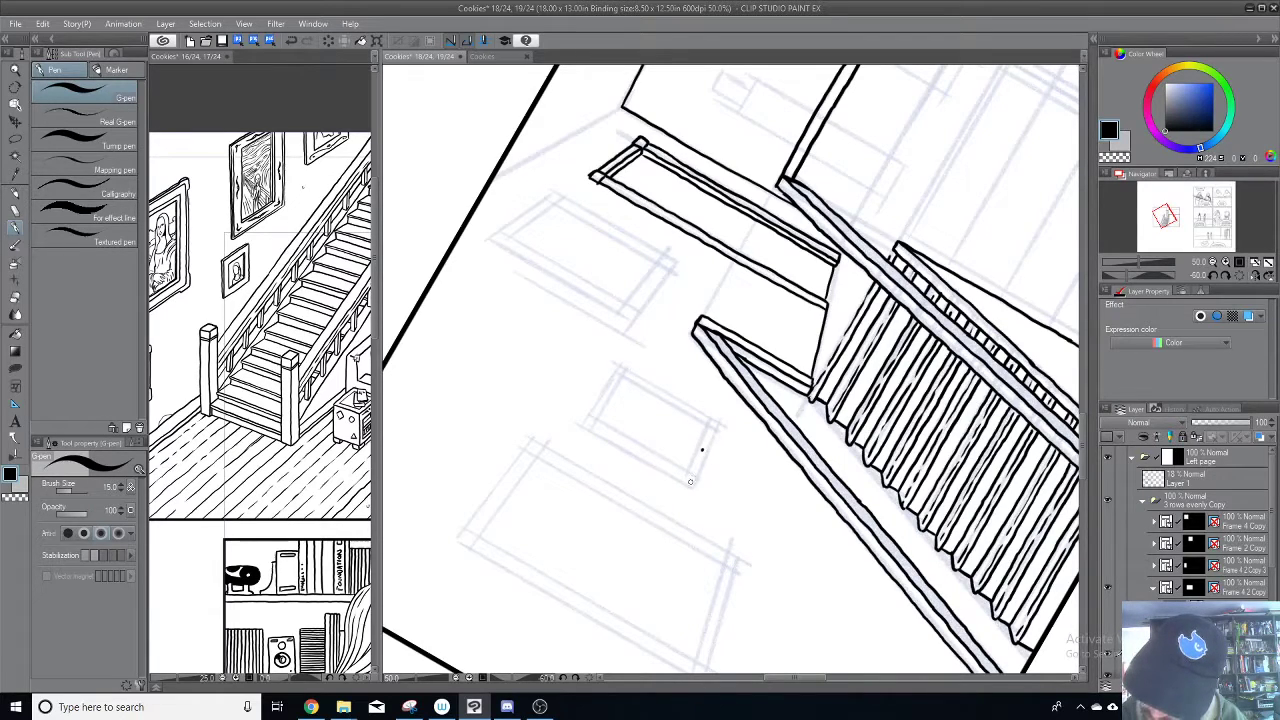
{"action": "left_click_drag", "start_coordinate": [693, 468], "coordinate": [700, 452]}
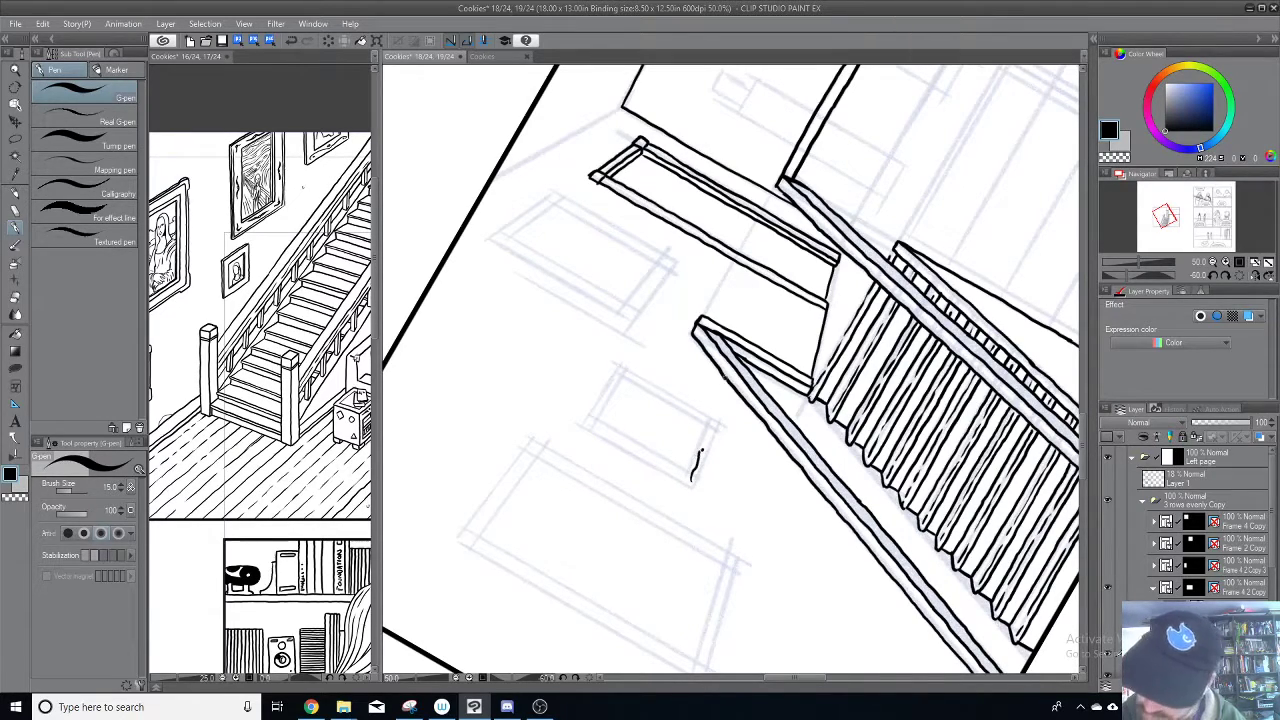
{"action": "key", "text": "ctrl+z"}
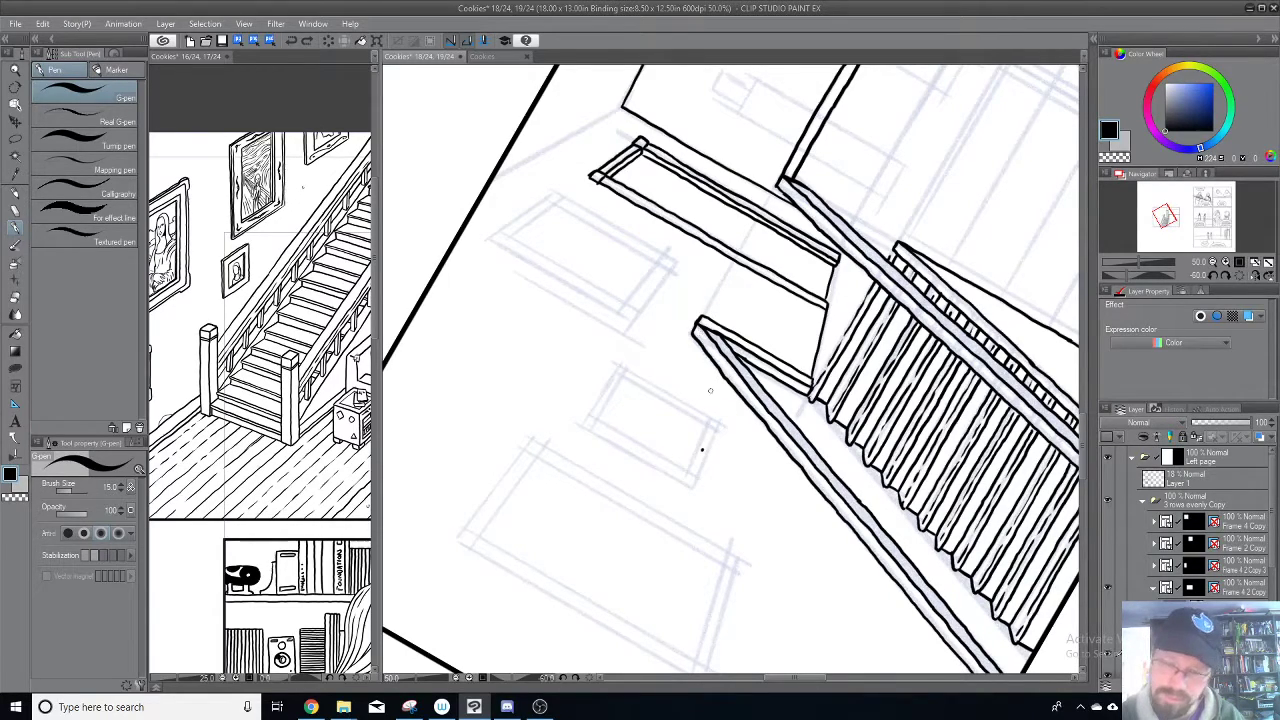
Step: Ink the bottom edge of the small picture frame beside the handrail as a wavy ornamental line
{"action": "left_click_drag", "start_coordinate": [702, 452], "coordinate": [688, 481]}
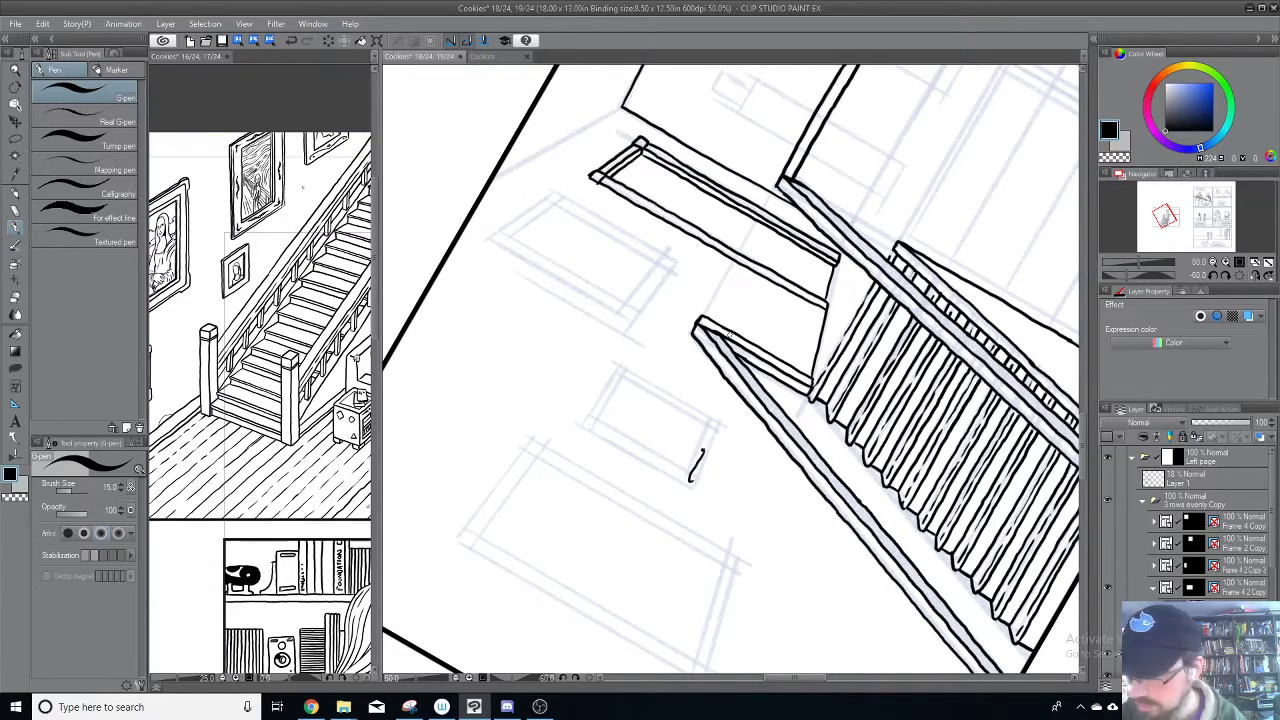
{"action": "left_click_drag", "start_coordinate": [713, 425], "coordinate": [690, 478]}
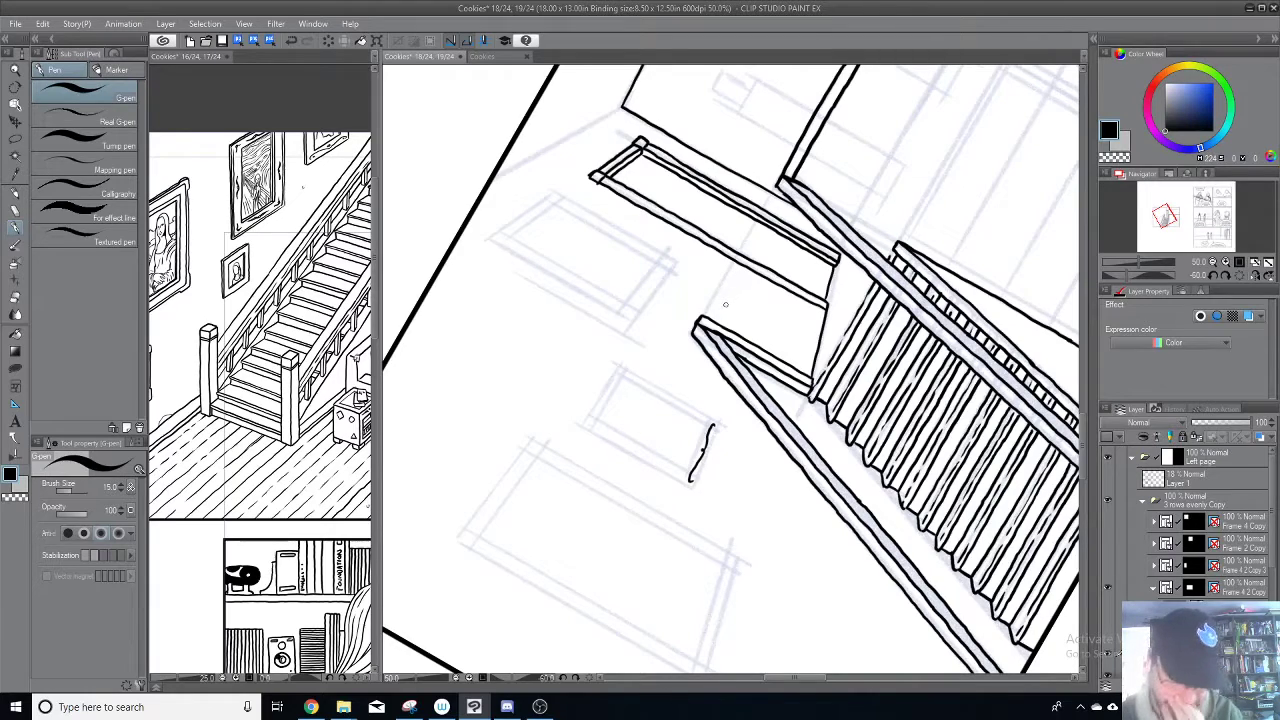
{"action": "left_click_drag", "start_coordinate": [663, 366], "coordinate": [707, 346]}
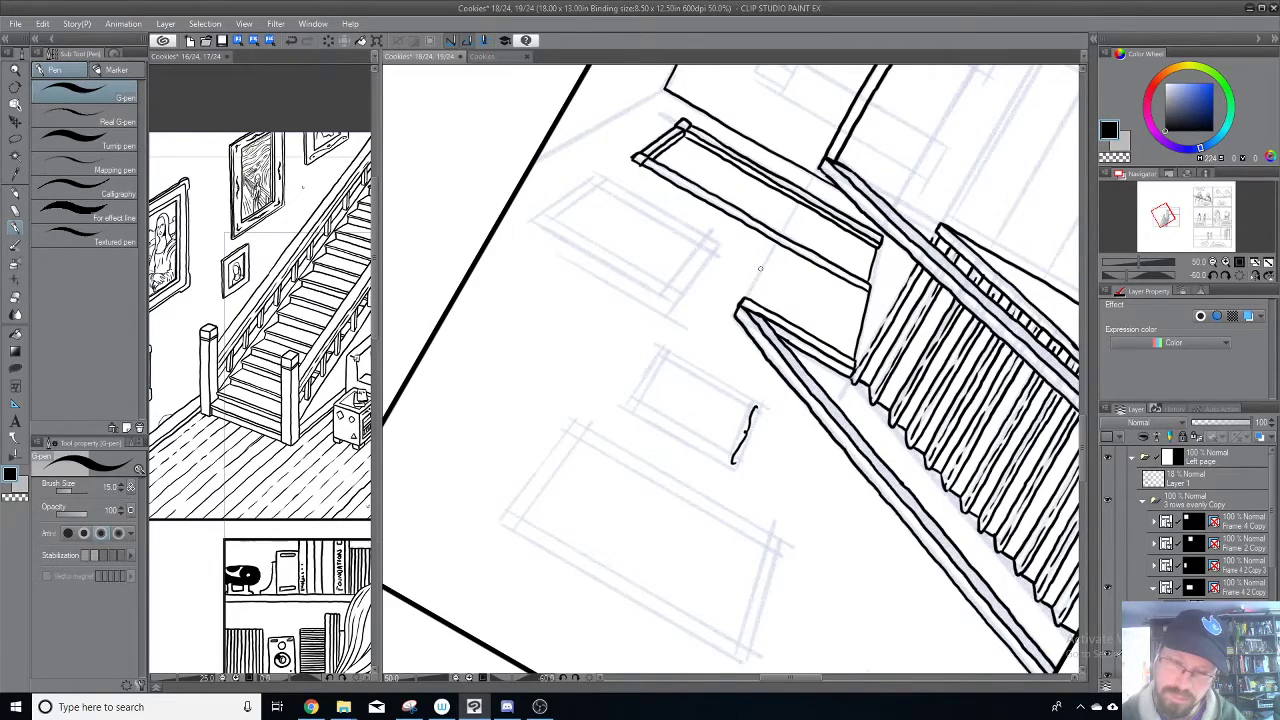
Step: Ink short strokes along the bottom edge of the large sketched picture next to the small one
{"action": "mouse_move", "coordinate": [829, 451]}
{"action": "left_mouse_down"}
{"action": "mouse_move", "coordinate": [769, 345]}
{"action": "mouse_move", "coordinate": [812, 376]}
{"action": "left_mouse_up"}
{"action": "left_click_drag", "start_coordinate": [733, 456], "coordinate": [723, 428]}
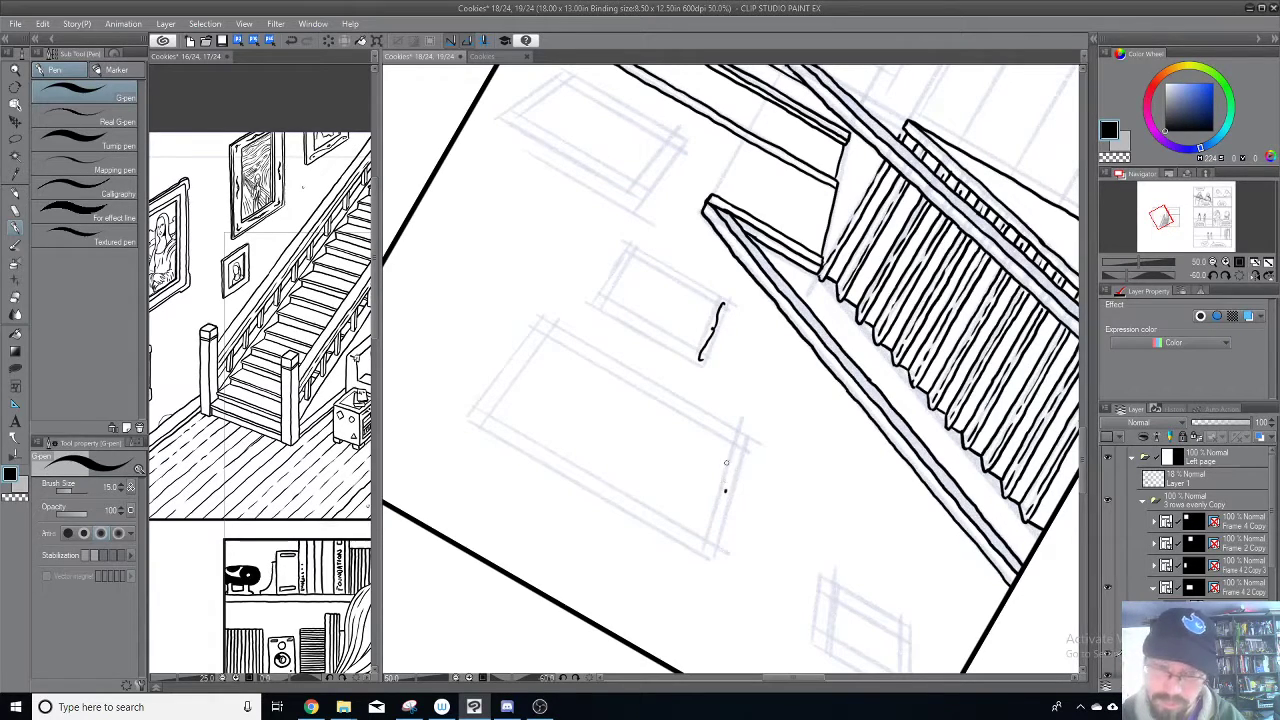
{"action": "left_click_drag", "start_coordinate": [728, 482], "coordinate": [722, 505]}
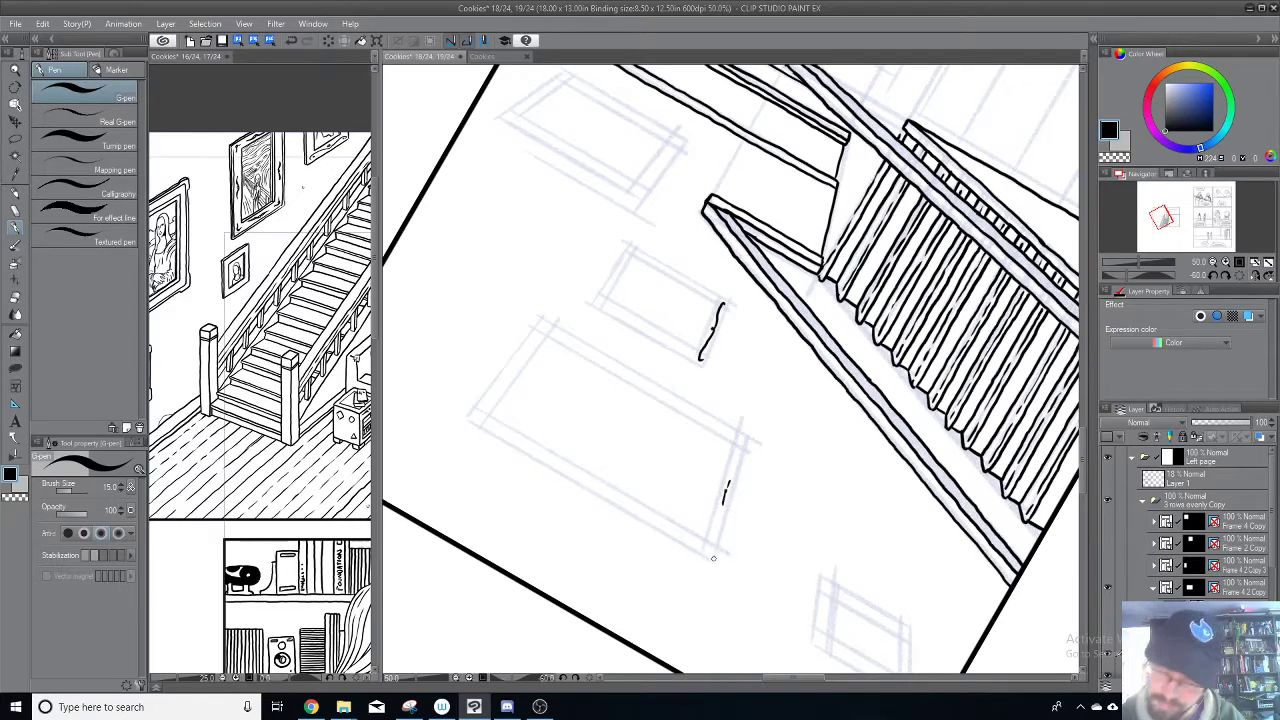
Step: Ink the small picture frame's outer edge on the side facing the large picture
{"action": "key", "text": "minus"}
{"action": "key", "text": "minus"}
{"action": "key", "text": "minus"}
{"action": "key", "text": "minus"}
{"action": "key", "text": "minus"}
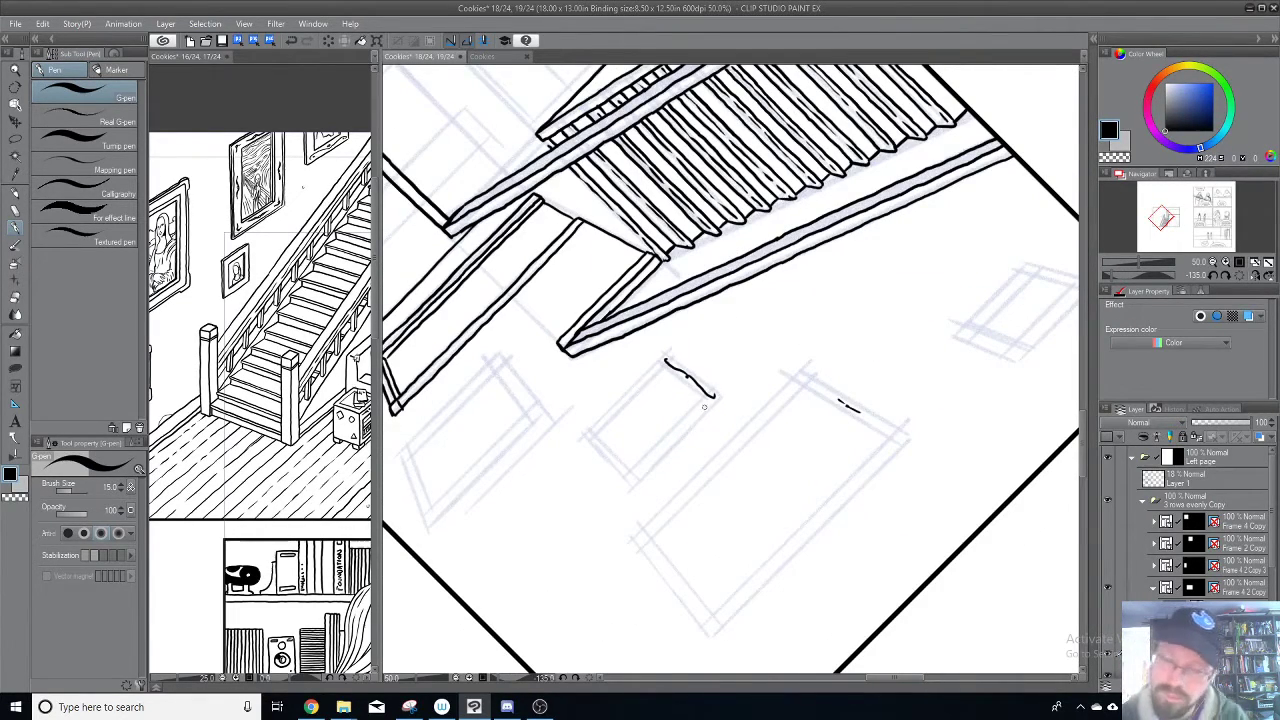
{"action": "left_click_drag", "start_coordinate": [632, 487], "coordinate": [718, 398]}
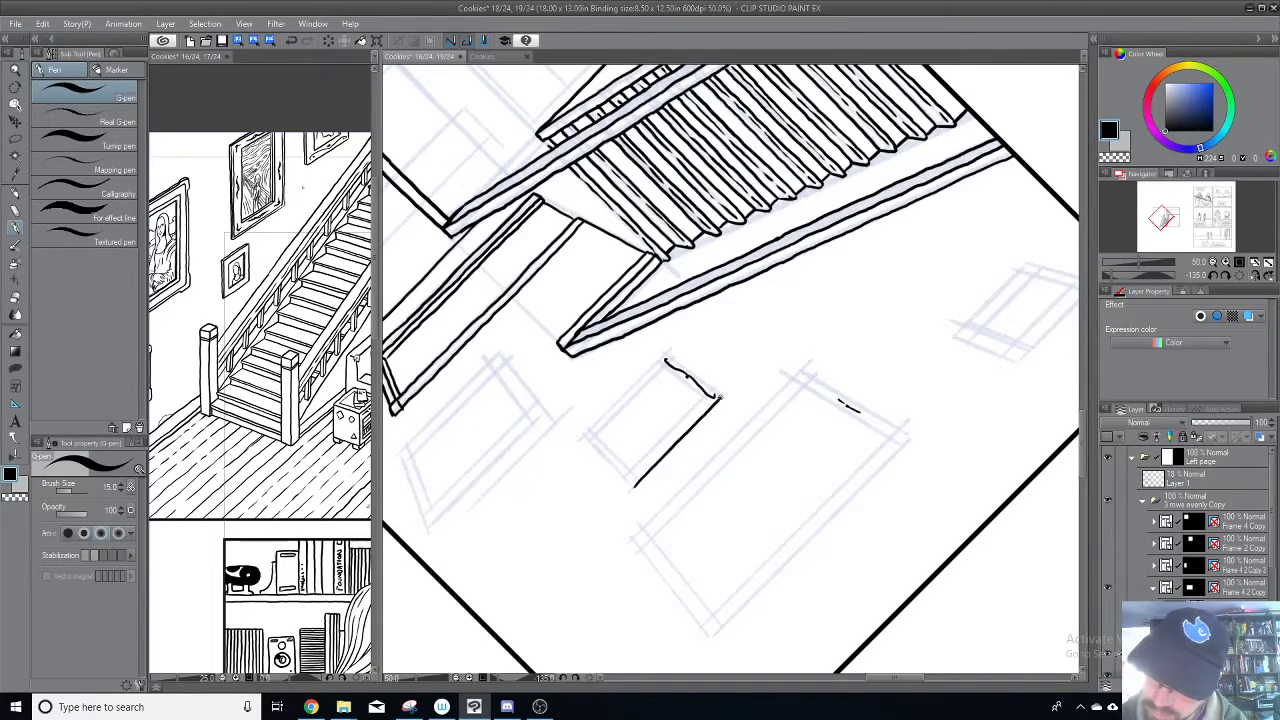
Step: Ink the small picture frame's door-side outer edge and its top edge to close the outline
{"action": "key", "text": "minus"}
{"action": "key", "text": "minus"}
{"action": "key", "text": "minus"}
{"action": "key", "text": "minus"}
{"action": "key", "text": "minus"}
{"action": "key", "text": "minus"}
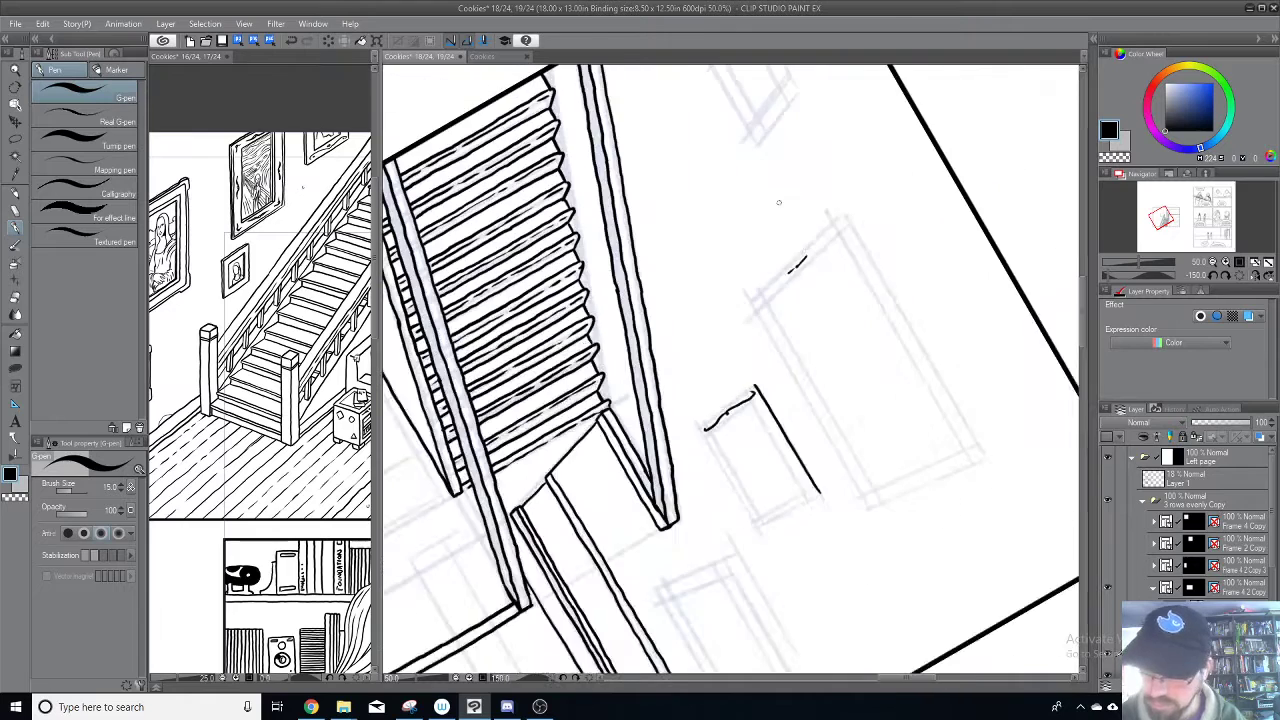
{"action": "mouse_move", "coordinate": [718, 411]}
{"action": "left_mouse_down"}
{"action": "mouse_move", "coordinate": [653, 349]}
{"action": "mouse_move", "coordinate": [651, 374]}
{"action": "mouse_move", "coordinate": [682, 336]}
{"action": "left_mouse_up"}
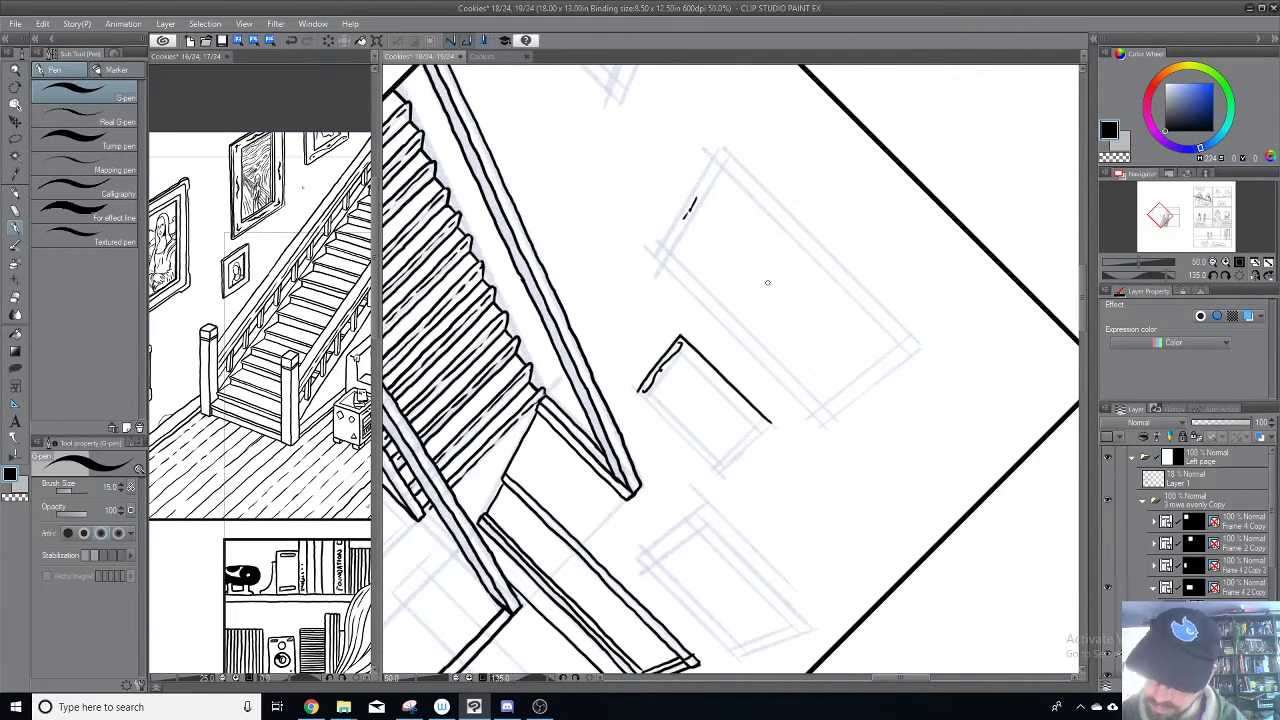
{"action": "mouse_move", "coordinate": [752, 298]}
{"action": "left_mouse_down"}
{"action": "mouse_move", "coordinate": [745, 320]}
{"action": "mouse_move", "coordinate": [791, 405]}
{"action": "mouse_move", "coordinate": [671, 400]}
{"action": "left_mouse_up"}
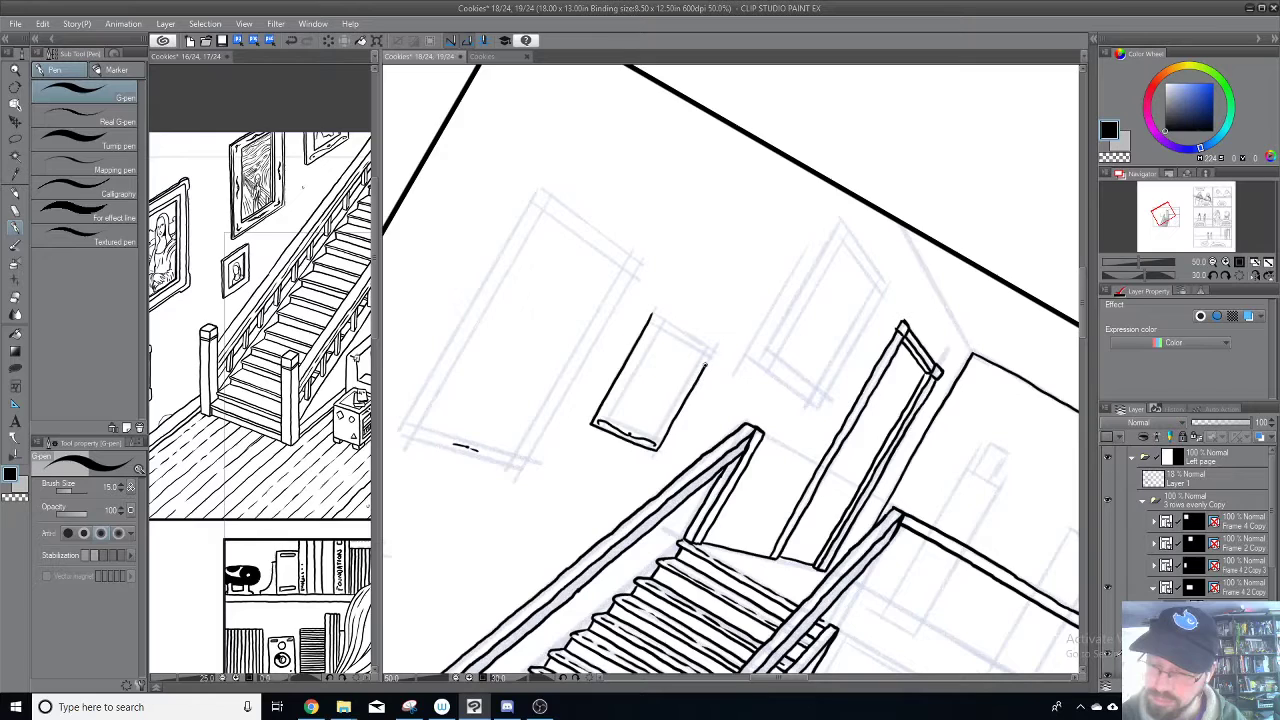
{"action": "mouse_move", "coordinate": [712, 352]}
{"action": "left_mouse_down"}
{"action": "mouse_move", "coordinate": [732, 293]}
{"action": "mouse_move", "coordinate": [747, 307]}
{"action": "mouse_move", "coordinate": [702, 440]}
{"action": "mouse_move", "coordinate": [716, 397]}
{"action": "left_mouse_up"}
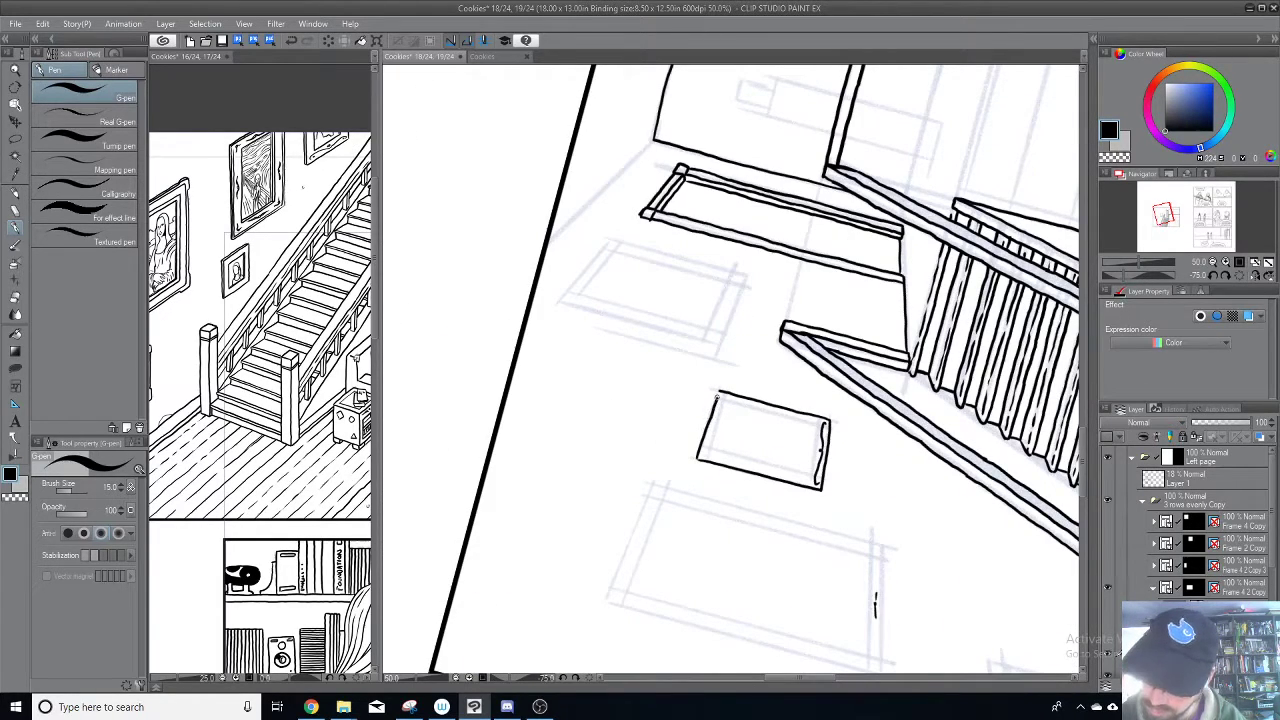
Step: Ink the inner border of the small picture frame along both long sides and the top
{"action": "key", "text": "minus"}
{"action": "key", "text": "minus"}
{"action": "key", "text": "minus"}
{"action": "key", "text": "minus"}
{"action": "key", "text": "minus"}
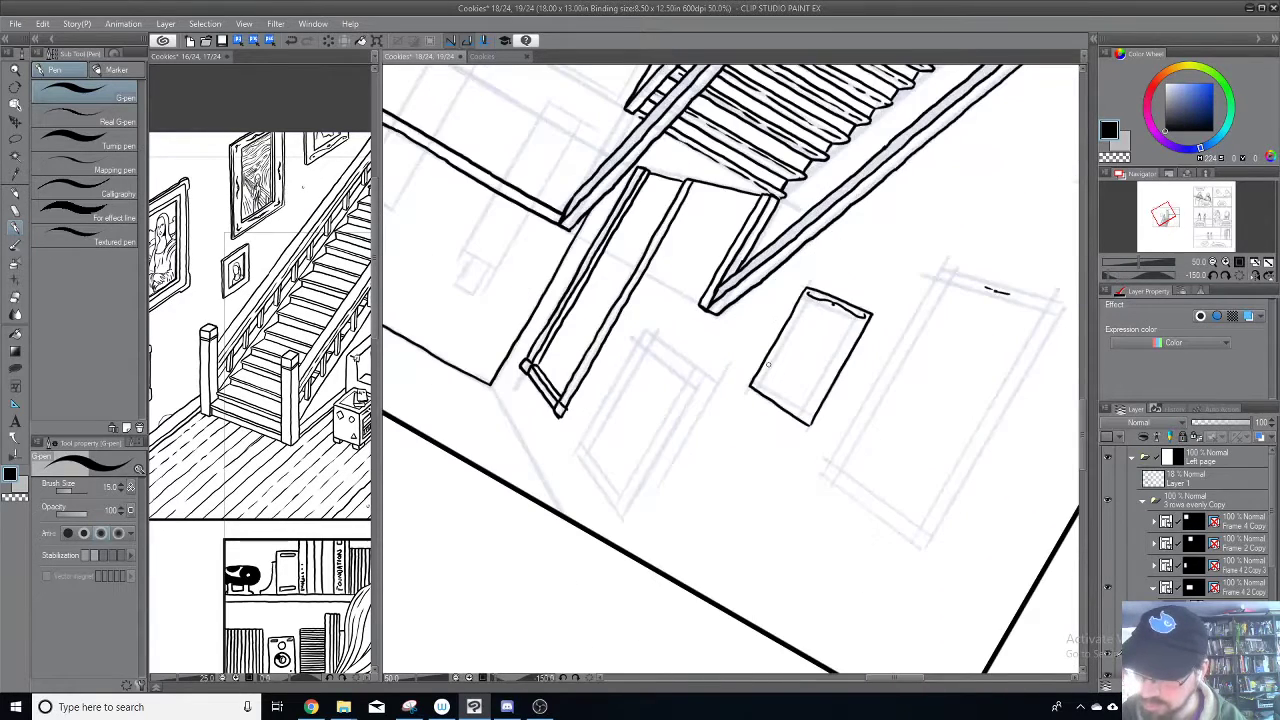
{"action": "left_click_drag", "start_coordinate": [760, 383], "coordinate": [808, 293]}
{"action": "left_click_drag", "start_coordinate": [802, 407], "coordinate": [856, 316]}
{"action": "key", "text": "asciicircum"}
{"action": "key", "text": "asciicircum"}
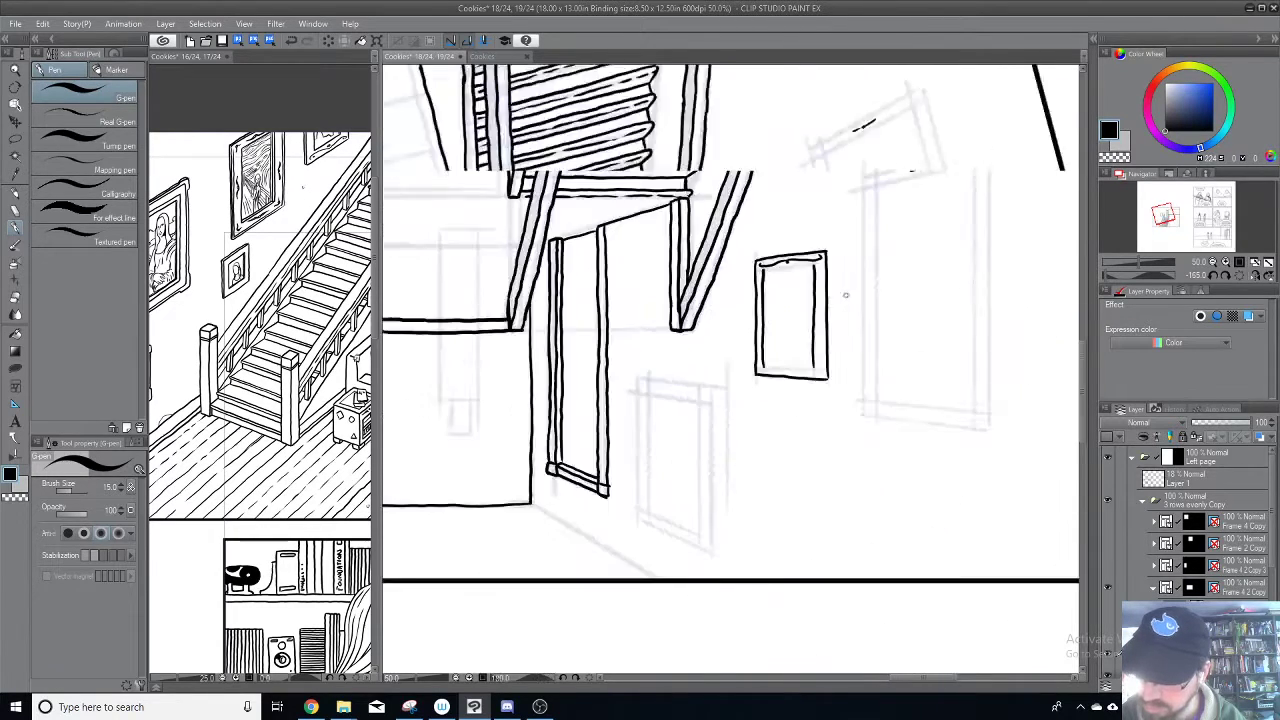
{"action": "scroll", "coordinate": [737, 289], "scroll_direction": "up", "scroll_amount": 2}
{"action": "mouse_move", "coordinate": [692, 425]}
{"action": "left_mouse_down"}
{"action": "mouse_move", "coordinate": [764, 370]}
{"action": "mouse_move", "coordinate": [752, 336]}
{"action": "mouse_move", "coordinate": [735, 380]}
{"action": "mouse_move", "coordinate": [757, 343]}
{"action": "left_mouse_up"}
{"action": "scroll", "coordinate": [788, 426], "scroll_direction": "down", "scroll_amount": 2}
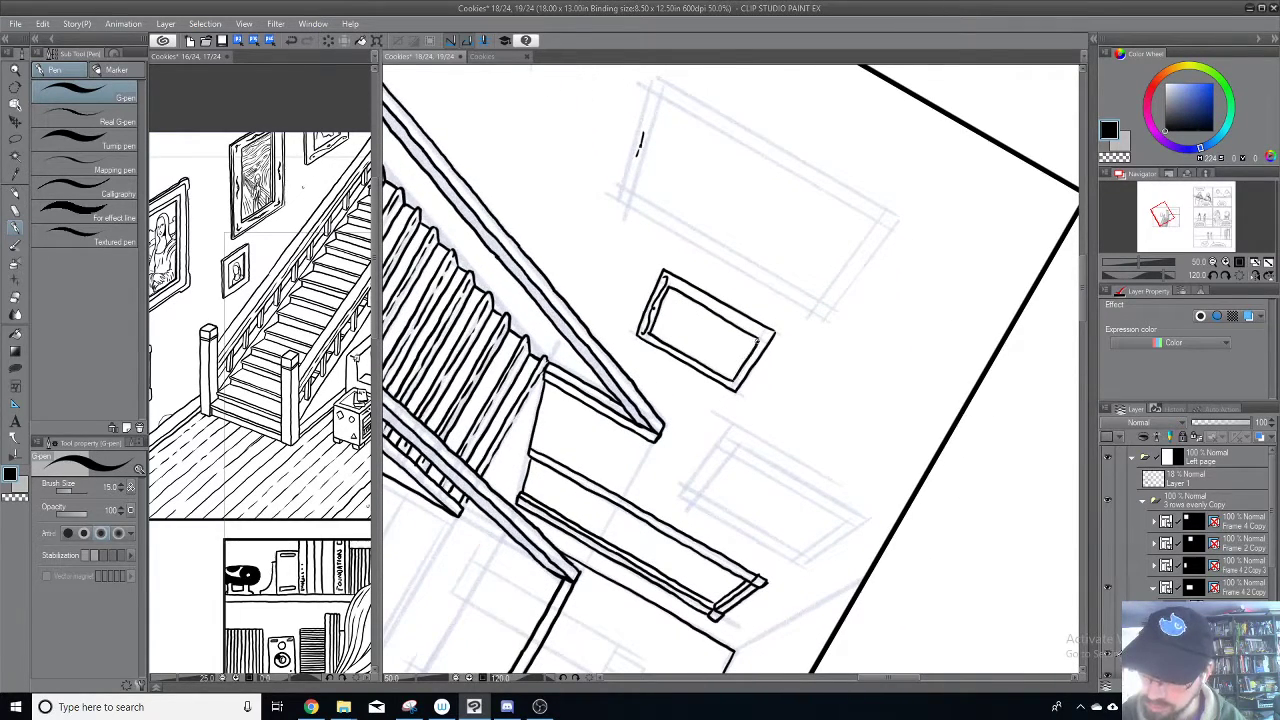
Step: Double the small picture frame's door-side inner line and its opposite outer edge for depth
{"action": "key", "text": "minus"}
{"action": "key", "text": "minus"}
{"action": "key", "text": "minus"}
{"action": "key", "text": "minus"}
{"action": "key", "text": "minus"}
{"action": "key", "text": "minus"}
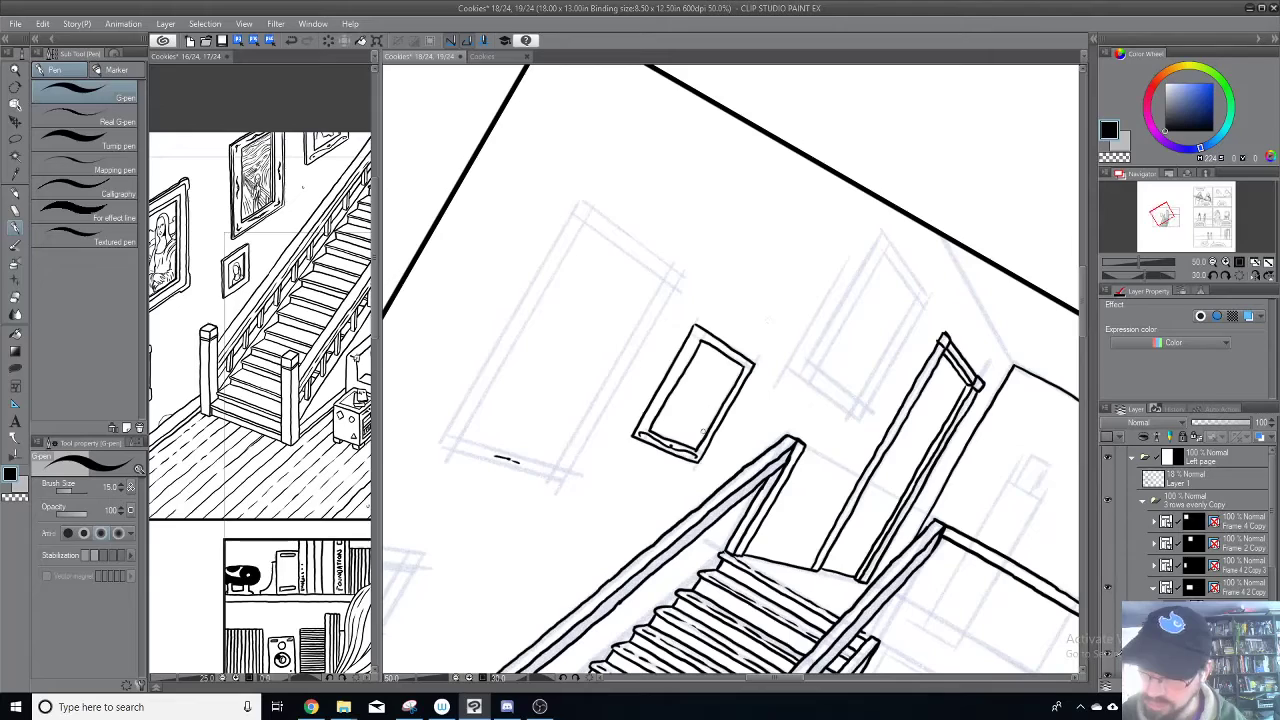
{"action": "left_click_drag", "start_coordinate": [693, 447], "coordinate": [742, 366]}
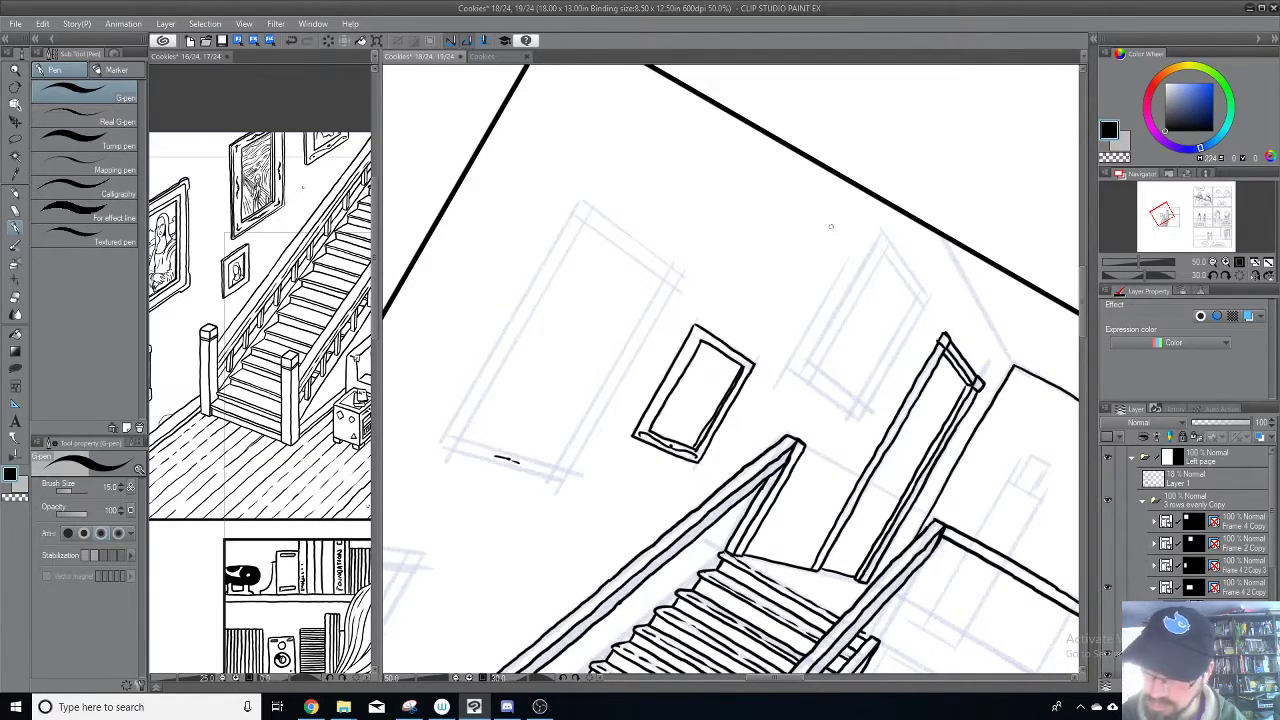
{"action": "left_click_drag", "start_coordinate": [629, 436], "coordinate": [684, 334]}
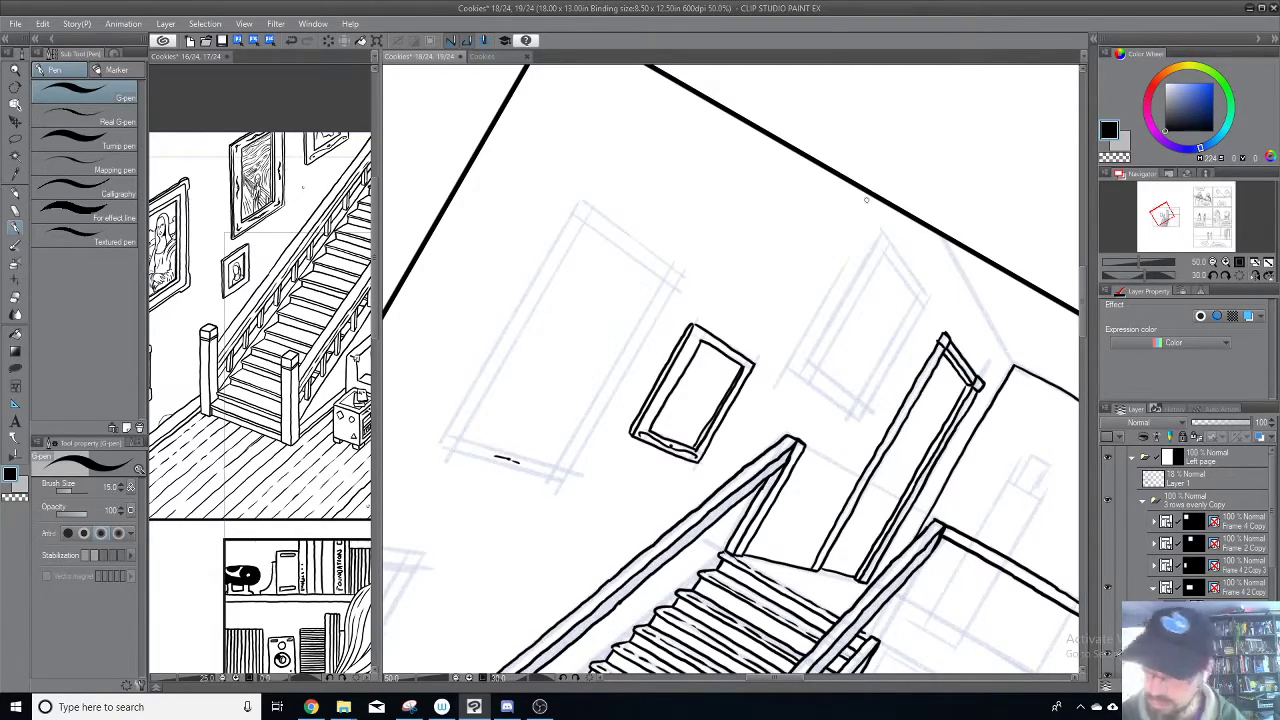
{"action": "left_click_drag", "start_coordinate": [665, 409], "coordinate": [606, 363]}
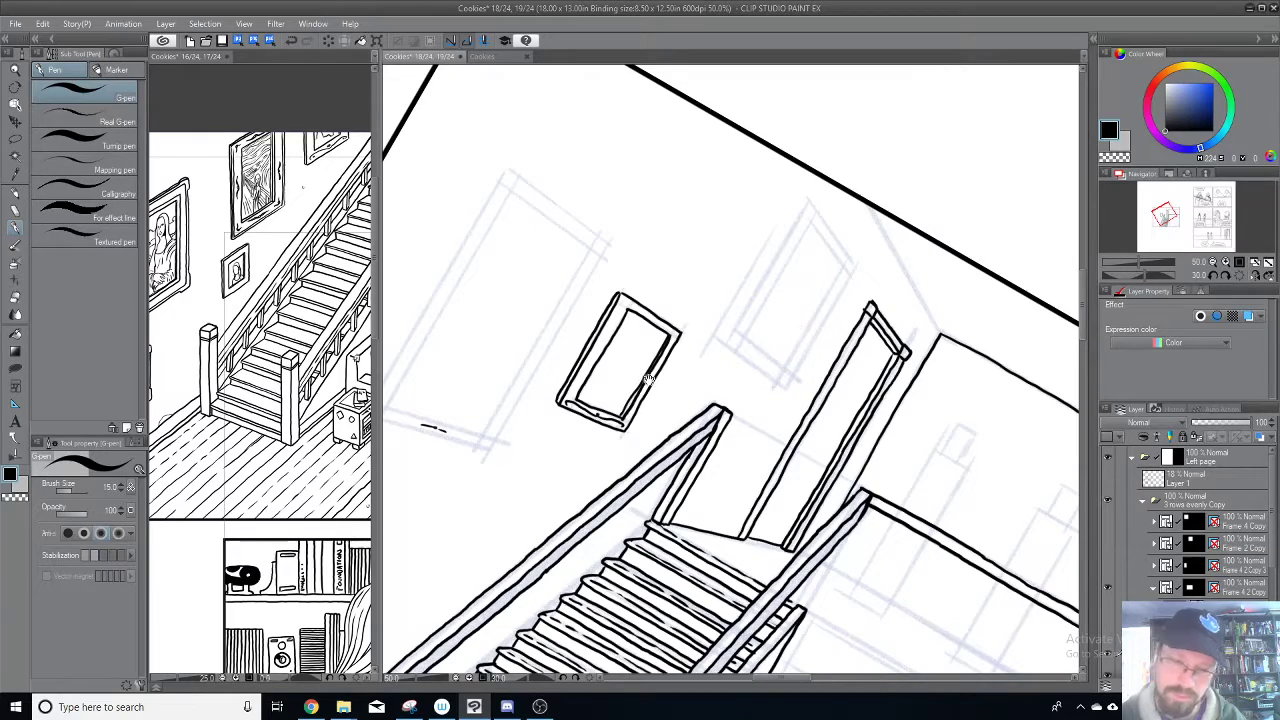
Step: Ink the bottom edge of the slanted picture frame between the door and the small picture
{"action": "left_click_drag", "start_coordinate": [637, 385], "coordinate": [742, 310]}
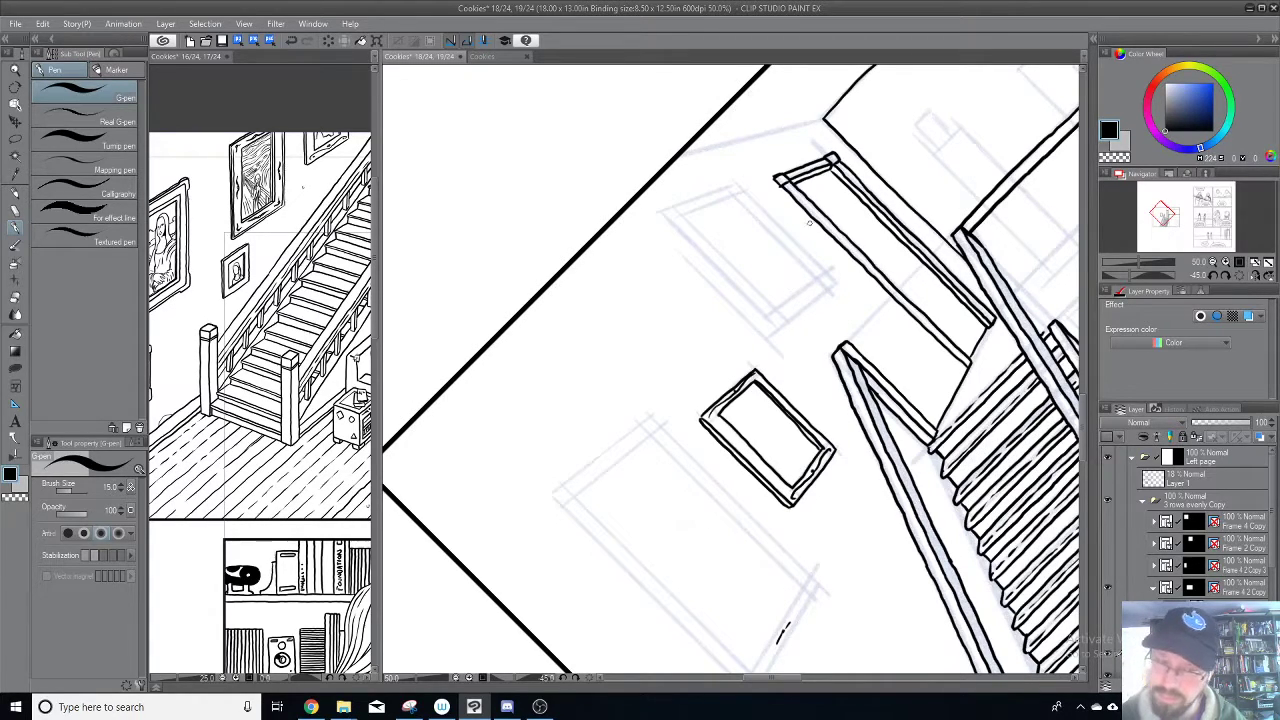
{"action": "key", "text": "minus"}
{"action": "key", "text": "minus"}
{"action": "key", "text": "minus"}
{"action": "left_click_drag", "start_coordinate": [748, 373], "coordinate": [789, 323]}
{"action": "key", "text": "ctrl+z"}
{"action": "left_click_drag", "start_coordinate": [752, 371], "coordinate": [782, 328]}
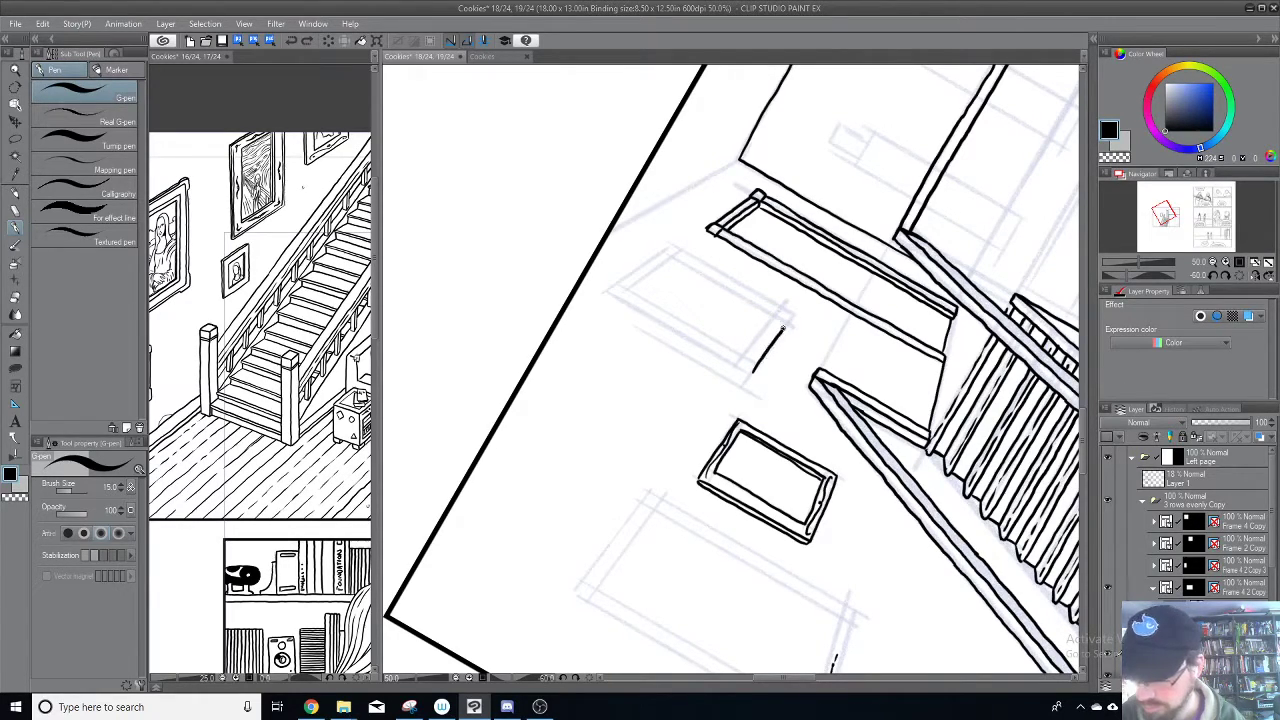
Step: Ink the side wall's ceiling line from the top of the wall corner to the panel border
{"action": "key", "text": "minus"}
{"action": "key", "text": "minus"}
{"action": "key", "text": "minus"}
{"action": "key", "text": "minus"}
{"action": "key", "text": "minus"}
{"action": "key", "text": "minus"}
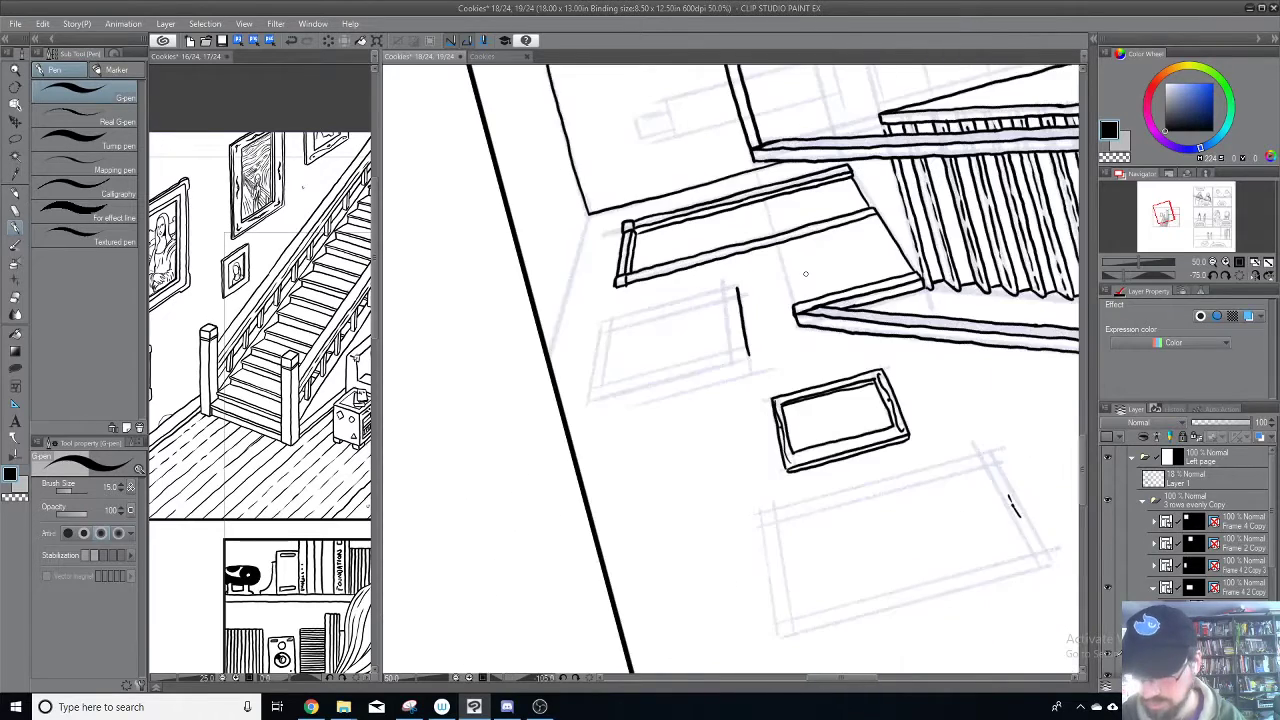
{"action": "left_click_drag", "start_coordinate": [677, 405], "coordinate": [732, 465]}
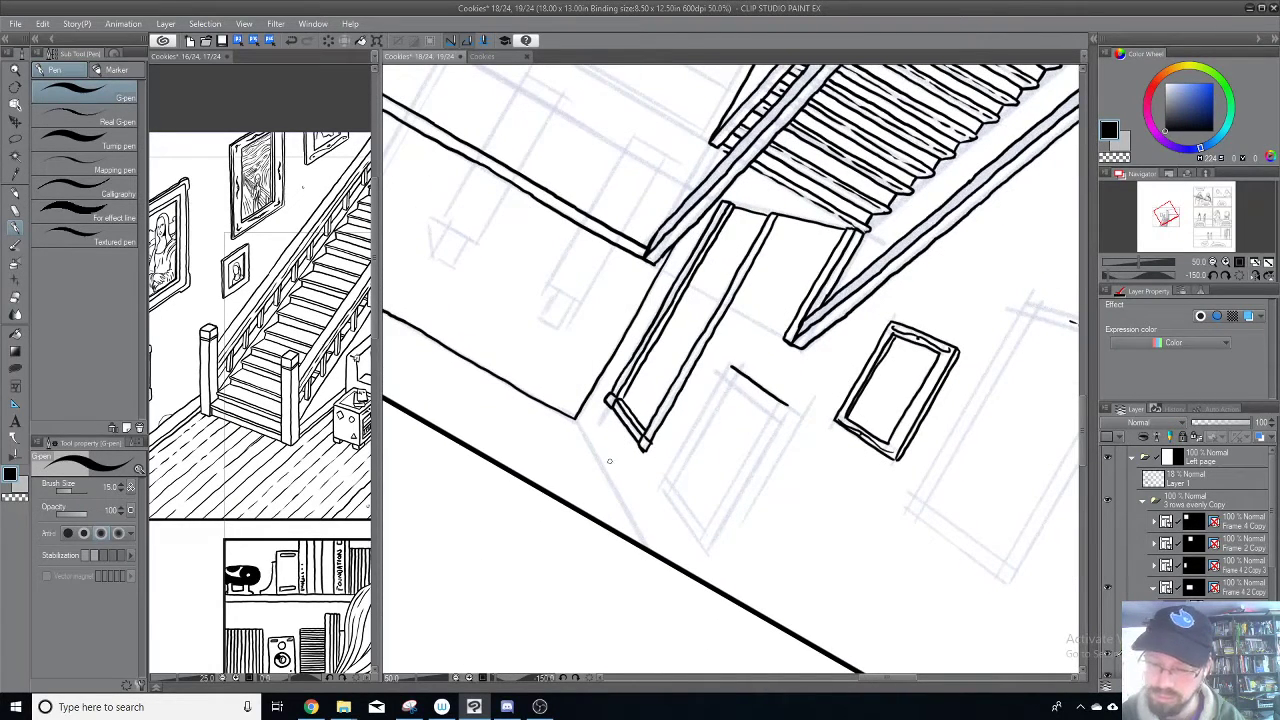
{"action": "left_click_drag", "start_coordinate": [576, 420], "coordinate": [645, 545]}
{"action": "key", "text": "ctrl+z"}
{"action": "left_click_drag", "start_coordinate": [576, 419], "coordinate": [645, 546]}
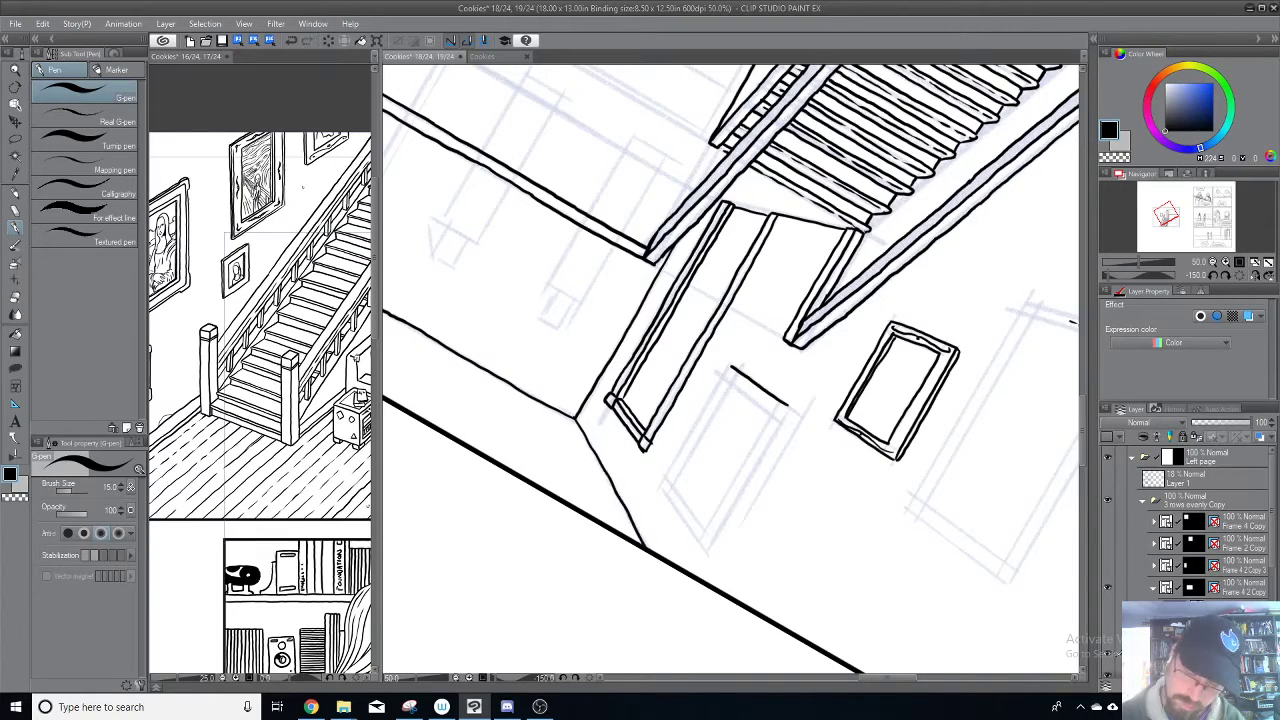
Step: Ink the slanted picture frame's two long outer sides and its top edge to close the outline
{"action": "left_click_drag", "start_coordinate": [661, 486], "coordinate": [728, 368]}
{"action": "left_click_drag", "start_coordinate": [734, 463], "coordinate": [714, 407]}
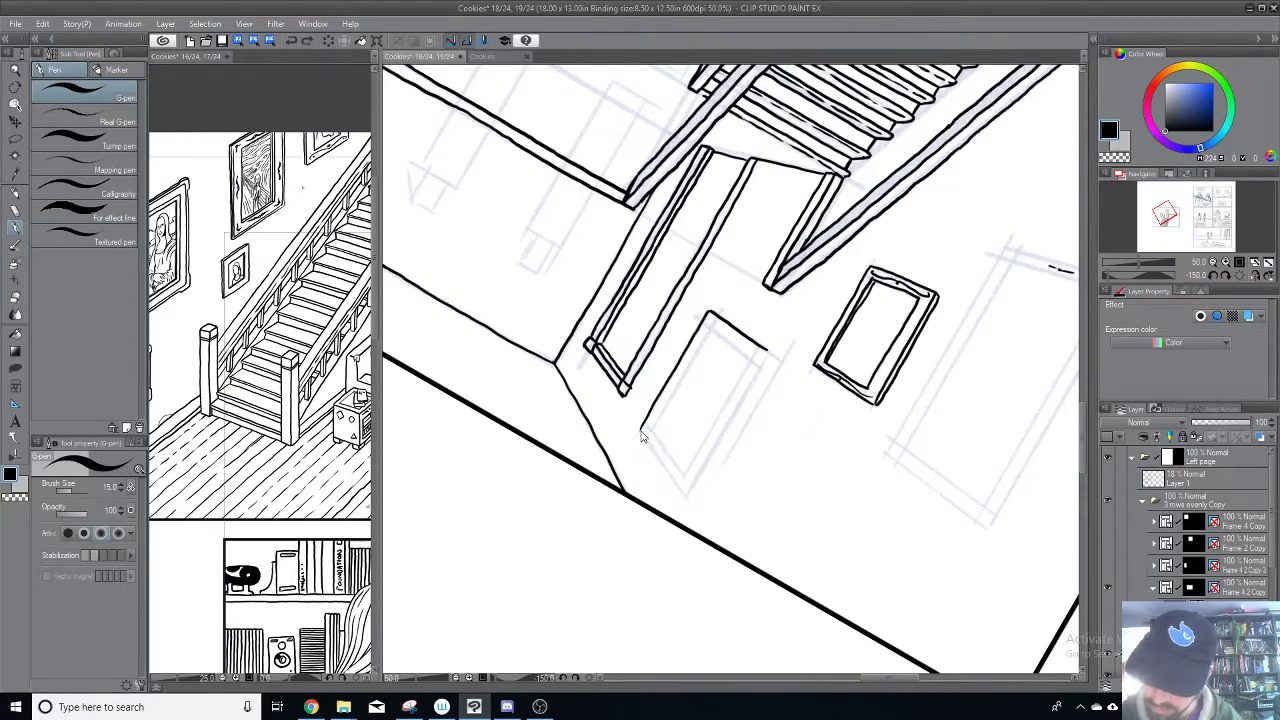
{"action": "left_click_drag", "start_coordinate": [645, 438], "coordinate": [674, 479]}
{"action": "key", "text": "ctrl+z"}
{"action": "mouse_move", "coordinate": [641, 430]}
{"action": "left_mouse_down"}
{"action": "mouse_move", "coordinate": [684, 495]}
{"action": "mouse_move", "coordinate": [763, 362]}
{"action": "left_mouse_up"}
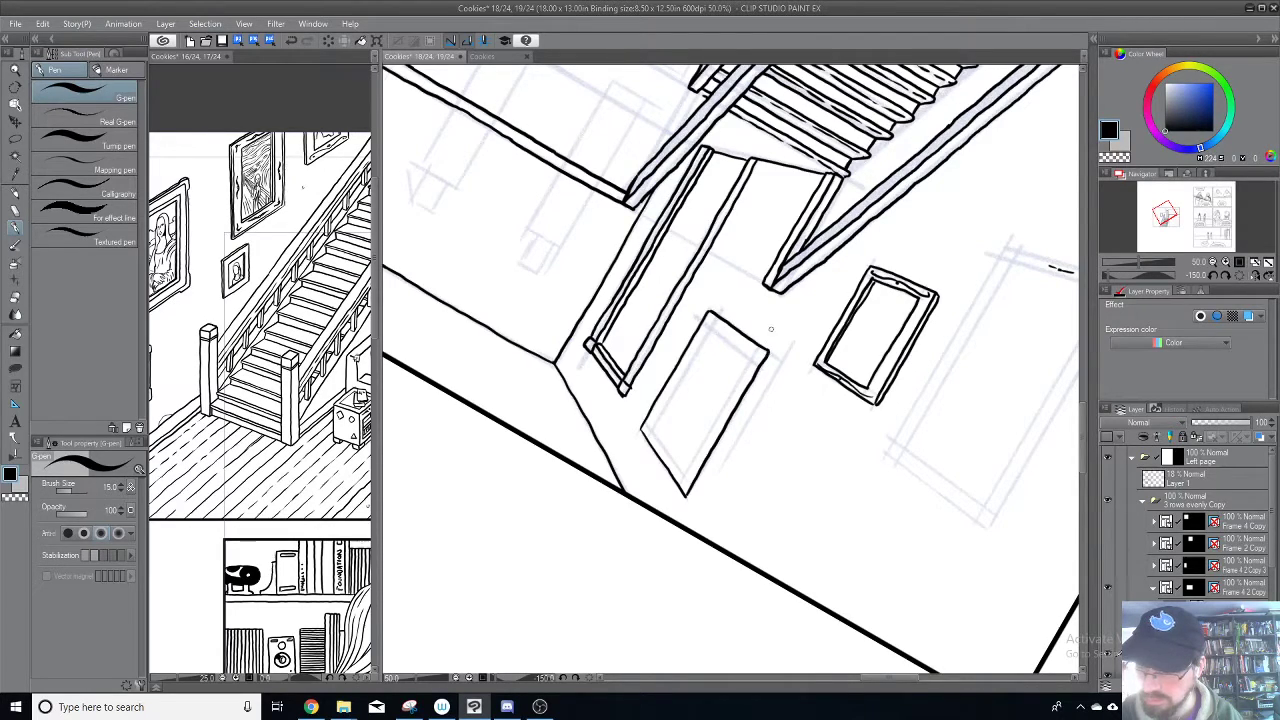
Step: Double the slanted picture frame's outer edge farthest from the door and ink its inner top and door-side lines
{"action": "left_click_drag", "start_coordinate": [686, 496], "coordinate": [774, 351]}
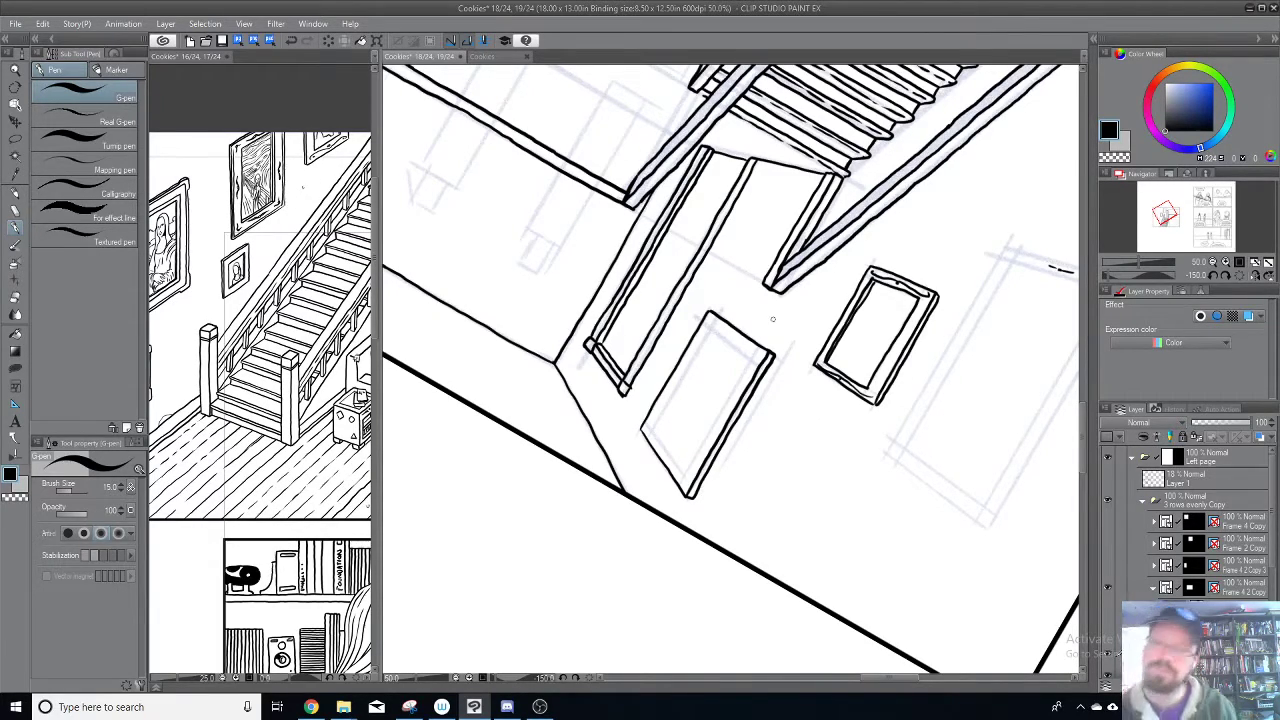
{"action": "left_click_drag", "start_coordinate": [653, 428], "coordinate": [681, 466]}
{"action": "left_click_drag", "start_coordinate": [657, 424], "coordinate": [705, 337]}
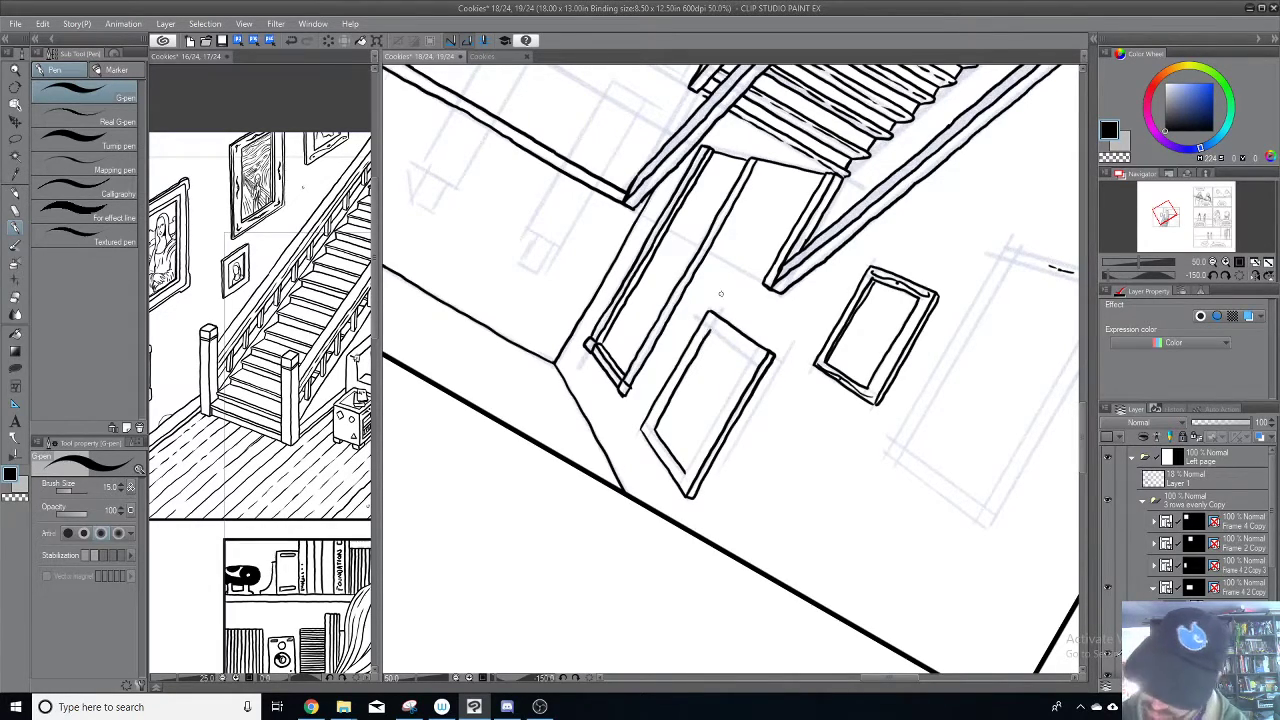
Step: Close the slanted picture frame's inner outline with its bottom and far-side lines, and double the inner door-side line
{"action": "key", "text": "minus"}
{"action": "key", "text": "minus"}
{"action": "key", "text": "minus"}
{"action": "key", "text": "minus"}
{"action": "key", "text": "minus"}
{"action": "key", "text": "minus"}
{"action": "key", "text": "minus"}
{"action": "key", "text": "minus"}
{"action": "key", "text": "minus"}
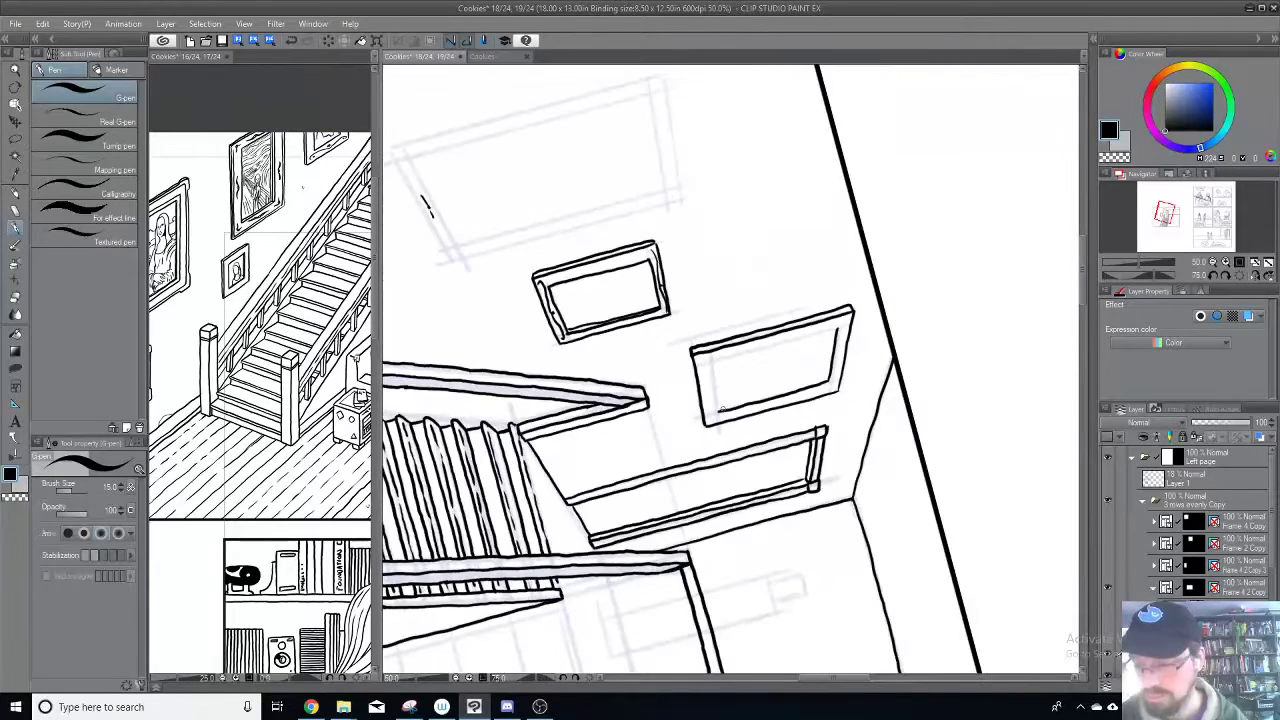
{"action": "left_click_drag", "start_coordinate": [718, 411], "coordinate": [715, 367]}
{"action": "key", "text": "ctrl+z"}
{"action": "mouse_move", "coordinate": [718, 412]}
{"action": "left_mouse_down"}
{"action": "mouse_move", "coordinate": [710, 360]}
{"action": "mouse_move", "coordinate": [768, 312]}
{"action": "left_mouse_up"}
{"action": "key", "text": "minus"}
{"action": "key", "text": "minus"}
{"action": "key", "text": "ctrl+z"}
{"action": "left_click_drag", "start_coordinate": [712, 374], "coordinate": [808, 262]}
{"action": "left_click_drag", "start_coordinate": [661, 364], "coordinate": [882, 296]}
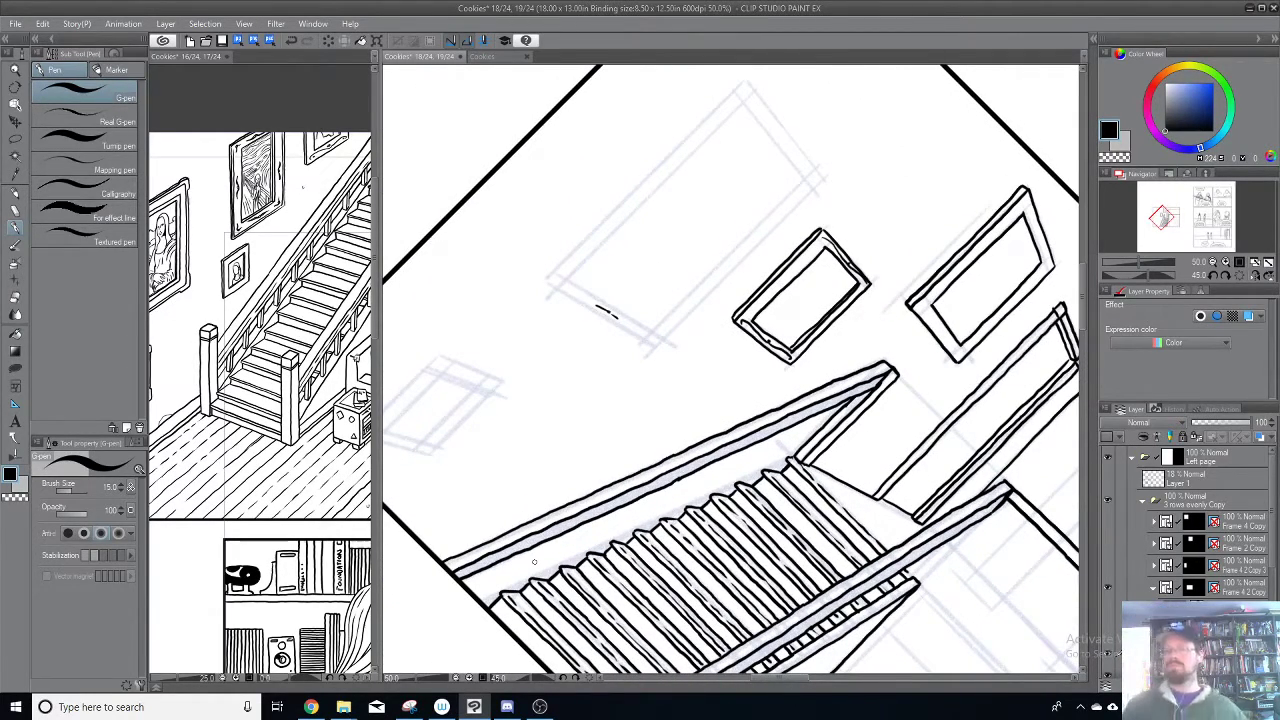
{"action": "left_click_drag", "start_coordinate": [820, 378], "coordinate": [665, 368]}
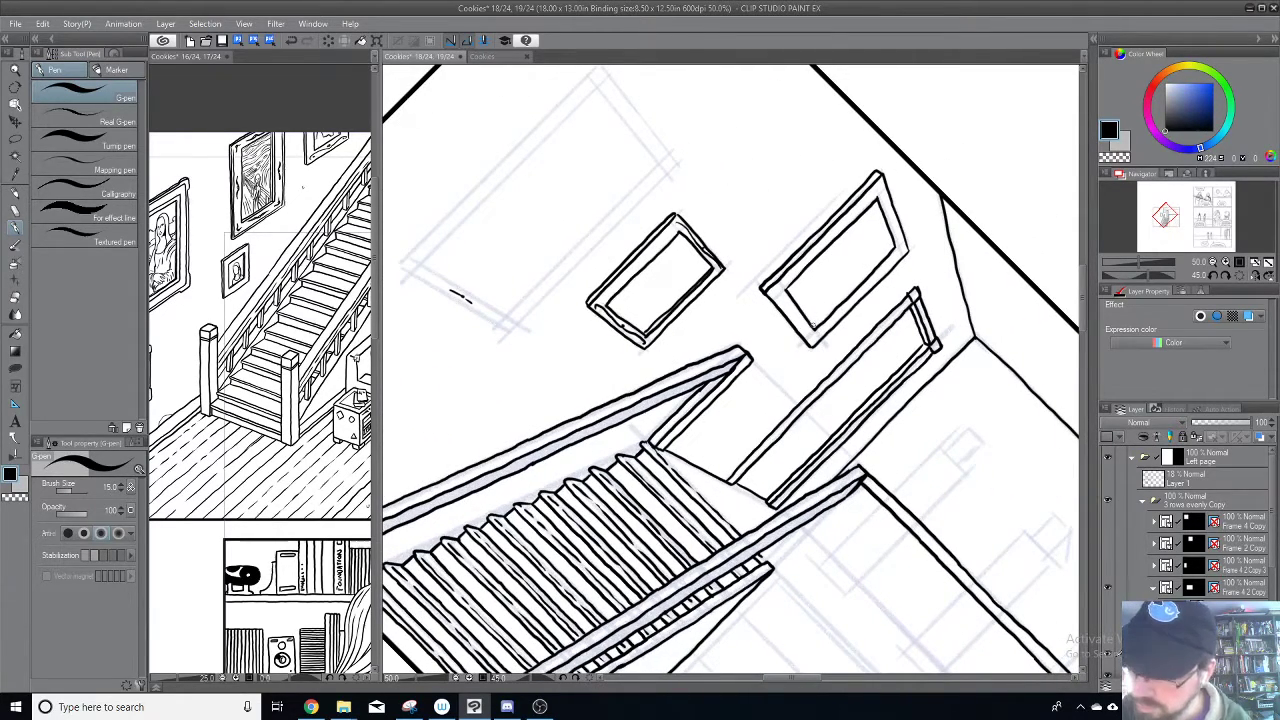
{"action": "left_click_drag", "start_coordinate": [816, 322], "coordinate": [880, 262]}
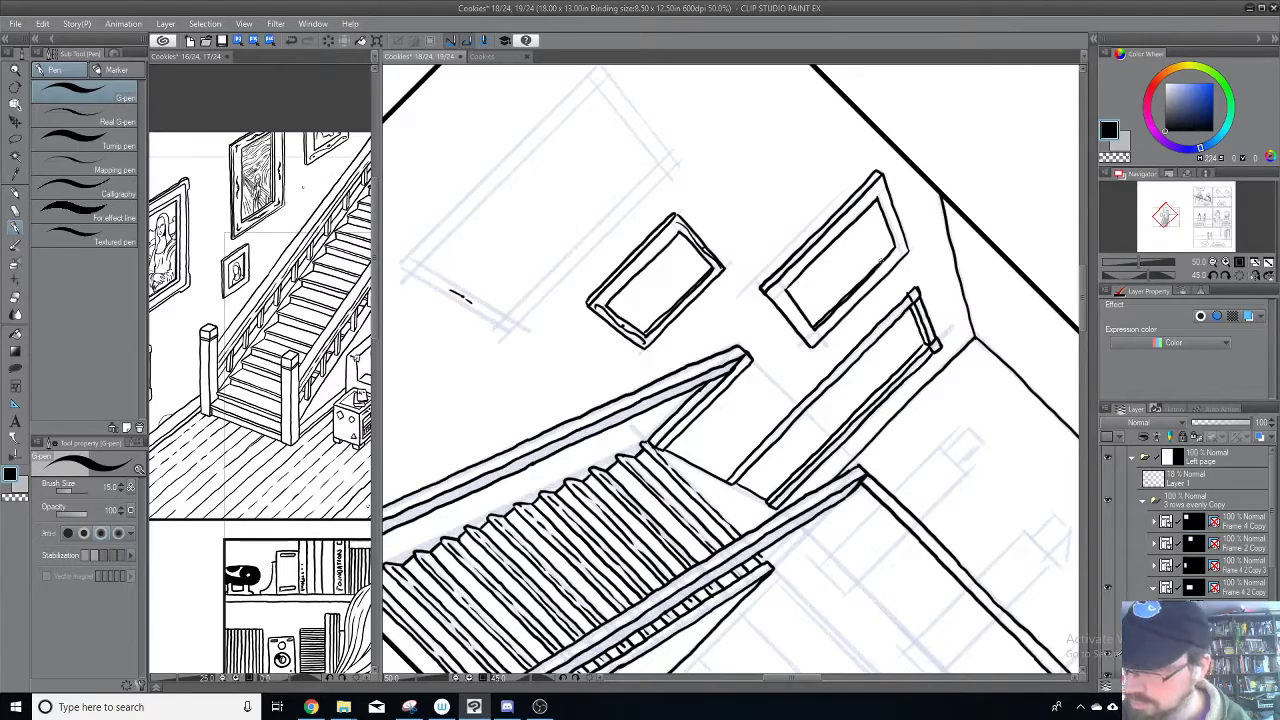
Step: Ink the large picture frame's long outer edge facing the small picture and its top edge over the sketch
{"action": "mouse_move", "coordinate": [633, 393]}
{"action": "left_mouse_down"}
{"action": "mouse_move", "coordinate": [677, 414]}
{"action": "mouse_move", "coordinate": [824, 423]}
{"action": "left_mouse_up"}
{"action": "left_click_drag", "start_coordinate": [700, 361], "coordinate": [864, 199]}
{"action": "key", "text": "minus"}
{"action": "key", "text": "minus"}
{"action": "key", "text": "minus"}
{"action": "key", "text": "minus"}
{"action": "key", "text": "minus"}
{"action": "key", "text": "minus"}
{"action": "key", "text": "minus"}
{"action": "key", "text": "minus"}
{"action": "key", "text": "minus"}
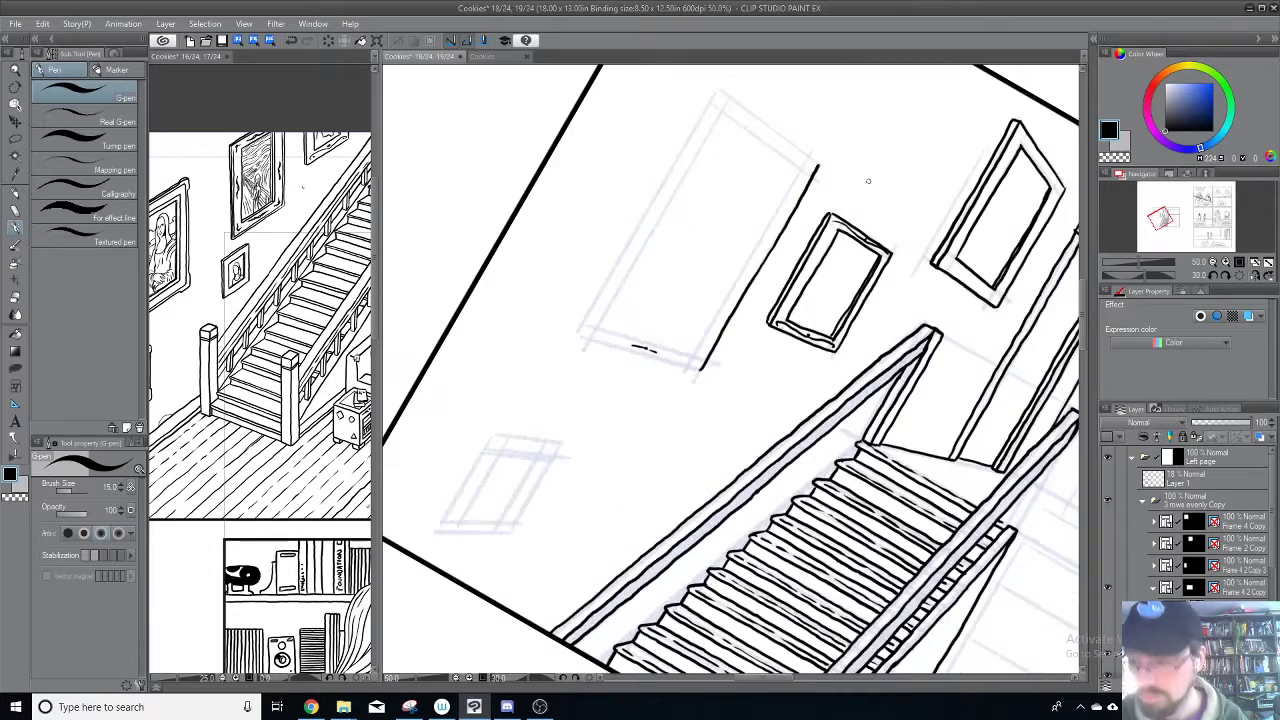
{"action": "left_click_drag", "start_coordinate": [596, 454], "coordinate": [732, 346]}
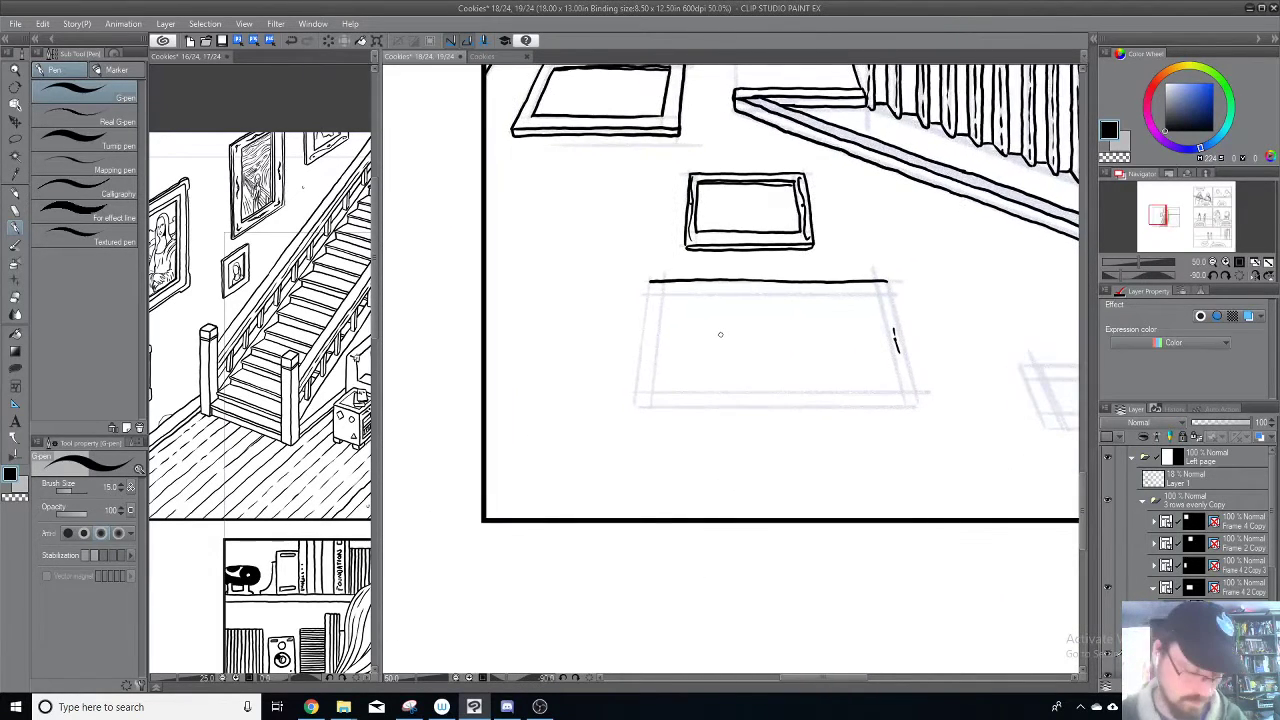
{"action": "key", "text": "minus"}
{"action": "key", "text": "minus"}
{"action": "key", "text": "minus"}
{"action": "key", "text": "minus"}
{"action": "key", "text": "minus"}
{"action": "key", "text": "minus"}
{"action": "key", "text": "minus"}
{"action": "key", "text": "minus"}
{"action": "key", "text": "minus"}
{"action": "key", "text": "minus"}
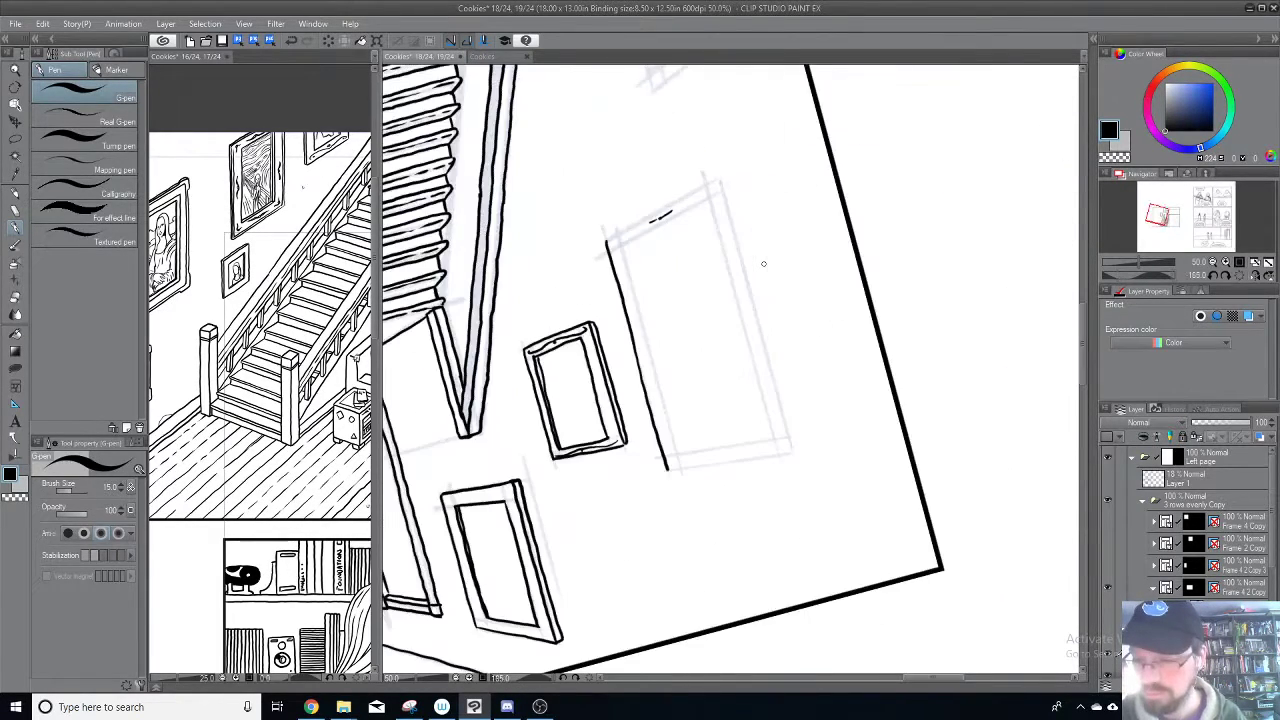
{"action": "left_click_drag", "start_coordinate": [764, 400], "coordinate": [711, 296]}
{"action": "left_click_drag", "start_coordinate": [703, 381], "coordinate": [780, 281]}
{"action": "key", "text": "ctrl+z"}
{"action": "left_click_drag", "start_coordinate": [703, 382], "coordinate": [783, 283]}
Step: Ink the large picture frame's bottom edge and the long outer edge nearest the panel border to close the outline
{"action": "left_click_drag", "start_coordinate": [666, 334], "coordinate": [809, 452]}
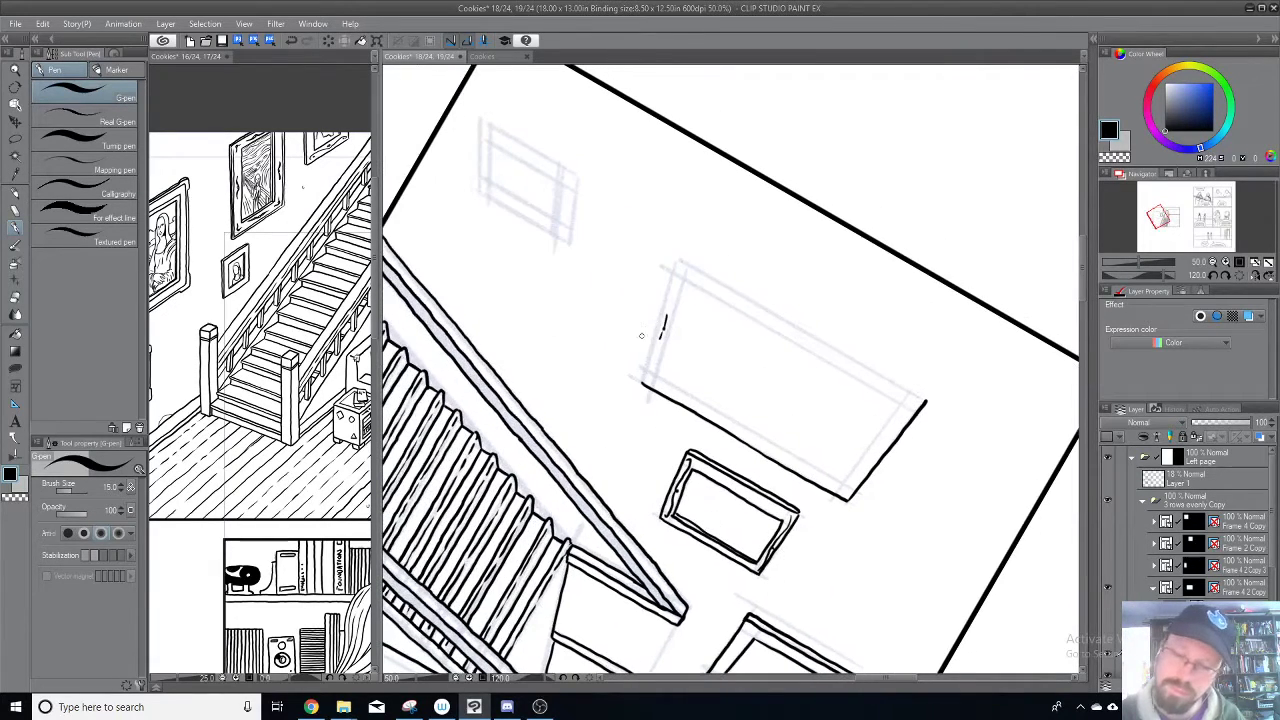
{"action": "left_click_drag", "start_coordinate": [641, 382], "coordinate": [672, 264]}
{"action": "key", "text": "minus"}
{"action": "key", "text": "minus"}
{"action": "key", "text": "minus"}
{"action": "key", "text": "minus"}
{"action": "key", "text": "minus"}
{"action": "key", "text": "minus"}
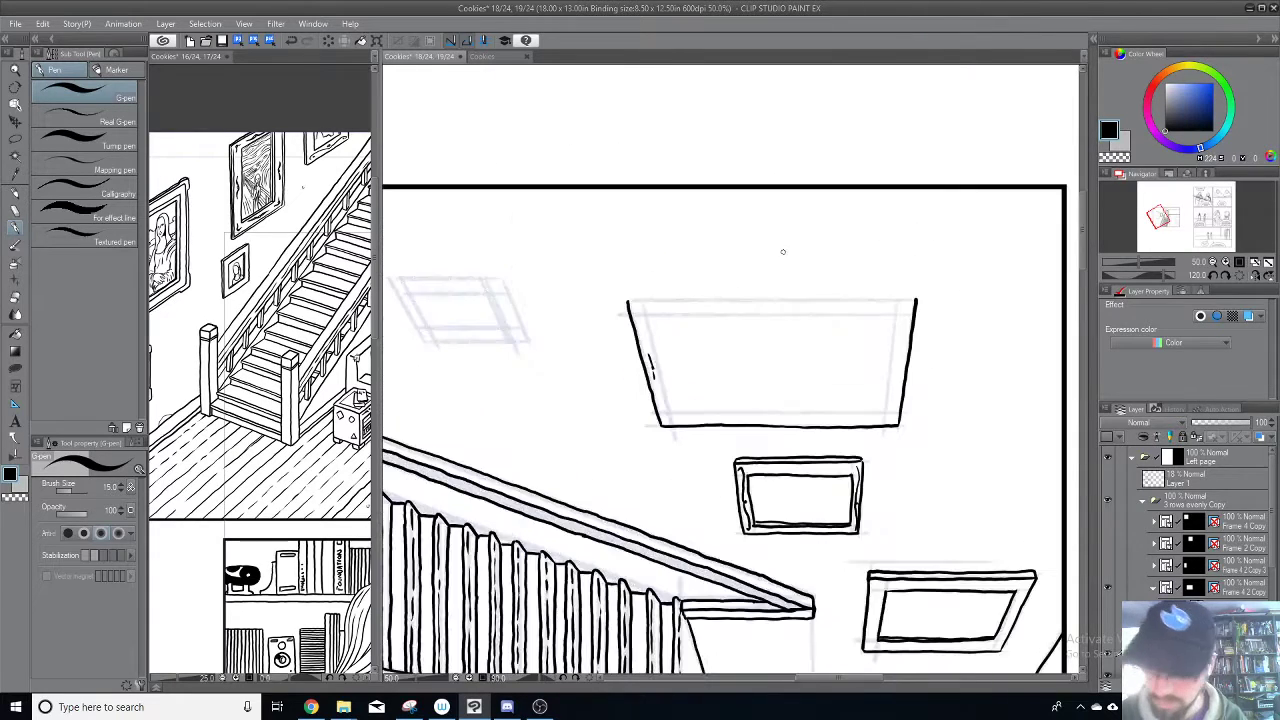
{"action": "left_click_drag", "start_coordinate": [625, 418], "coordinate": [716, 246]}
{"action": "key", "text": "ctrl+z"}
{"action": "mouse_move", "coordinate": [730, 331]}
{"action": "left_mouse_down"}
{"action": "mouse_move", "coordinate": [681, 434]}
{"action": "mouse_move", "coordinate": [621, 428]}
{"action": "mouse_move", "coordinate": [675, 329]}
{"action": "left_mouse_up"}
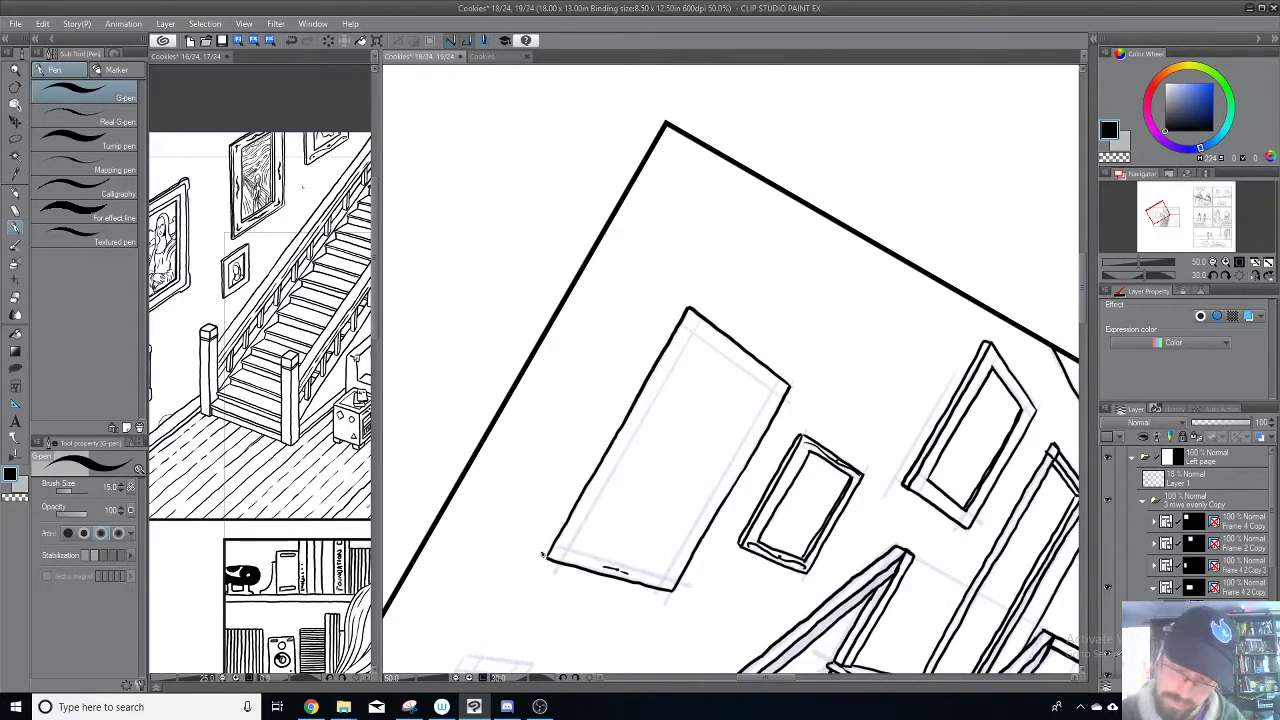
Step: Double the large picture frame's border-side outer edge and ink the parallel inner line beside it
{"action": "left_click_drag", "start_coordinate": [543, 553], "coordinate": [689, 308]}
{"action": "mouse_move", "coordinate": [691, 450]}
{"action": "left_mouse_down"}
{"action": "mouse_move", "coordinate": [754, 369]}
{"action": "mouse_move", "coordinate": [753, 349]}
{"action": "left_mouse_up"}
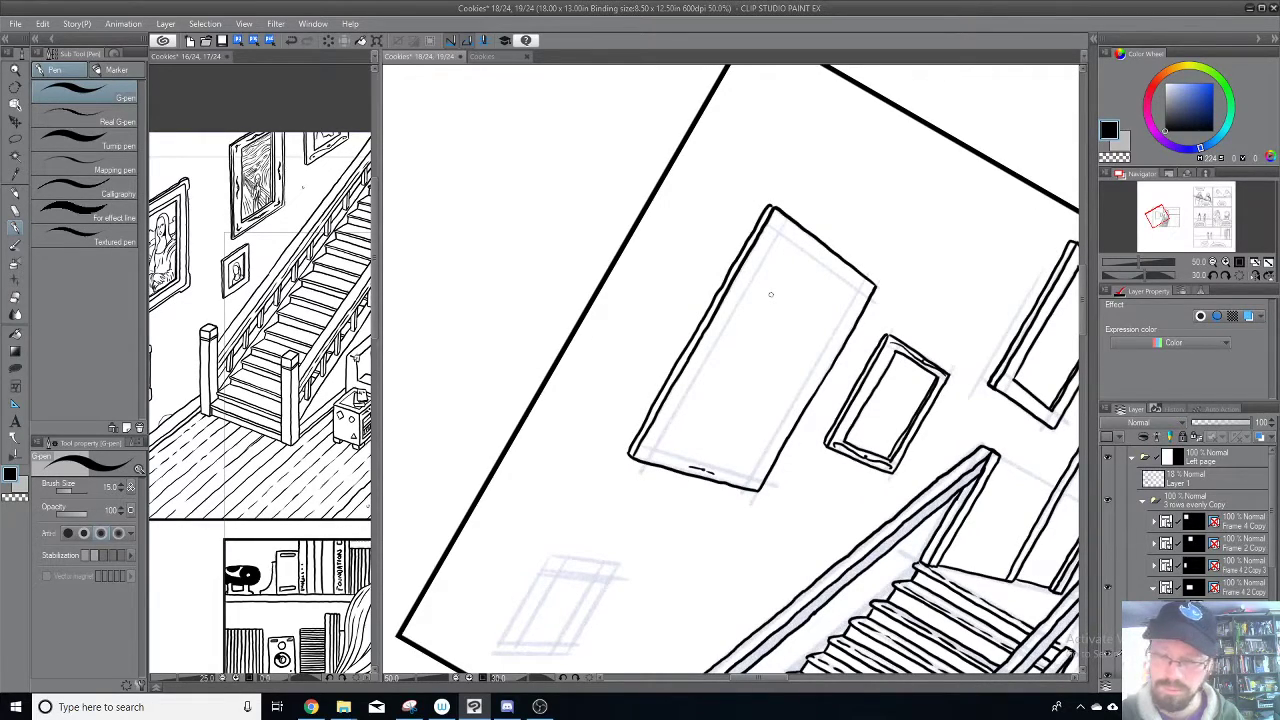
{"action": "left_click_drag", "start_coordinate": [655, 447], "coordinate": [778, 235]}
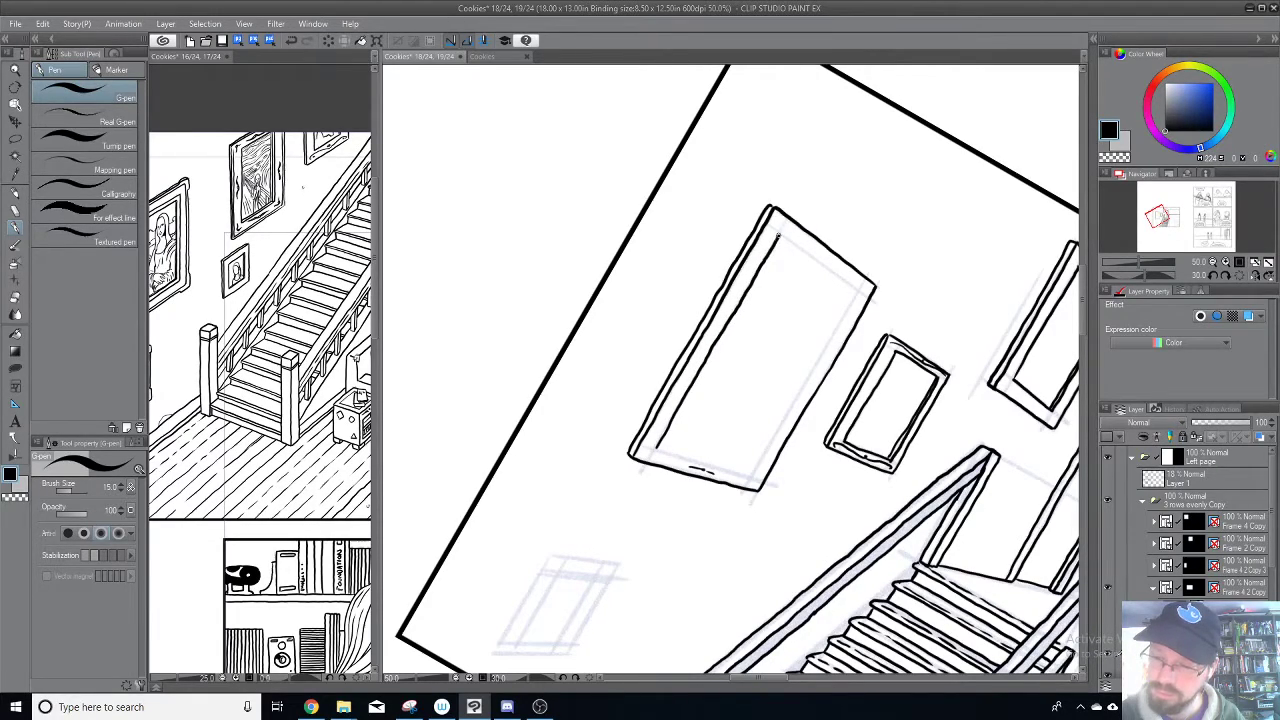
Step: Ink the large picture frame's inner top line and the inner long line facing the small picture
{"action": "key", "text": "minus"}
{"action": "key", "text": "minus"}
{"action": "key", "text": "minus"}
{"action": "key", "text": "minus"}
{"action": "key", "text": "minus"}
{"action": "key", "text": "minus"}
{"action": "key", "text": "minus"}
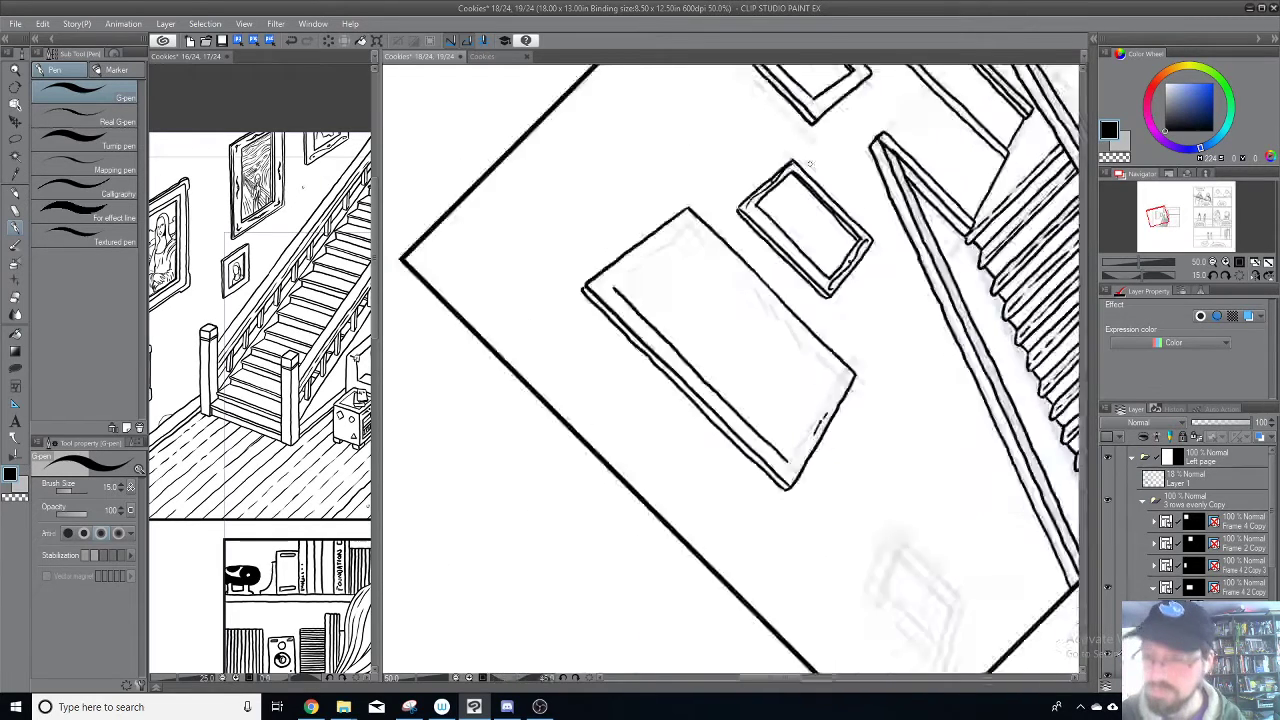
{"action": "left_click_drag", "start_coordinate": [592, 358], "coordinate": [622, 266]}
{"action": "key", "text": "minus"}
{"action": "key", "text": "minus"}
{"action": "key", "text": "minus"}
{"action": "key", "text": "minus"}
{"action": "key", "text": "minus"}
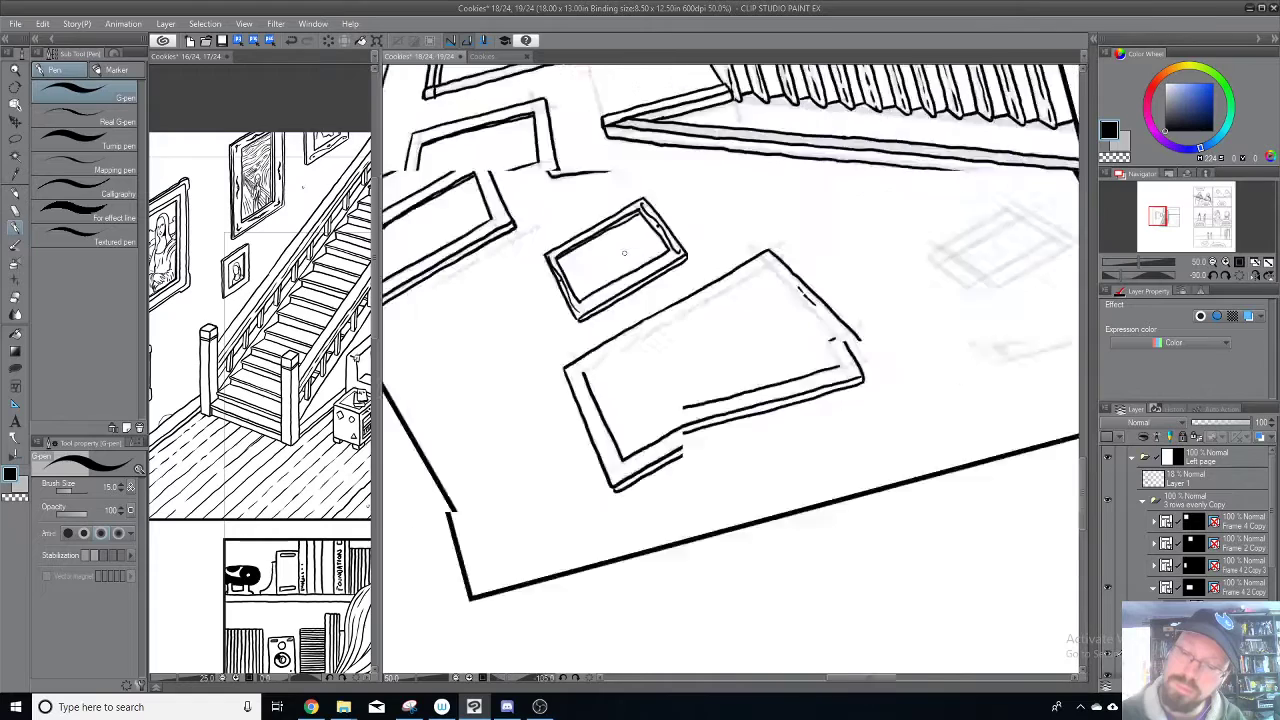
{"action": "left_click_drag", "start_coordinate": [606, 446], "coordinate": [701, 277]}
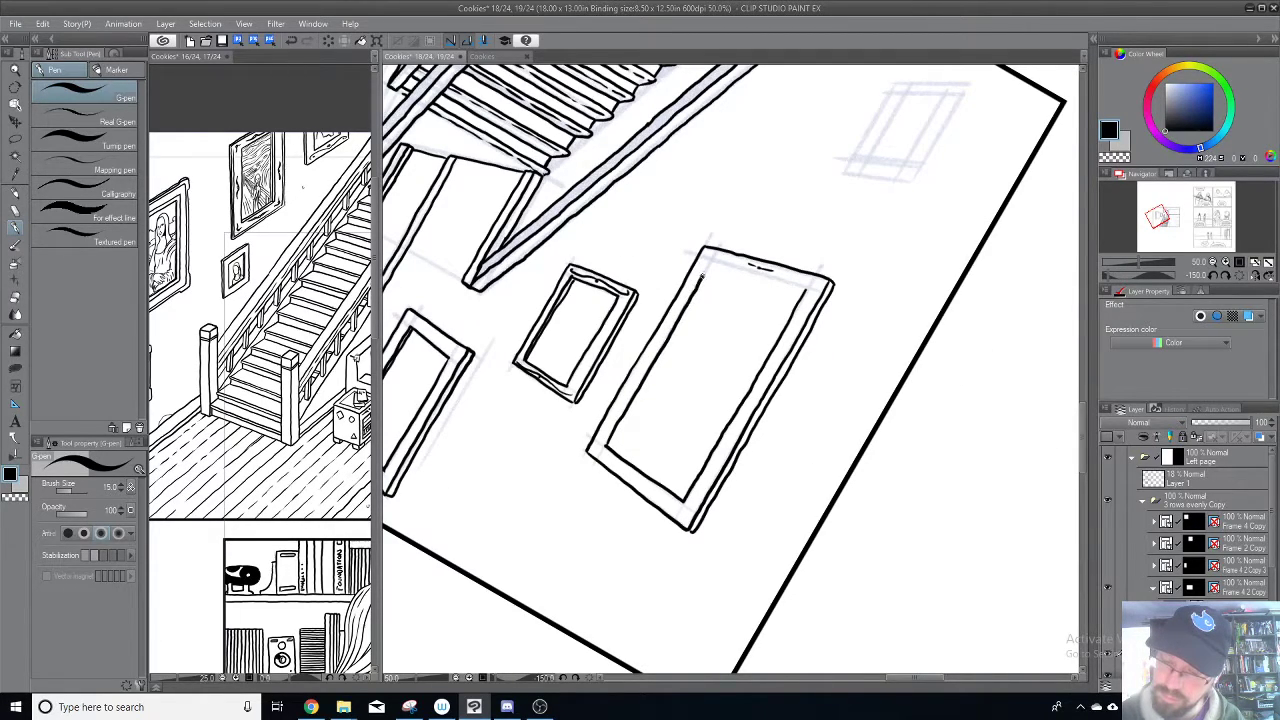
Step: Ink the large picture frame's inner bottom line and double the inner long line facing the small picture
{"action": "key", "text": "minus"}
{"action": "key", "text": "minus"}
{"action": "key", "text": "minus"}
{"action": "key", "text": "minus"}
{"action": "key", "text": "minus"}
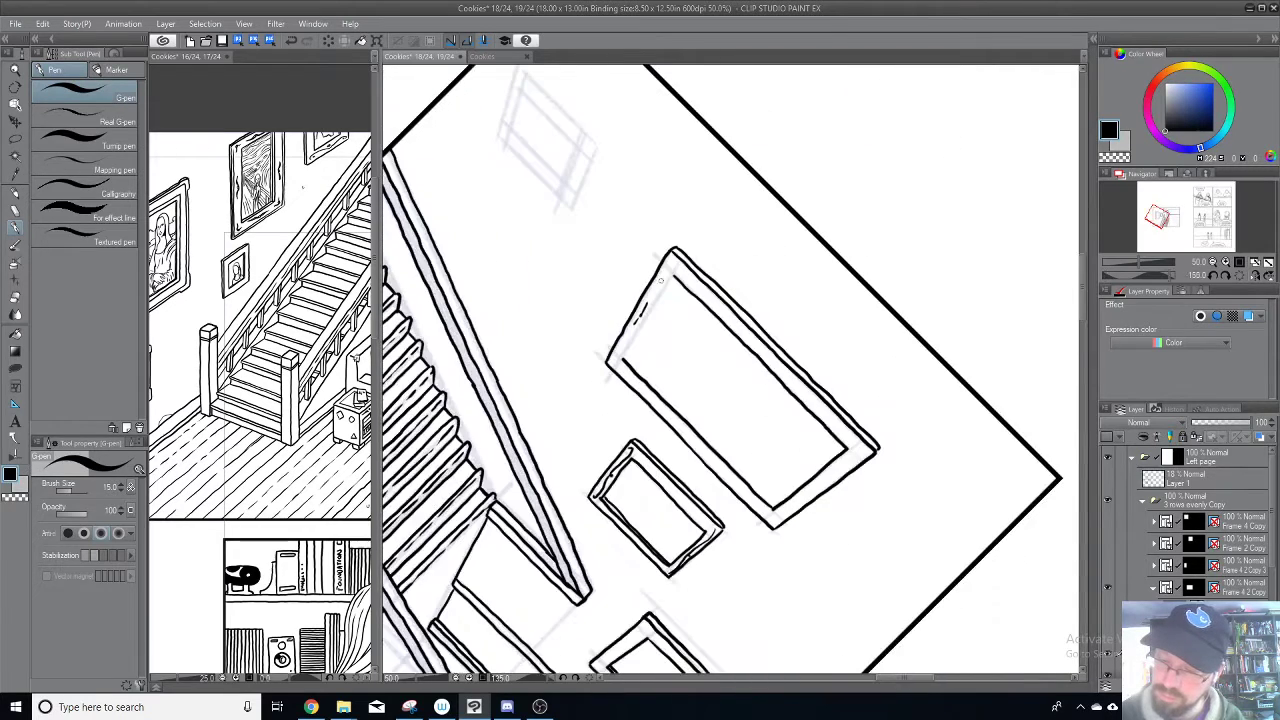
{"action": "left_click_drag", "start_coordinate": [625, 352], "coordinate": [662, 291]}
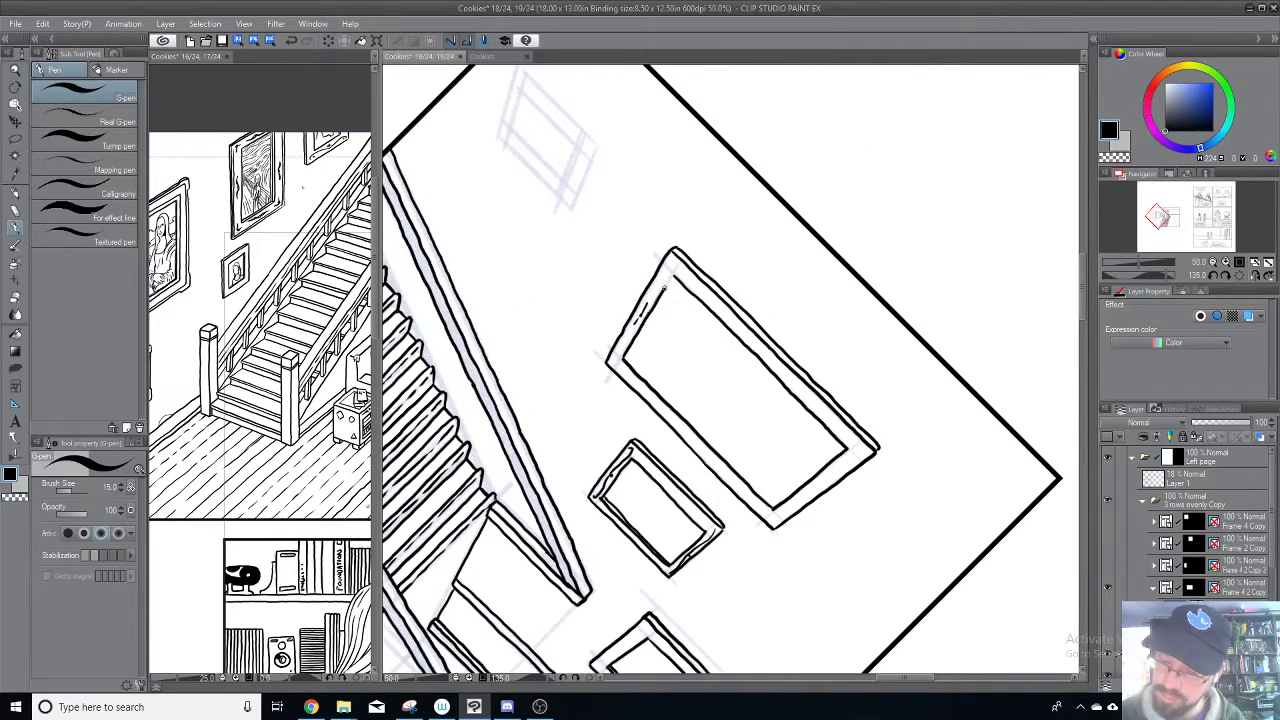
{"action": "key", "text": "minus"}
{"action": "key", "text": "minus"}
{"action": "key", "text": "minus"}
{"action": "key", "text": "minus"}
{"action": "key", "text": "minus"}
{"action": "key", "text": "minus"}
{"action": "key", "text": "minus"}
{"action": "key", "text": "minus"}
{"action": "key", "text": "minus"}
{"action": "key", "text": "minus"}
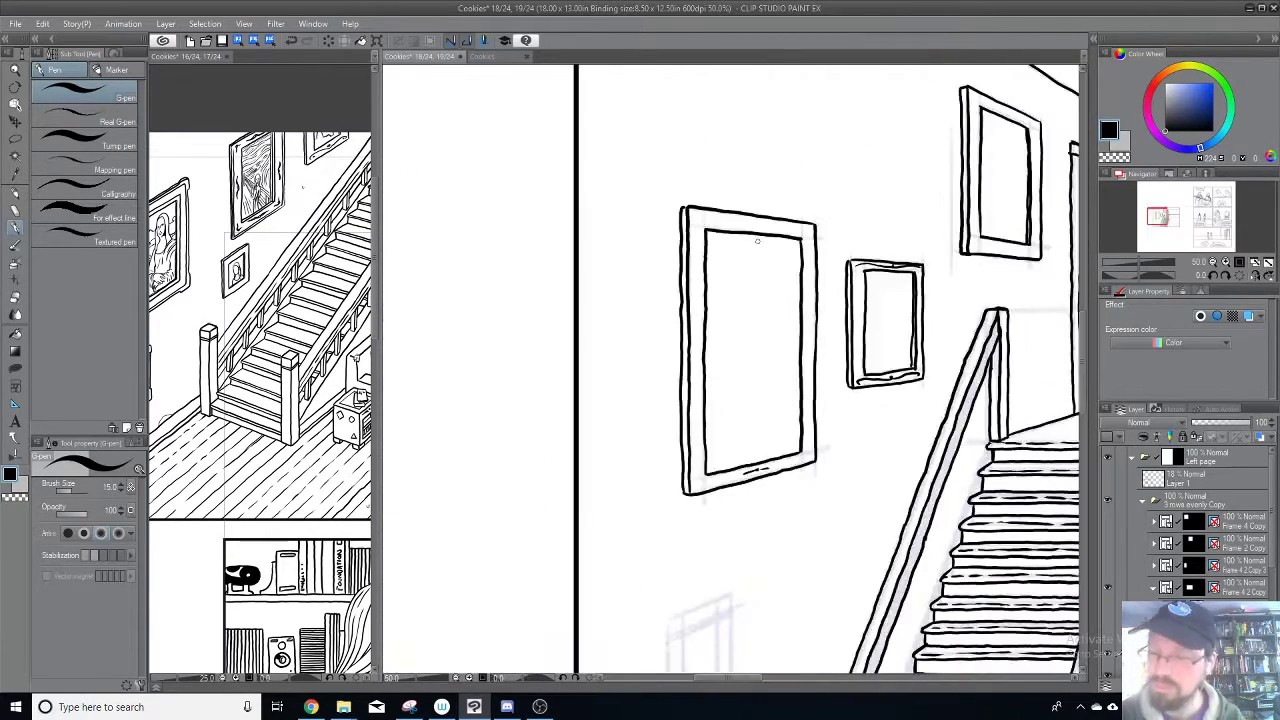
{"action": "key", "text": "minus"}
{"action": "key", "text": "minus"}
{"action": "key", "text": "minus"}
{"action": "key", "text": "minus"}
{"action": "key", "text": "minus"}
{"action": "key", "text": "minus"}
{"action": "key", "text": "minus"}
{"action": "key", "text": "minus"}
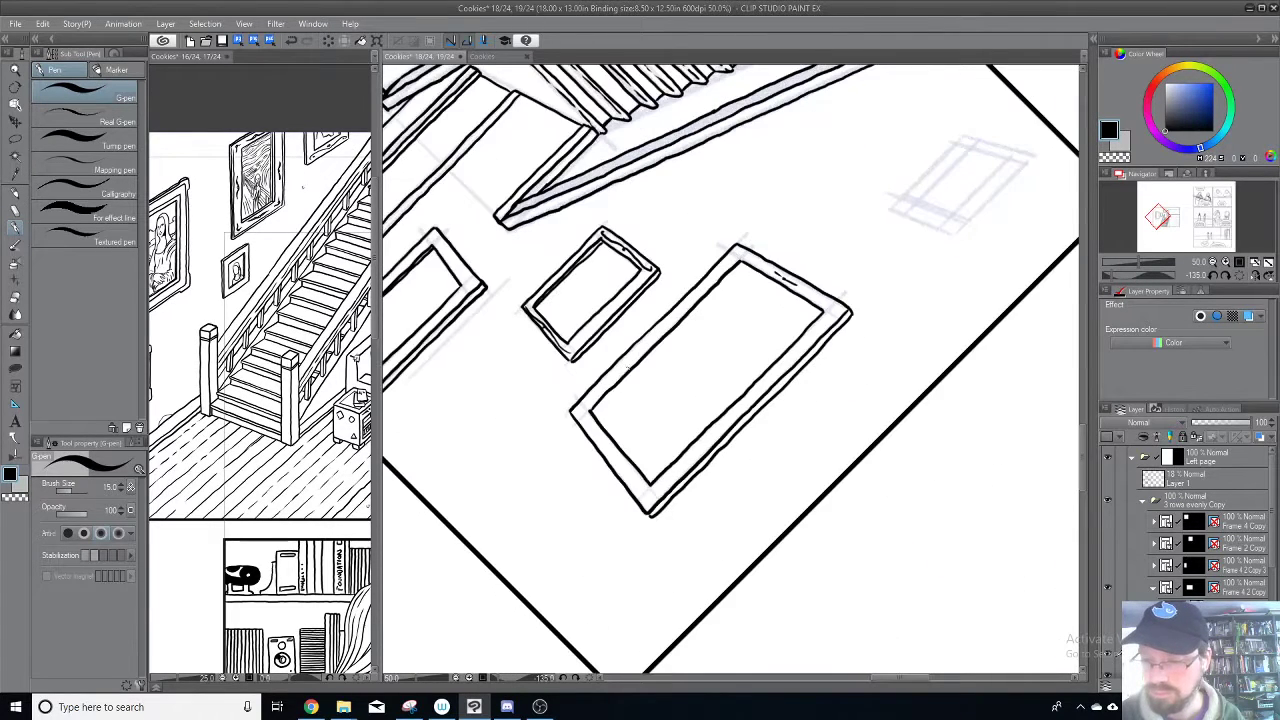
{"action": "left_click_drag", "start_coordinate": [592, 412], "coordinate": [738, 268]}
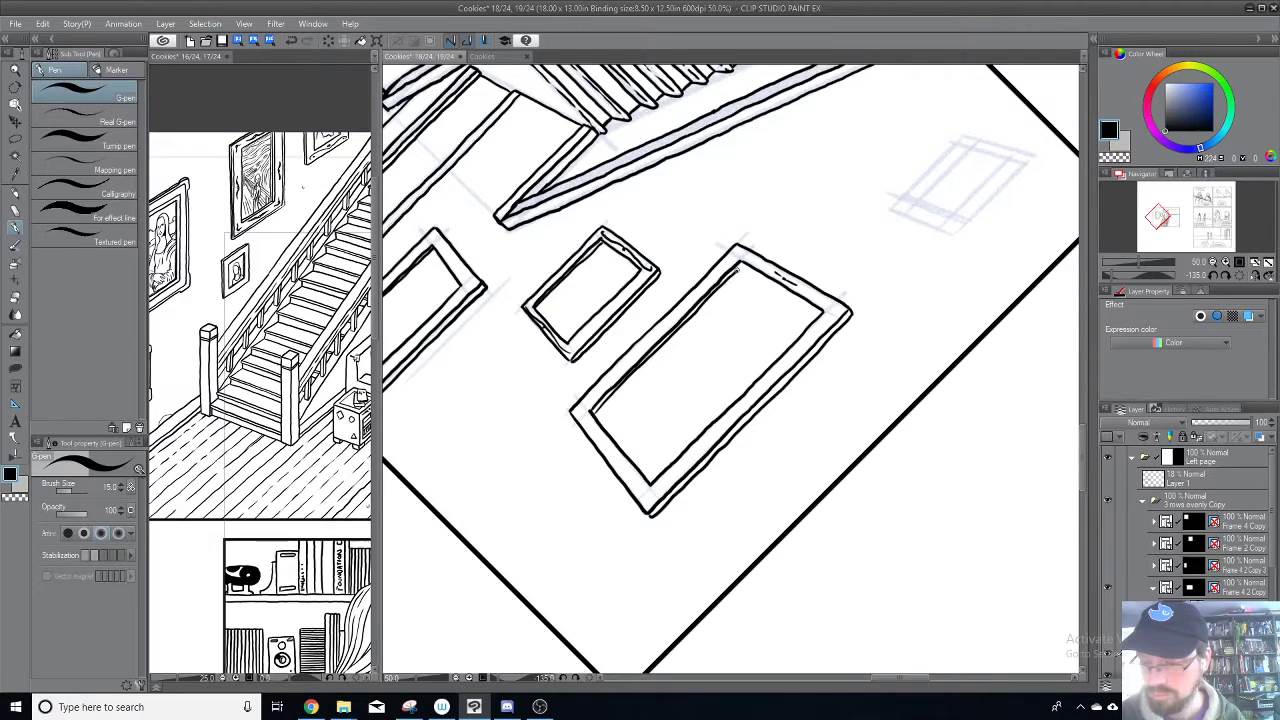
Step: Ink the four-sided outer outline of the small picture frame sketched in the panel's lower corner beside the stairs
{"action": "mouse_move", "coordinate": [554, 449]}
{"action": "left_mouse_down"}
{"action": "mouse_move", "coordinate": [663, 323]}
{"action": "mouse_move", "coordinate": [826, 250]}
{"action": "mouse_move", "coordinate": [706, 254]}
{"action": "left_mouse_up"}
{"action": "scroll", "coordinate": [740, 297], "scroll_direction": "up", "scroll_amount": 2}
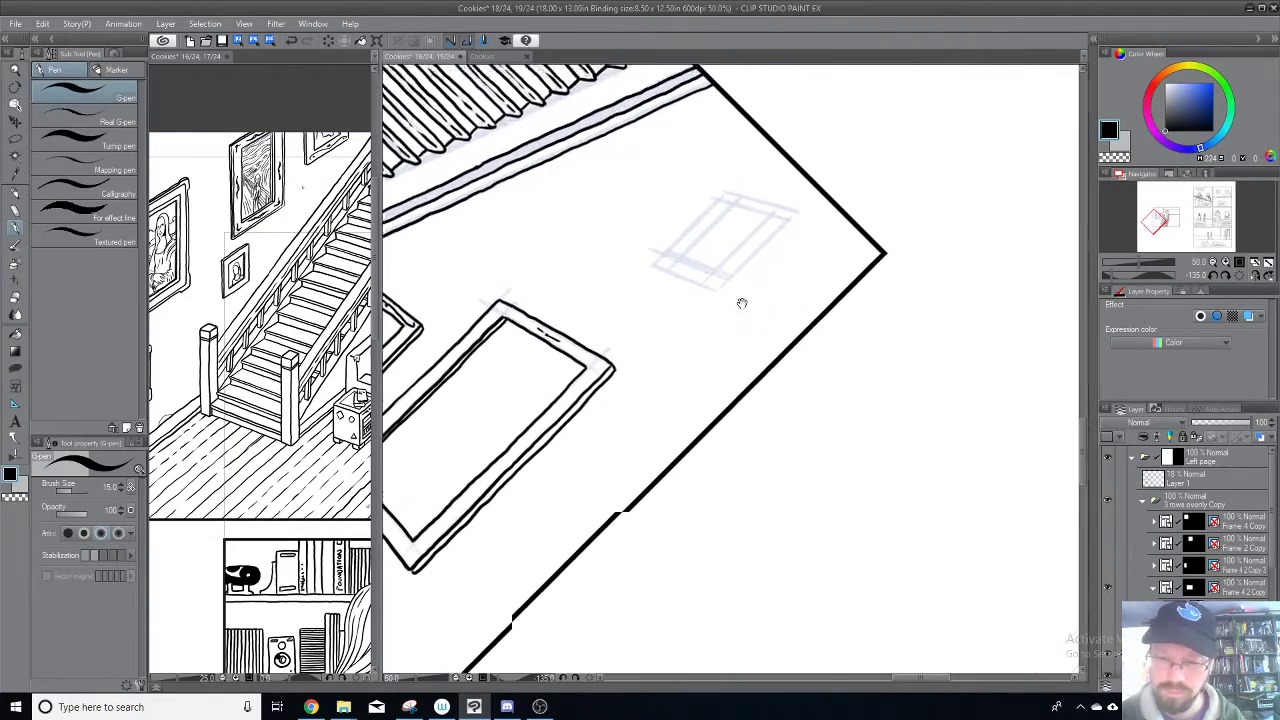
{"action": "left_click_drag", "start_coordinate": [658, 300], "coordinate": [729, 231]}
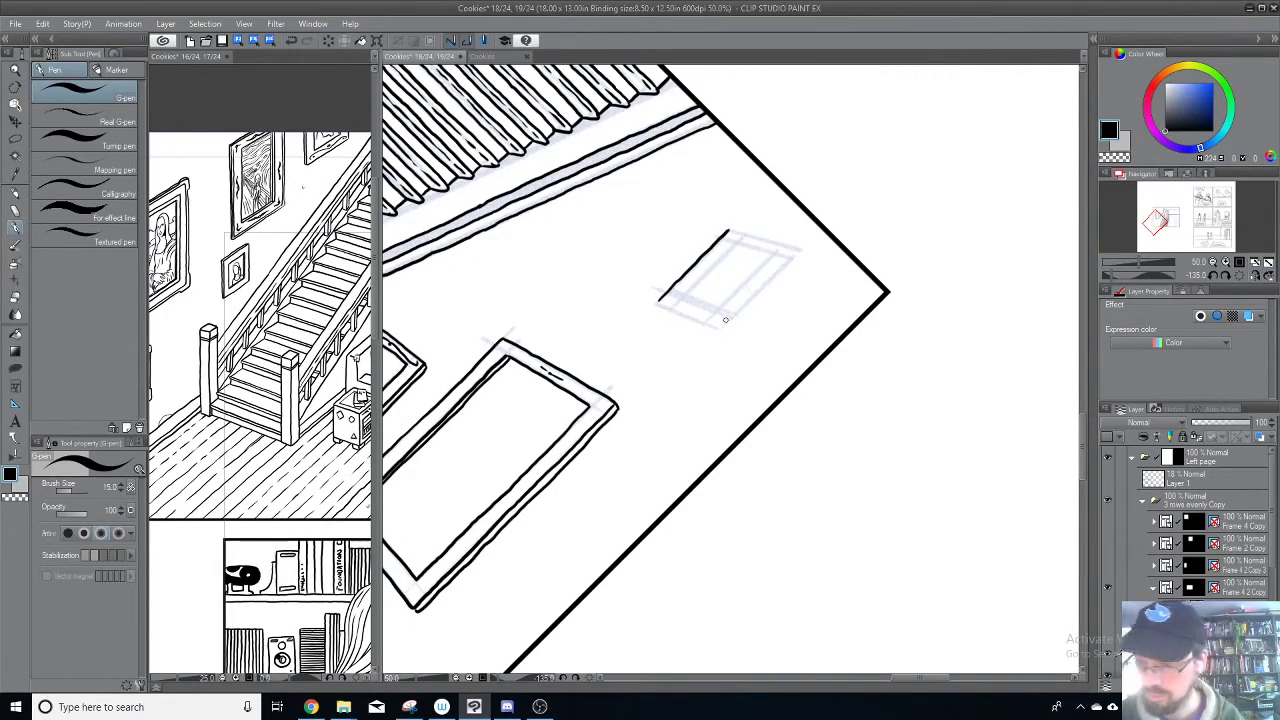
{"action": "left_click_drag", "start_coordinate": [720, 328], "coordinate": [802, 249]}
{"action": "key", "text": "minus"}
{"action": "key", "text": "minus"}
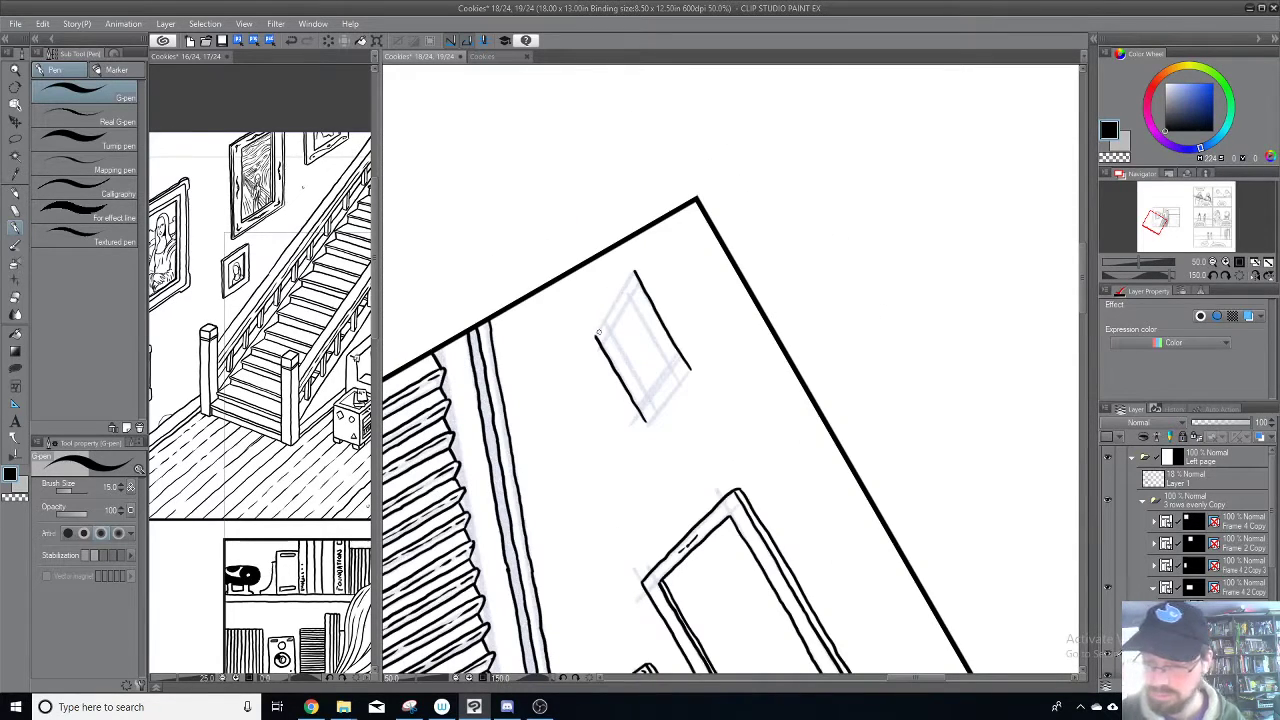
{"action": "left_click_drag", "start_coordinate": [597, 333], "coordinate": [630, 277]}
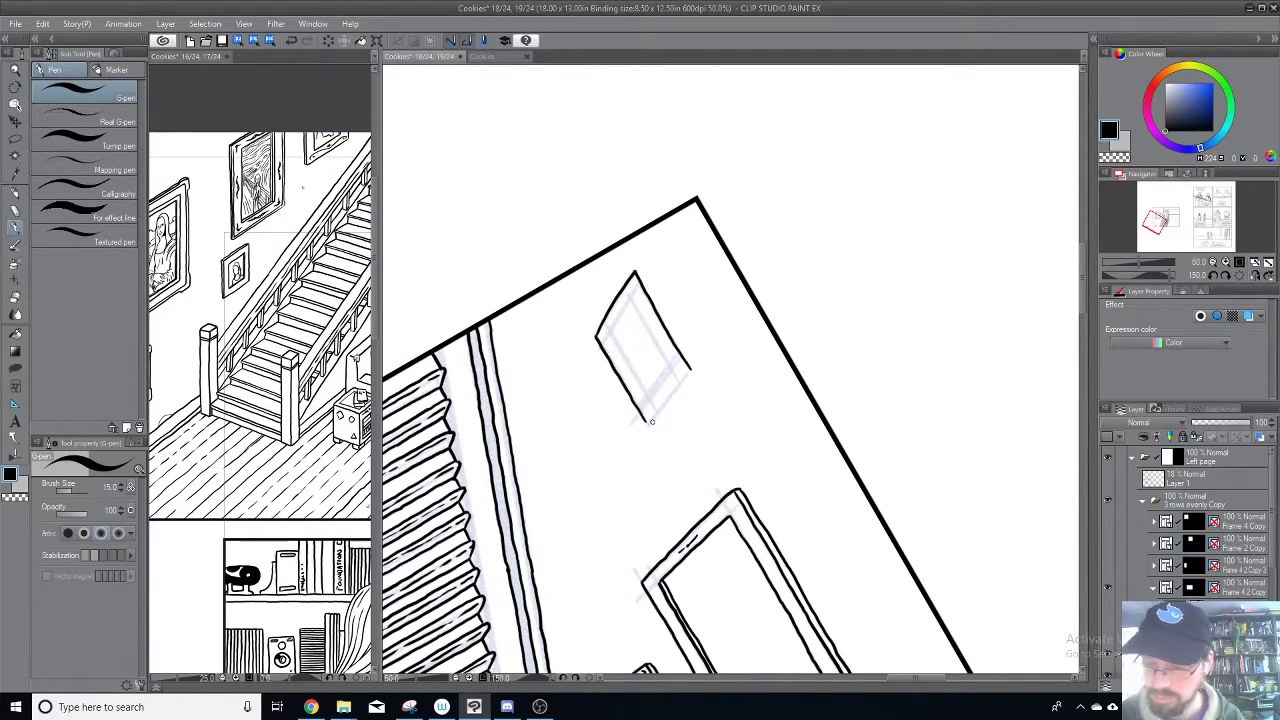
{"action": "left_click_drag", "start_coordinate": [645, 422], "coordinate": [686, 377]}
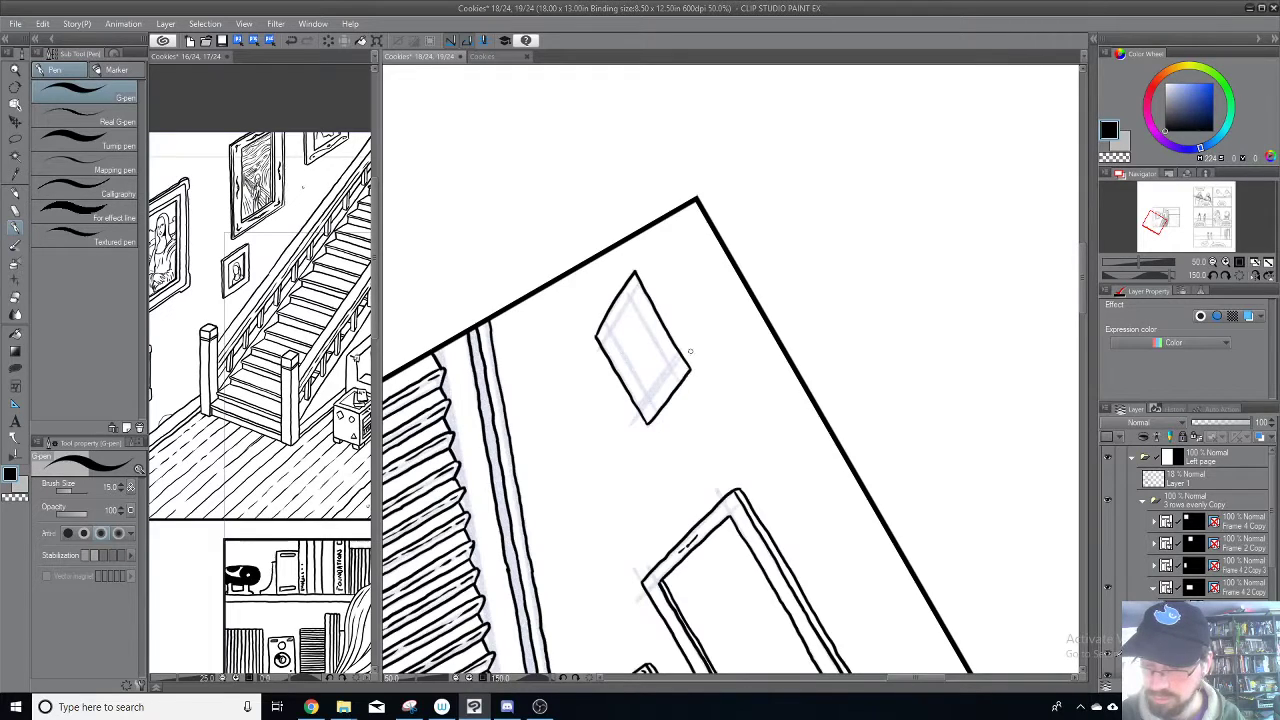
Step: Ink the lower-corner picture frame's inner outline with a doubled stair-side line, and double its border-side outer edge
{"action": "mouse_move", "coordinate": [611, 331]}
{"action": "left_mouse_down"}
{"action": "mouse_move", "coordinate": [628, 302]}
{"action": "mouse_move", "coordinate": [632, 376]}
{"action": "mouse_move", "coordinate": [649, 397]}
{"action": "mouse_move", "coordinate": [657, 378]}
{"action": "left_mouse_up"}
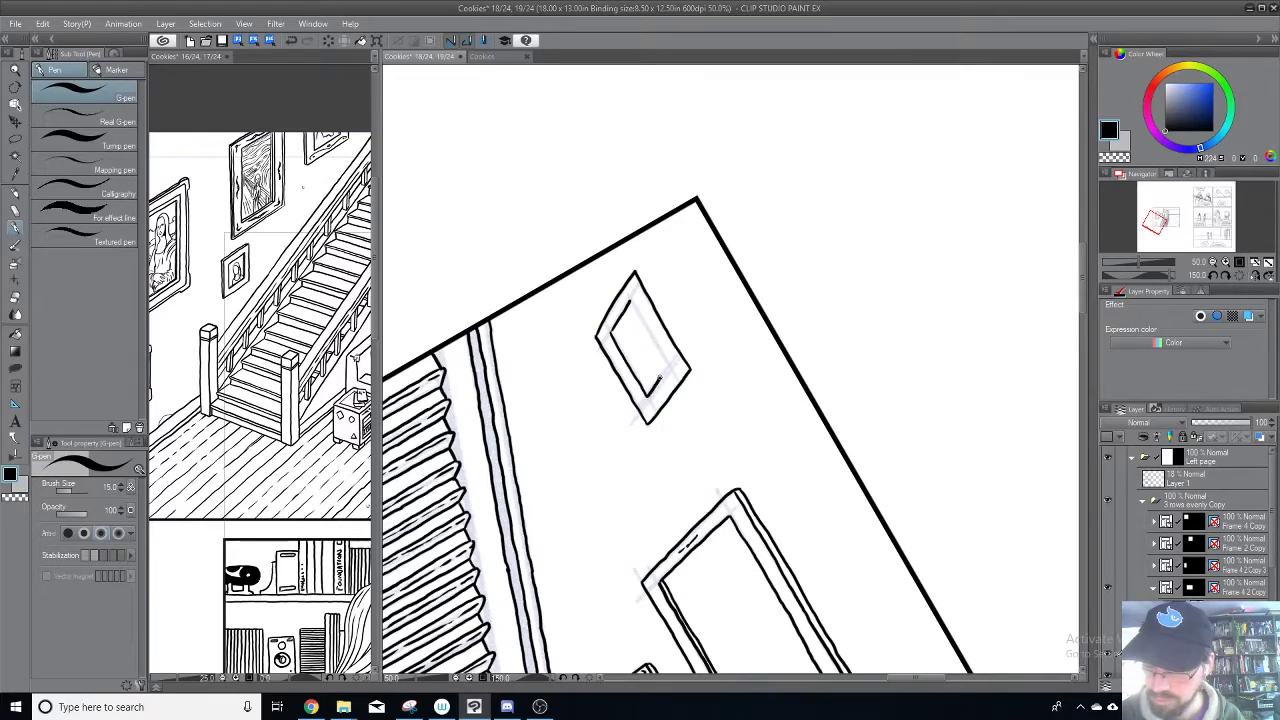
{"action": "mouse_move", "coordinate": [632, 303]}
{"action": "left_mouse_down"}
{"action": "mouse_move", "coordinate": [663, 358]}
{"action": "mouse_move", "coordinate": [640, 377]}
{"action": "mouse_move", "coordinate": [648, 394]}
{"action": "left_mouse_up"}
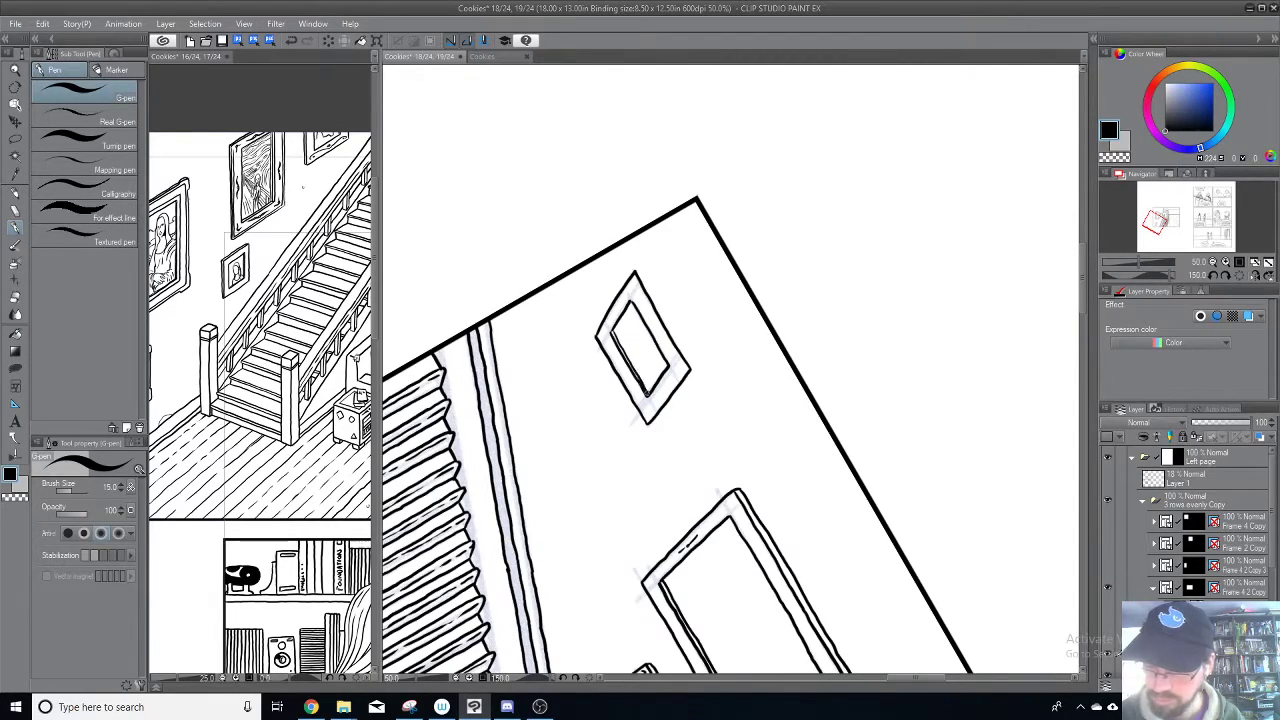
{"action": "key", "text": "minus"}
{"action": "key", "text": "minus"}
{"action": "key", "text": "minus"}
{"action": "key", "text": "minus"}
{"action": "key", "text": "minus"}
{"action": "key", "text": "minus"}
{"action": "key", "text": "minus"}
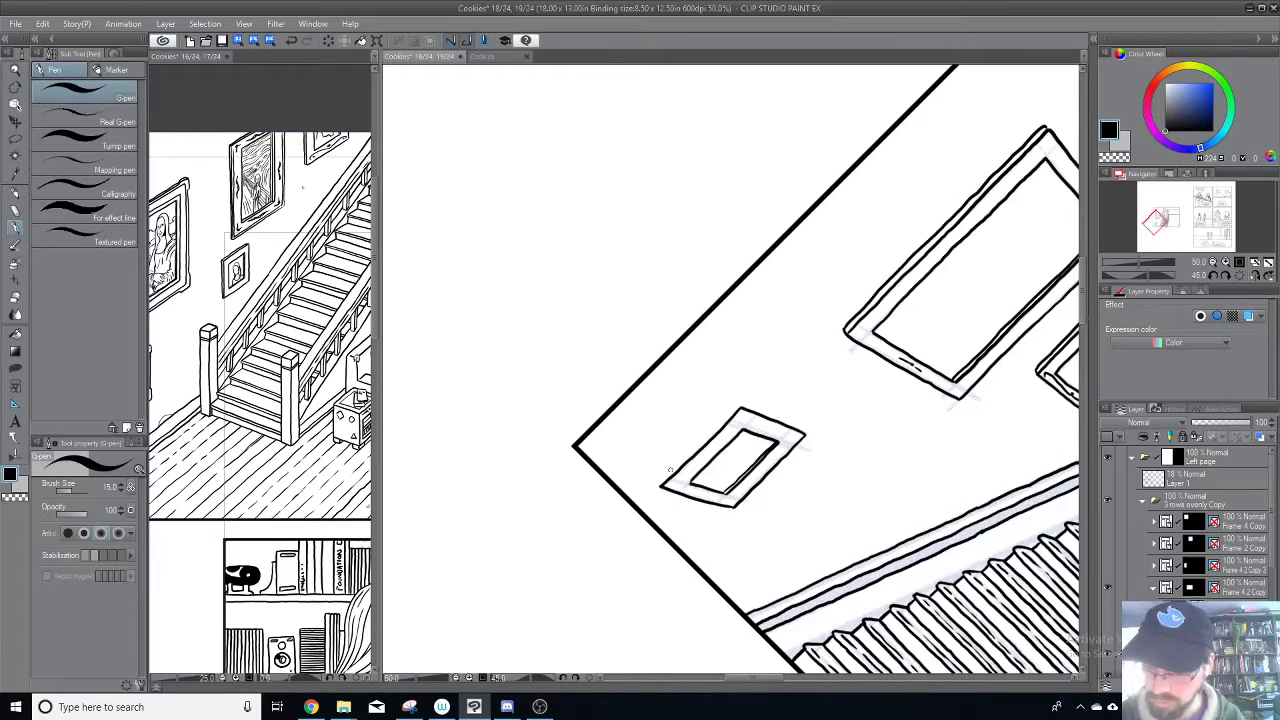
{"action": "key", "text": "minus"}
{"action": "left_click_drag", "start_coordinate": [689, 498], "coordinate": [744, 405]}
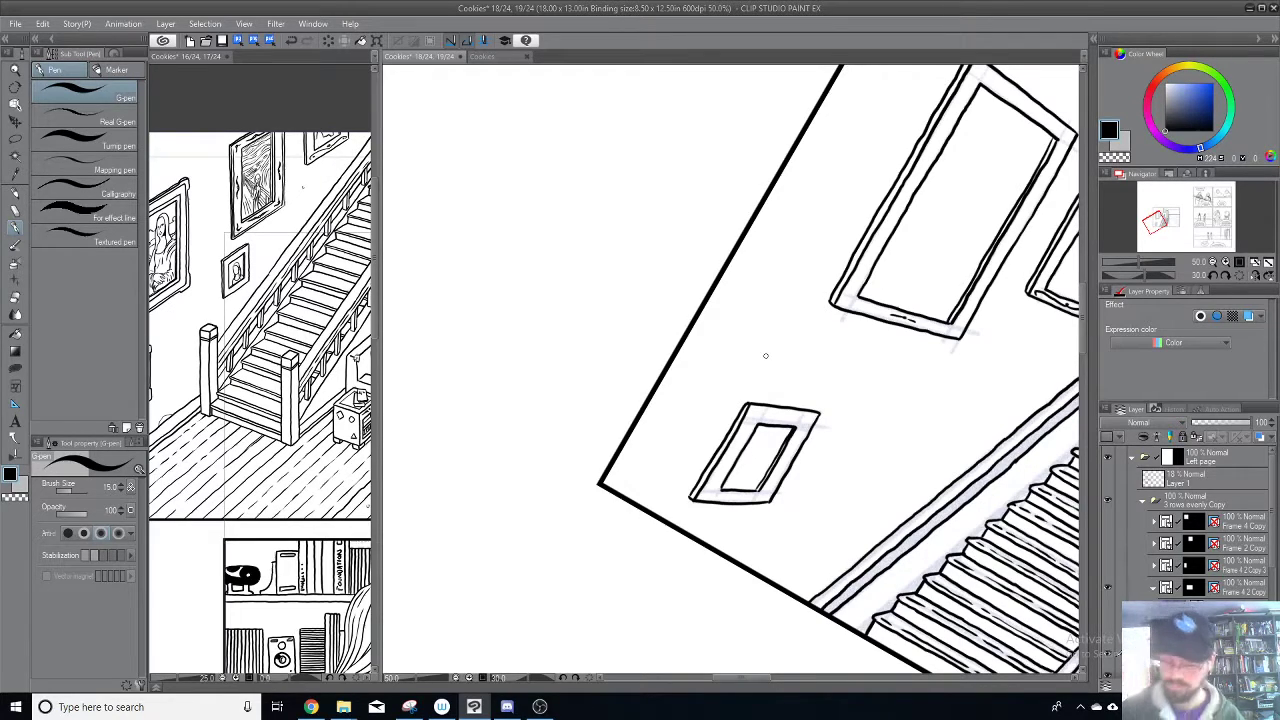
{"action": "scroll", "coordinate": [766, 355], "scroll_direction": "down", "scroll_amount": 2}
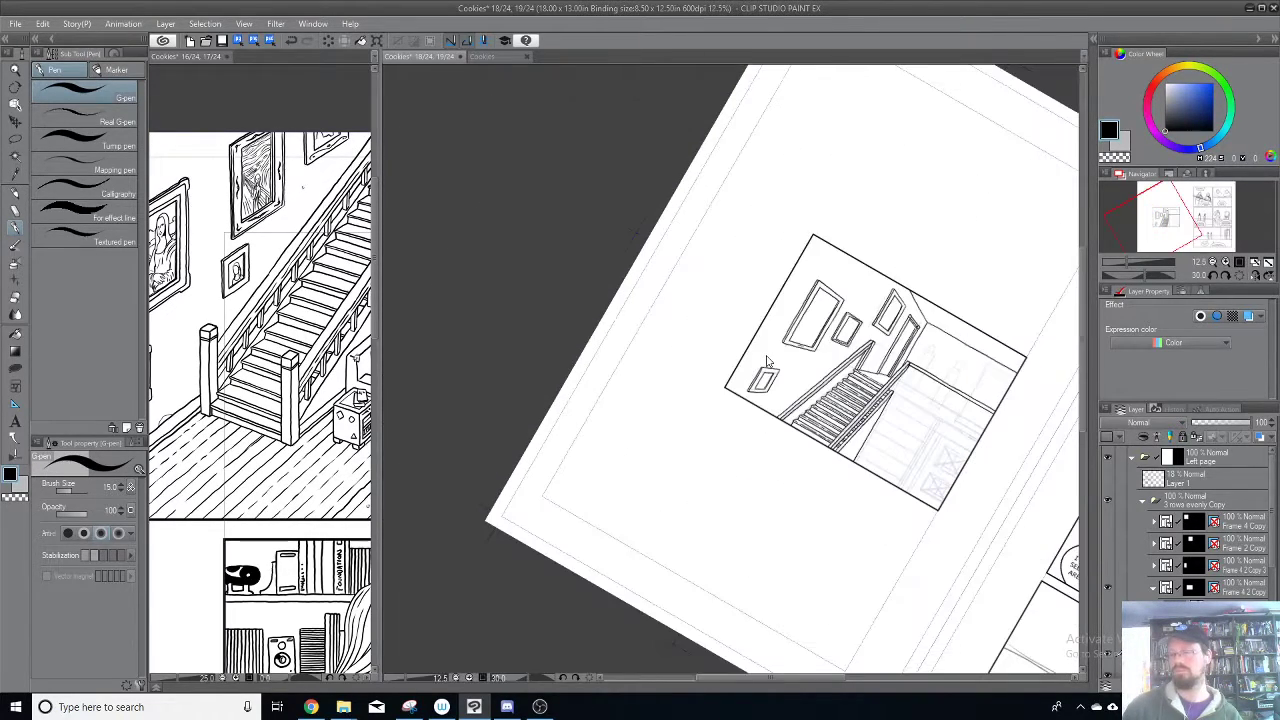
{"action": "key", "text": "minus"}
{"action": "key", "text": "minus"}
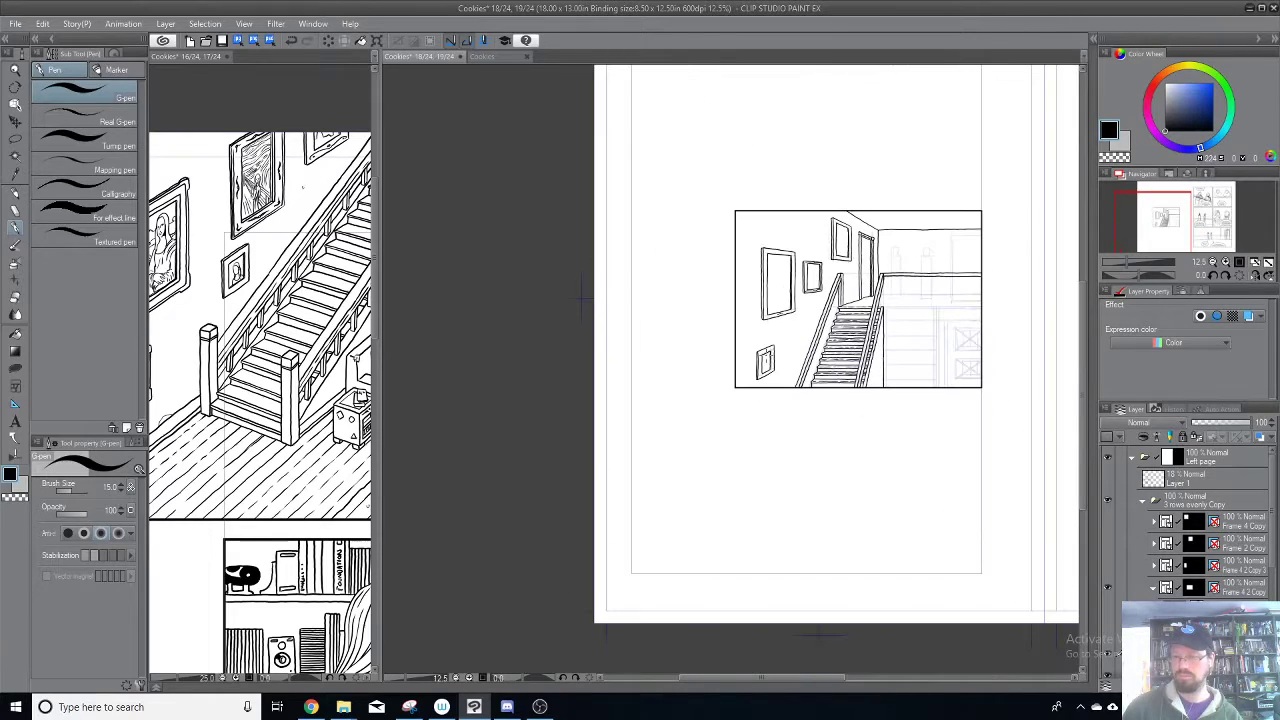
{"action": "scroll", "coordinate": [766, 355], "scroll_direction": "up", "scroll_amount": 1}
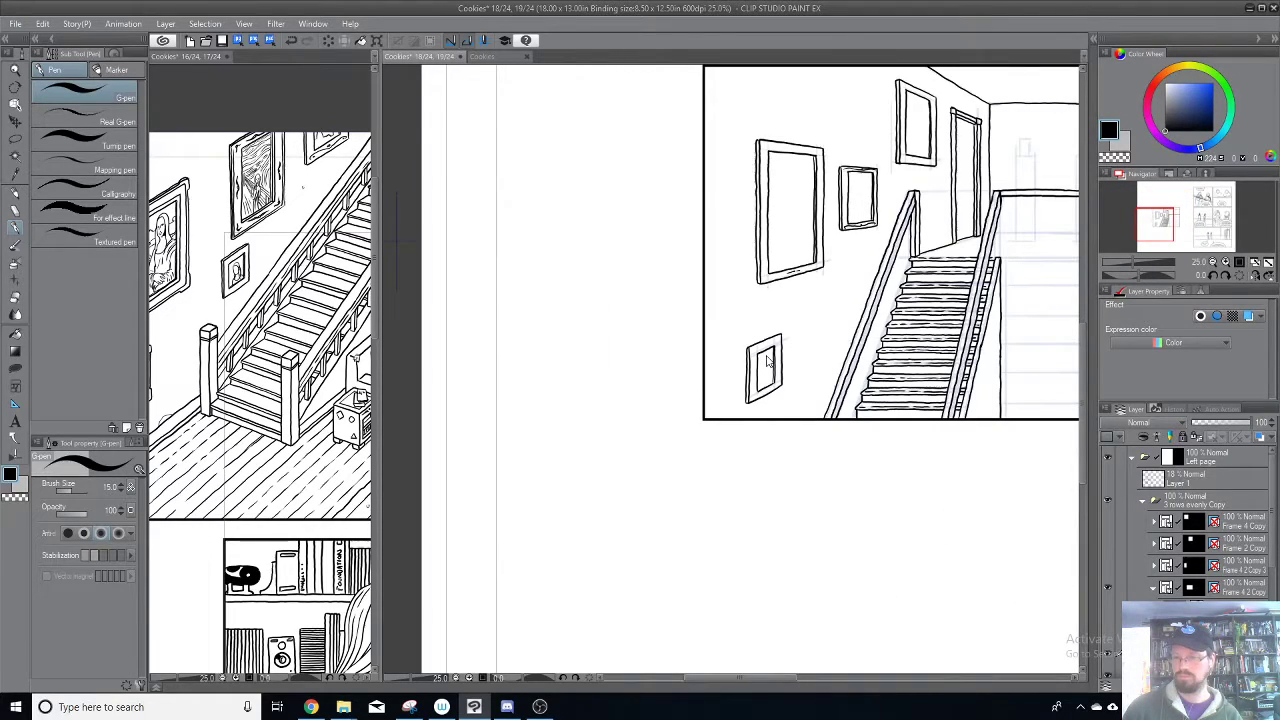
{"action": "scroll", "coordinate": [766, 362], "scroll_direction": "down", "scroll_amount": 1}
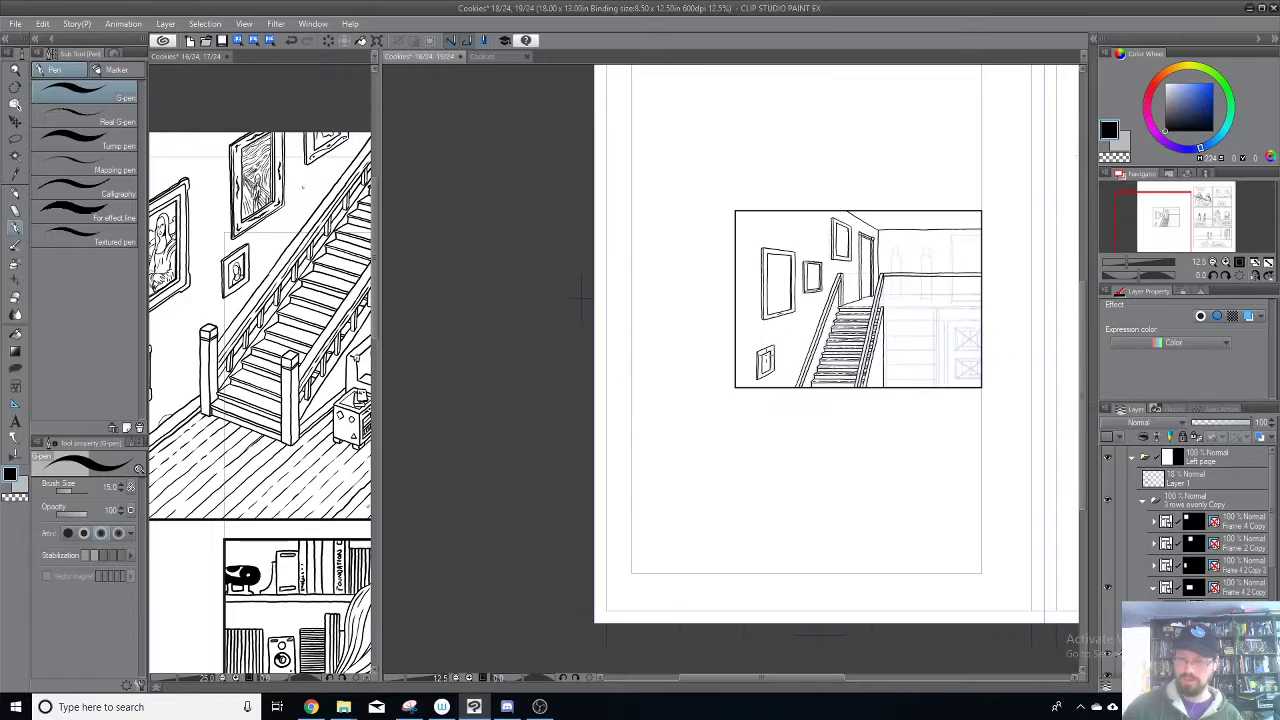
Step: Turn the visibility of page 18's hidden panel frames back on and review the spread of pages 18 and 19
{"action": "left_click_drag", "start_coordinate": [886, 367], "coordinate": [646, 489]}
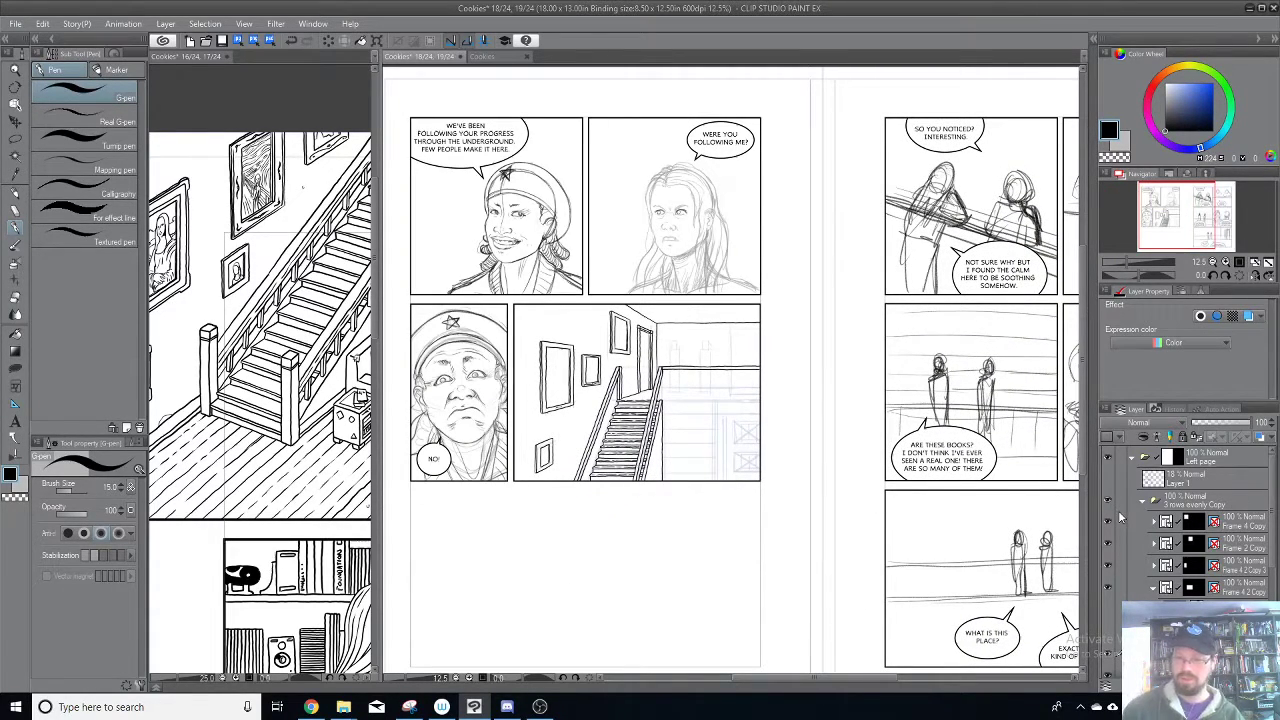
{"action": "scroll", "coordinate": [1190, 520], "scroll_direction": "down", "scroll_amount": 3}
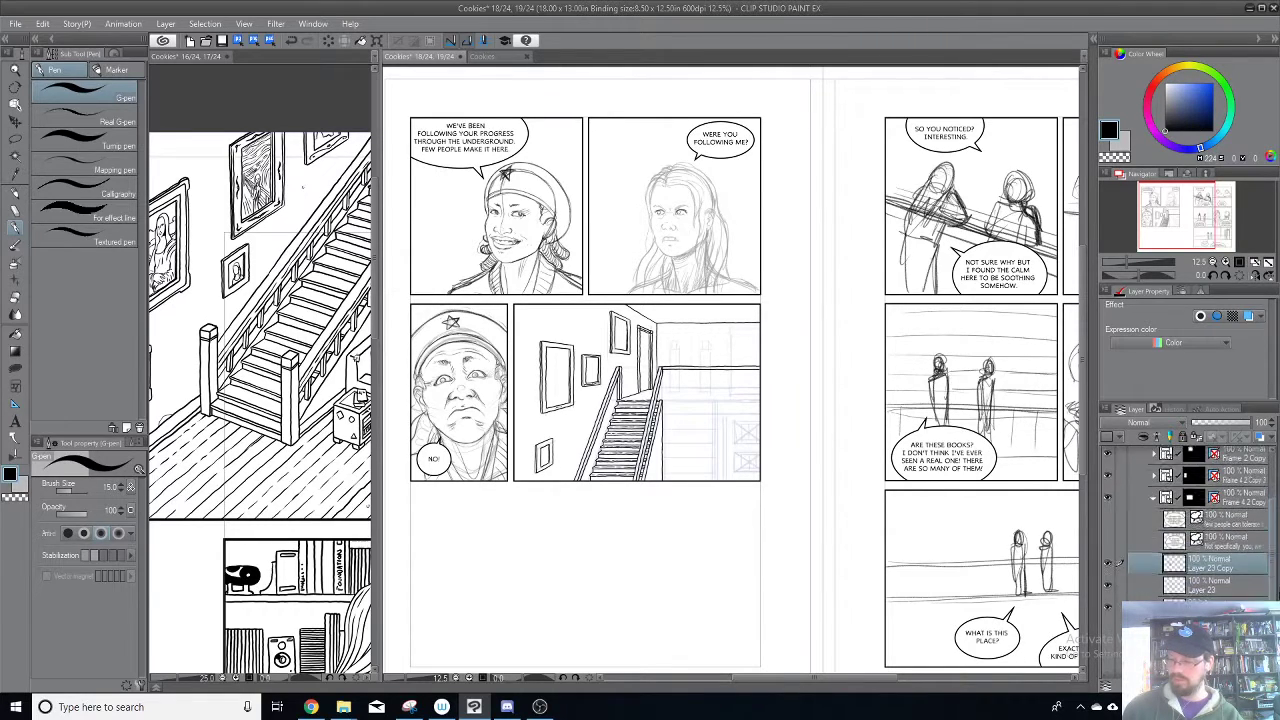
{"action": "left_click", "coordinate": [1108, 658]}
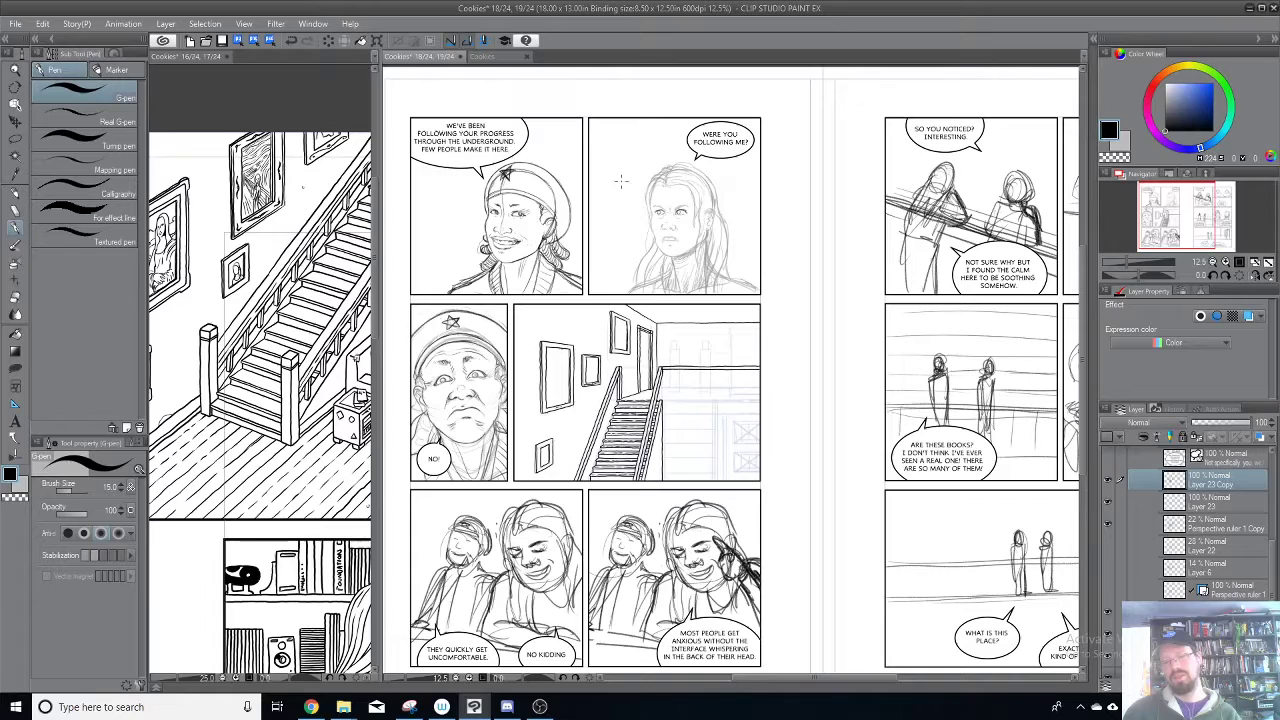
{"action": "left_click_drag", "start_coordinate": [880, 312], "coordinate": [579, 324]}
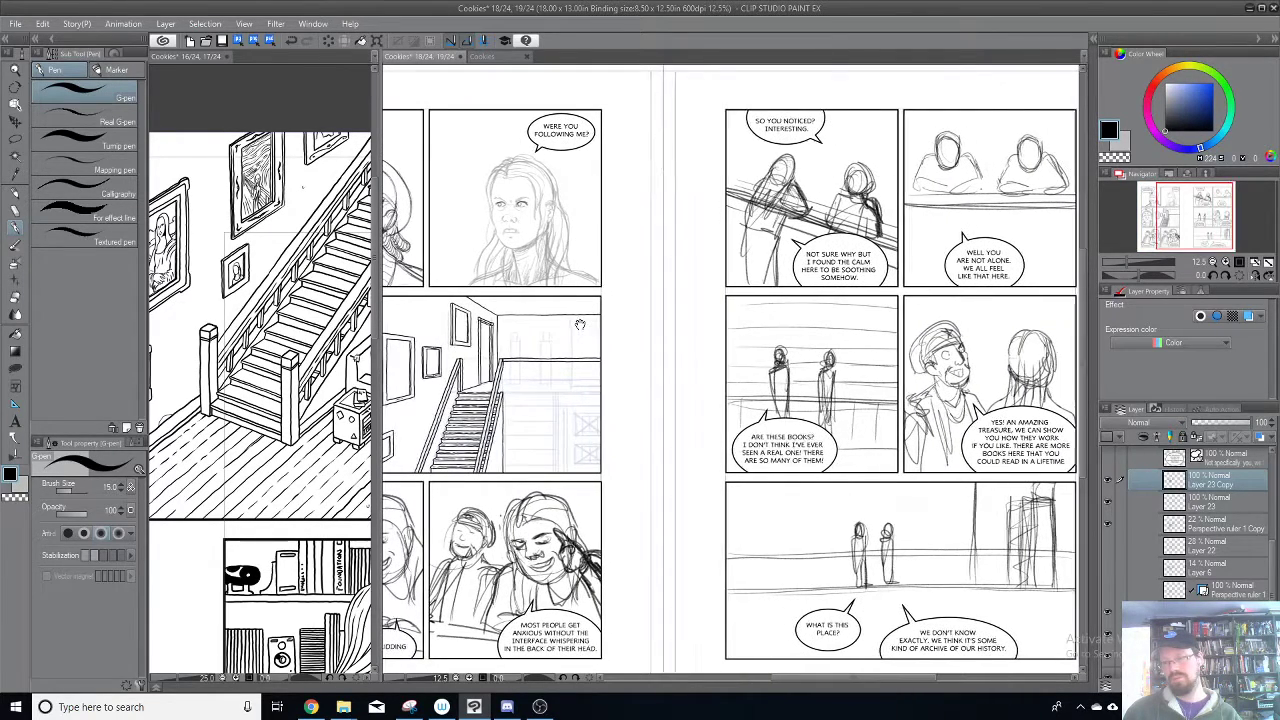
{"action": "left_click_drag", "start_coordinate": [750, 328], "coordinate": [930, 362]}
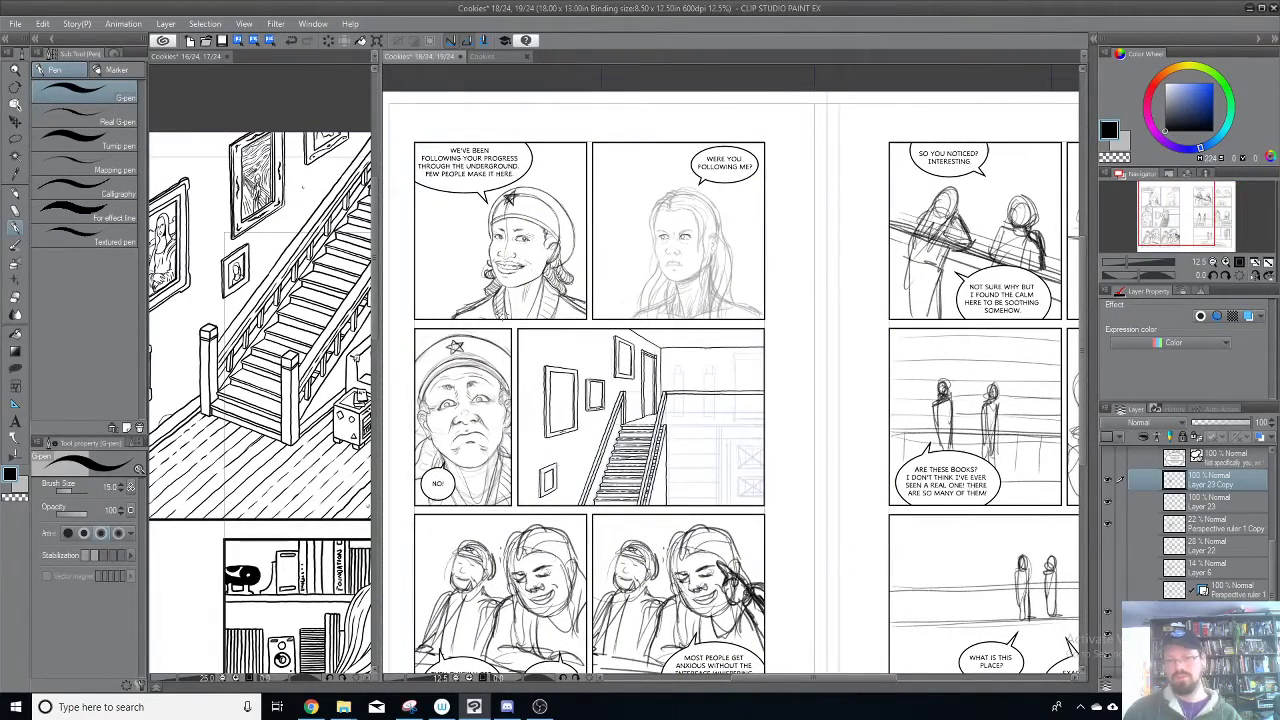
Step: Enlarge the page thumbnails in the Cookies page manager and examine the inked and sketched spreads throughout the comic
{"action": "left_click", "coordinate": [483, 57]}
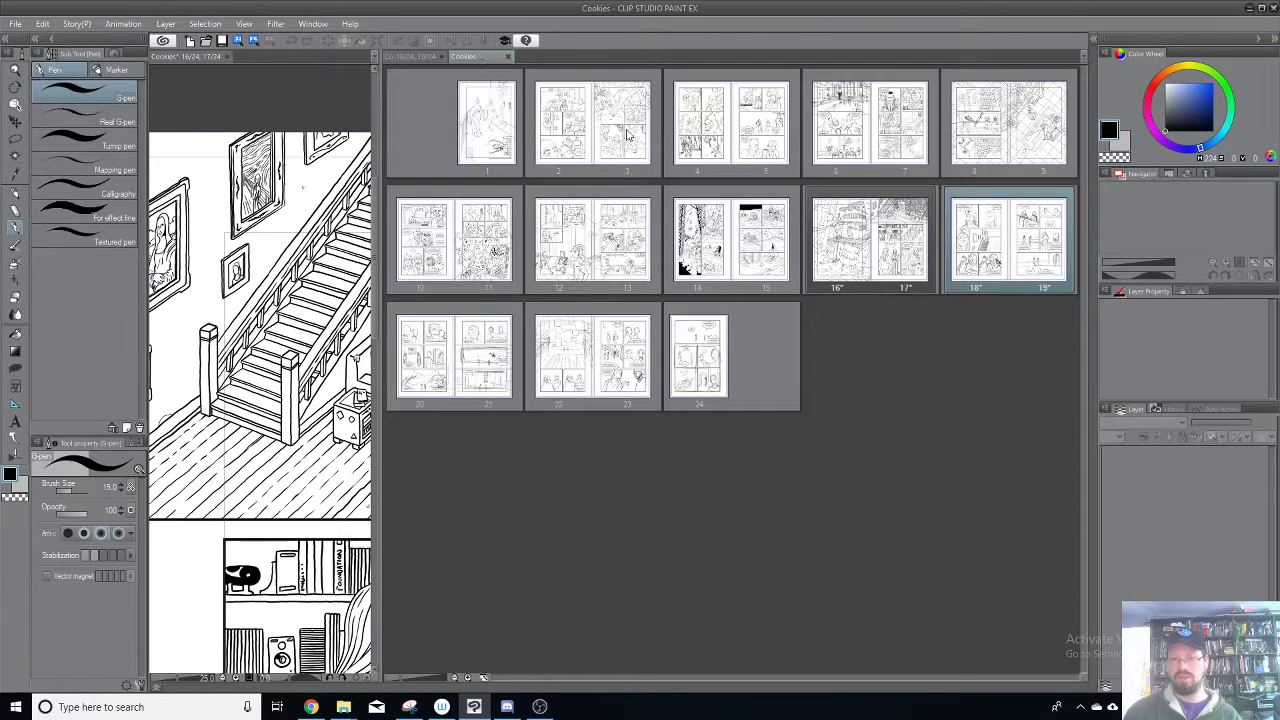
{"action": "left_click", "coordinate": [467, 677]}
{"action": "left_click", "coordinate": [467, 677]}
{"action": "scroll", "coordinate": [510, 598], "scroll_direction": "up", "scroll_amount": 2}
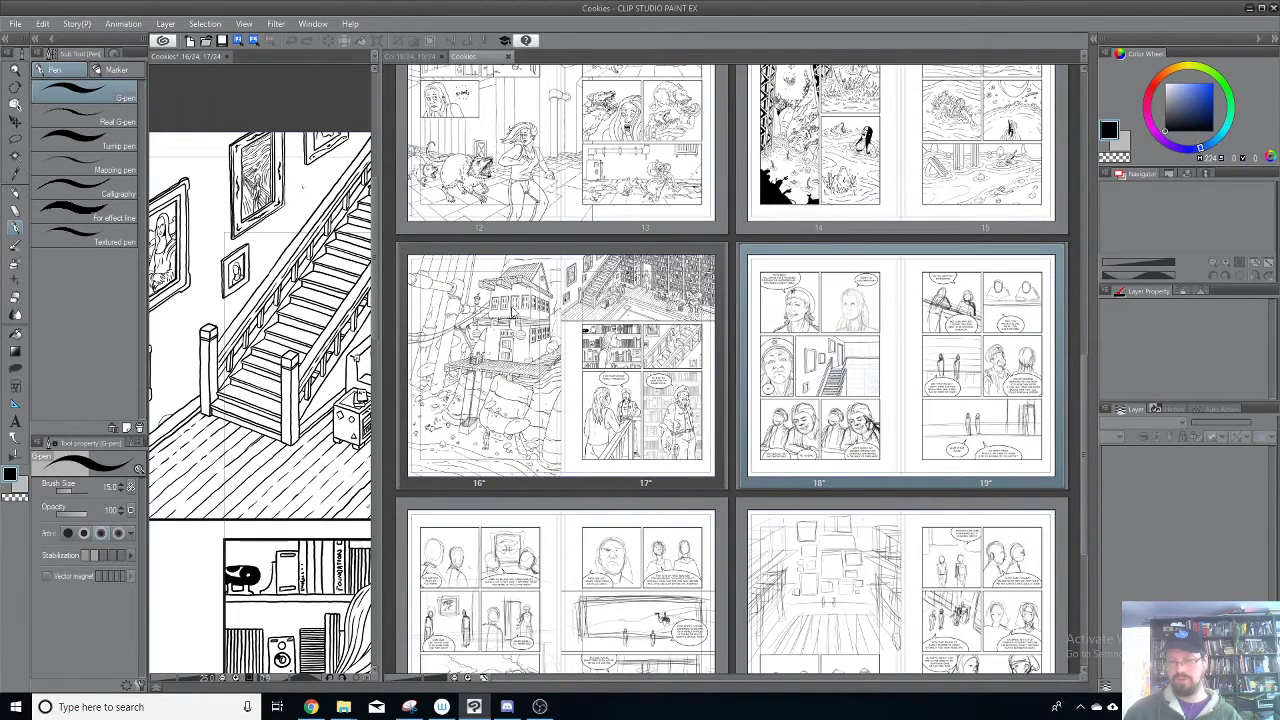
{"action": "scroll", "coordinate": [540, 312], "scroll_direction": "up", "scroll_amount": 2}
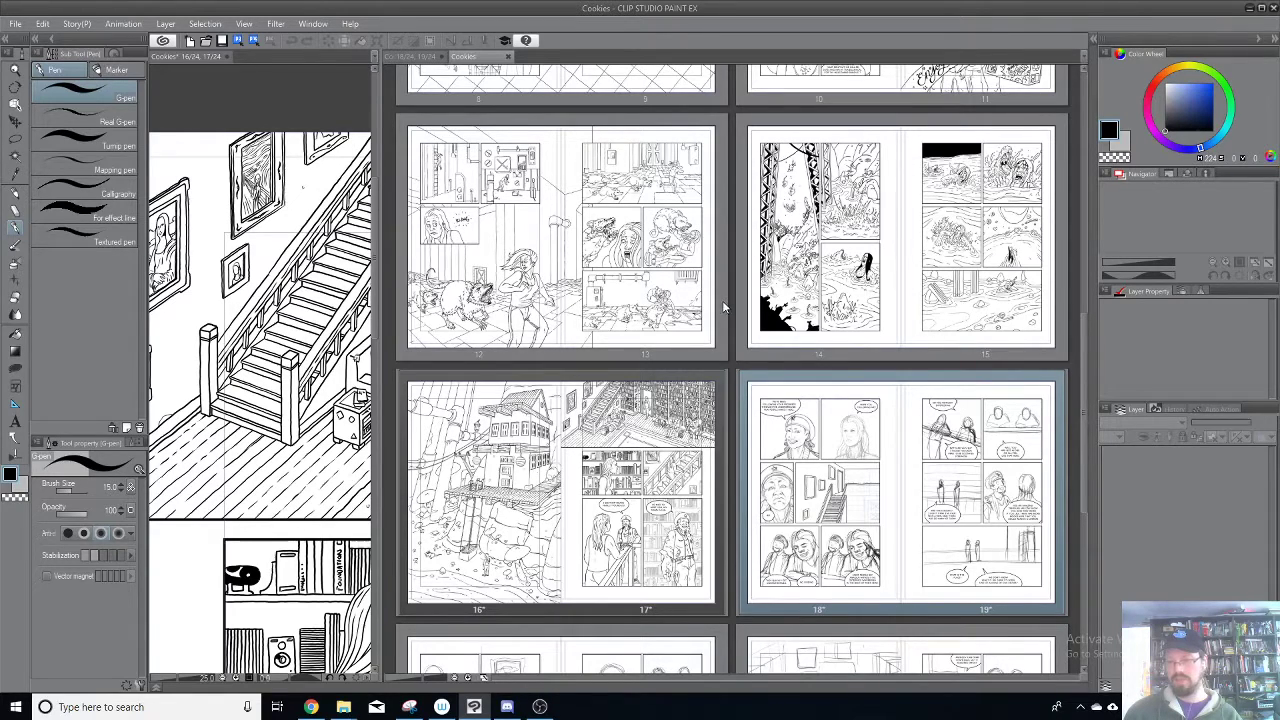
{"action": "scroll", "coordinate": [724, 307], "scroll_direction": "down", "scroll_amount": 2}
{"action": "scroll", "coordinate": [725, 300], "scroll_direction": "up", "scroll_amount": 8}
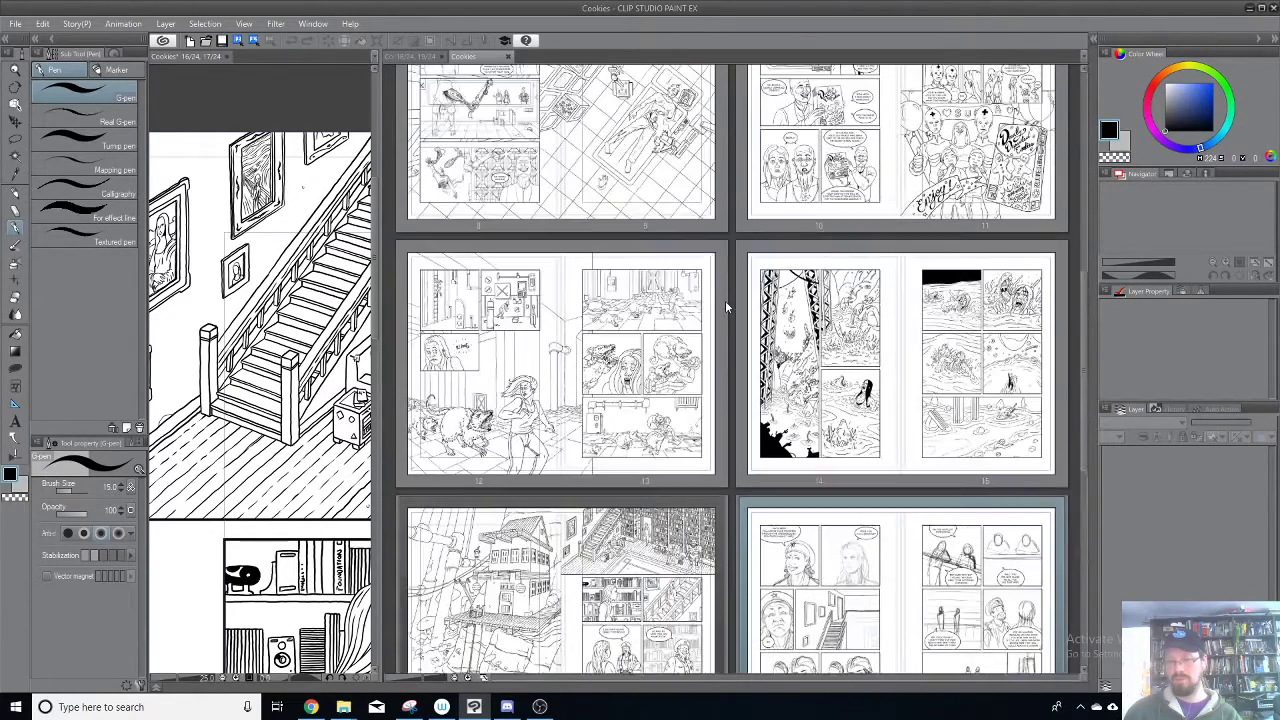
{"action": "scroll", "coordinate": [725, 302], "scroll_direction": "down", "scroll_amount": 1}
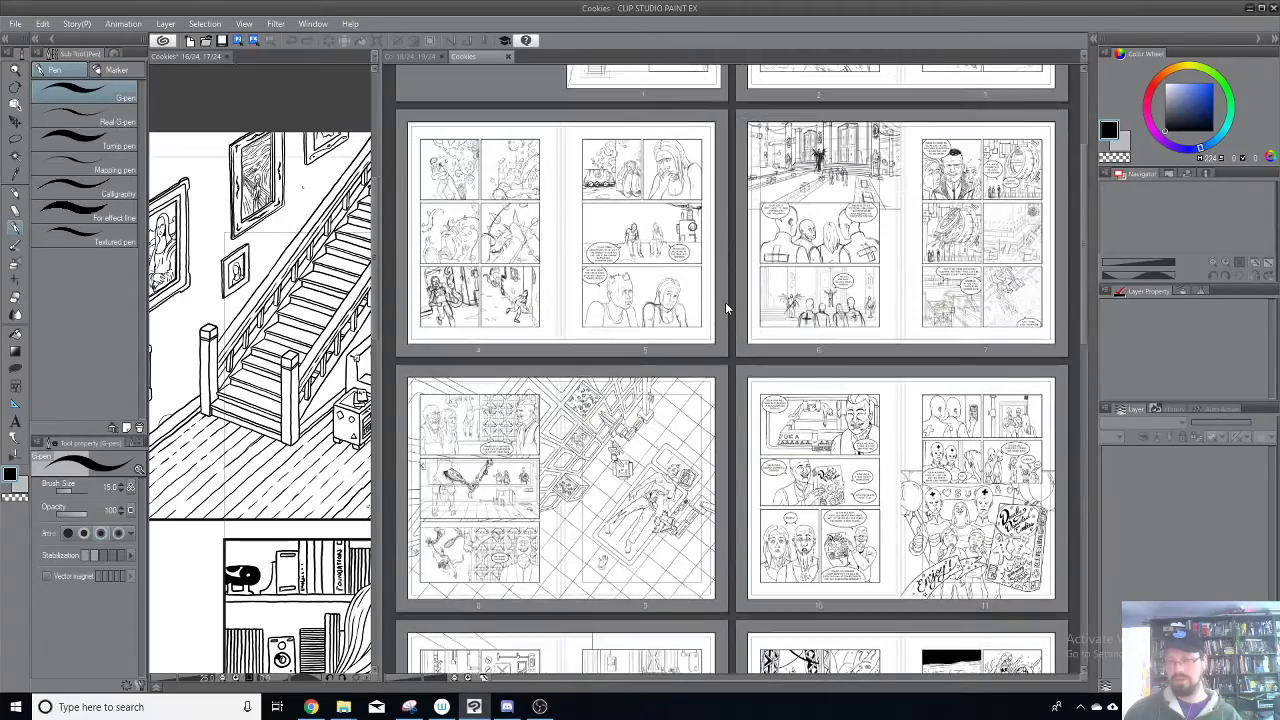
{"action": "scroll", "coordinate": [725, 303], "scroll_direction": "down", "scroll_amount": 4}
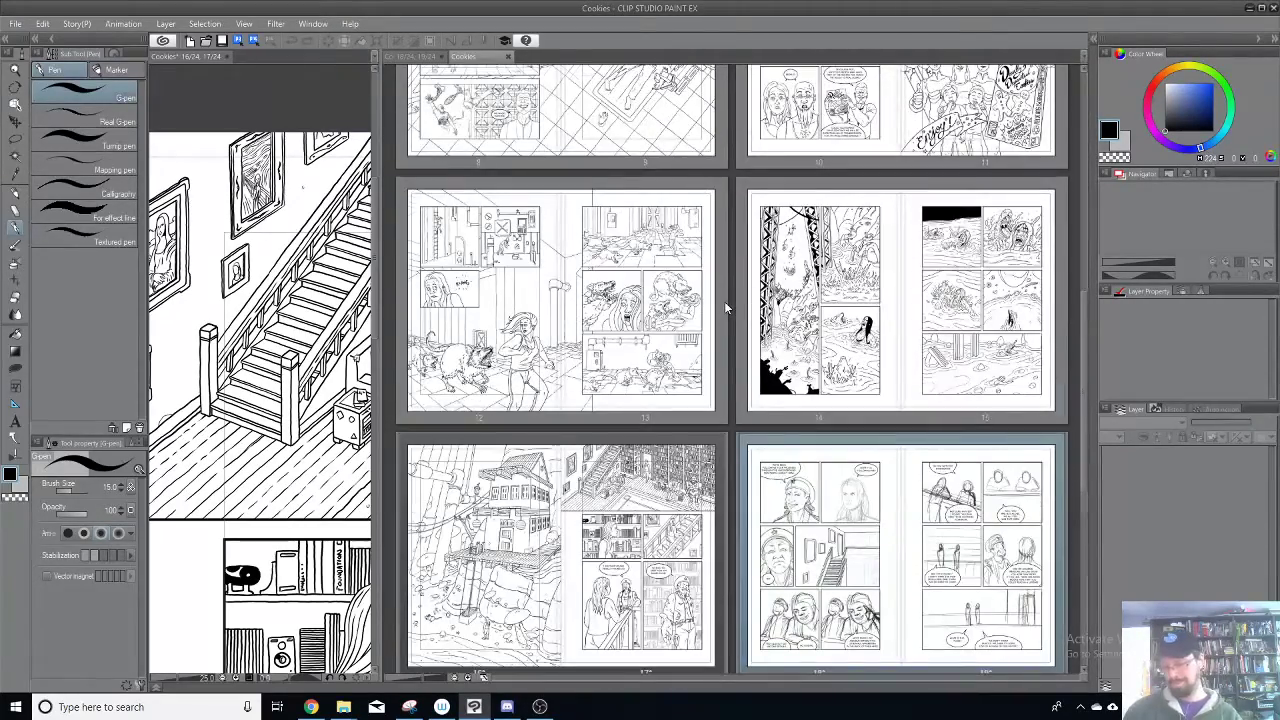
{"action": "scroll", "coordinate": [724, 301], "scroll_direction": "down", "scroll_amount": 1}
{"action": "scroll", "coordinate": [723, 304], "scroll_direction": "down", "scroll_amount": 2}
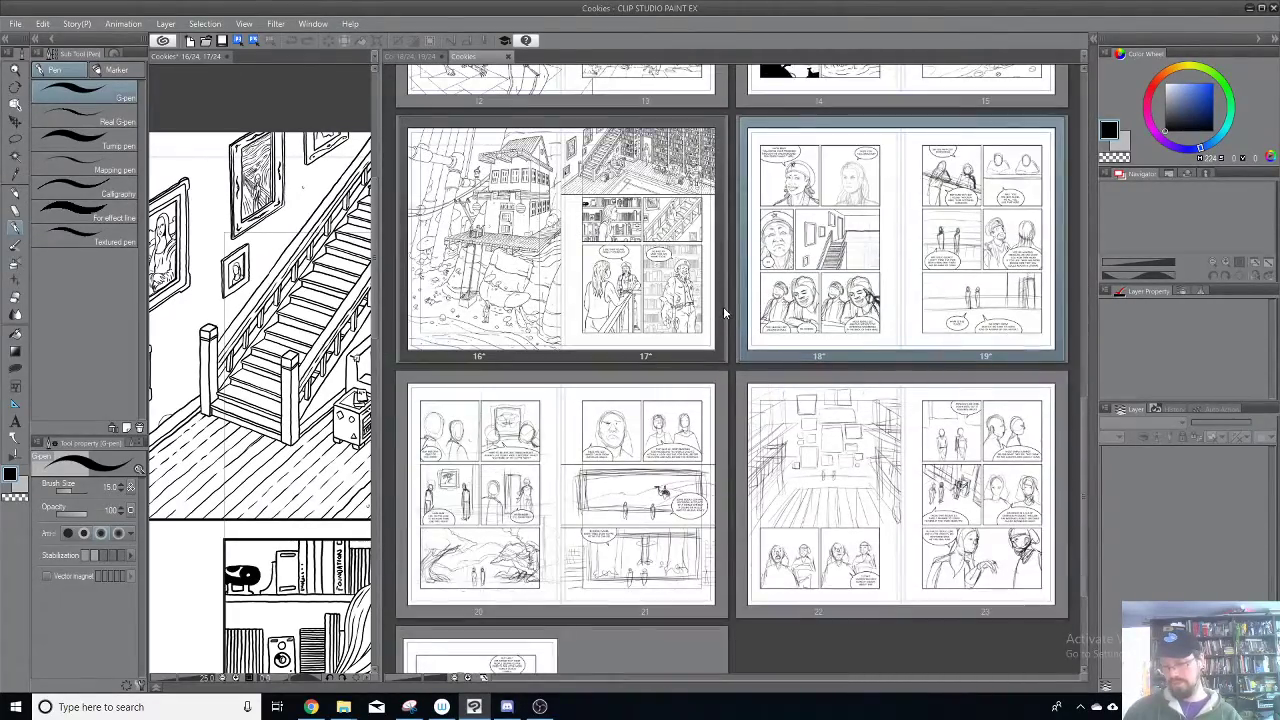
{"action": "scroll", "coordinate": [724, 307], "scroll_direction": "up", "scroll_amount": 4}
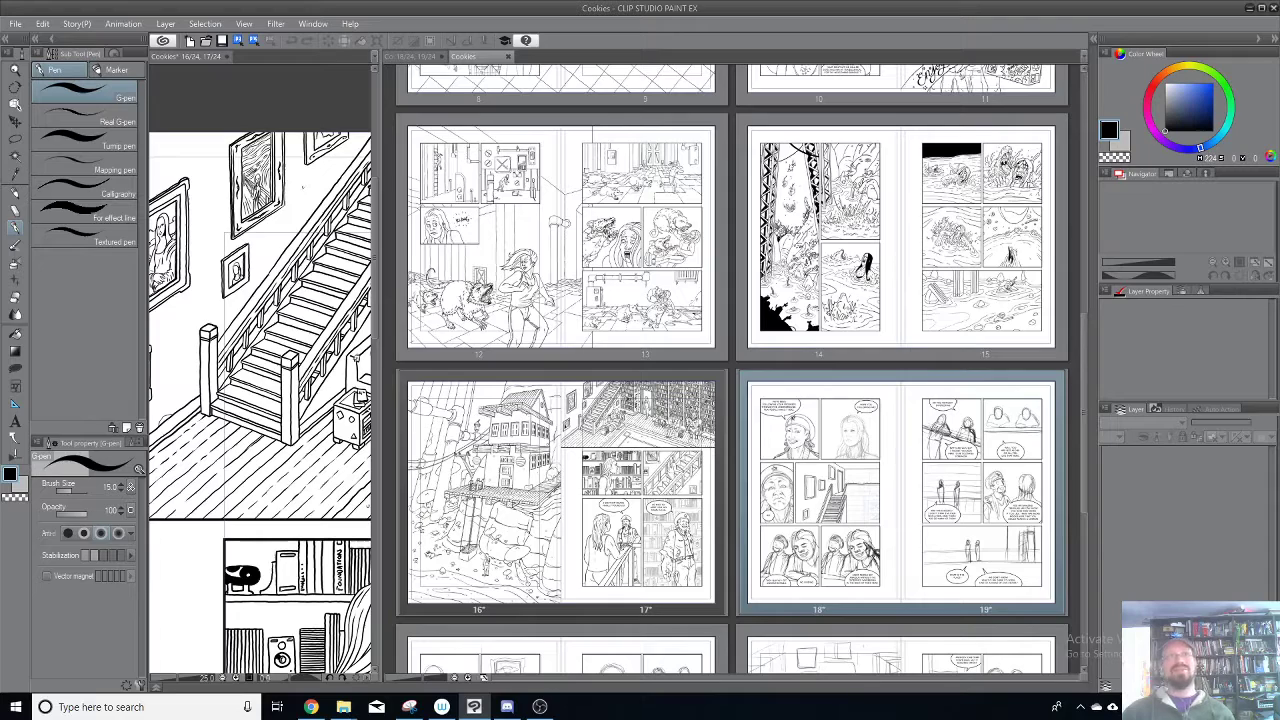
{"action": "key", "text": "alt+Tab"}
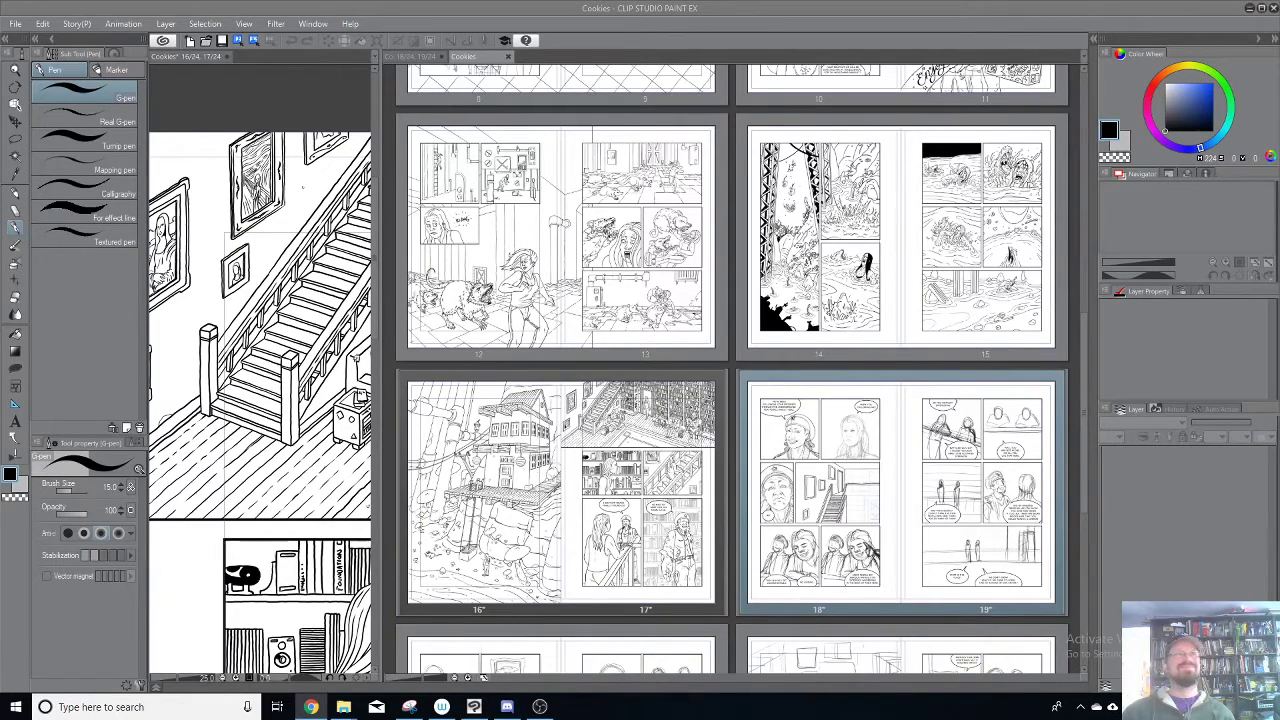